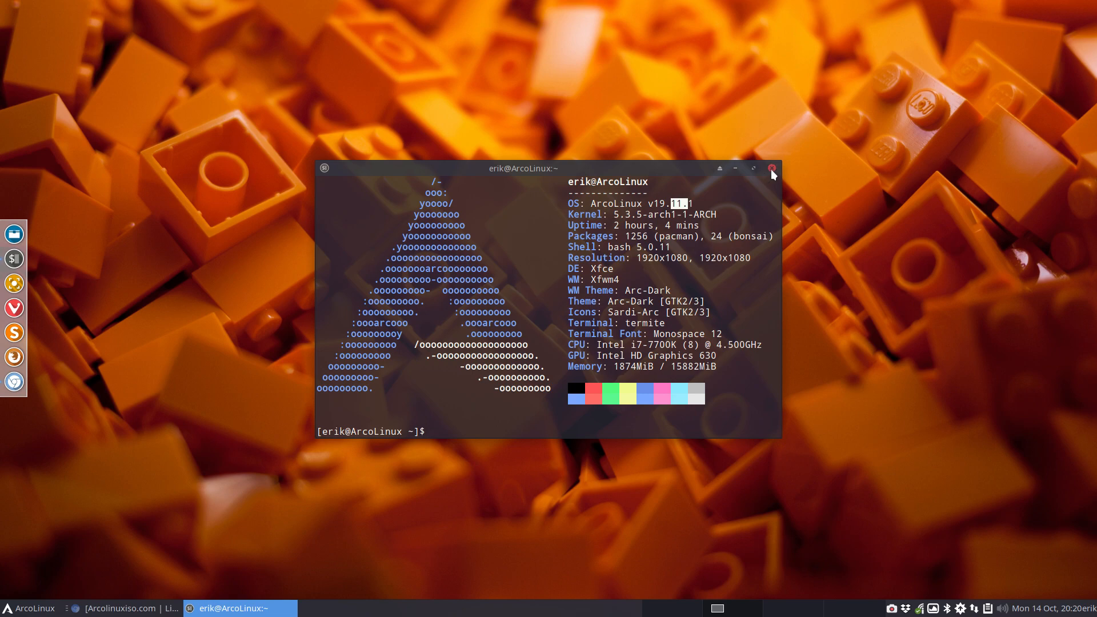
Step: Close the terminal, switch to Chromium and look over the ArcoLinuxIso home page
{"action": "left_click", "coordinate": [771, 168]}
{"action": "left_click", "coordinate": [152, 609]}
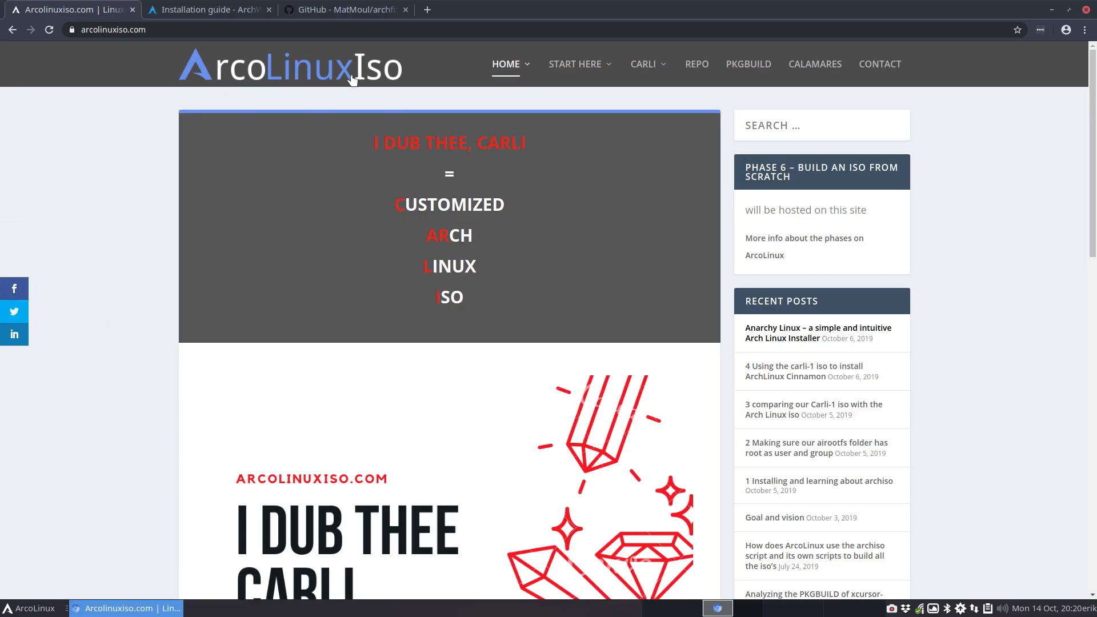
{"action": "mouse_move", "coordinate": [507, 66]}
{"action": "scroll", "coordinate": [444, 319], "scroll_direction": "down", "scroll_amount": 8}
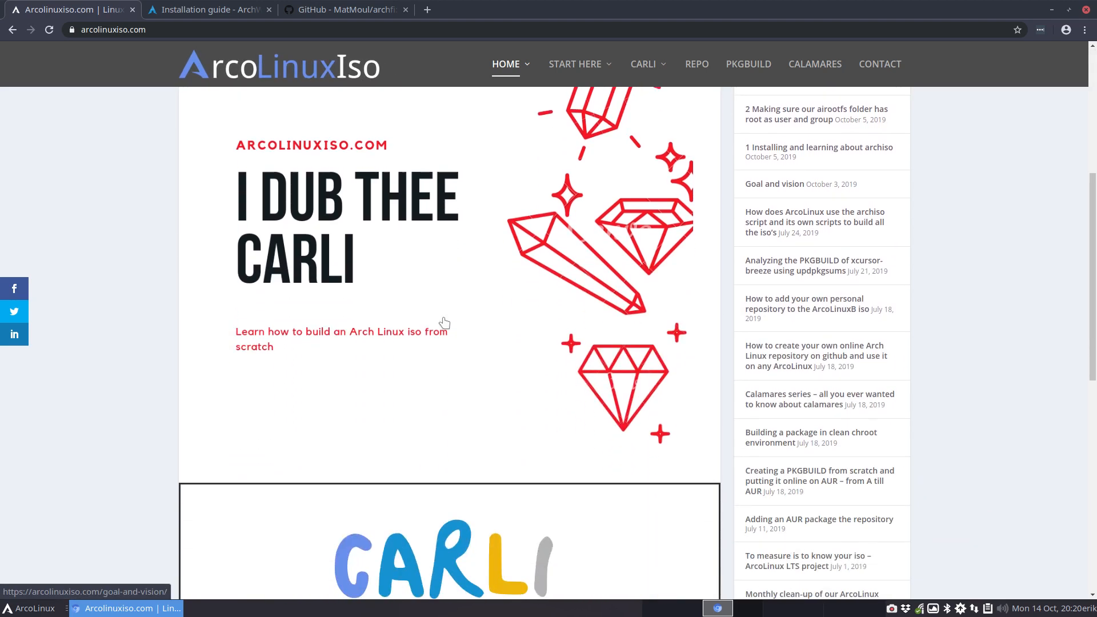
{"action": "scroll", "coordinate": [445, 323], "scroll_direction": "down", "scroll_amount": 3}
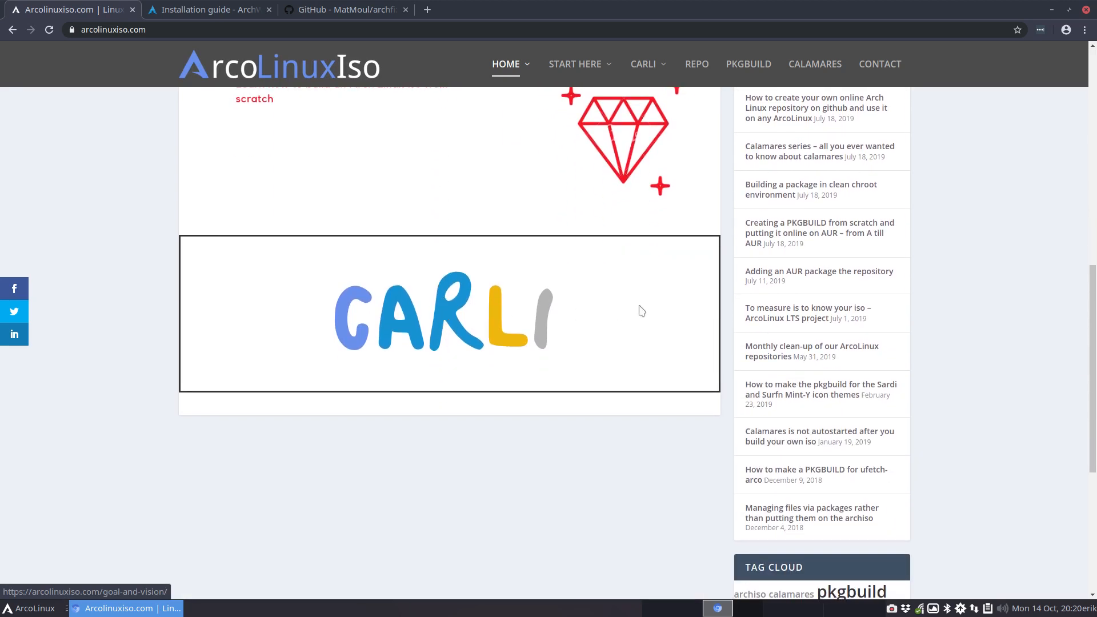
{"action": "scroll", "coordinate": [641, 309], "scroll_direction": "up", "scroll_amount": 10}
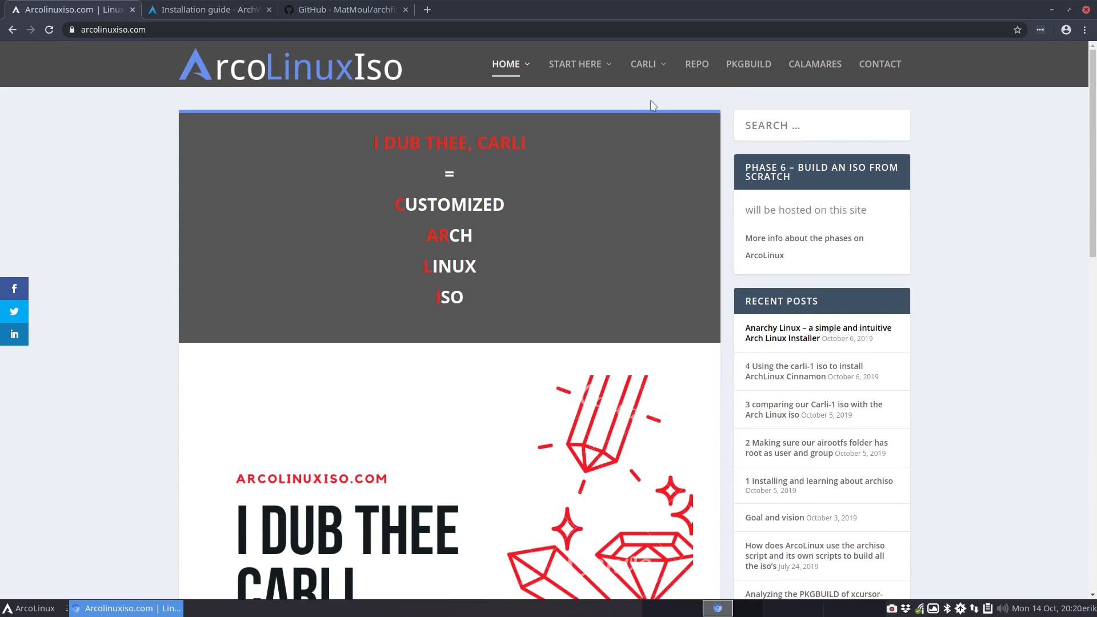
Step: Open the Arch Installers category on the ArcoLinuxIso site and view the beginning of the ArchWiki Installation guide
{"action": "mouse_move", "coordinate": [588, 66]}
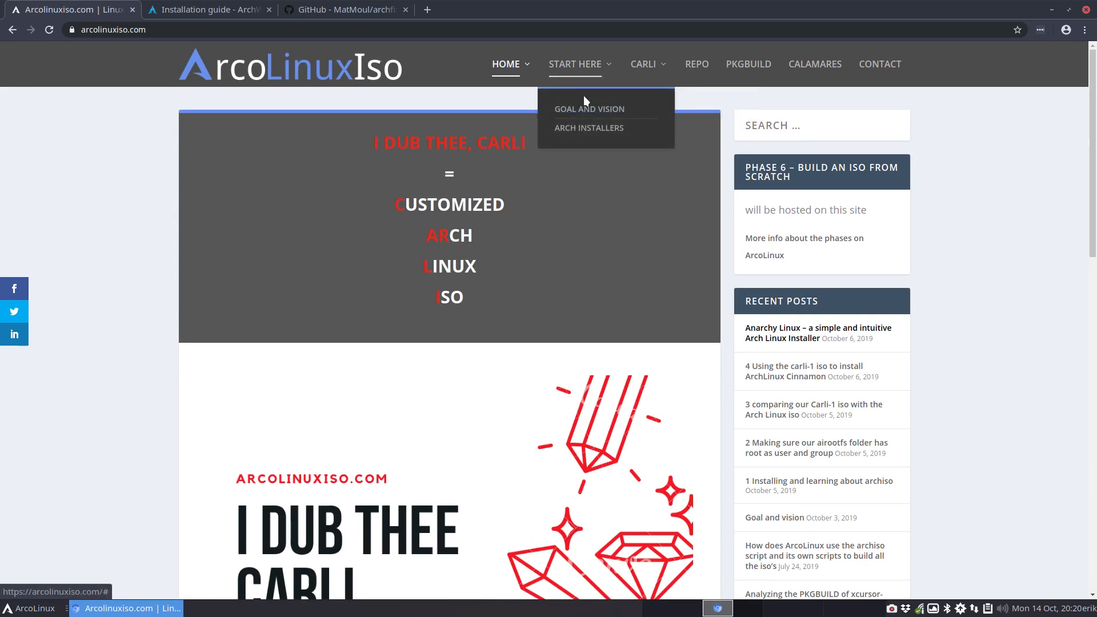
{"action": "left_click", "coordinate": [596, 131]}
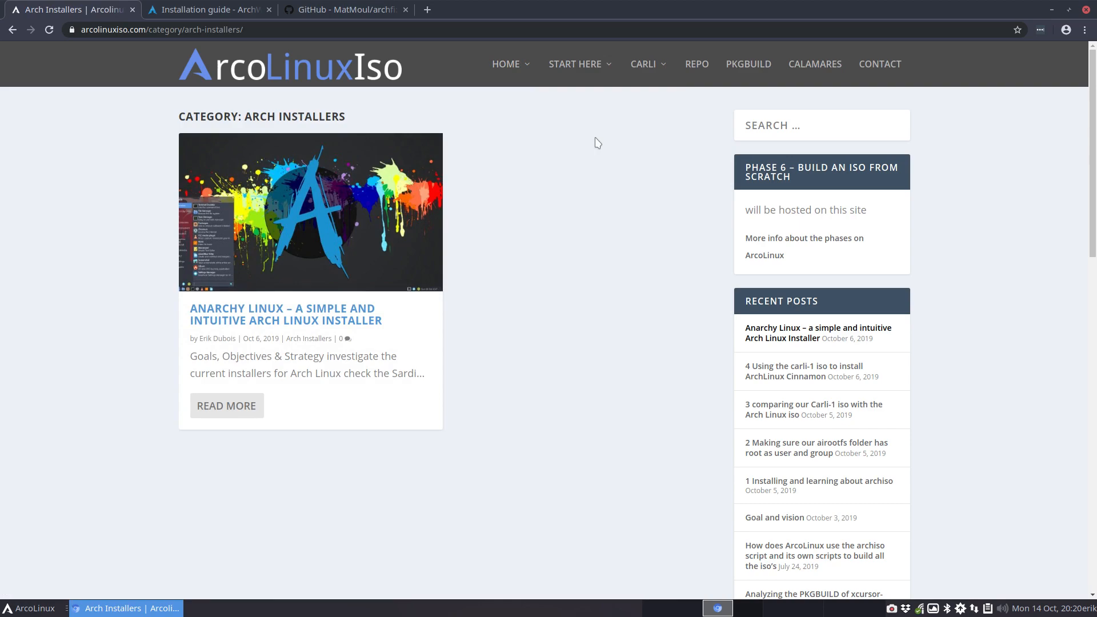
{"action": "left_click", "coordinate": [219, 9]}
{"action": "key", "text": "Home"}
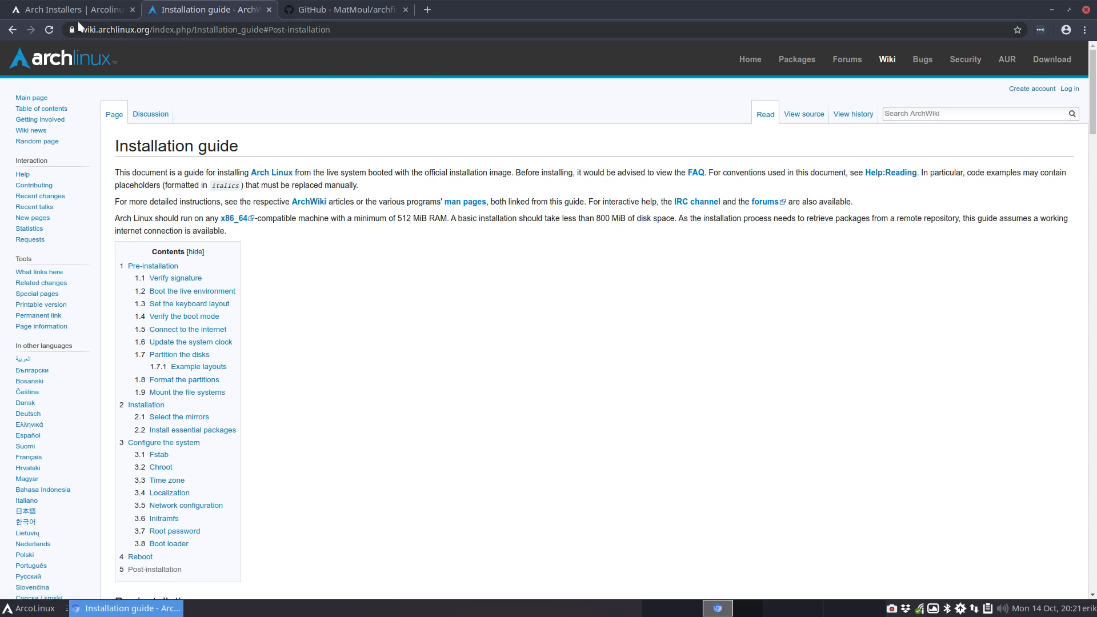
Step: Return to the Arch Installers category and read through the Anarchy Linux installer article
{"action": "left_click", "coordinate": [56, 9]}
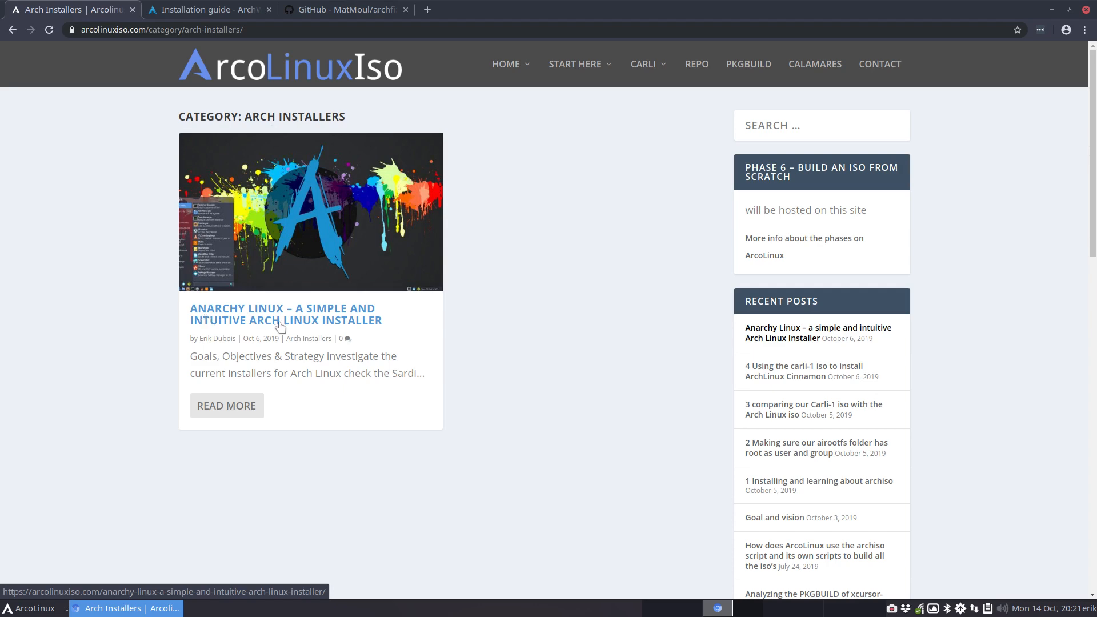
{"action": "left_click", "coordinate": [300, 328]}
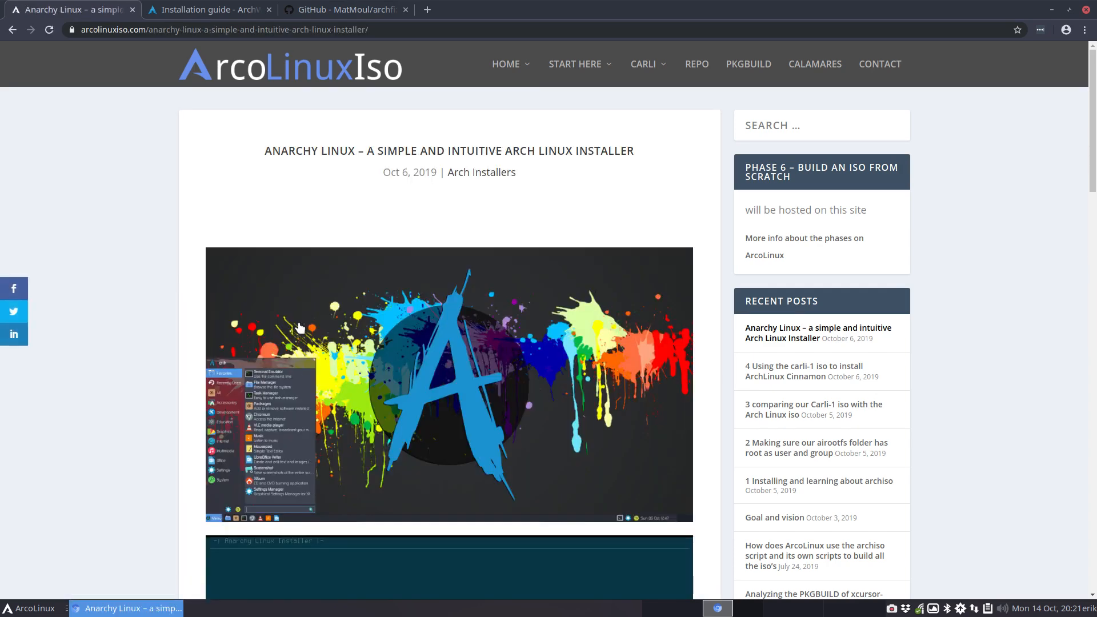
{"action": "scroll", "coordinate": [300, 328], "scroll_direction": "down", "scroll_amount": 7}
{"action": "scroll", "coordinate": [300, 328], "scroll_direction": "down", "scroll_amount": 8}
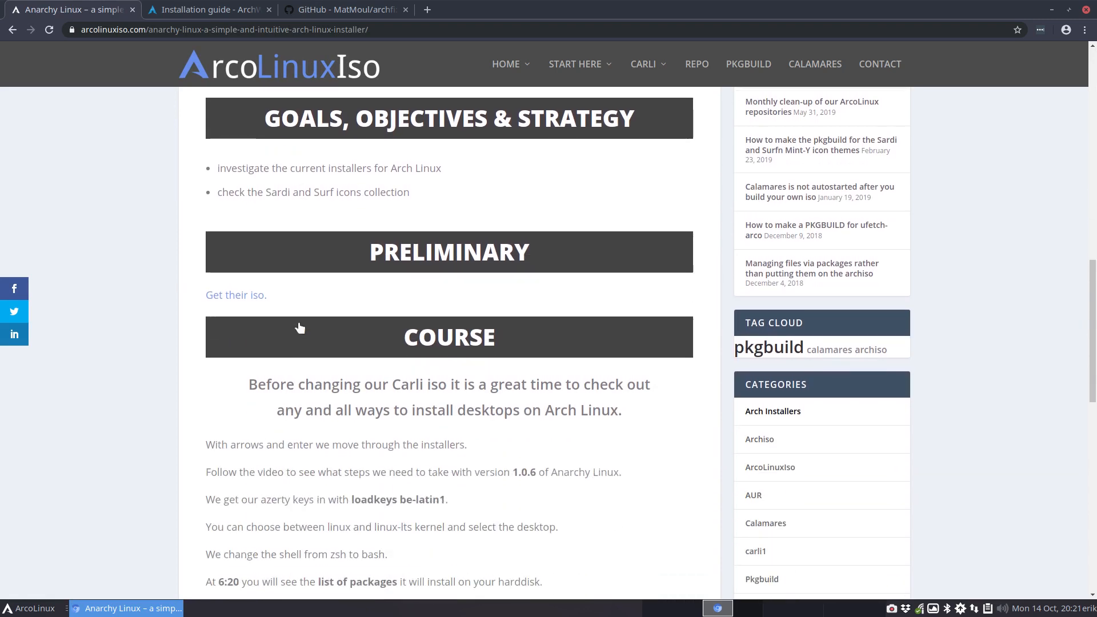
{"action": "scroll", "coordinate": [300, 328], "scroll_direction": "down", "scroll_amount": 4}
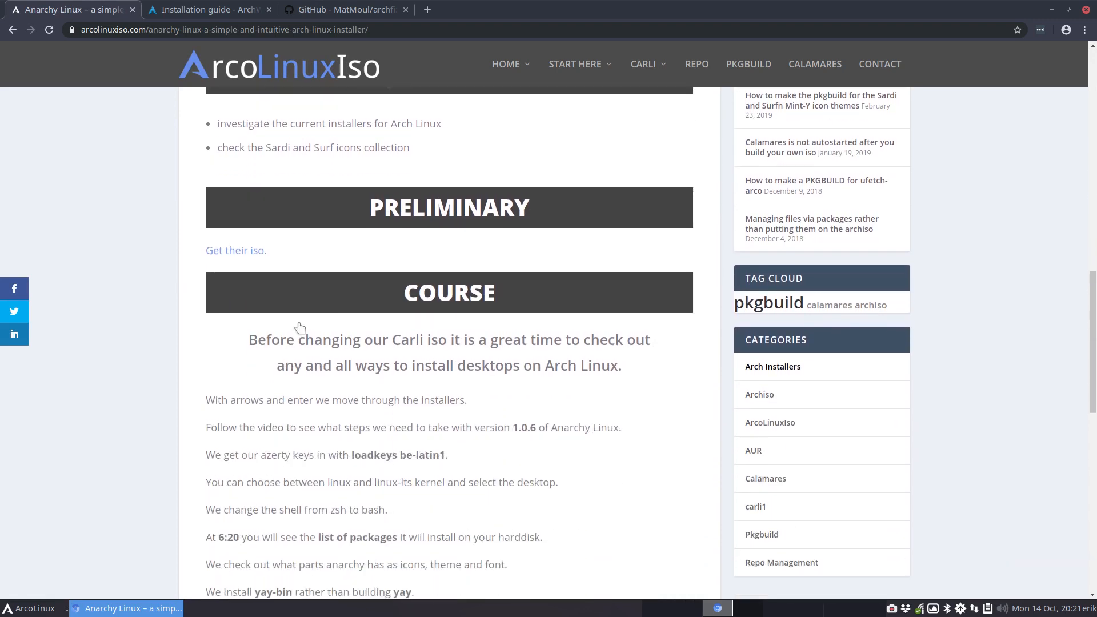
{"action": "scroll", "coordinate": [300, 328], "scroll_direction": "down", "scroll_amount": 8}
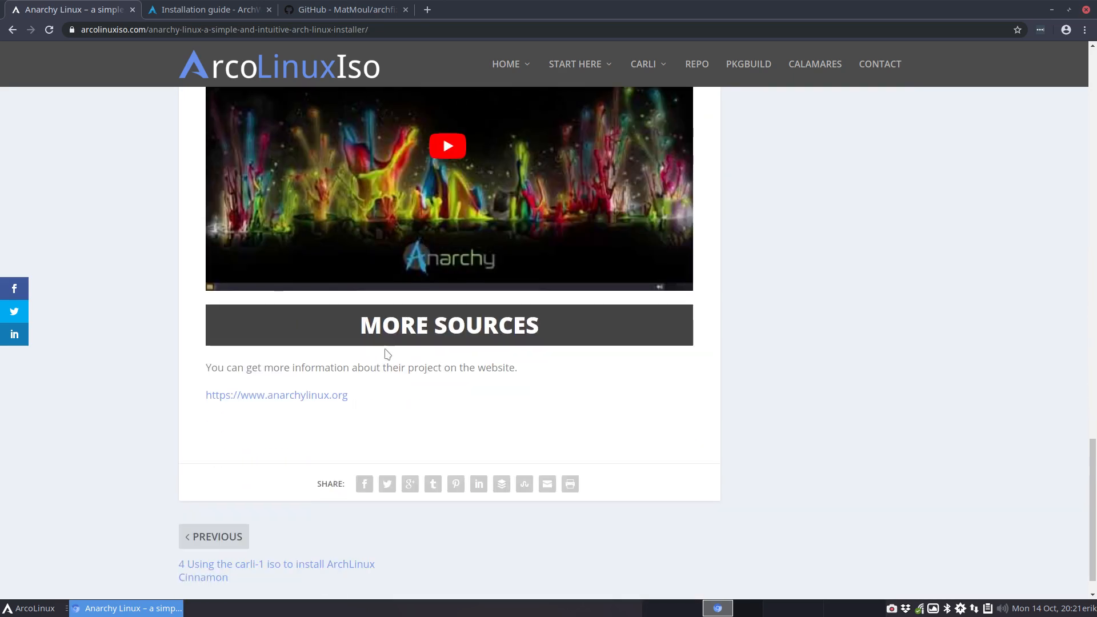
{"action": "scroll", "coordinate": [397, 354], "scroll_direction": "up", "scroll_amount": 9}
{"action": "scroll", "coordinate": [397, 355], "scroll_direction": "up", "scroll_amount": 4}
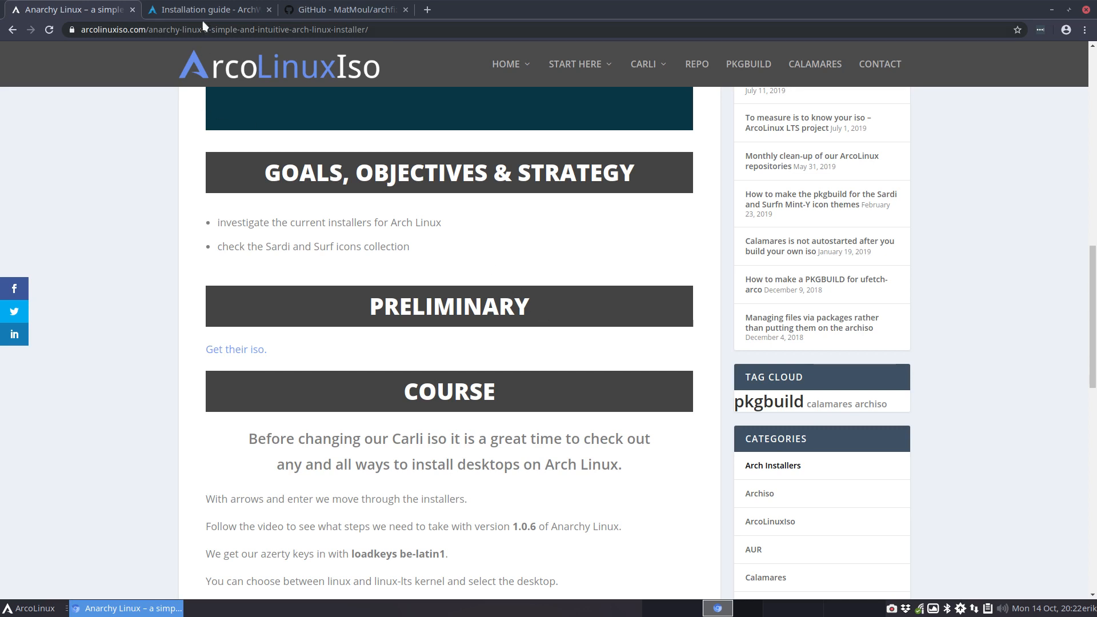
Step: View the archfi repository on GitHub, look at its owner's archdi repository, and return to archfi
{"action": "left_click", "coordinate": [343, 10]}
{"action": "mouse_move", "coordinate": [332, 63]}
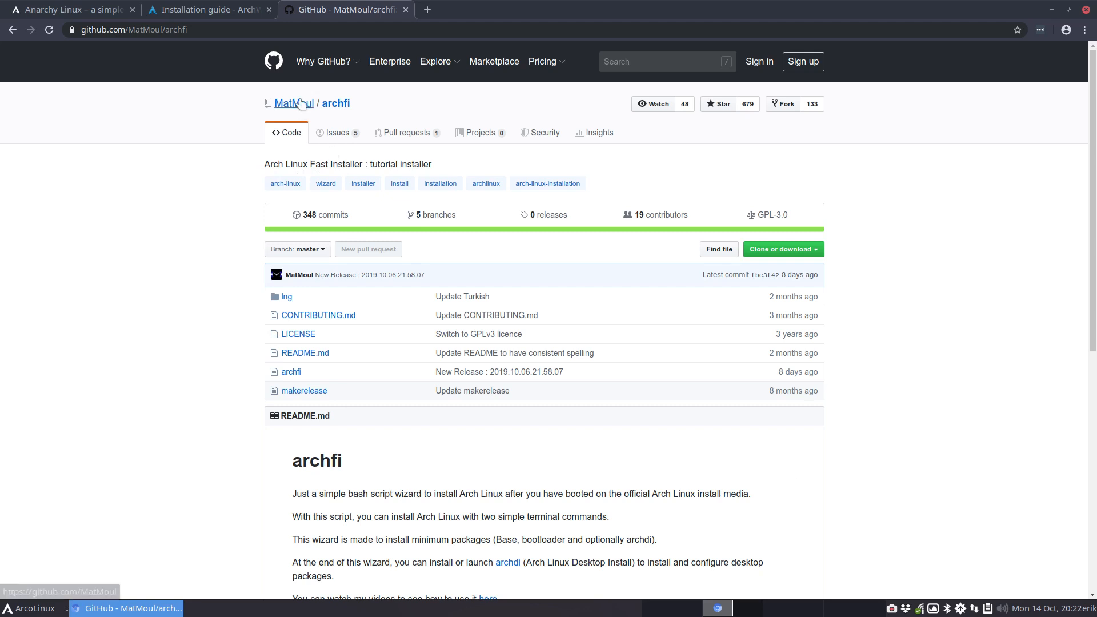
{"action": "left_click", "coordinate": [301, 104]}
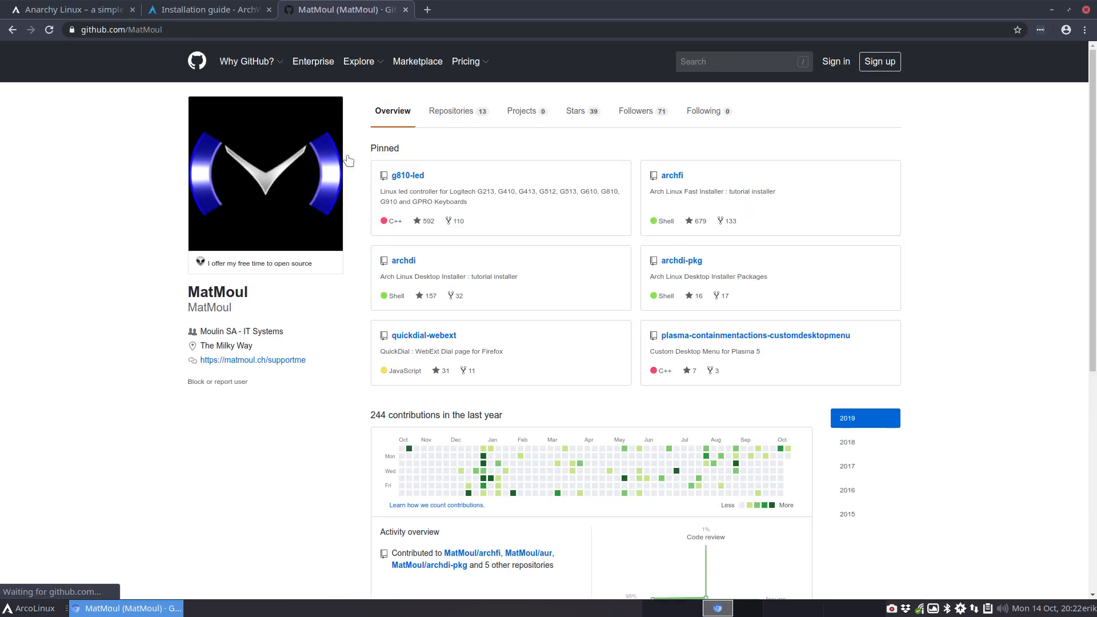
{"action": "left_click", "coordinate": [405, 262]}
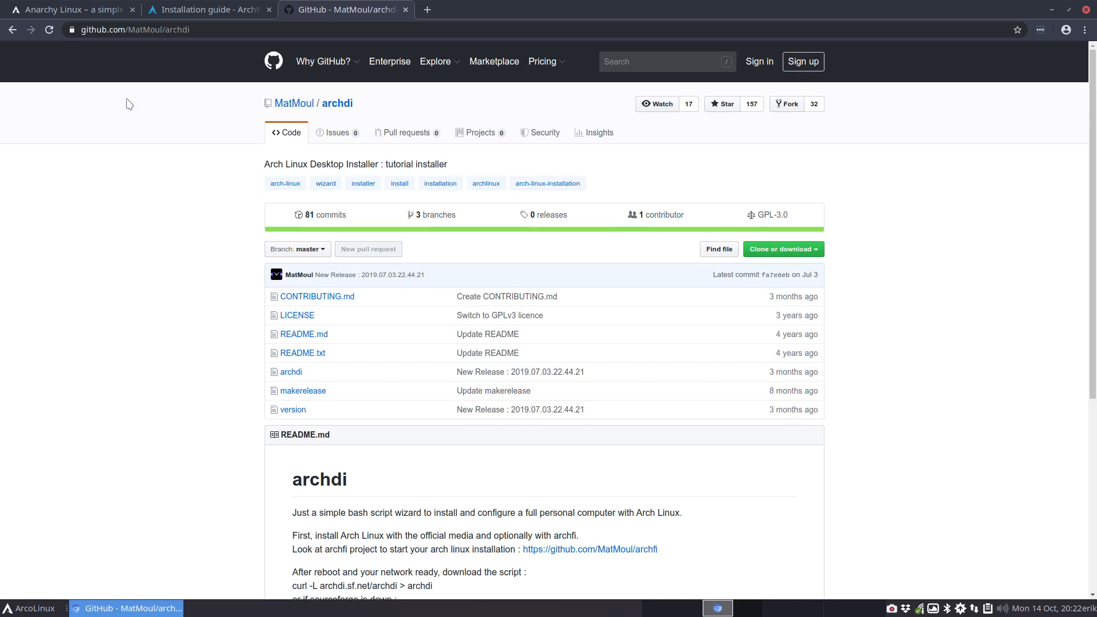
{"action": "left_click", "coordinate": [10, 31]}
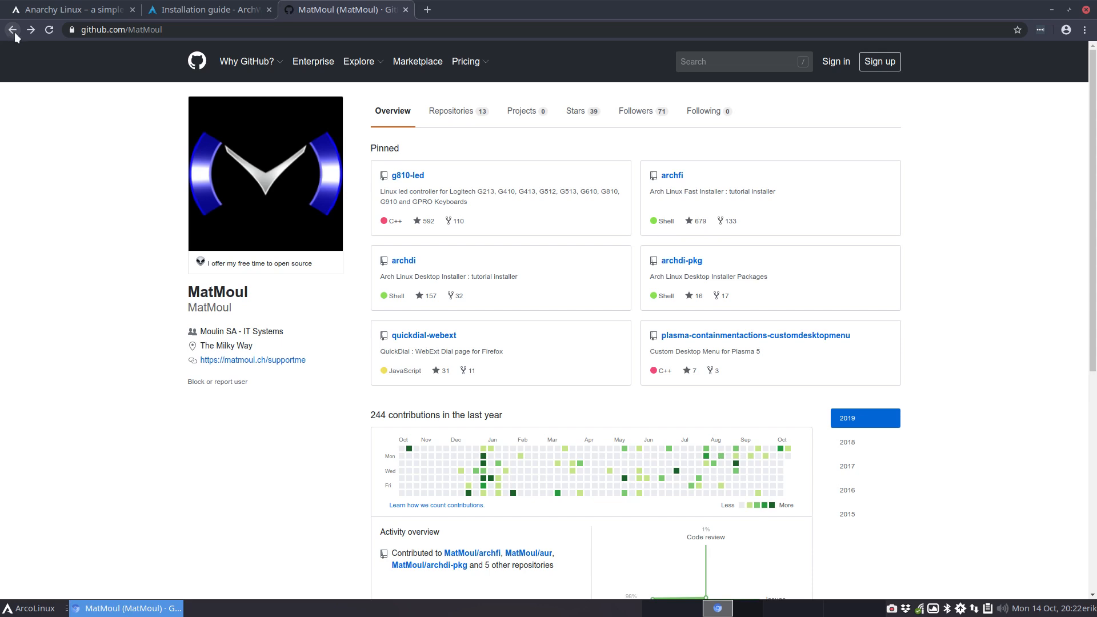
{"action": "left_click", "coordinate": [14, 33]}
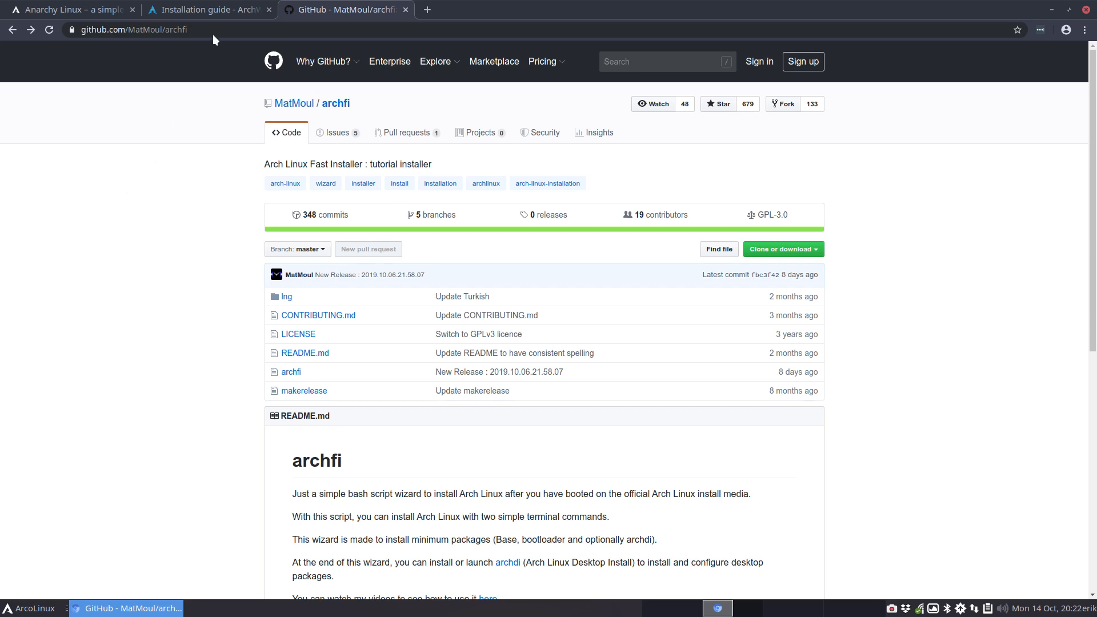
Step: Open the Installation guide from the main page of the ArchWiki
{"action": "left_click", "coordinate": [215, 11]}
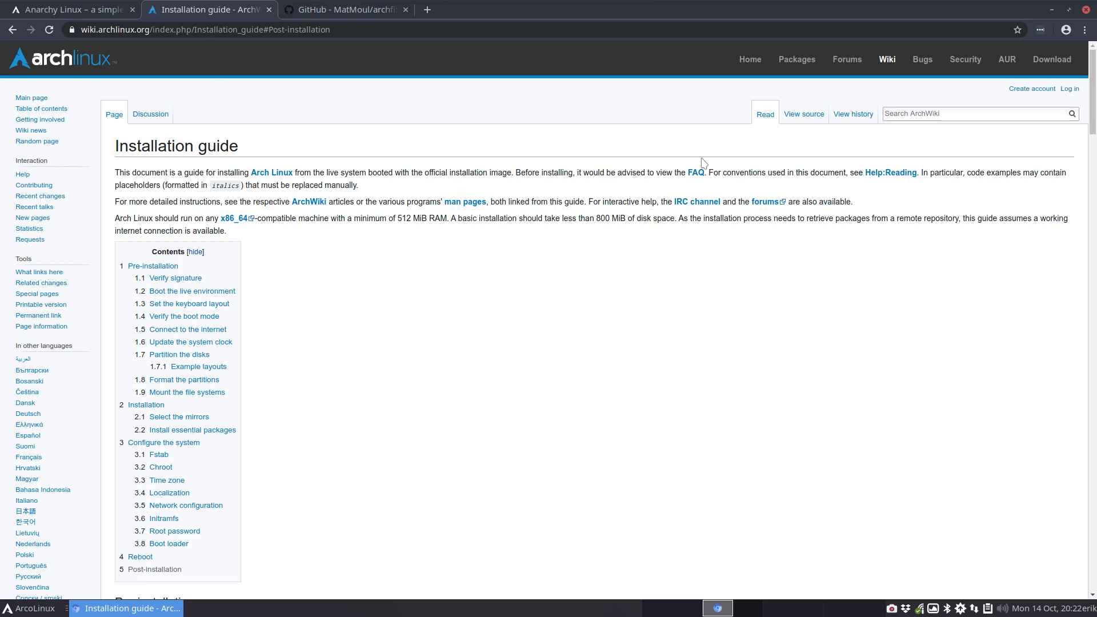
{"action": "left_click", "coordinate": [887, 59]}
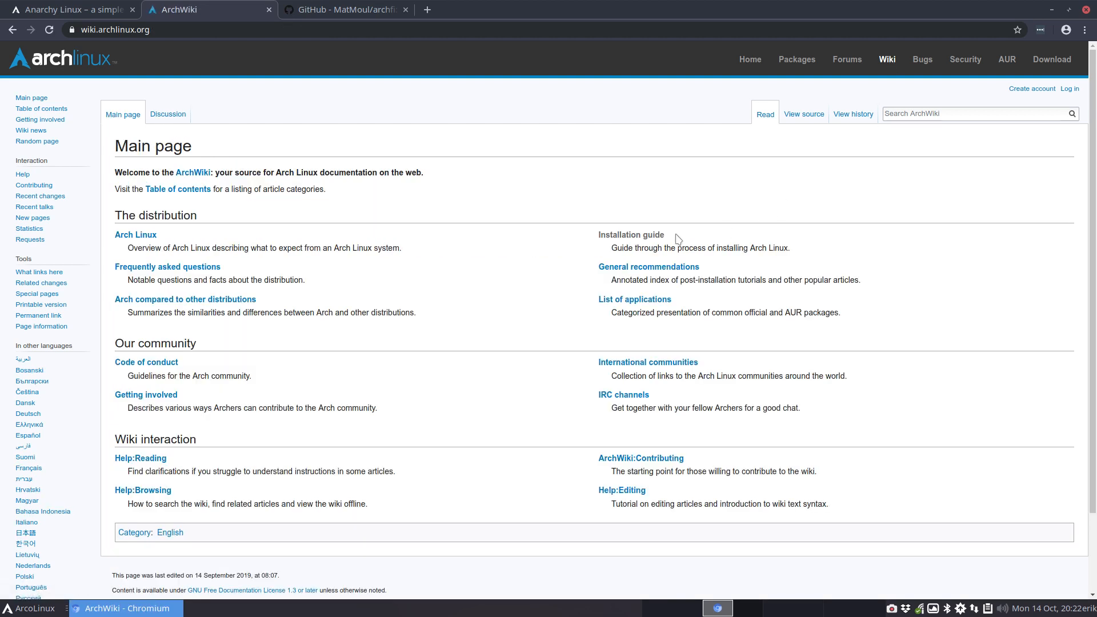
{"action": "left_click", "coordinate": [651, 236]}
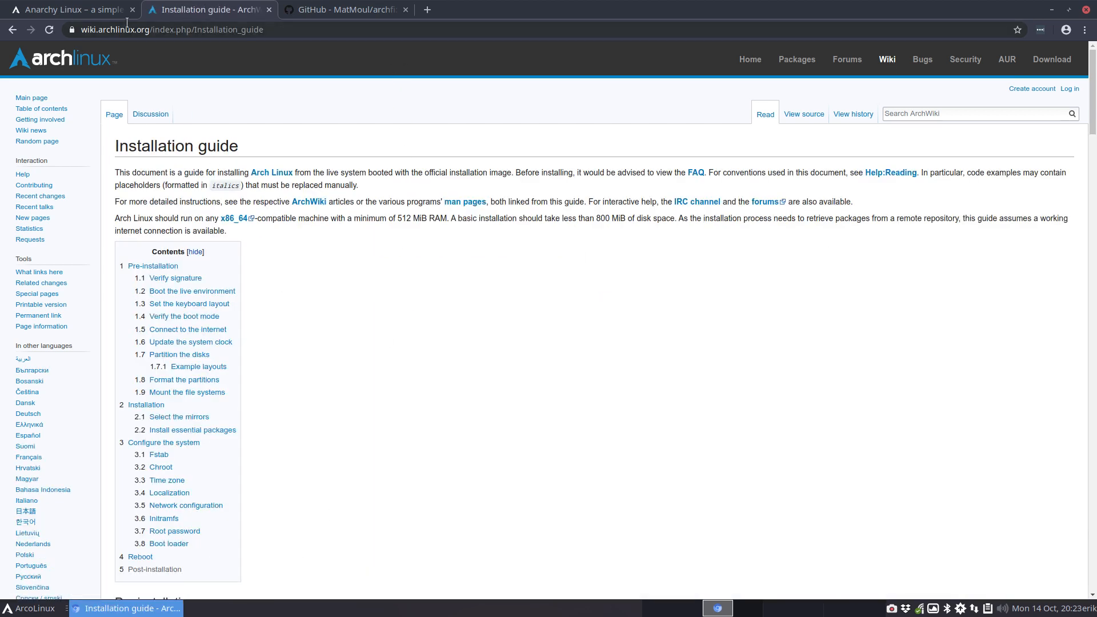
Step: Go from the ArcoLinuxIso article to the ArcoLinuxD site and view its Phase 5 topics
{"action": "left_click", "coordinate": [67, 10]}
{"action": "mouse_move", "coordinate": [520, 74]}
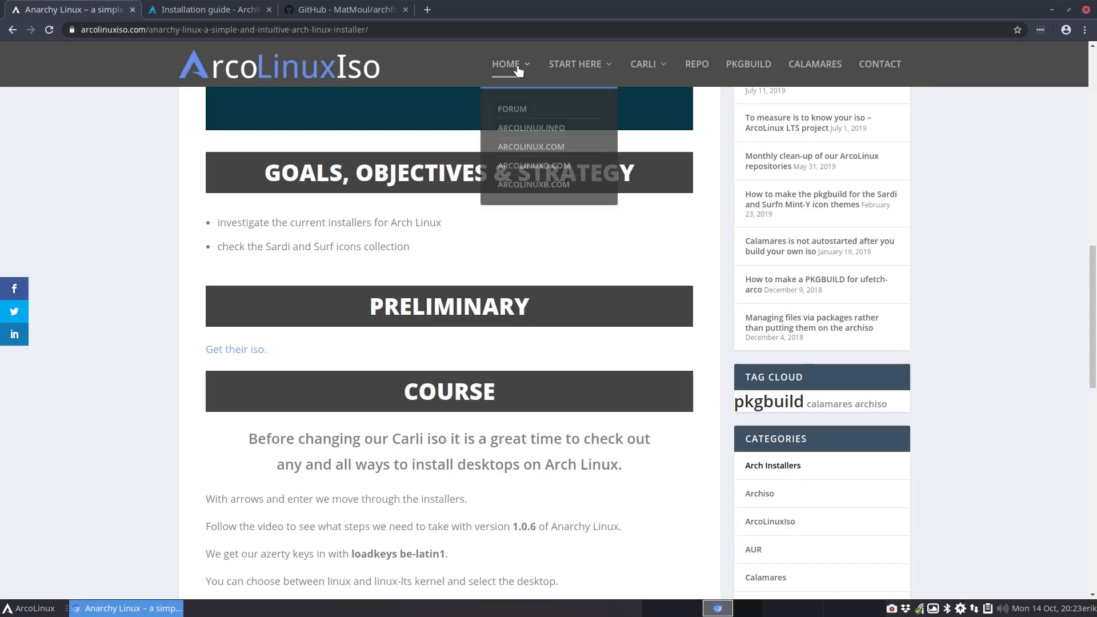
{"action": "left_click", "coordinate": [544, 171]}
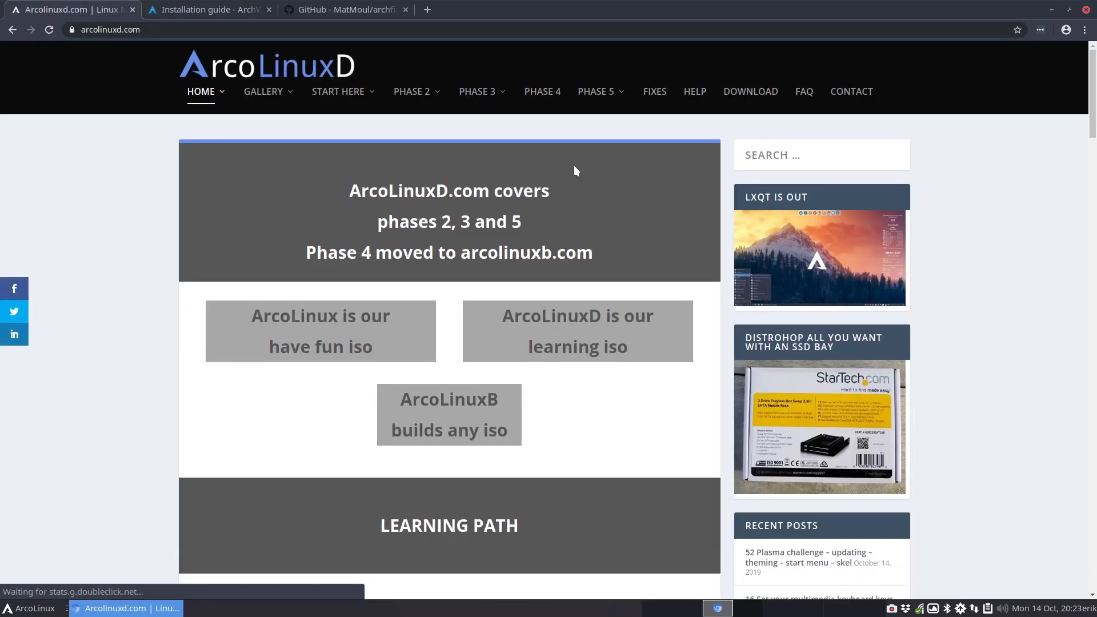
{"action": "mouse_move", "coordinate": [602, 101]}
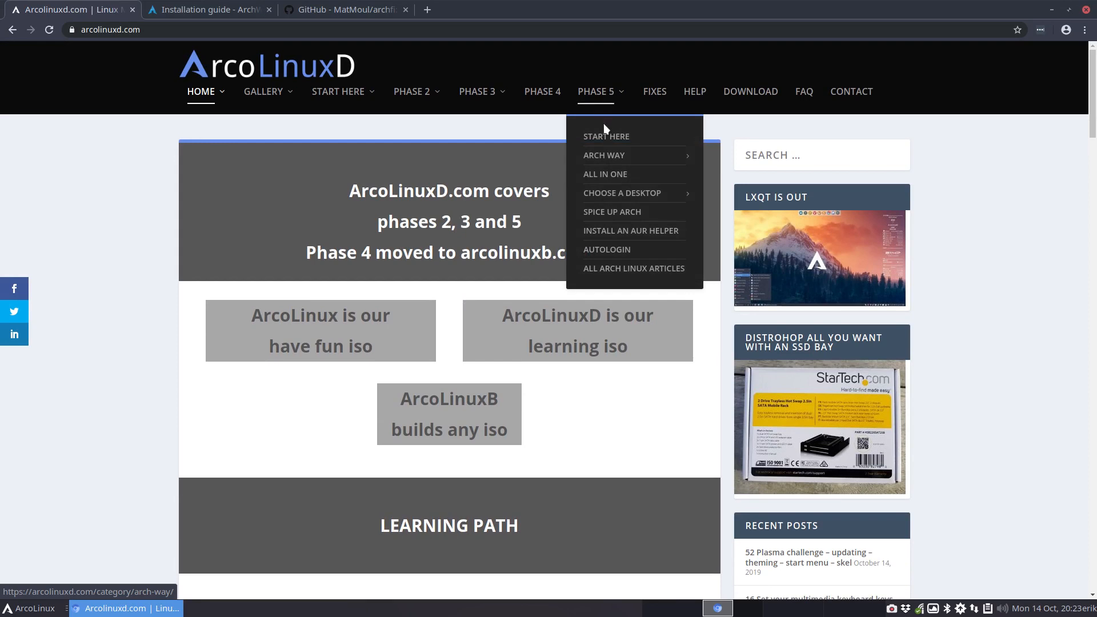
{"action": "mouse_move", "coordinate": [611, 163]}
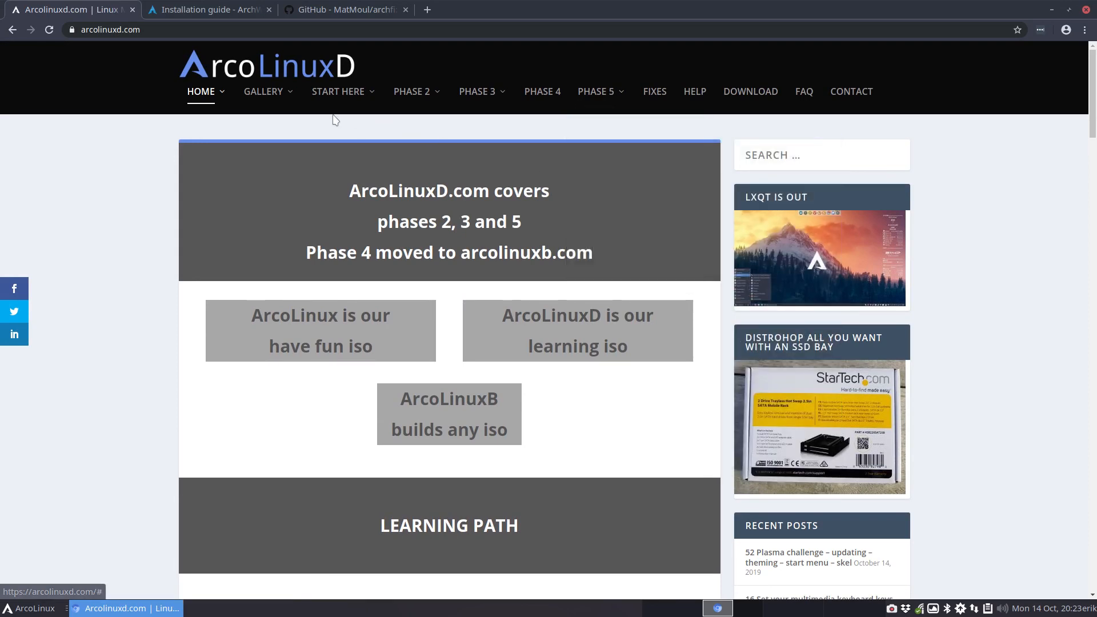
Step: Open the Arch Linux i3wm gallery on ArcoLinuxD, browse its enlarged screenshots and close the image viewer
{"action": "mouse_move", "coordinate": [266, 103]}
{"action": "mouse_move", "coordinate": [297, 143]}
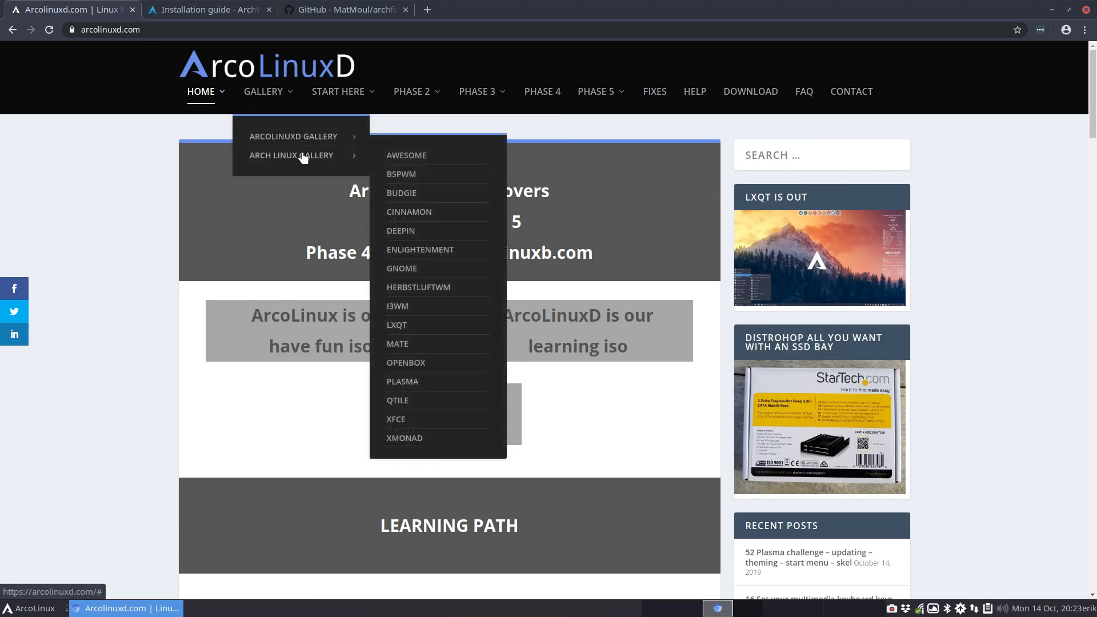
{"action": "left_click", "coordinate": [403, 308]}
{"action": "scroll", "coordinate": [290, 364], "scroll_direction": "down", "scroll_amount": 5}
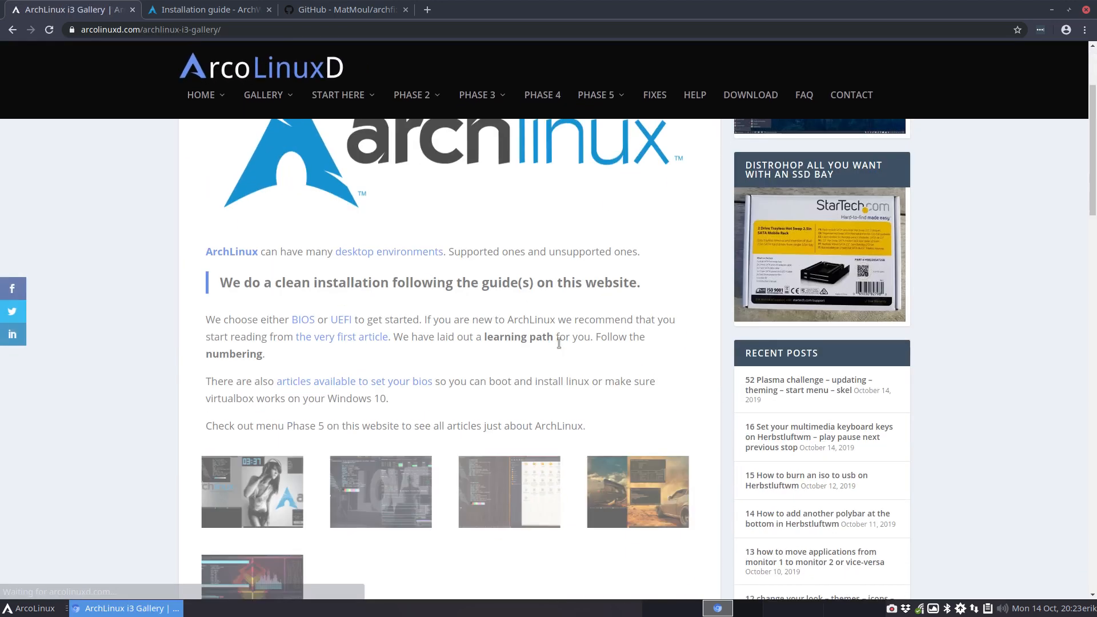
{"action": "left_click", "coordinate": [289, 363]}
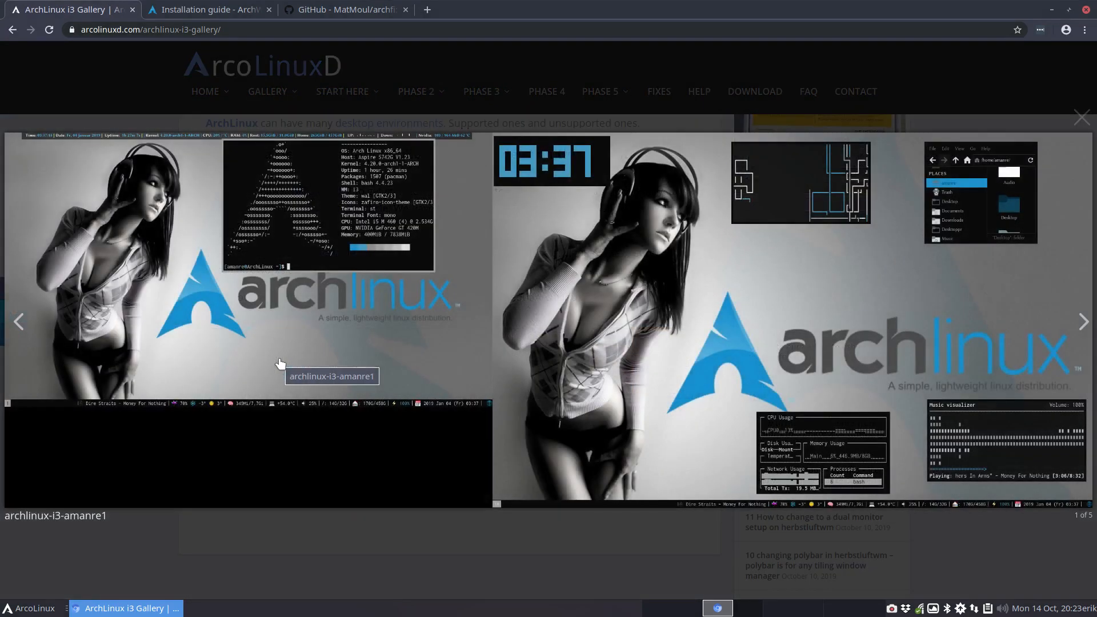
{"action": "key", "text": "Right"}
{"action": "key", "text": "Right"}
{"action": "key", "text": "Right"}
{"action": "key", "text": "Right"}
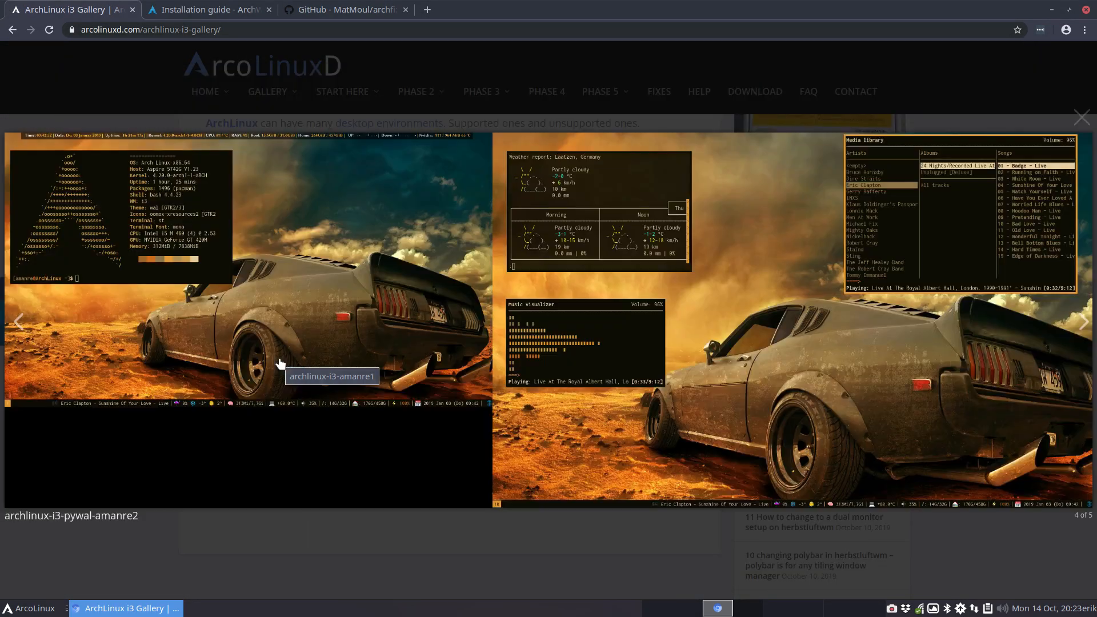
{"action": "key", "text": "Escape"}
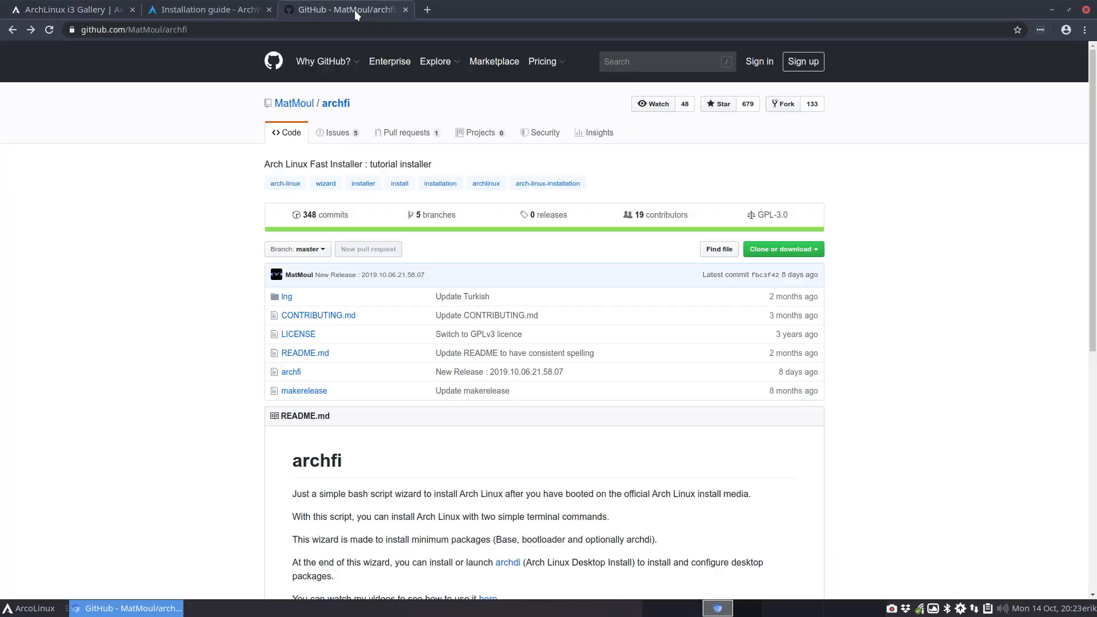
Step: Check the open issues of the archfi repository and read the usage instructions in its README
{"action": "left_click", "coordinate": [365, 14]}
{"action": "mouse_move", "coordinate": [342, 64]}
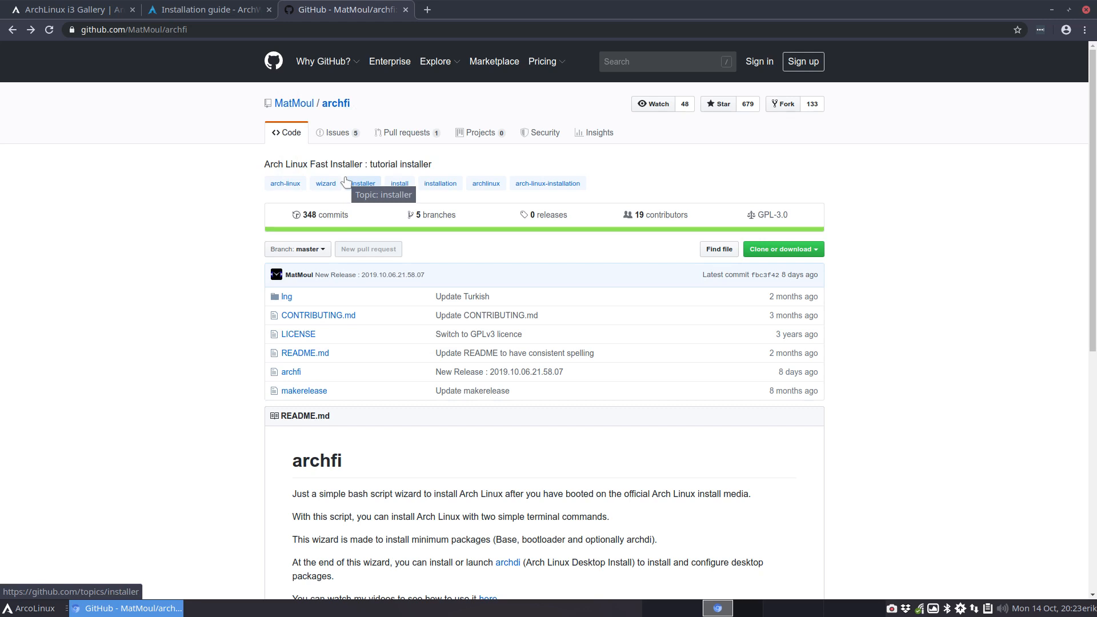
{"action": "left_click", "coordinate": [338, 132]}
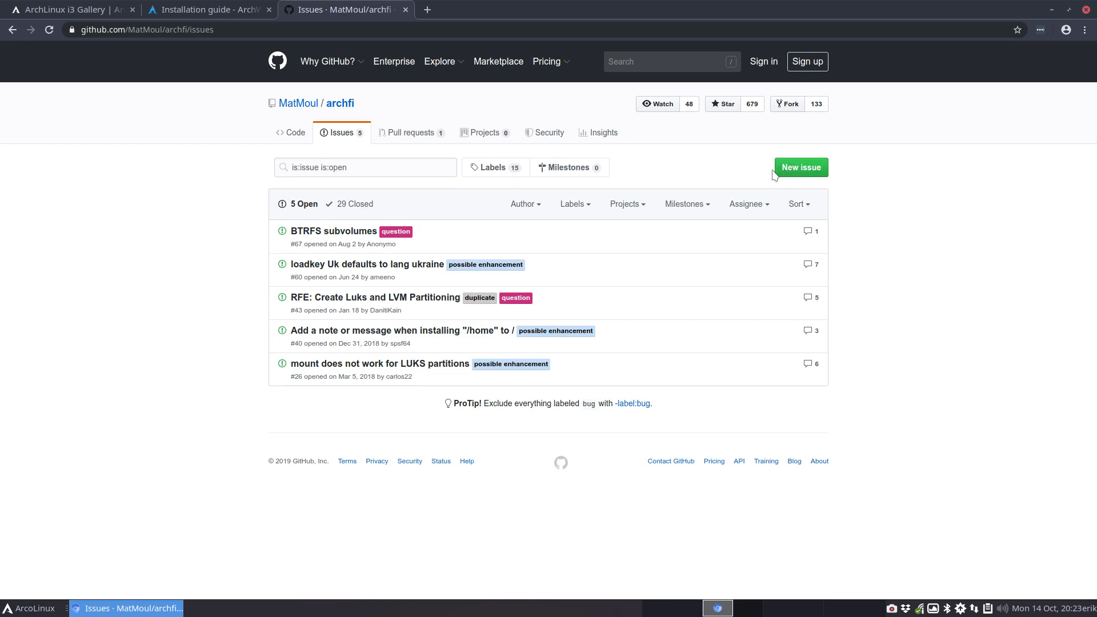
{"action": "left_click", "coordinate": [342, 104]}
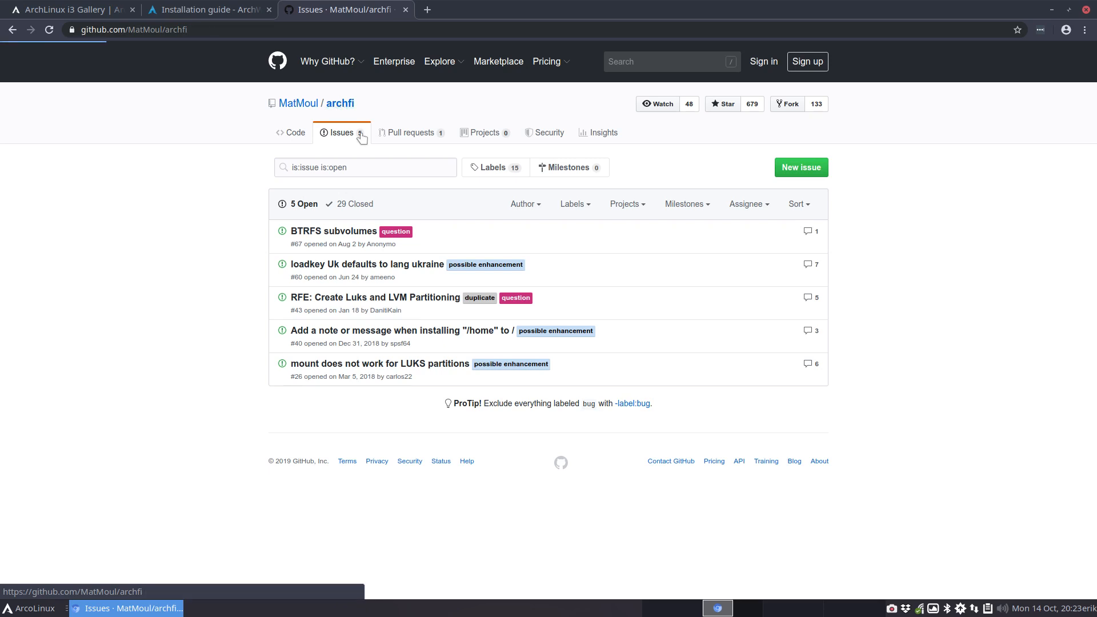
{"action": "scroll", "coordinate": [449, 328], "scroll_direction": "down", "scroll_amount": 4}
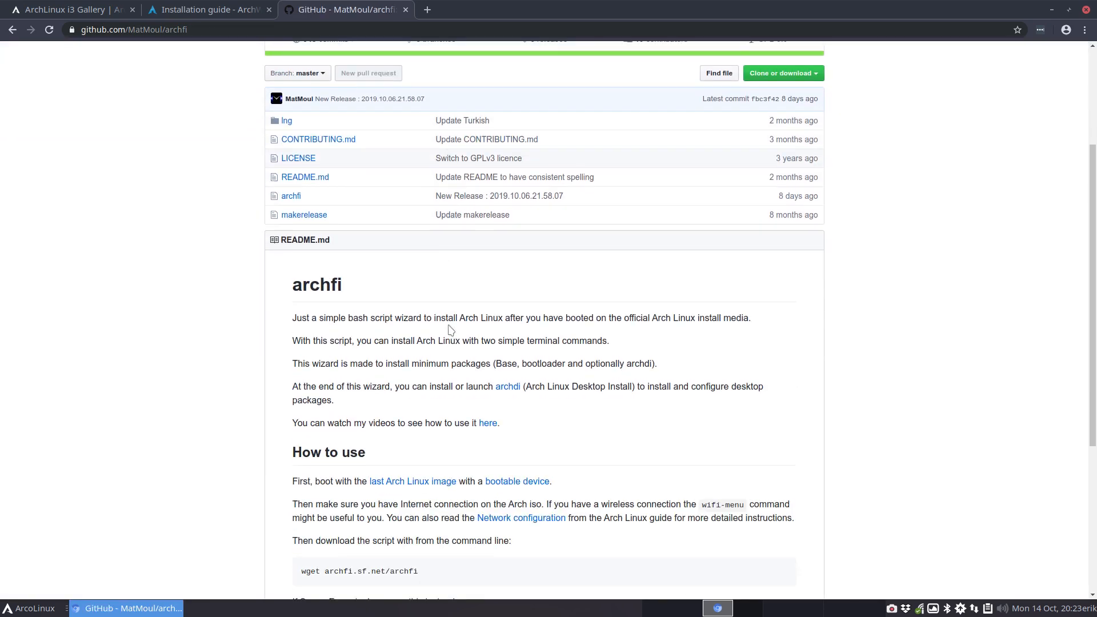
{"action": "scroll", "coordinate": [449, 321], "scroll_direction": "down", "scroll_amount": 3}
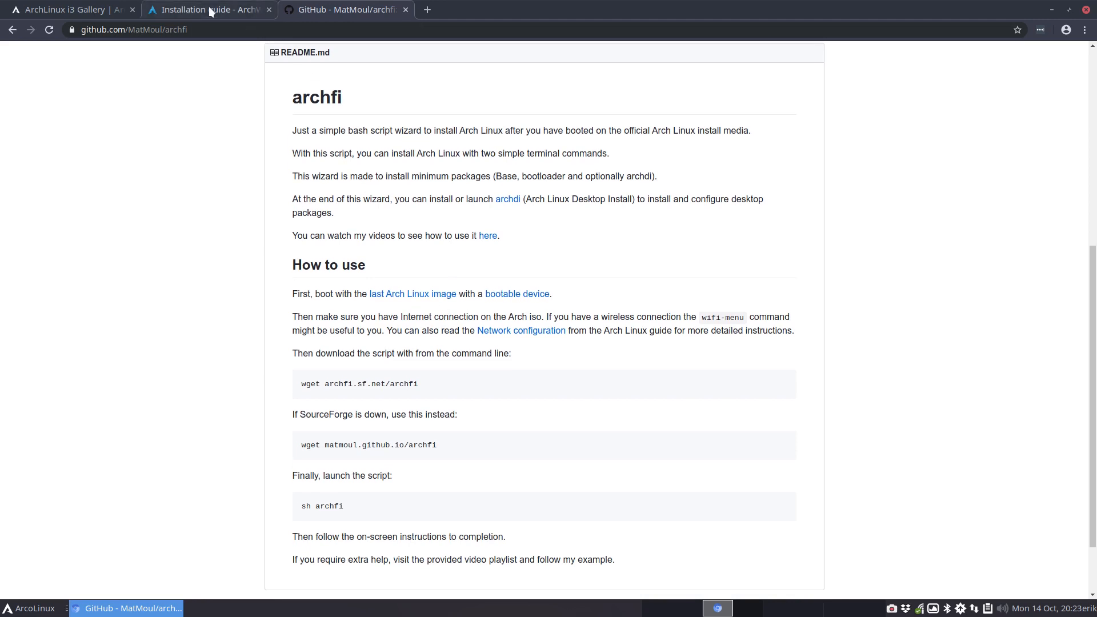
Step: Revisit the ArchLinux i3 gallery and the ArchWiki Installation guide, and minimize the browser window
{"action": "left_click", "coordinate": [92, 6]}
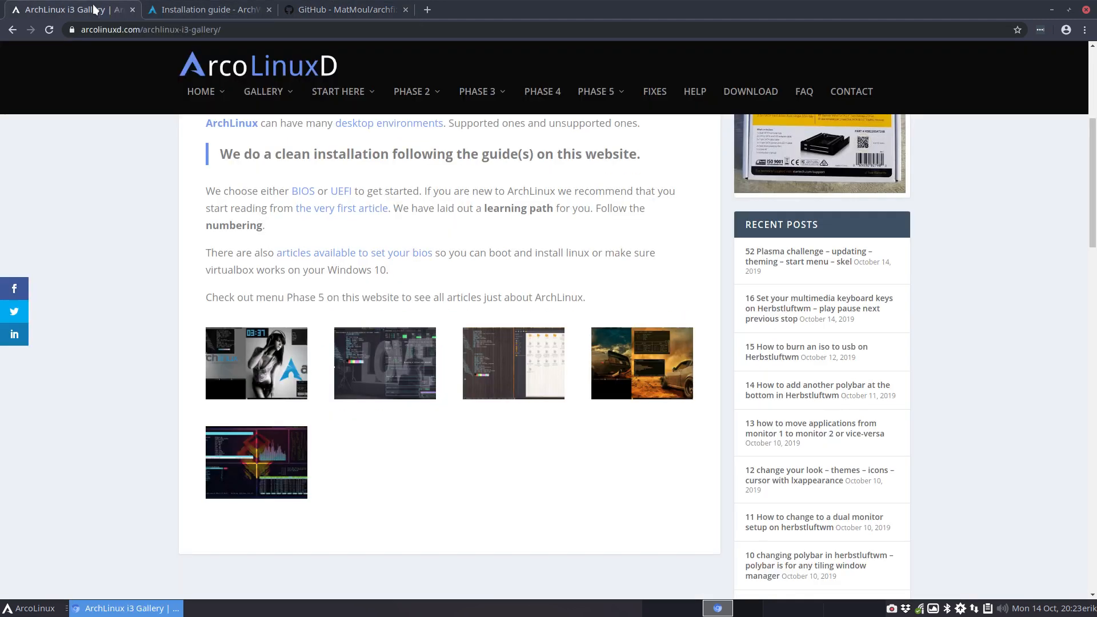
{"action": "left_click", "coordinate": [164, 10]}
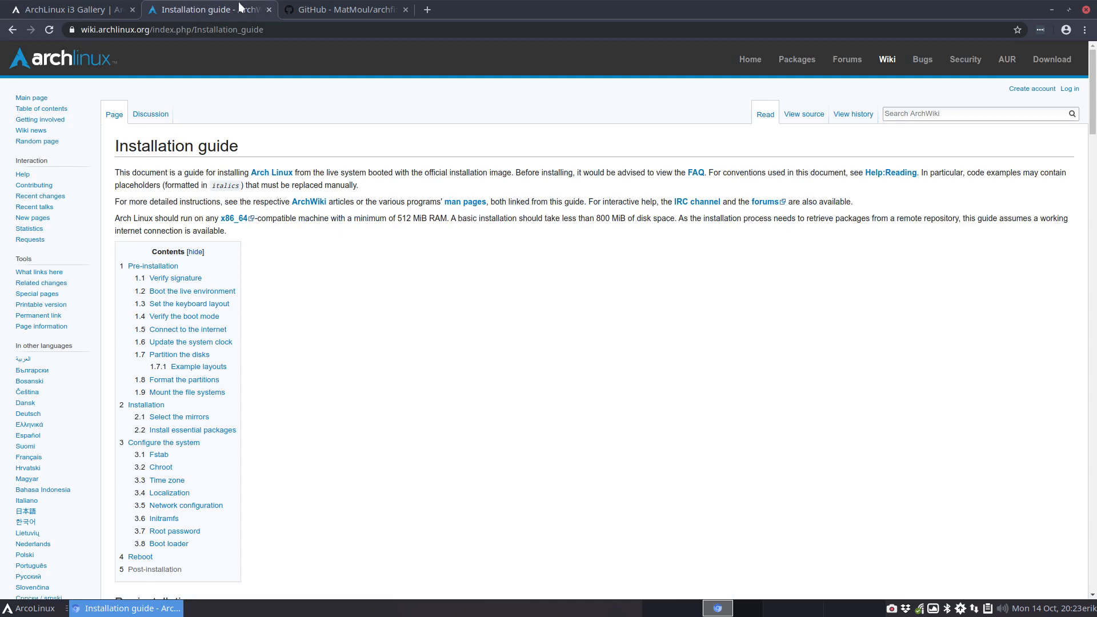
{"action": "left_click", "coordinate": [1069, 10]}
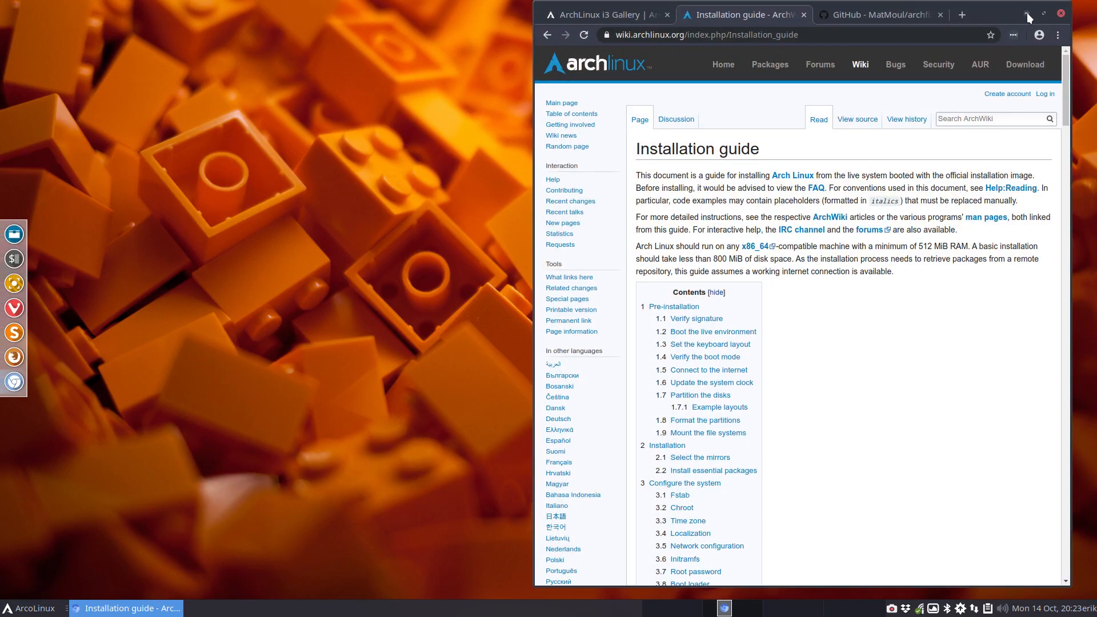
{"action": "left_click", "coordinate": [1027, 13]}
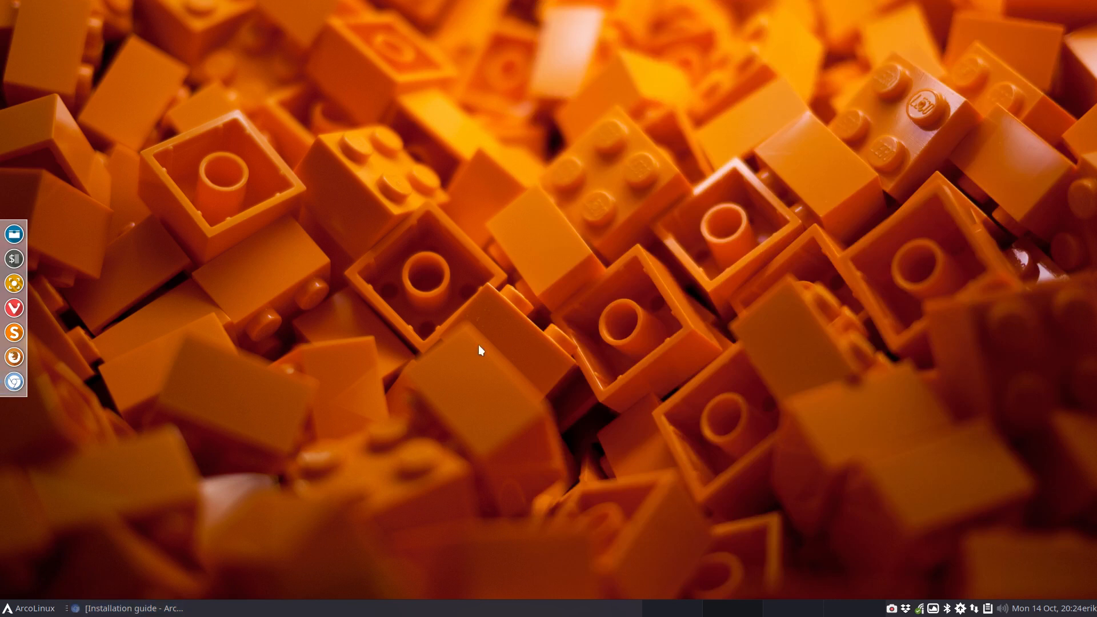
Step: In Oracle VM VirtualBox, create a full clone of the template virtual machine named ArchLinux
{"action": "key", "text": "super+F7"}
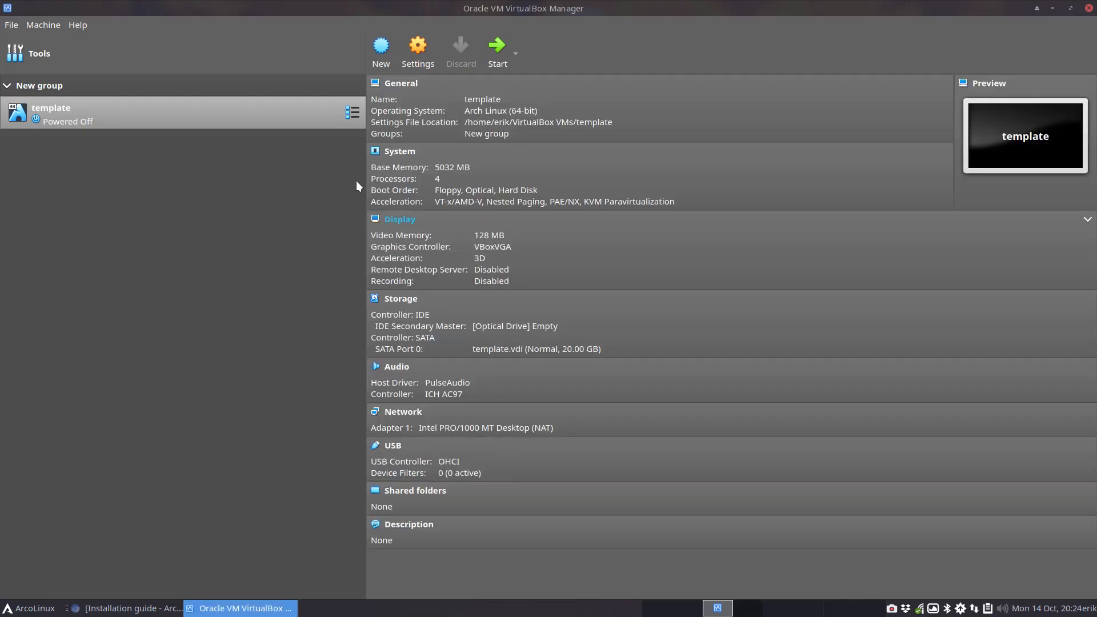
{"action": "right_click", "coordinate": [80, 121]}
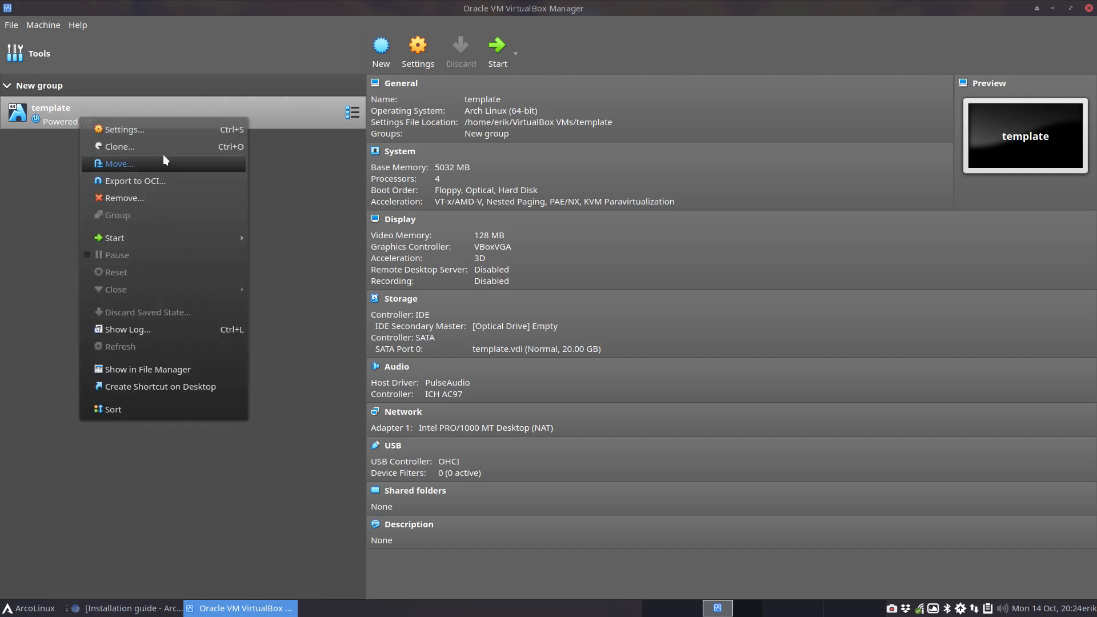
{"action": "left_click", "coordinate": [138, 147]}
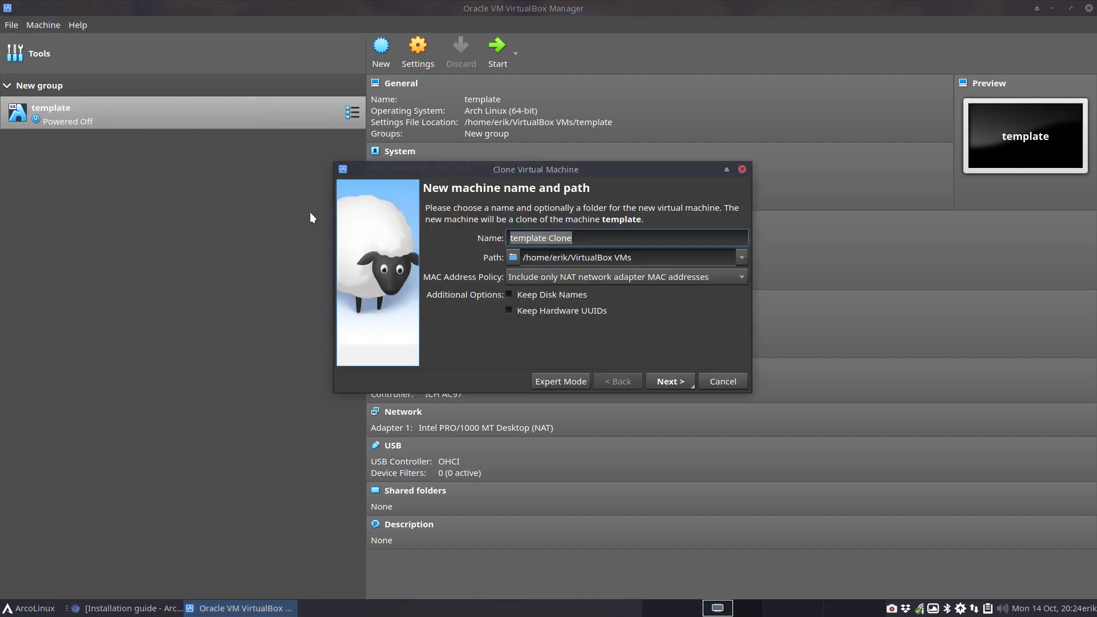
{"action": "type", "text": "ArchLinux"}
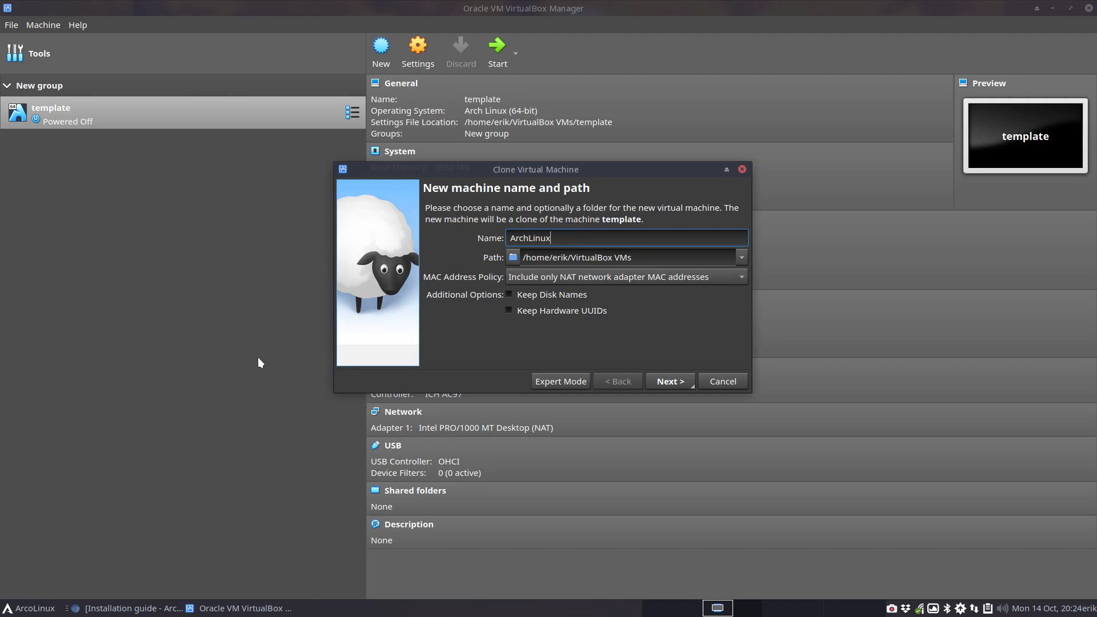
{"action": "key", "text": "Return"}
{"action": "key", "text": "Return"}
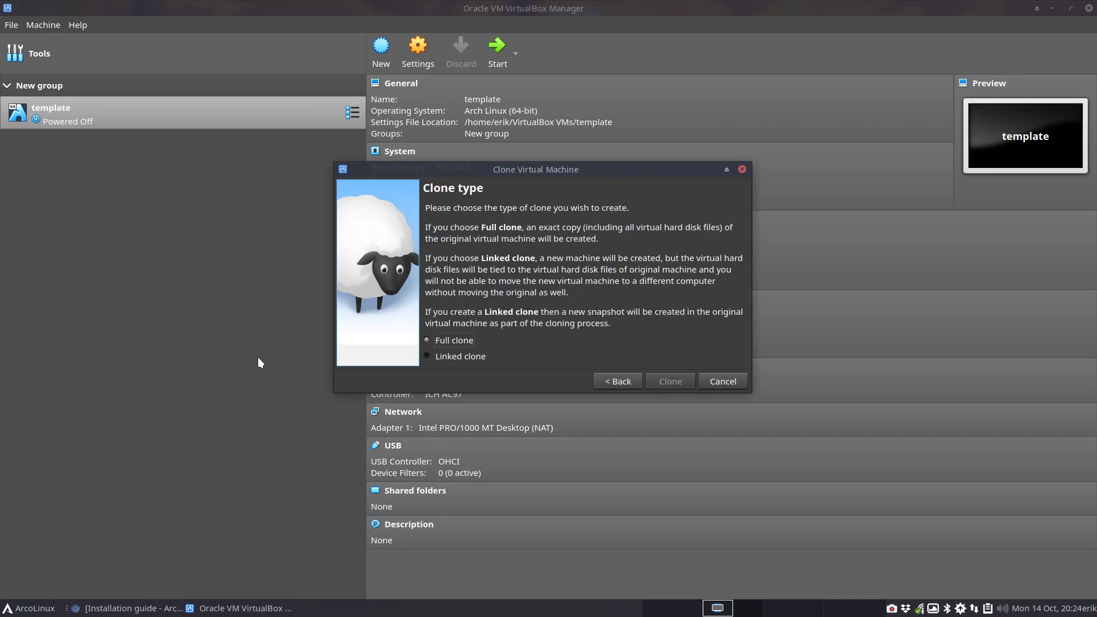
Step: Insert archlinux-2019.10.01-x86_64.iso into the optical drive of the ArchLinux virtual machine
{"action": "left_click", "coordinate": [143, 152]}
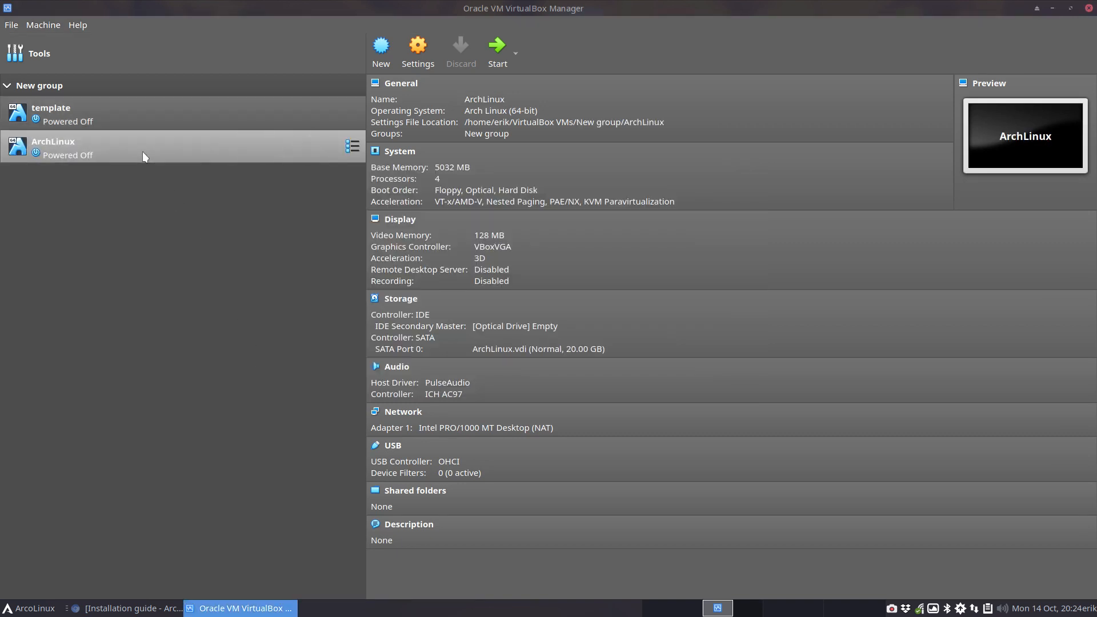
{"action": "left_click", "coordinate": [500, 325]}
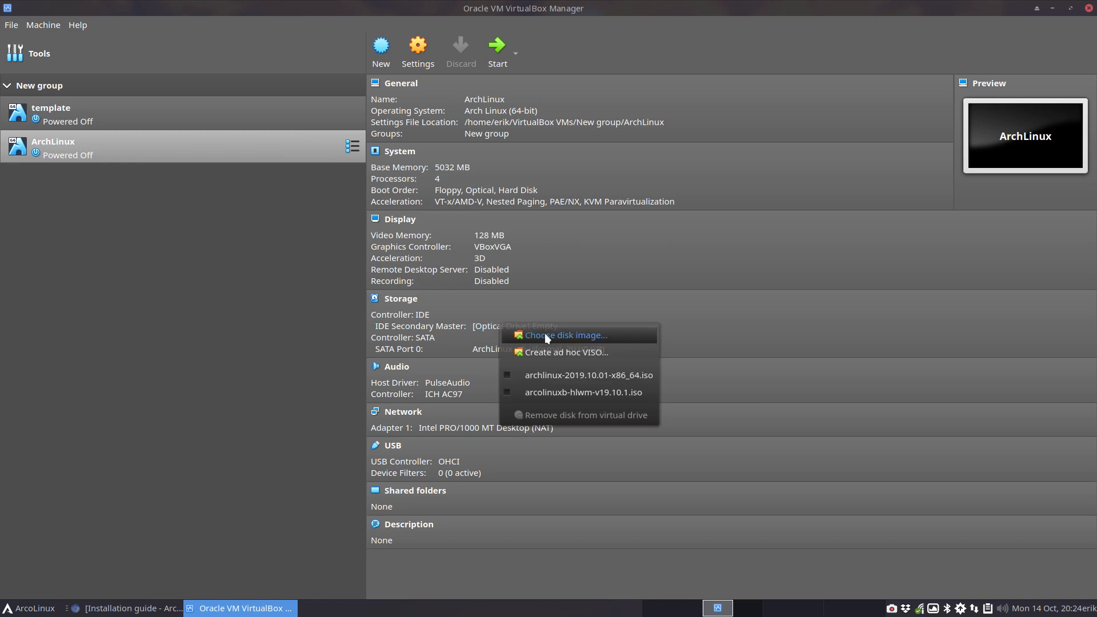
{"action": "left_click", "coordinate": [505, 378]}
Step: Start the ArchLinux virtual machine, boot Arch Linux (x86_64) from the live medium and switch the display to full screen
{"action": "double_click", "coordinate": [233, 147]}
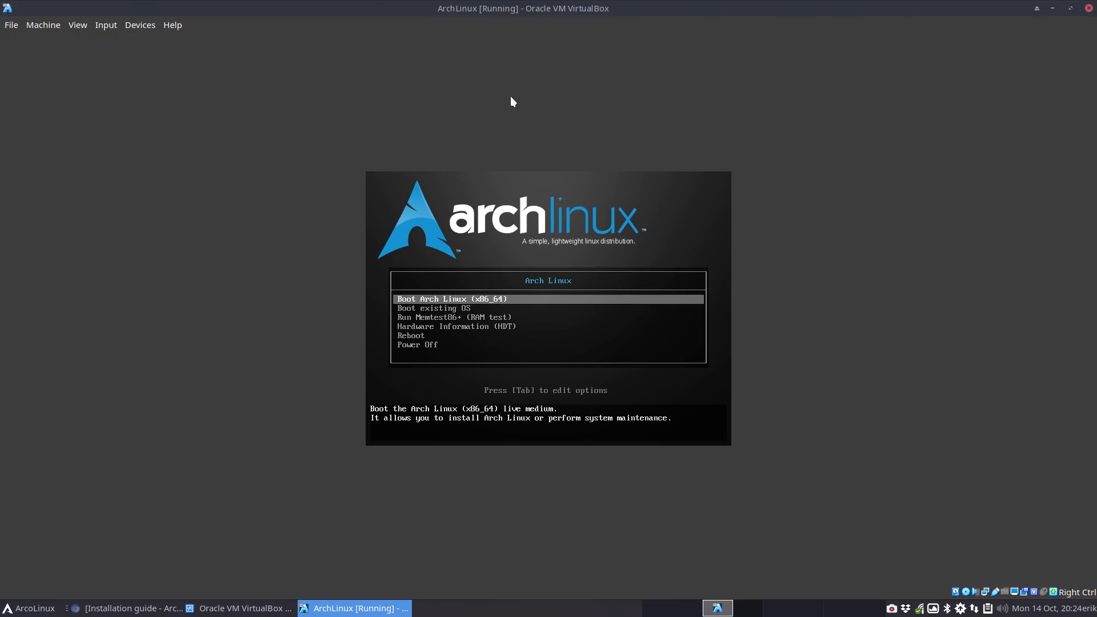
{"action": "key", "text": "Return"}
{"action": "key", "text": "Control_R+f"}
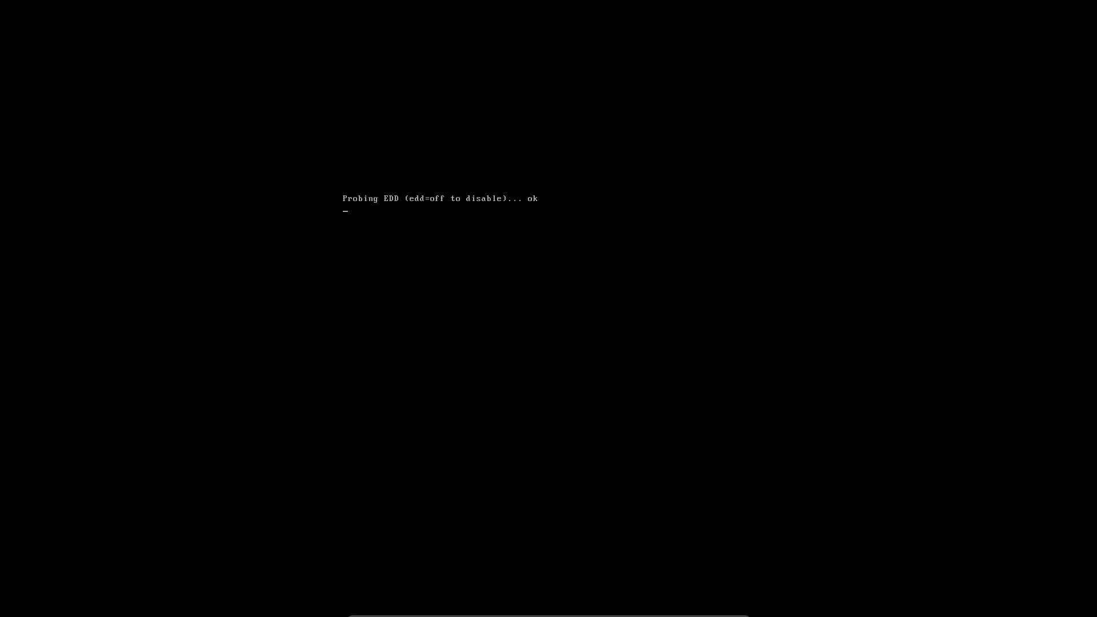
Step: Bring back the browser and review the download and launch commands in the archfi README, highlighting each one
{"action": "left_click", "coordinate": [136, 608]}
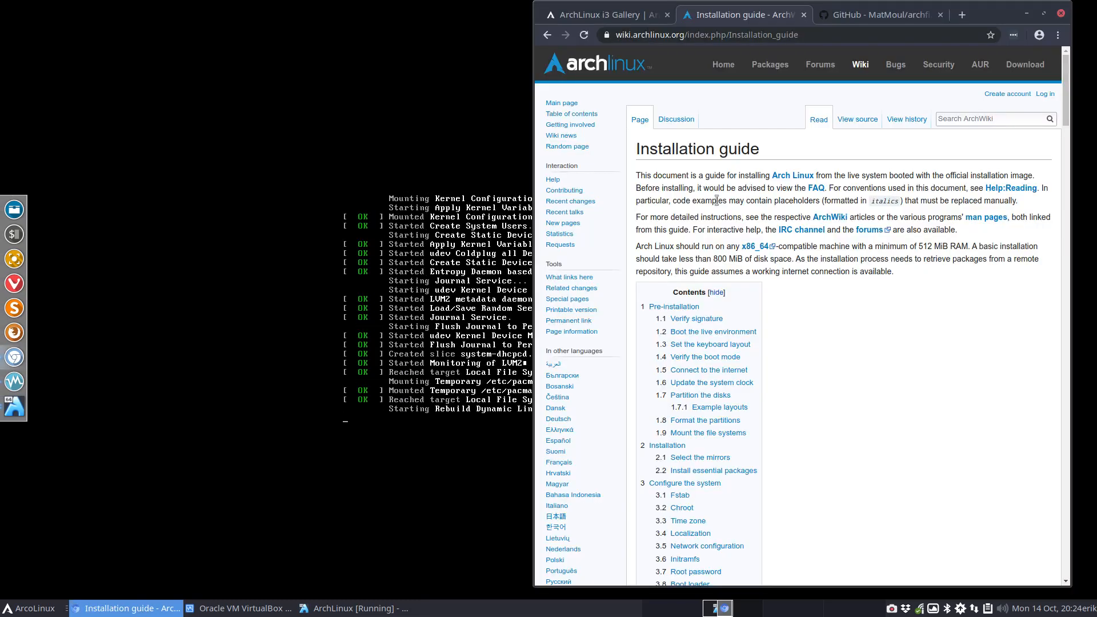
{"action": "left_click", "coordinate": [1027, 12]}
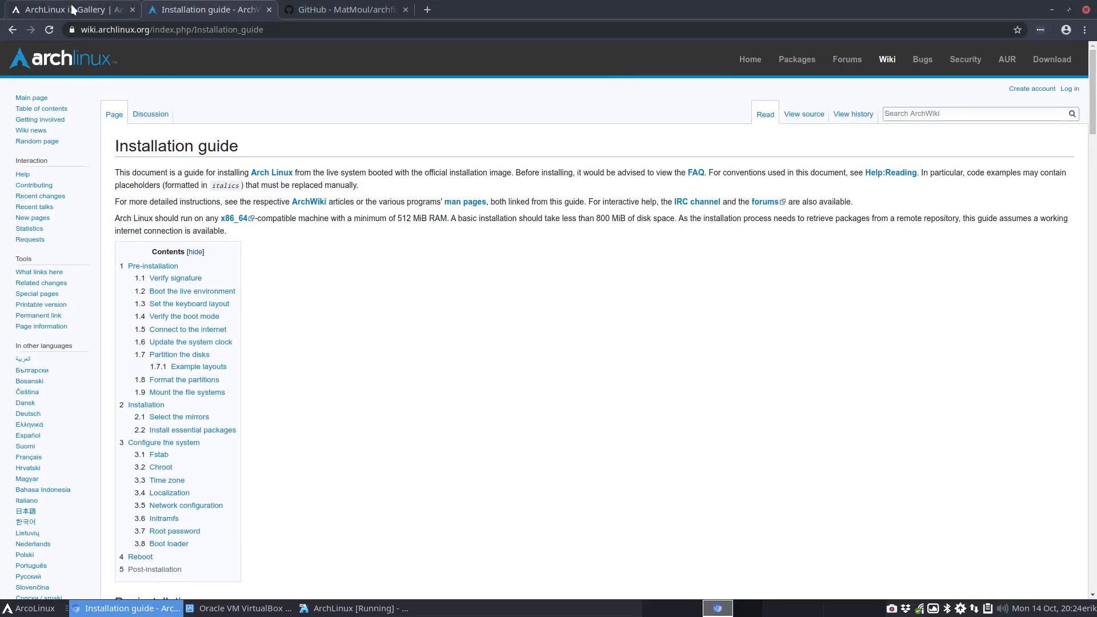
{"action": "left_click", "coordinate": [71, 10]}
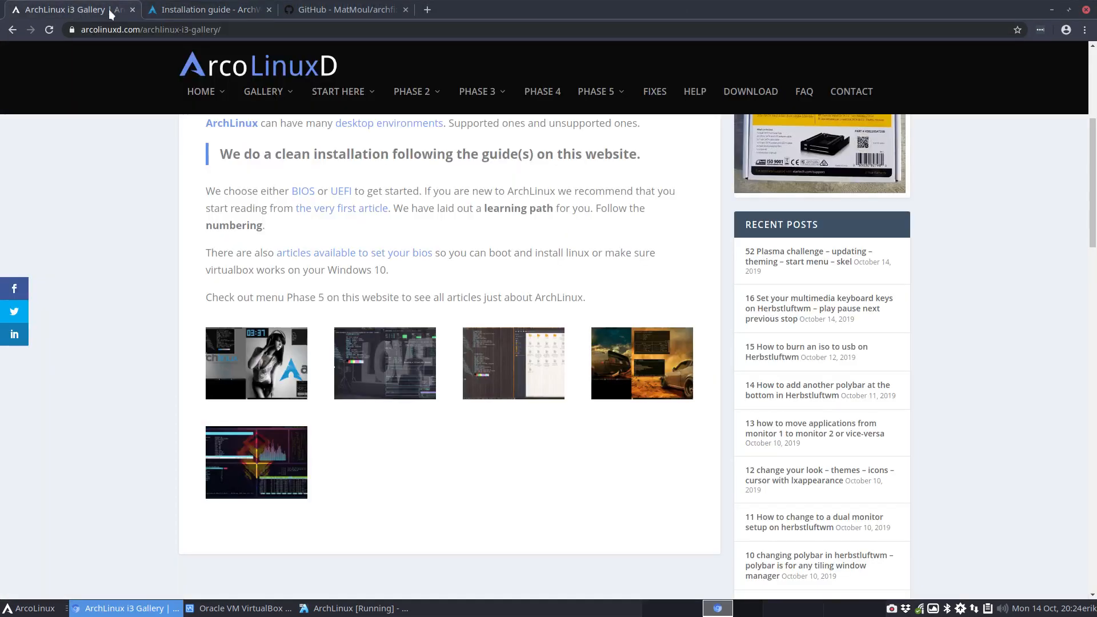
{"action": "left_click", "coordinate": [341, 14]}
{"action": "scroll", "coordinate": [374, 367], "scroll_direction": "down", "scroll_amount": 1}
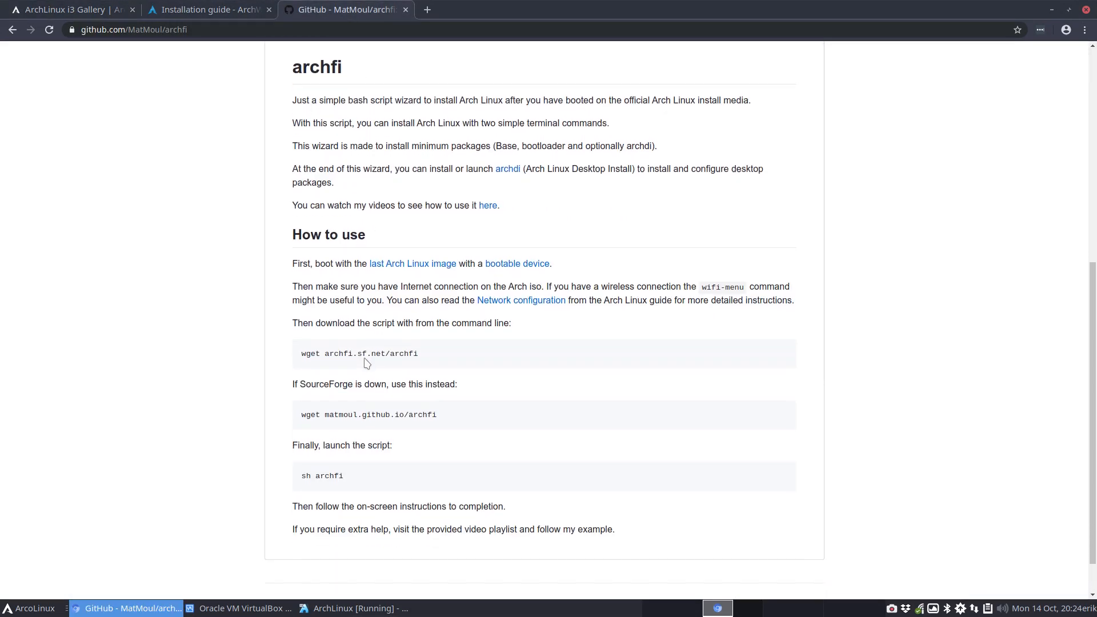
{"action": "left_click_drag", "start_coordinate": [299, 359], "coordinate": [427, 368]}
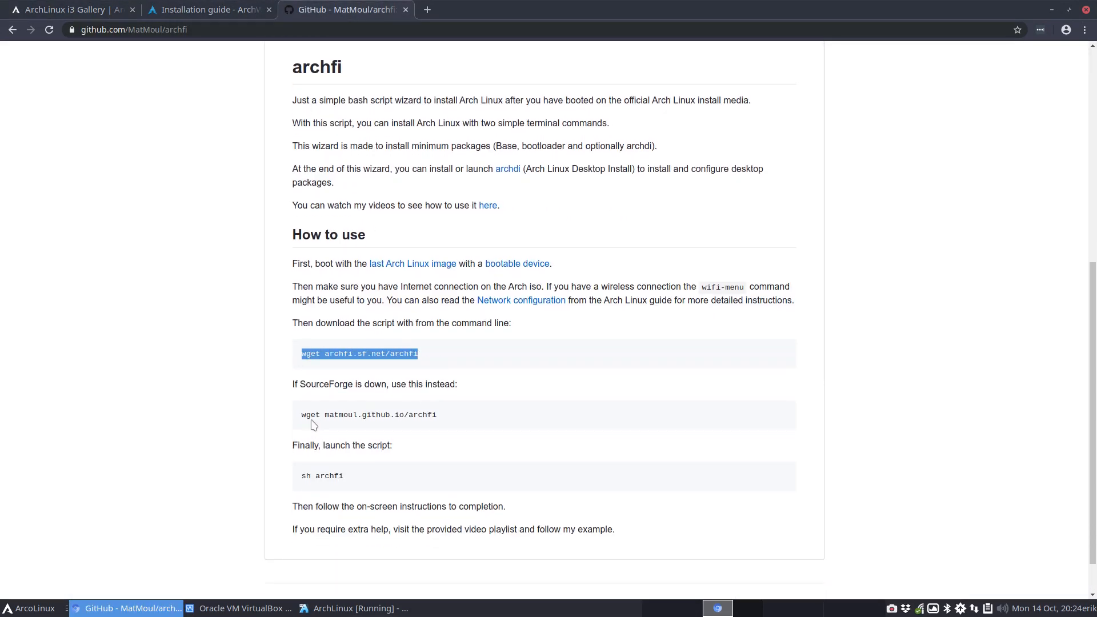
{"action": "left_click_drag", "start_coordinate": [311, 415], "coordinate": [455, 421]}
{"action": "left_click_drag", "start_coordinate": [312, 477], "coordinate": [459, 477]}
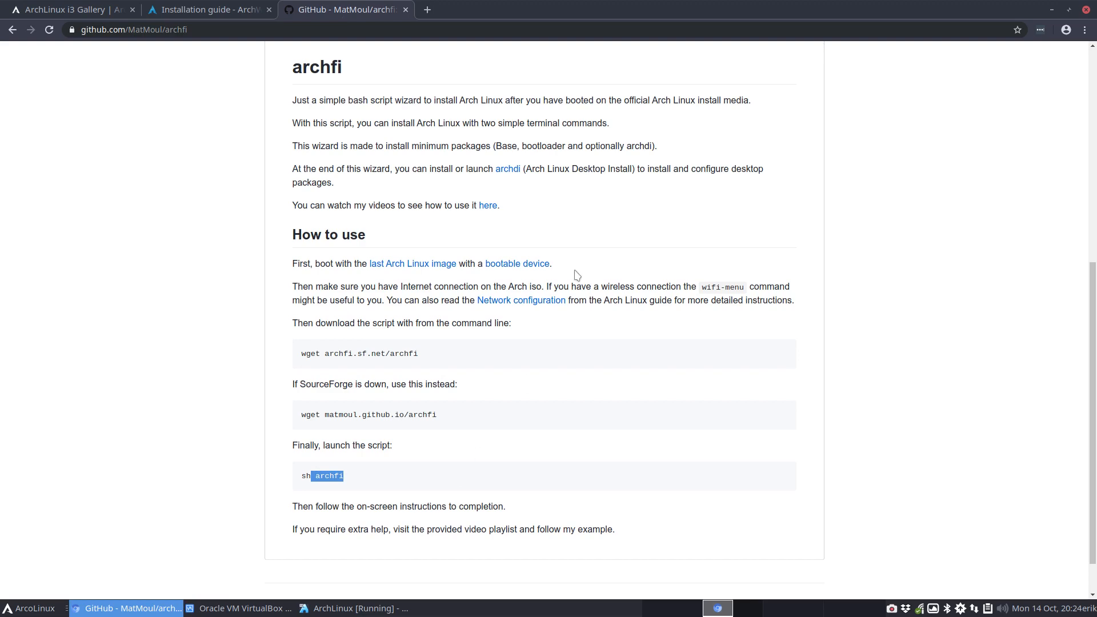
{"action": "left_click_drag", "start_coordinate": [608, 11], "coordinate": [1096, 85]}
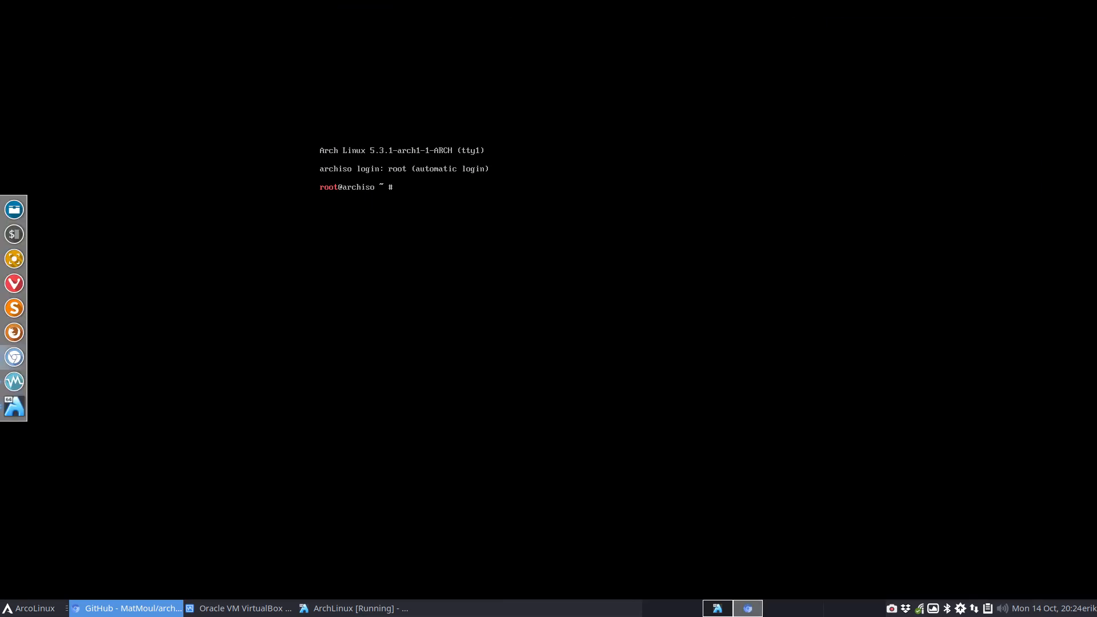
{"action": "key", "text": "alt+Tab"}
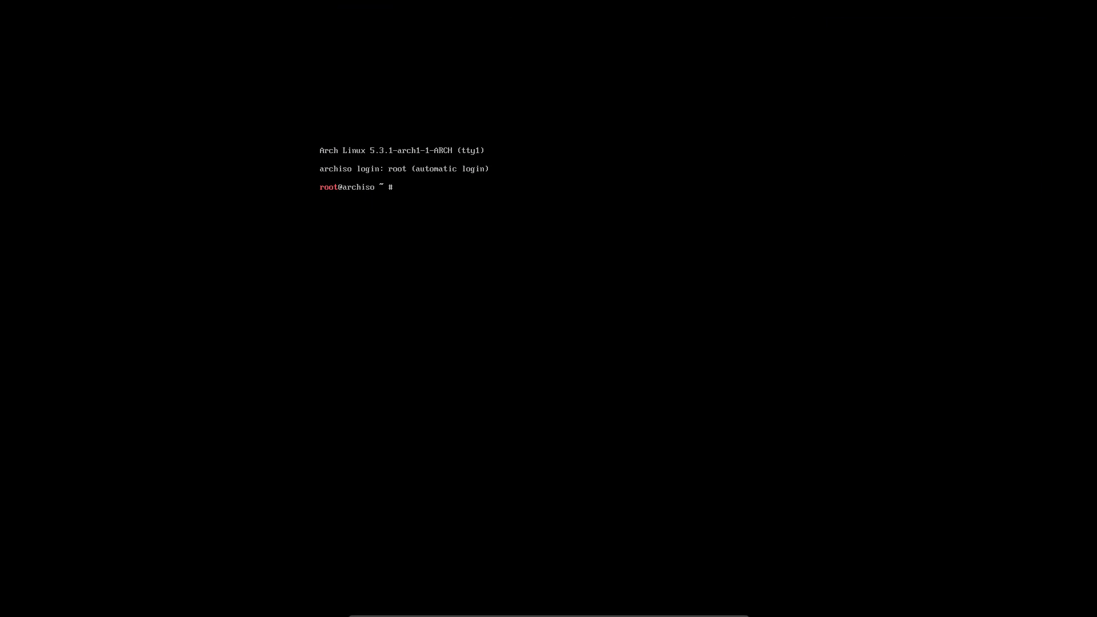
{"action": "type", "text": "wg"}
{"action": "key", "text": "BackSpace"}
{"action": "key", "text": "BackSpace"}
{"action": "left_click_drag", "start_coordinate": [1096, 132], "coordinate": [464, 2]}
Step: From ArcoLinuxD's Phase 5 Arch Way topics, open the article on the actual installation of Arch Linux Phase 1 BIOS
{"action": "left_click", "coordinate": [186, 13]}
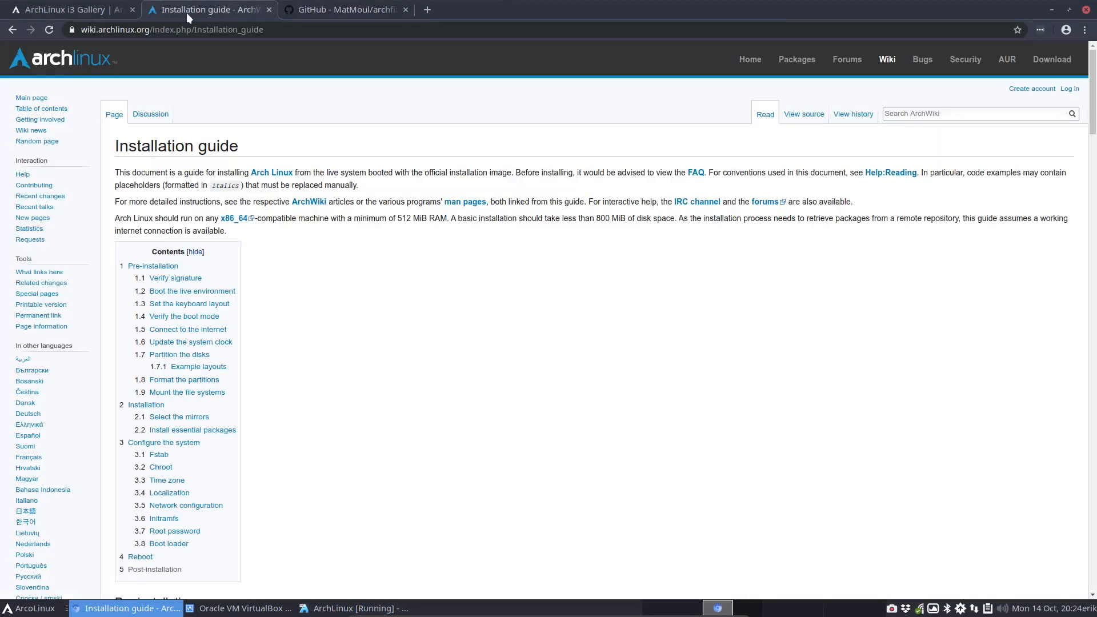
{"action": "left_click", "coordinate": [83, 13]}
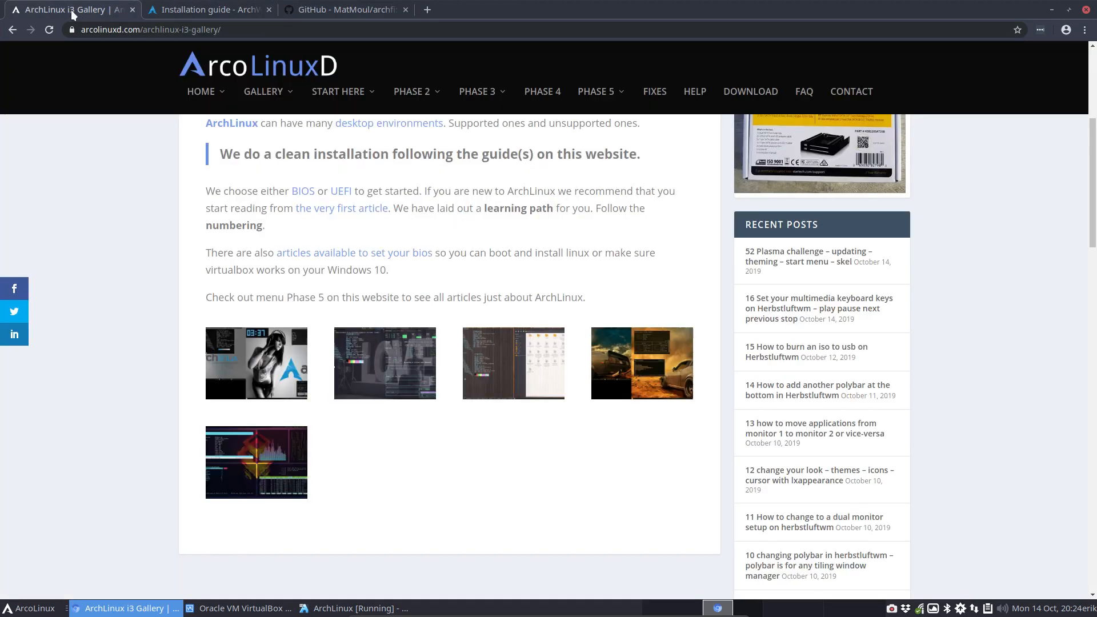
{"action": "mouse_move", "coordinate": [603, 95]}
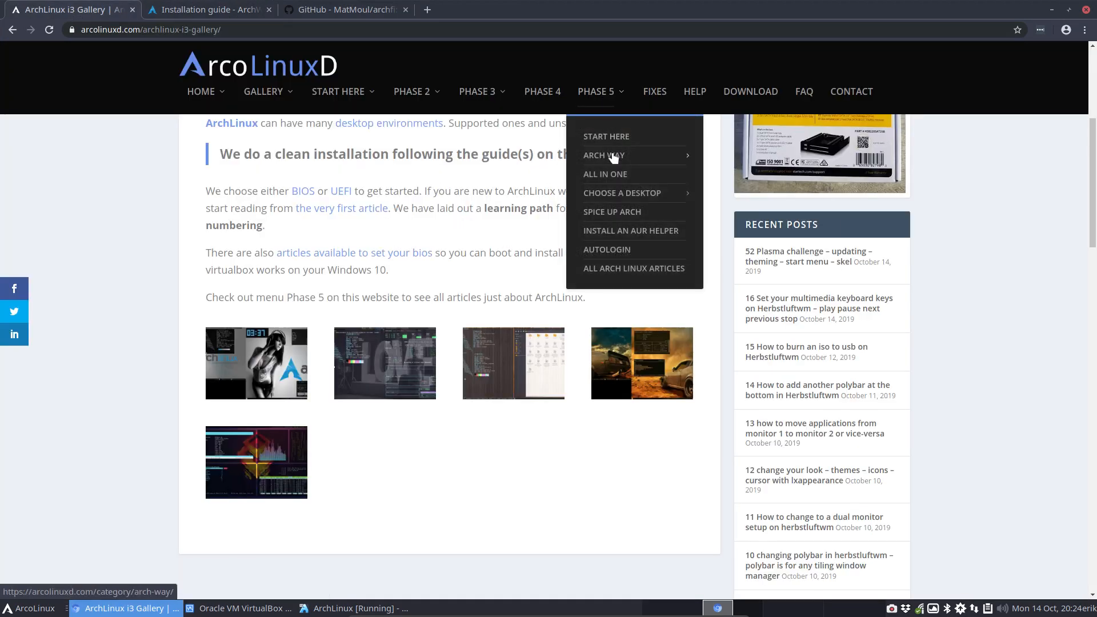
{"action": "mouse_move", "coordinate": [613, 155]}
{"action": "left_click", "coordinate": [735, 161]}
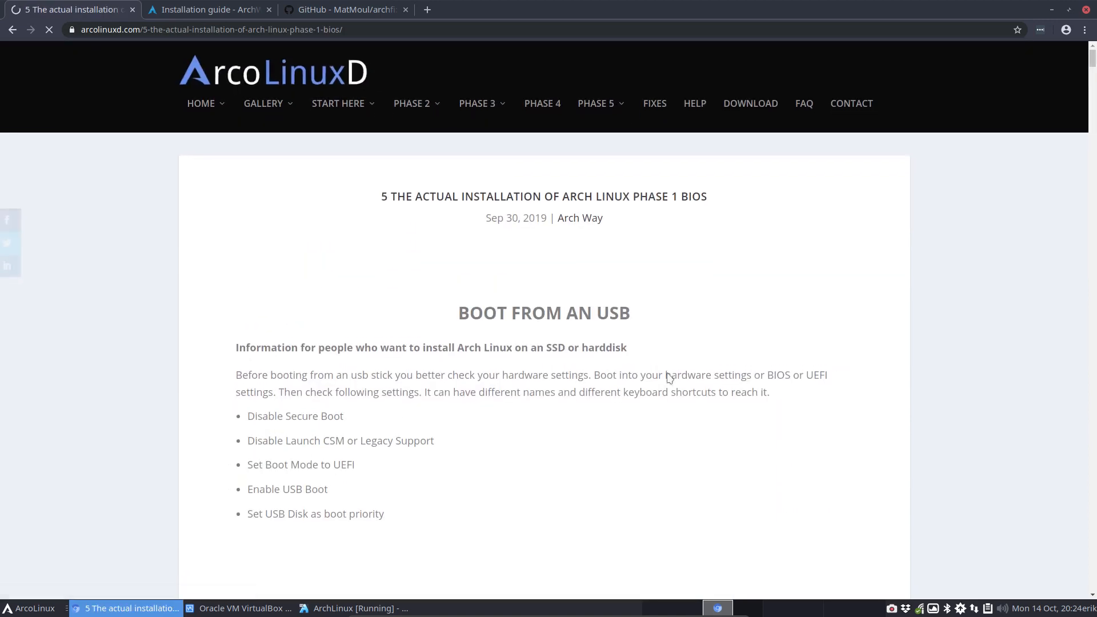
Step: Read down the article to the keyboard layout section and highlight the command loadkeys be-latin1
{"action": "scroll", "coordinate": [668, 372], "scroll_direction": "down", "scroll_amount": 20}
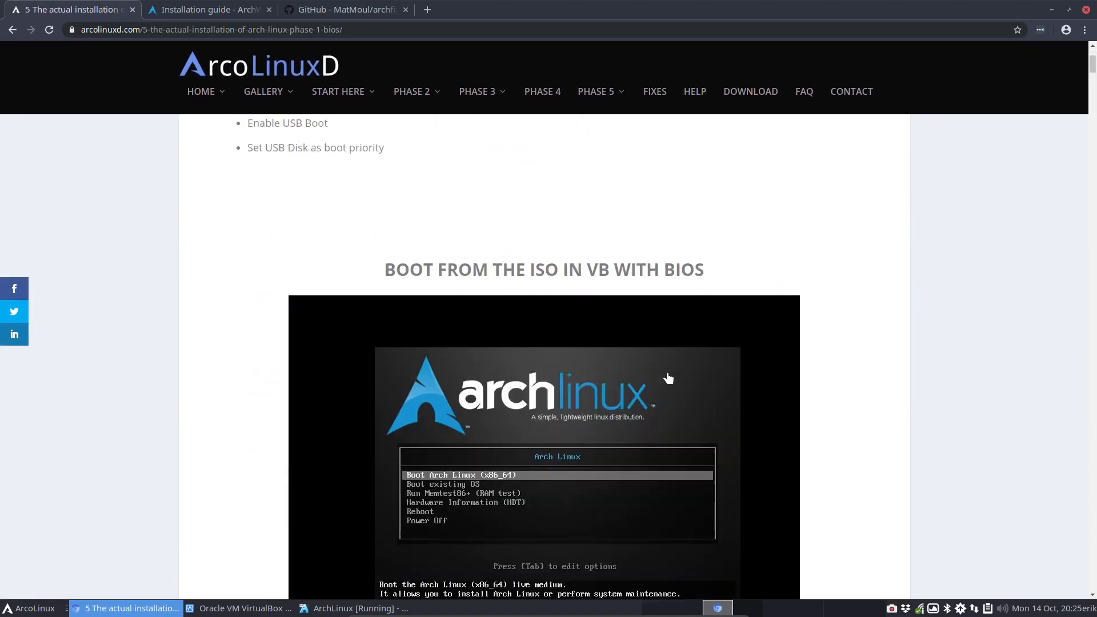
{"action": "scroll", "coordinate": [437, 357], "scroll_direction": "down", "scroll_amount": 12}
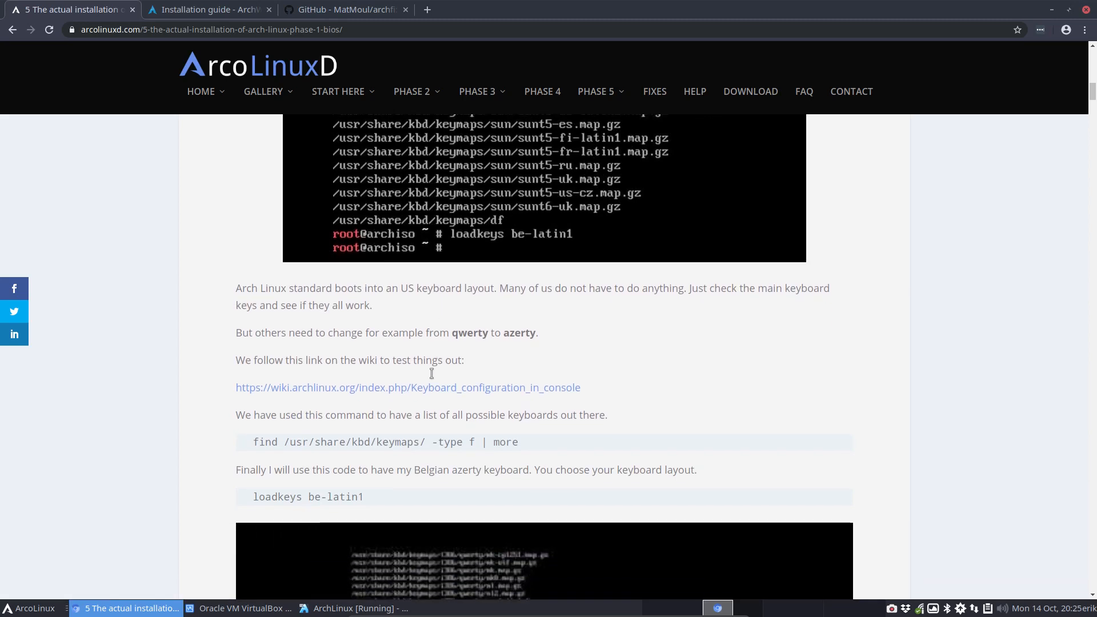
{"action": "left_click_drag", "start_coordinate": [372, 498], "coordinate": [253, 497]}
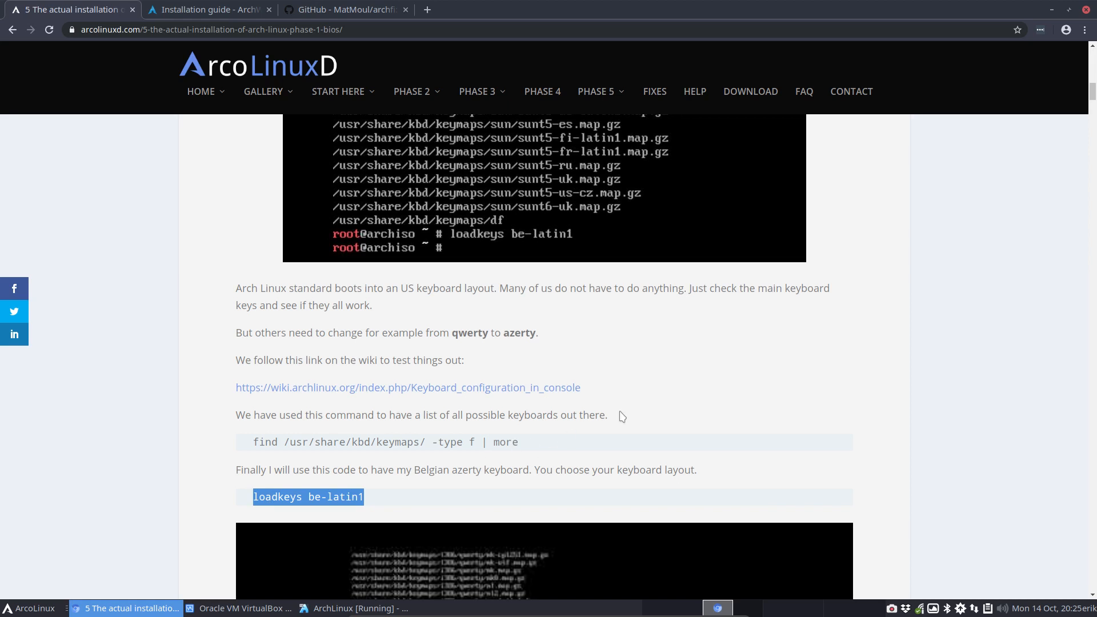
Step: Open the All in one category of ArcoLinuxD's Phase 5 and look through its Arch Linux installation articles
{"action": "mouse_move", "coordinate": [616, 104]}
{"action": "mouse_move", "coordinate": [623, 157]}
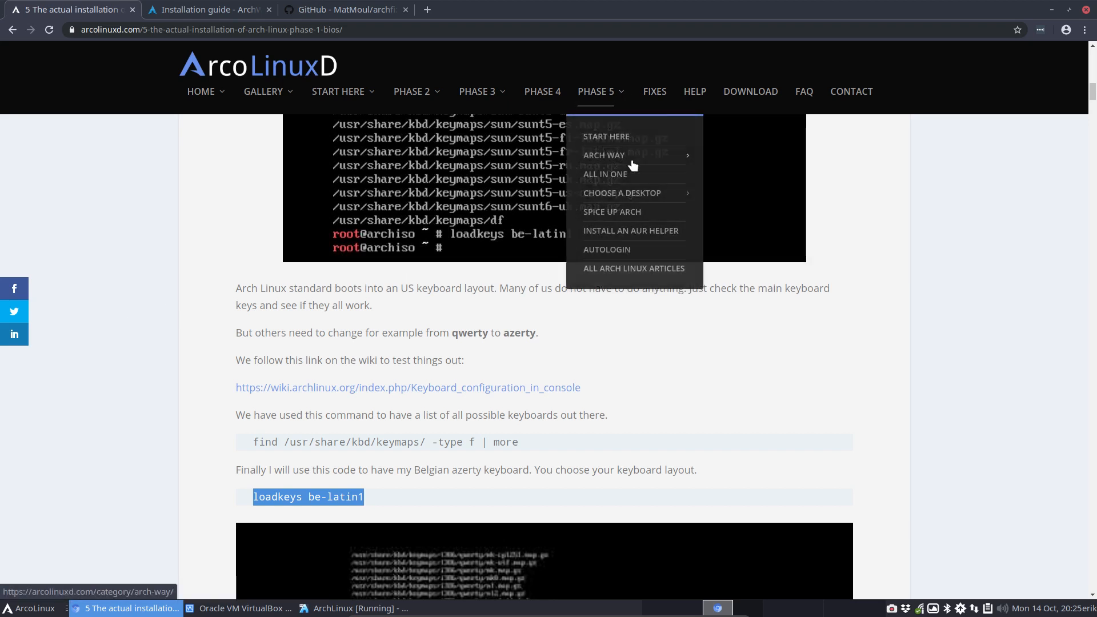
{"action": "left_click", "coordinate": [615, 174]}
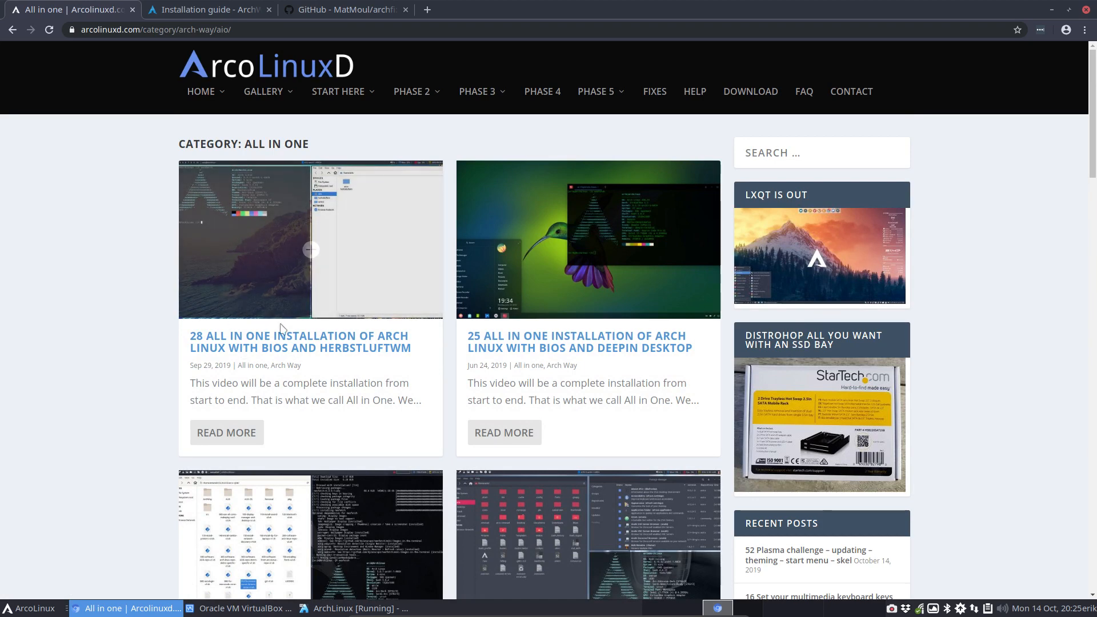
{"action": "scroll", "coordinate": [215, 398], "scroll_direction": "down", "scroll_amount": 3}
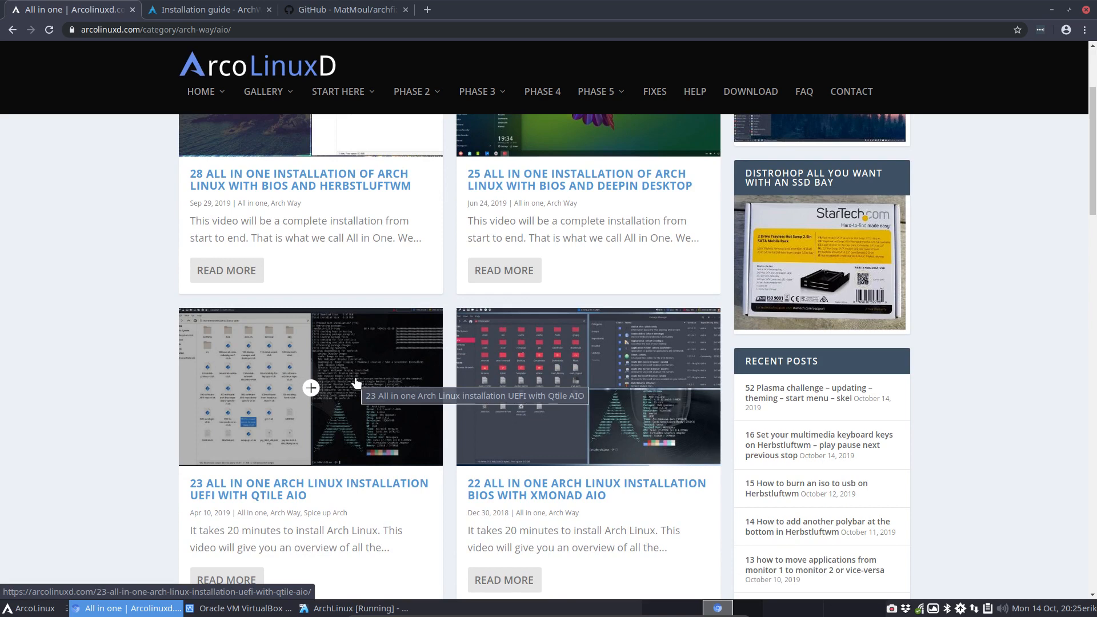
Step: Review the archfi repository's overview and file list, and return to the ArchWiki Installation guide
{"action": "left_click", "coordinate": [325, 11]}
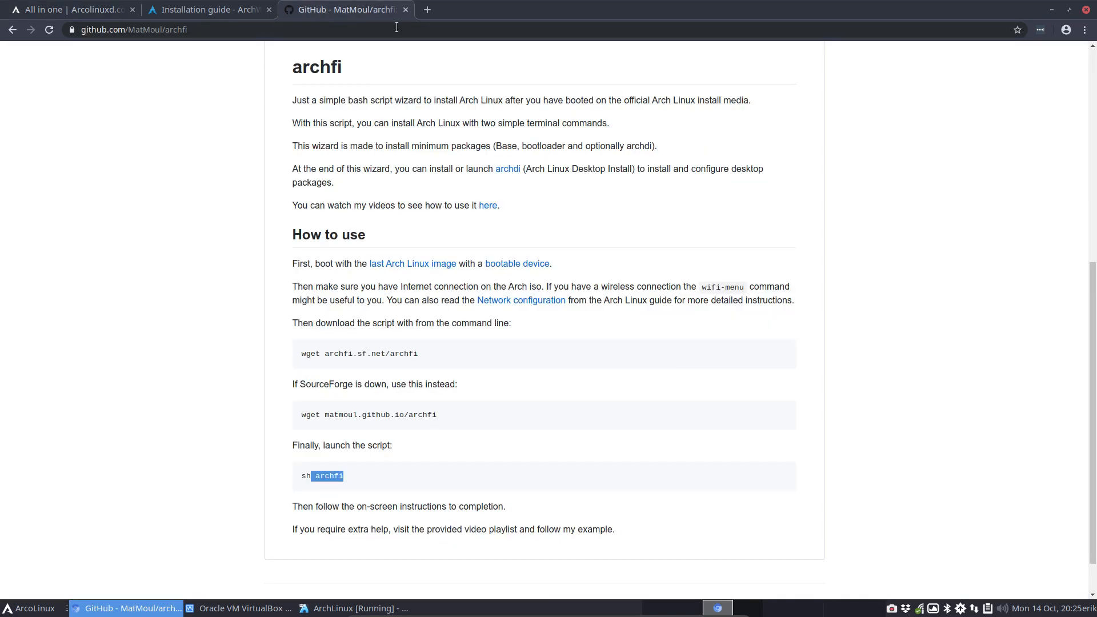
{"action": "scroll", "coordinate": [273, 306], "scroll_direction": "up", "scroll_amount": 4}
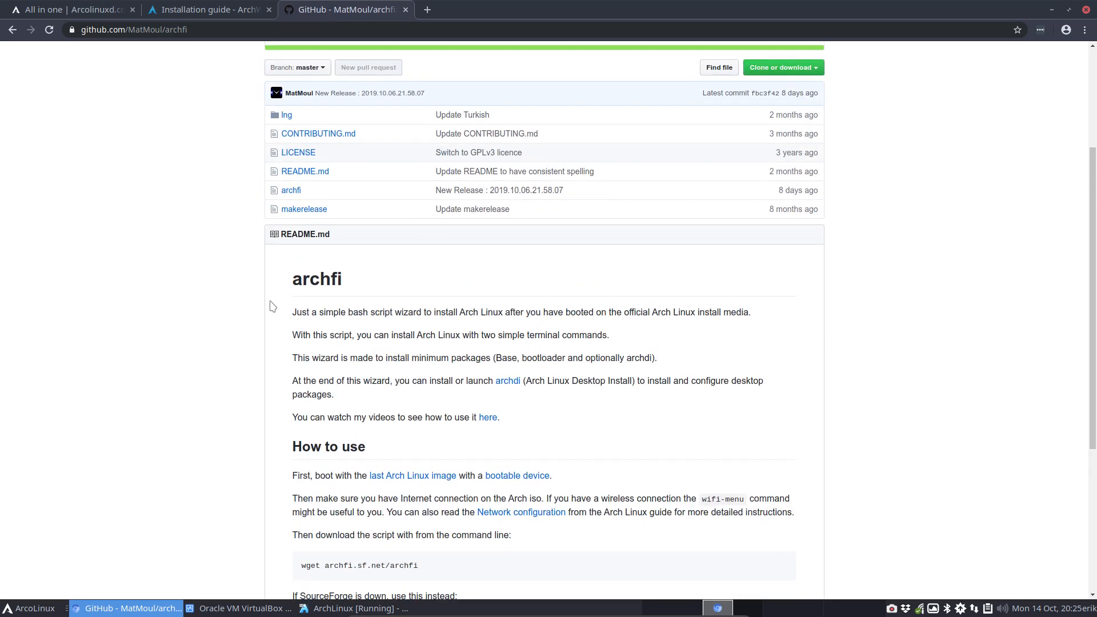
{"action": "scroll", "coordinate": [272, 307], "scroll_direction": "up", "scroll_amount": 3}
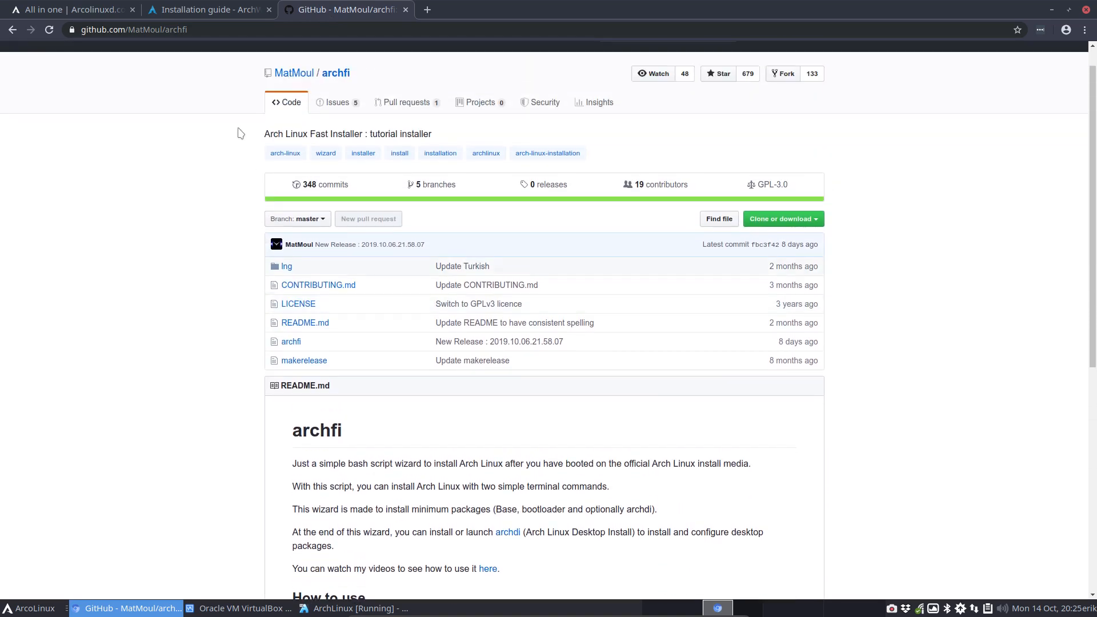
{"action": "left_click", "coordinate": [211, 12]}
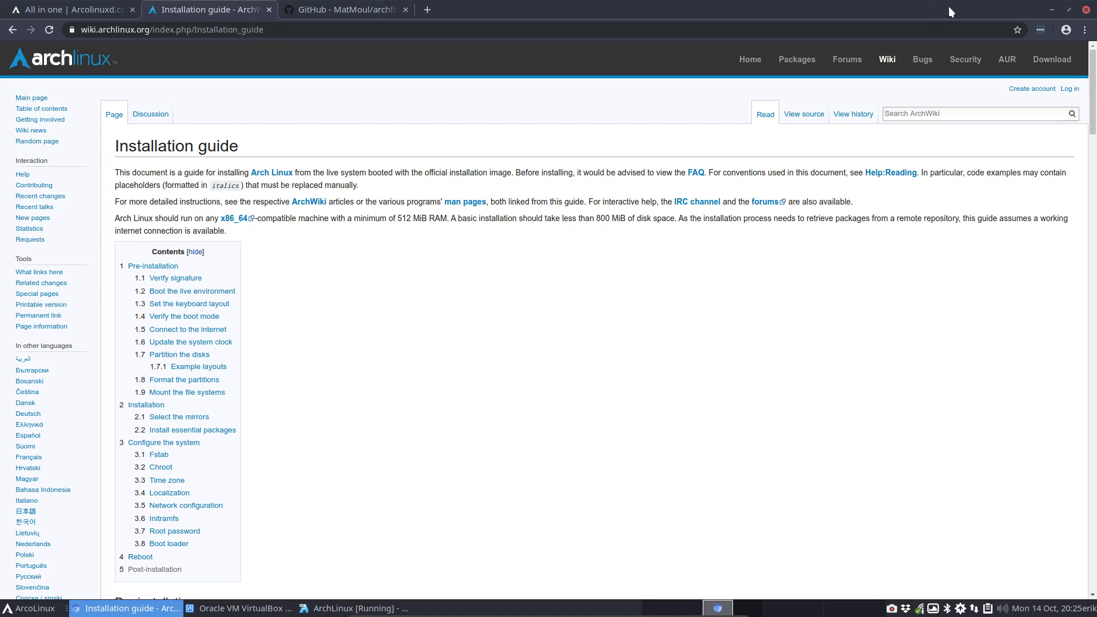
Step: In the running ArchLinux virtual machine, load the be-latin1 keyboard layout with loadkeys and test it by entering azerty at the prompt
{"action": "left_click_drag", "start_coordinate": [582, 10], "coordinate": [1096, 85]}
{"action": "left_click", "coordinate": [971, 231]}
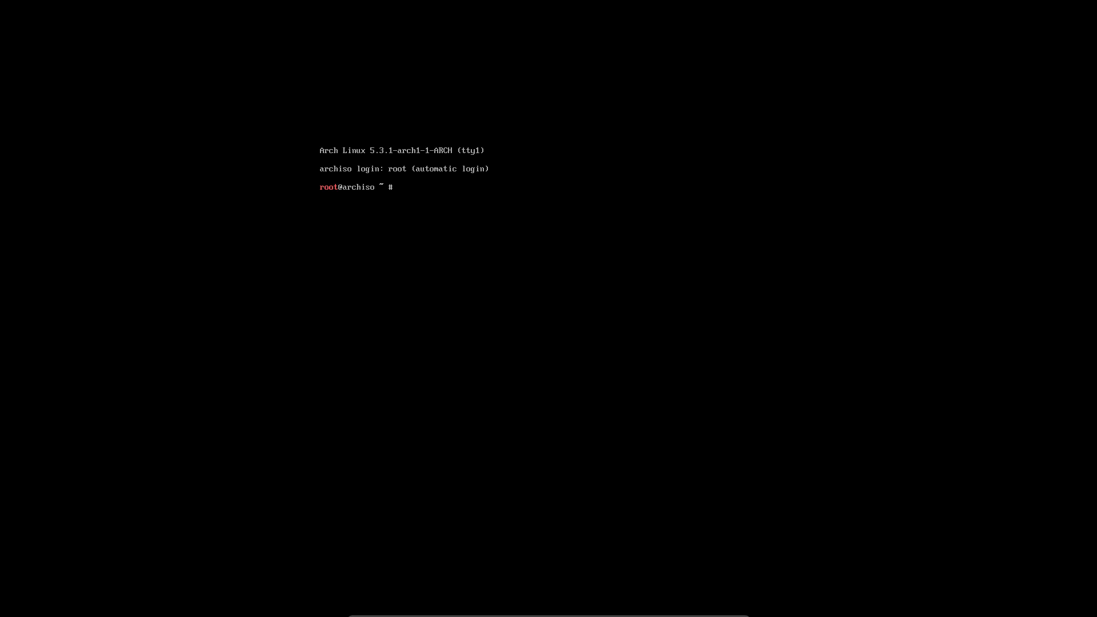
{"action": "type", "text": "los"}
{"action": "key", "text": "BackSpace"}
{"action": "type", "text": "q2"}
{"action": "key", "text": "BackSpace"}
{"action": "key", "text": "BackSpace"}
{"action": "key", "text": "BackSpace"}
{"action": "type", "text": "qwertt"}
{"action": "key", "text": "BackSpace"}
{"action": "key", "text": "BackSpace"}
{"action": "key", "text": "BackSpace"}
{"action": "type", "text": "loqdkl"}
{"action": "key", "text": "BackSpace"}
{"action": "type", "text": "eys be-latin1"}
{"action": "key", "text": "BackSpace"}
{"action": "key", "text": "BackSpace"}
{"action": "key", "text": "BackSpace"}
{"action": "type", "text": "in1"}
{"action": "key", "text": "Return"}
{"action": "type", "text": "azerty"}
{"action": "key", "text": "Return"}
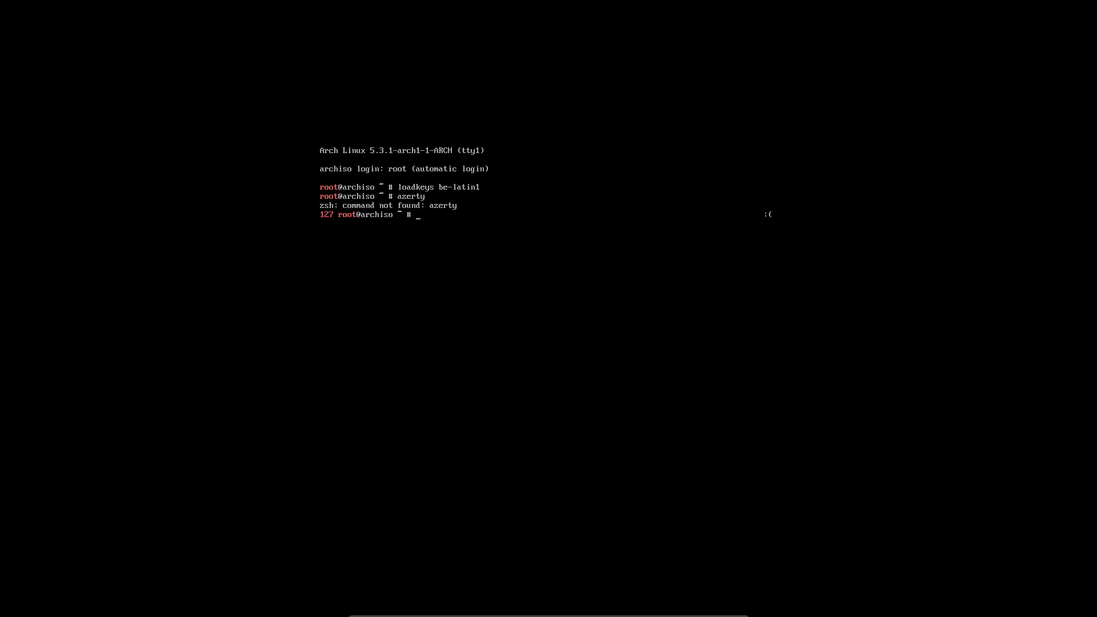
Step: Download the archfi installer script with wget from archfi.sf.net/archfi
{"action": "key", "text": "Control_R"}
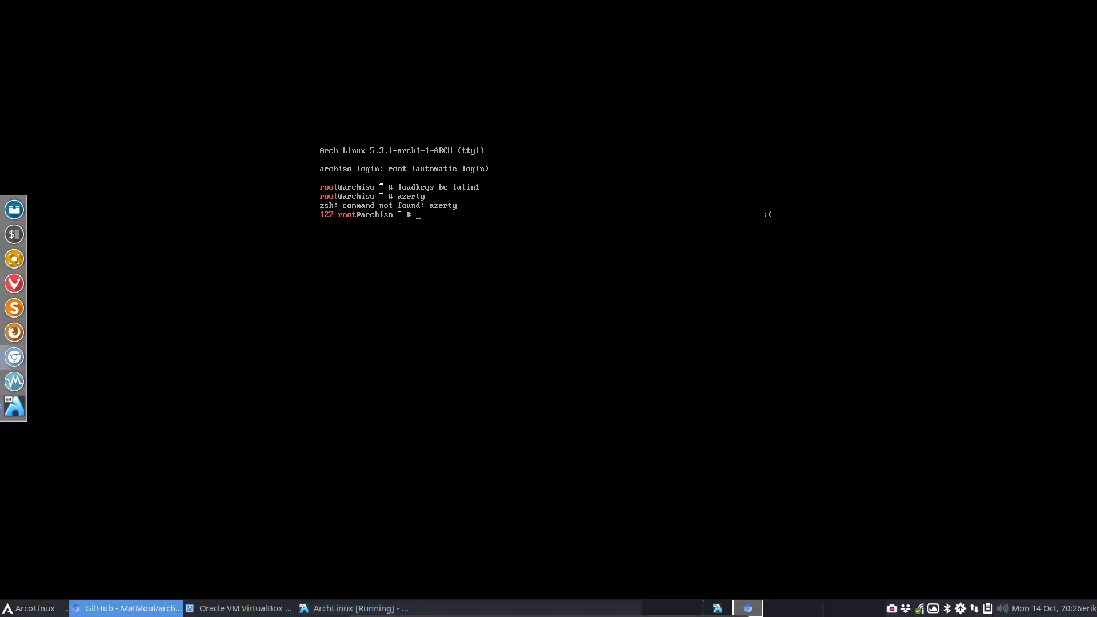
{"action": "left_click", "coordinate": [923, 451]}
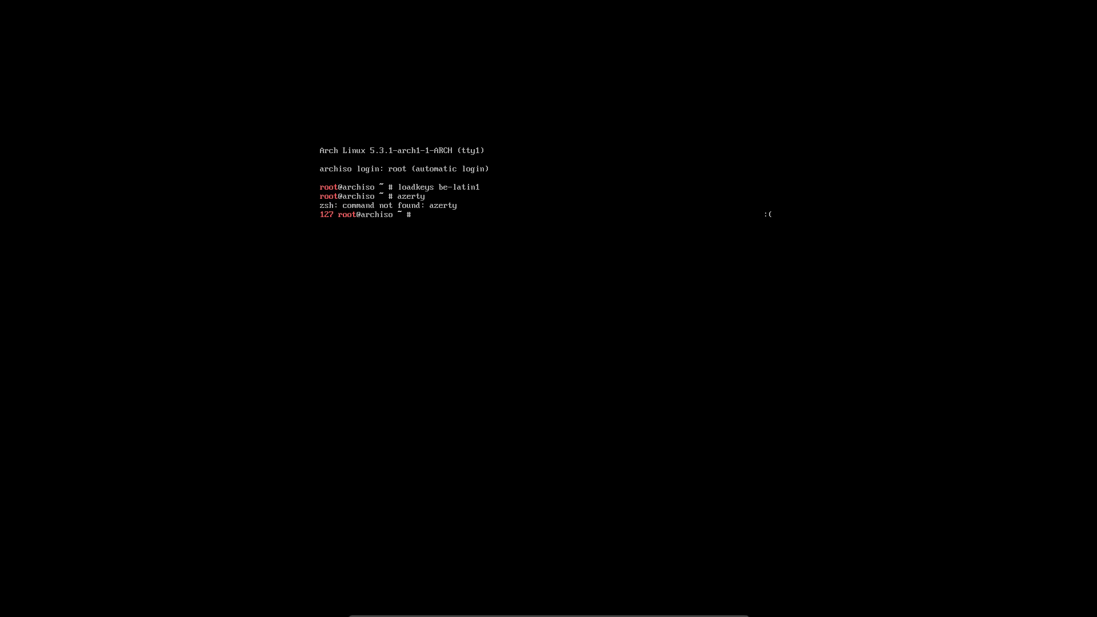
{"action": "type", "text": "wget archi"}
{"action": "key", "text": "BackSpace"}
{"action": "type", "text": "fi.sf.net/archfi"}
{"action": "key", "text": "Return"}
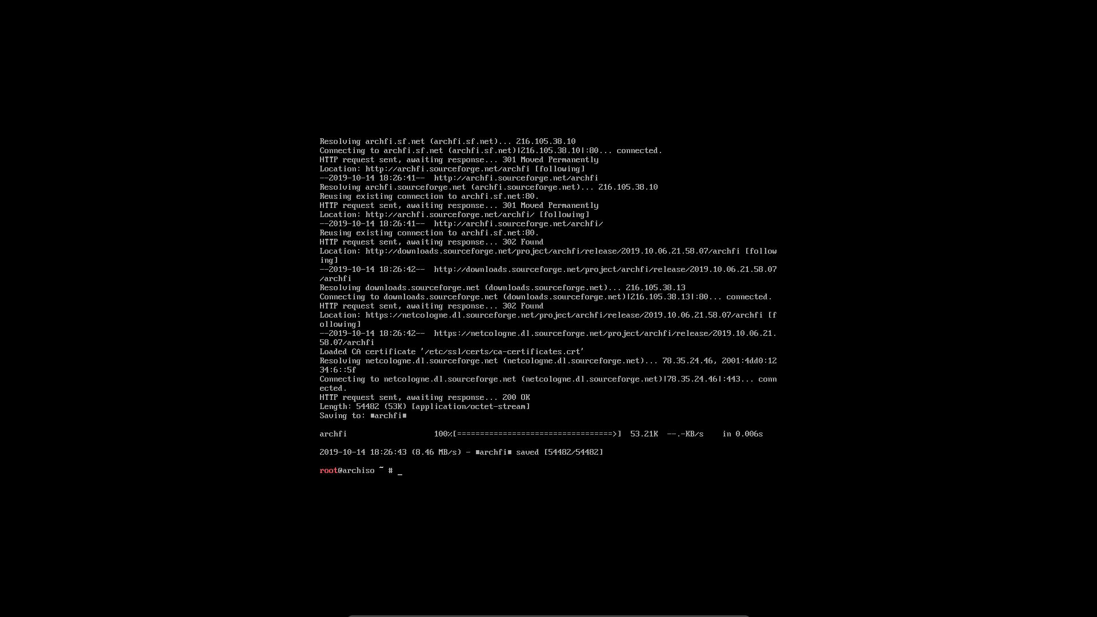
Step: List the files in root's home directory, first briefly and again with hidden files and permissions using ls -al
{"action": "type", "text": "ls"}
{"action": "key", "text": "Return"}
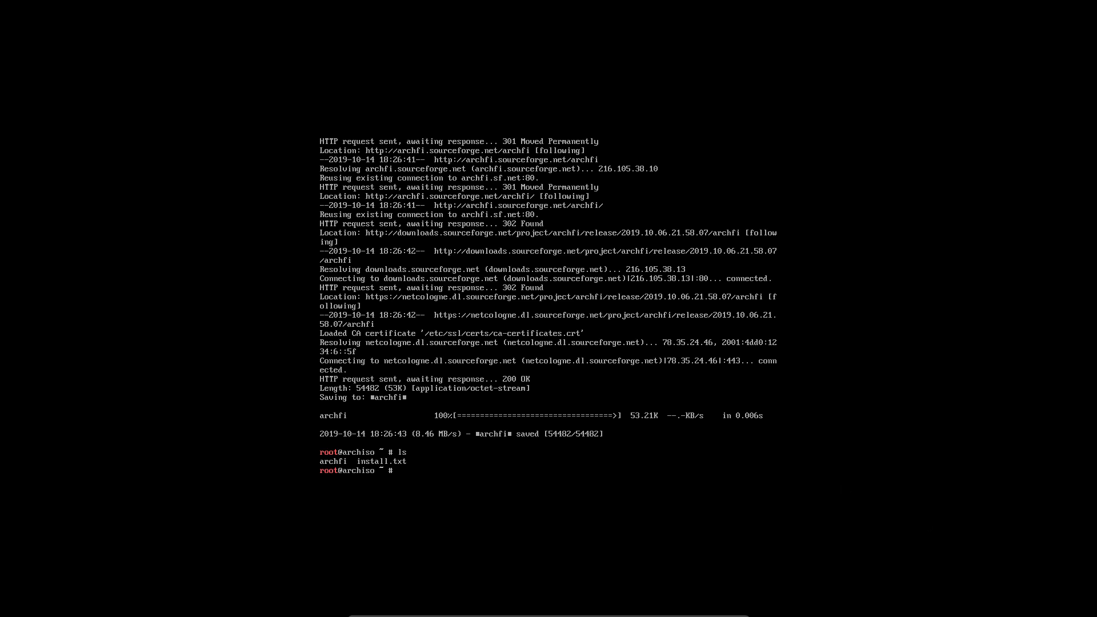
{"action": "left_click_drag", "start_coordinate": [1096, 43], "coordinate": [517, 42]}
{"action": "left_click_drag", "start_coordinate": [497, 357], "coordinate": [375, 363]}
{"action": "left_click_drag", "start_coordinate": [517, 419], "coordinate": [317, 413]}
{"action": "left_click_drag", "start_coordinate": [770, 32], "coordinate": [1096, 34]}
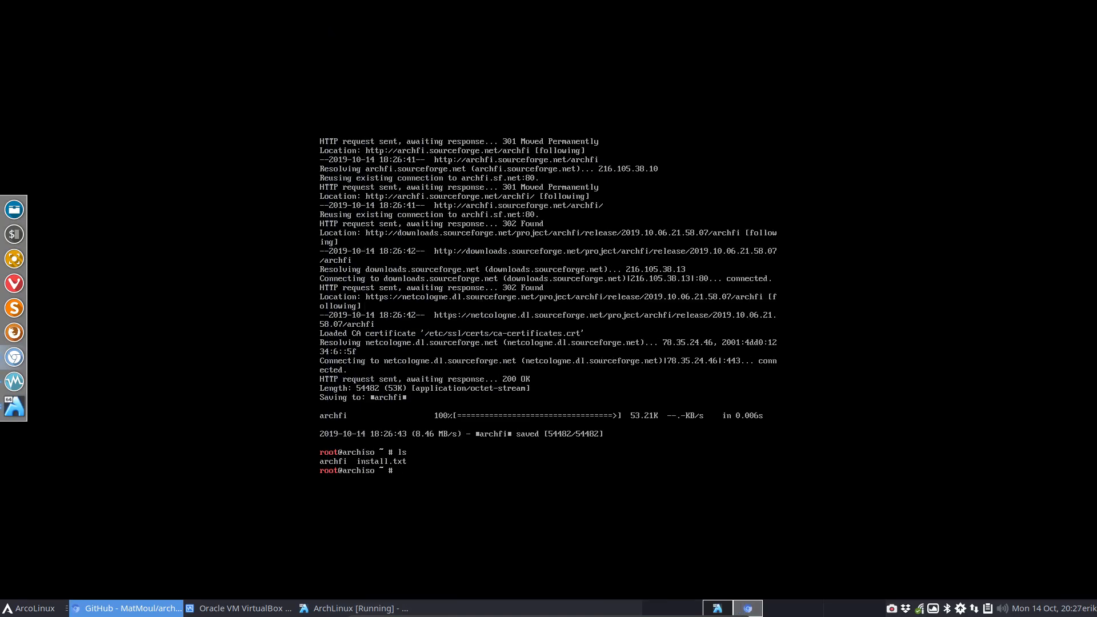
{"action": "left_click", "coordinate": [824, 372]}
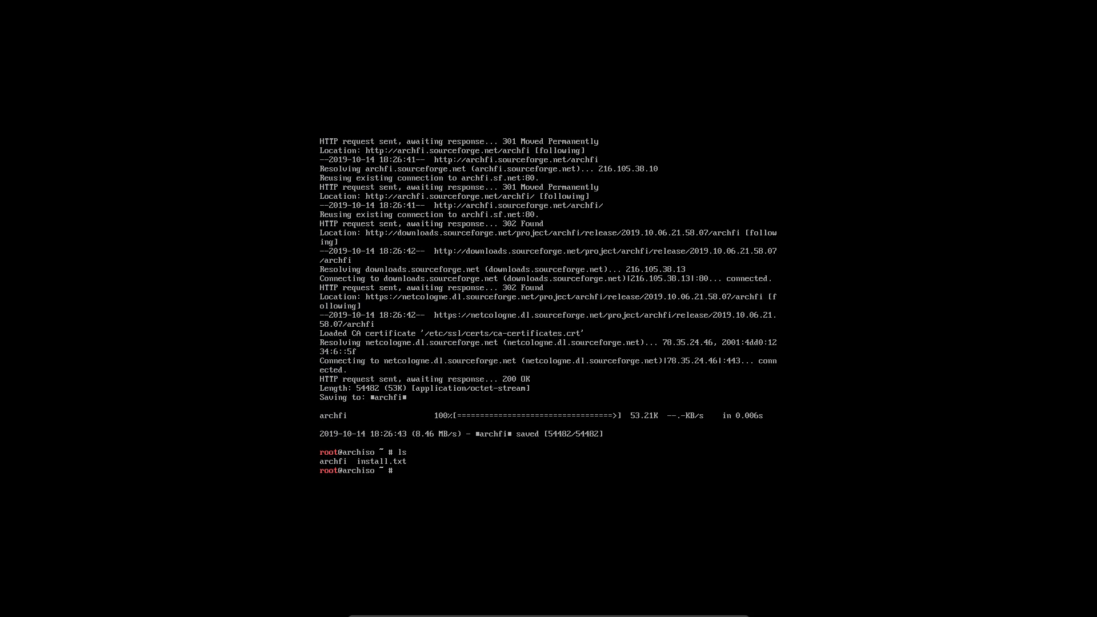
{"action": "type", "text": "ls -al"}
{"action": "key", "text": "Return"}
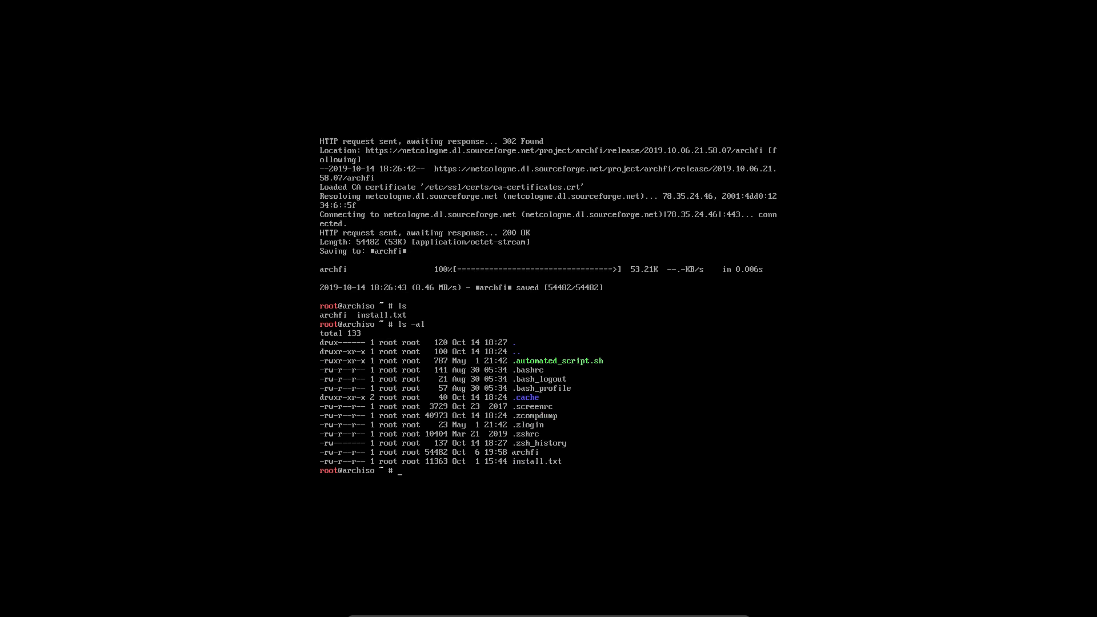
Step: Make the archfi script executable with chmod +x and check its permissions with ls -al
{"action": "type", "text": "chmod +x archfi"}
{"action": "key", "text": "Return"}
{"action": "type", "text": "ls "}
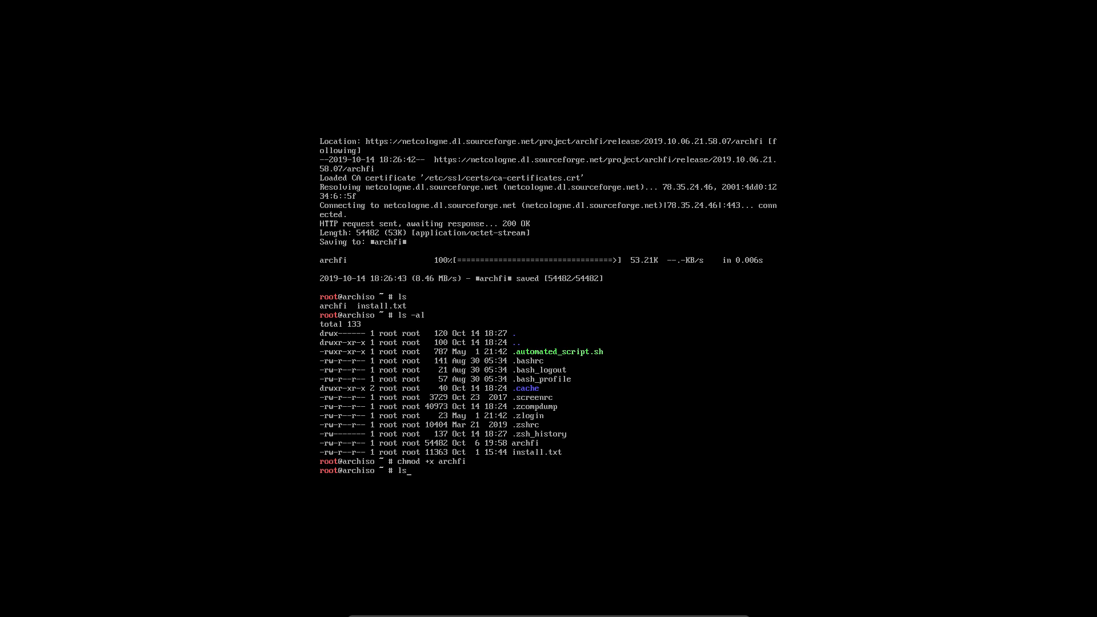
{"action": "type", "text": "-al"}
{"action": "key", "text": "Return"}
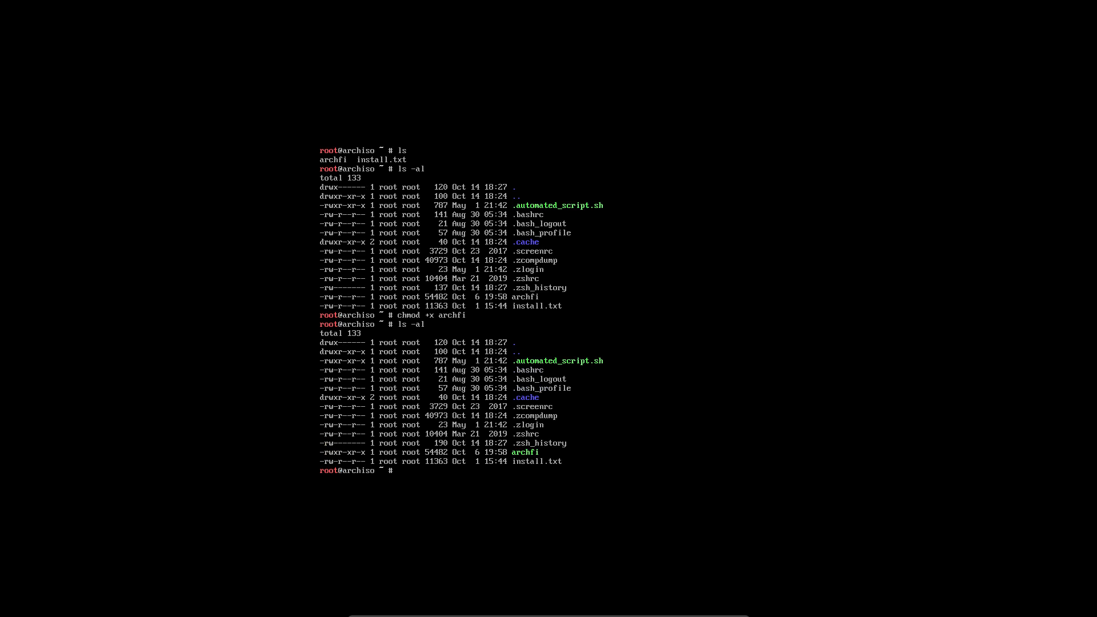
Step: Run the archfi script from the current directory without sudo
{"action": "type", "text": "sudo"}
{"action": "key", "text": "BackSpace"}
{"action": "key", "text": "BackSpace"}
{"action": "key", "text": "BackSpace"}
{"action": "key", "text": "BackSpace"}
{"action": "key", "text": "BackSpace"}
{"action": "type", "text": "./arc"}
{"action": "key", "text": "Tab"}
{"action": "key", "text": "Return"}
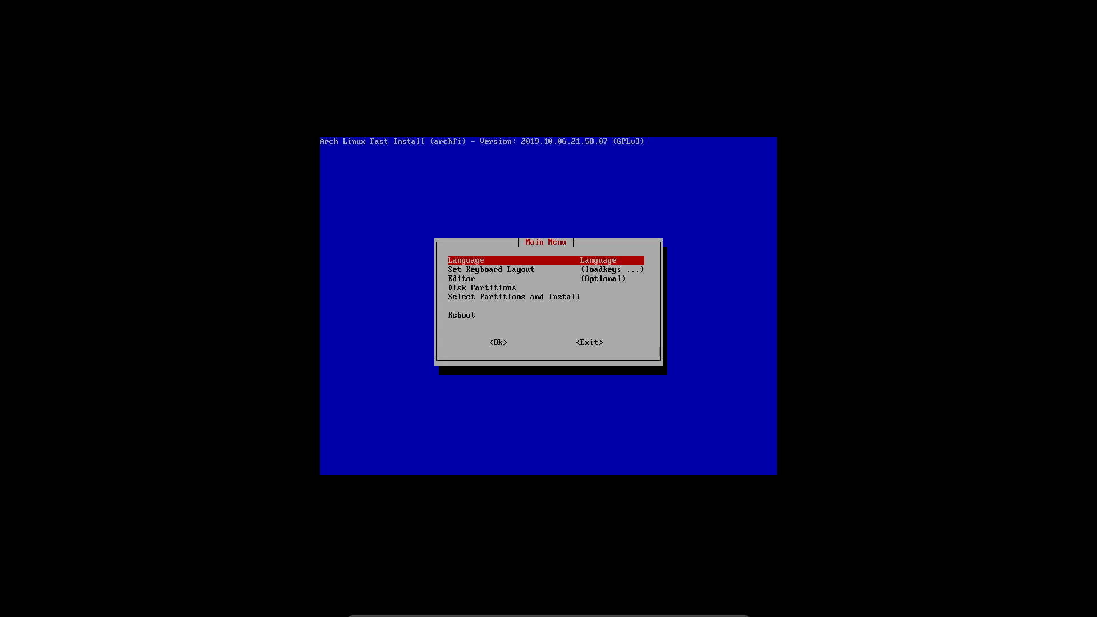
Step: Set the archfi installer's language to English
{"action": "key", "text": "Return"}
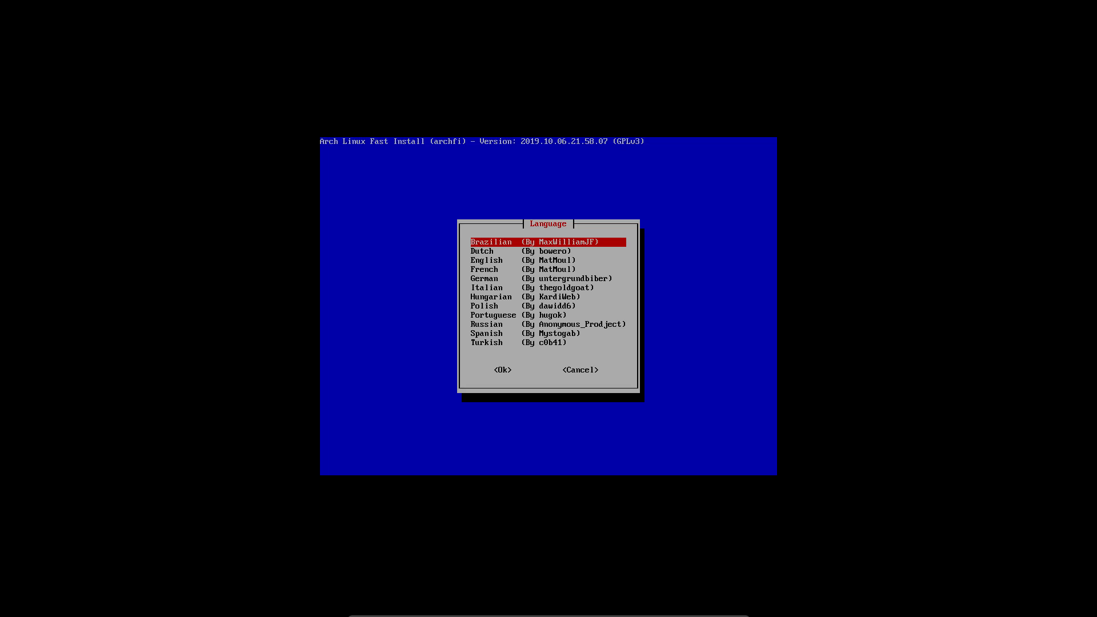
{"action": "key", "text": "Down"}
{"action": "key", "text": "Down"}
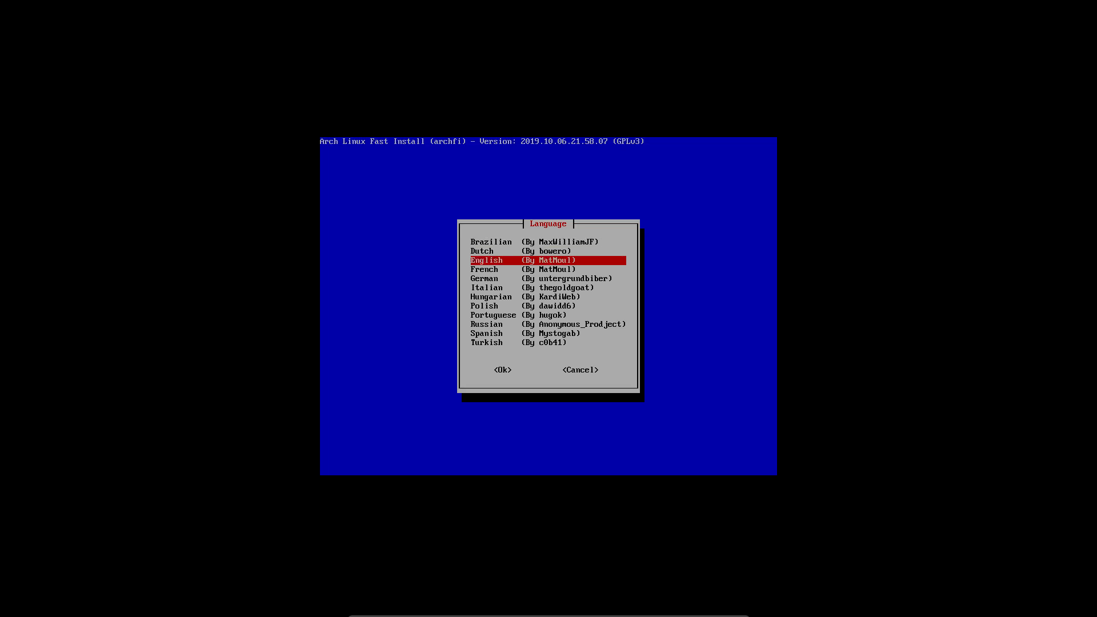
{"action": "key", "text": "Return"}
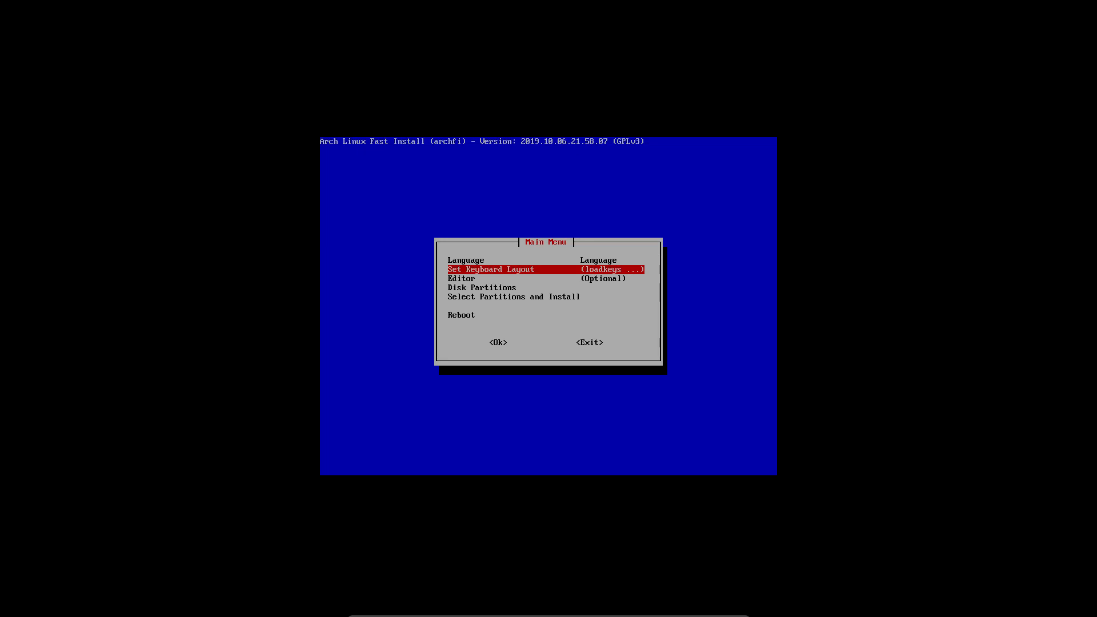
Step: Set the installer's keyboard layout to be-latin1 and return to the main menu
{"action": "key", "text": "Return"}
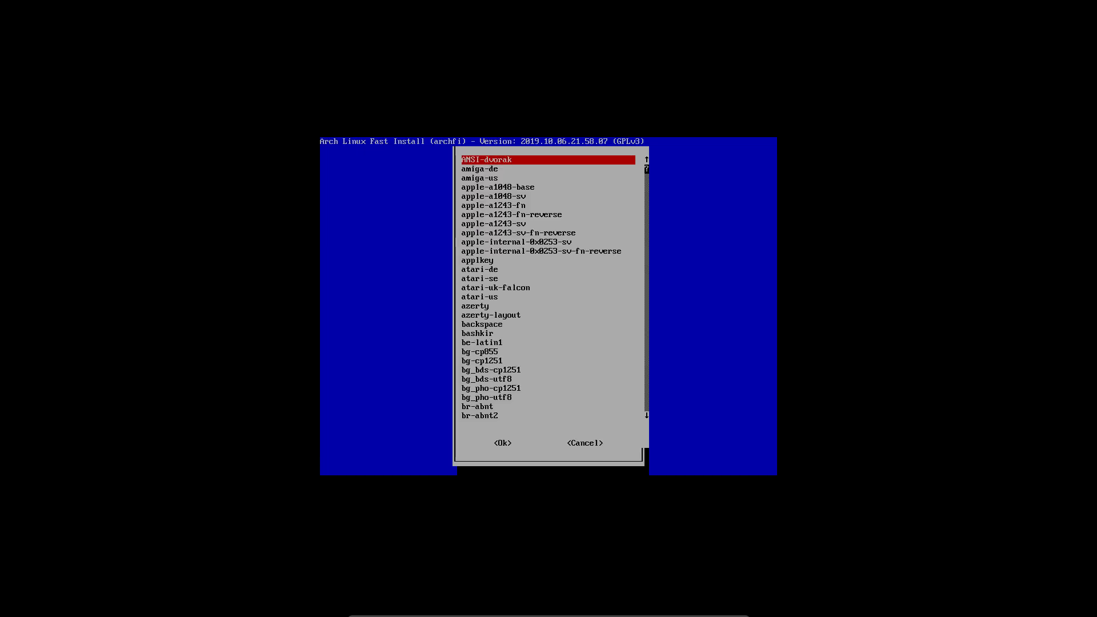
{"action": "key", "text": "Down"}
{"action": "key", "text": "Down"}
{"action": "key", "text": "Down"}
{"action": "key", "text": "Down"}
{"action": "key", "text": "Down"}
{"action": "key", "text": "Down"}
{"action": "key", "text": "Down"}
{"action": "key", "text": "Down"}
{"action": "key", "text": "Down"}
{"action": "key", "text": "Down"}
{"action": "key", "text": "Down"}
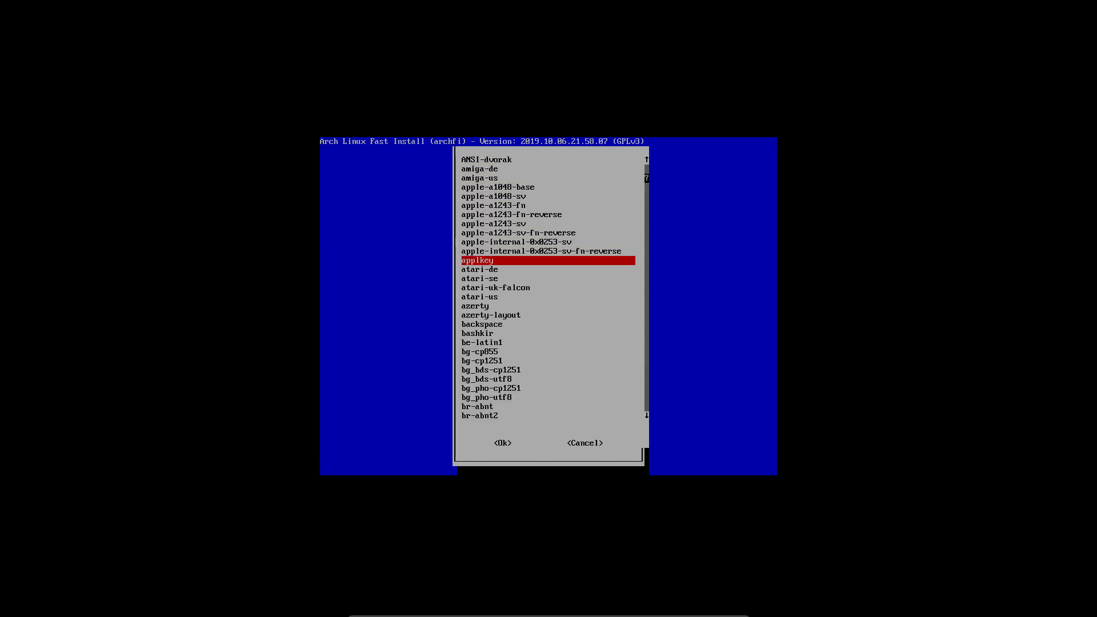
{"action": "key", "text": "Down"}
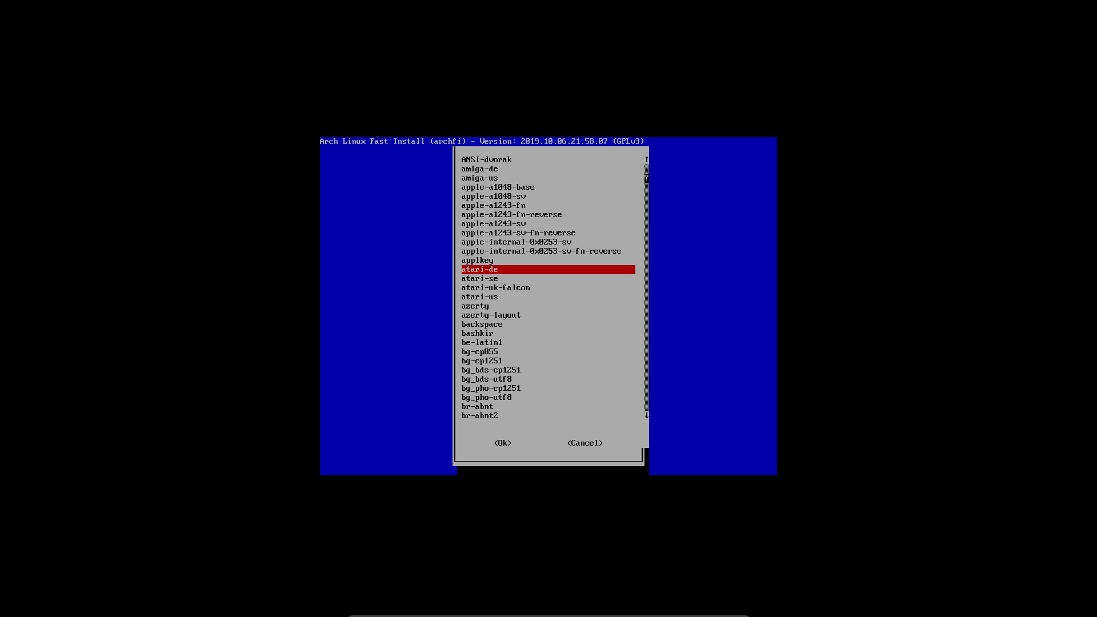
{"action": "key", "text": "Down"}
{"action": "key", "text": "Down"}
{"action": "key", "text": "Down"}
{"action": "key", "text": "Down"}
{"action": "key", "text": "Down"}
{"action": "key", "text": "Down"}
{"action": "key", "text": "Down"}
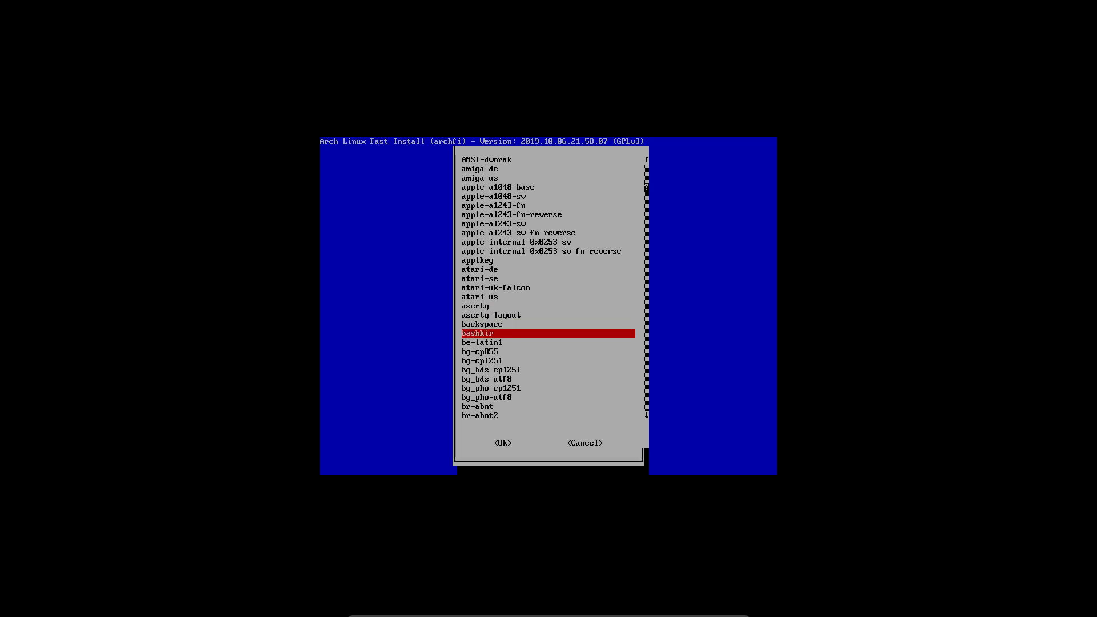
{"action": "key", "text": "Down"}
{"action": "key", "text": "Return"}
{"action": "key", "text": "Return"}
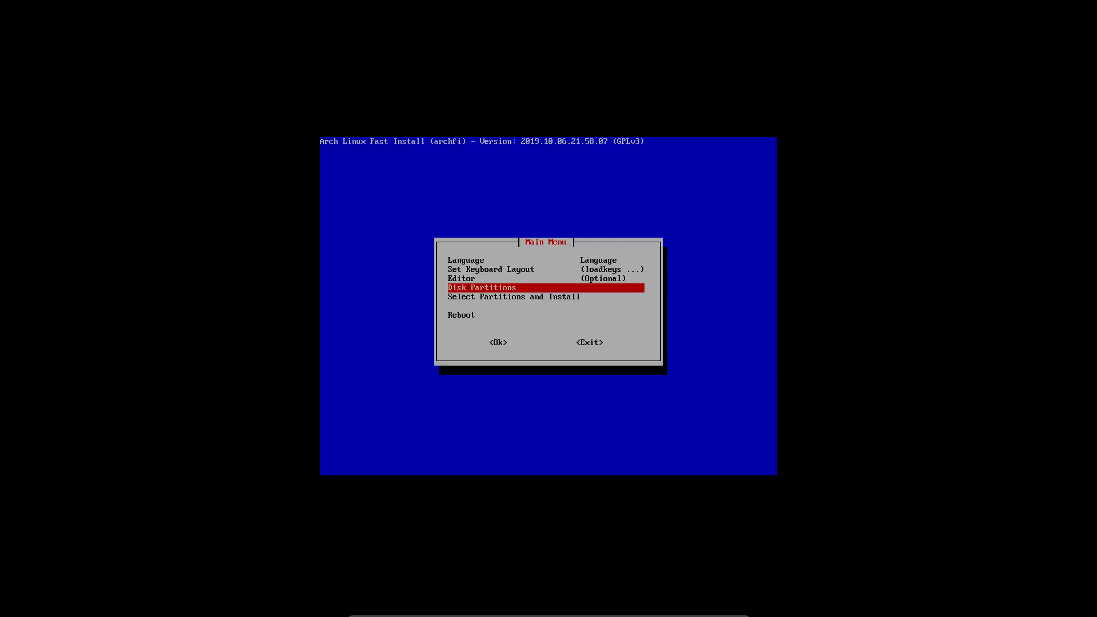
Step: Choose nano as the installer's text editor
{"action": "key", "text": "Up"}
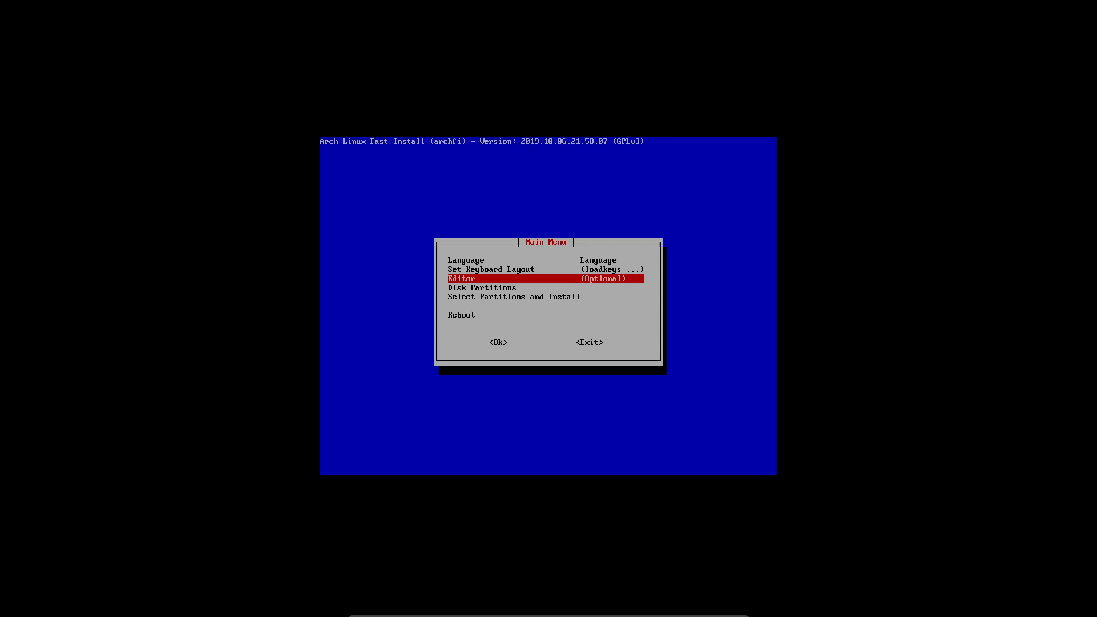
{"action": "key", "text": "Return"}
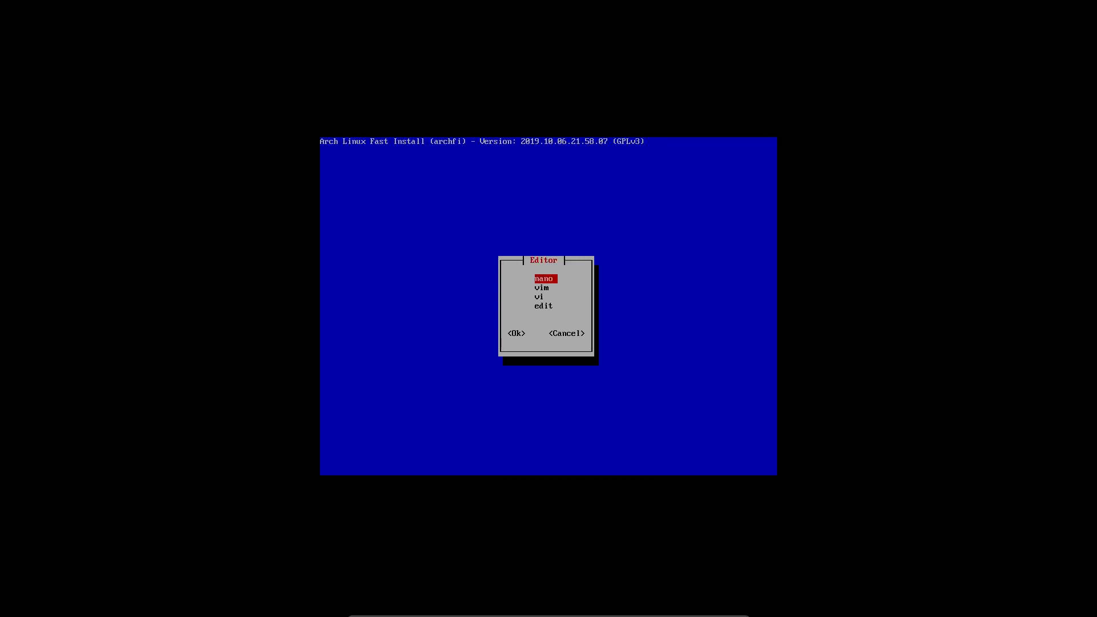
{"action": "key", "text": "Return"}
{"action": "key", "text": "Return"}
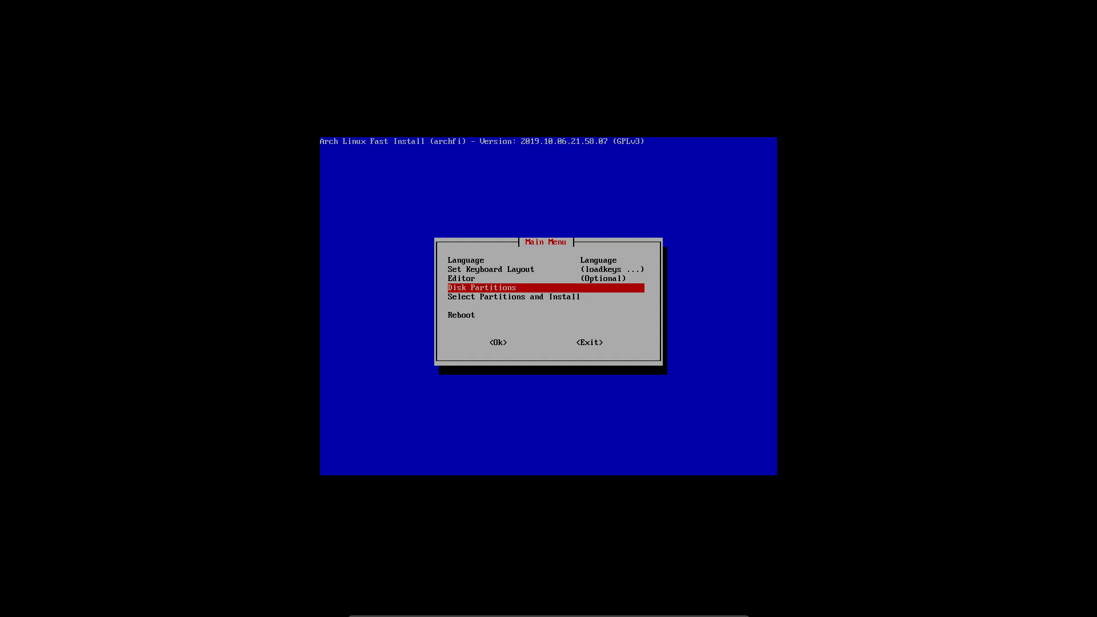
Step: Partition /dev/sda automatically with the dos scheme, agreeing to erase all its data
{"action": "key", "text": "Return"}
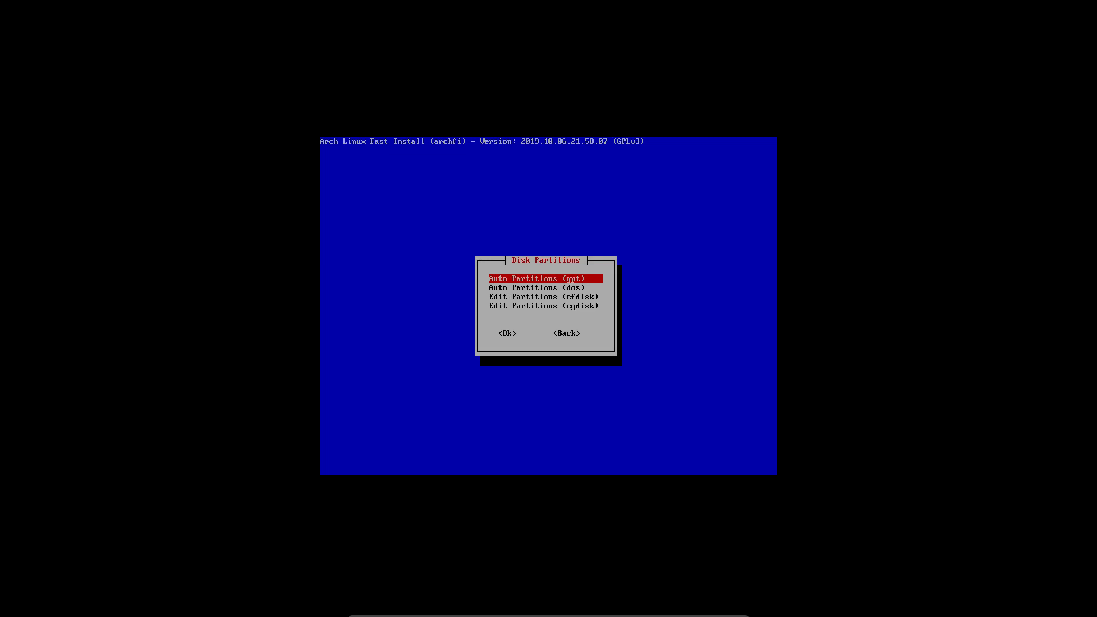
{"action": "key", "text": "Down"}
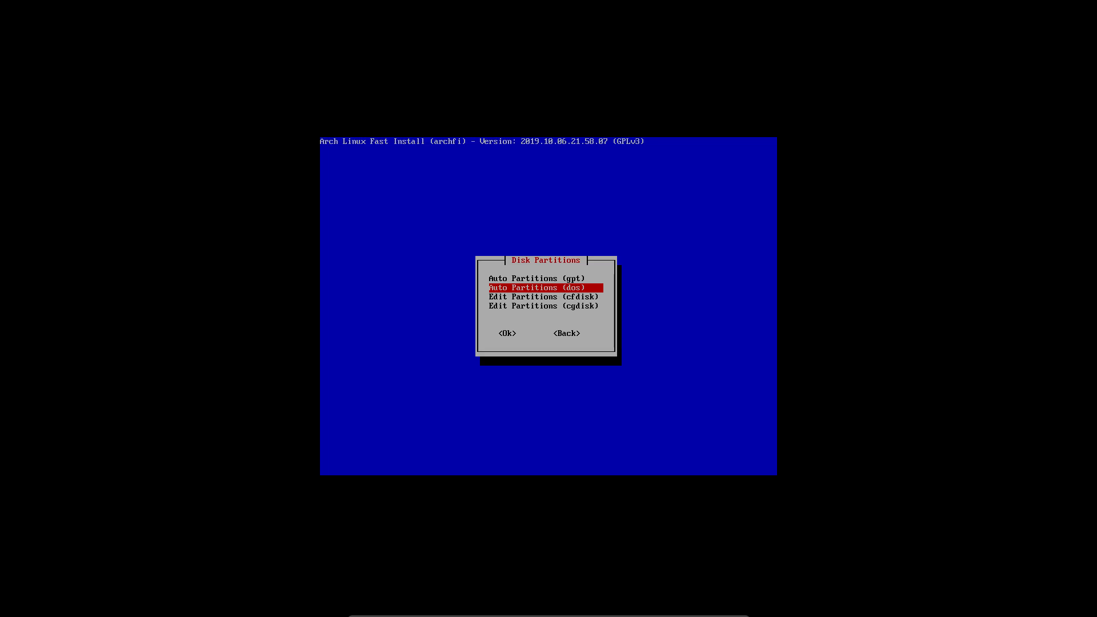
{"action": "key", "text": "Up"}
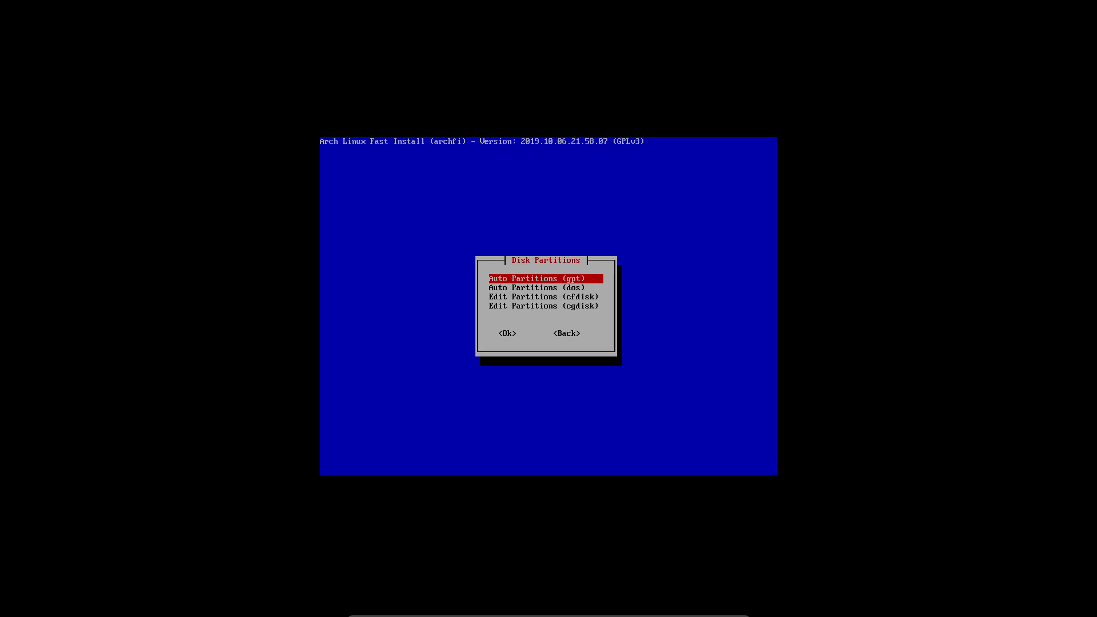
{"action": "key", "text": "Down"}
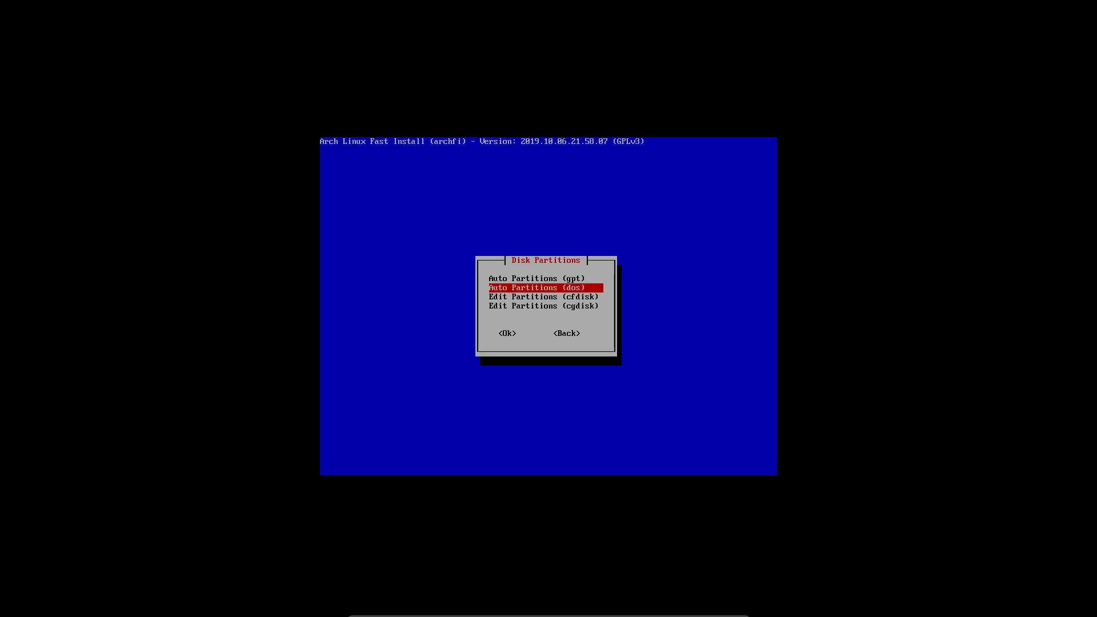
{"action": "key", "text": "Return"}
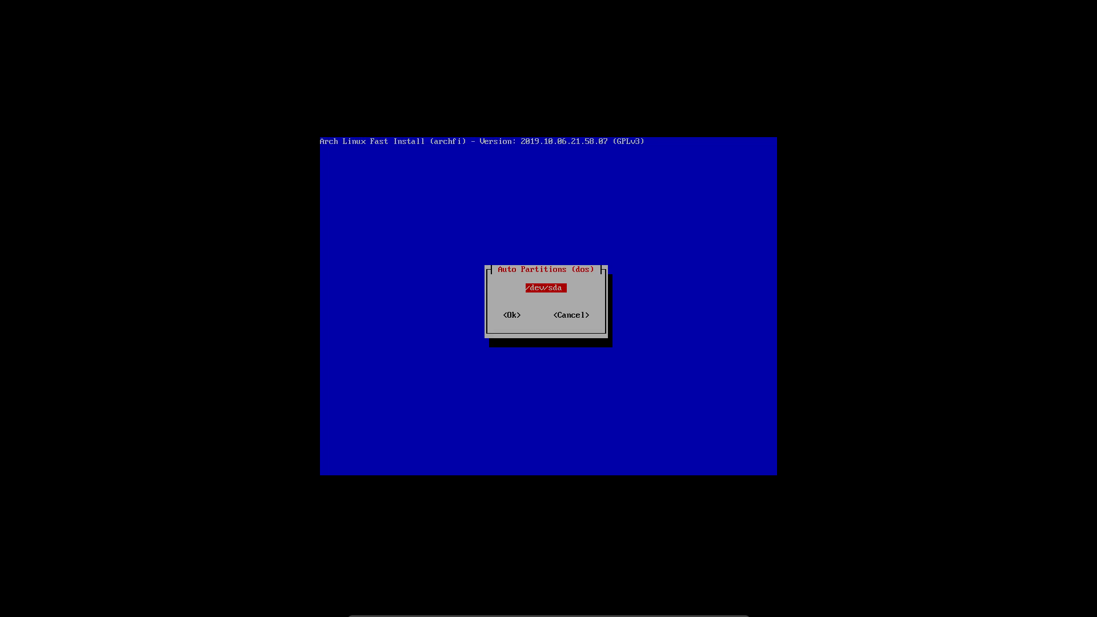
{"action": "key", "text": "Return"}
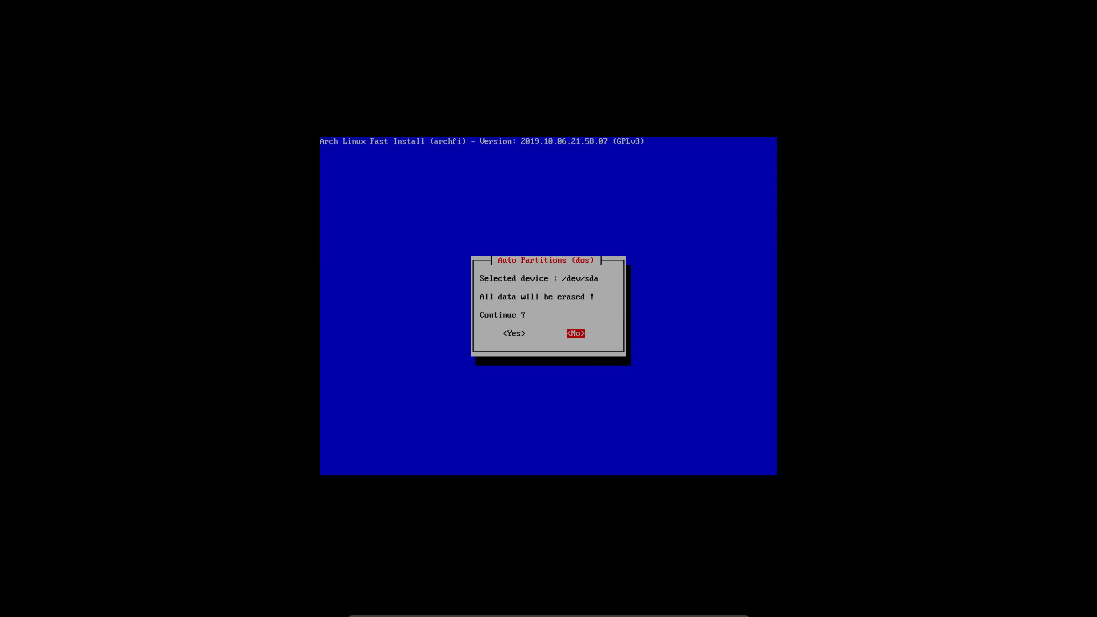
{"action": "key", "text": "Left"}
{"action": "key", "text": "Return"}
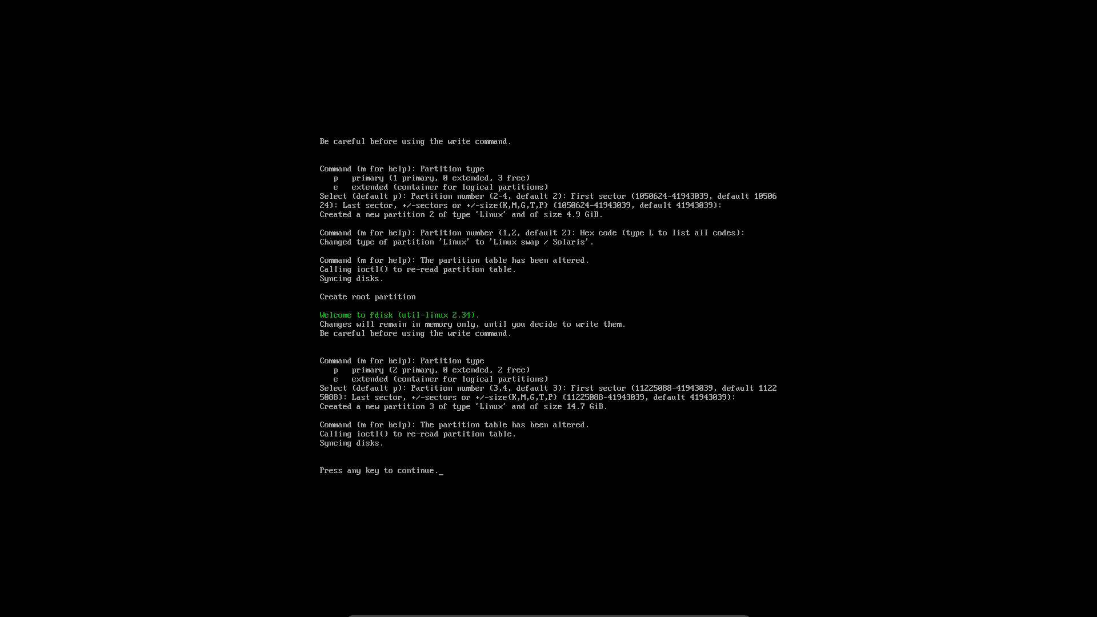
{"action": "key", "text": "Return"}
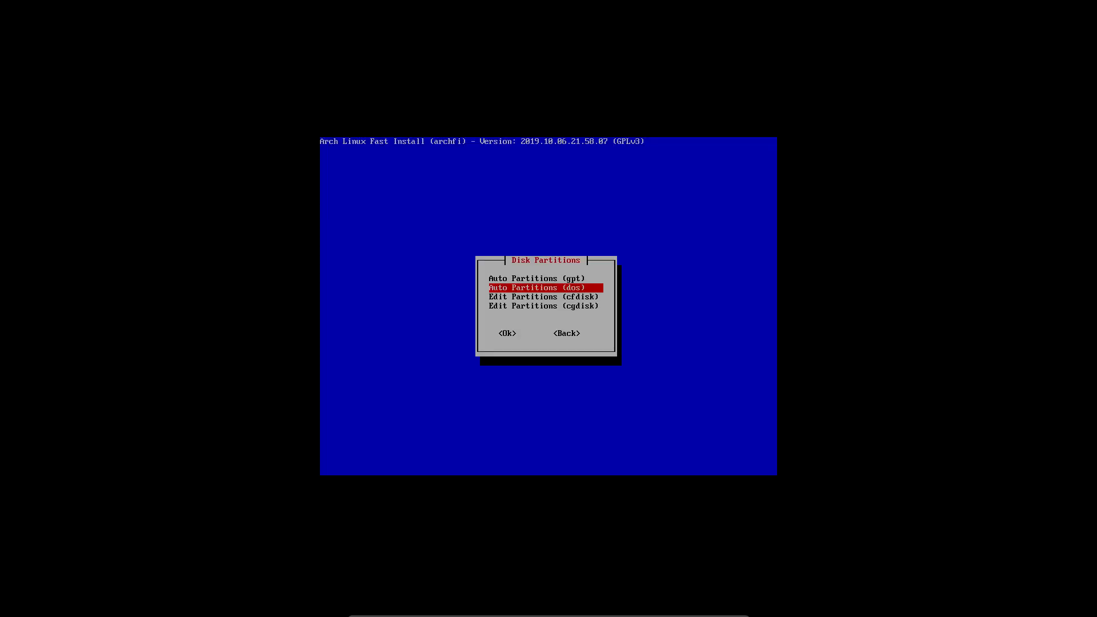
Step: Switch to the browser and open ArcoLinuxD's Arch Way article "5 The actual installation of Arch Linux Phase 1 BIOS"
{"action": "key", "text": "Down"}
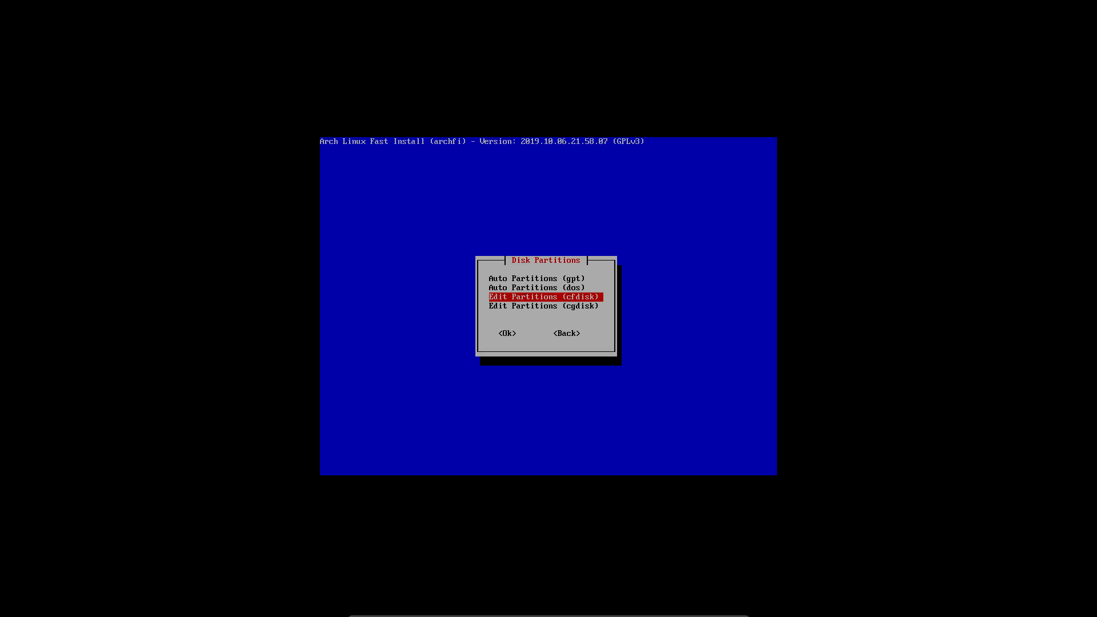
{"action": "key", "text": "alt+Tab"}
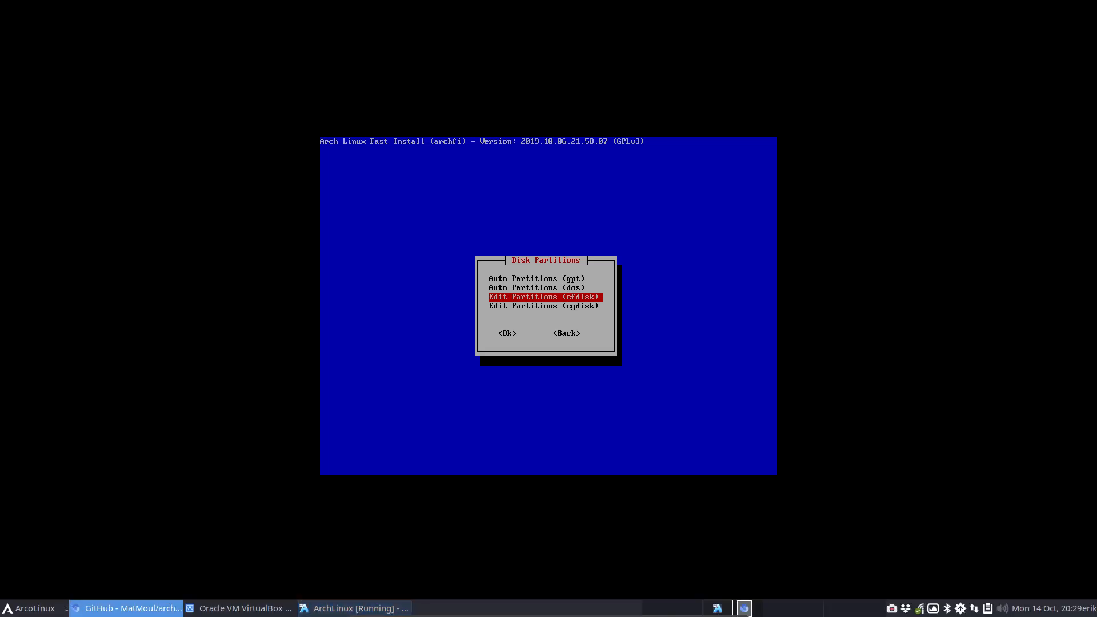
{"action": "left_click", "coordinate": [74, 9]}
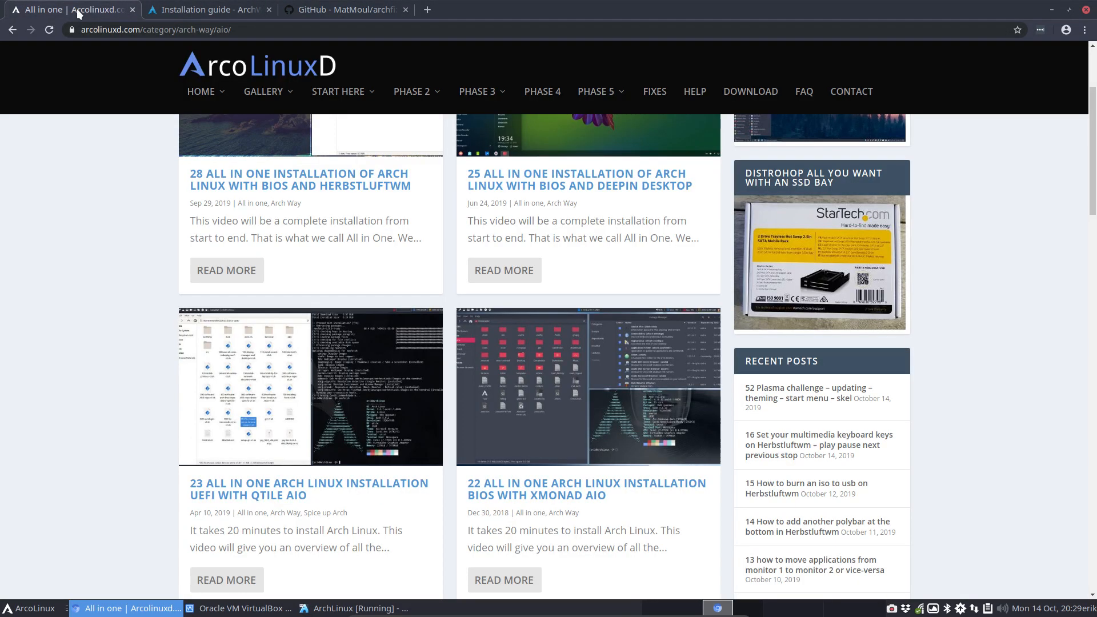
{"action": "mouse_move", "coordinate": [596, 93]}
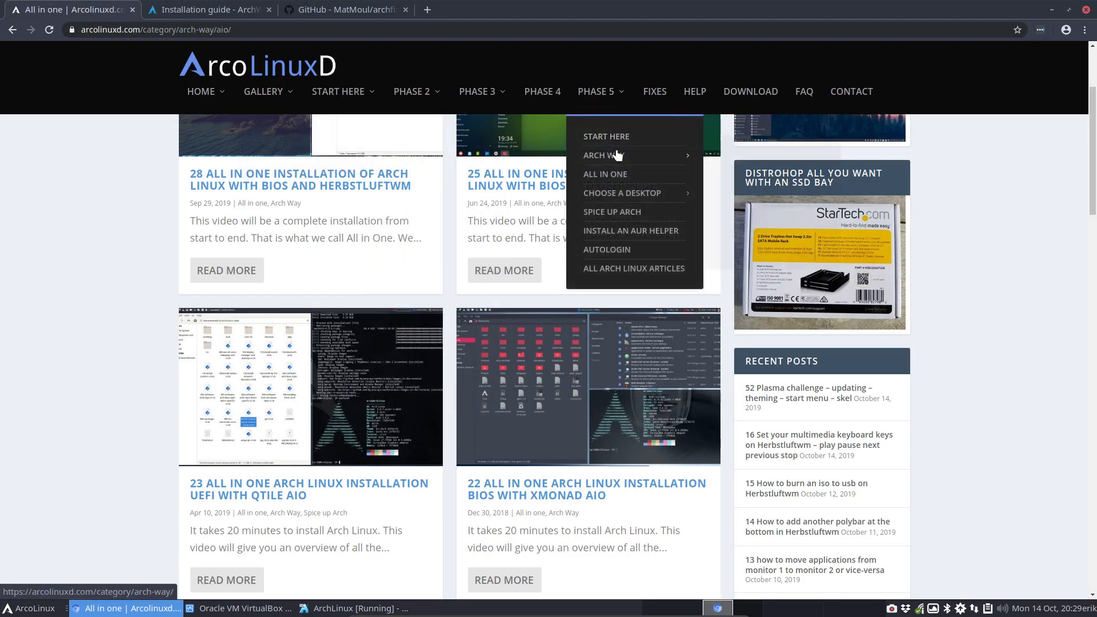
{"action": "mouse_move", "coordinate": [617, 156]}
{"action": "left_click", "coordinate": [755, 161]}
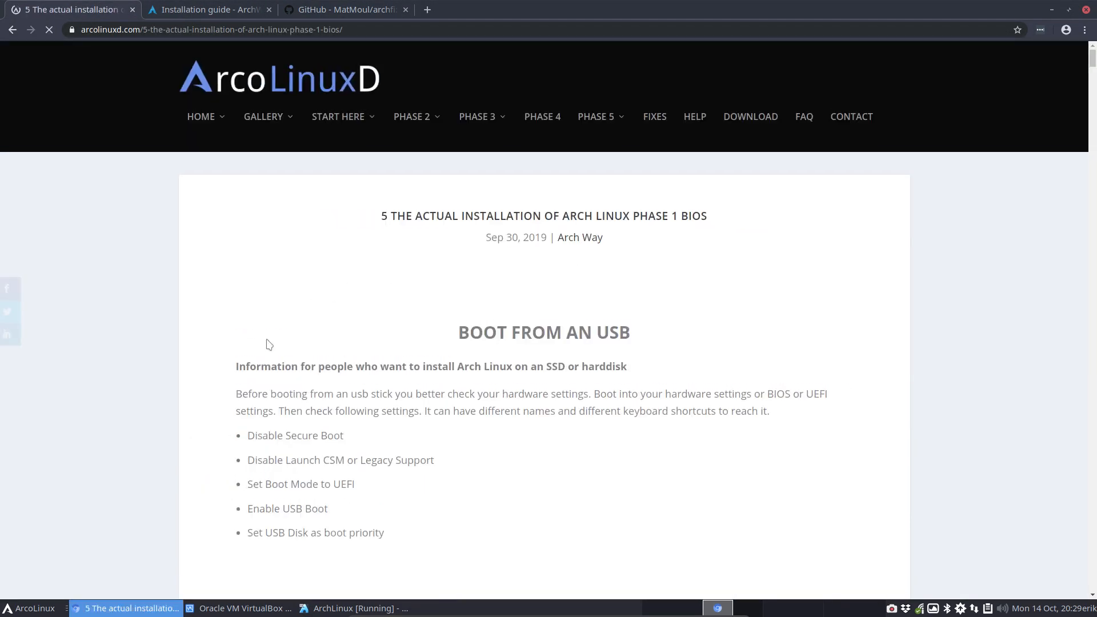
Step: Search the article for cfdisk, look over its partitioning instructions, and return to the virtual machine
{"action": "key", "text": "ctrl+f"}
{"action": "type", "text": "cfdisk"}
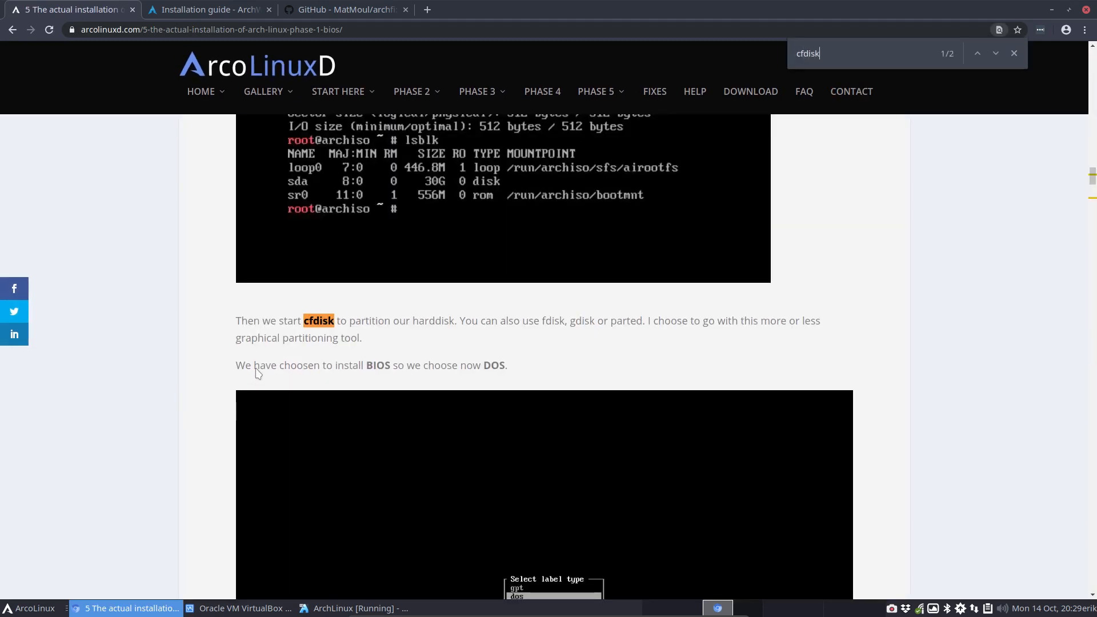
{"action": "scroll", "coordinate": [416, 481], "scroll_direction": "down", "scroll_amount": 8}
{"action": "scroll", "coordinate": [418, 485], "scroll_direction": "down", "scroll_amount": 8}
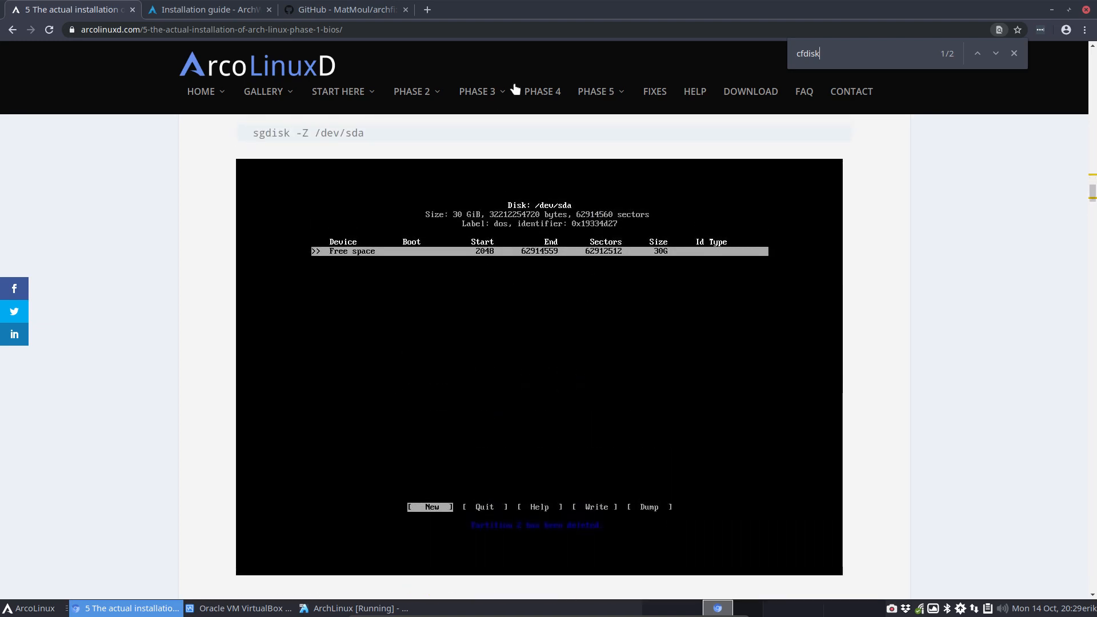
{"action": "scroll", "coordinate": [515, 88], "scroll_direction": "up", "scroll_amount": 1}
{"action": "left_click_drag", "start_coordinate": [571, 4], "coordinate": [1096, 23]}
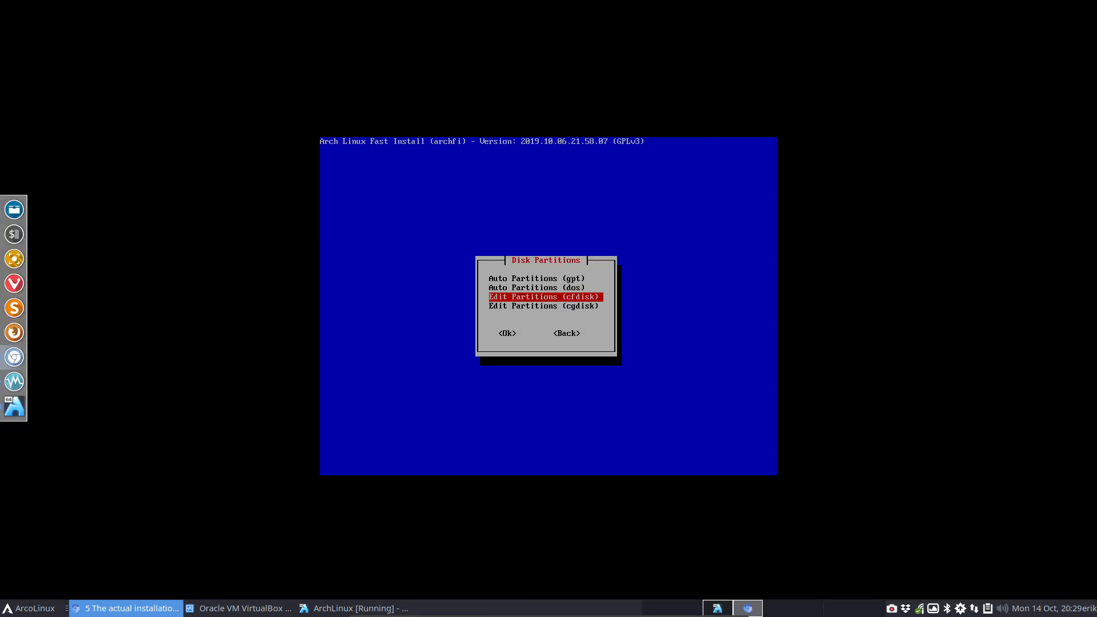
Step: Open /dev/sda in cfdisk, review its boot, swap and root partitions, and quit without writing changes
{"action": "key", "text": "Return"}
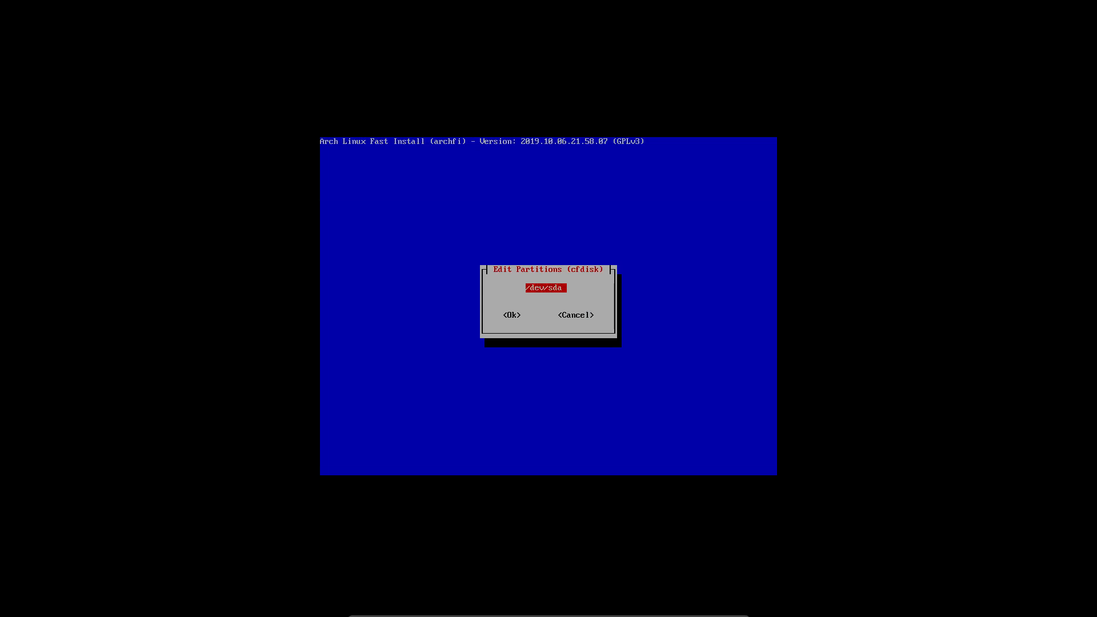
{"action": "key", "text": "Return"}
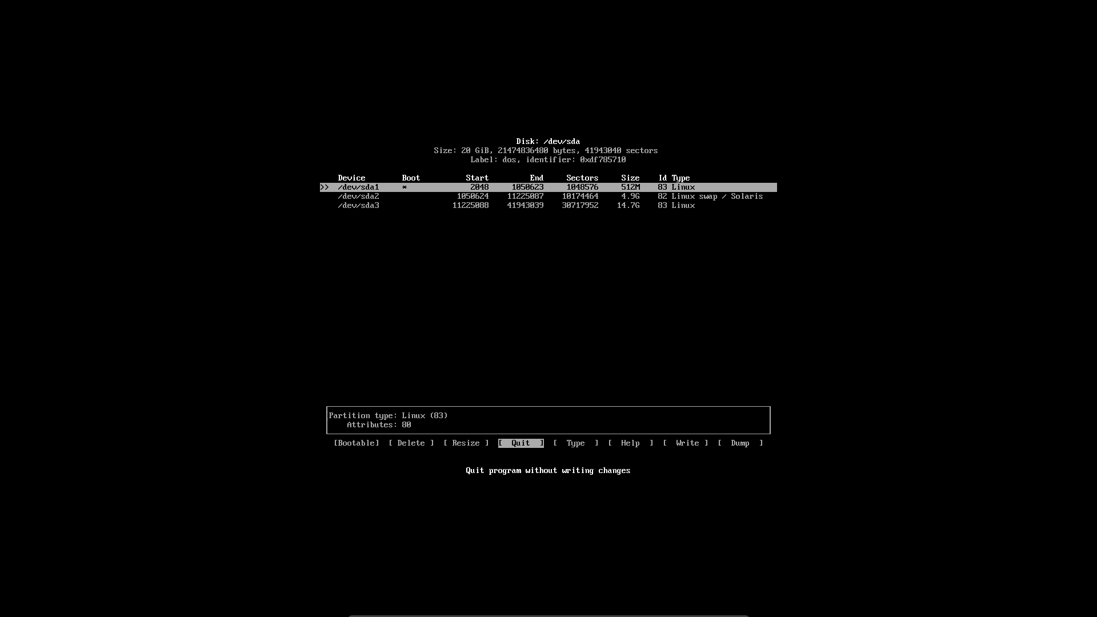
{"action": "key", "text": "Down"}
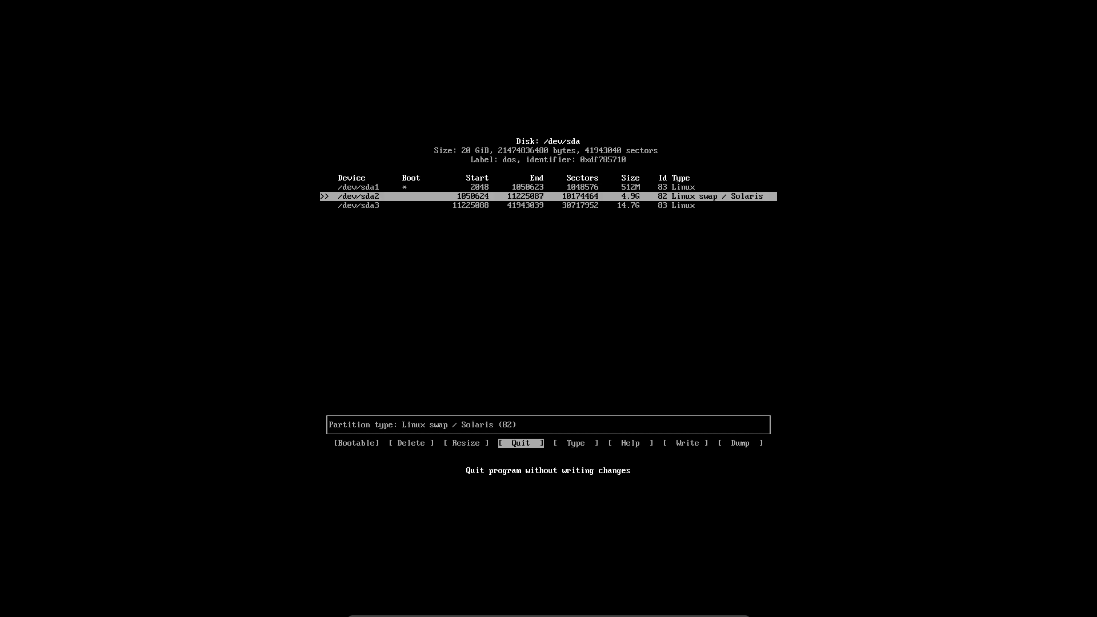
{"action": "key", "text": "Down"}
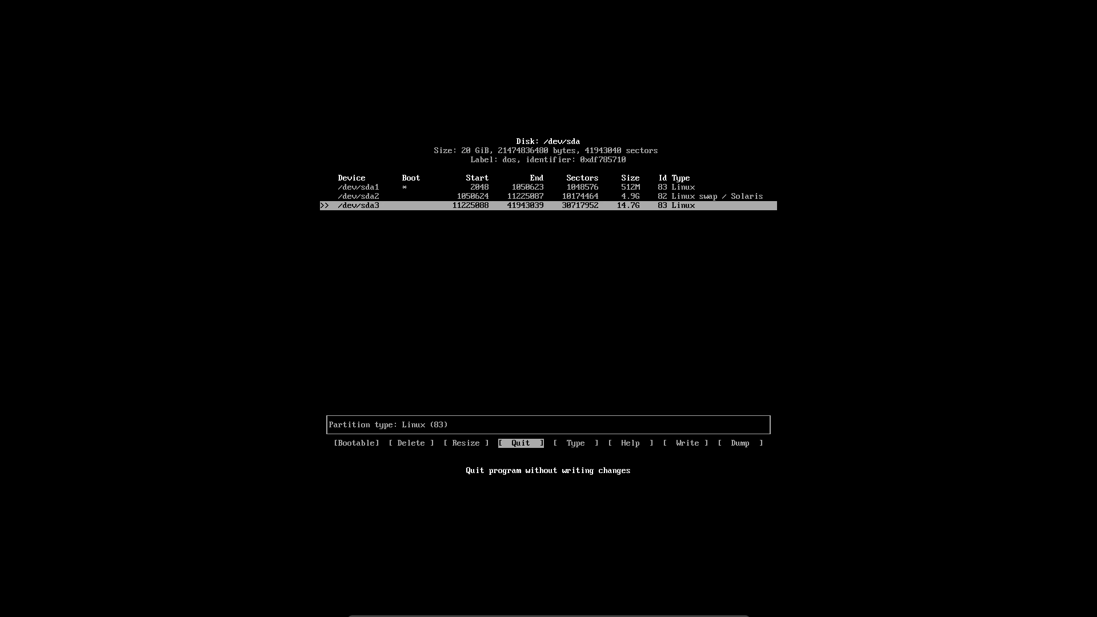
{"action": "key", "text": "Up"}
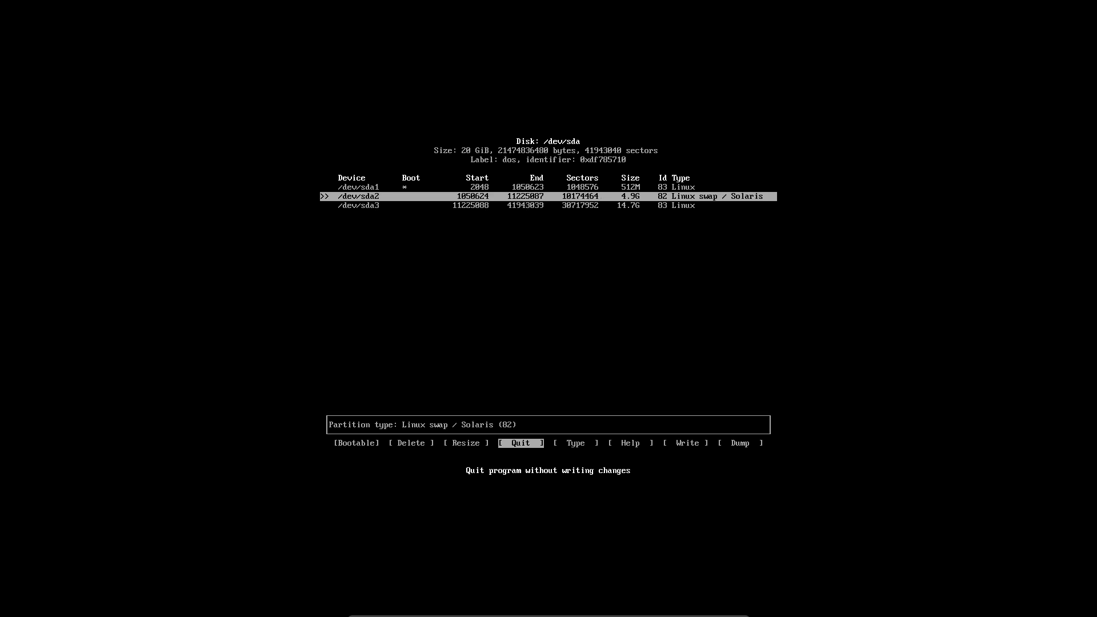
{"action": "key", "text": "Down"}
{"action": "key", "text": "Up"}
{"action": "key", "text": "Up"}
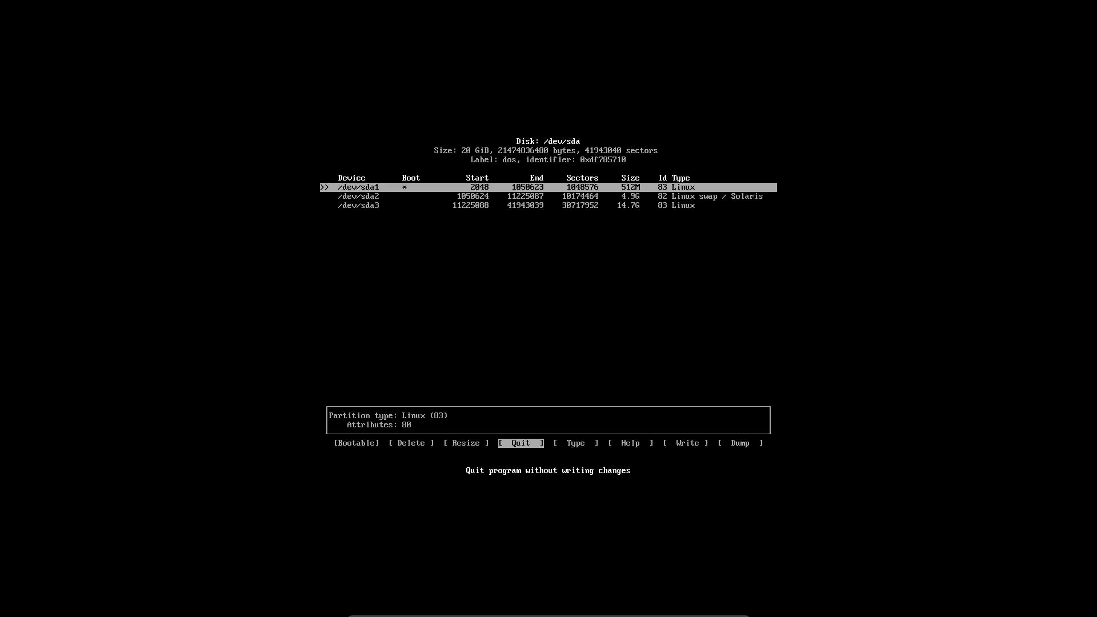
{"action": "key", "text": "Return"}
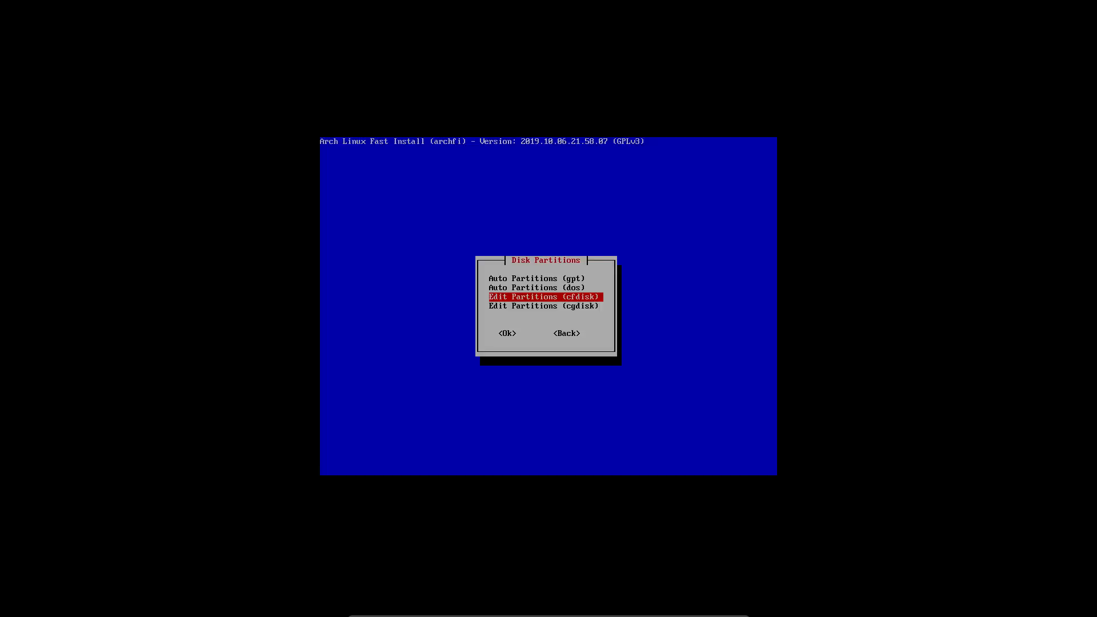
{"action": "key", "text": "Down"}
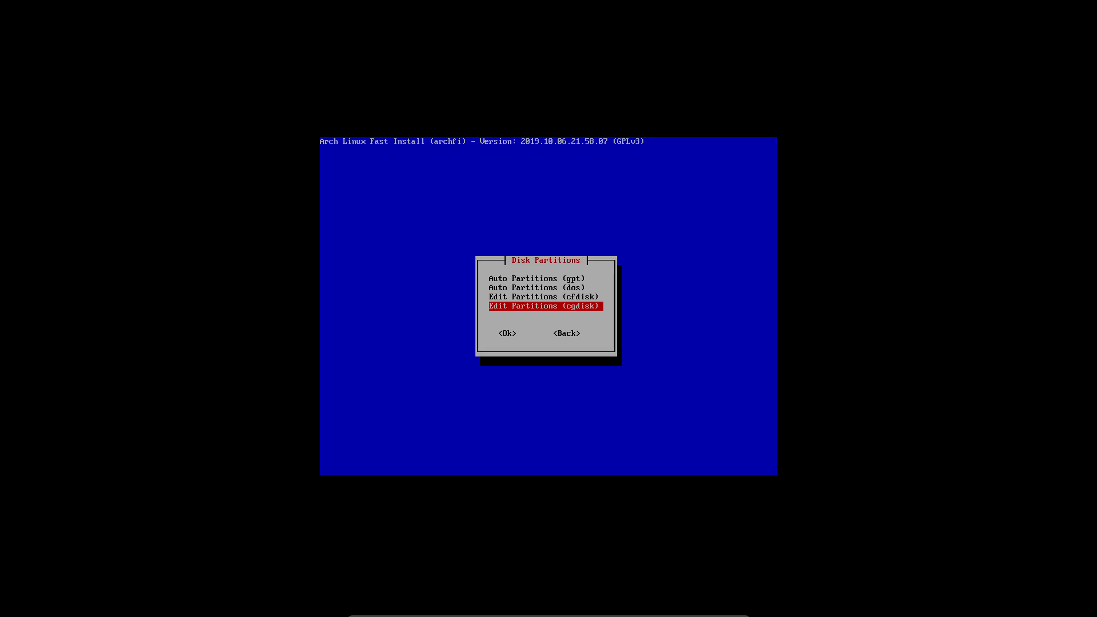
{"action": "key", "text": "Up"}
{"action": "key", "text": "Up"}
{"action": "key", "text": "Down"}
{"action": "key", "text": "Down"}
{"action": "key", "text": "Up"}
{"action": "key", "text": "Up"}
{"action": "key", "text": "Up"}
{"action": "key", "text": "Down"}
{"action": "key", "text": "Down"}
{"action": "key", "text": "Down"}
Step: Return to the main menu and assign /dev/sda1 to boot, /dev/sda2 to swap and /dev/sda3 to root, with no home device
{"action": "key", "text": "Tab"}
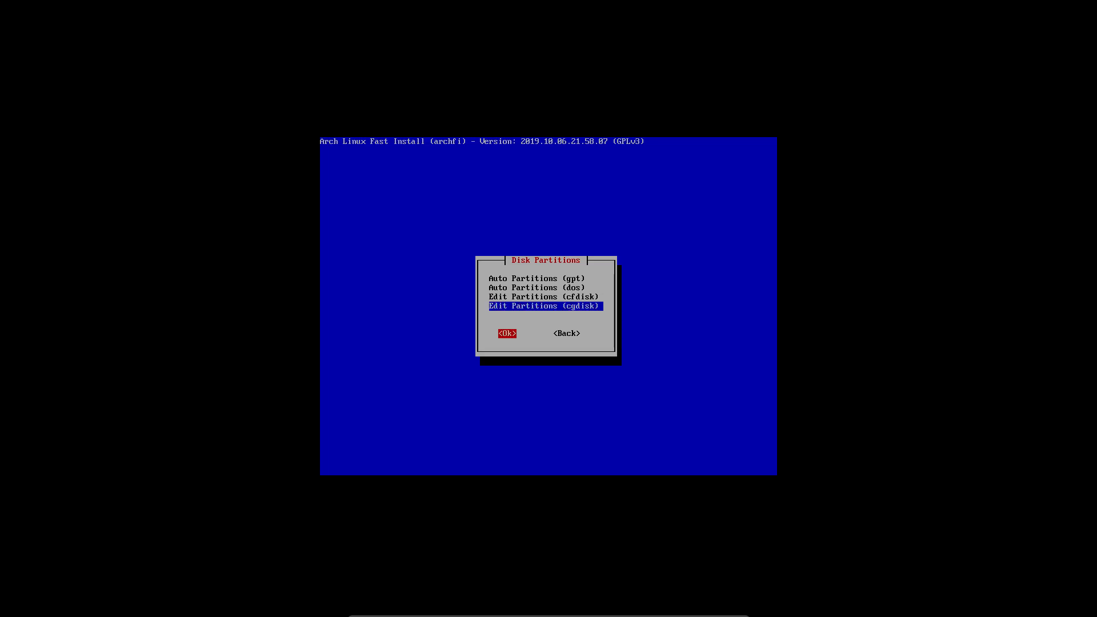
{"action": "key", "text": "Tab"}
{"action": "key", "text": "Return"}
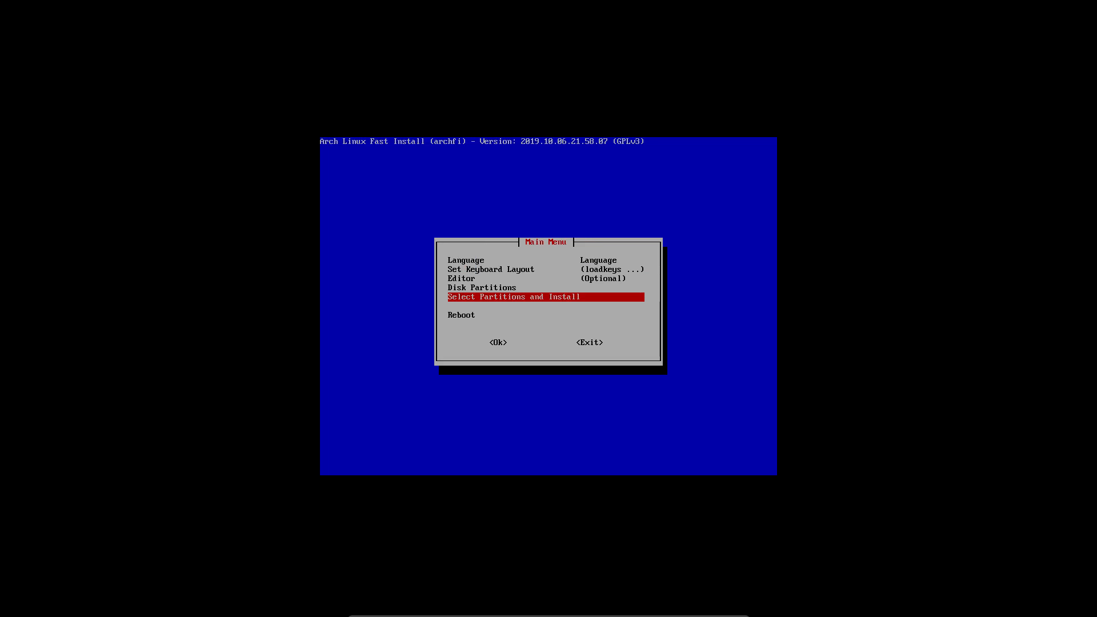
{"action": "key", "text": "Return"}
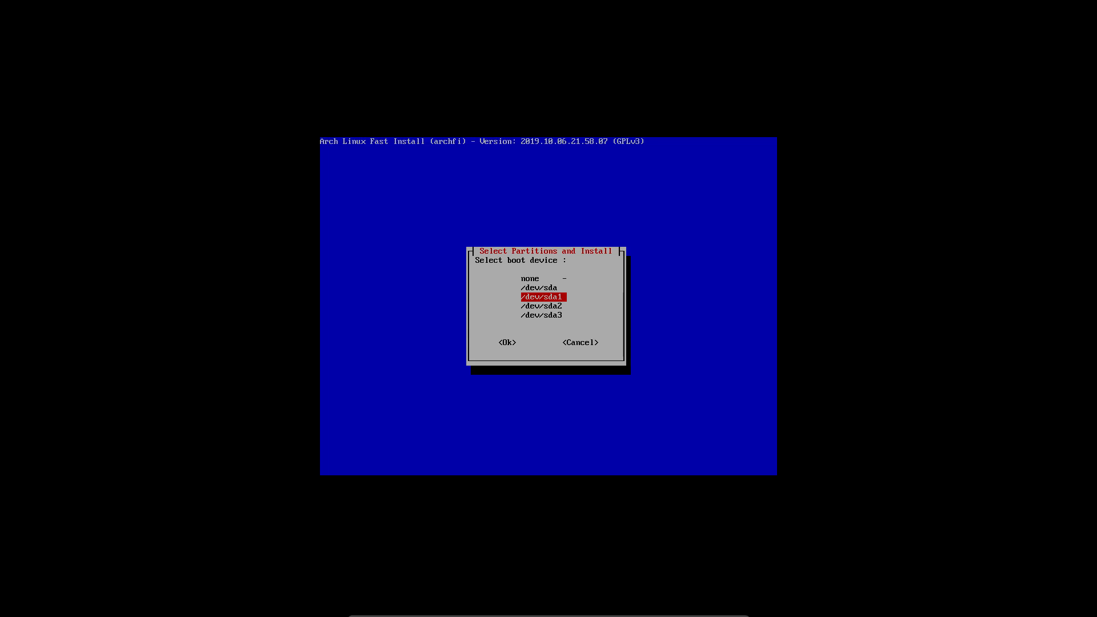
{"action": "key", "text": "Return"}
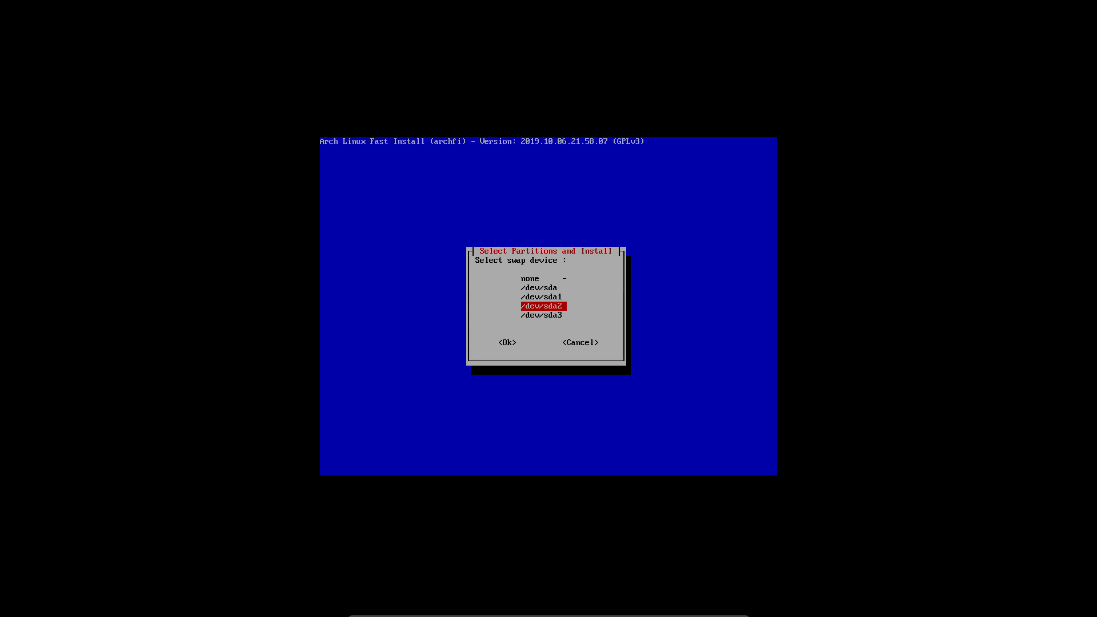
{"action": "key", "text": "Return"}
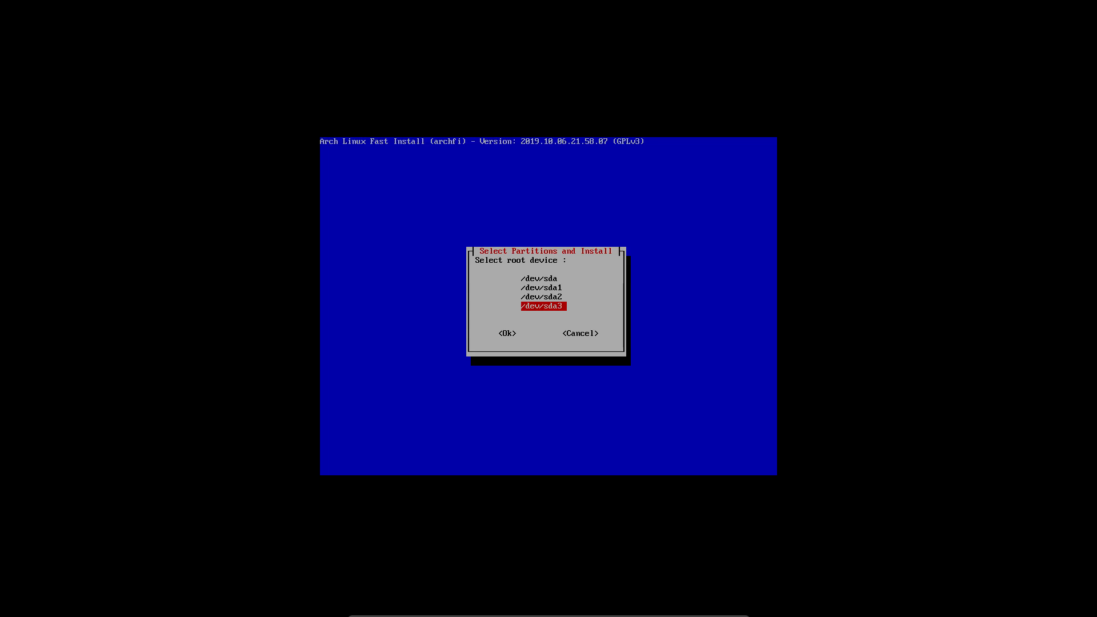
{"action": "key", "text": "Return"}
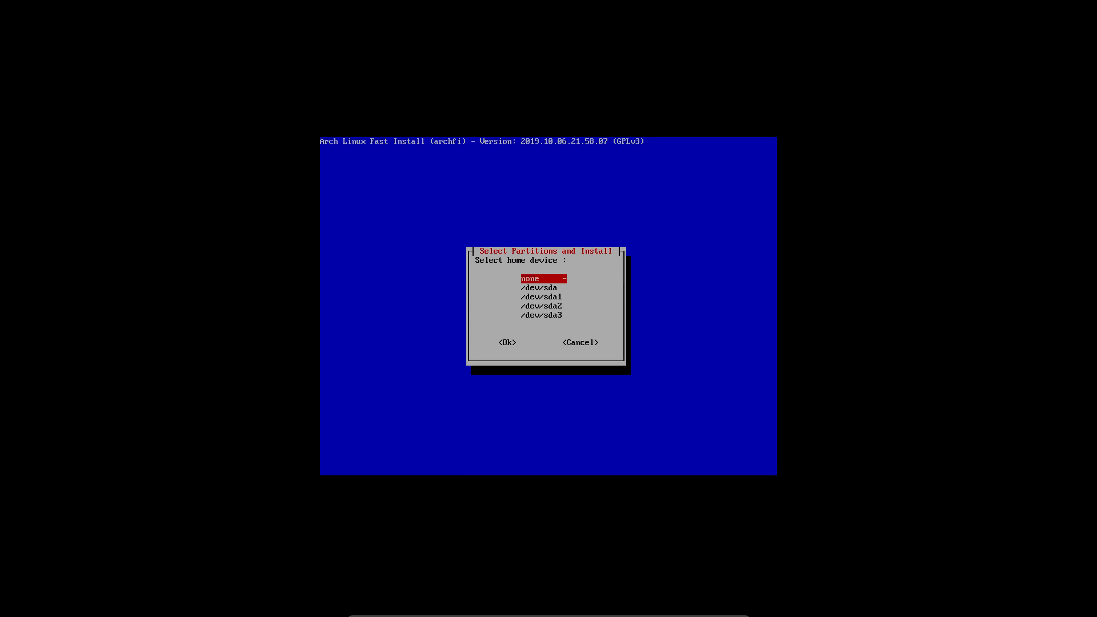
{"action": "key", "text": "Return"}
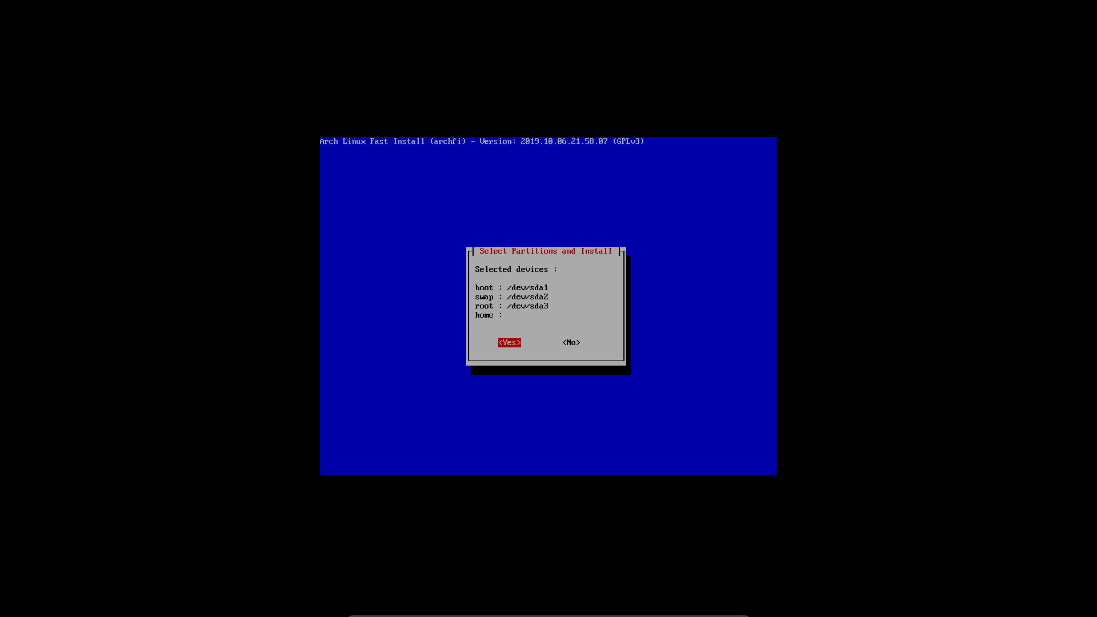
{"action": "key", "text": "Return"}
Step: Agree to erase the selected devices and format the boot partition /dev/sda1 as fat32 (EFI)
{"action": "key", "text": "Return"}
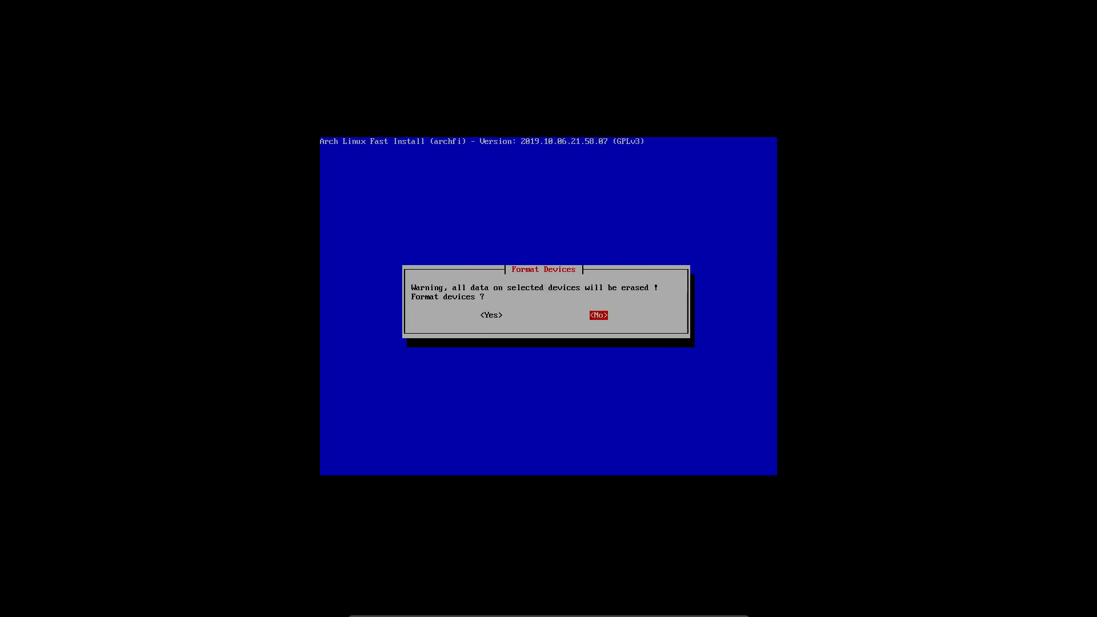
{"action": "key", "text": "Left"}
{"action": "key", "text": "Return"}
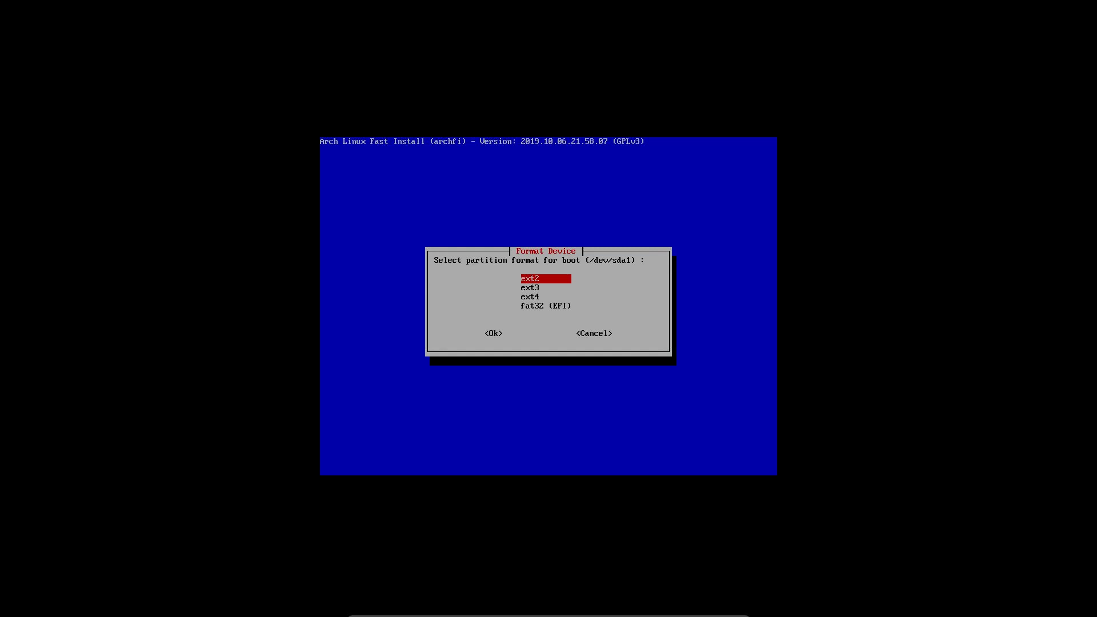
{"action": "key", "text": "Down"}
{"action": "key", "text": "Down"}
{"action": "key", "text": "Down"}
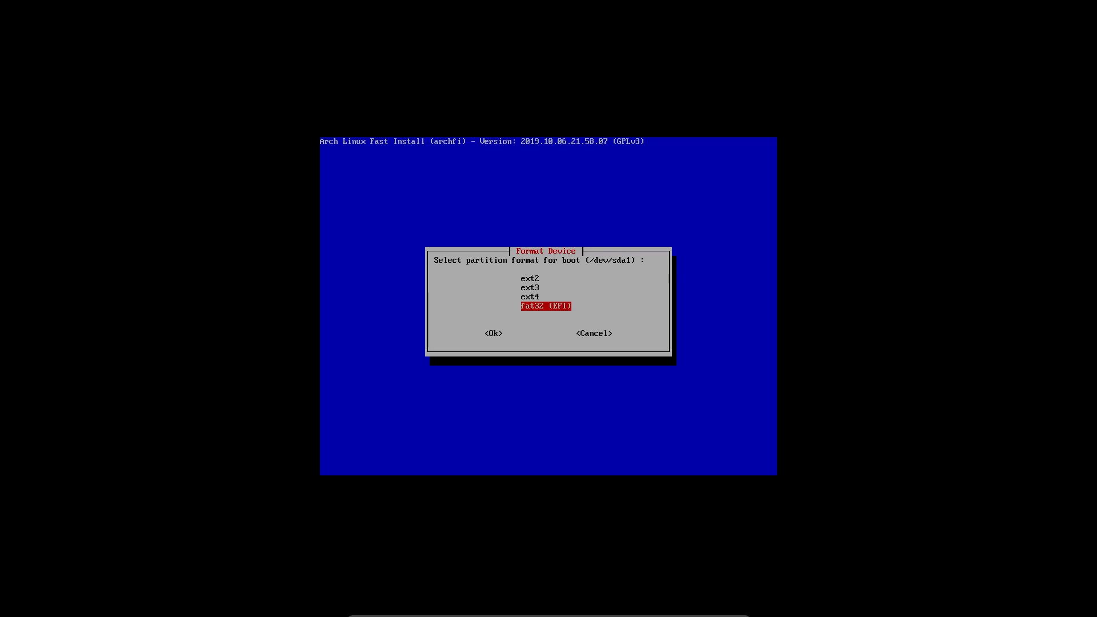
{"action": "key", "text": "Return"}
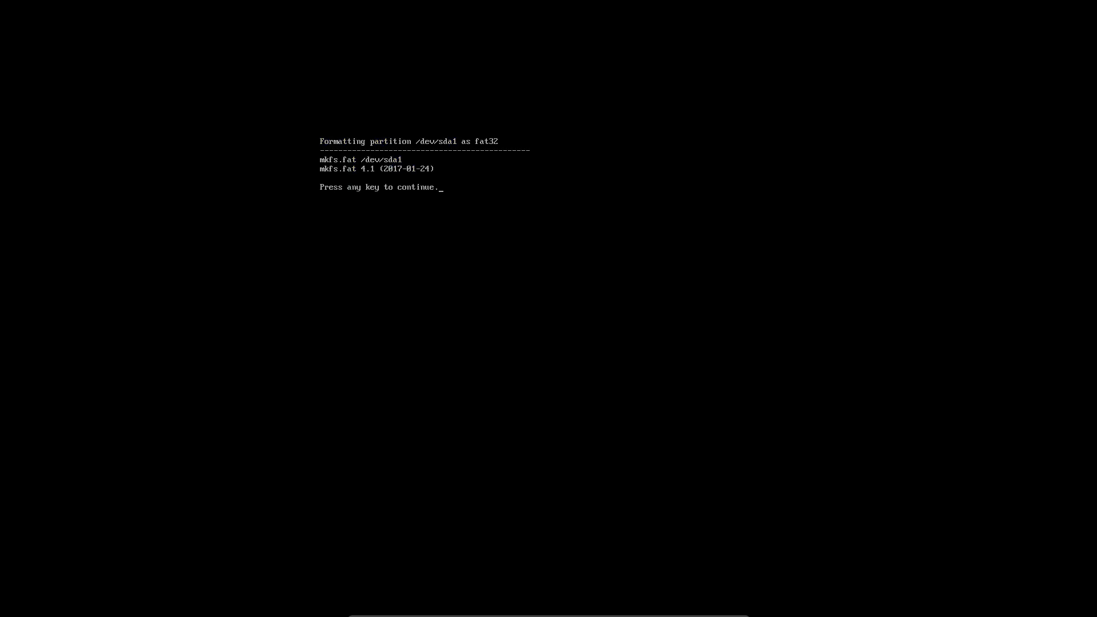
{"action": "key", "text": "Return"}
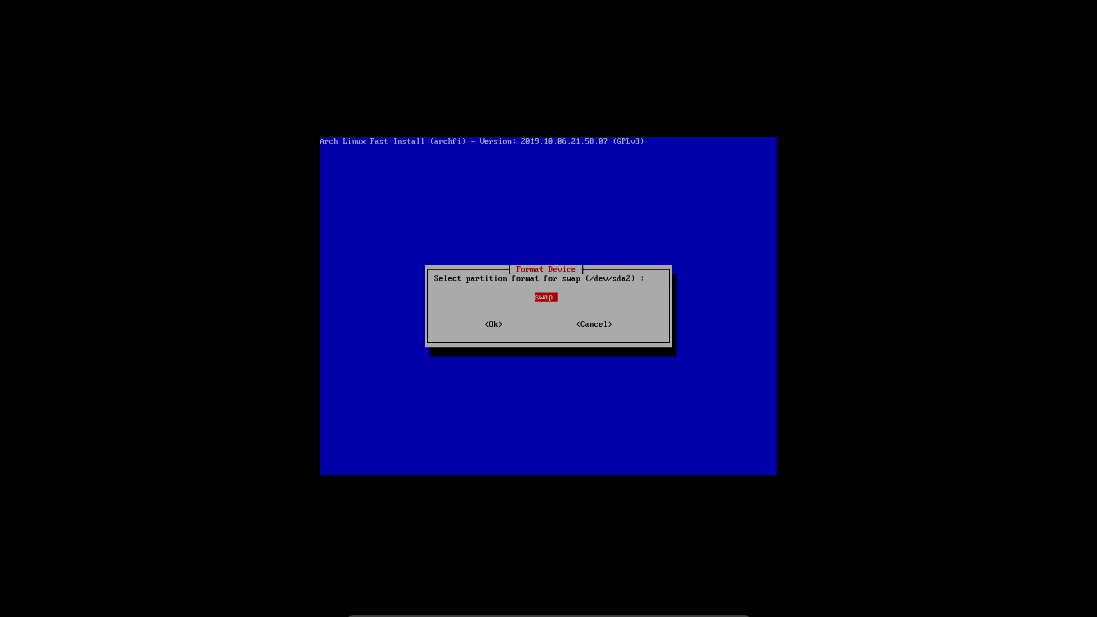
Step: Format /dev/sda2 as swap and the root partition /dev/sda3 as ext4
{"action": "key", "text": "Return"}
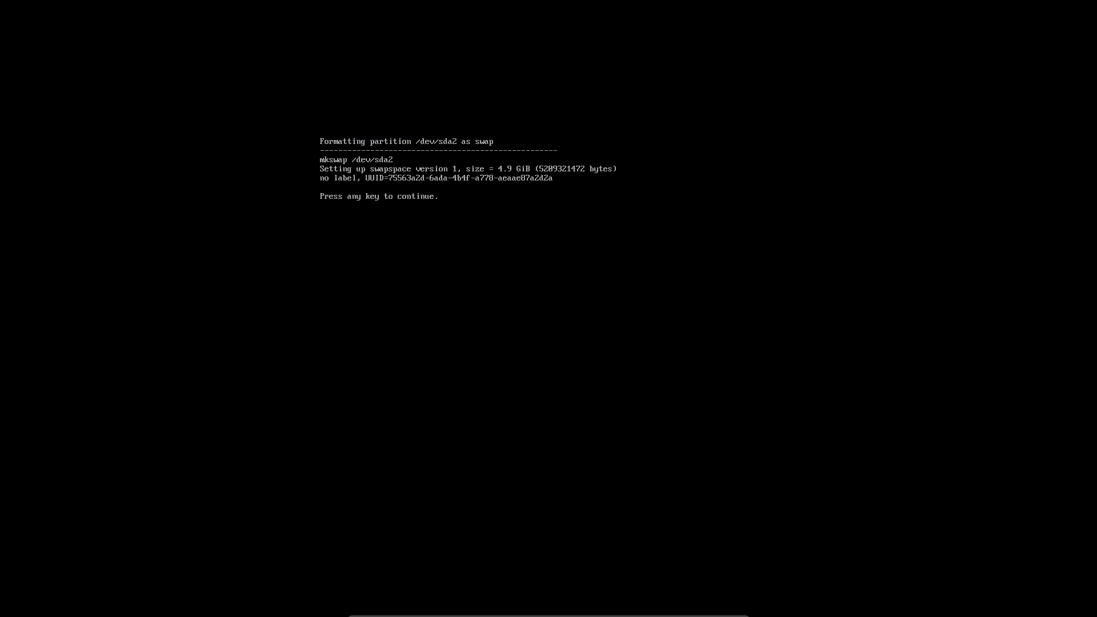
{"action": "key", "text": "Return"}
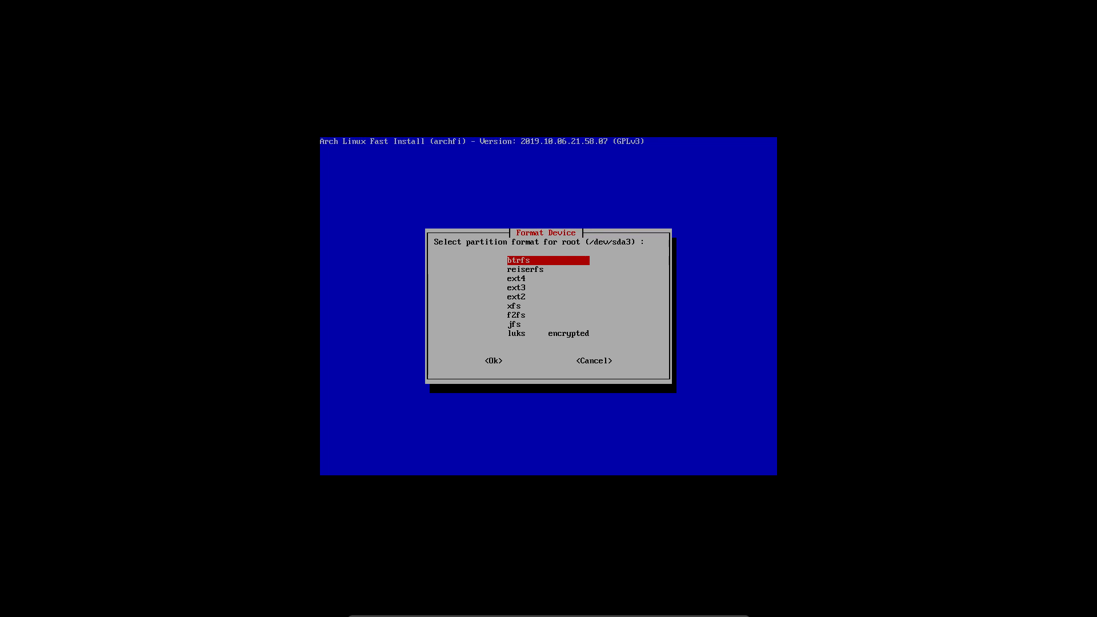
{"action": "key", "text": "Down"}
{"action": "key", "text": "Down"}
{"action": "key", "text": "Return"}
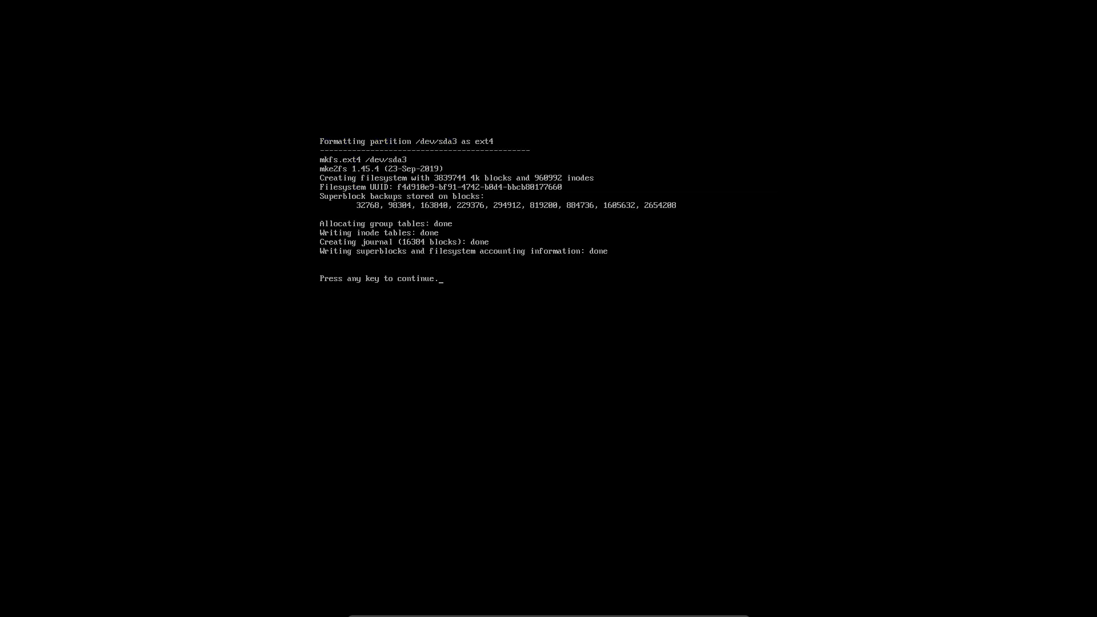
{"action": "key", "text": "Return"}
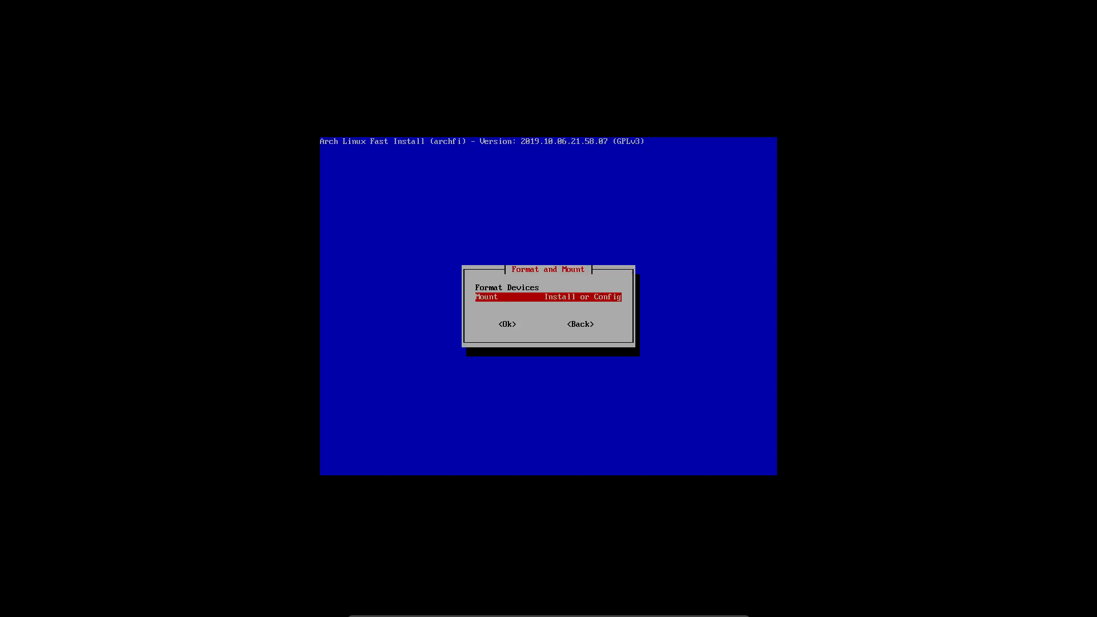
Step: Mount the formatted partitions and continue to the installer's Install Menu
{"action": "key", "text": "Return"}
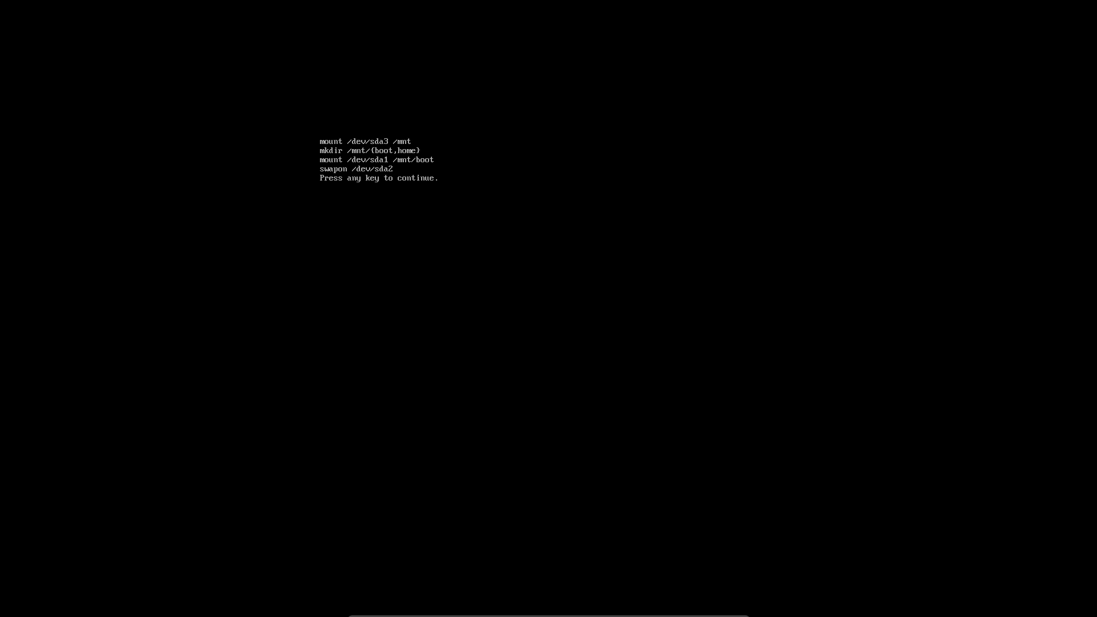
{"action": "key", "text": "Return"}
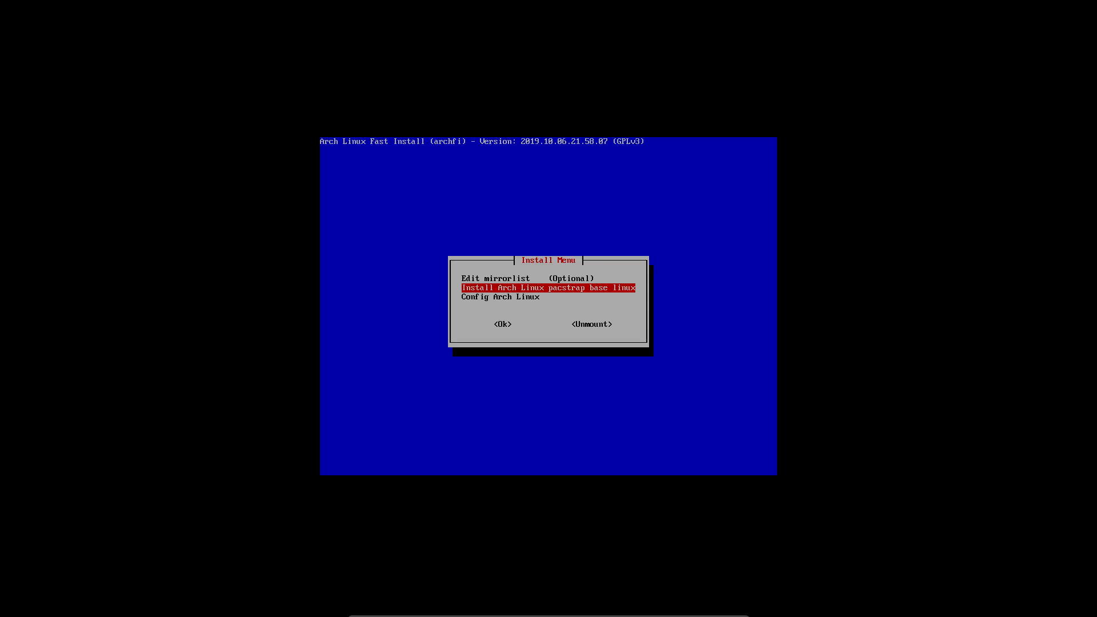
Step: Switch to the browser and open ArcoLinuxD's Arch Way Phase 1 UEFI guide at its disk partitioning section
{"action": "left_click", "coordinate": [126, 608]}
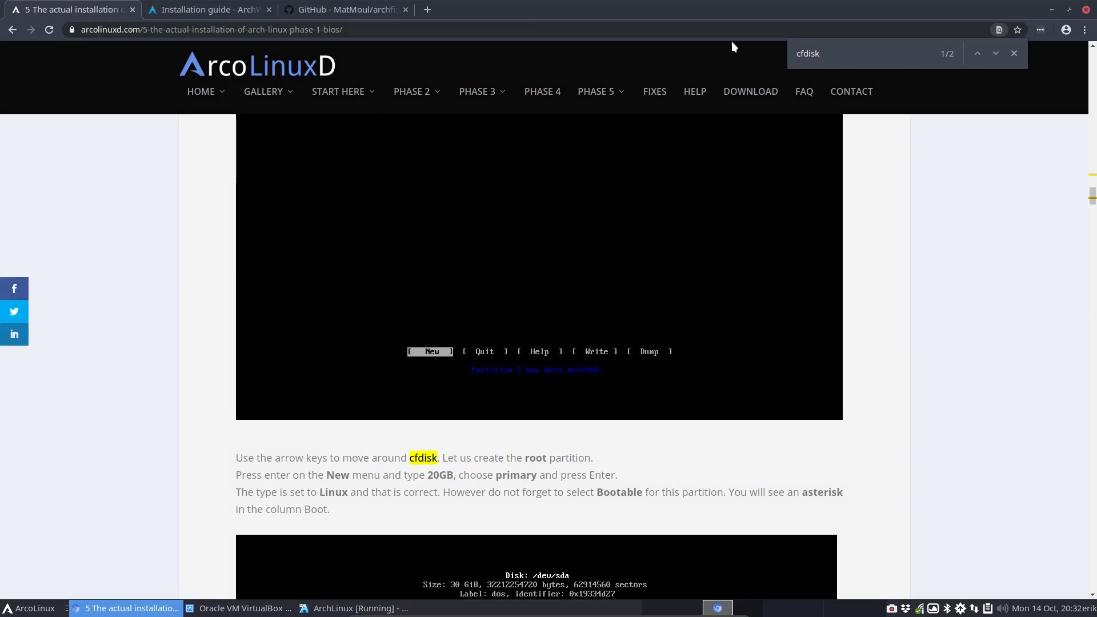
{"action": "mouse_move", "coordinate": [600, 92]}
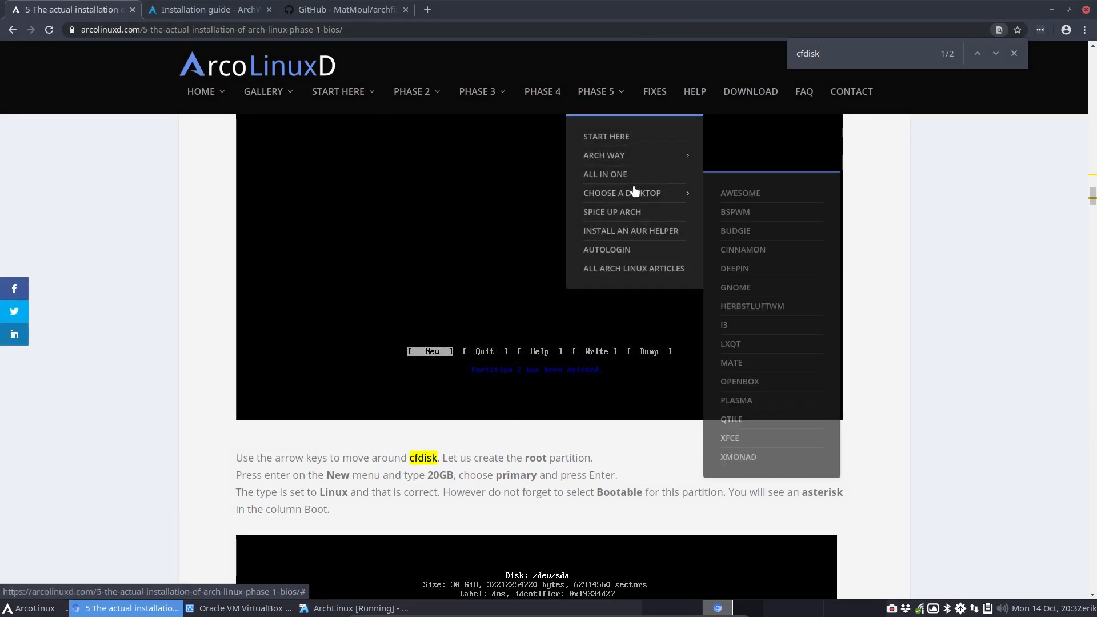
{"action": "mouse_move", "coordinate": [654, 166]}
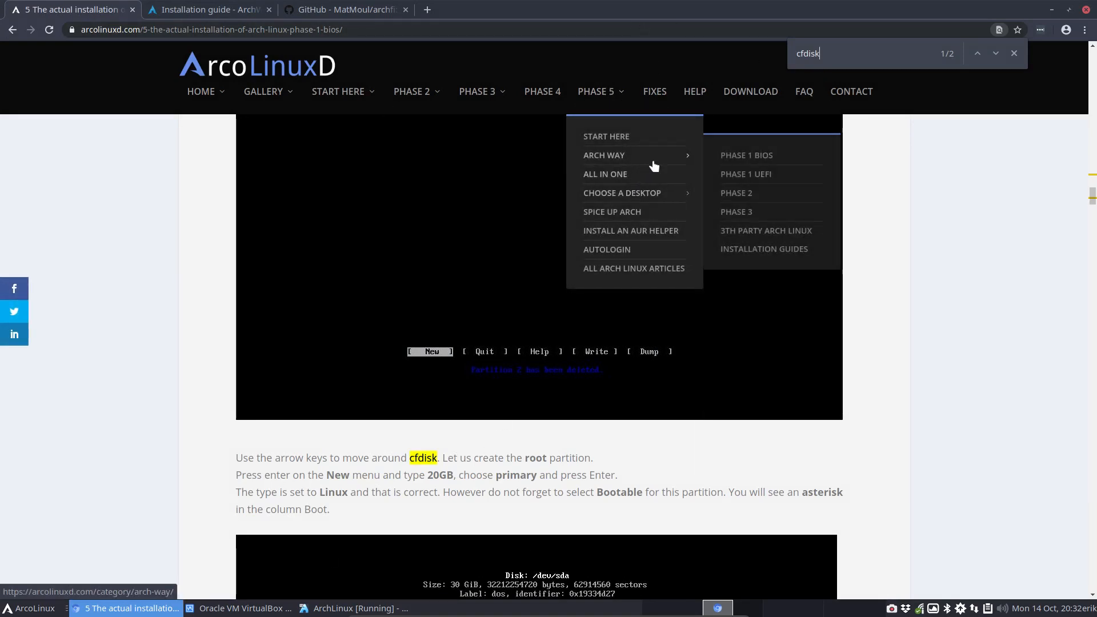
{"action": "left_click", "coordinate": [763, 179]}
{"action": "scroll", "coordinate": [585, 361], "scroll_direction": "down", "scroll_amount": 10}
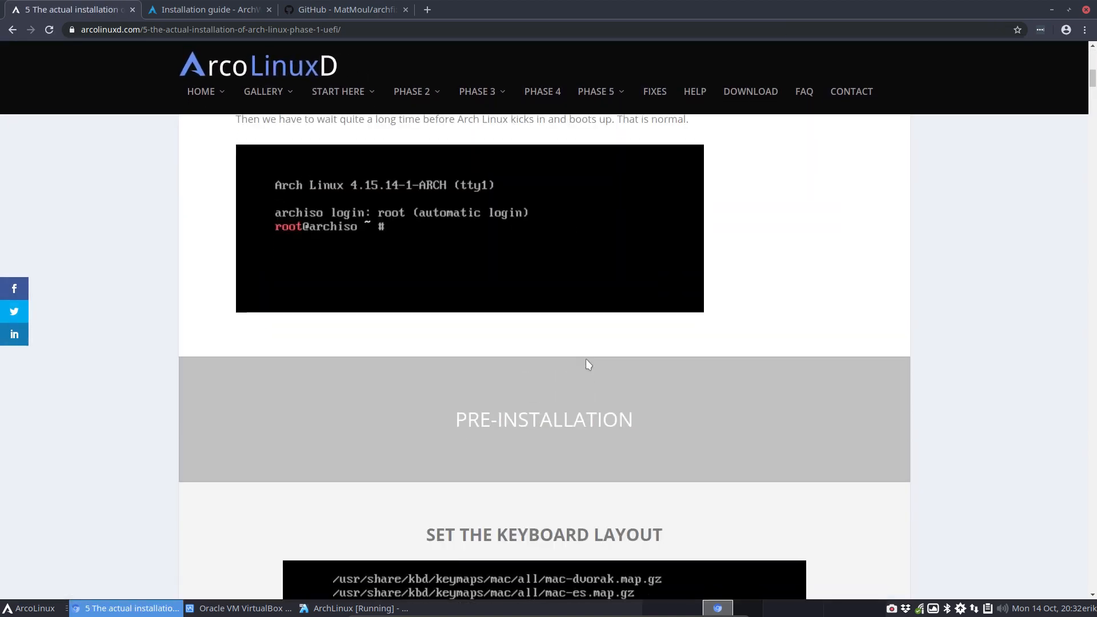
{"action": "scroll", "coordinate": [588, 364], "scroll_direction": "down", "scroll_amount": 20}
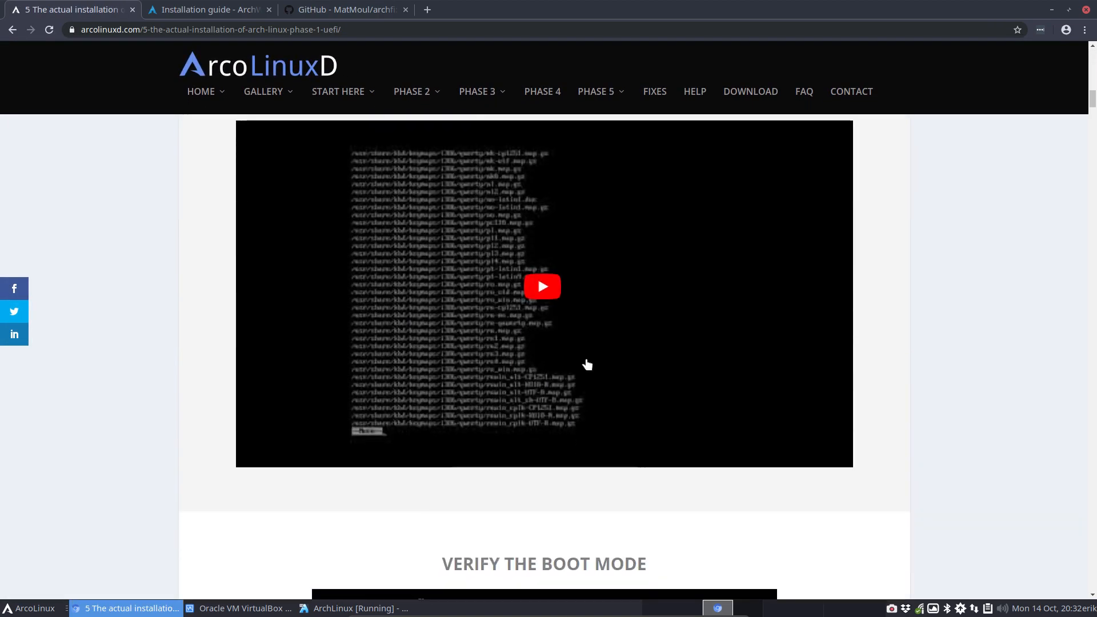
{"action": "scroll", "coordinate": [587, 364], "scroll_direction": "down", "scroll_amount": 20}
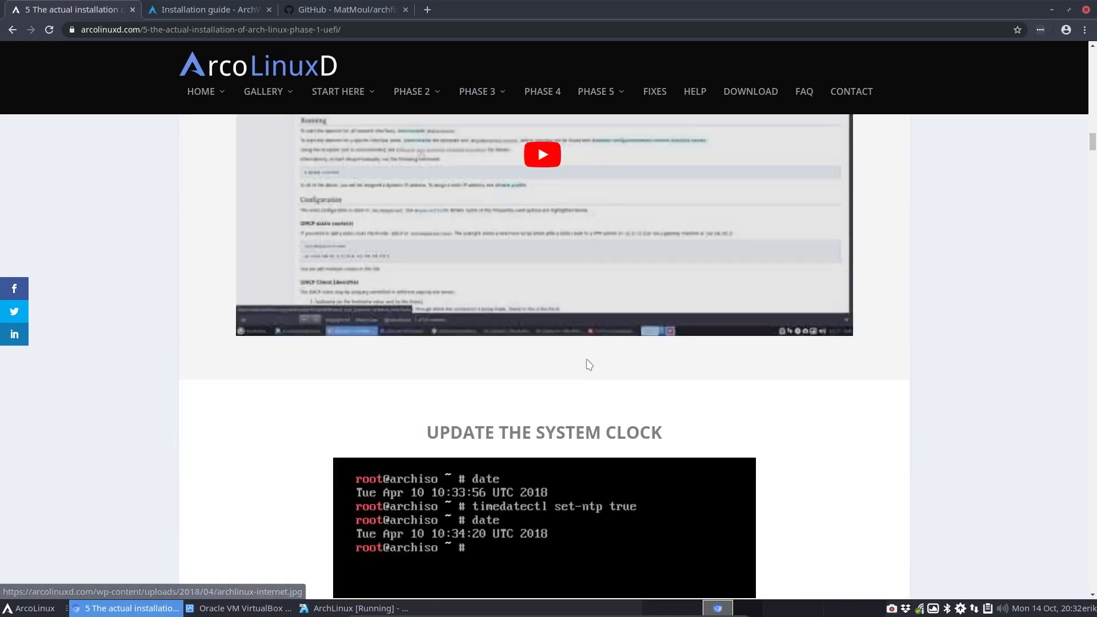
{"action": "scroll", "coordinate": [589, 364], "scroll_direction": "down", "scroll_amount": 20}
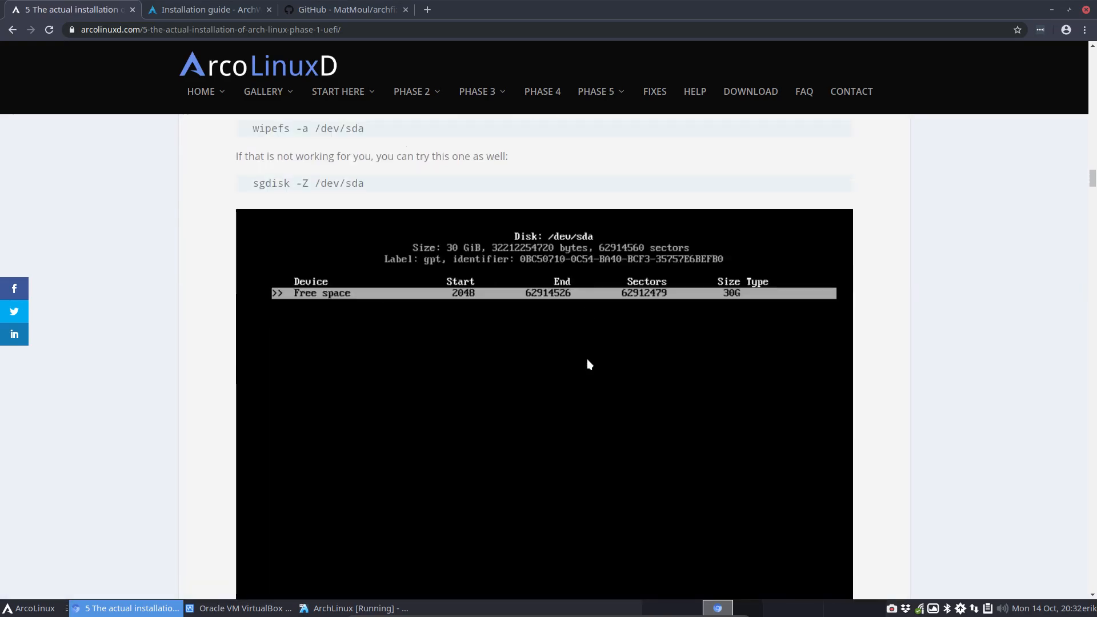
Step: Review the guide's cfdisk walkthrough for the EFI, swap and root partitions, including the wipefs and sgdisk commands for /dev/sda
{"action": "scroll", "coordinate": [590, 363], "scroll_direction": "down", "scroll_amount": 15}
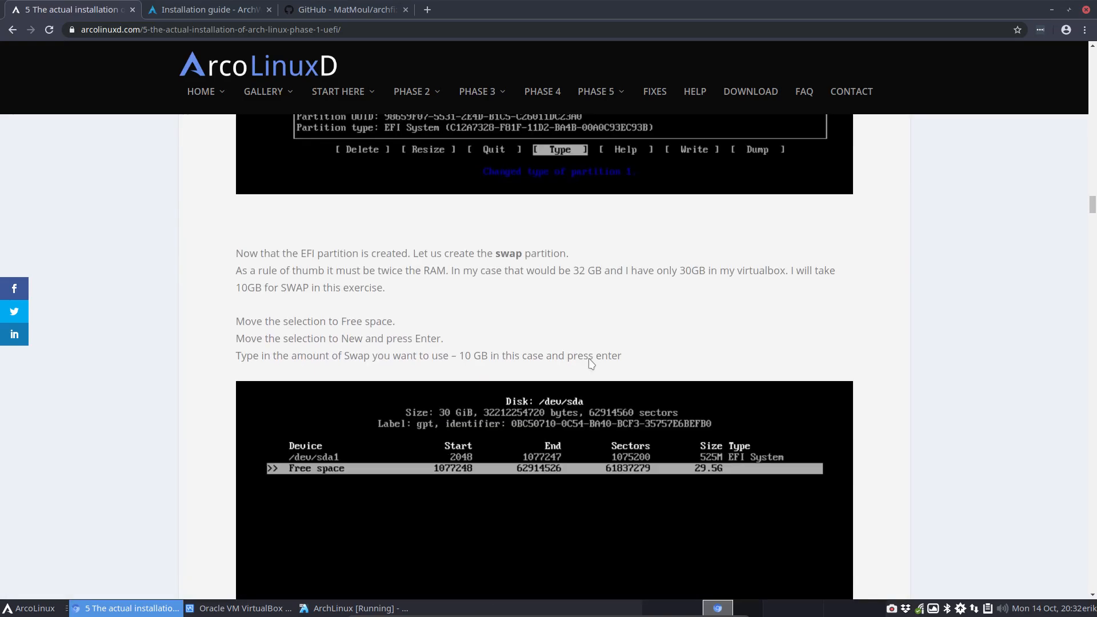
{"action": "scroll", "coordinate": [591, 364], "scroll_direction": "down", "scroll_amount": 12}
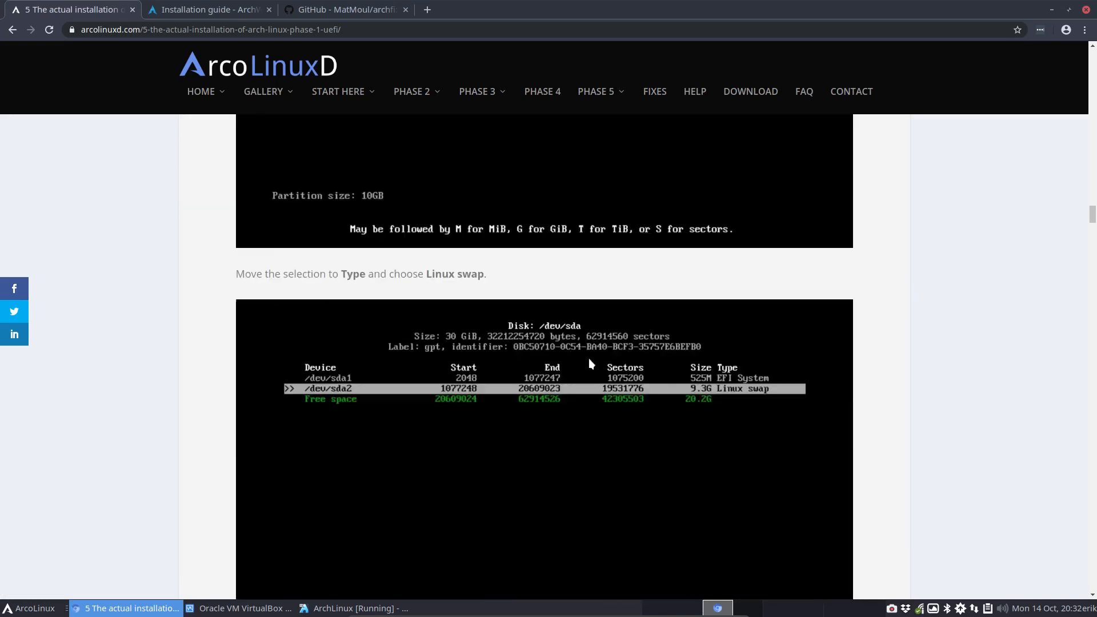
{"action": "scroll", "coordinate": [590, 364], "scroll_direction": "up", "scroll_amount": 10}
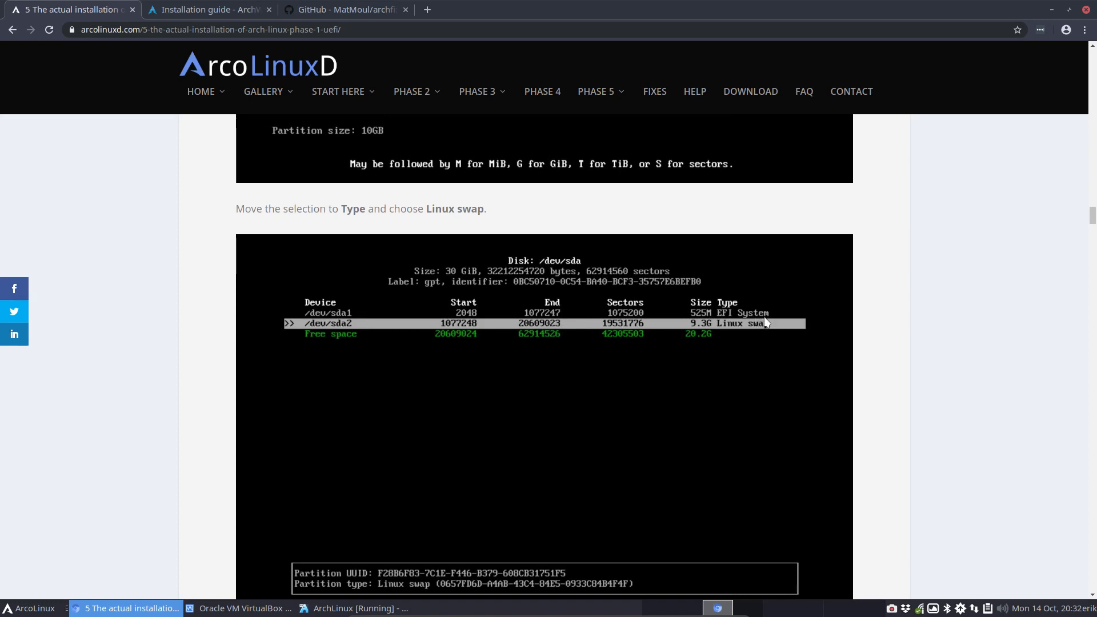
{"action": "scroll", "coordinate": [745, 367], "scroll_direction": "down", "scroll_amount": 3}
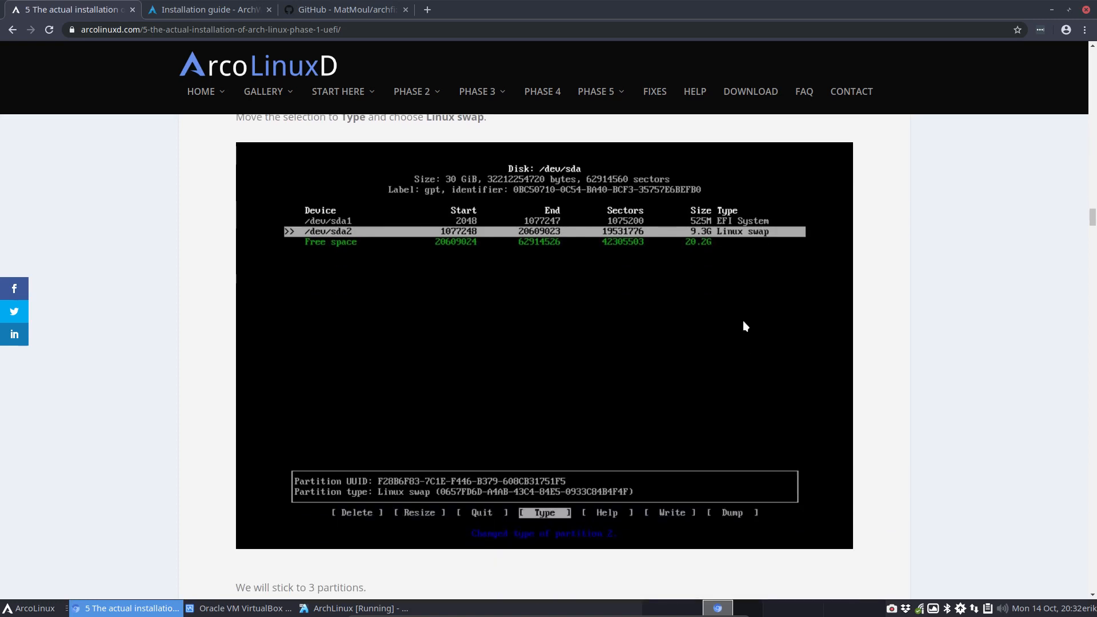
{"action": "scroll", "coordinate": [743, 342], "scroll_direction": "down", "scroll_amount": 17}
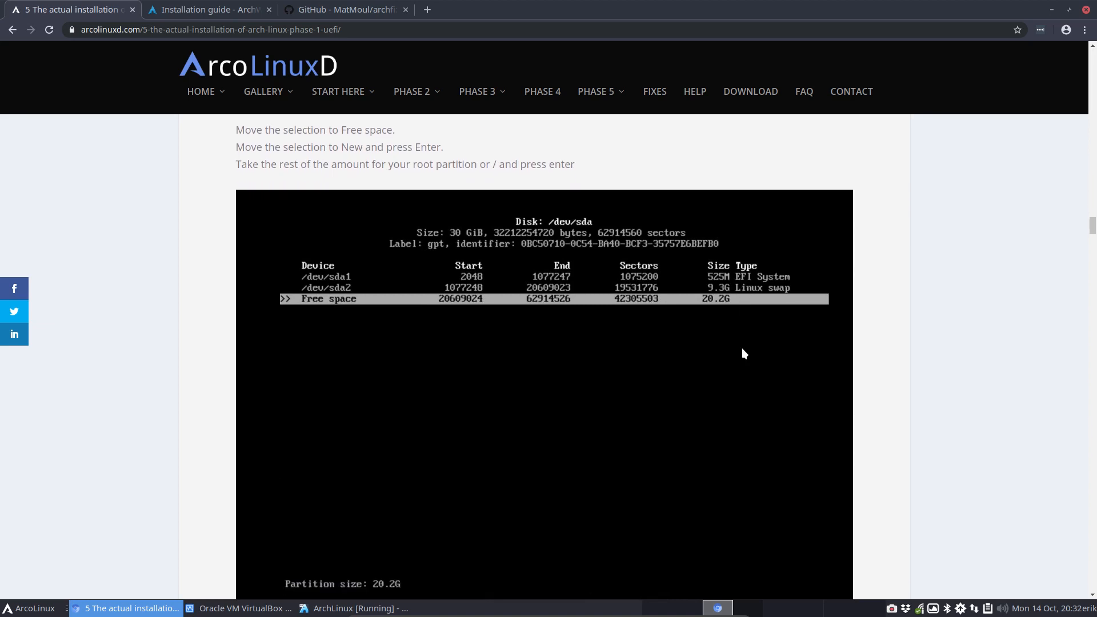
{"action": "scroll", "coordinate": [742, 349], "scroll_direction": "down", "scroll_amount": 12}
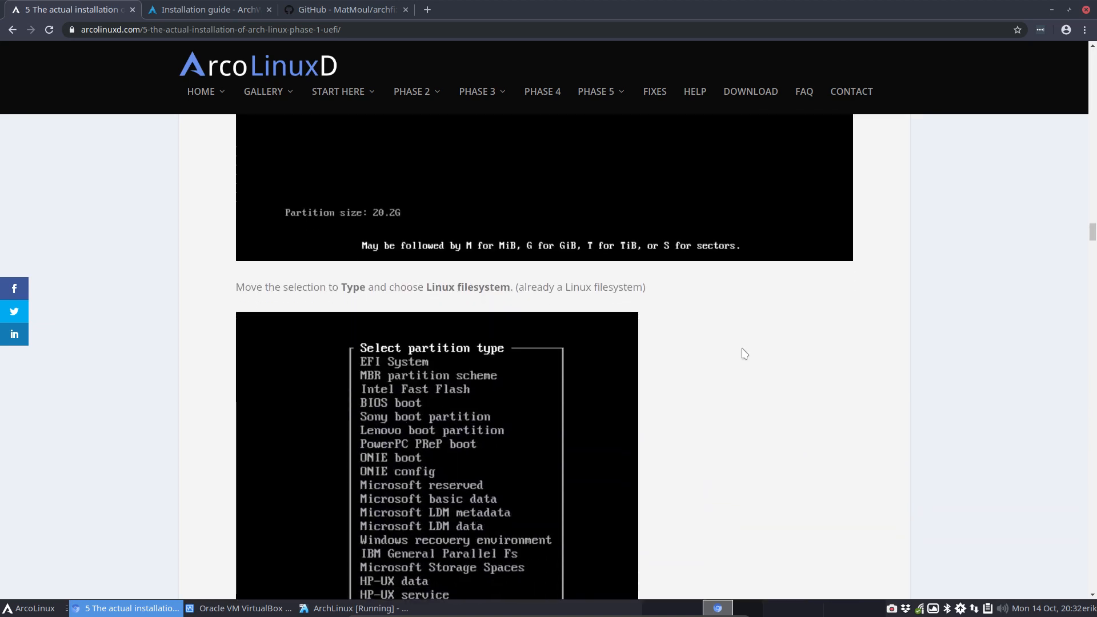
{"action": "scroll", "coordinate": [743, 353], "scroll_direction": "down", "scroll_amount": 20}
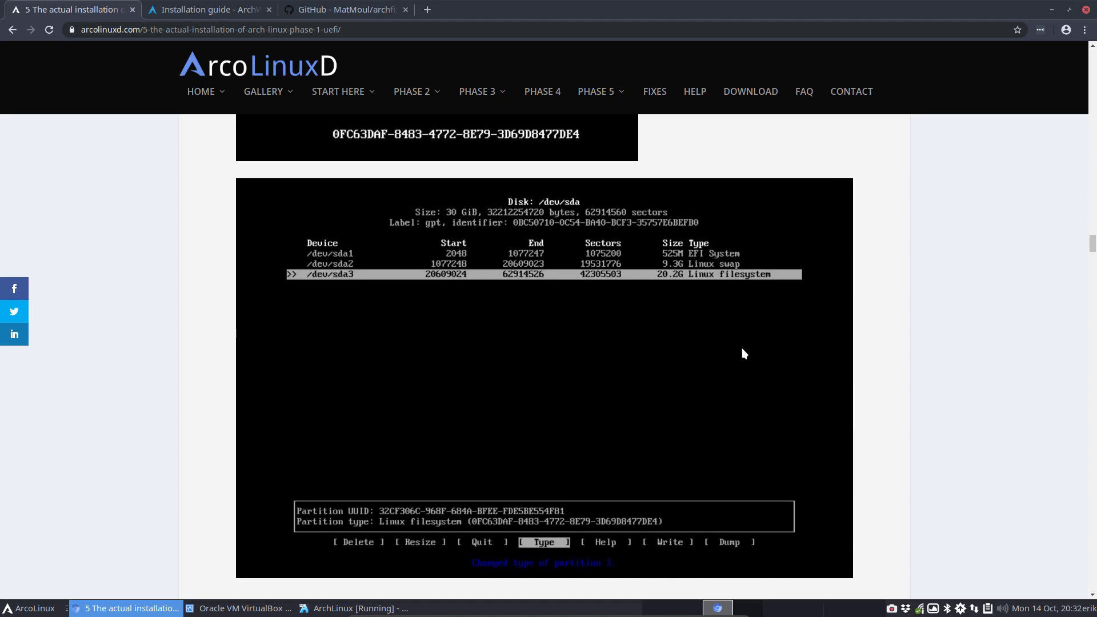
{"action": "scroll", "coordinate": [742, 348], "scroll_direction": "up", "scroll_amount": 20}
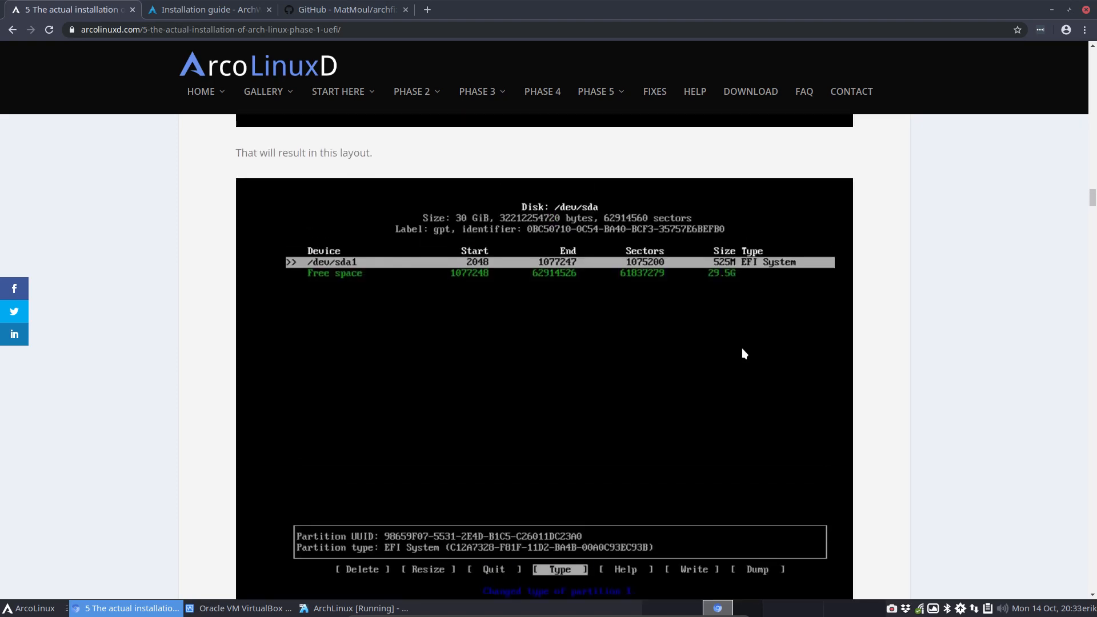
{"action": "scroll", "coordinate": [742, 349], "scroll_direction": "up", "scroll_amount": 15}
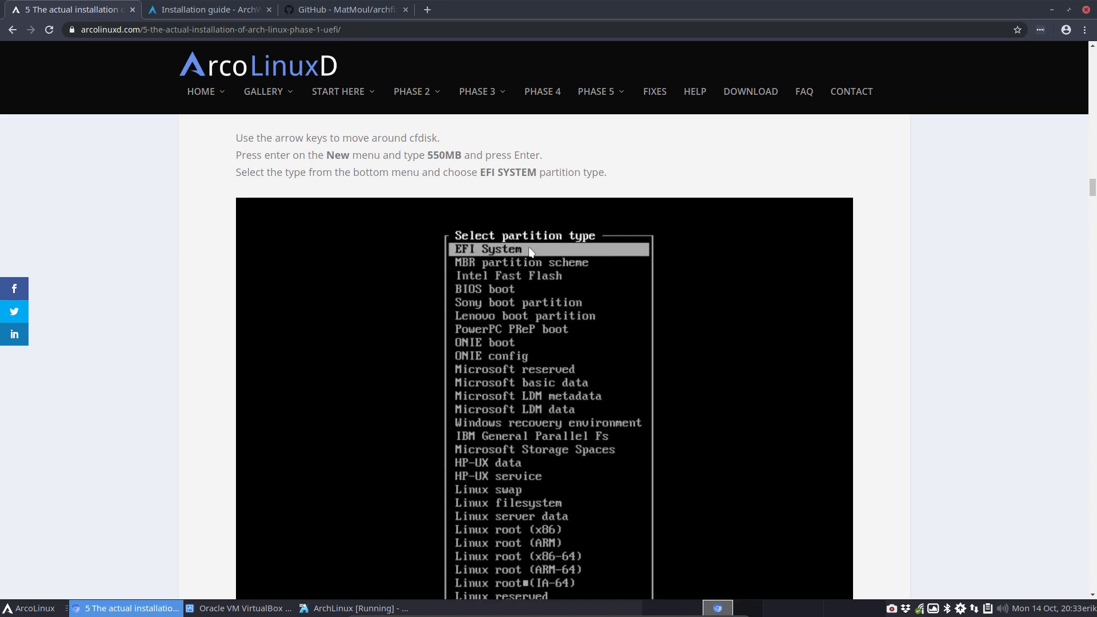
{"action": "scroll", "coordinate": [606, 310], "scroll_direction": "up", "scroll_amount": 8}
{"action": "scroll", "coordinate": [627, 327], "scroll_direction": "up", "scroll_amount": 4}
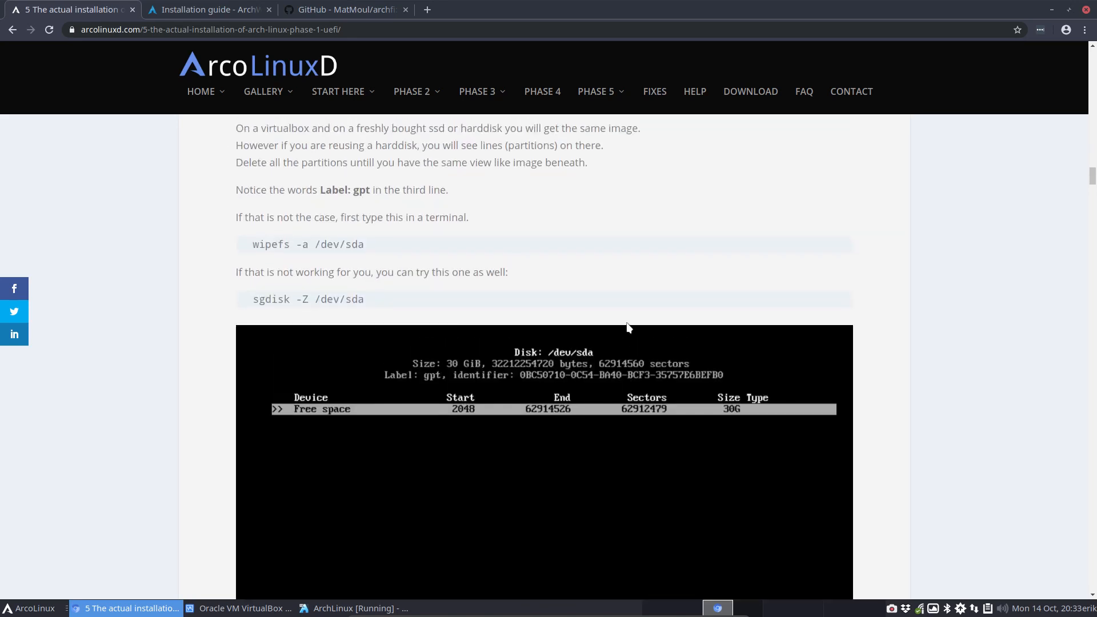
{"action": "scroll", "coordinate": [629, 327], "scroll_direction": "up", "scroll_amount": 1}
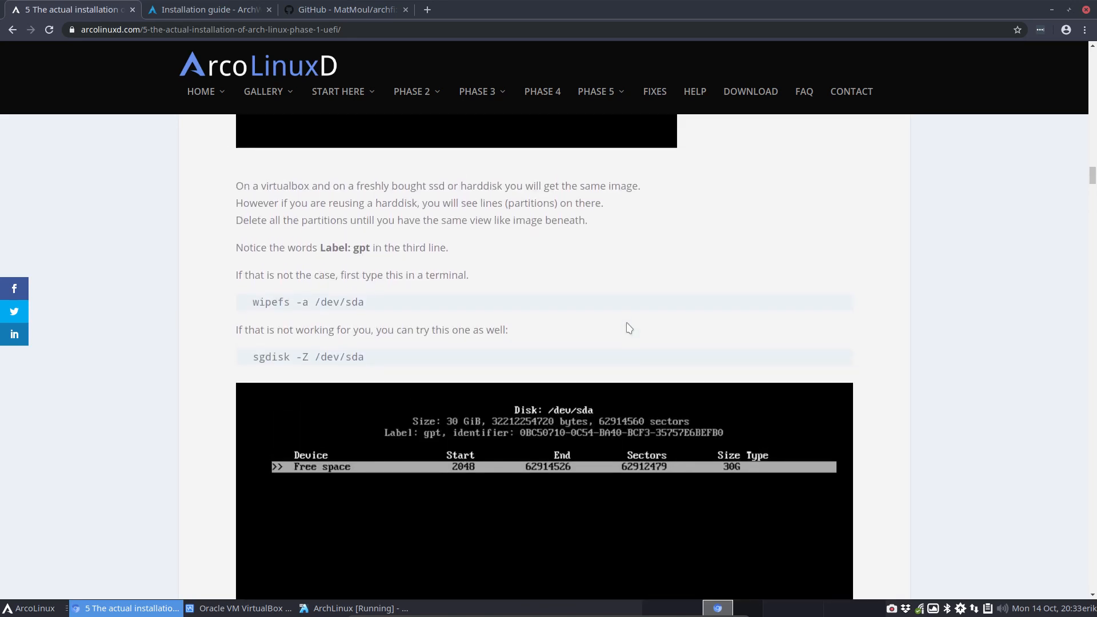
Step: Examine the guide's finished partition layout, the lsblk check and the notes on MBR and EFI partition limits
{"action": "scroll", "coordinate": [636, 343], "scroll_direction": "down", "scroll_amount": 20}
{"action": "scroll", "coordinate": [636, 341], "scroll_direction": "down", "scroll_amount": 15}
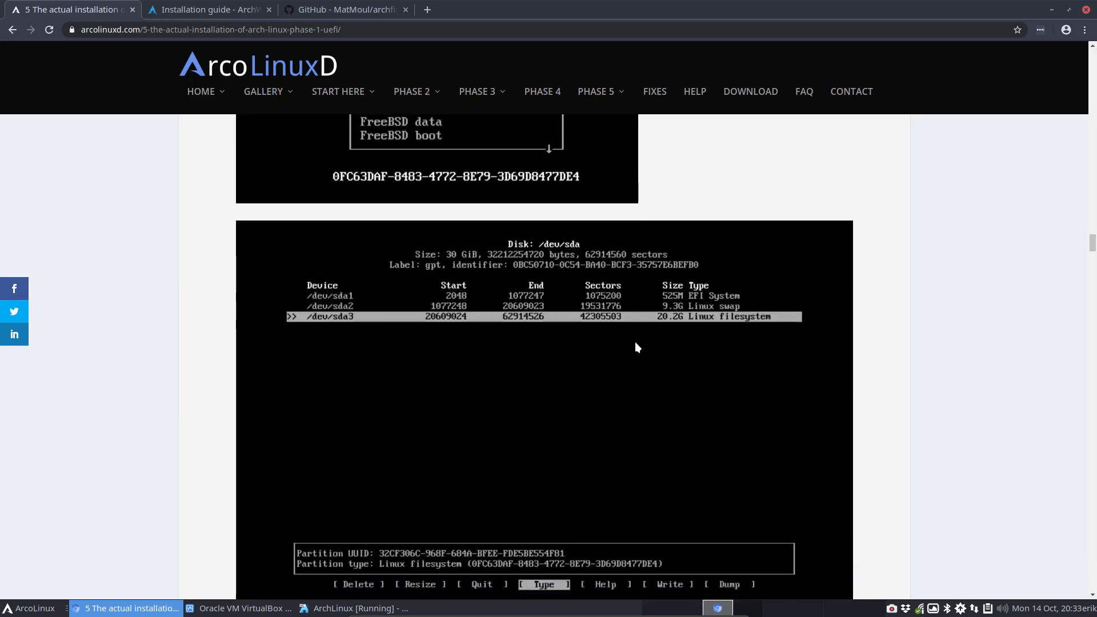
{"action": "scroll", "coordinate": [636, 343], "scroll_direction": "down", "scroll_amount": 15}
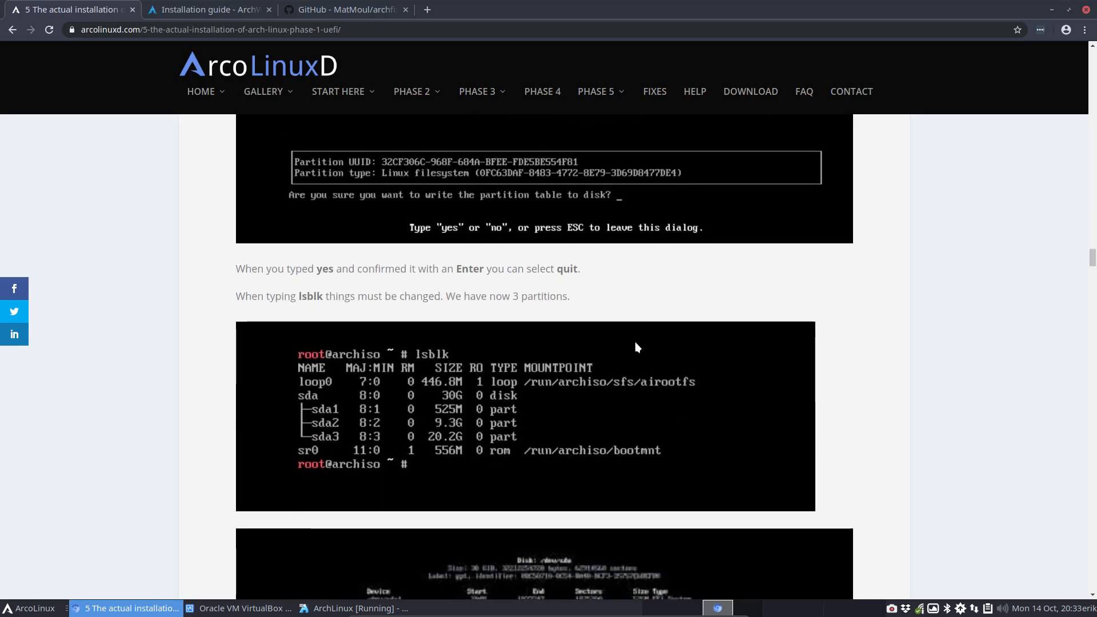
{"action": "scroll", "coordinate": [510, 424], "scroll_direction": "down", "scroll_amount": 10}
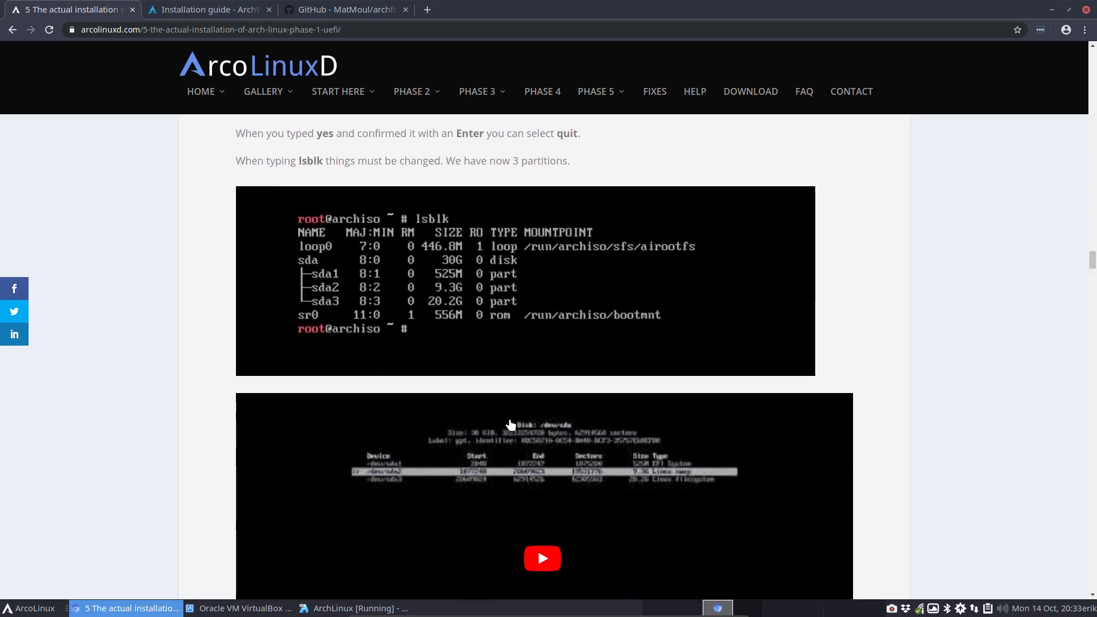
{"action": "scroll", "coordinate": [512, 424], "scroll_direction": "down", "scroll_amount": 10}
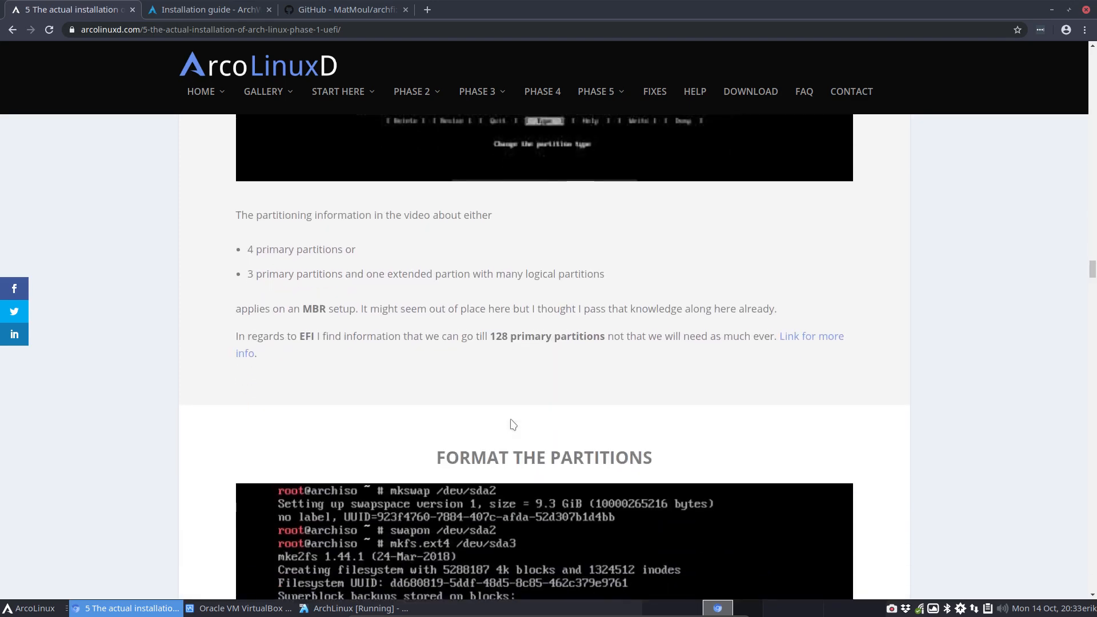
Step: Read the guide's formatting commands for the EFI, swap and root partitions and highlight the -F32 option
{"action": "scroll", "coordinate": [512, 424], "scroll_direction": "up", "scroll_amount": 3}
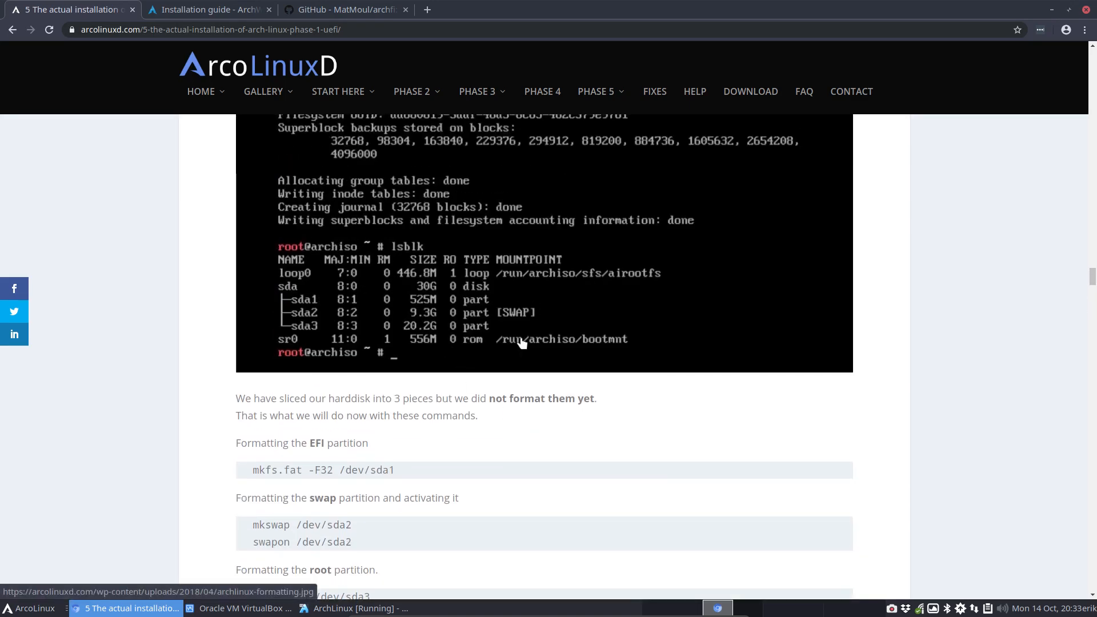
{"action": "scroll", "coordinate": [522, 342], "scroll_direction": "down", "scroll_amount": 4}
{"action": "scroll", "coordinate": [523, 343], "scroll_direction": "down", "scroll_amount": 15}
{"action": "scroll", "coordinate": [522, 343], "scroll_direction": "up", "scroll_amount": 12}
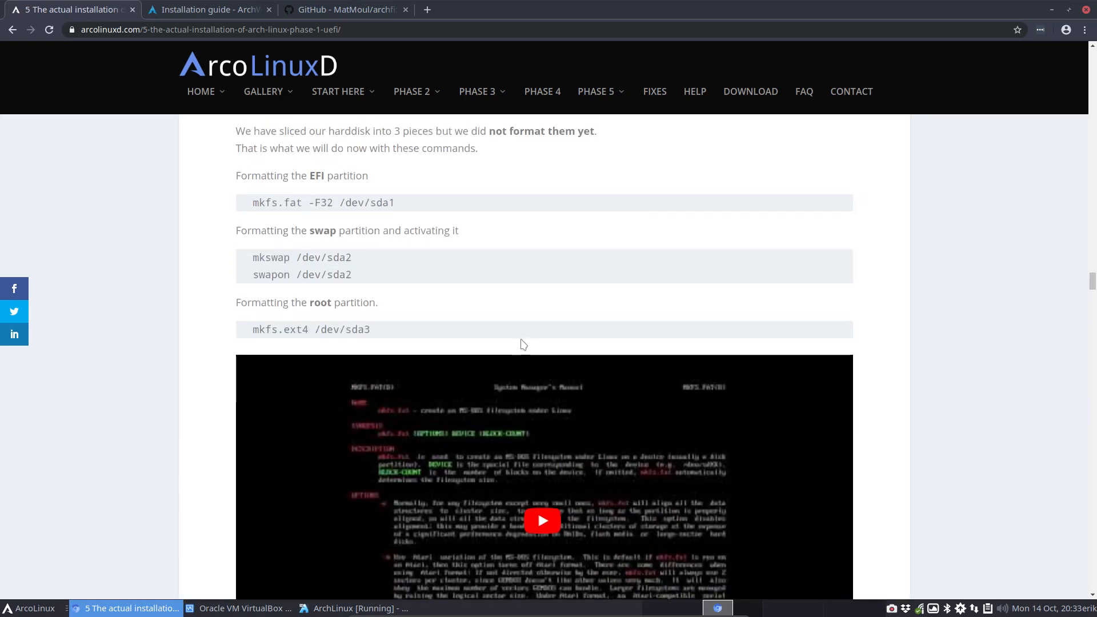
{"action": "scroll", "coordinate": [522, 342], "scroll_direction": "down", "scroll_amount": 2}
{"action": "scroll", "coordinate": [523, 345], "scroll_direction": "up", "scroll_amount": 2}
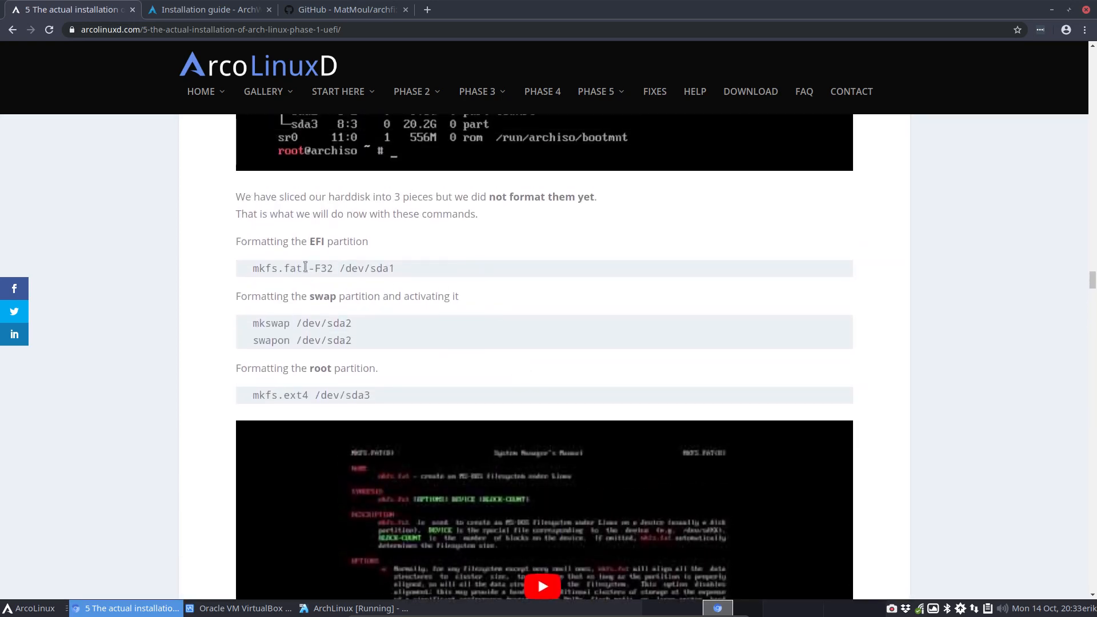
{"action": "left_click_drag", "start_coordinate": [303, 268], "coordinate": [341, 268]}
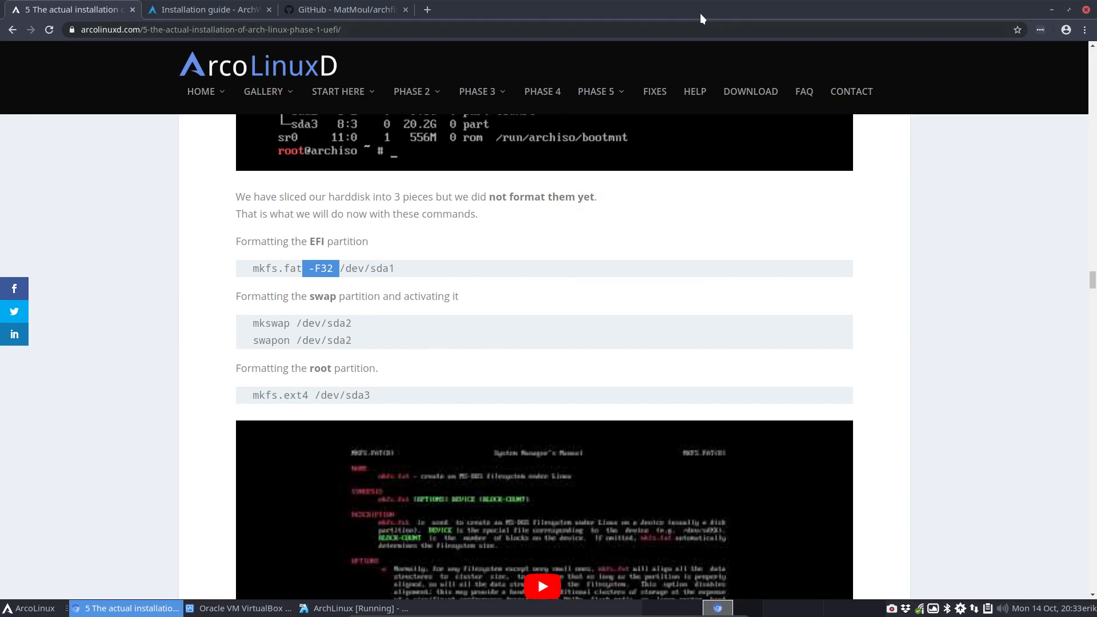
Step: Return to the ArchLinux virtual machine and start the installer's "Install Arch Linux pacstrap base linux" option
{"action": "left_click_drag", "start_coordinate": [701, 14], "coordinate": [1096, 3]}
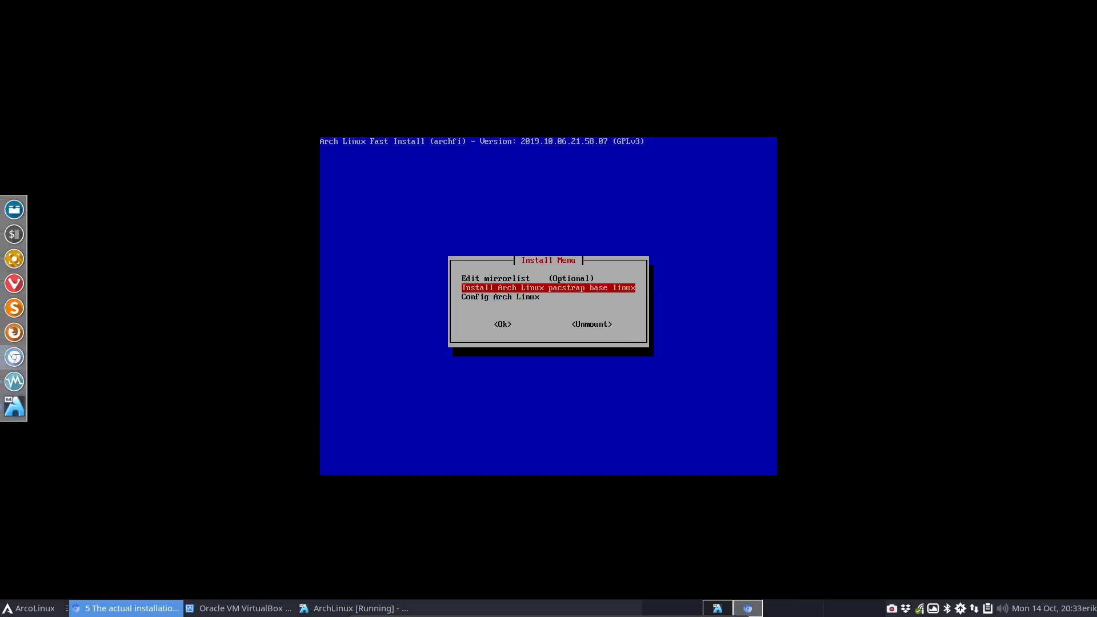
{"action": "key", "text": "alt+Tab"}
{"action": "key", "text": "Return"}
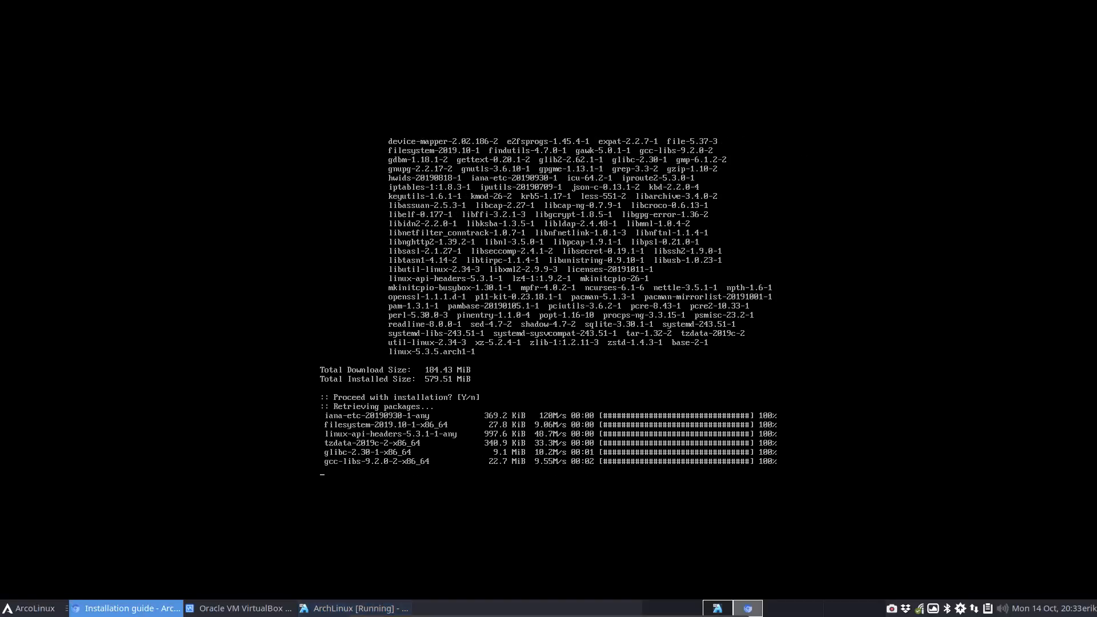
Step: Open the Arch Linux home page in the browser and read the news on the base package replacement, highlighting its key words
{"action": "left_click_drag", "start_coordinate": [1096, 2], "coordinate": [588, 2]}
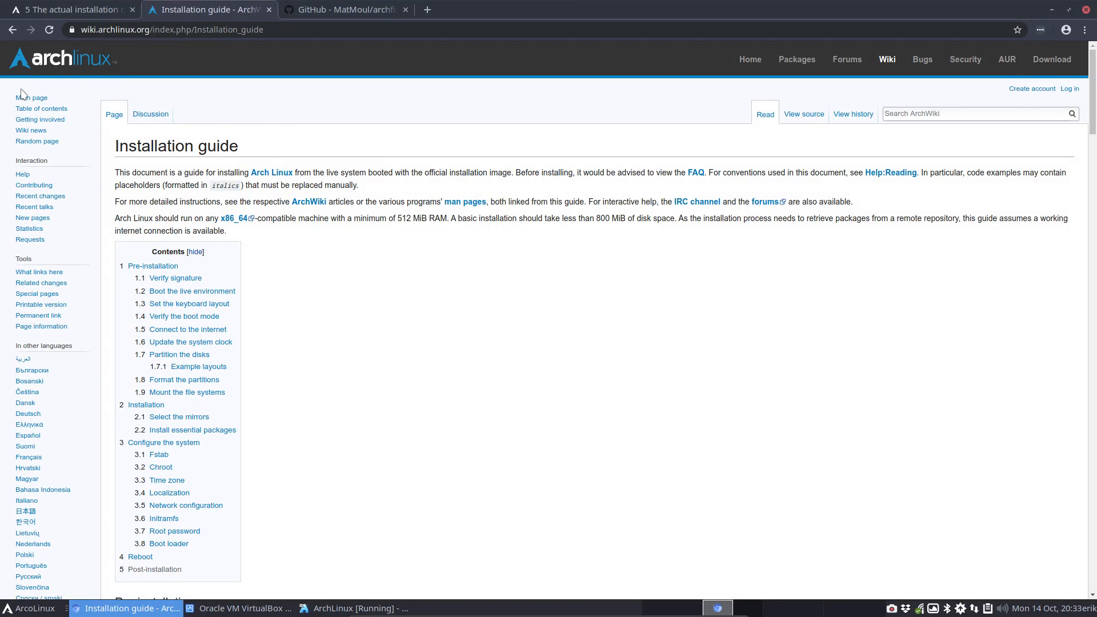
{"action": "left_click", "coordinate": [40, 66]}
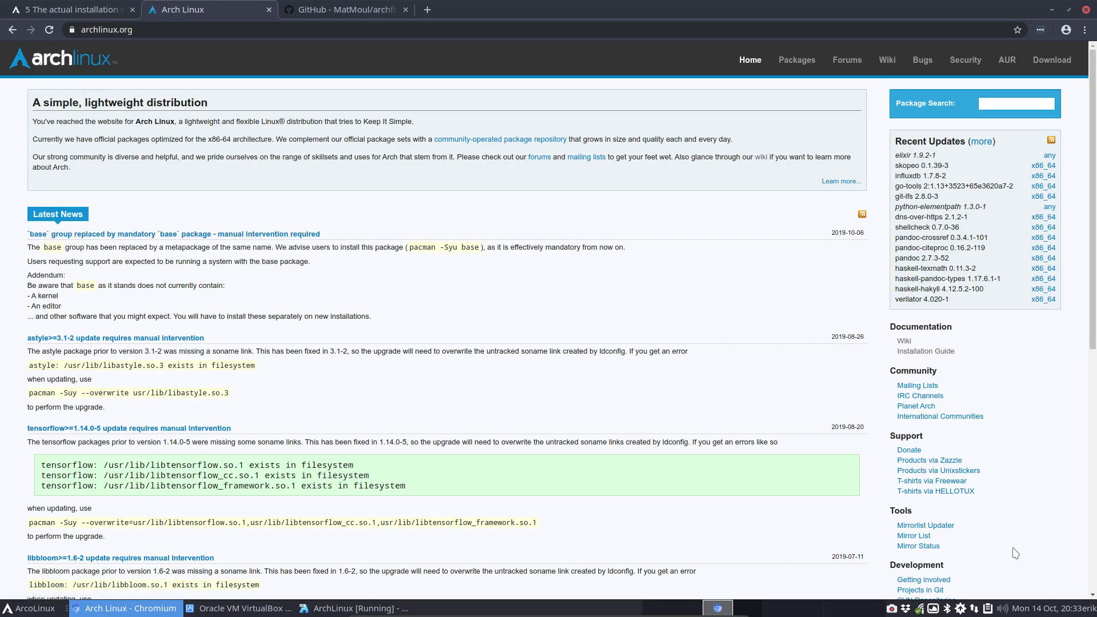
{"action": "left_click", "coordinate": [1049, 609]}
{"action": "left_click", "coordinate": [1049, 615]}
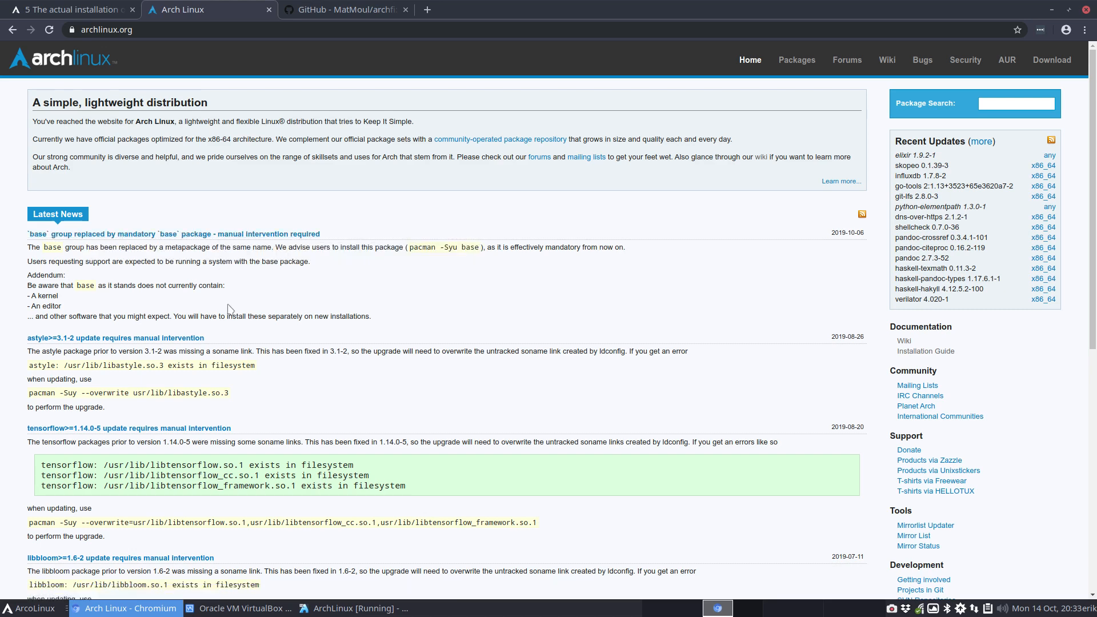
{"action": "left_click_drag", "start_coordinate": [50, 247], "coordinate": [88, 250]}
{"action": "double_click", "coordinate": [191, 247]}
{"action": "double_click", "coordinate": [49, 296]}
{"action": "double_click", "coordinate": [51, 307]}
Step: Check the package download in the virtual machine and view the archfi GitHub repository's file list in the browser
{"action": "left_click_drag", "start_coordinate": [560, 8], "coordinate": [1096, 6]}
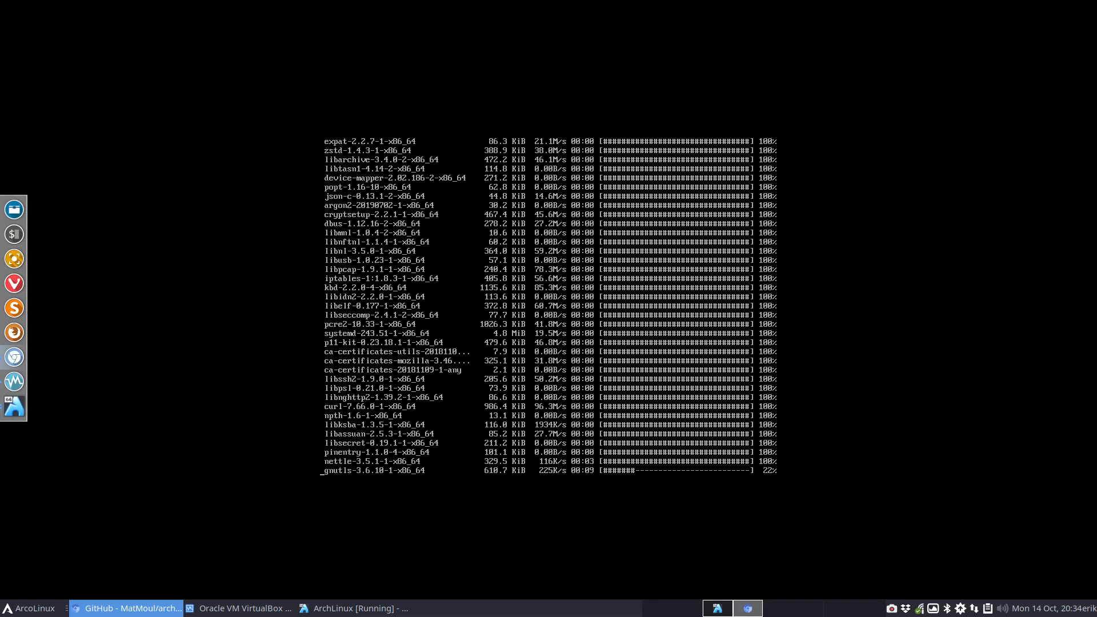
{"action": "key", "text": "alt+Tab"}
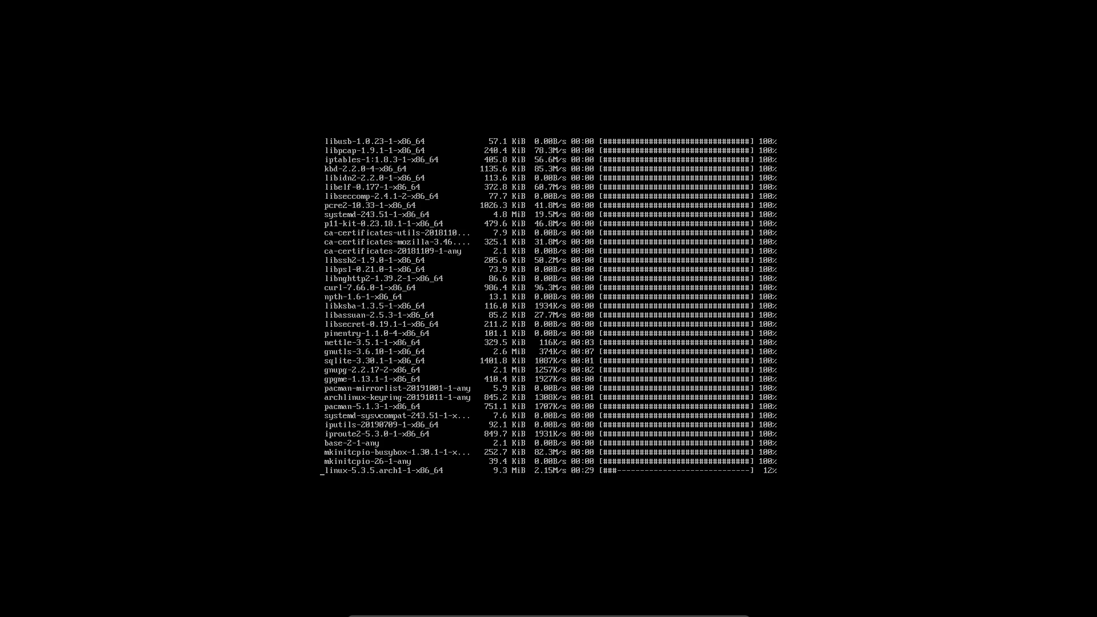
{"action": "key", "text": "ctrl+alt+Left"}
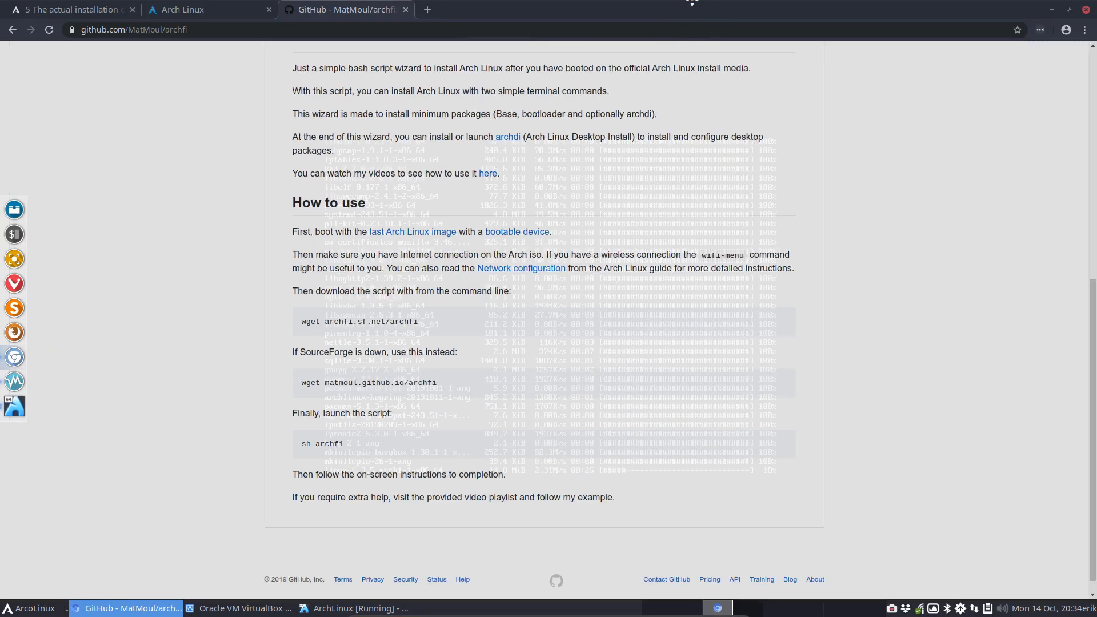
{"action": "scroll", "coordinate": [508, 171], "scroll_direction": "up", "scroll_amount": 10}
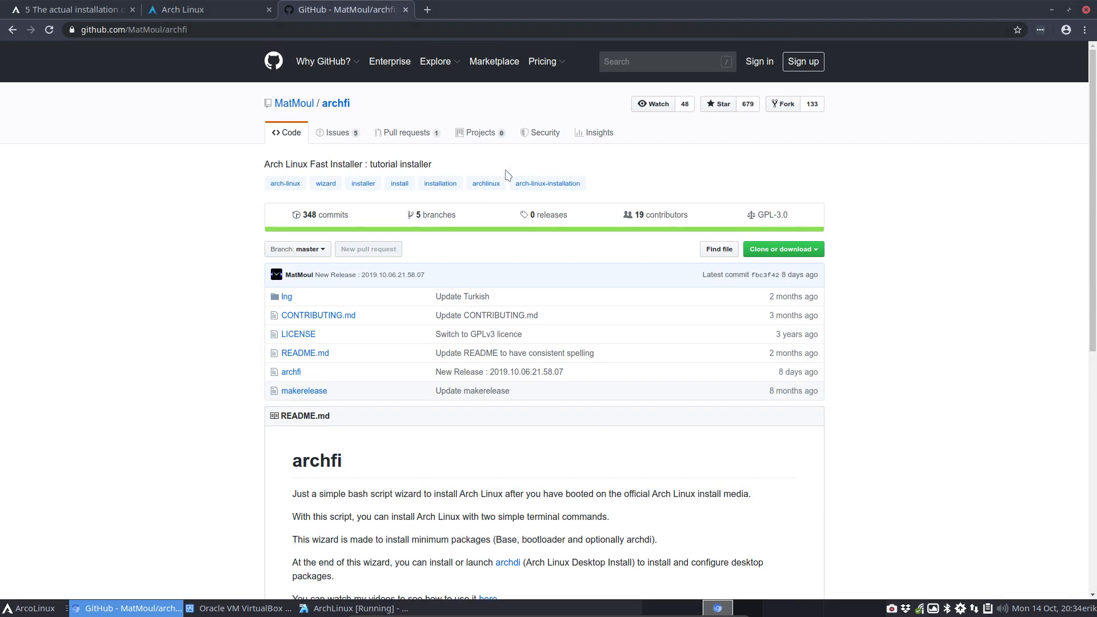
Step: Examine the archfi repository's open and closed issues through page 2 and highlight the closing date of the LxQT support issue
{"action": "left_click", "coordinate": [341, 135]}
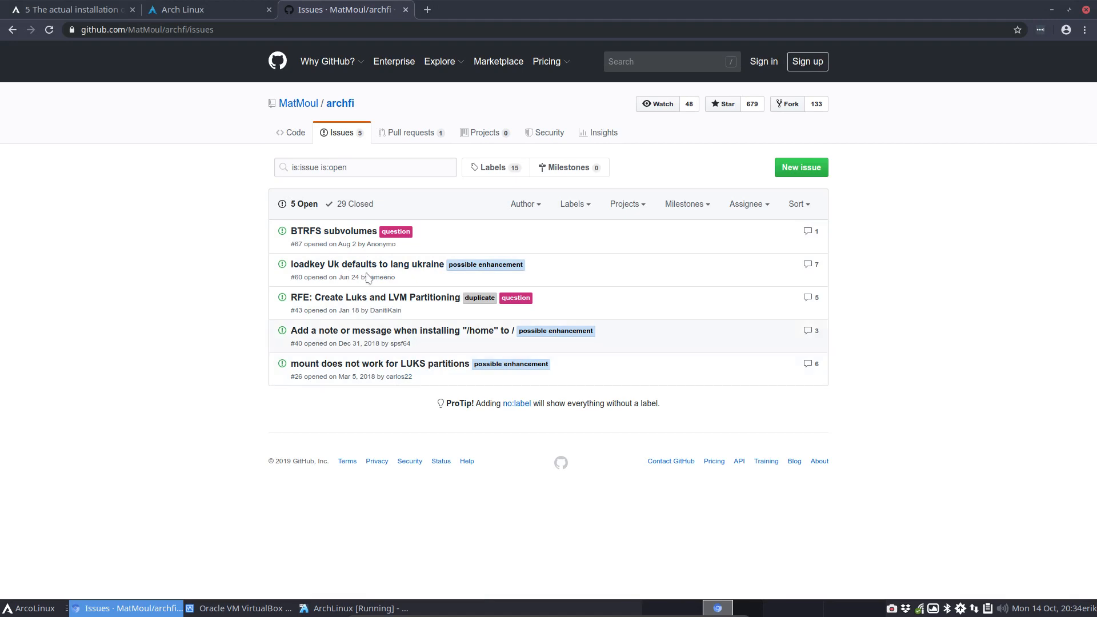
{"action": "left_click", "coordinate": [355, 204]}
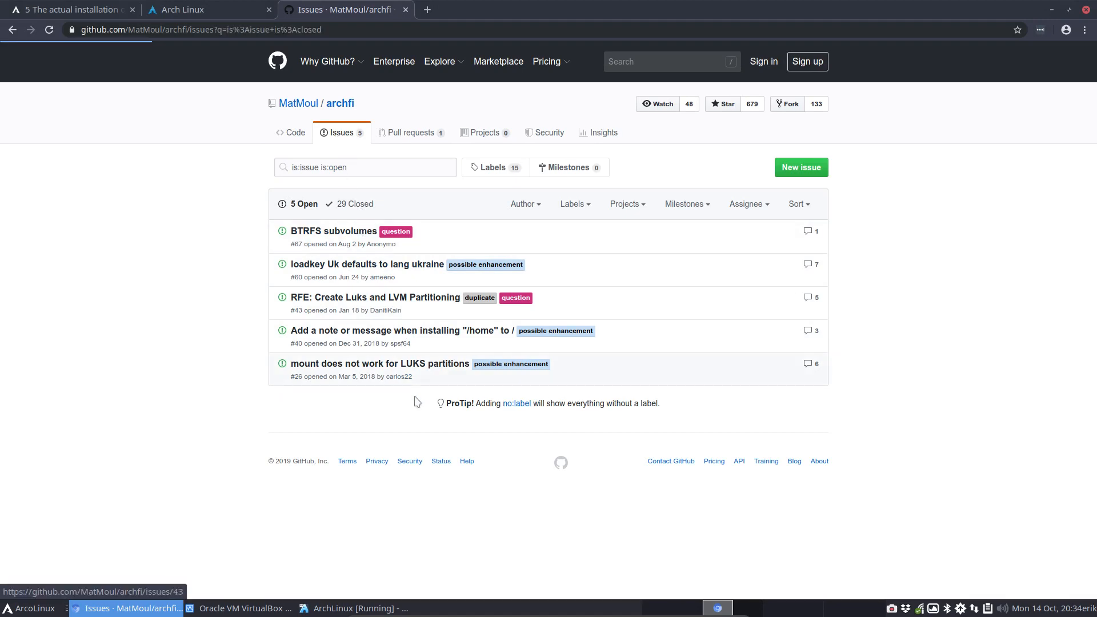
{"action": "scroll", "coordinate": [769, 423], "scroll_direction": "down", "scroll_amount": 3}
{"action": "scroll", "coordinate": [770, 423], "scroll_direction": "down", "scroll_amount": 12}
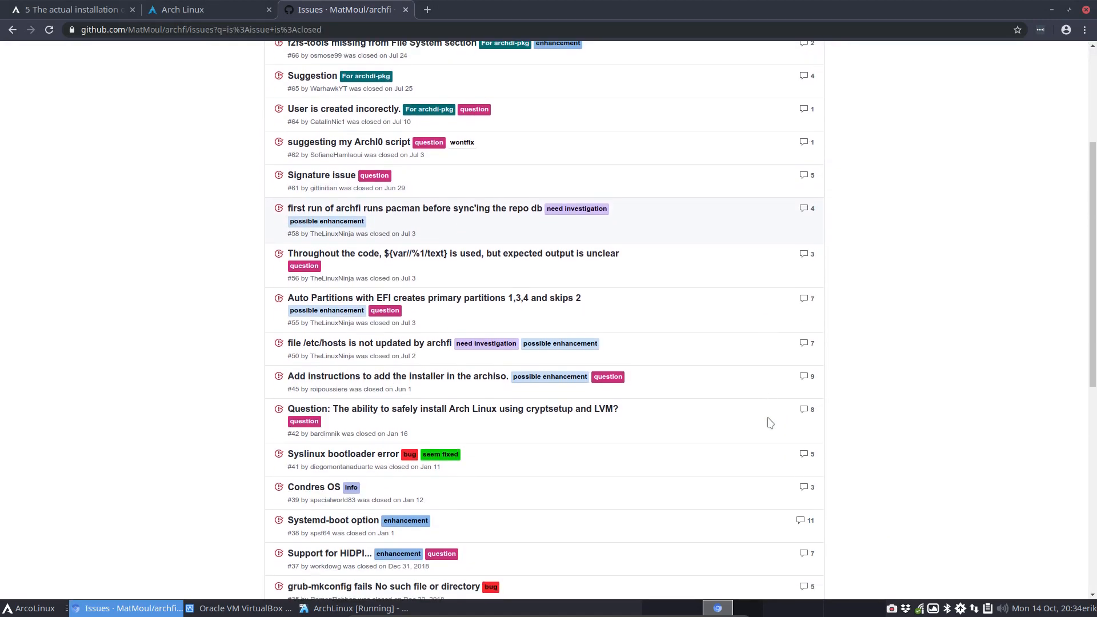
{"action": "scroll", "coordinate": [770, 423], "scroll_direction": "down", "scroll_amount": 6}
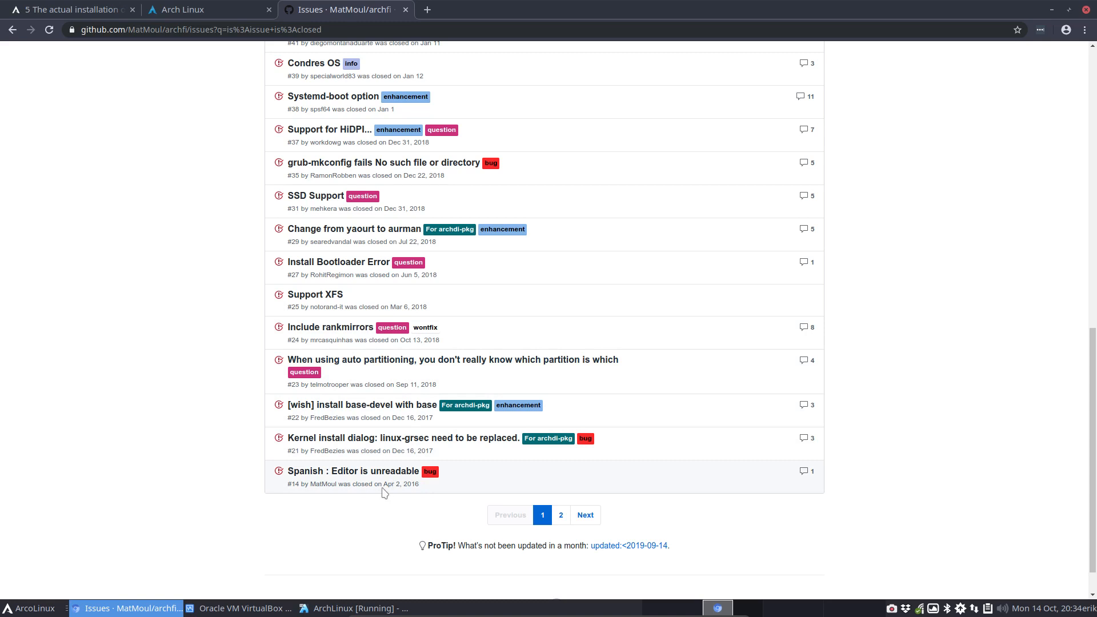
{"action": "left_click_drag", "start_coordinate": [383, 487], "coordinate": [417, 487]}
{"action": "left_click", "coordinate": [560, 515]}
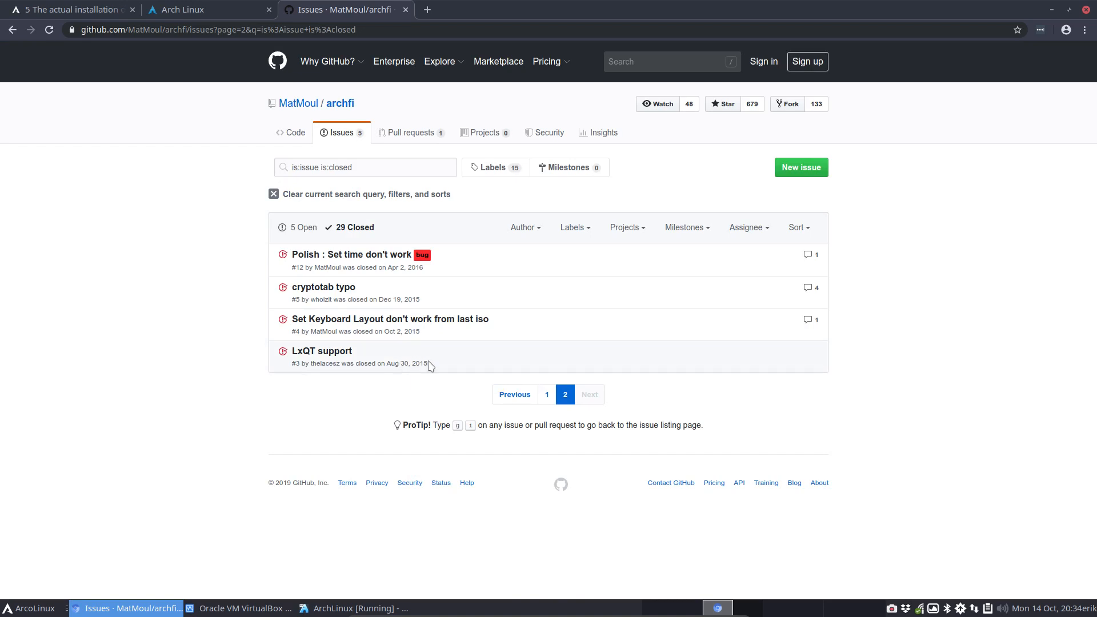
{"action": "left_click_drag", "start_coordinate": [428, 364], "coordinate": [385, 361]}
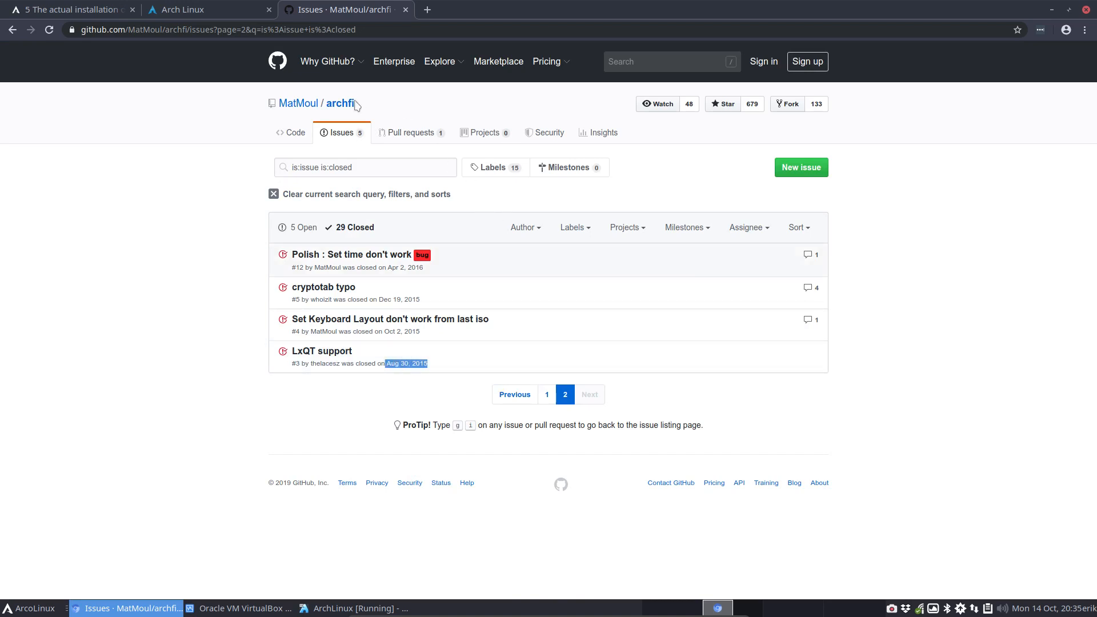
Step: Return to the archfi repository's main page and view its open pull requests
{"action": "left_click", "coordinate": [355, 104]}
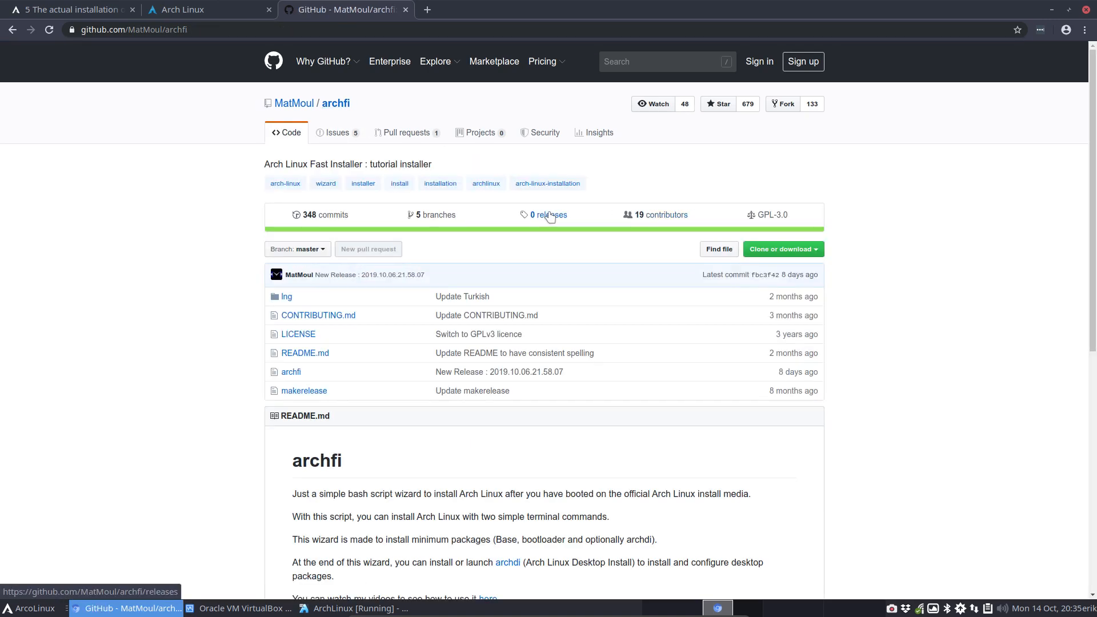
{"action": "left_click", "coordinate": [405, 132]}
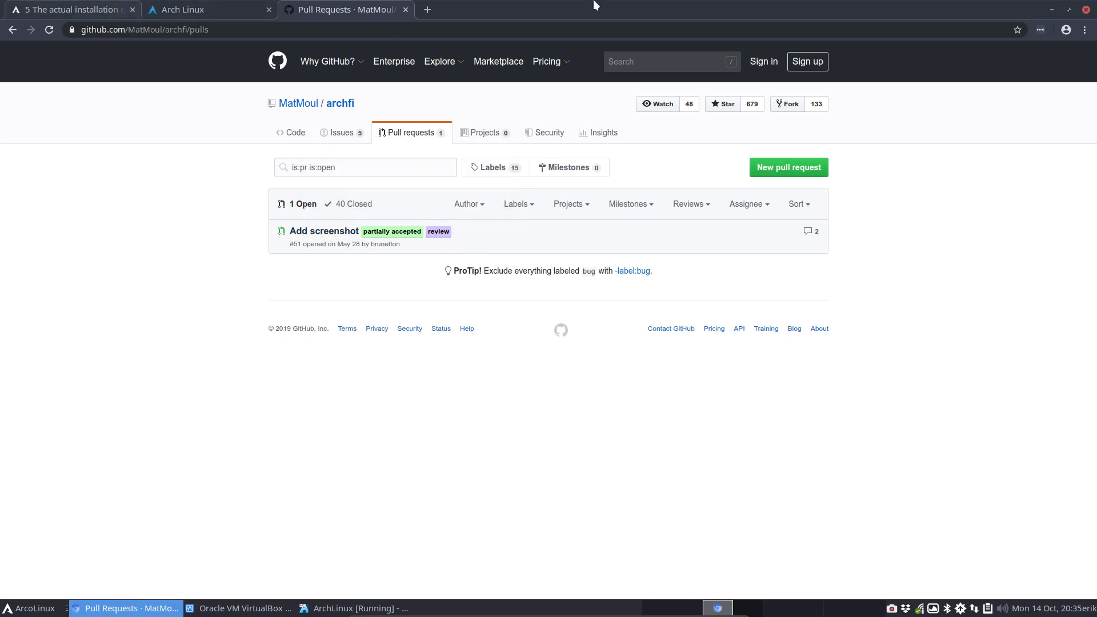
{"action": "left_click_drag", "start_coordinate": [727, 12], "coordinate": [609, 77]}
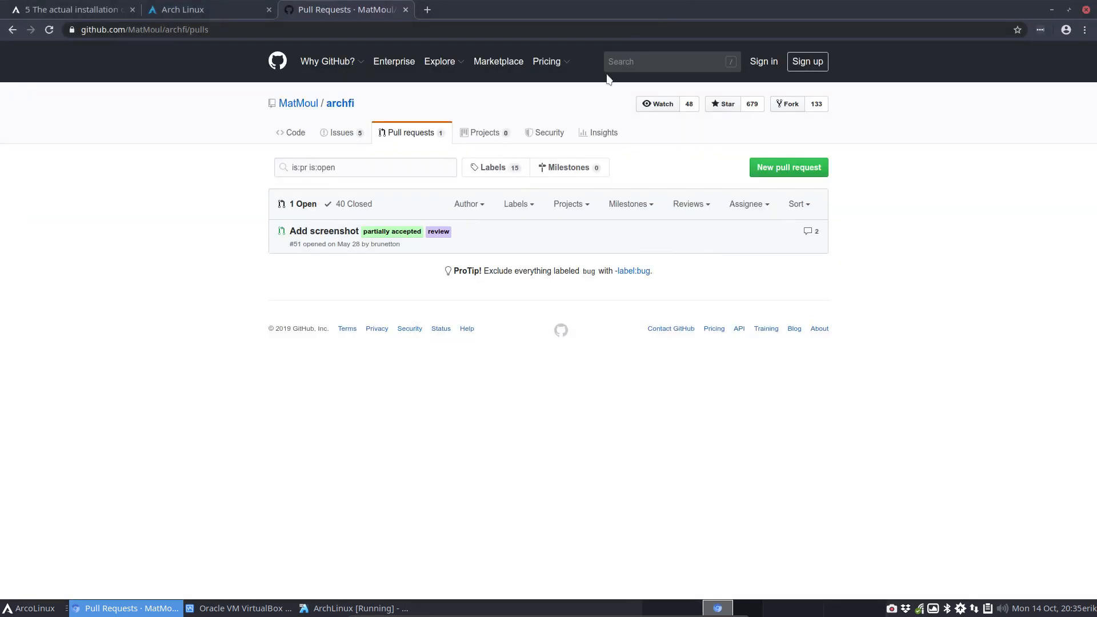
Step: Switch to the ArcoLinuxD installation guide and highlight the arch-chroot /mnt command in its Chroot section
{"action": "left_click", "coordinate": [75, 12]}
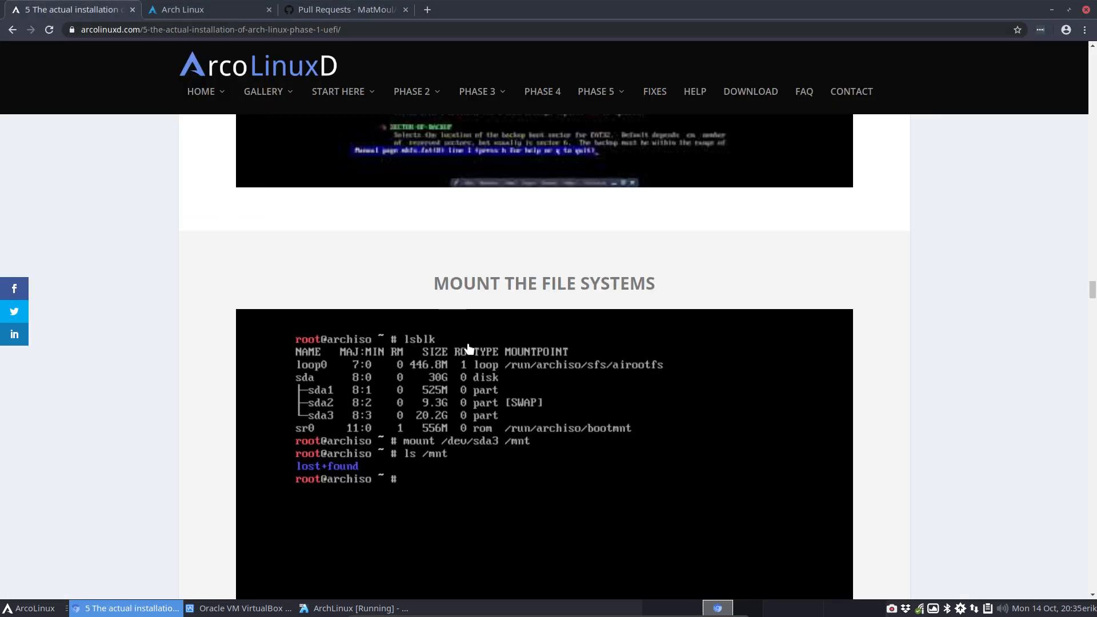
{"action": "scroll", "coordinate": [466, 344], "scroll_direction": "down", "scroll_amount": 15}
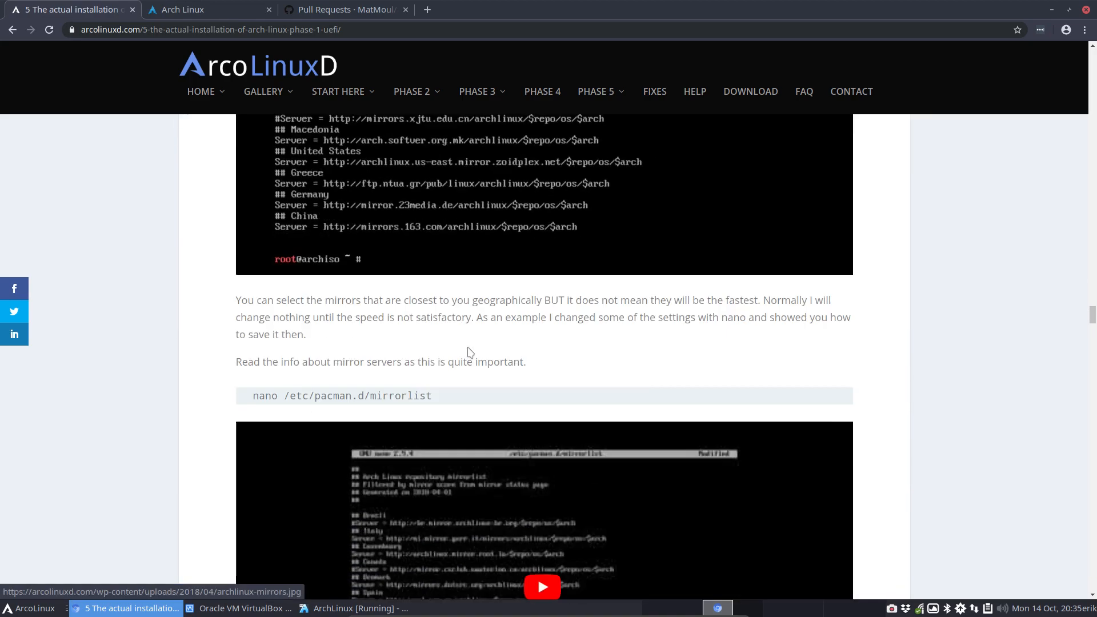
{"action": "scroll", "coordinate": [469, 351], "scroll_direction": "down", "scroll_amount": 20}
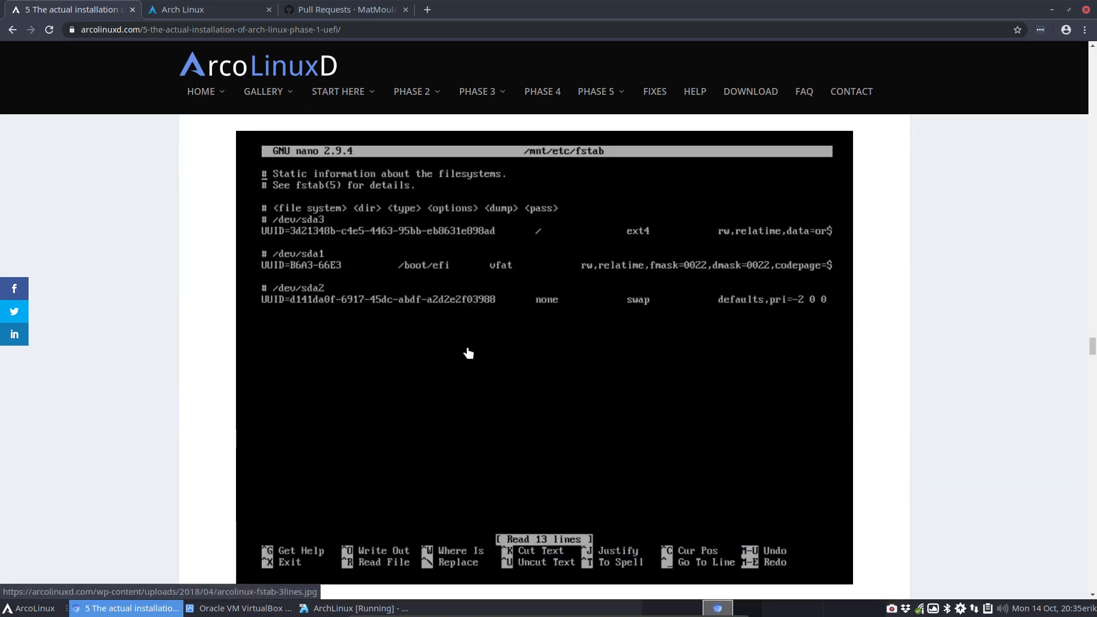
{"action": "scroll", "coordinate": [469, 353], "scroll_direction": "down", "scroll_amount": 15}
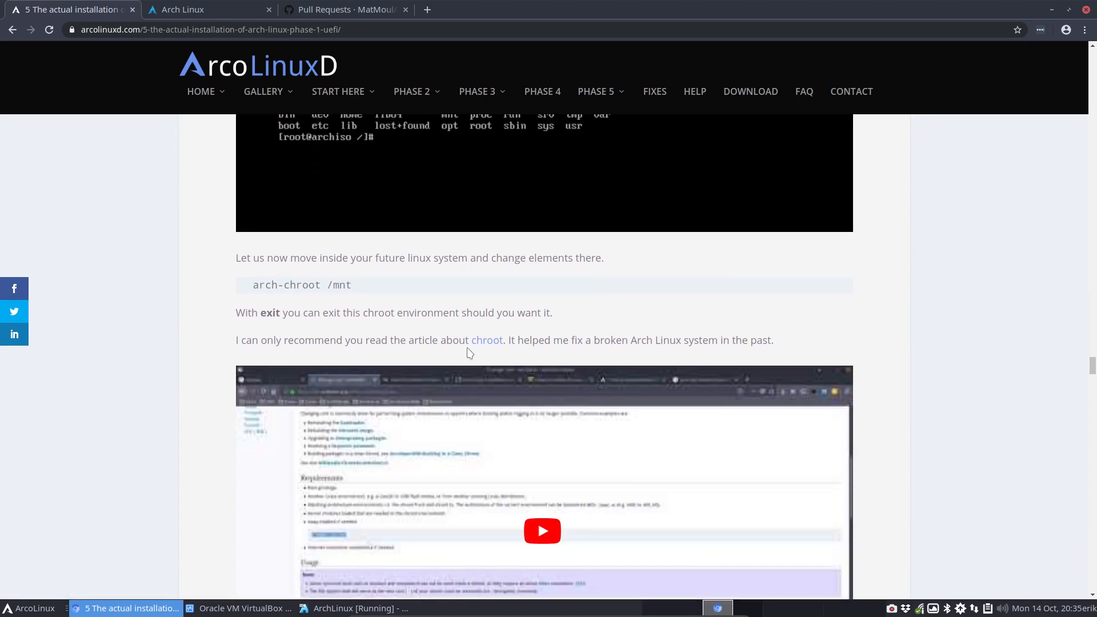
{"action": "scroll", "coordinate": [468, 352], "scroll_direction": "down", "scroll_amount": 1}
{"action": "left_click_drag", "start_coordinate": [362, 254], "coordinate": [247, 254]}
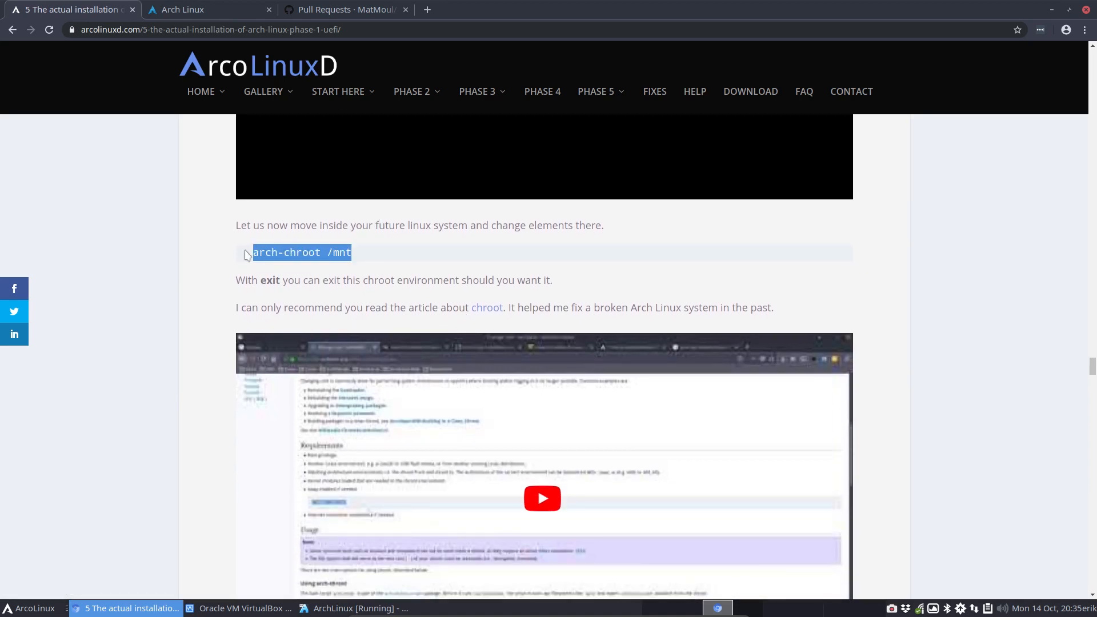
Step: Look through the guide's time zone and locale sections
{"action": "scroll", "coordinate": [412, 295], "scroll_direction": "down", "scroll_amount": 20}
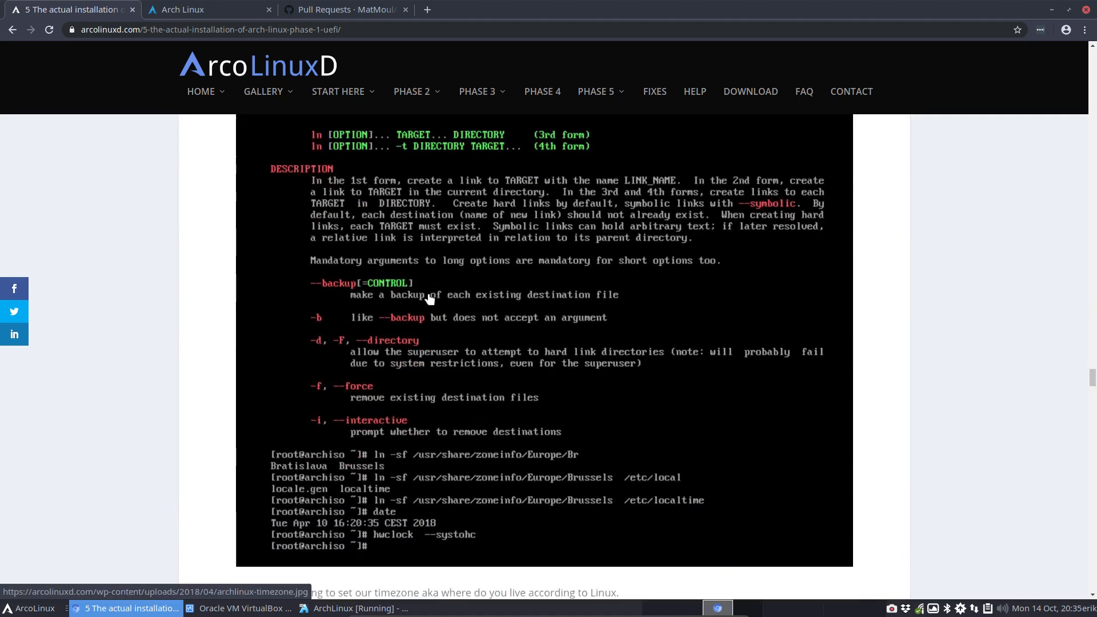
{"action": "scroll", "coordinate": [431, 298], "scroll_direction": "down", "scroll_amount": 8}
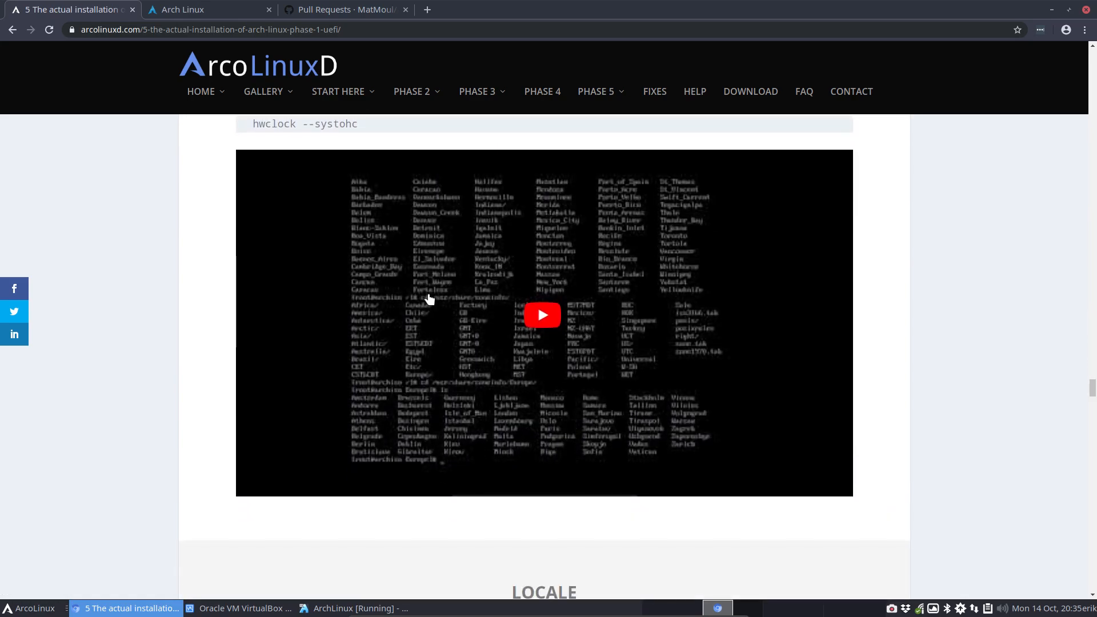
{"action": "scroll", "coordinate": [430, 300], "scroll_direction": "down", "scroll_amount": 15}
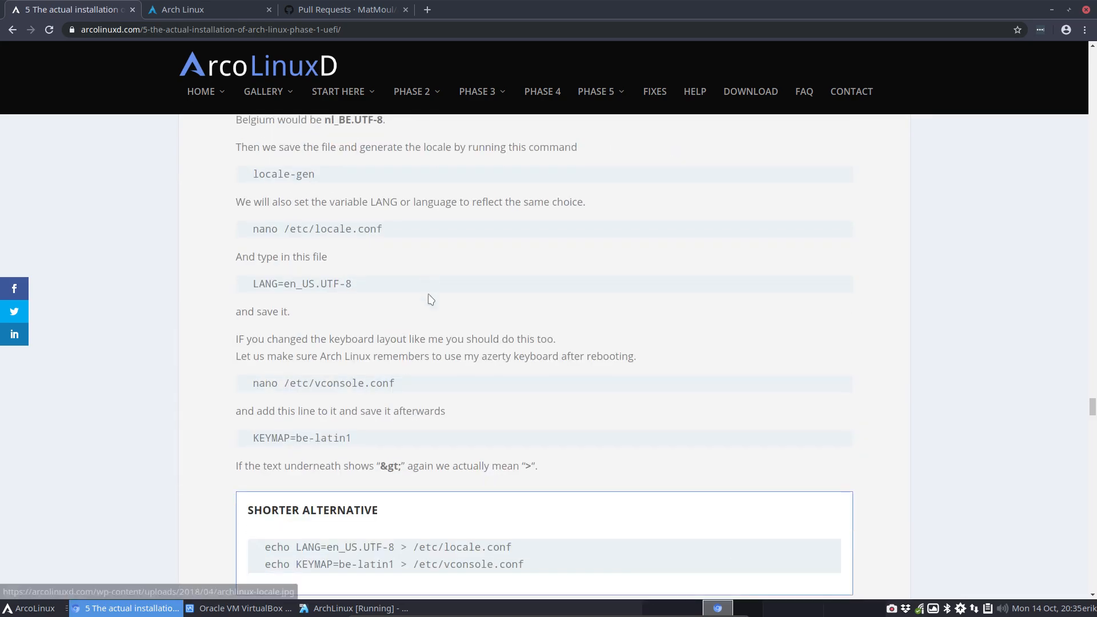
{"action": "scroll", "coordinate": [429, 293], "scroll_direction": "down", "scroll_amount": 15}
{"action": "scroll", "coordinate": [429, 294], "scroll_direction": "up", "scroll_amount": 20}
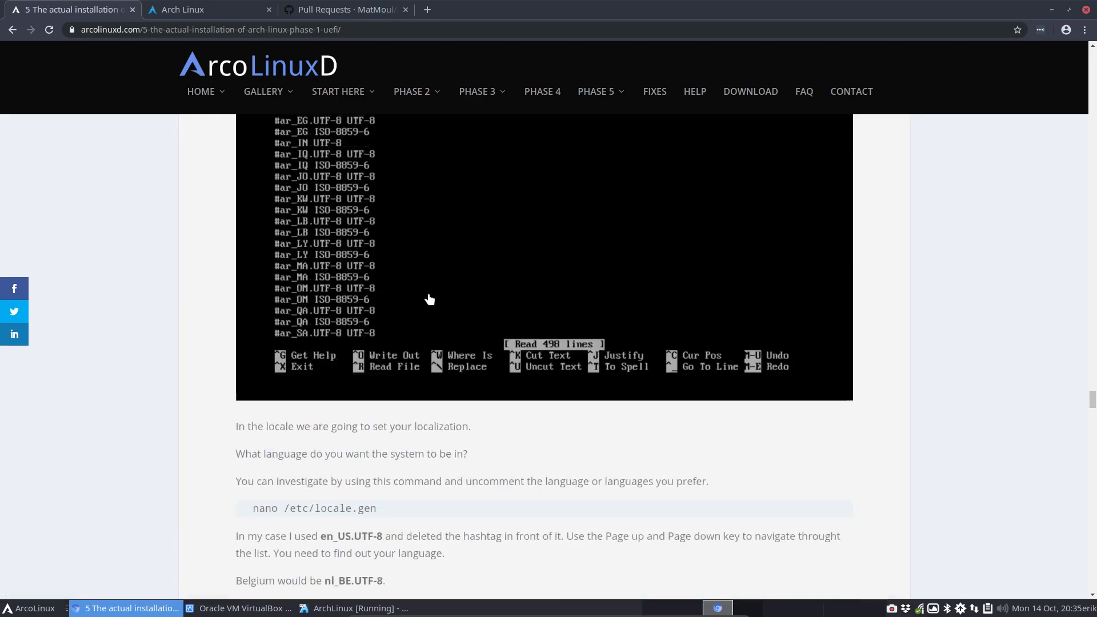
Step: Go back to the guide's pacstrap section and highlight the command pacstrap /mnt base base-devel linux linux-firmware nano and its package names
{"action": "scroll", "coordinate": [431, 299], "scroll_direction": "up", "scroll_amount": 20}
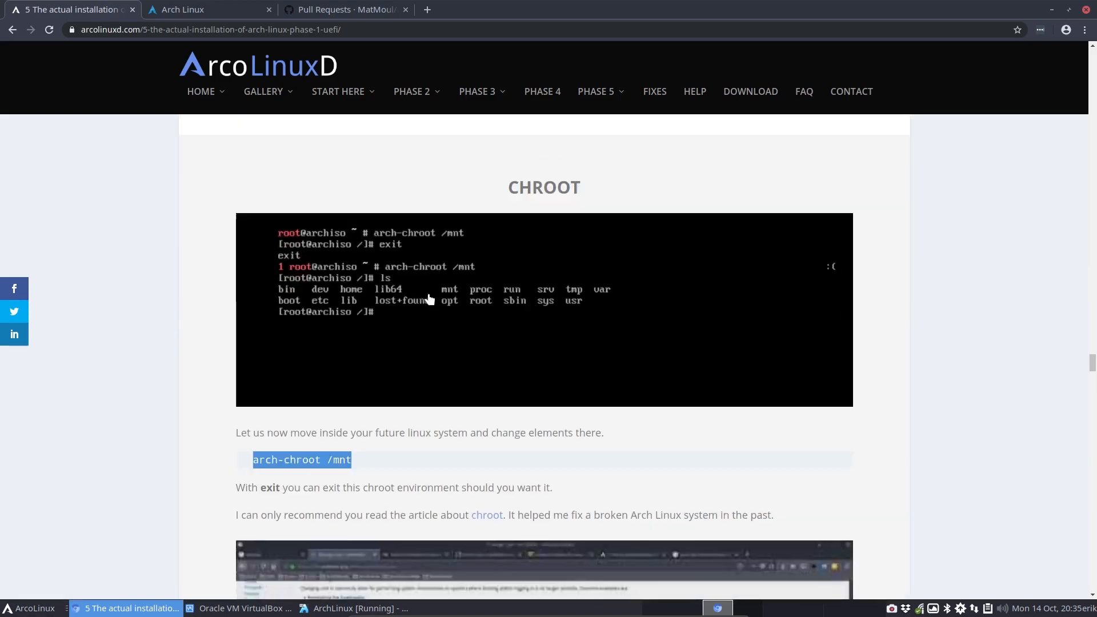
{"action": "scroll", "coordinate": [429, 299], "scroll_direction": "up", "scroll_amount": 10}
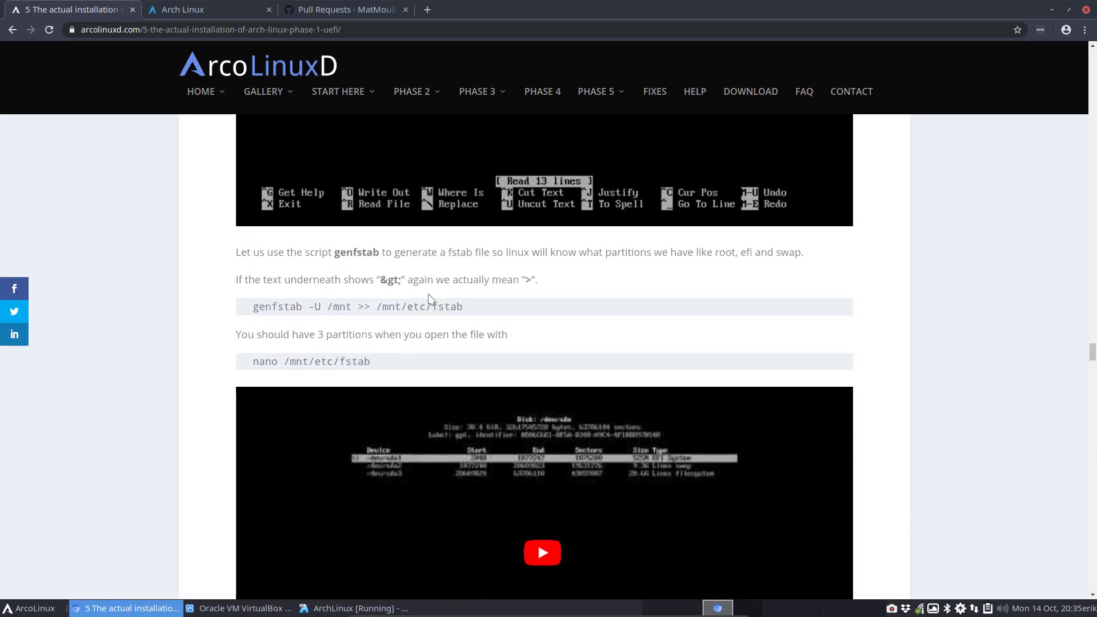
{"action": "scroll", "coordinate": [428, 300], "scroll_direction": "up", "scroll_amount": 15}
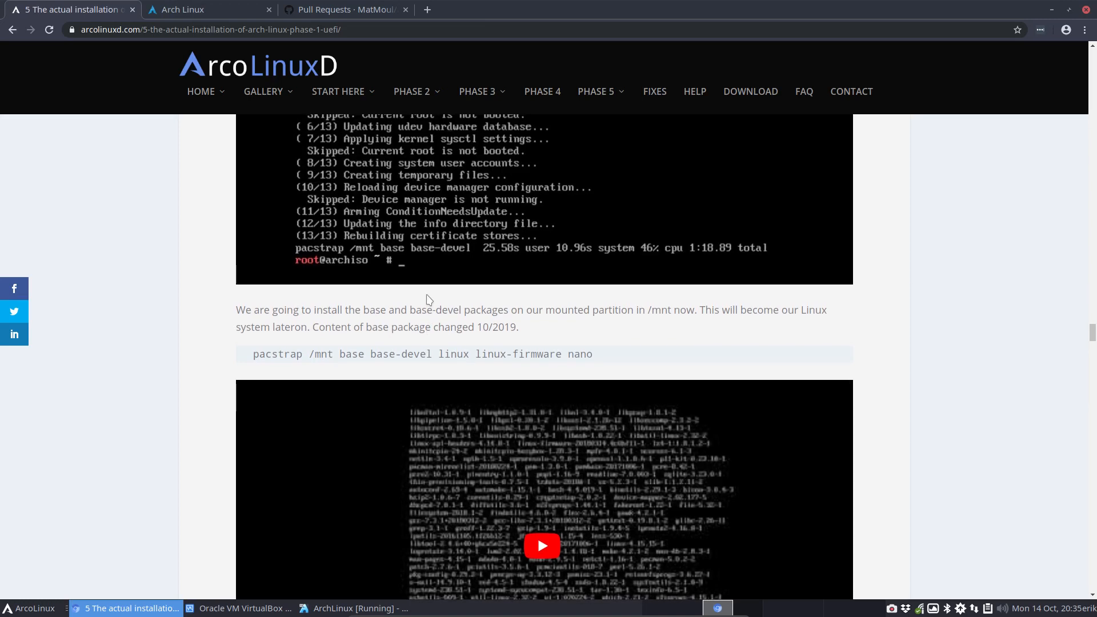
{"action": "left_click_drag", "start_coordinate": [596, 357], "coordinate": [255, 354]}
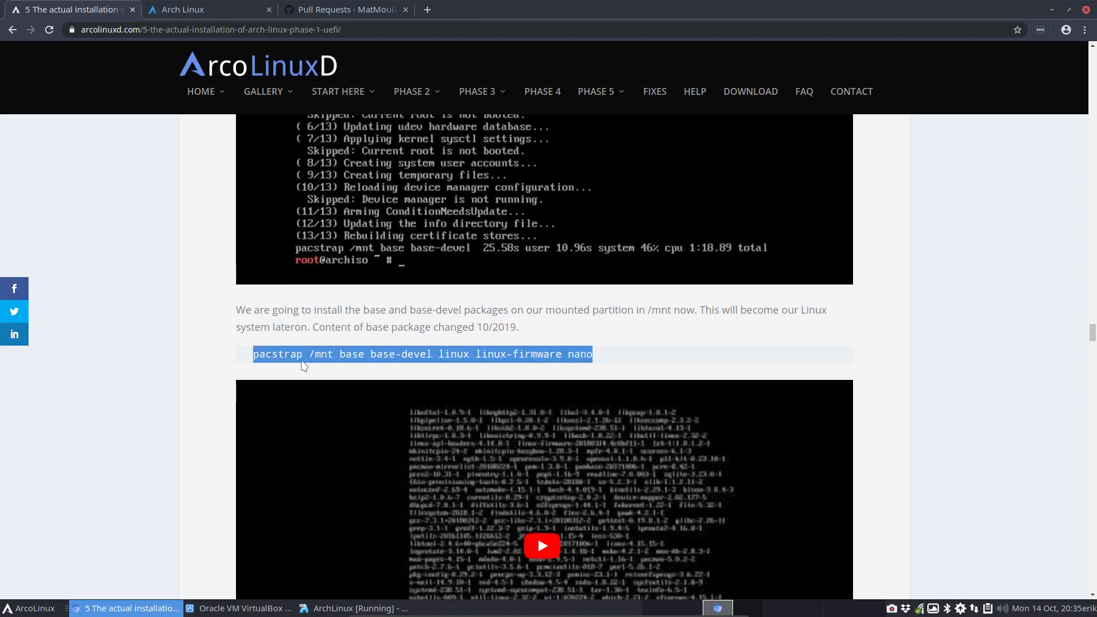
{"action": "double_click", "coordinate": [350, 351]}
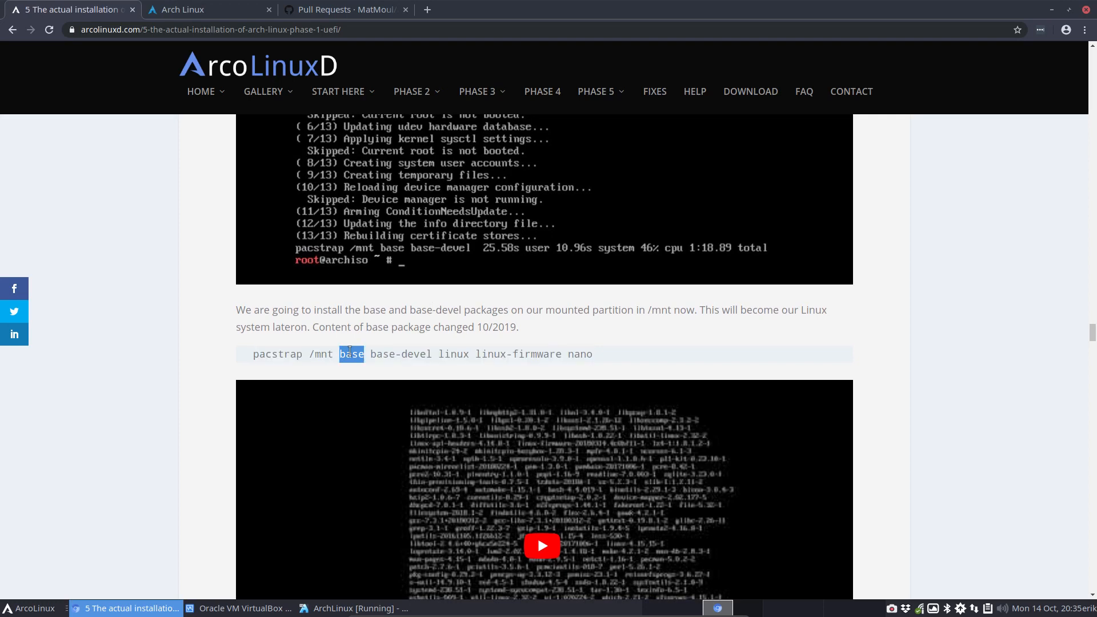
{"action": "double_click", "coordinate": [380, 353]}
{"action": "left_click", "coordinate": [465, 349]}
{"action": "left_click_drag", "start_coordinate": [603, 357], "coordinate": [307, 355]}
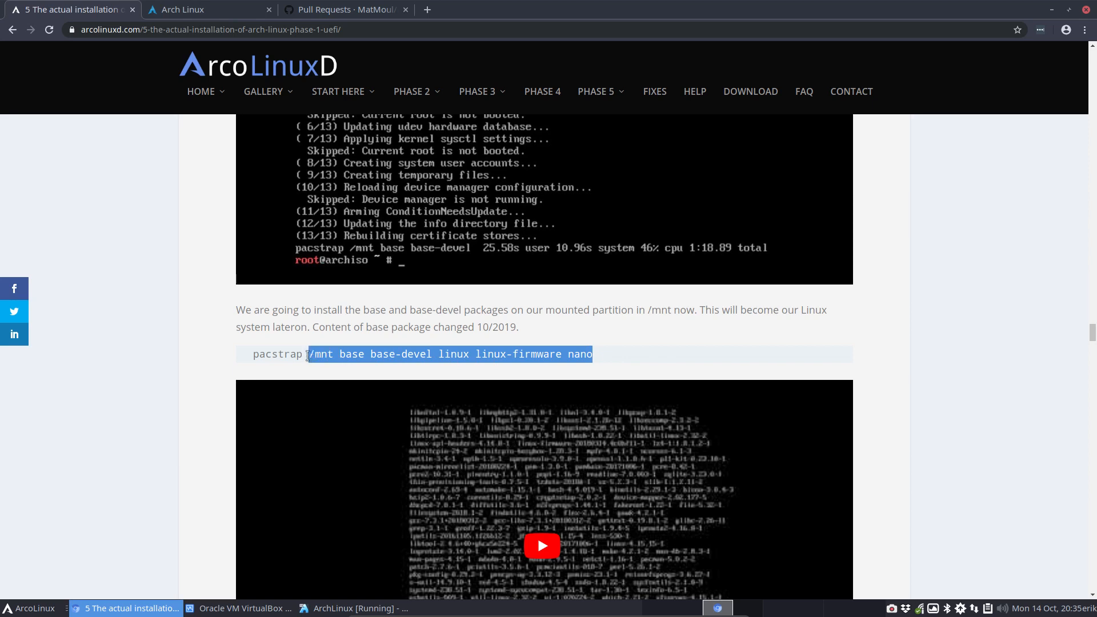
{"action": "left_click", "coordinate": [600, 360]}
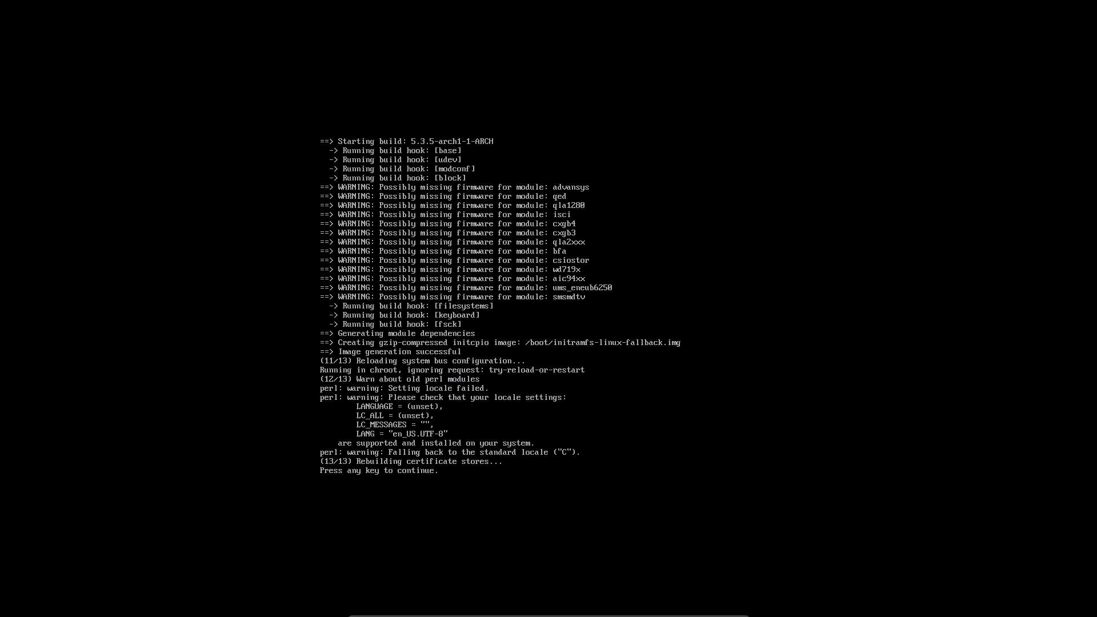
Step: Continue past the finished package installation in the virtual machine and review the guide's genfstab section in the browser
{"action": "key", "text": "Return"}
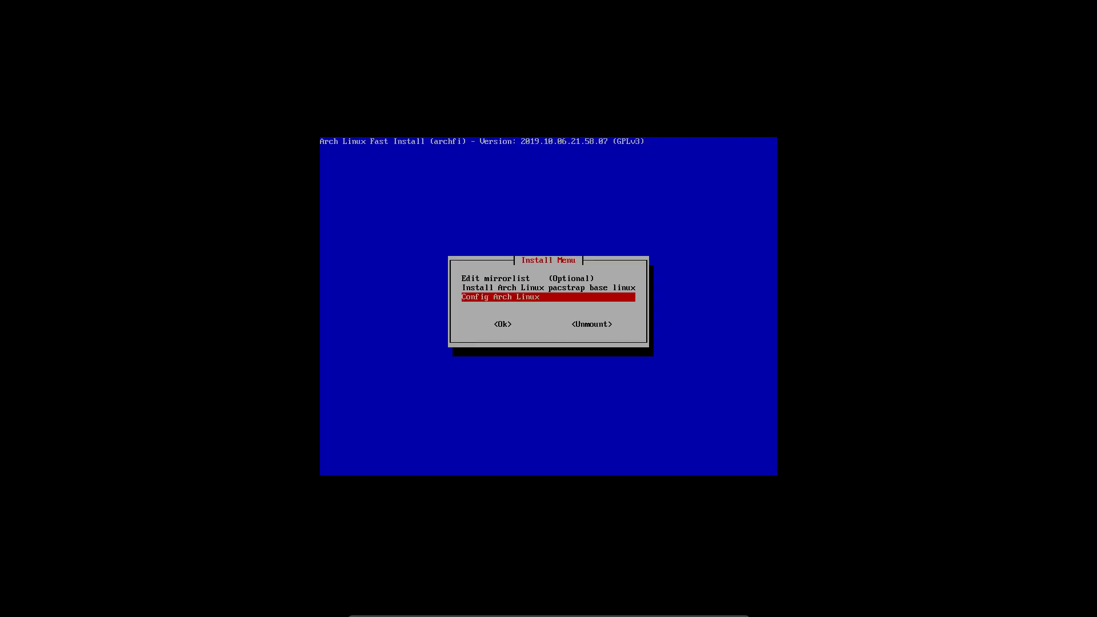
{"action": "key", "text": "Up"}
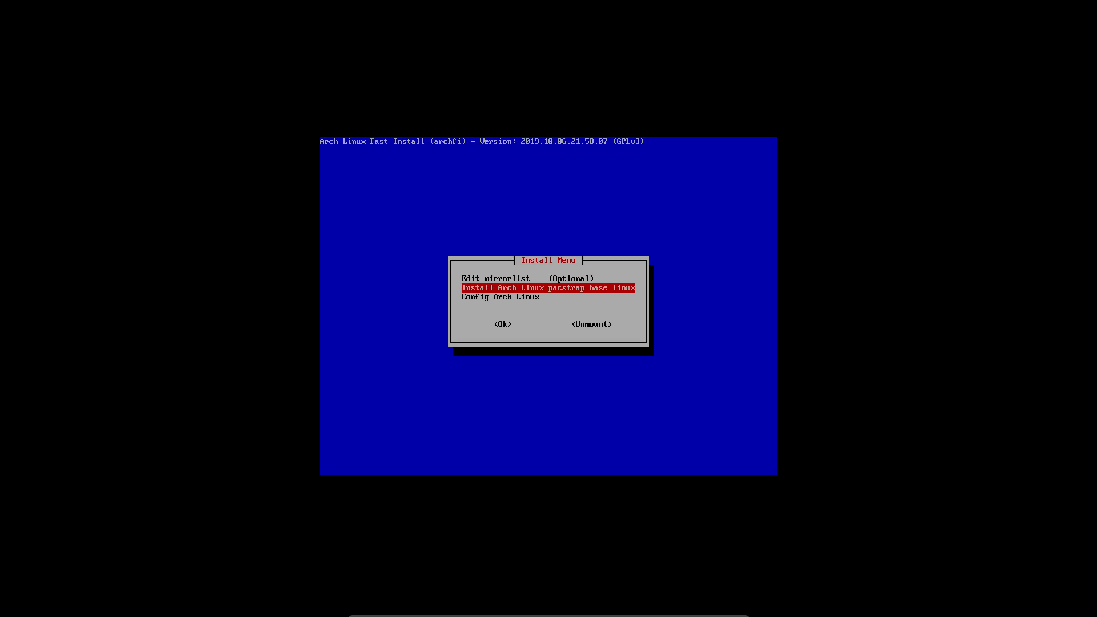
{"action": "left_click_drag", "start_coordinate": [1096, 245], "coordinate": [699, 8]}
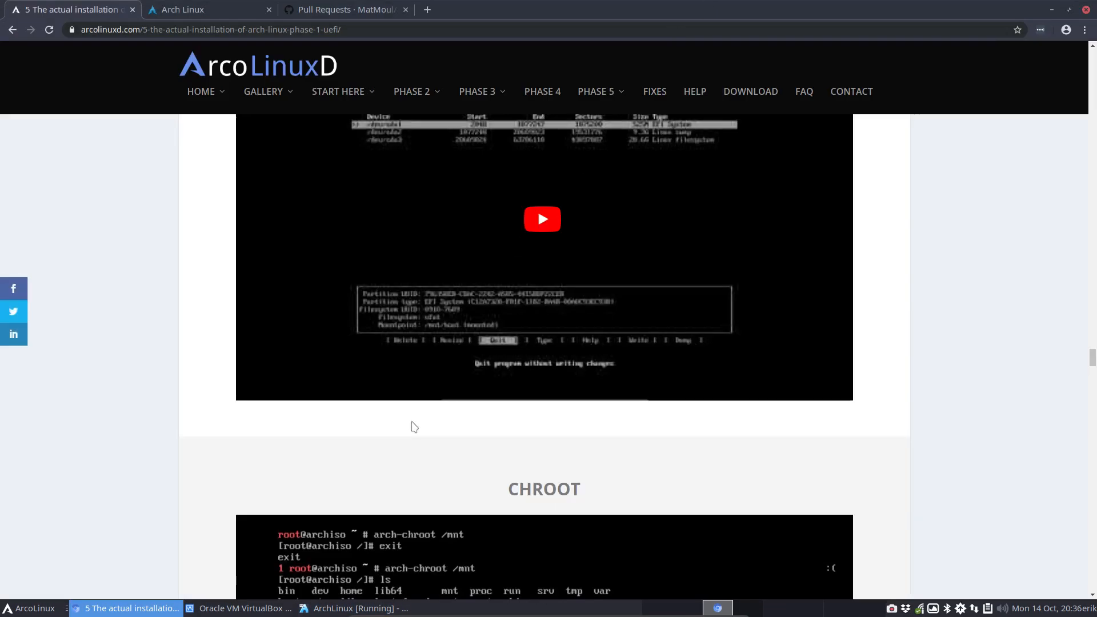
{"action": "scroll", "coordinate": [413, 426], "scroll_direction": "up", "scroll_amount": 6}
{"action": "scroll", "coordinate": [412, 427], "scroll_direction": "up", "scroll_amount": 4}
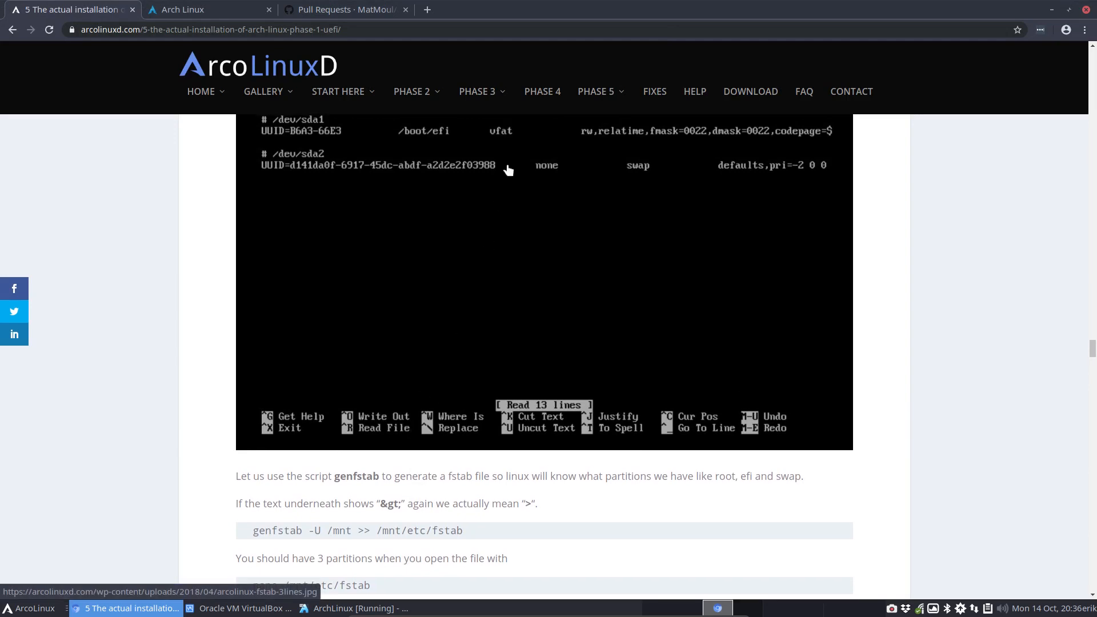
Step: Return to the ArchLinux virtual machine and open the installer's Config Arch Linux menu
{"action": "left_click_drag", "start_coordinate": [550, 10], "coordinate": [1096, 12]}
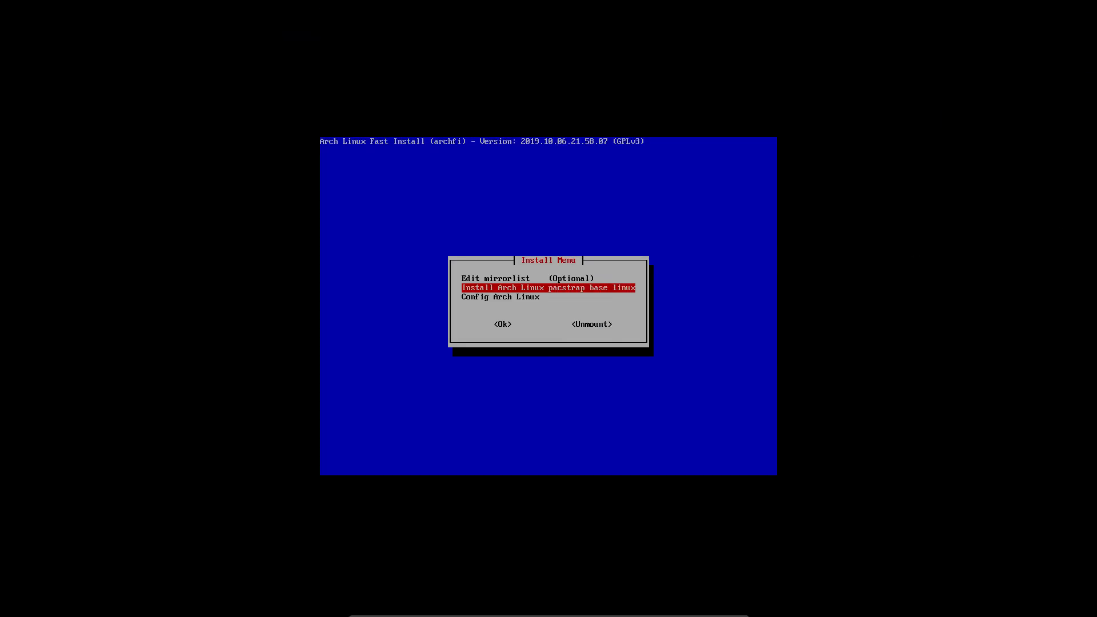
{"action": "key", "text": "Down"}
{"action": "key", "text": "Return"}
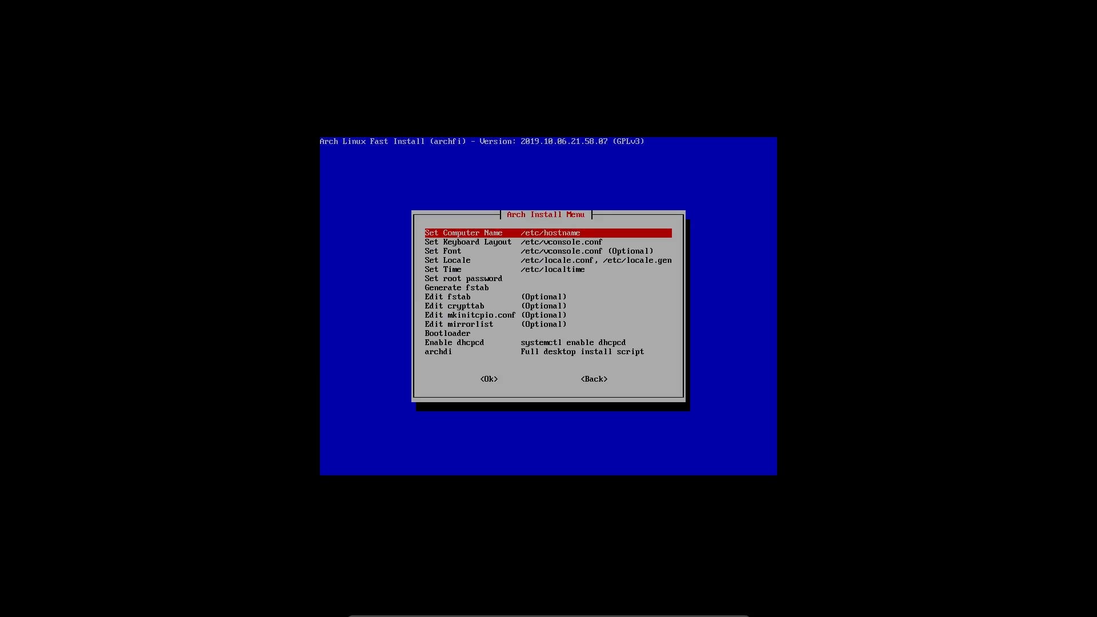
Step: Search the guide in the browser for its Hostname section and read how to name the computer
{"action": "left_click_drag", "start_coordinate": [1096, 51], "coordinate": [600, 1]}
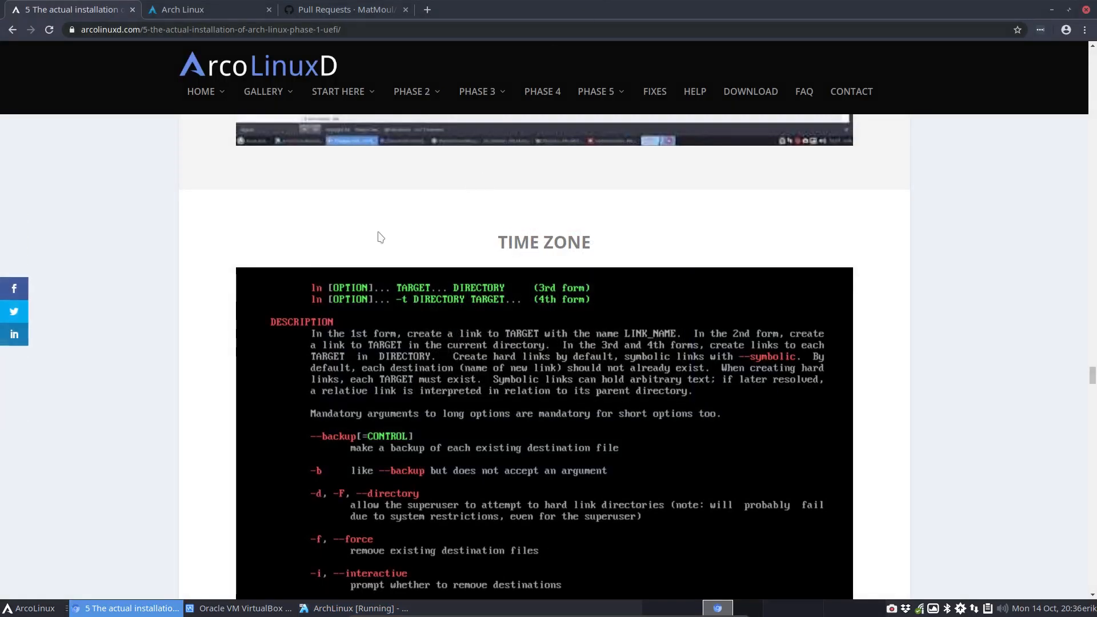
{"action": "scroll", "coordinate": [211, 362], "scroll_direction": "down", "scroll_amount": 10}
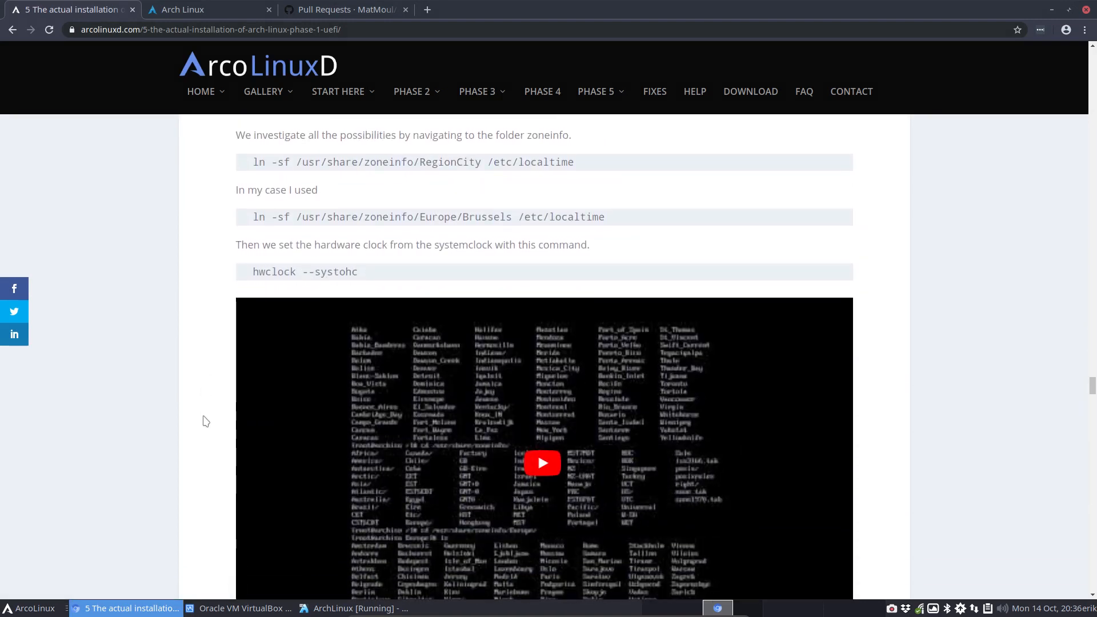
{"action": "key", "text": "ctrl+f"}
{"action": "type", "text": "hostanm"}
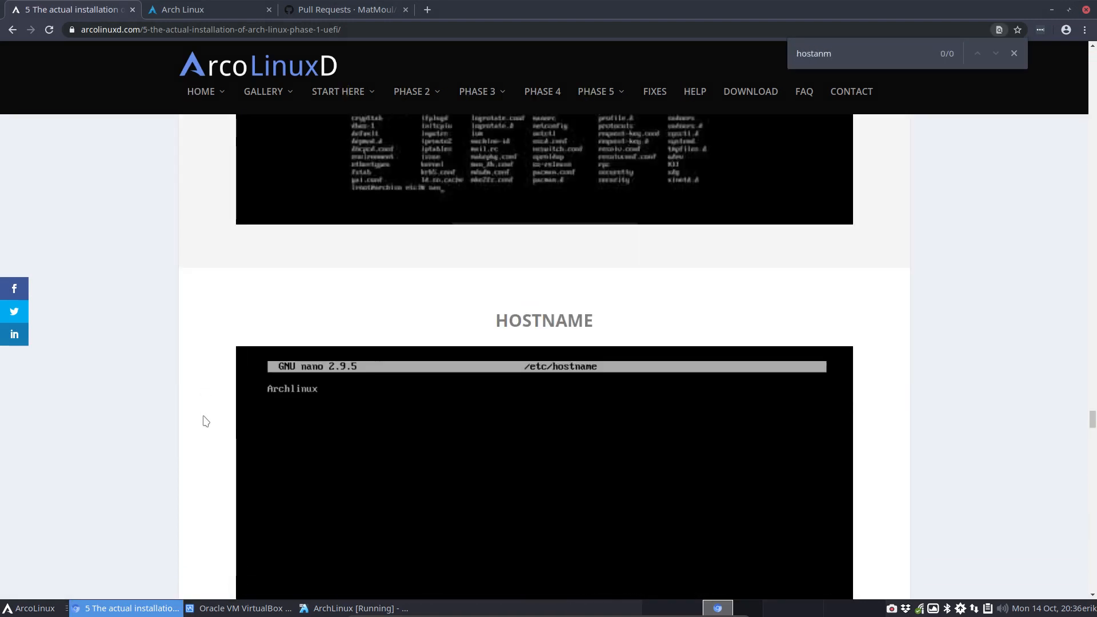
{"action": "scroll", "coordinate": [498, 331], "scroll_direction": "down", "scroll_amount": 7}
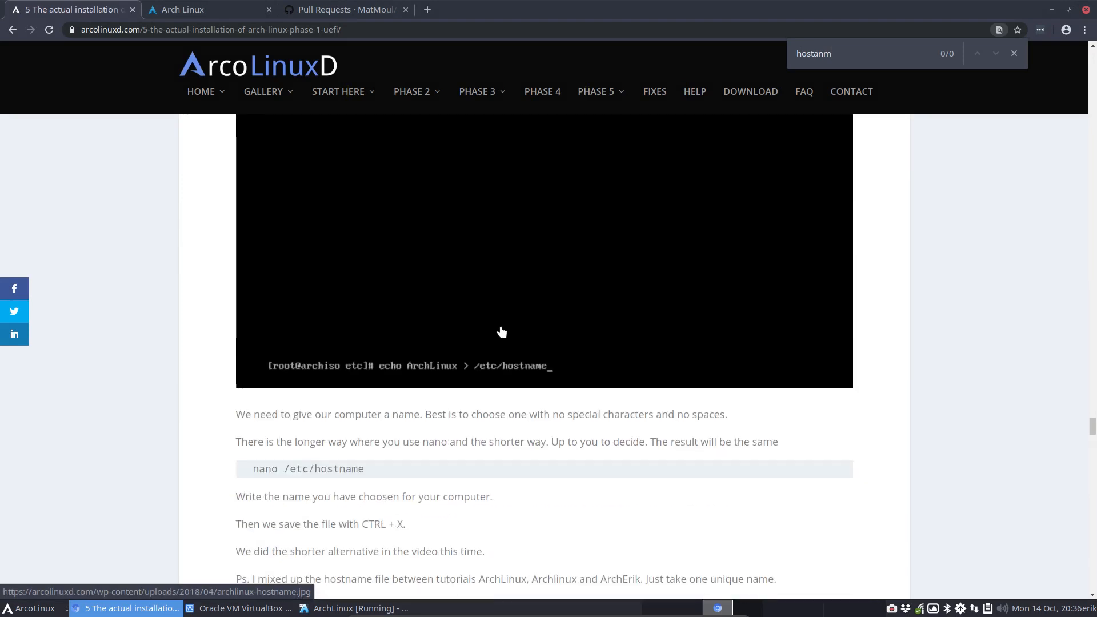
Step: Return from the guide to the ArchLinux virtual machine and set the computer name to archlinux
{"action": "scroll", "coordinate": [501, 331], "scroll_direction": "down", "scroll_amount": 20}
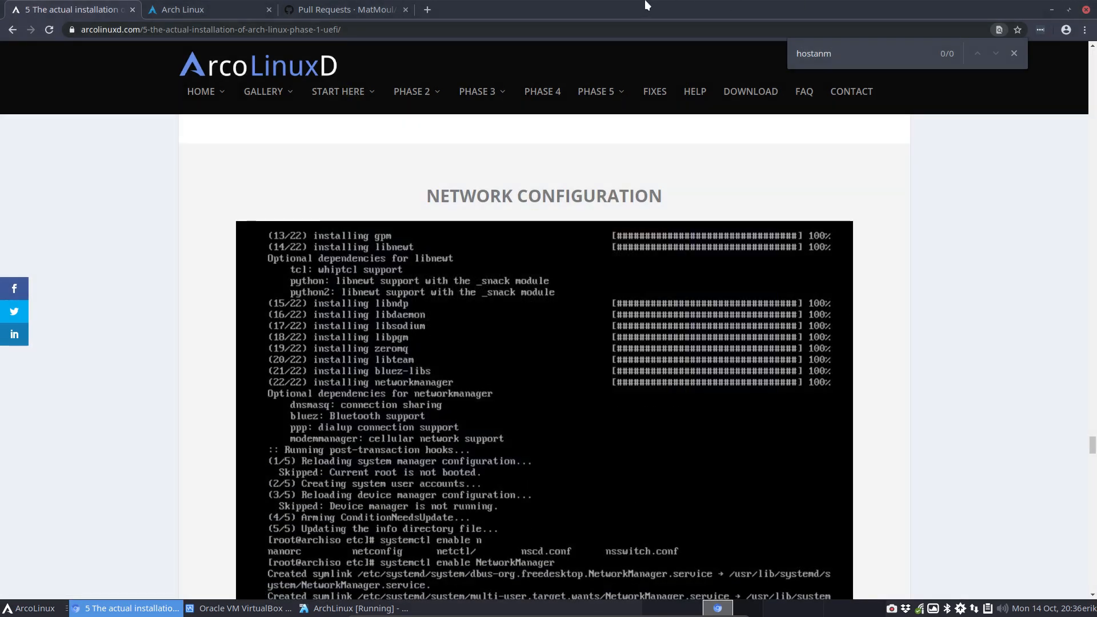
{"action": "left_click_drag", "start_coordinate": [626, 5], "coordinate": [1096, 32]}
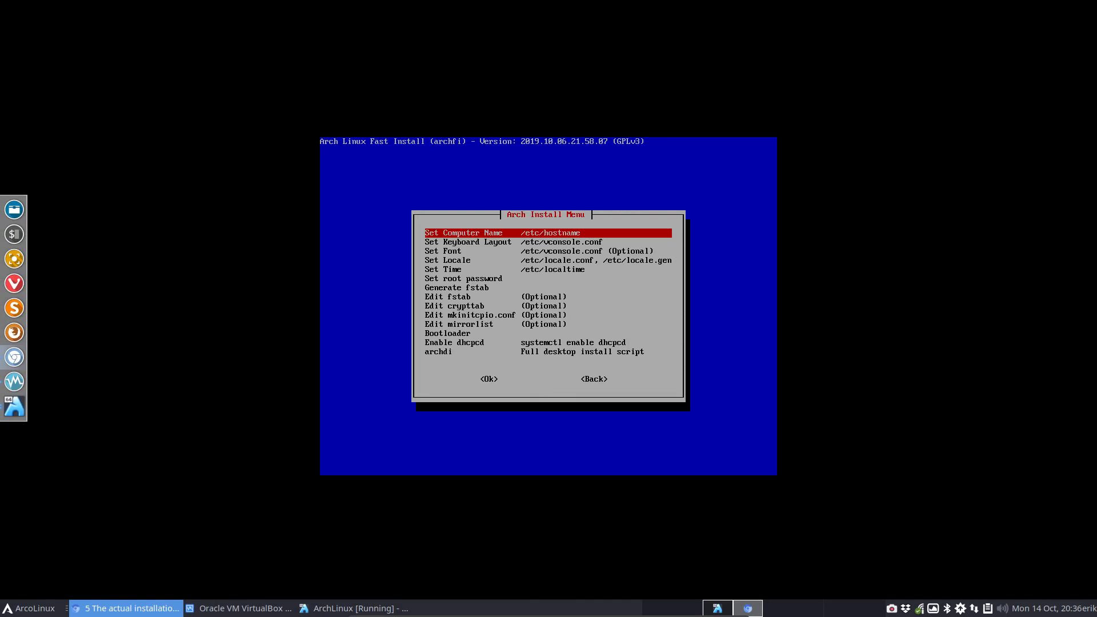
{"action": "key", "text": "alt+Tab"}
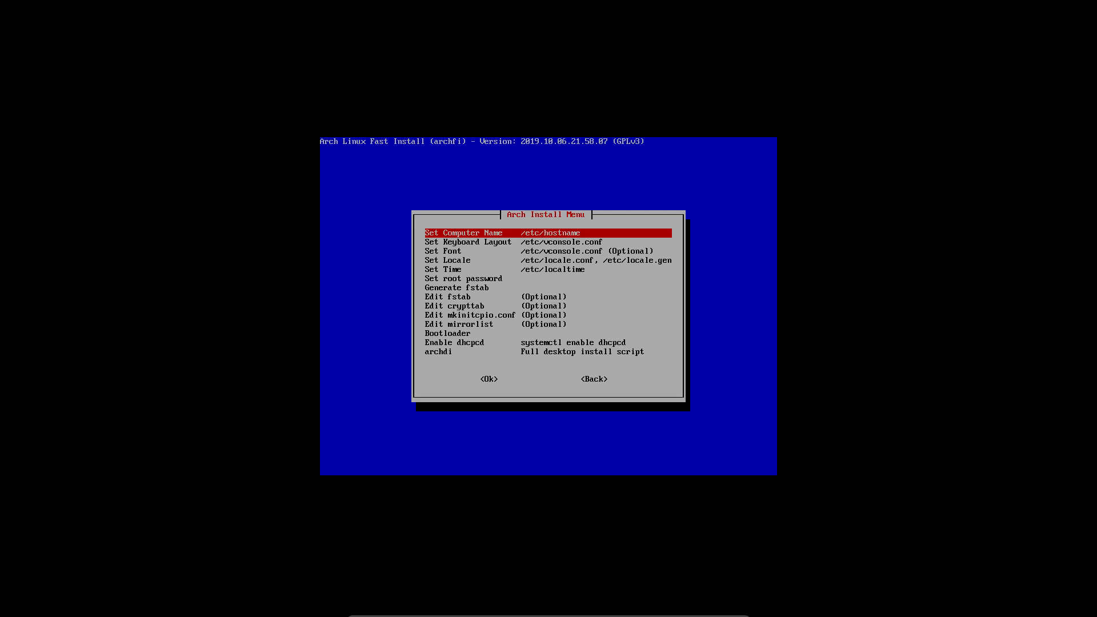
{"action": "key", "text": "Return"}
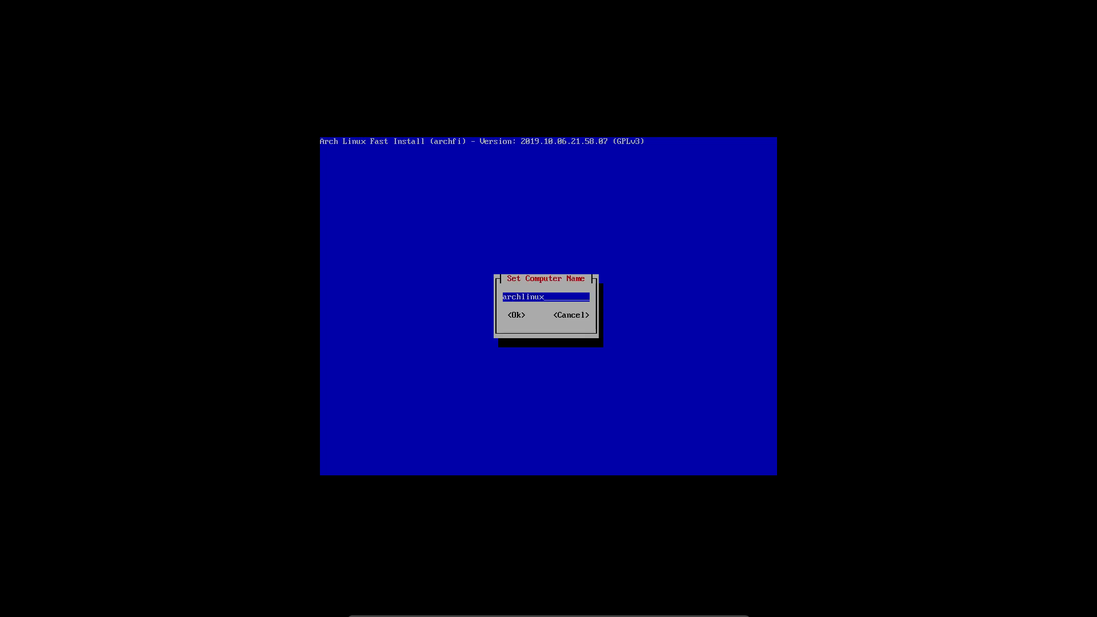
{"action": "key", "text": "Return"}
{"action": "key", "text": "Return"}
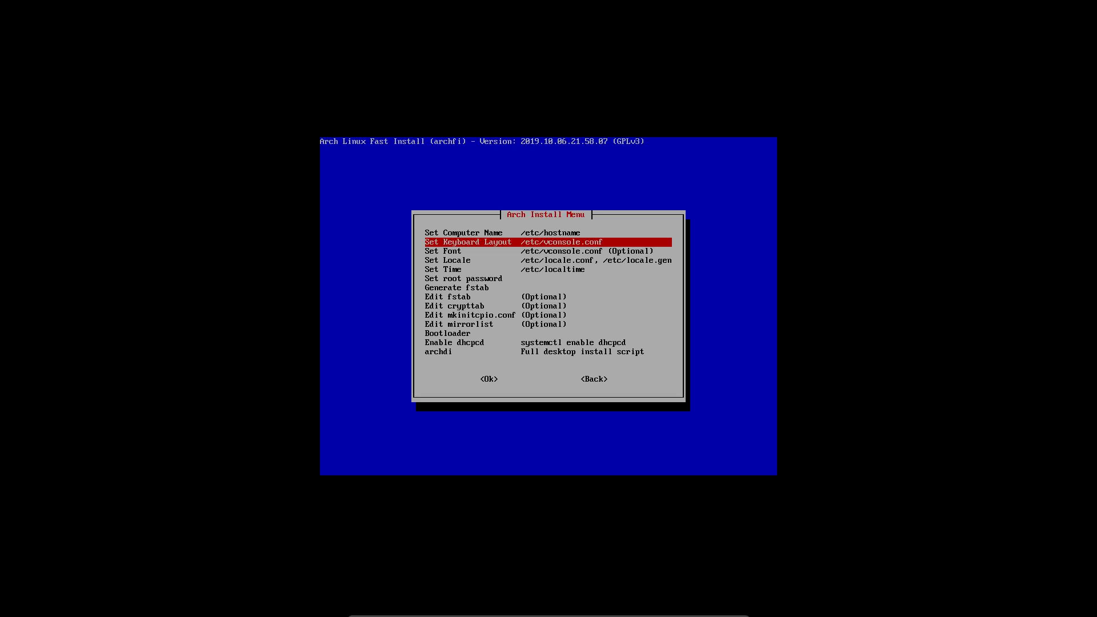
Step: Set the installed system's keyboard layout to be-latin1 in /etc/vconsole.conf
{"action": "key", "text": "Return"}
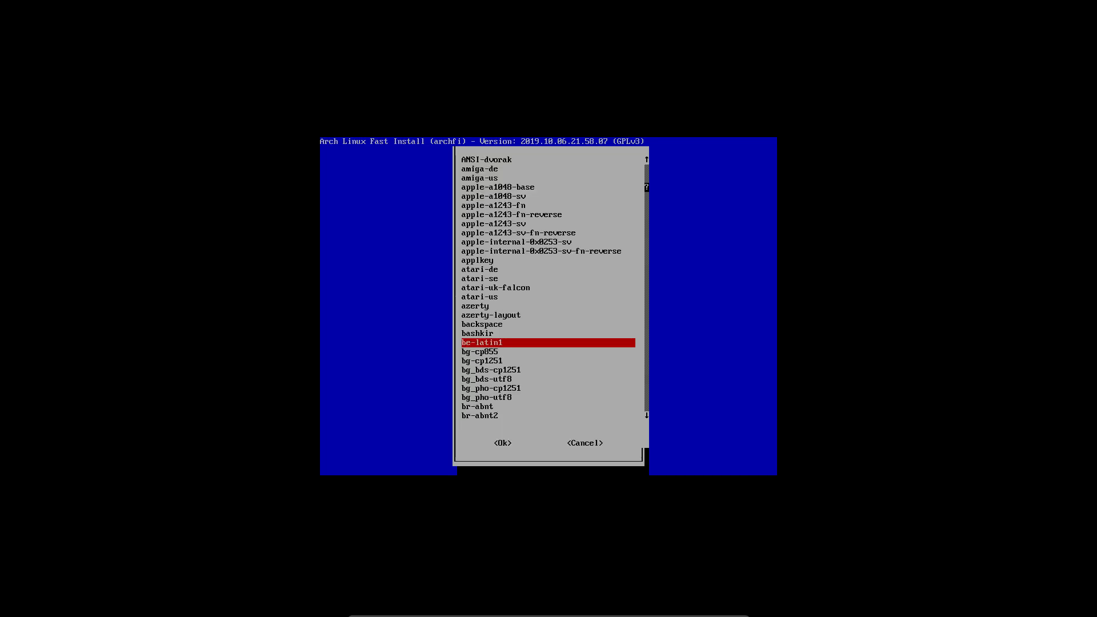
{"action": "key", "text": "Return"}
{"action": "key", "text": "Return"}
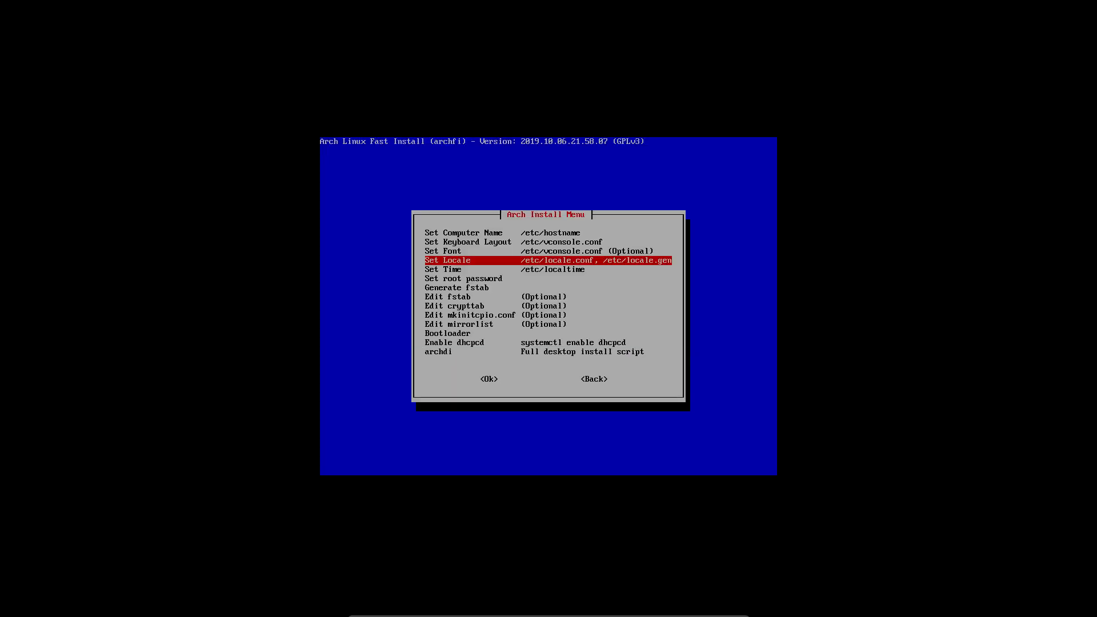
Step: Set the system locale to en_US and generate it
{"action": "key", "text": "Return"}
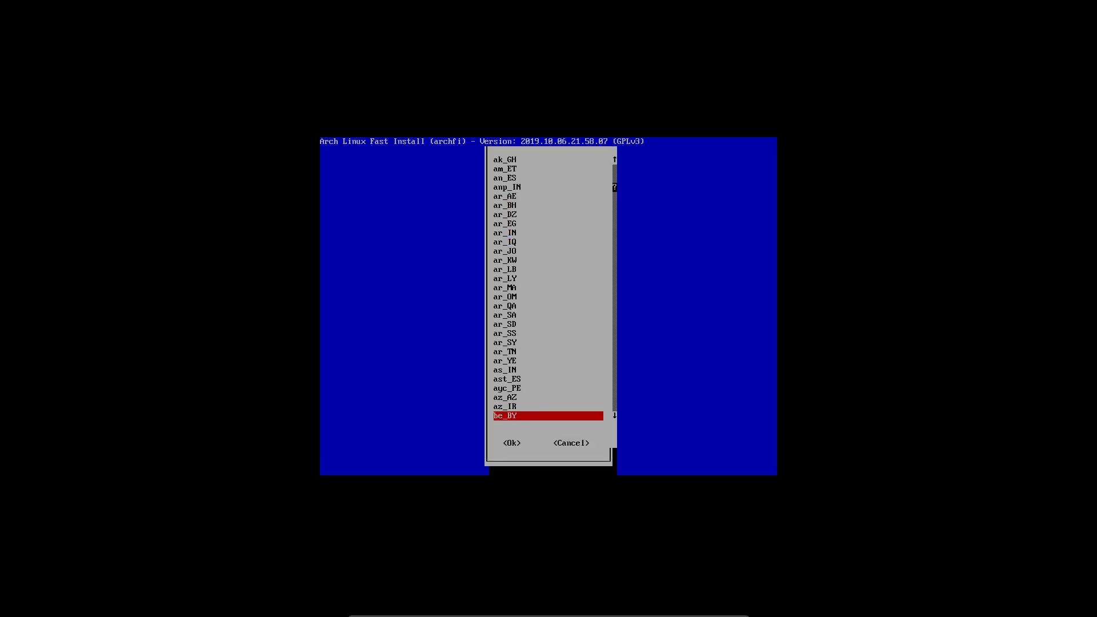
{"action": "key", "text": "Page_Down"}
{"action": "key", "text": "Page_Down"}
{"action": "key", "text": "Page_Down"}
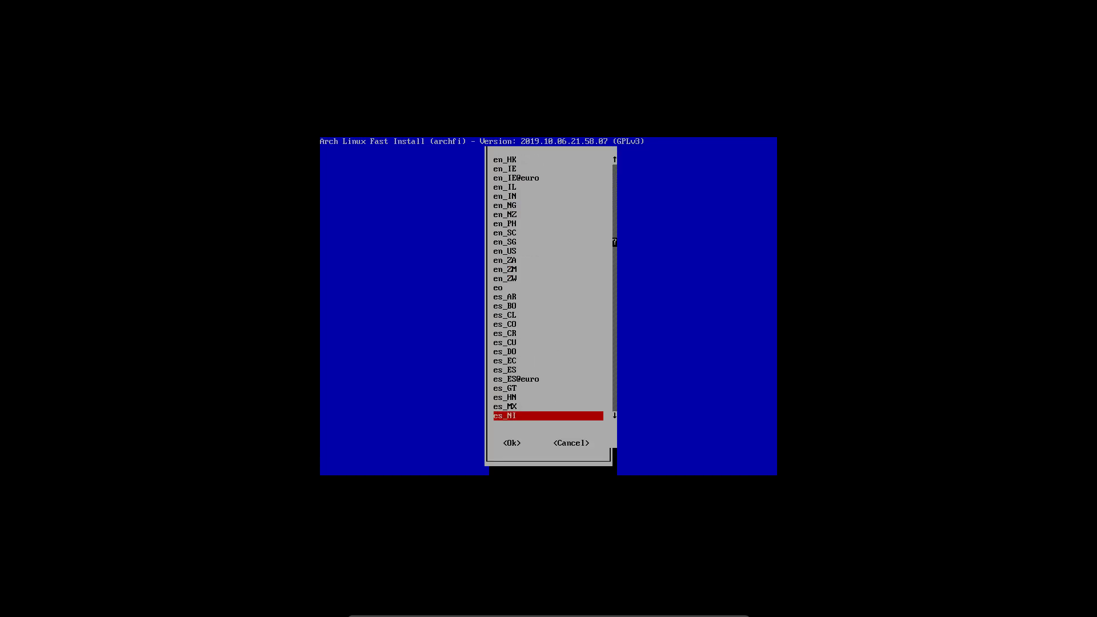
{"action": "key", "text": "Up"}
{"action": "key", "text": "Up"}
{"action": "key", "text": "Up"}
{"action": "key", "text": "Up"}
{"action": "key", "text": "Up"}
{"action": "key", "text": "Up"}
{"action": "key", "text": "Up"}
{"action": "key", "text": "Up"}
{"action": "key", "text": "Up"}
{"action": "key", "text": "Up"}
{"action": "key", "text": "Up"}
{"action": "key", "text": "Up"}
{"action": "key", "text": "Up"}
{"action": "key", "text": "Up"}
{"action": "key", "text": "Up"}
{"action": "key", "text": "Up"}
{"action": "key", "text": "Up"}
{"action": "key", "text": "Up"}
{"action": "key", "text": "Up"}
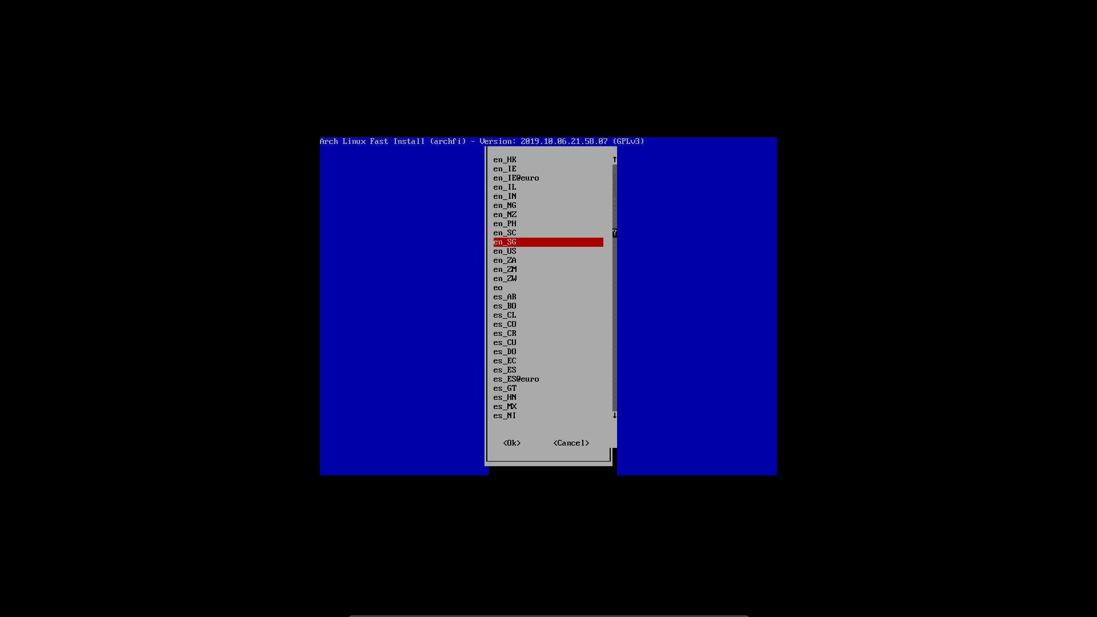
{"action": "key", "text": "Down"}
{"action": "key", "text": "Return"}
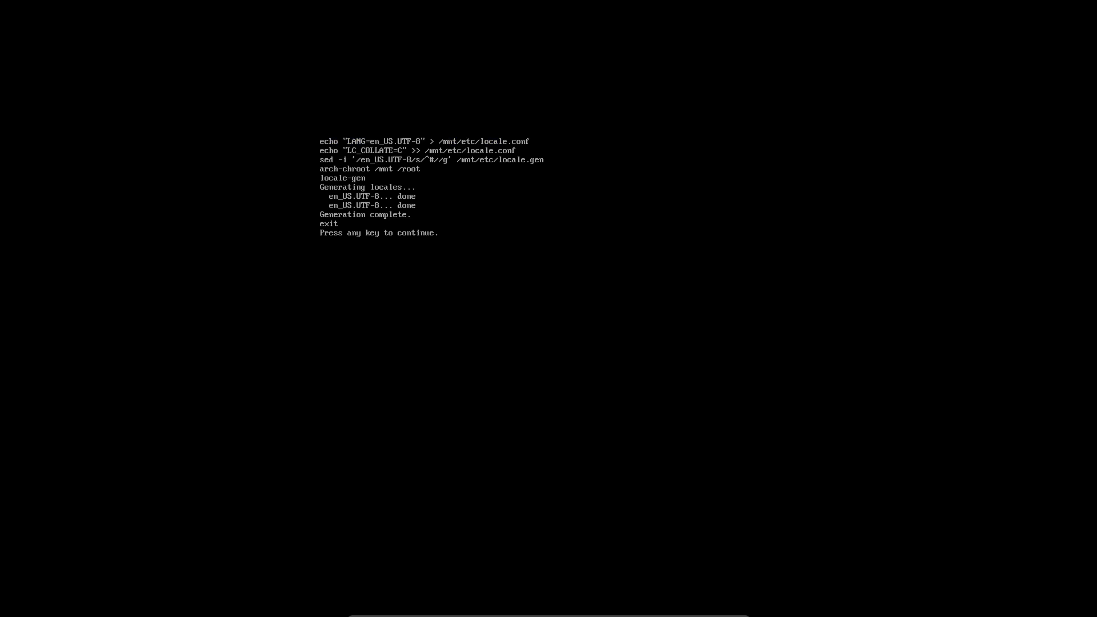
{"action": "key", "text": "Return"}
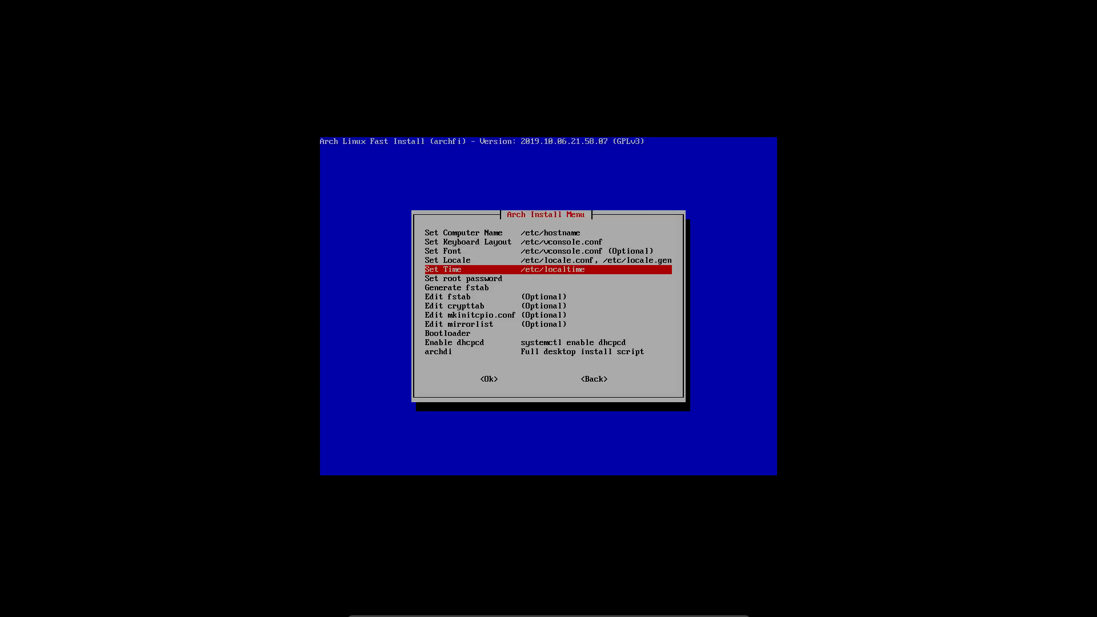
Step: Set the time zone to Europe/Brussels and sync the hardware clock as UTC
{"action": "key", "text": "Return"}
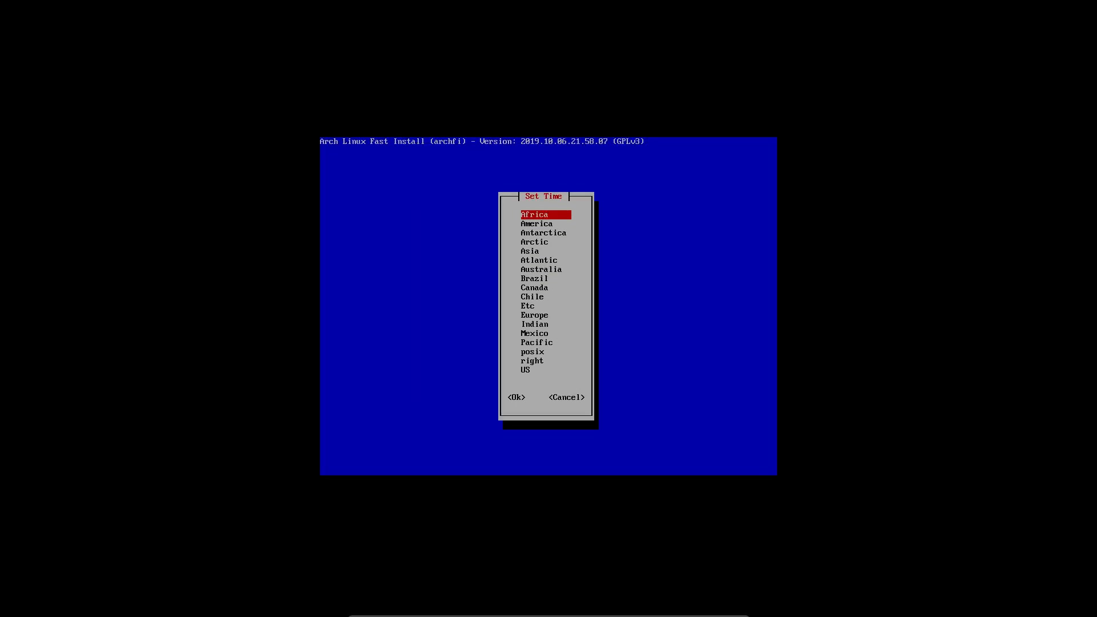
{"action": "key", "text": "Down"}
{"action": "key", "text": "Down"}
{"action": "key", "text": "Down"}
{"action": "key", "text": "Down"}
{"action": "key", "text": "Down"}
{"action": "key", "text": "Down"}
{"action": "key", "text": "Down"}
{"action": "key", "text": "Down"}
{"action": "key", "text": "Down"}
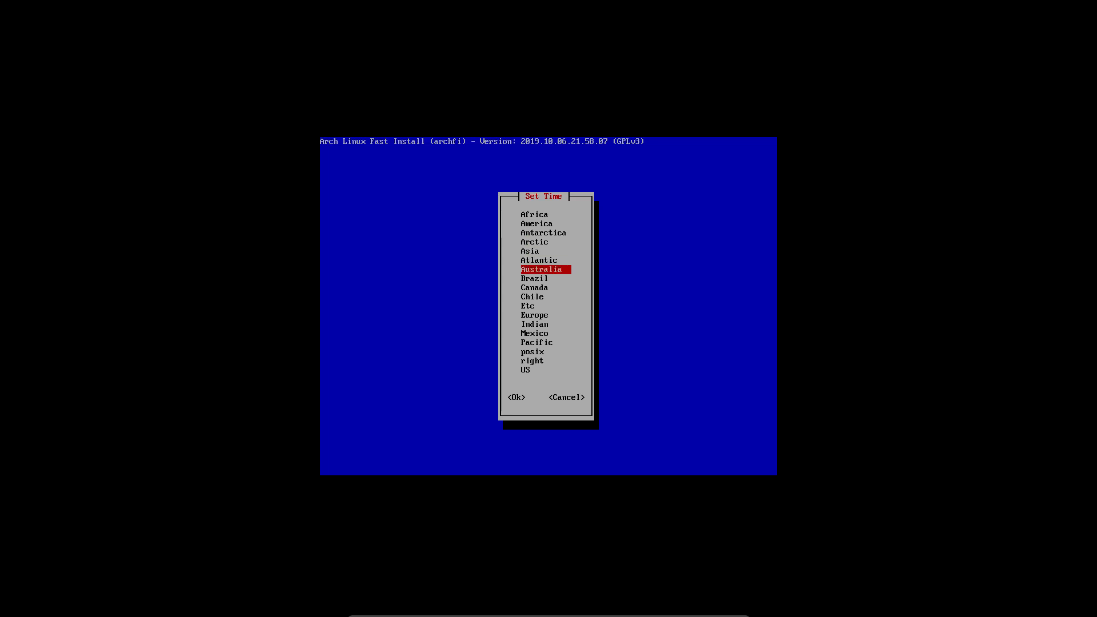
{"action": "key", "text": "Down"}
{"action": "key", "text": "Down"}
{"action": "key", "text": "Return"}
{"action": "key", "text": "Down"}
{"action": "key", "text": "Down"}
{"action": "key", "text": "Down"}
{"action": "key", "text": "Down"}
{"action": "key", "text": "Down"}
{"action": "key", "text": "Down"}
{"action": "key", "text": "Down"}
{"action": "key", "text": "Down"}
{"action": "key", "text": "Down"}
{"action": "key", "text": "Down"}
{"action": "key", "text": "Down"}
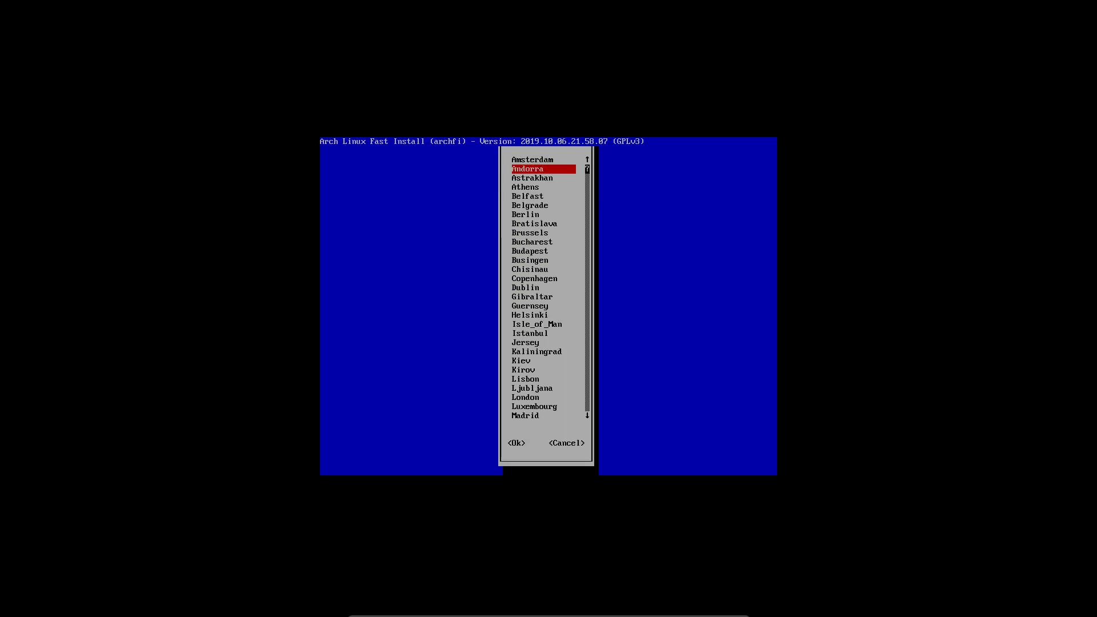
{"action": "key", "text": "Up"}
{"action": "key", "text": "Up"}
{"action": "key", "text": "Up"}
{"action": "key", "text": "Return"}
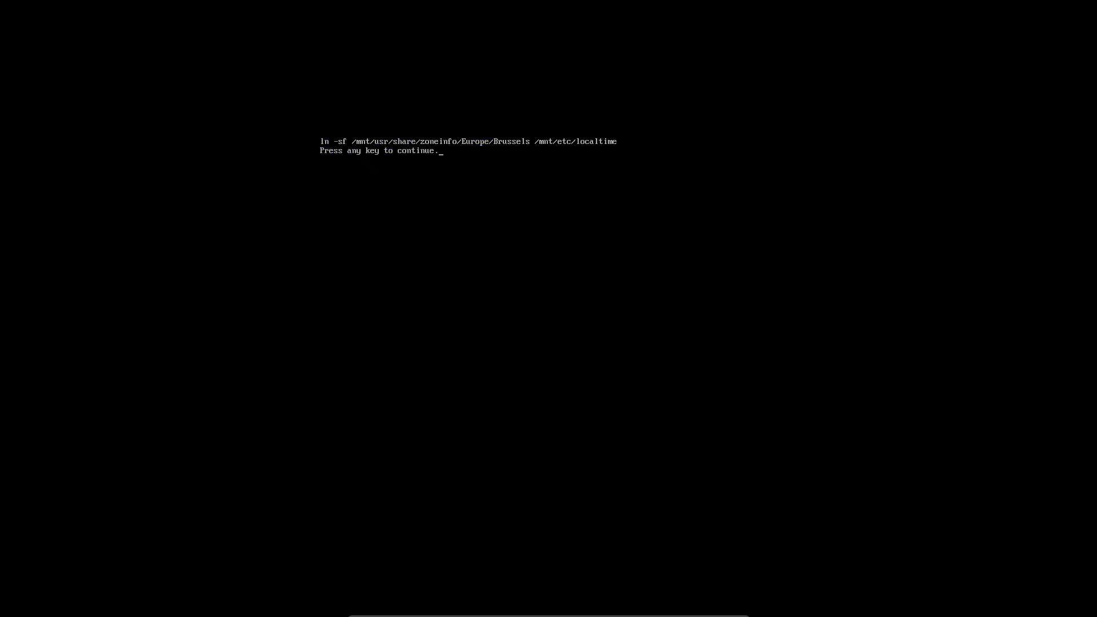
{"action": "key", "text": "Return"}
{"action": "key", "text": "Return"}
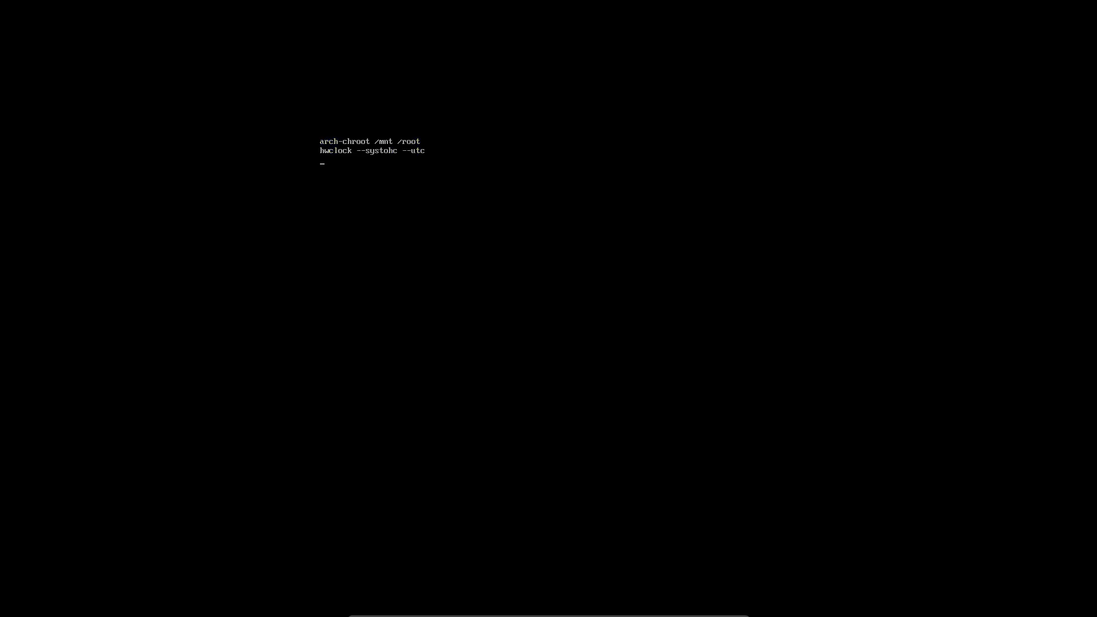
{"action": "key", "text": "Return"}
Step: Set the root account's password, entering the new password and repeating it
{"action": "key", "text": "Return"}
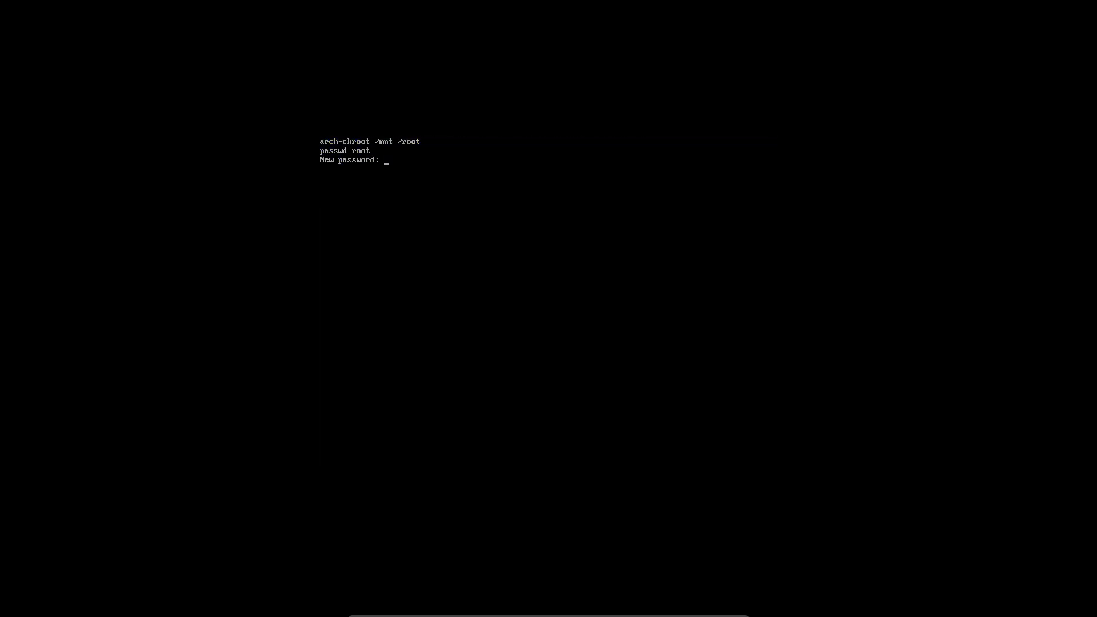
{"action": "key", "text": "Return"}
{"action": "key", "text": "Return"}
{"action": "key", "text": "Return"}
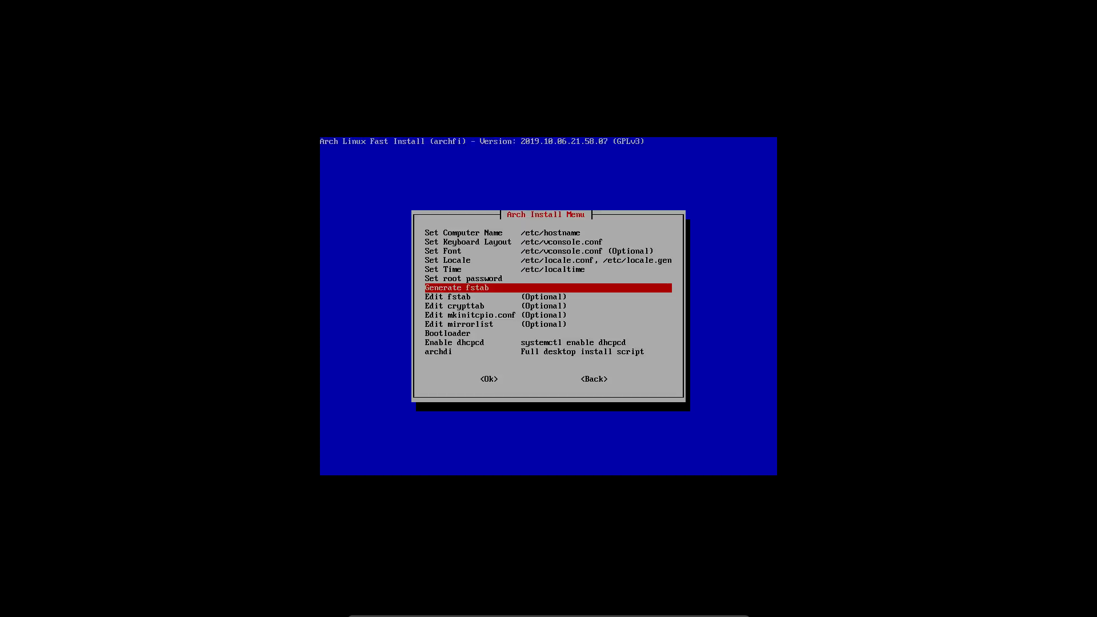
Step: Generate the fstab with UUID identifiers using genfstab -U
{"action": "key", "text": "Return"}
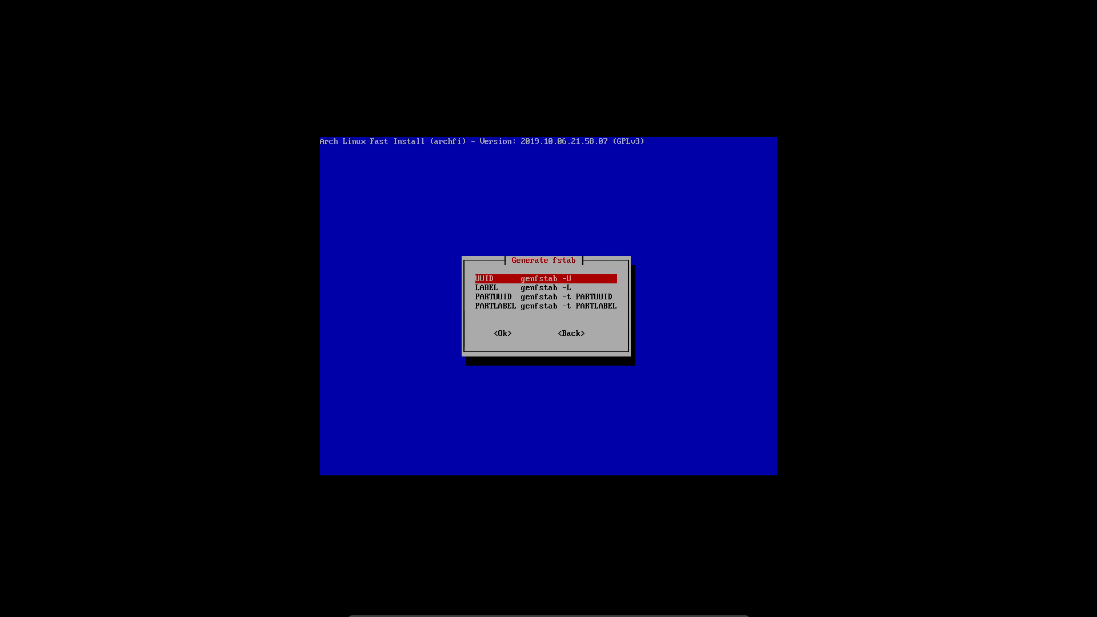
{"action": "key", "text": "Return"}
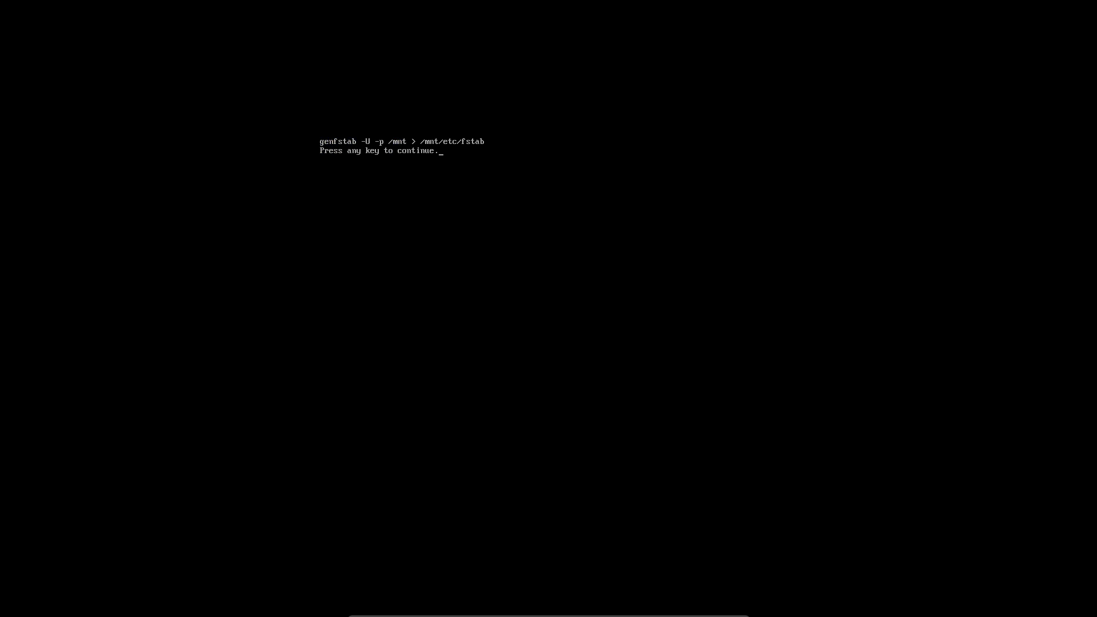
{"action": "key", "text": "Return"}
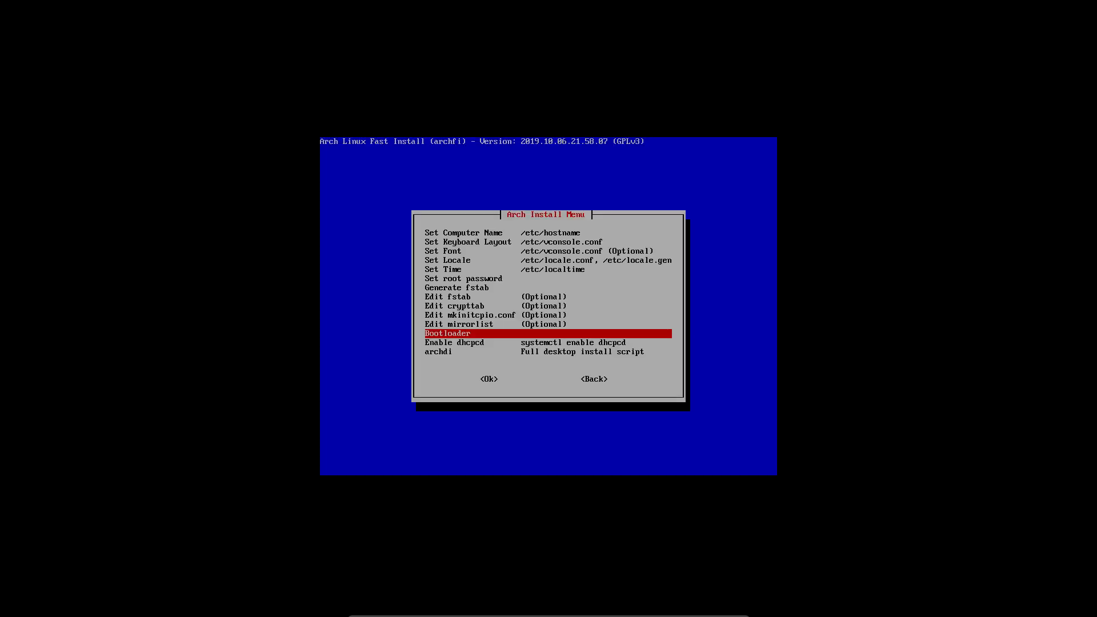
Step: Choose grub rather than syslinux as the bootloader and install the grub package with its generated configuration
{"action": "key", "text": "Return"}
{"action": "key", "text": "Down"}
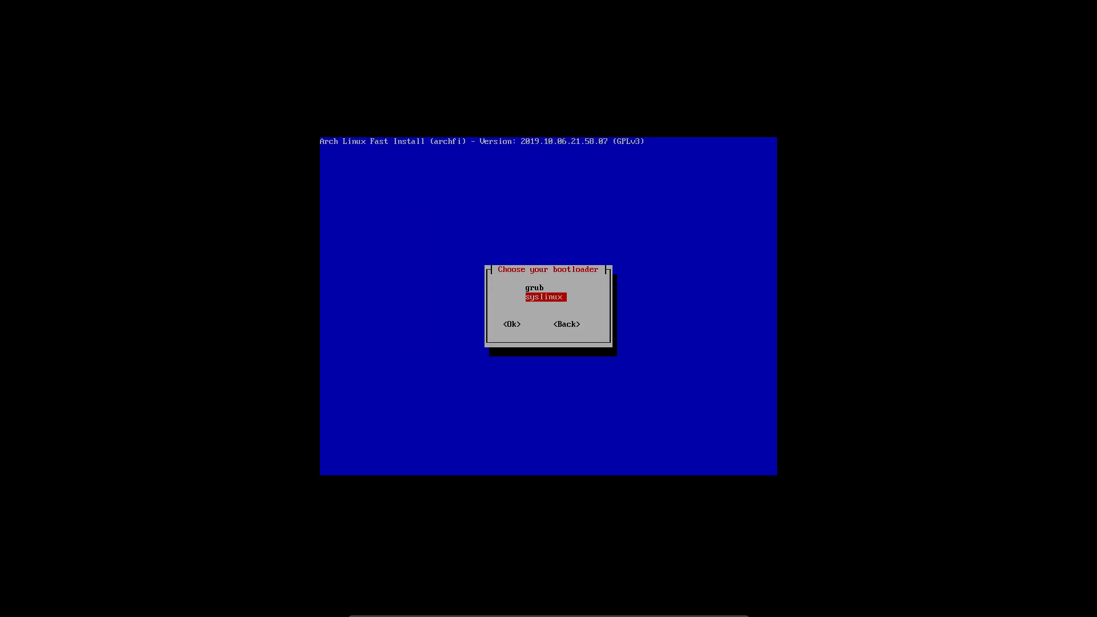
{"action": "key", "text": "Up"}
{"action": "key", "text": "Down"}
{"action": "key", "text": "Up"}
{"action": "key", "text": "Down"}
{"action": "key", "text": "Up"}
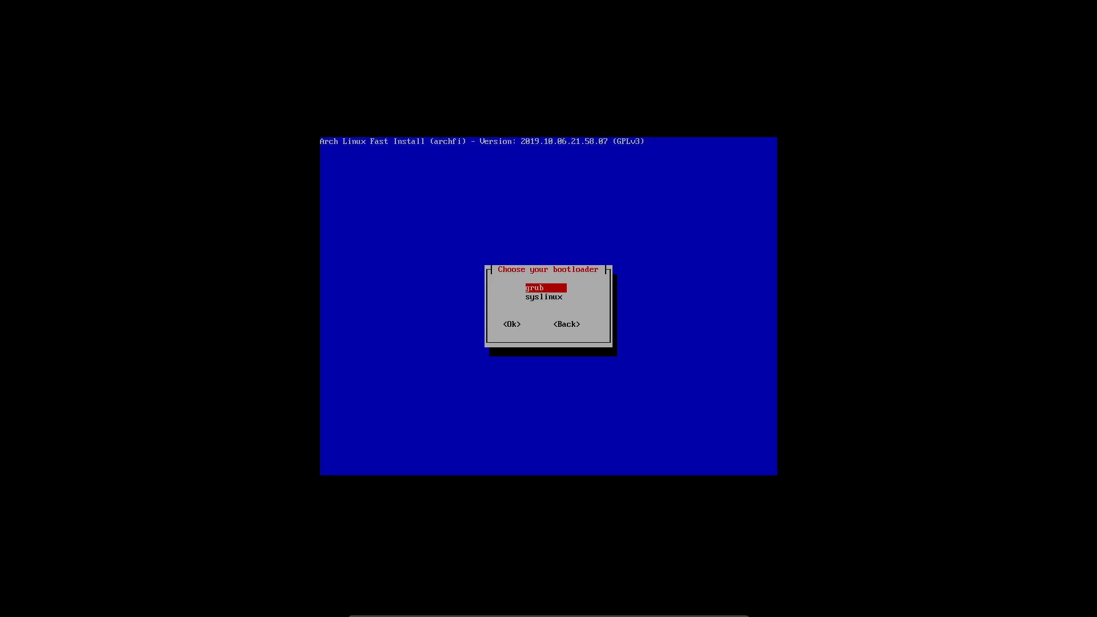
{"action": "key", "text": "Return"}
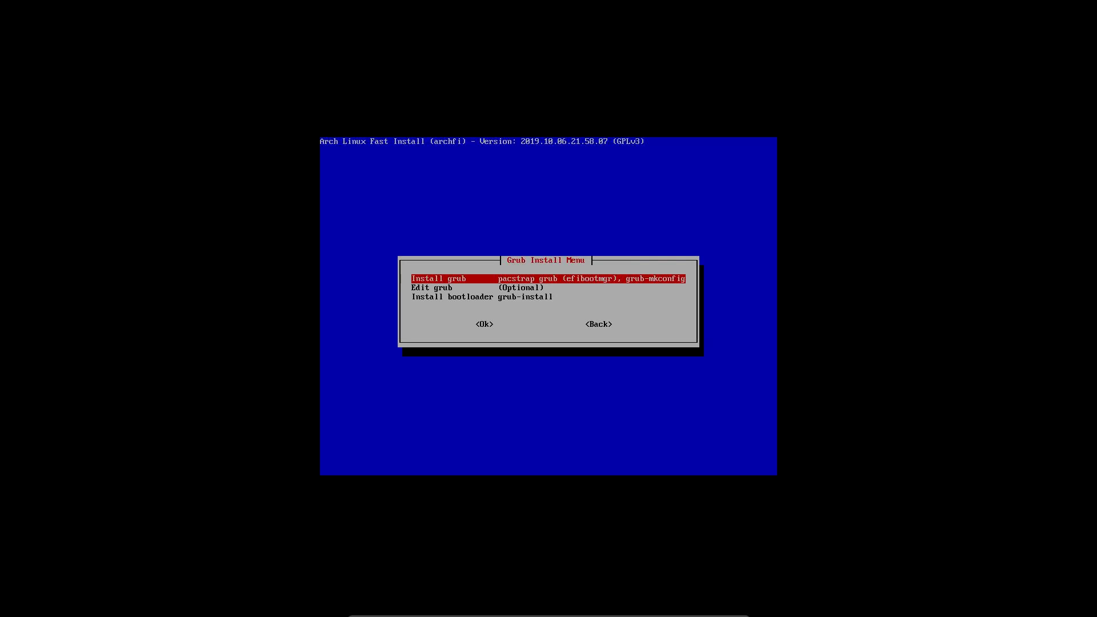
{"action": "key", "text": "Return"}
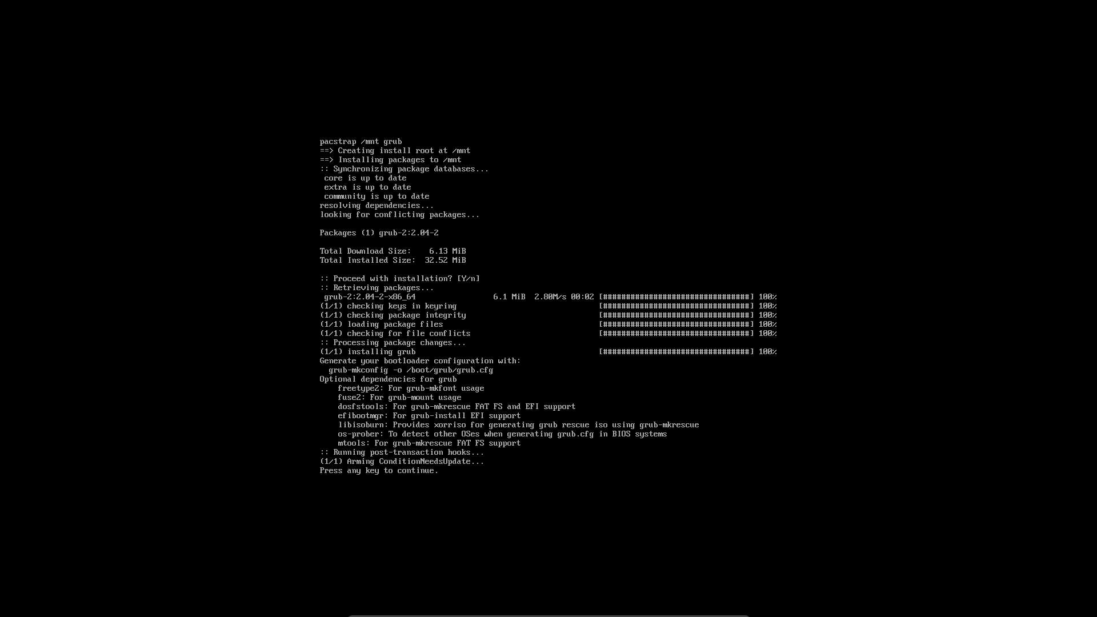
{"action": "key", "text": "Return"}
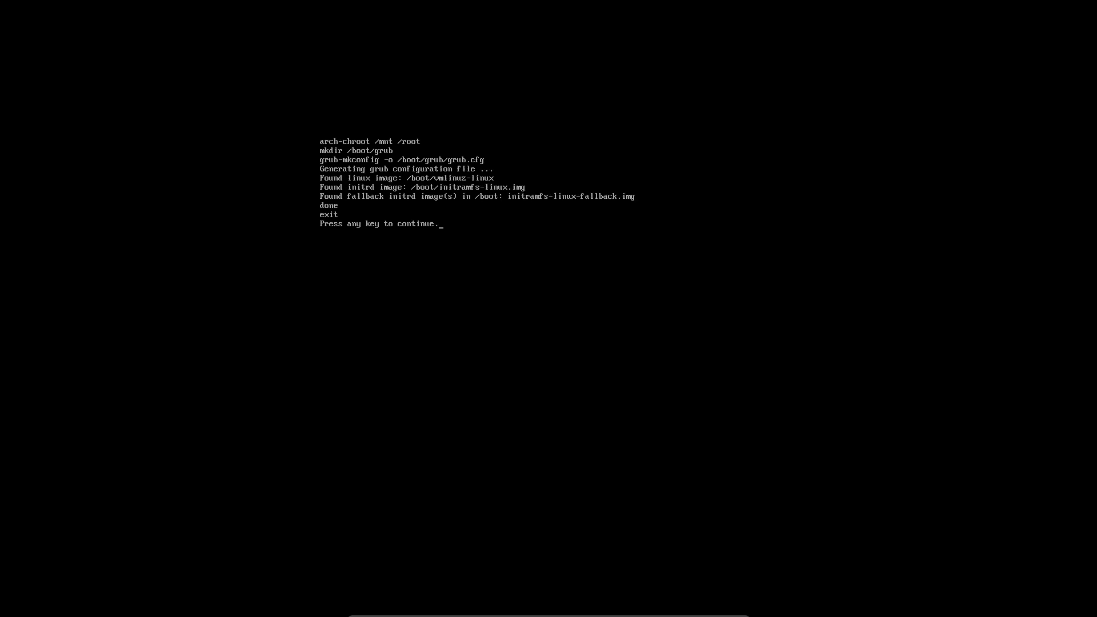
{"action": "key", "text": "Return"}
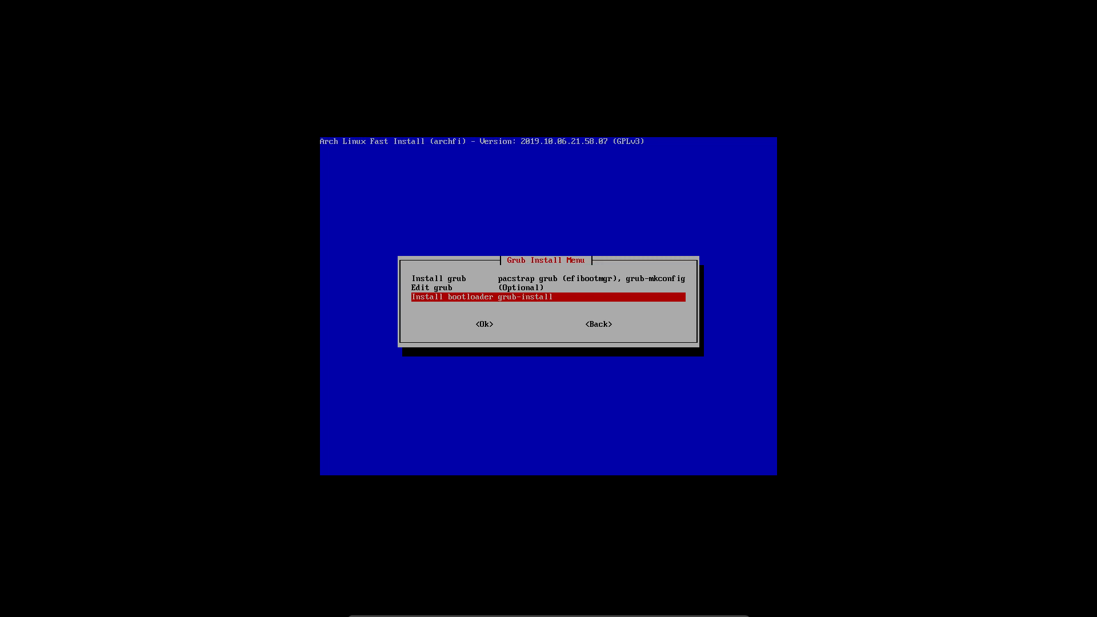
Step: Set GRUB_TIMEOUT to 3 in /mnt/etc/default/grub, save the file and regenerate the configuration with grub-mkconfig
{"action": "key", "text": "Up"}
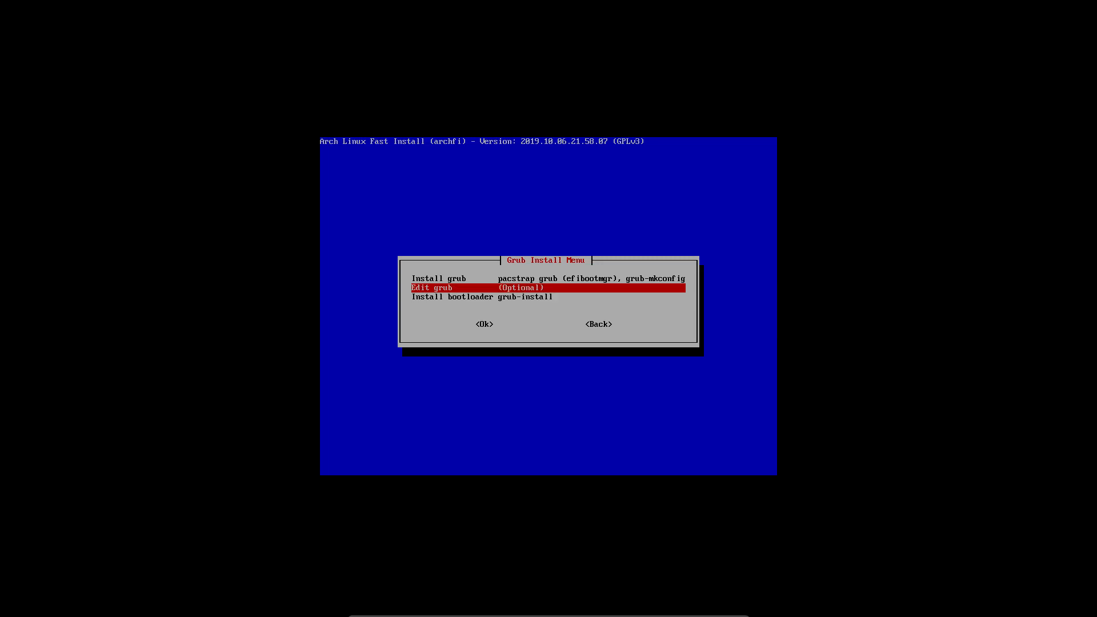
{"action": "key", "text": "Return"}
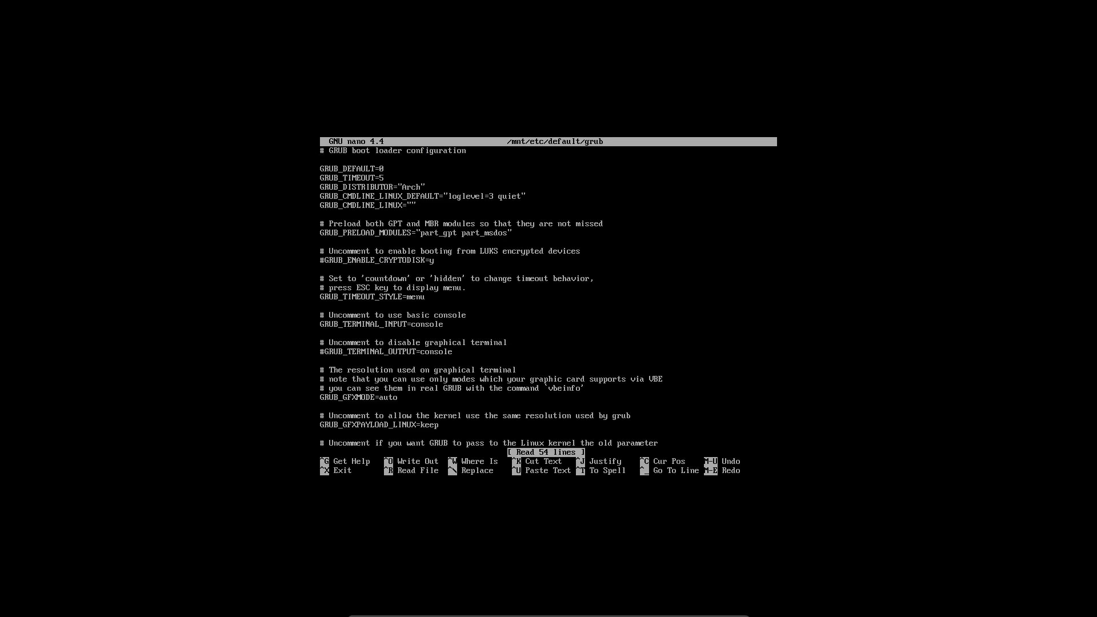
{"action": "key", "text": "BackSpace"}
{"action": "type", "text": "3"}
{"action": "key", "text": "ctrl+x"}
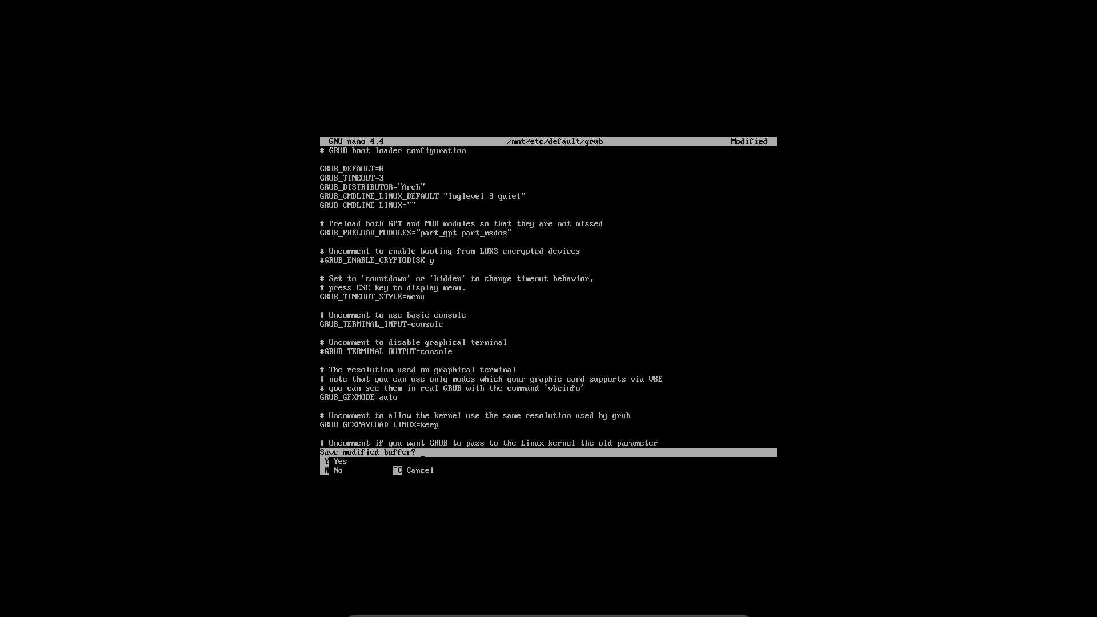
{"action": "key", "text": "y"}
{"action": "key", "text": "Return"}
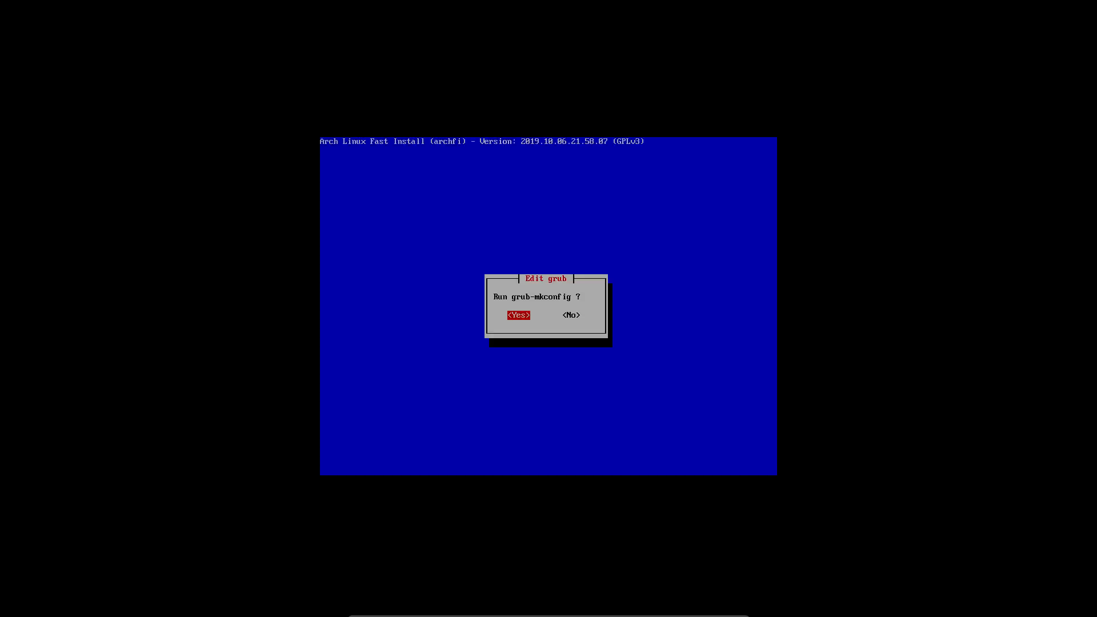
{"action": "key", "text": "Return"}
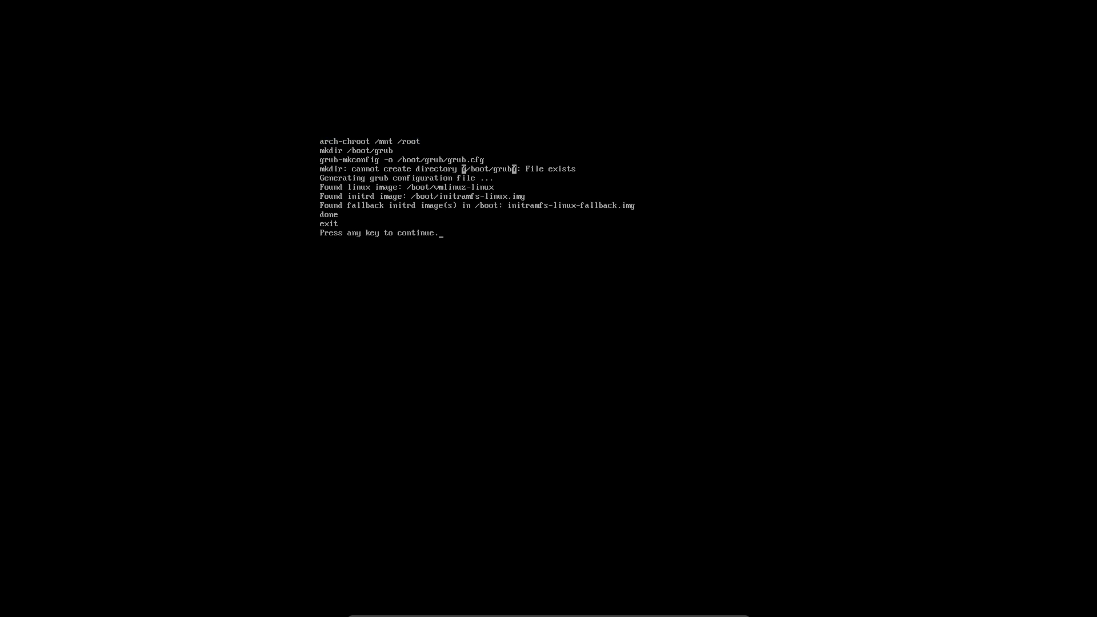
{"action": "key", "text": "Return"}
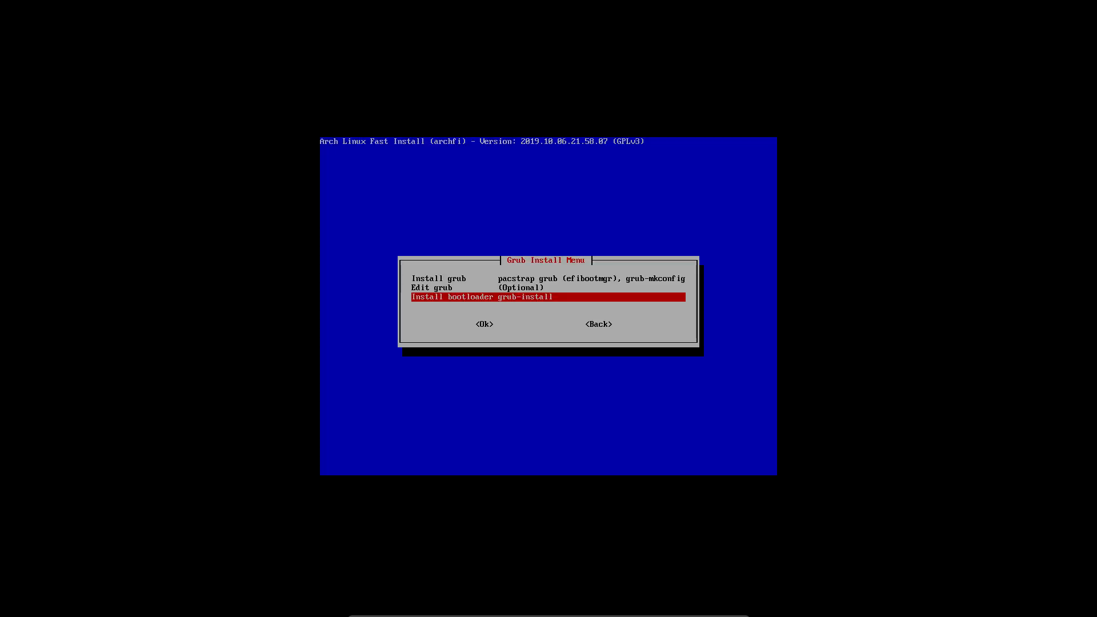
Step: Install the GRUB bootloader to /dev/sda with grub-install for the i386-pc target
{"action": "key", "text": "Return"}
{"action": "key", "text": "Return"}
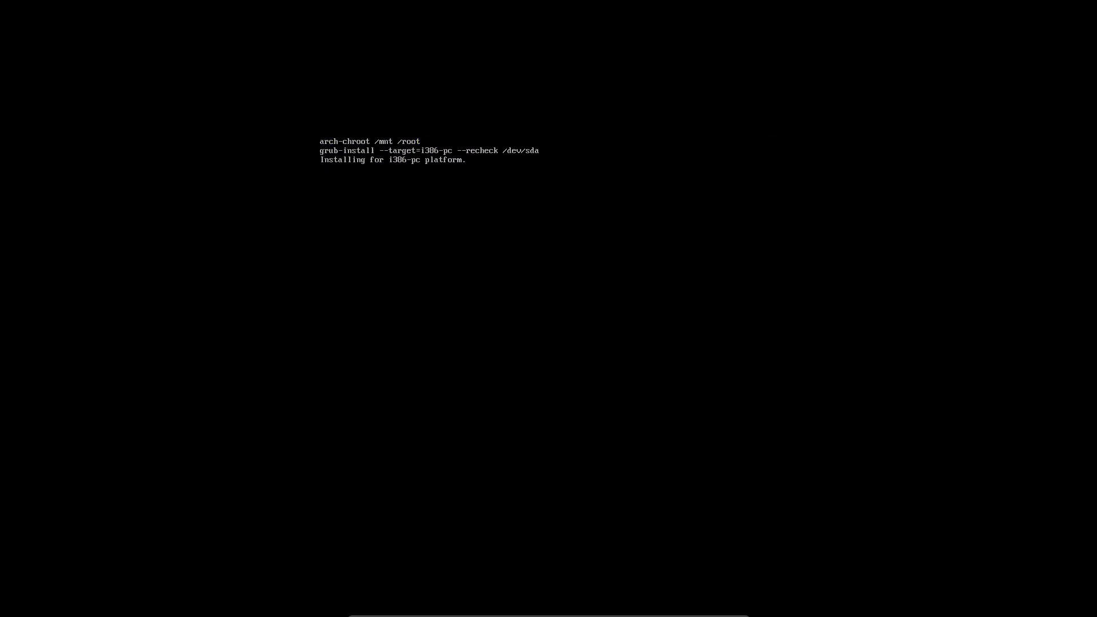
{"action": "key", "text": "Return"}
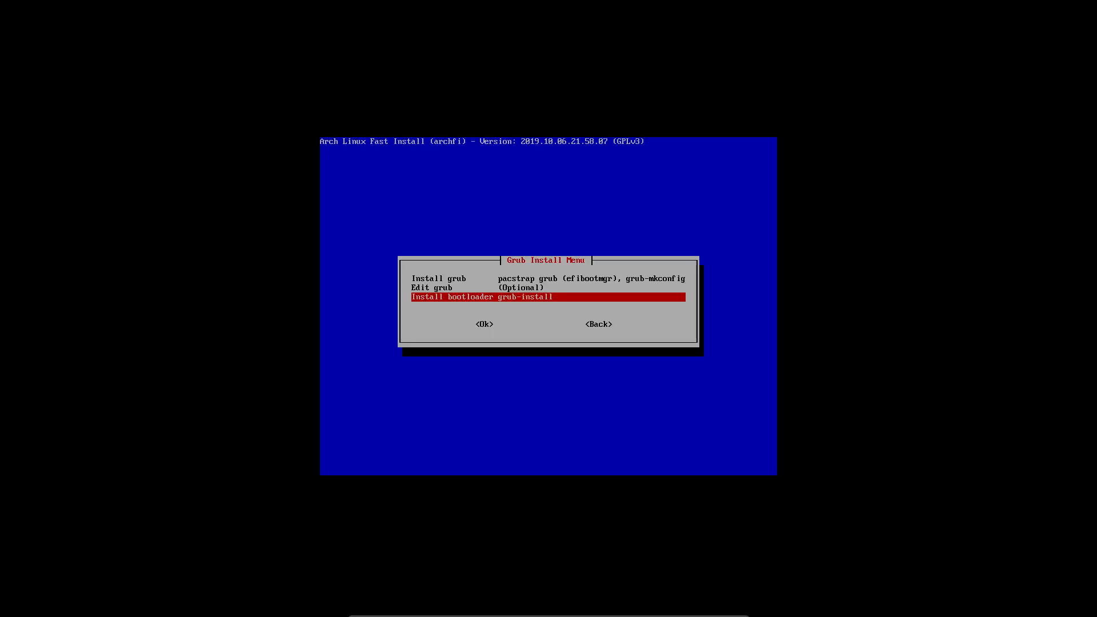
{"action": "key", "text": "Tab"}
{"action": "key", "text": "Tab"}
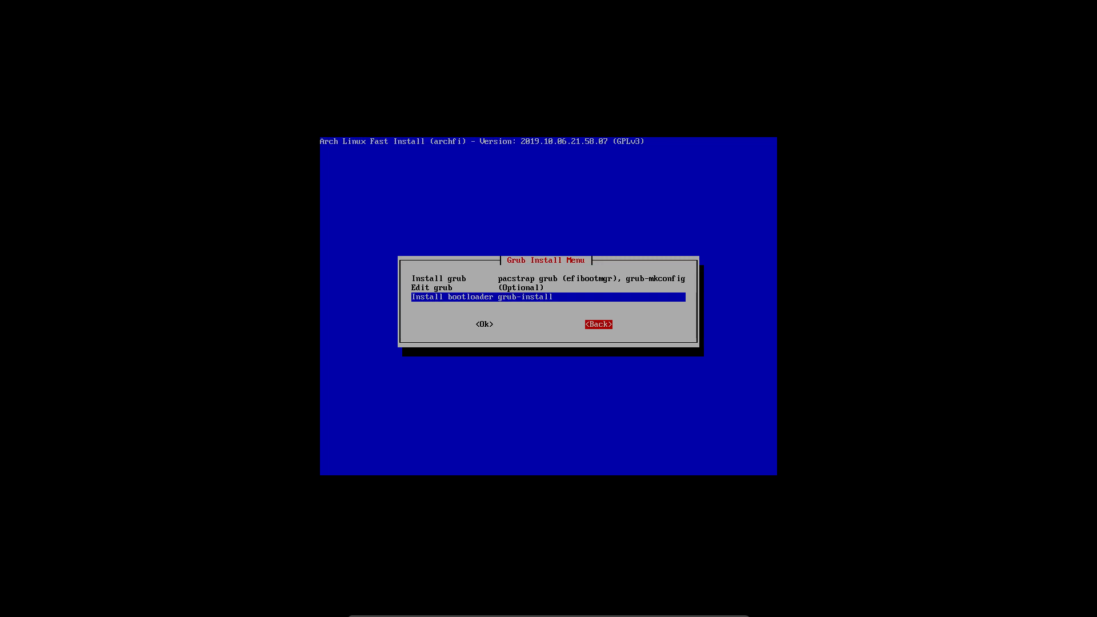
{"action": "key", "text": "Left"}
{"action": "key", "text": "Return"}
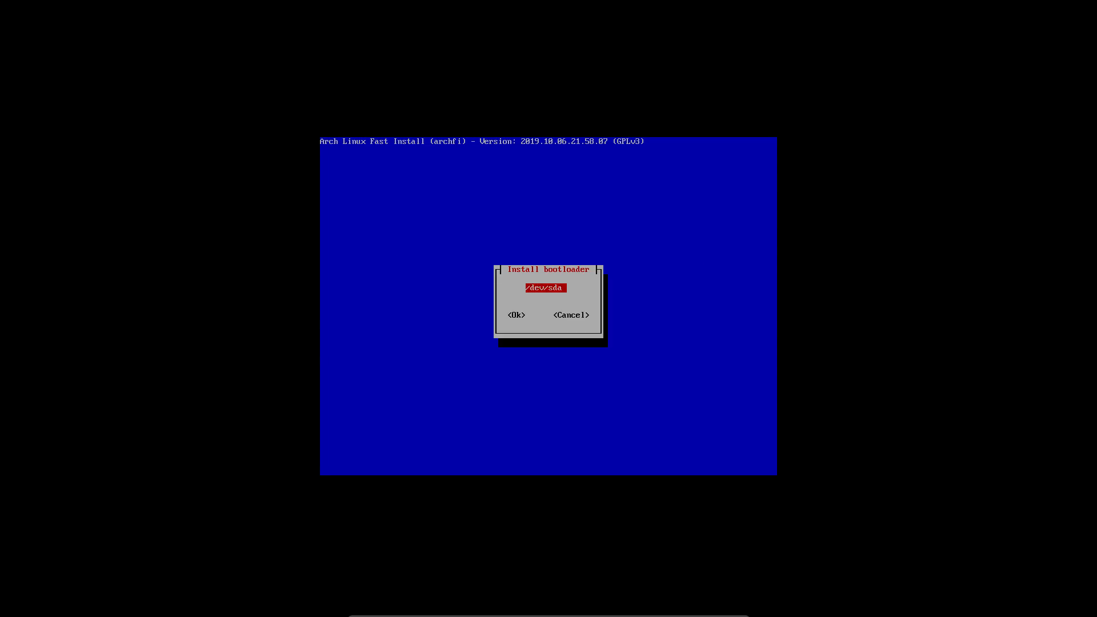
{"action": "key", "text": "Tab"}
{"action": "key", "text": "Tab"}
{"action": "key", "text": "Return"}
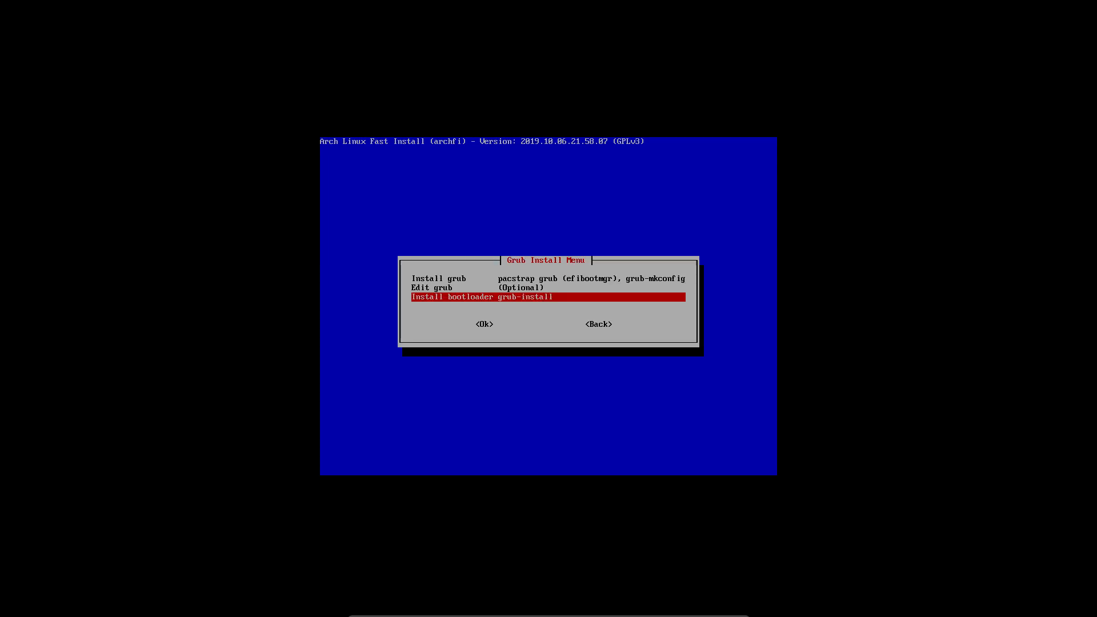
Step: Leave the GRUB installation options and return to the Arch Install Menu
{"action": "key", "text": "Tab"}
{"action": "key", "text": "Tab"}
{"action": "key", "text": "Return"}
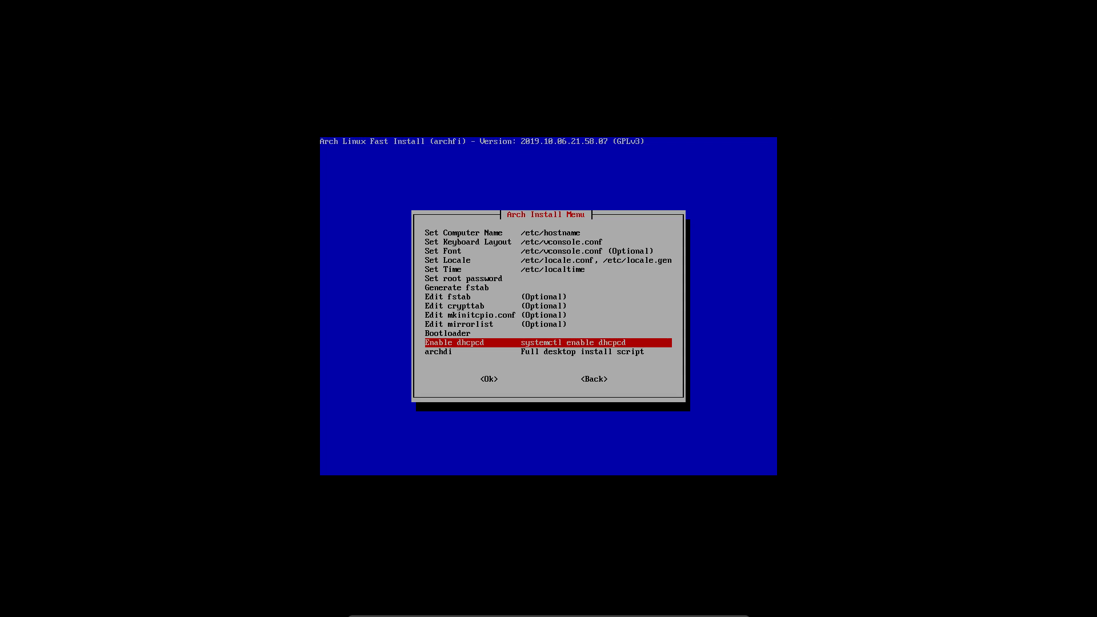
Step: Switch to the browser, open the ArcoLinuxD Arch Way Phase 2 guide and look through its post-installation sections
{"action": "left_click_drag", "start_coordinate": [1096, 10], "coordinate": [720, 11]}
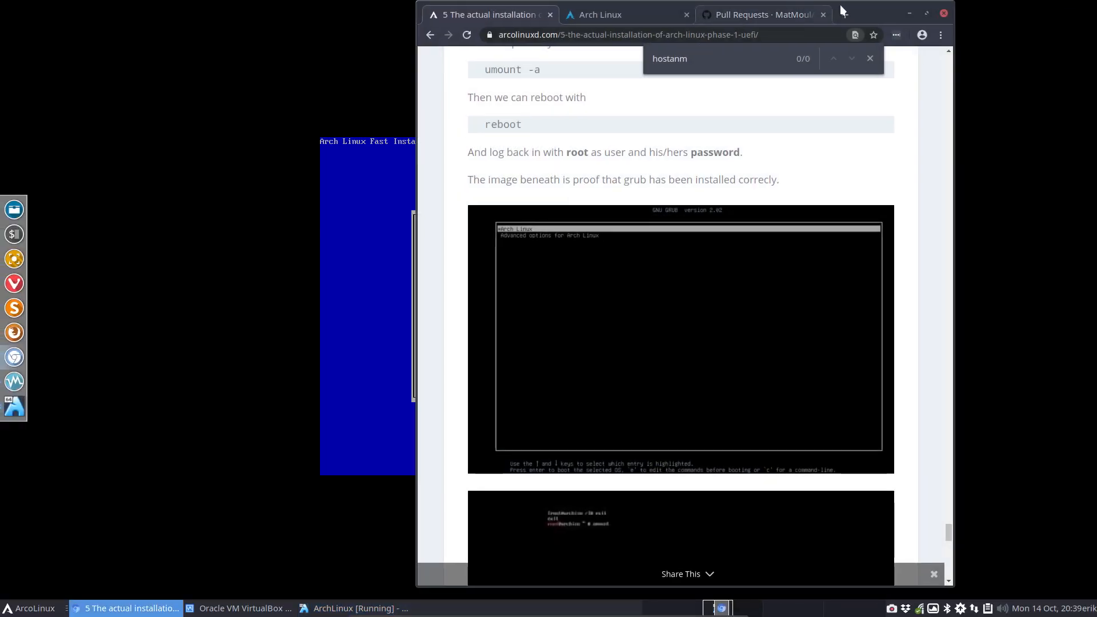
{"action": "double_click", "coordinate": [863, 11]}
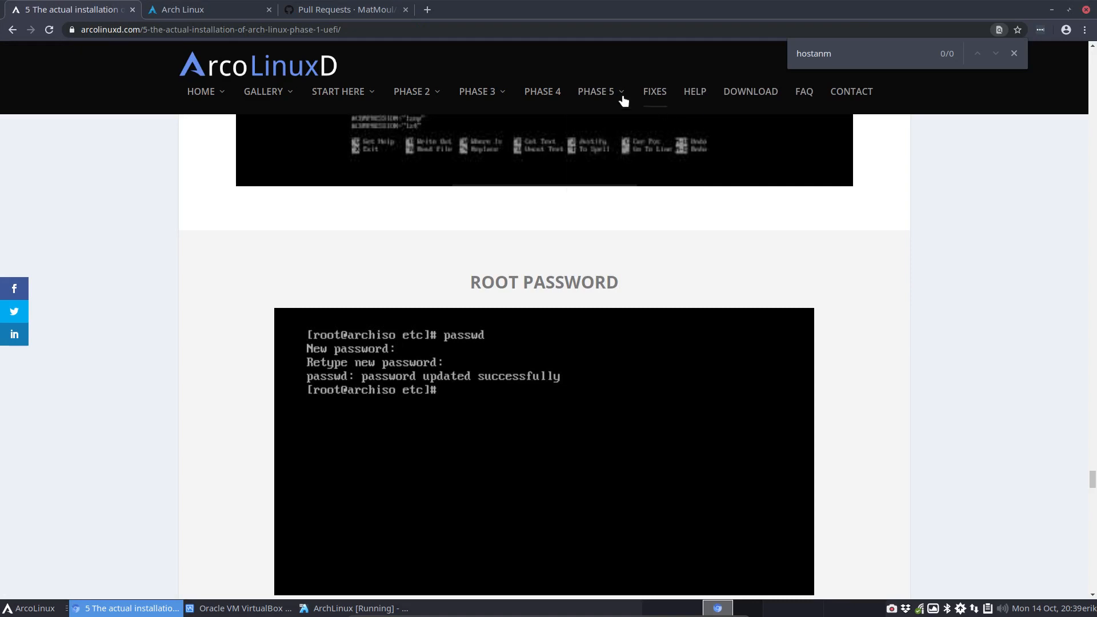
{"action": "mouse_move", "coordinate": [596, 95]}
{"action": "mouse_move", "coordinate": [670, 162]}
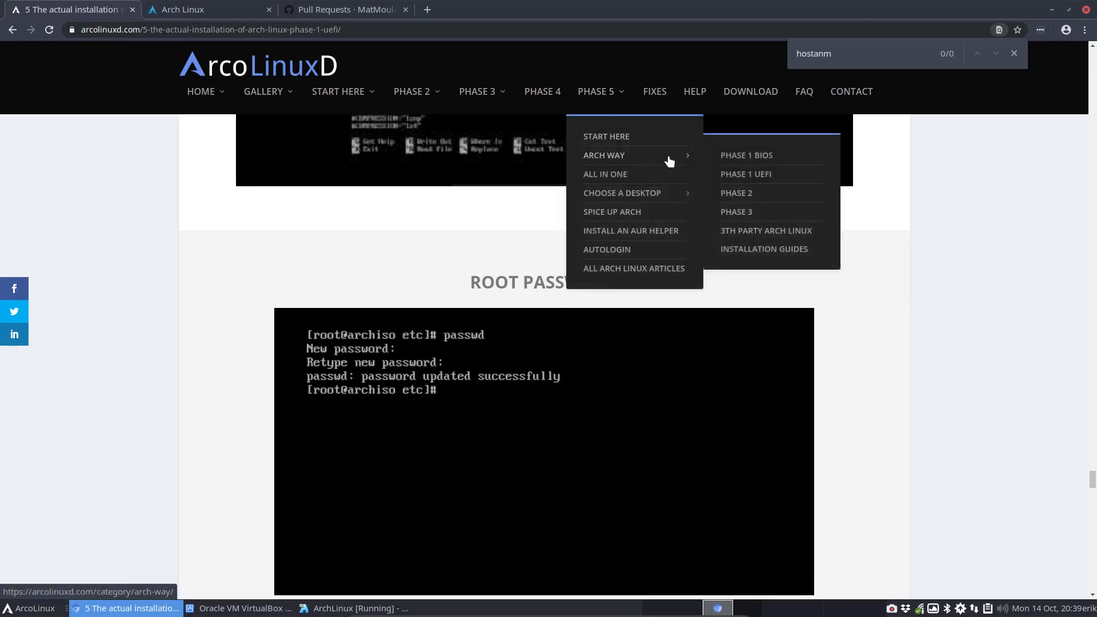
{"action": "left_click", "coordinate": [737, 193]}
{"action": "scroll", "coordinate": [737, 197], "scroll_direction": "down", "scroll_amount": 18}
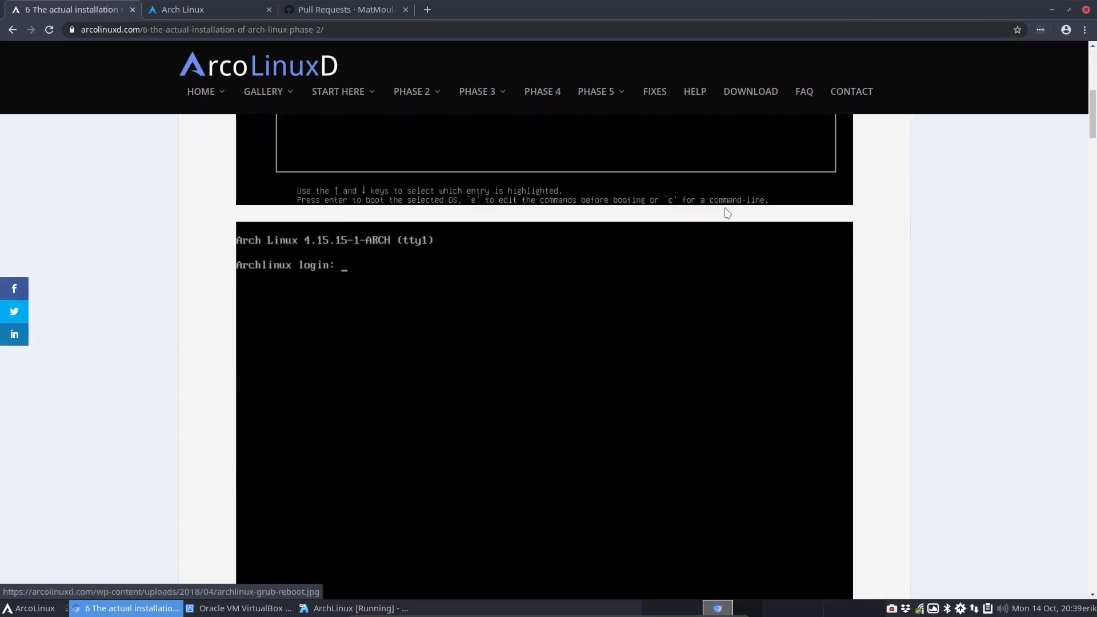
{"action": "scroll", "coordinate": [726, 213], "scroll_direction": "up", "scroll_amount": 10}
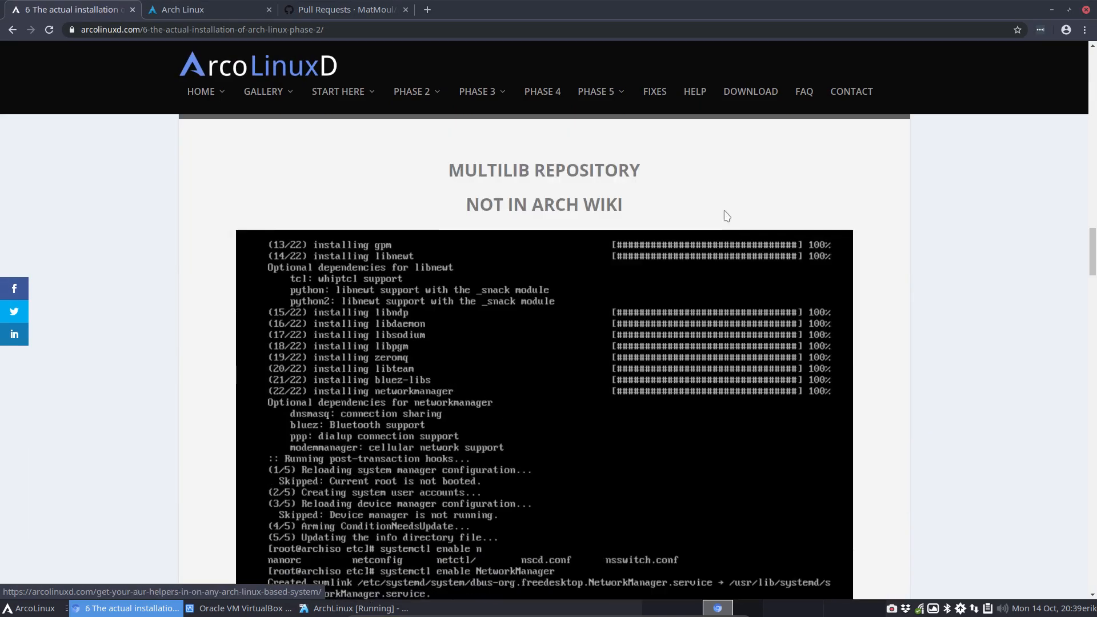
{"action": "scroll", "coordinate": [725, 216], "scroll_direction": "down", "scroll_amount": 3}
{"action": "scroll", "coordinate": [726, 216], "scroll_direction": "down", "scroll_amount": 5}
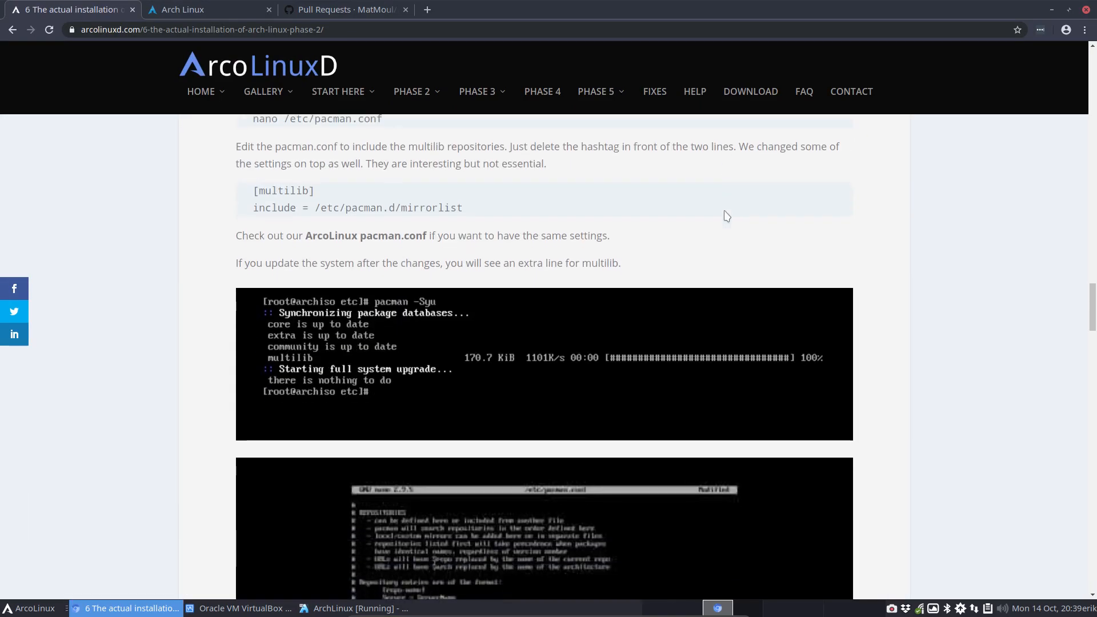
{"action": "scroll", "coordinate": [726, 216], "scroll_direction": "up", "scroll_amount": 6}
Step: Open the Arch Way Phase 1 UEFI guide and search the page for "networkman"
{"action": "mouse_move", "coordinate": [625, 95]}
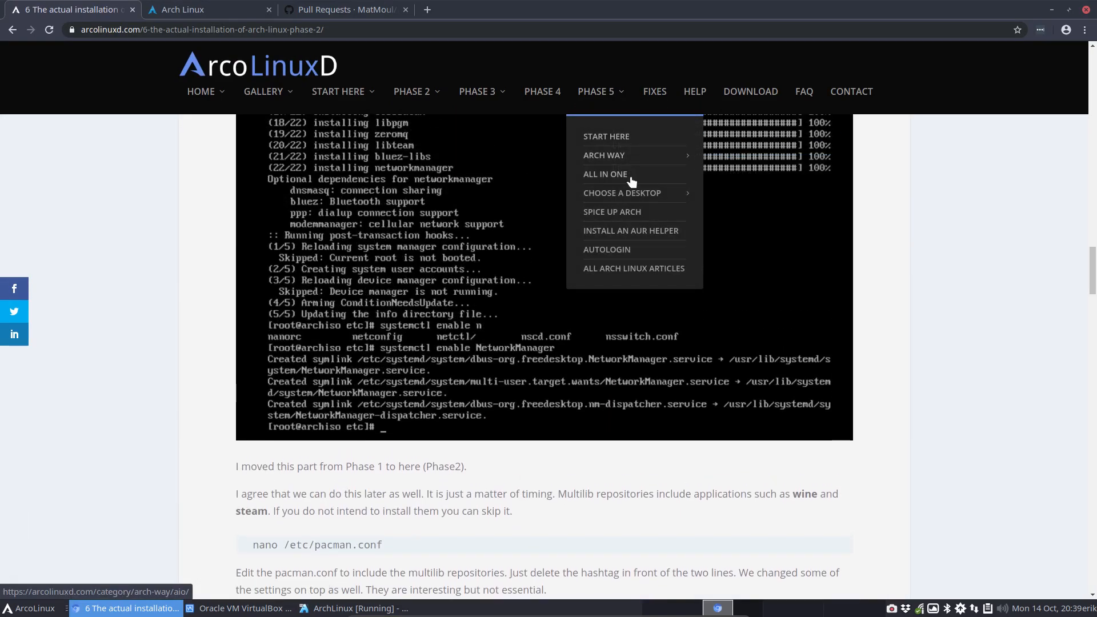
{"action": "mouse_move", "coordinate": [656, 156]}
{"action": "left_click", "coordinate": [748, 174]}
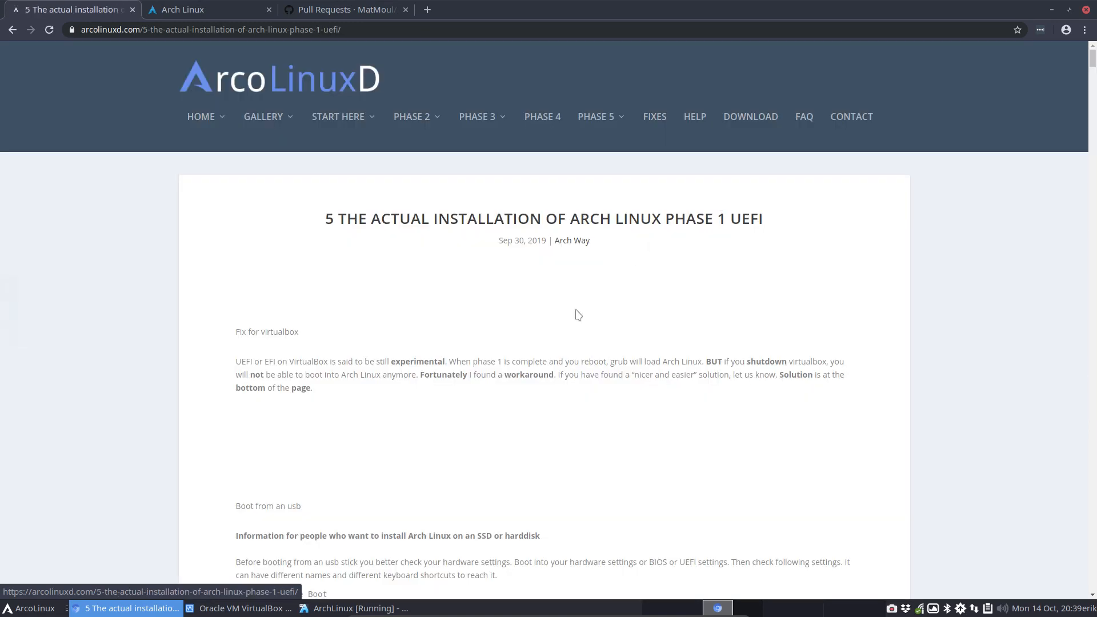
{"action": "key", "text": "ctrl+f"}
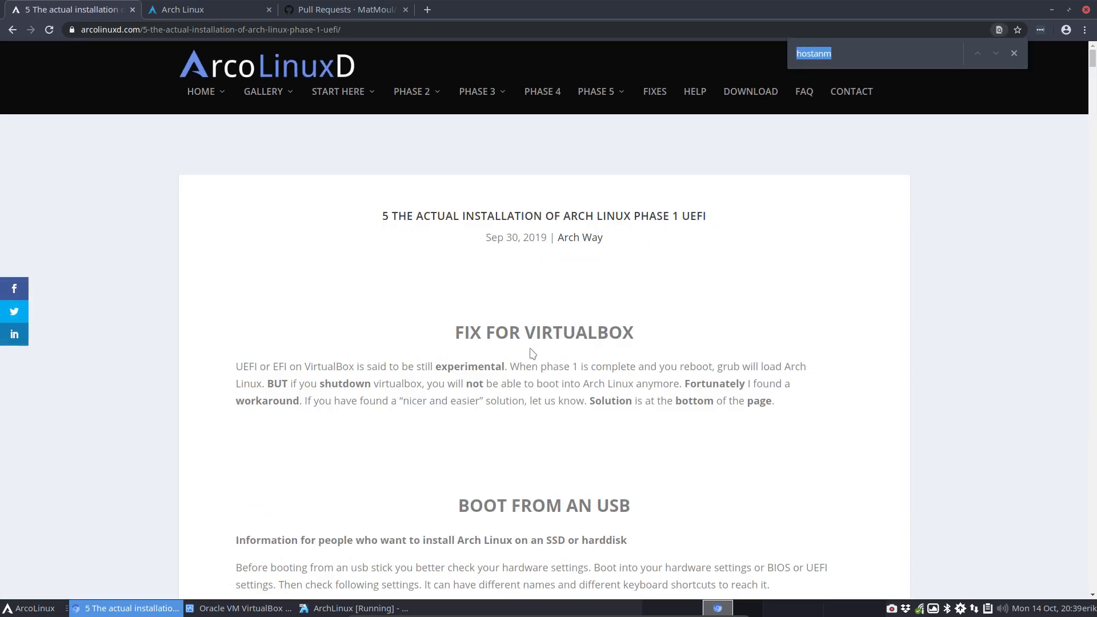
{"action": "type", "text": "s"}
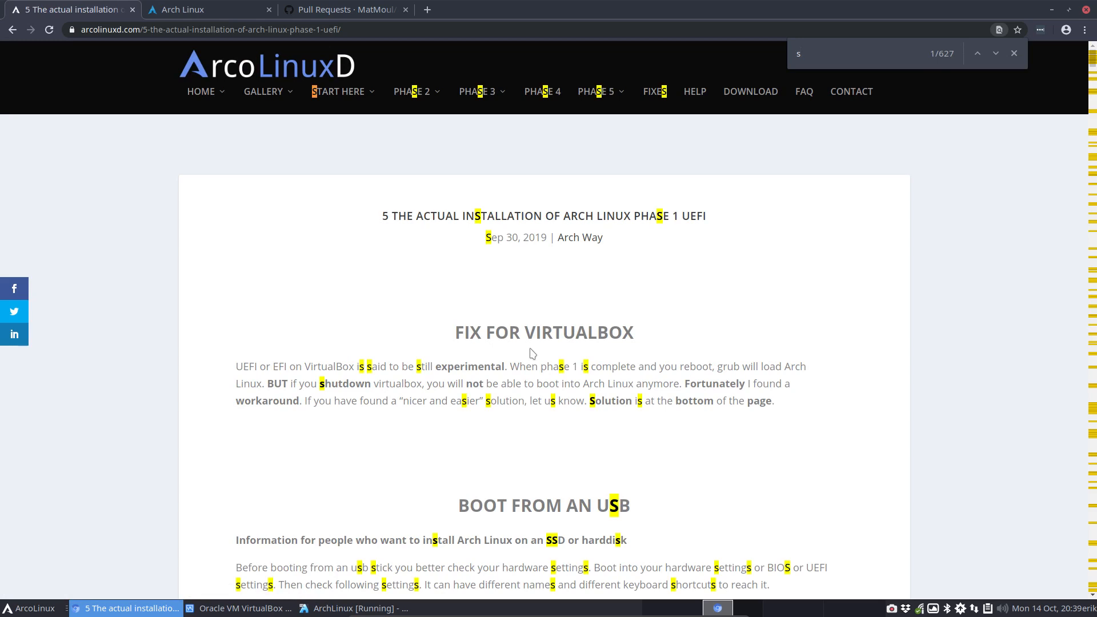
{"action": "key", "text": "BackSpace"}
{"action": "type", "text": "net"}
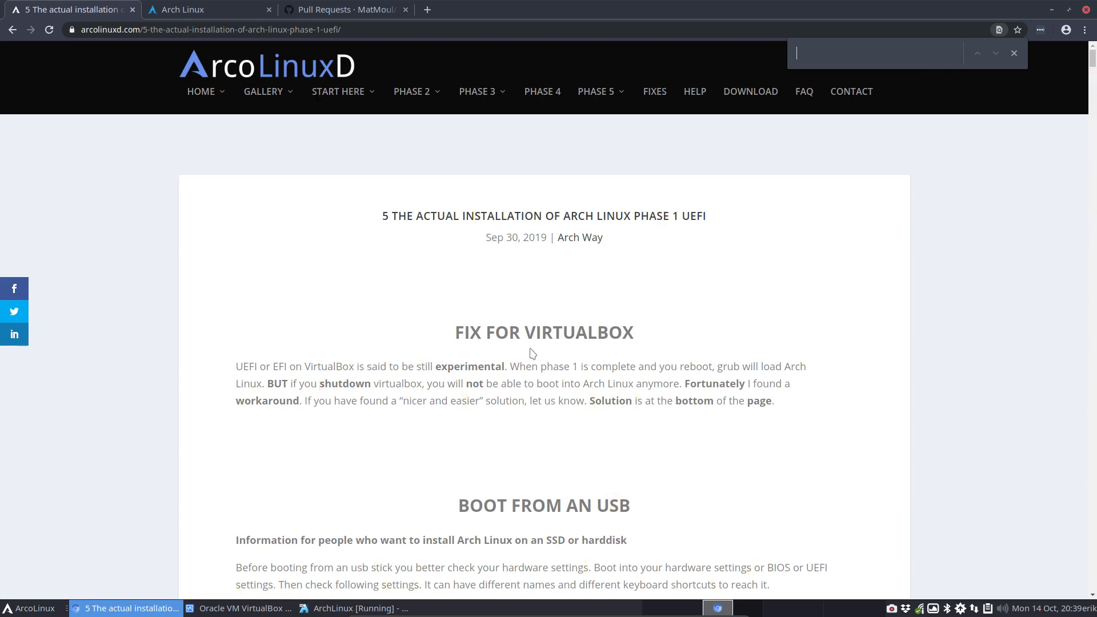
{"action": "type", "text": "rwo"}
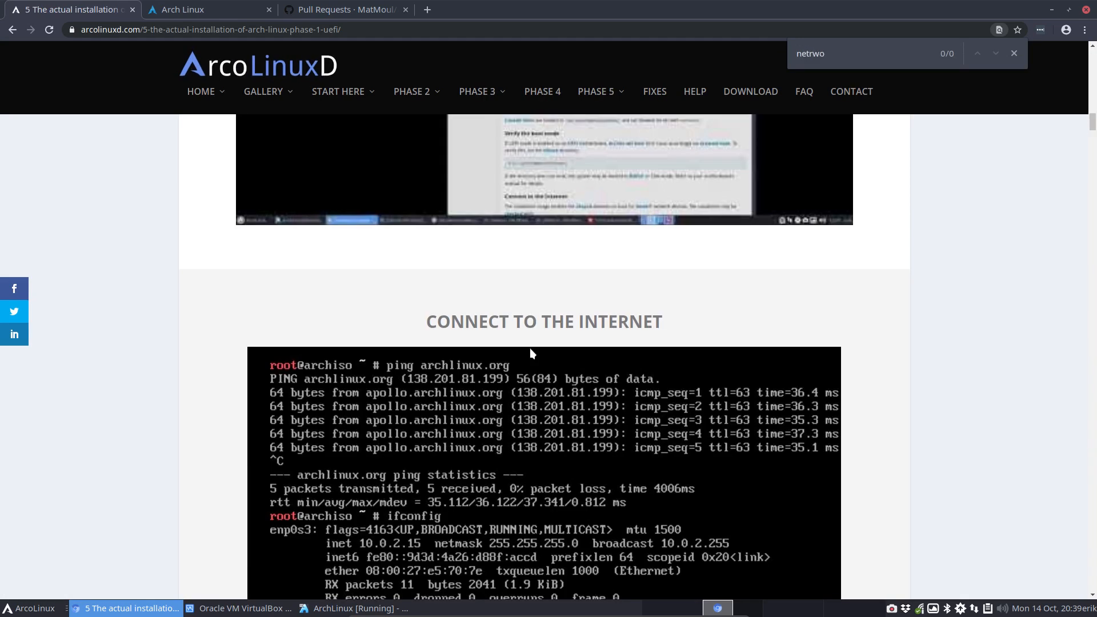
{"action": "key", "text": "BackSpace"}
{"action": "key", "text": "BackSpace"}
{"action": "key", "text": "BackSpace"}
{"action": "type", "text": "workm"}
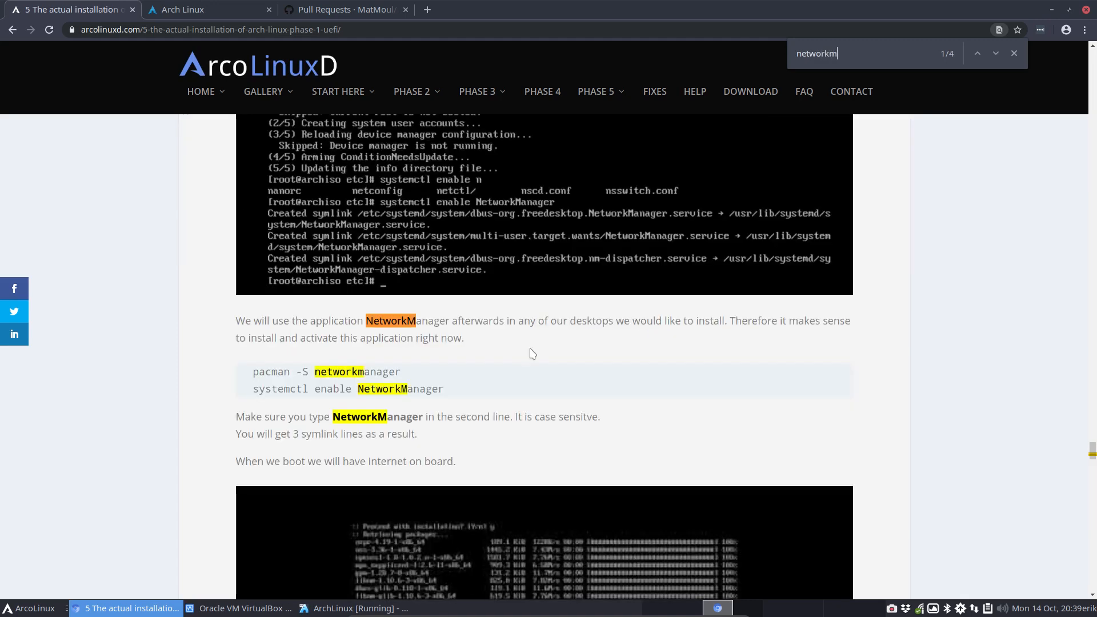
{"action": "type", "text": "an"}
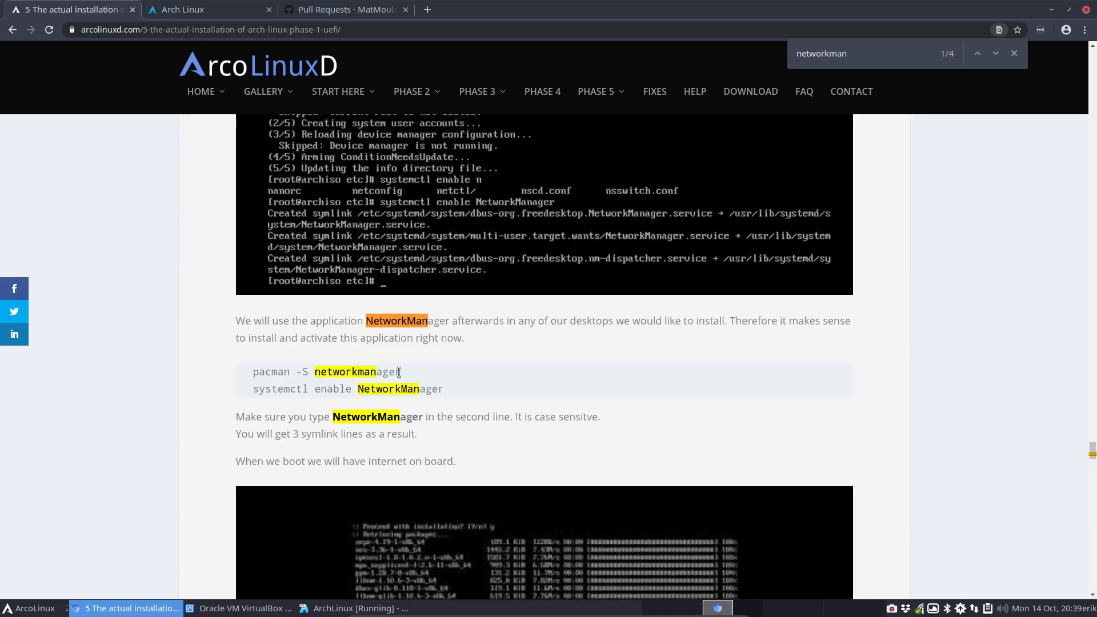
Step: Examine the guide's commands for installing networkmanager and enabling the NetworkManager service, comparing the spelling of both names
{"action": "left_click_drag", "start_coordinate": [401, 373], "coordinate": [252, 374]}
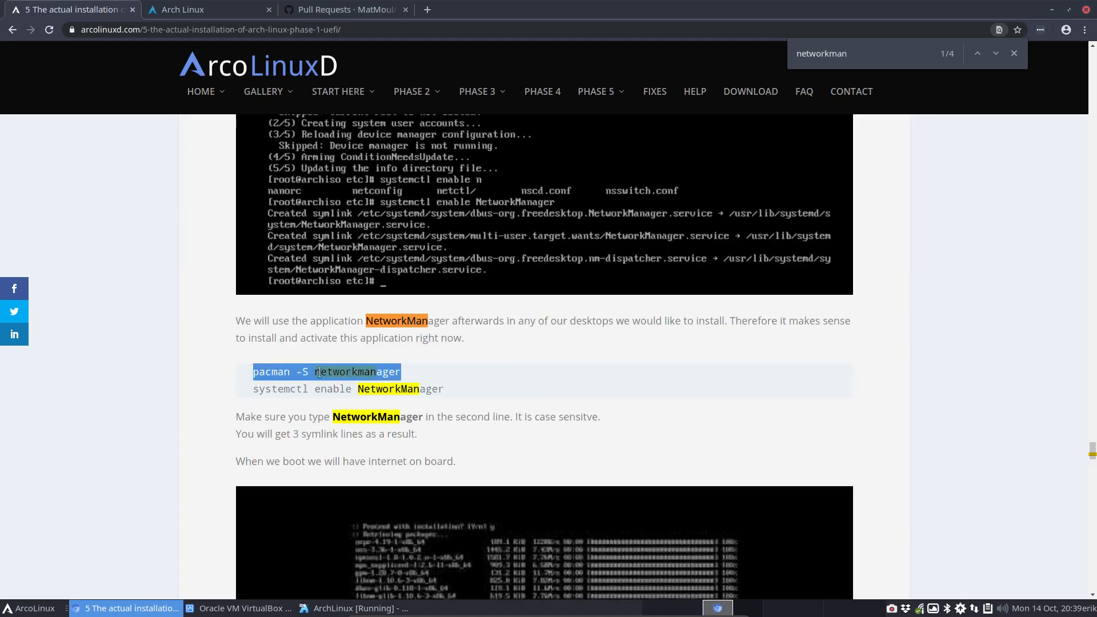
{"action": "left_click", "coordinate": [403, 376]}
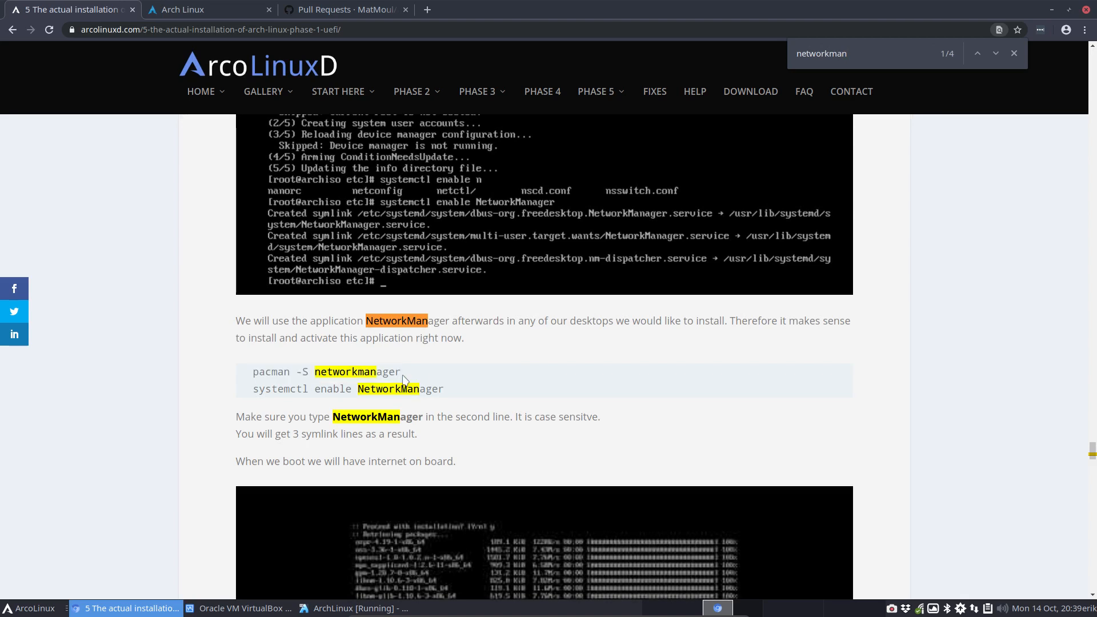
{"action": "double_click", "coordinate": [355, 372]}
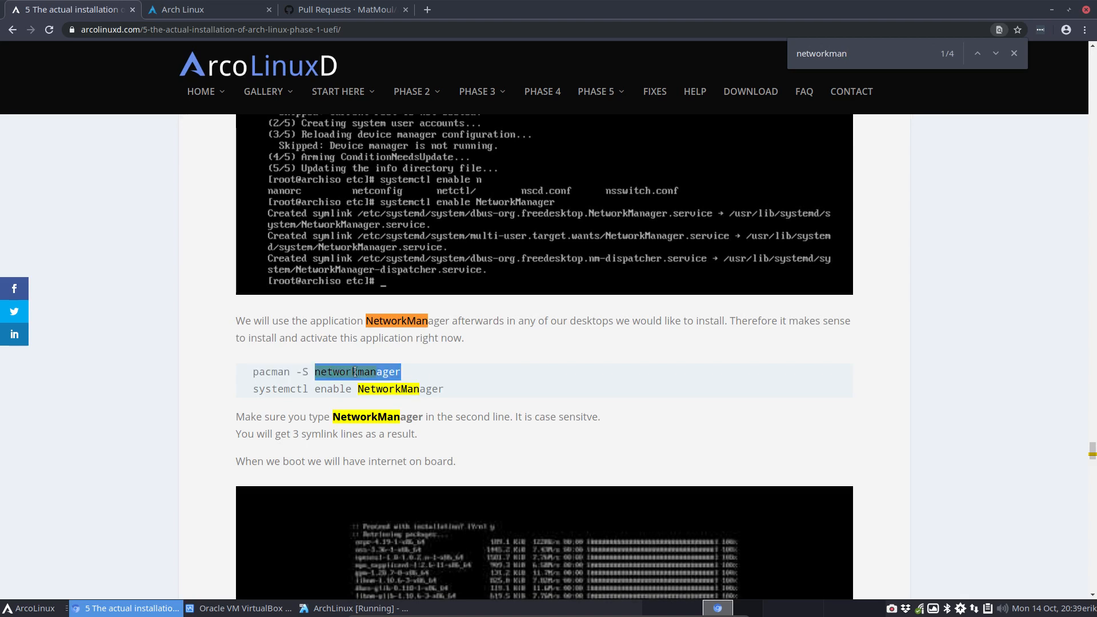
{"action": "double_click", "coordinate": [377, 388]}
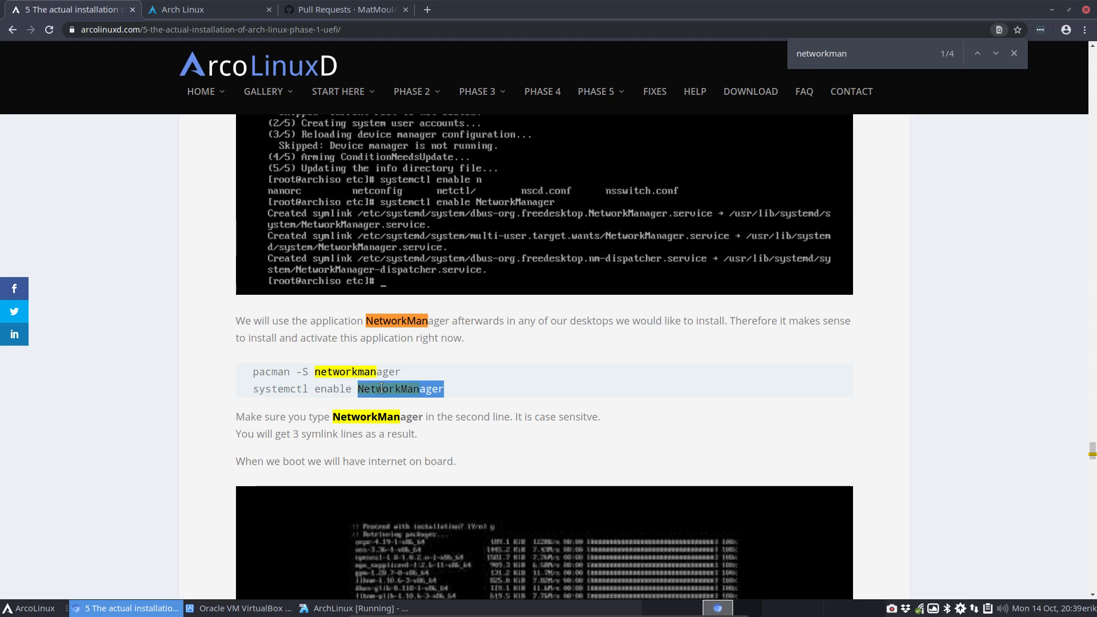
Step: Switch back to the Arch Linux virtual machine, then install the dhcpcd package and enable its service
{"action": "left_click", "coordinate": [1050, 11]}
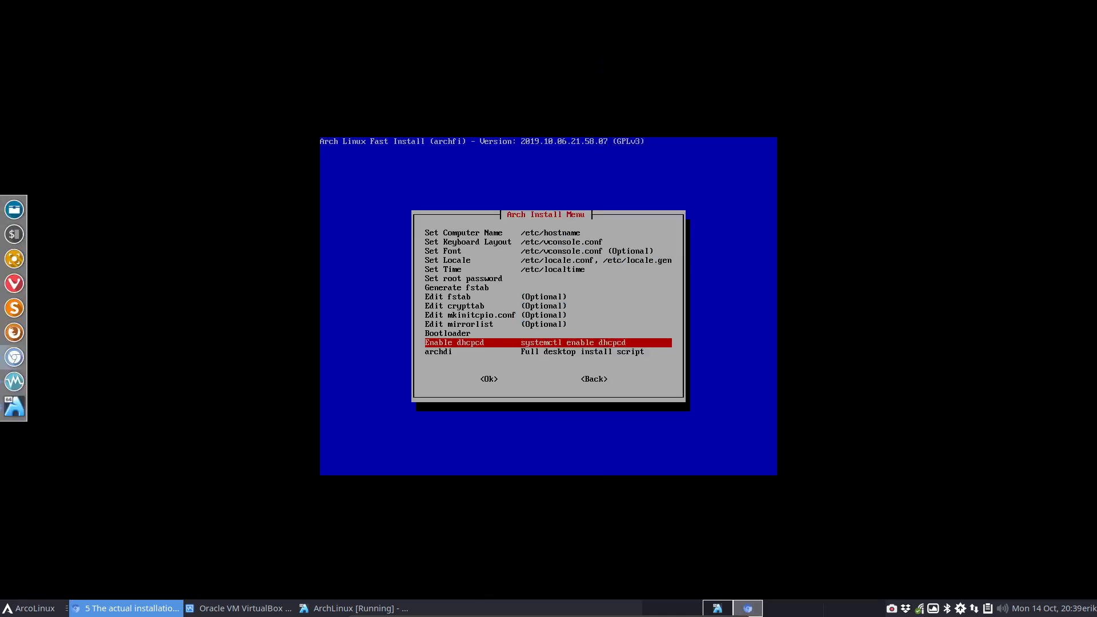
{"action": "left_click", "coordinate": [992, 294]}
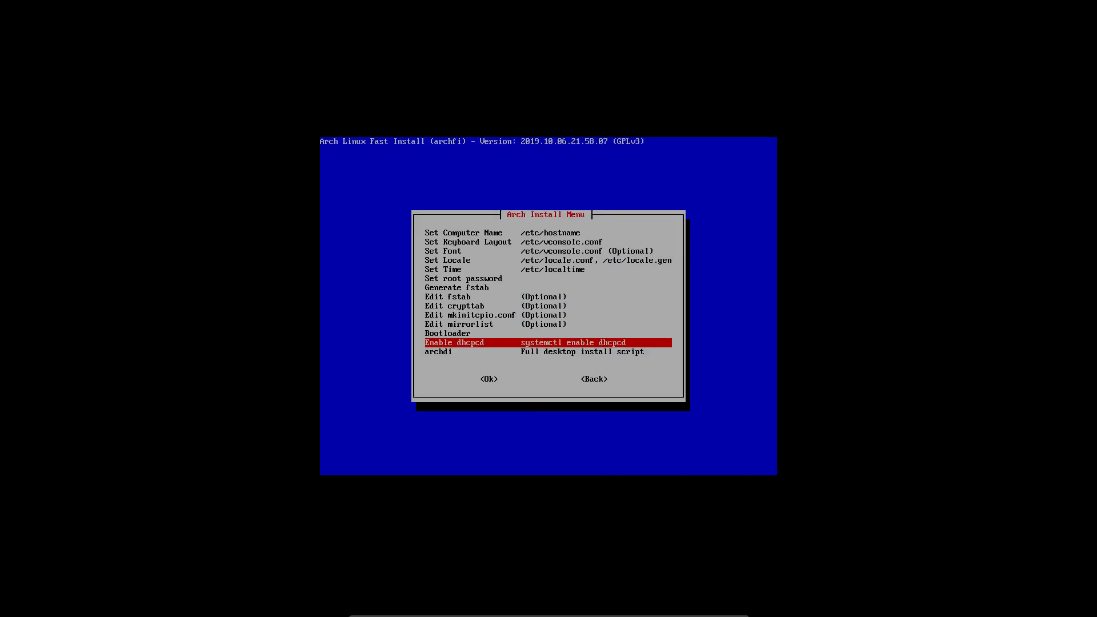
{"action": "key", "text": "Return"}
{"action": "key", "text": "Return"}
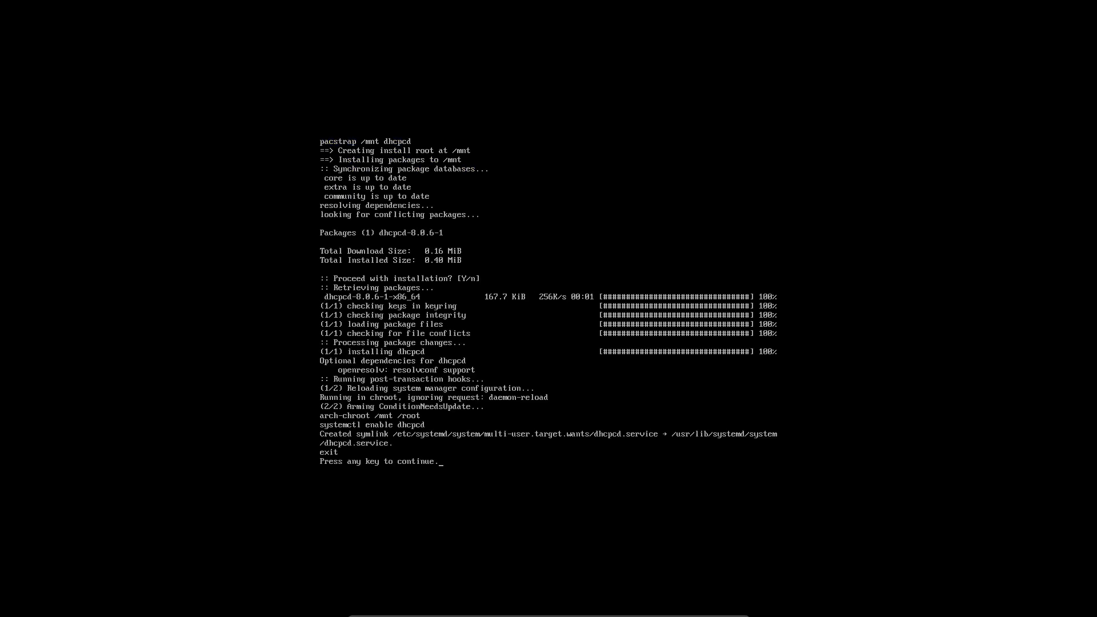
{"action": "key", "text": "Return"}
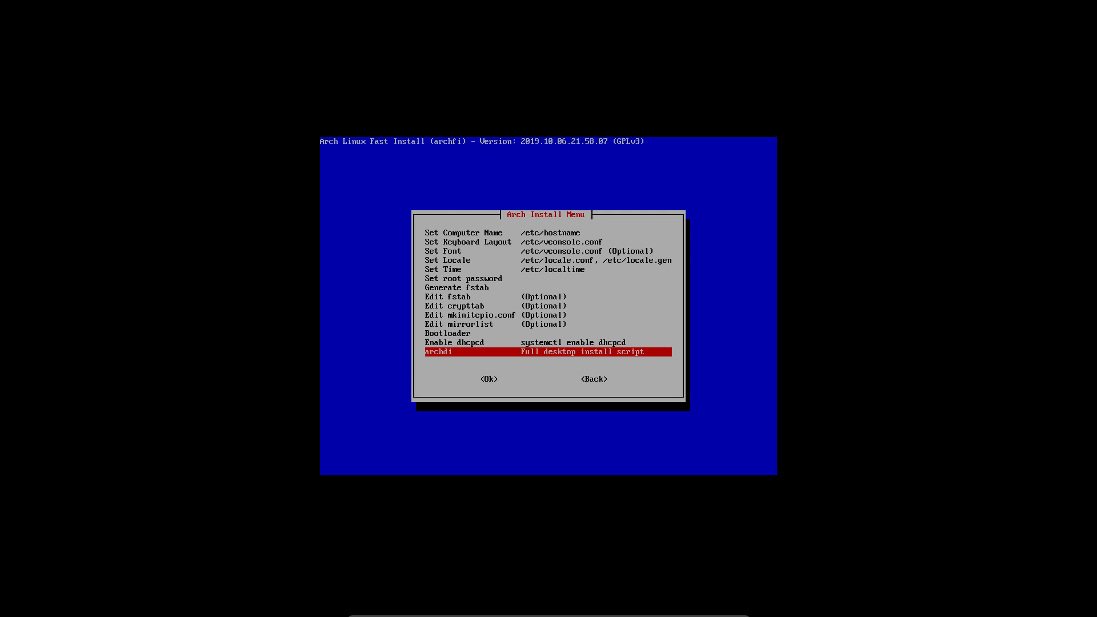
Step: Accept the wget and libnewt dependencies for archdi, then install and run archdi from the sourceforge.net source server
{"action": "key", "text": "Return"}
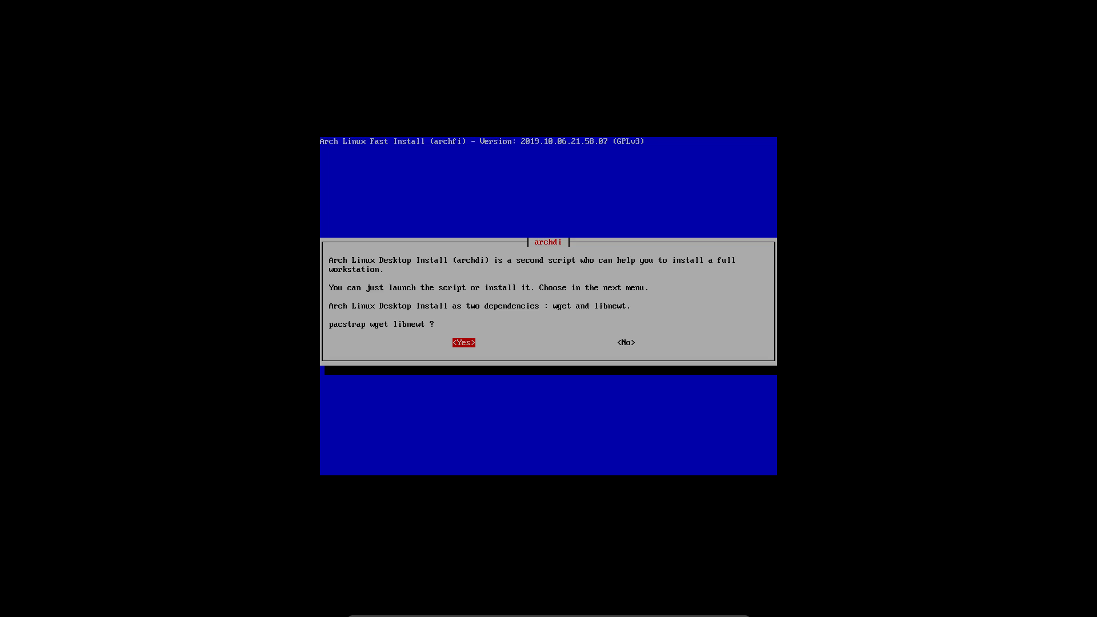
{"action": "key", "text": "Return"}
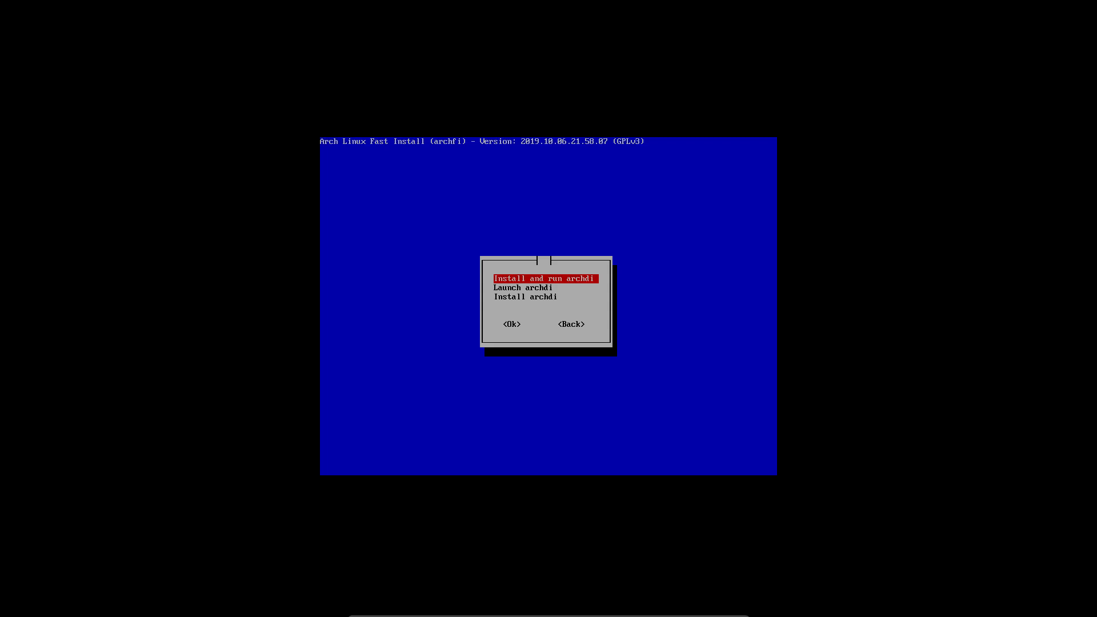
{"action": "key", "text": "Down"}
{"action": "key", "text": "Up"}
{"action": "key", "text": "Return"}
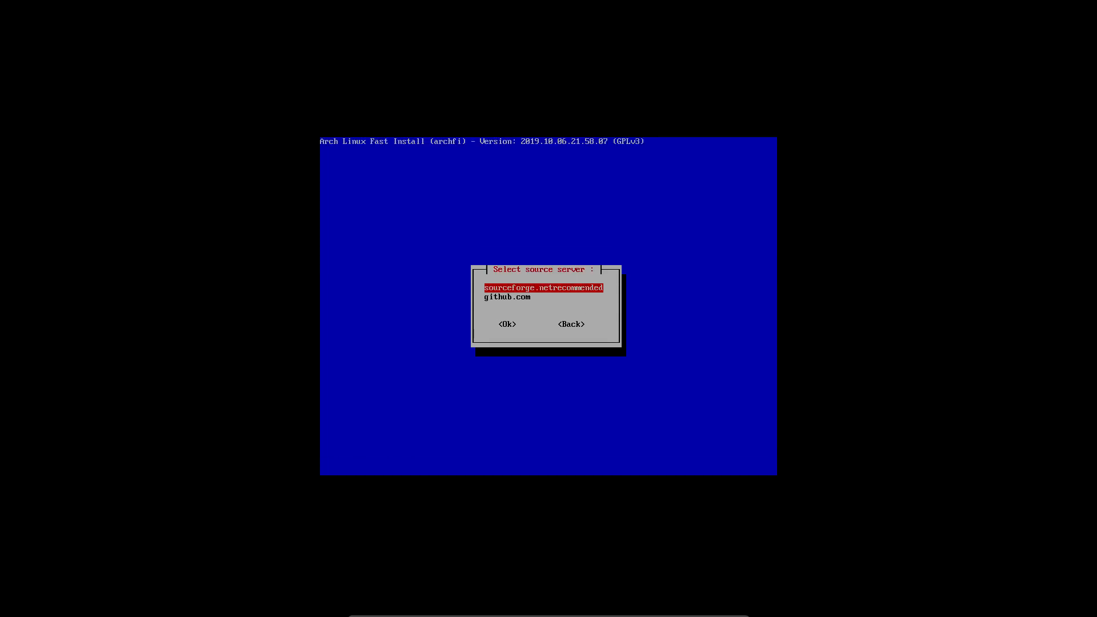
{"action": "key", "text": "Down"}
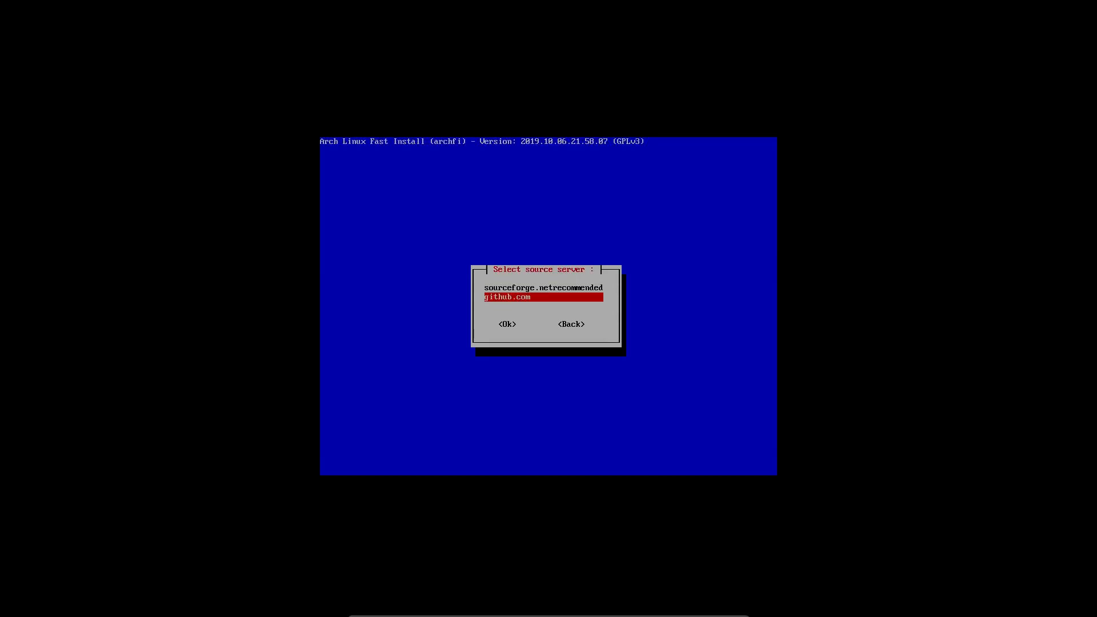
{"action": "key", "text": "Up"}
{"action": "key", "text": "Return"}
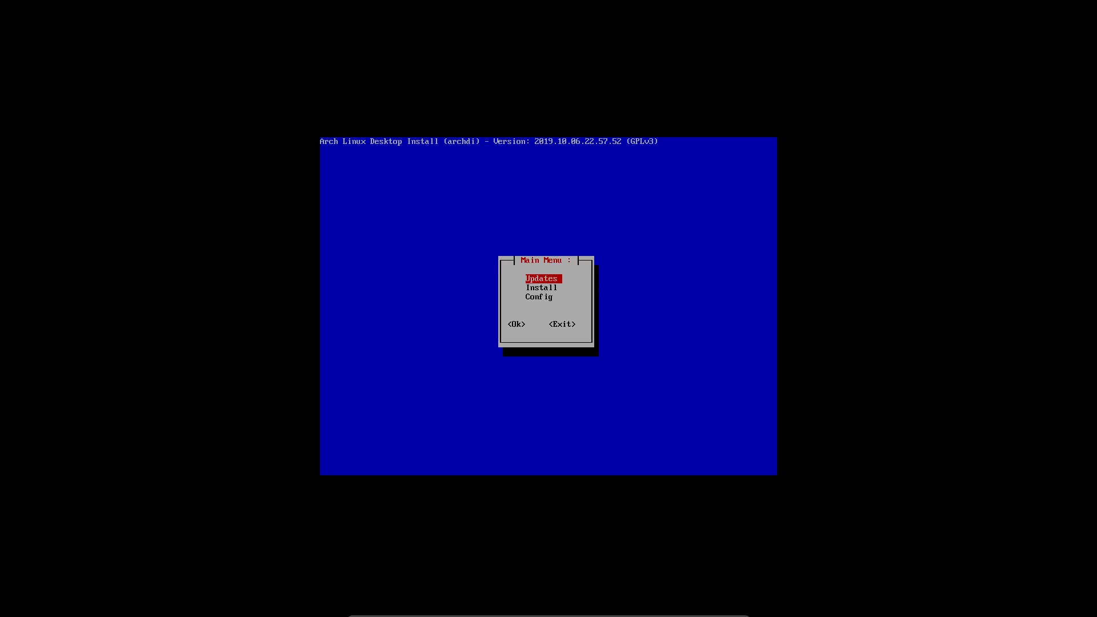
Step: Install pacman-contrib from archdi's Updates section, accepting its fakeroot dependency
{"action": "key", "text": "Down"}
{"action": "key", "text": "Down"}
{"action": "key", "text": "Up"}
{"action": "key", "text": "Up"}
{"action": "key", "text": "Return"}
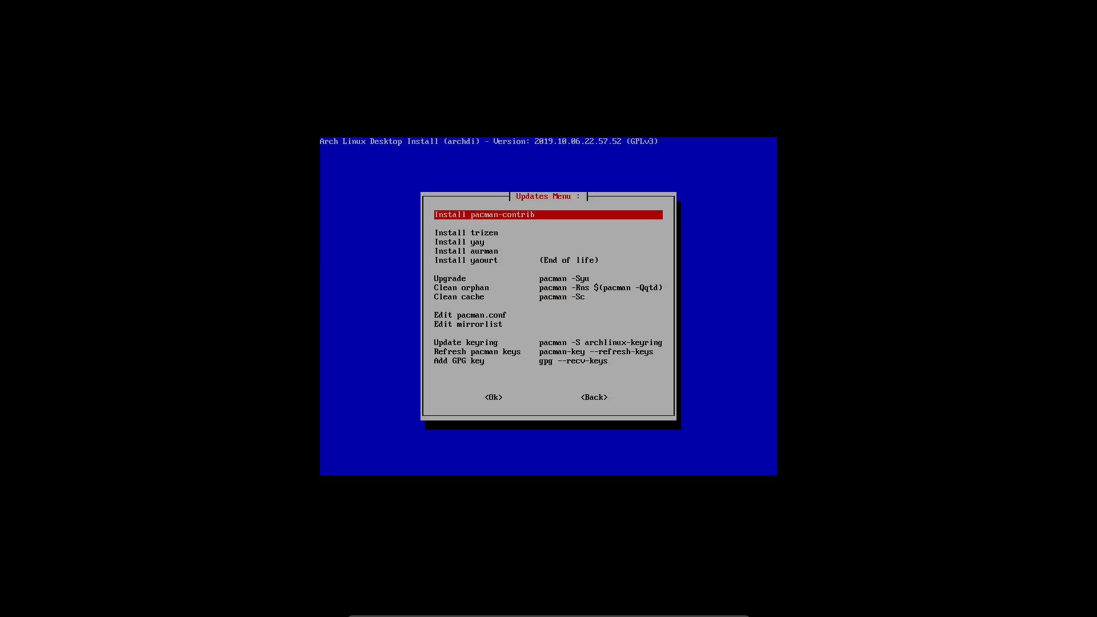
{"action": "key", "text": "Return"}
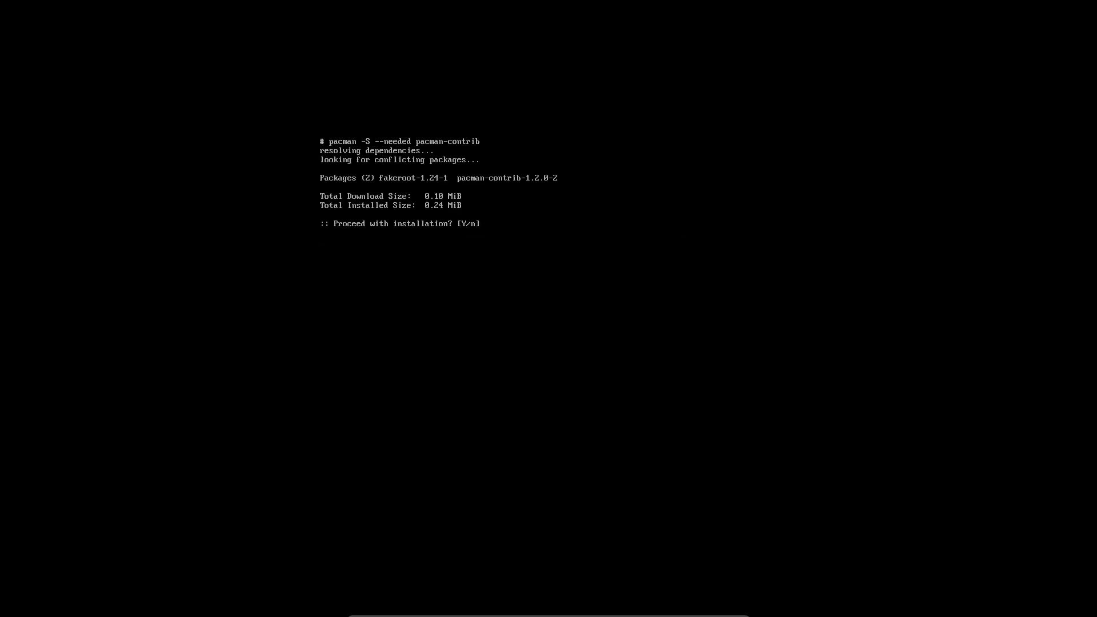
{"action": "key", "text": "Return"}
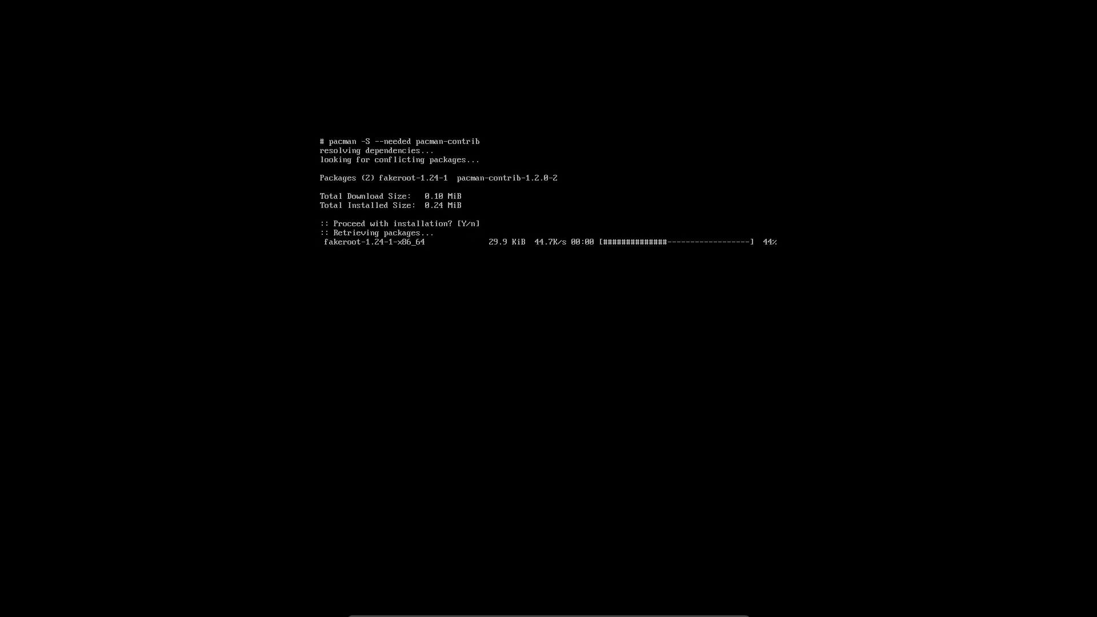
{"action": "key", "text": "Return"}
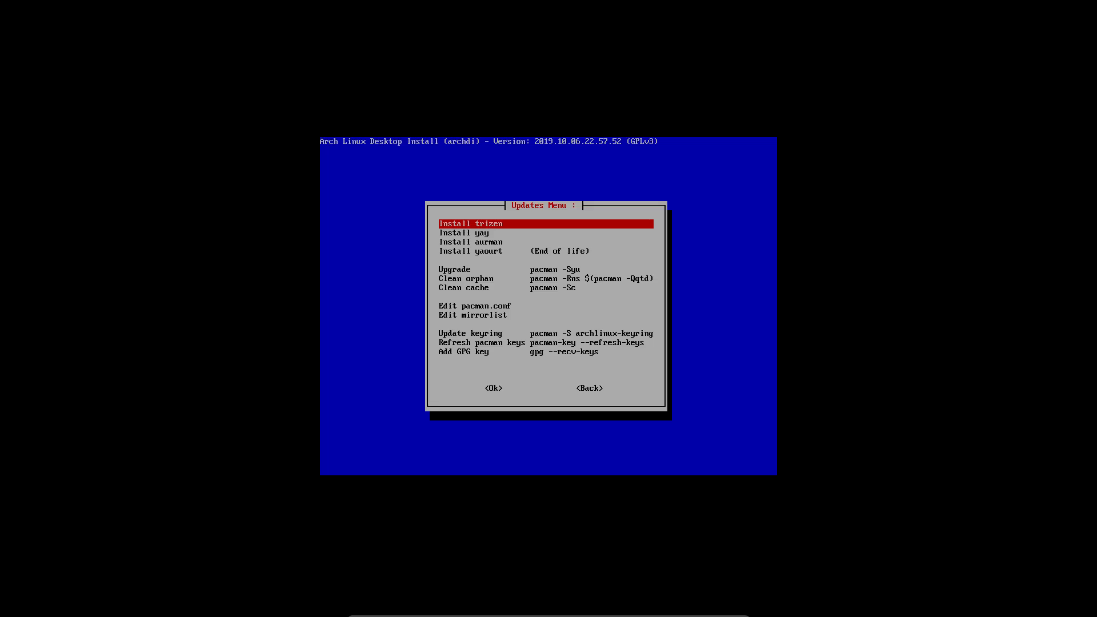
Step: Install yay from archdi's Updates section, accepting the whole base-devel group and the go build dependency
{"action": "key", "text": "Down"}
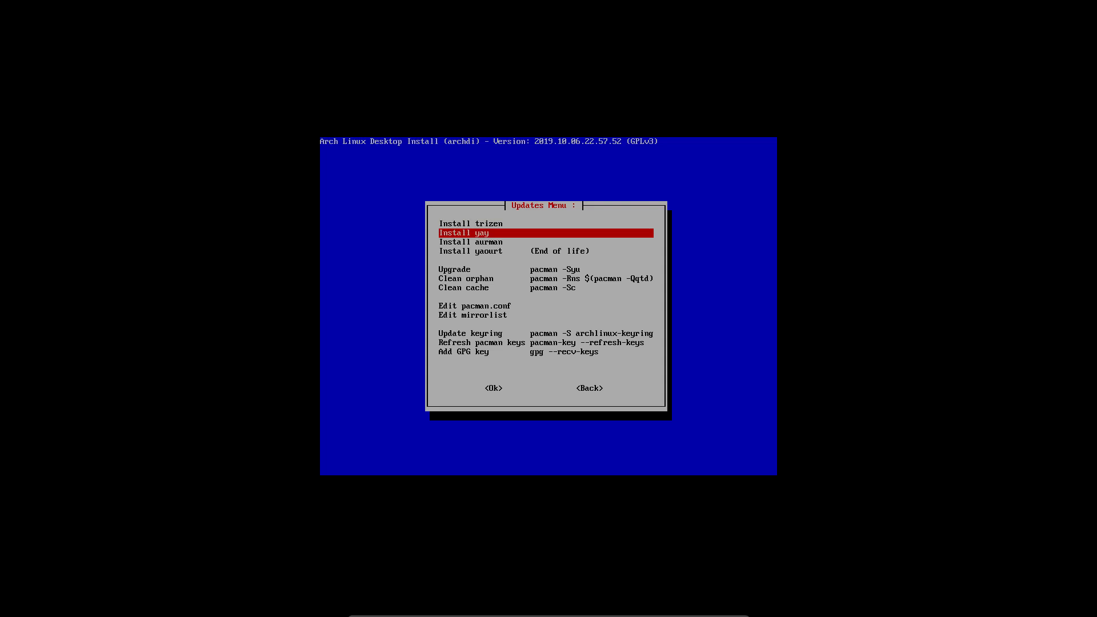
{"action": "key", "text": "Return"}
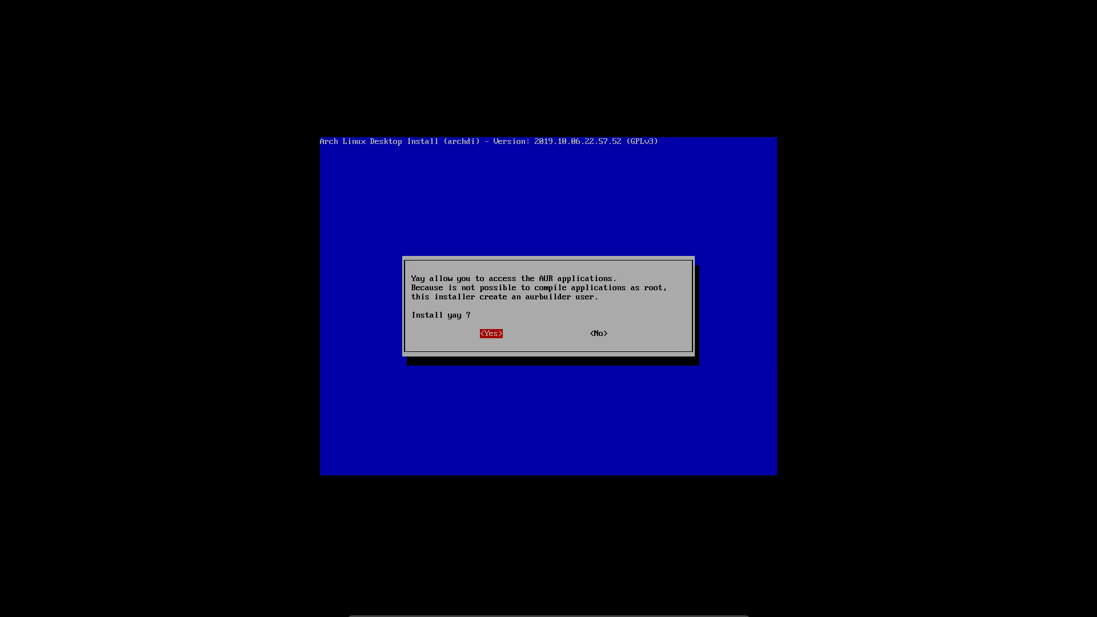
{"action": "key", "text": "Return"}
{"action": "key", "text": "Return"}
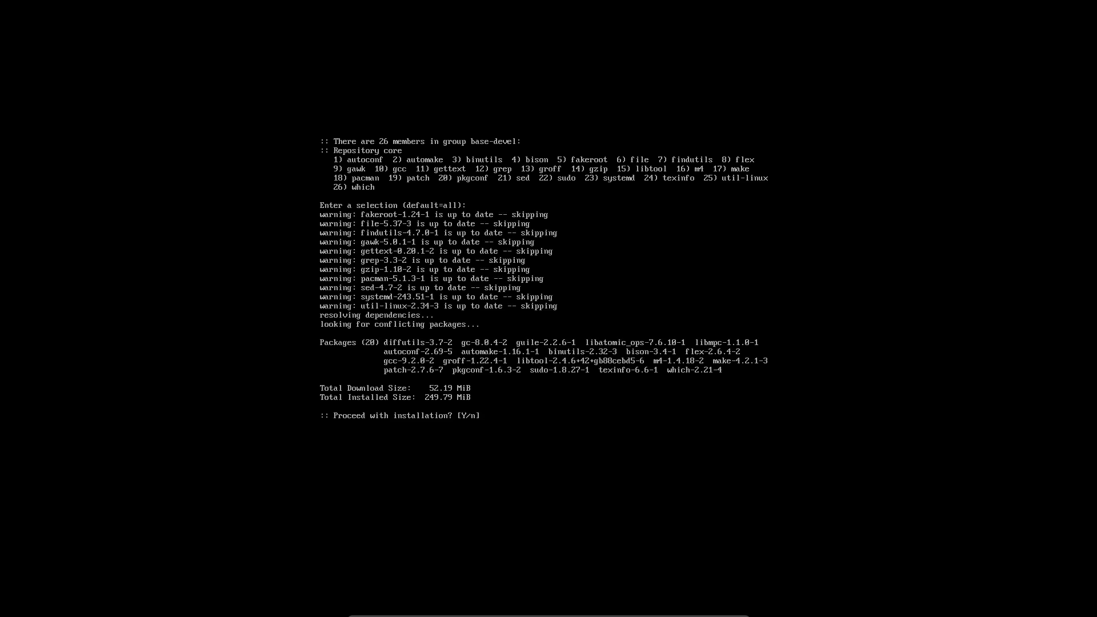
{"action": "key", "text": "Return"}
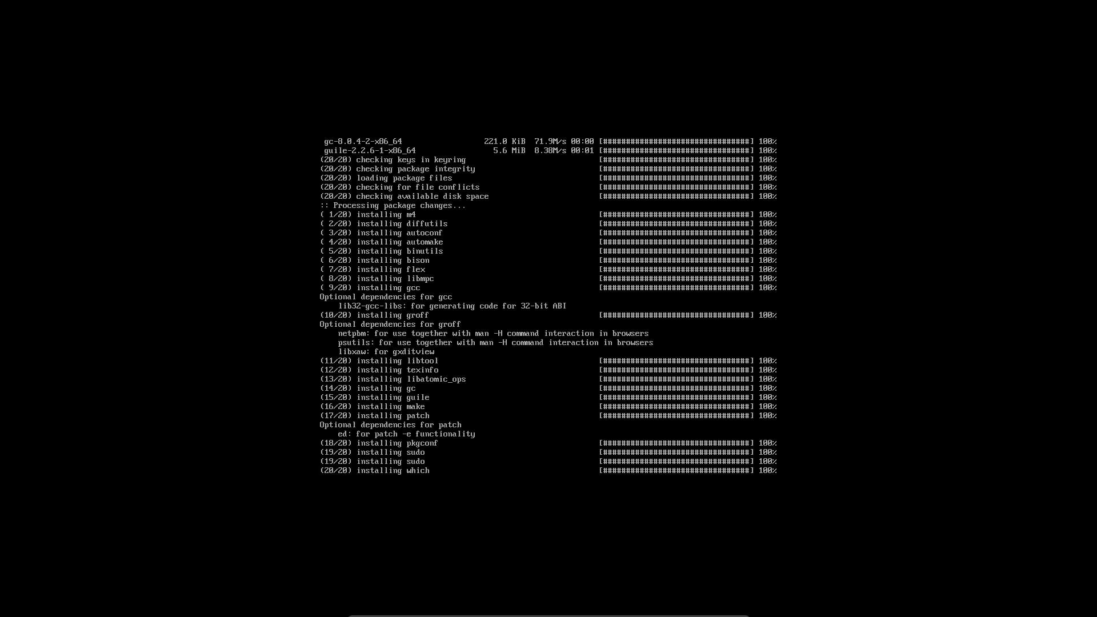
{"action": "key", "text": "Return"}
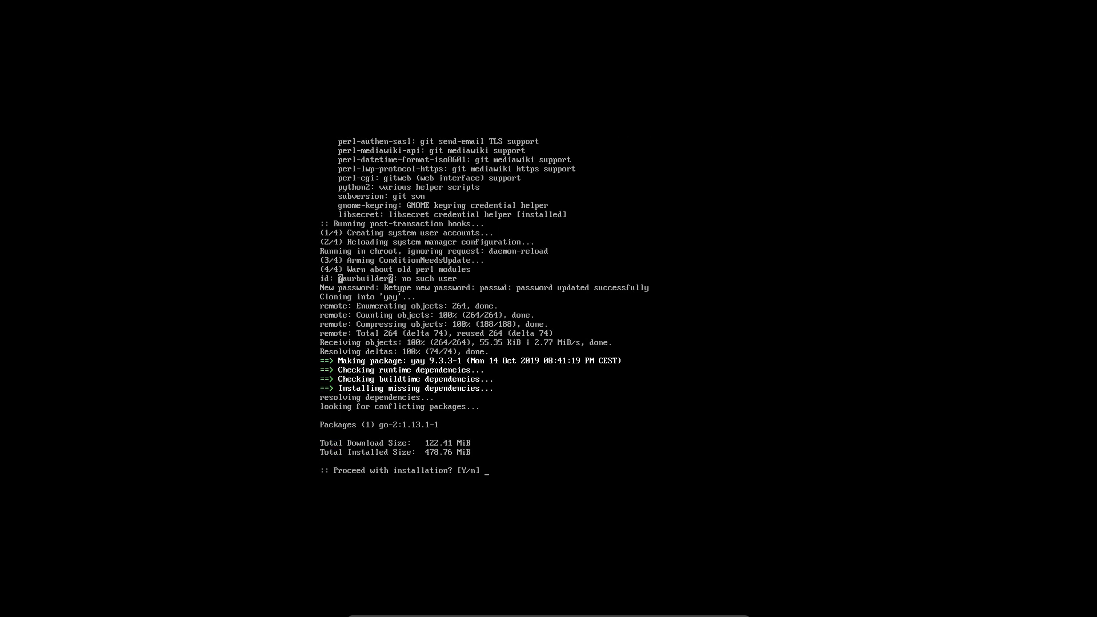
{"action": "key", "text": "Return"}
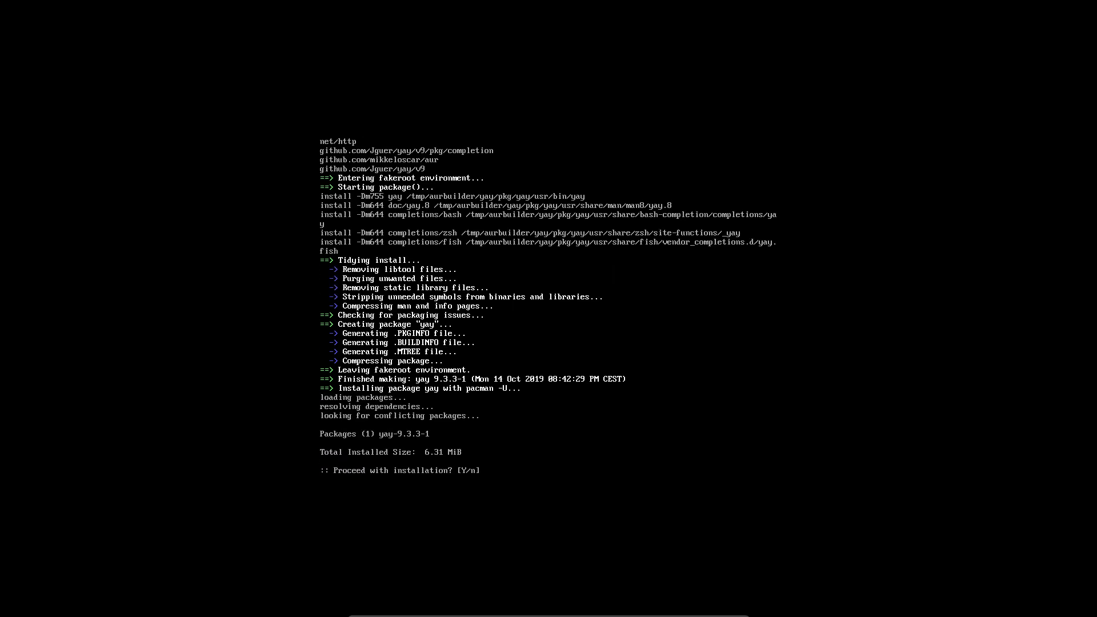
{"action": "type", "text": "y"}
{"action": "key", "text": "Return"}
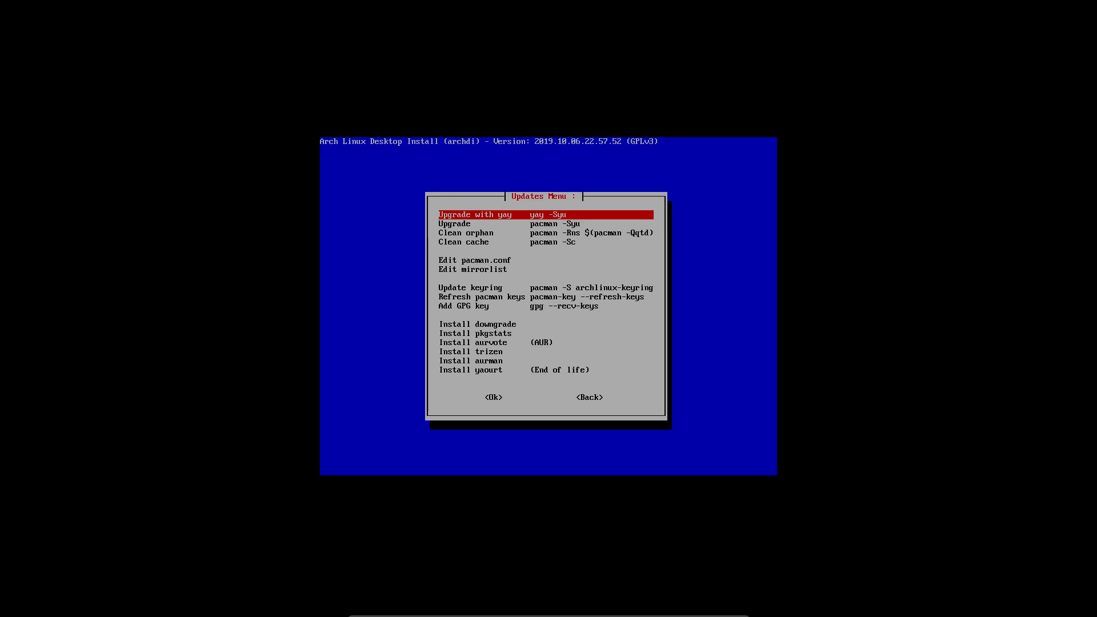
Step: Upgrade the system packages with yay -Syu and pacman -Syu
{"action": "key", "text": "Return"}
{"action": "key", "text": "Down"}
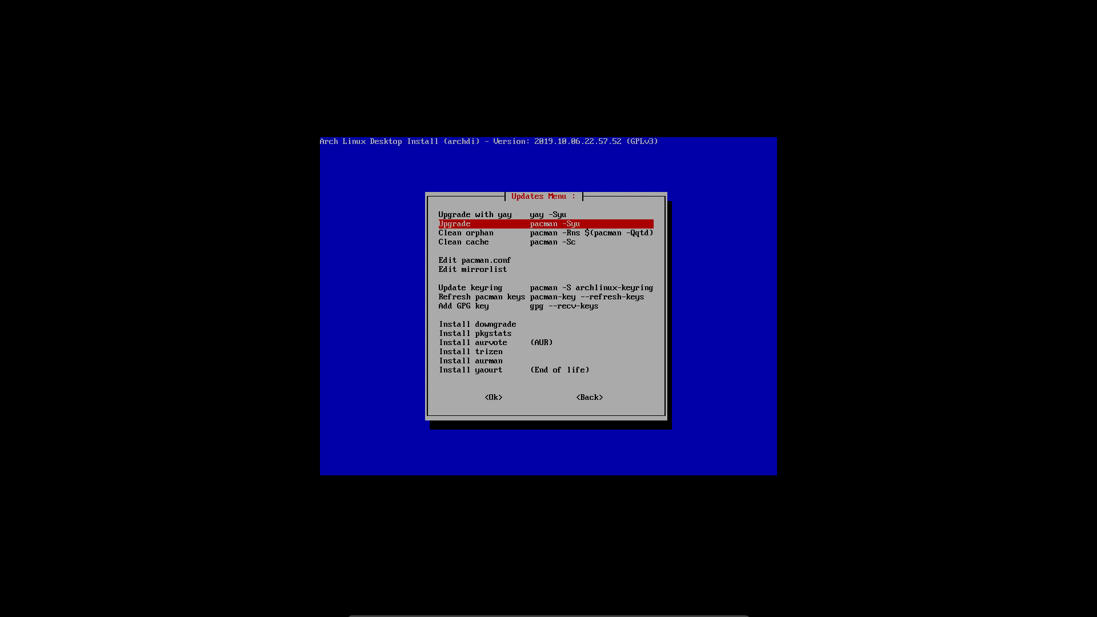
{"action": "key", "text": "Return"}
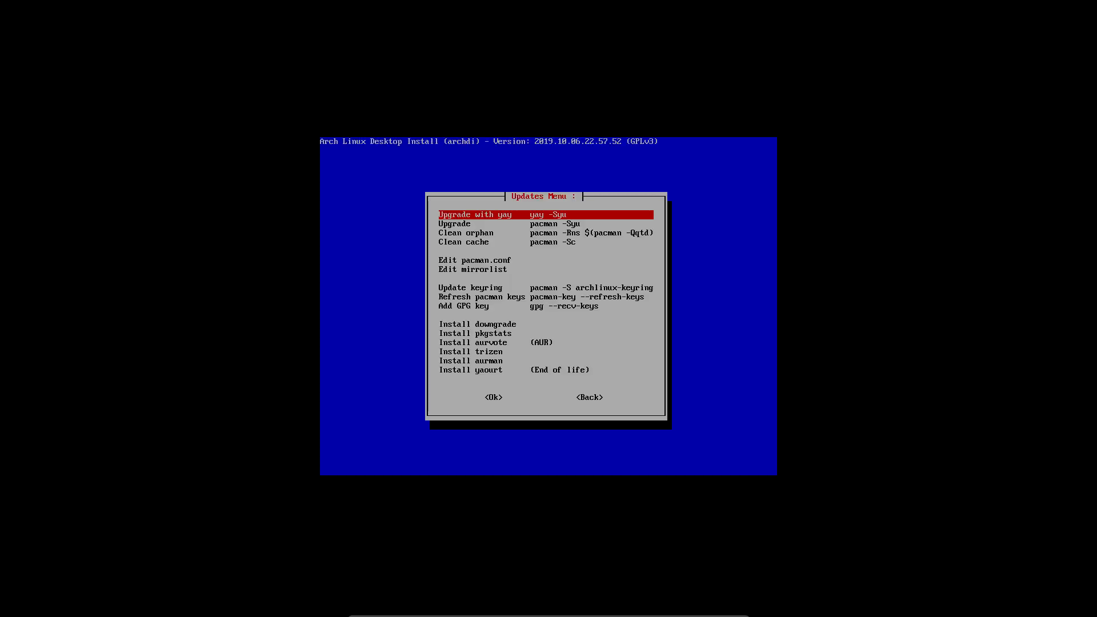
Step: Update the keyring with pacman -S archlinux-keyring
{"action": "key", "text": "Down"}
{"action": "key", "text": "Down"}
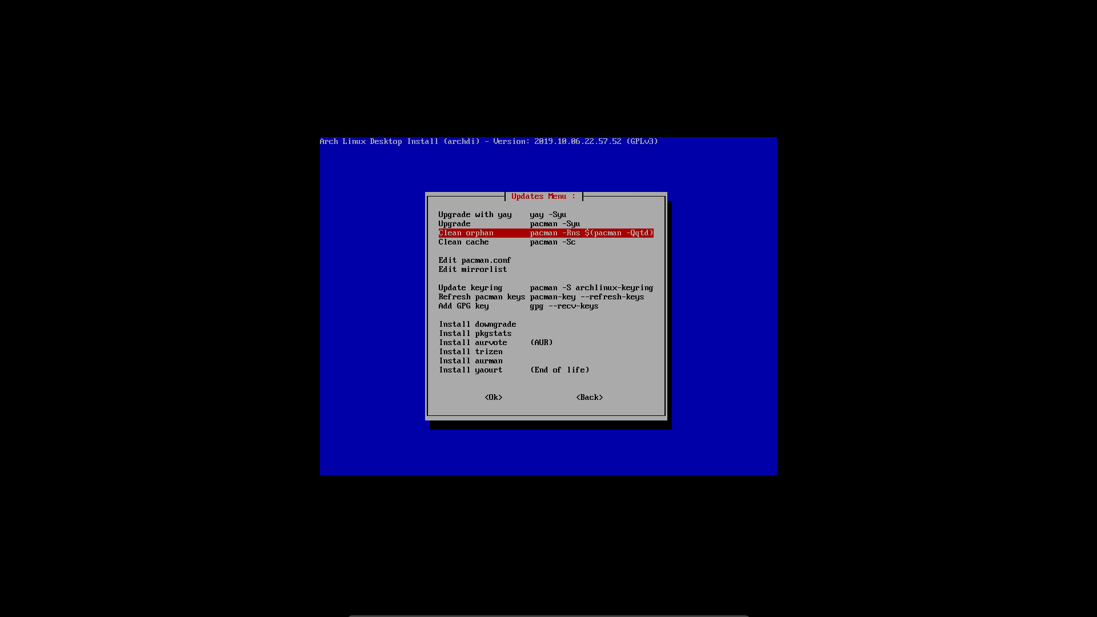
{"action": "key", "text": "Down"}
{"action": "key", "text": "Down"}
{"action": "key", "text": "Down"}
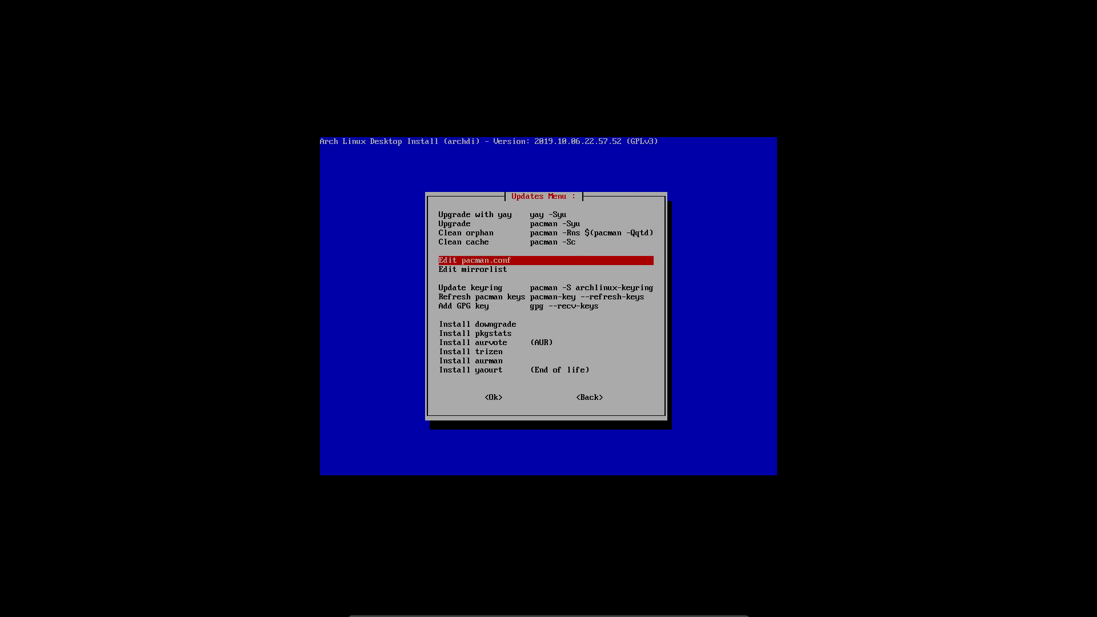
{"action": "key", "text": "Down"}
{"action": "key", "text": "Down"}
{"action": "key", "text": "Down"}
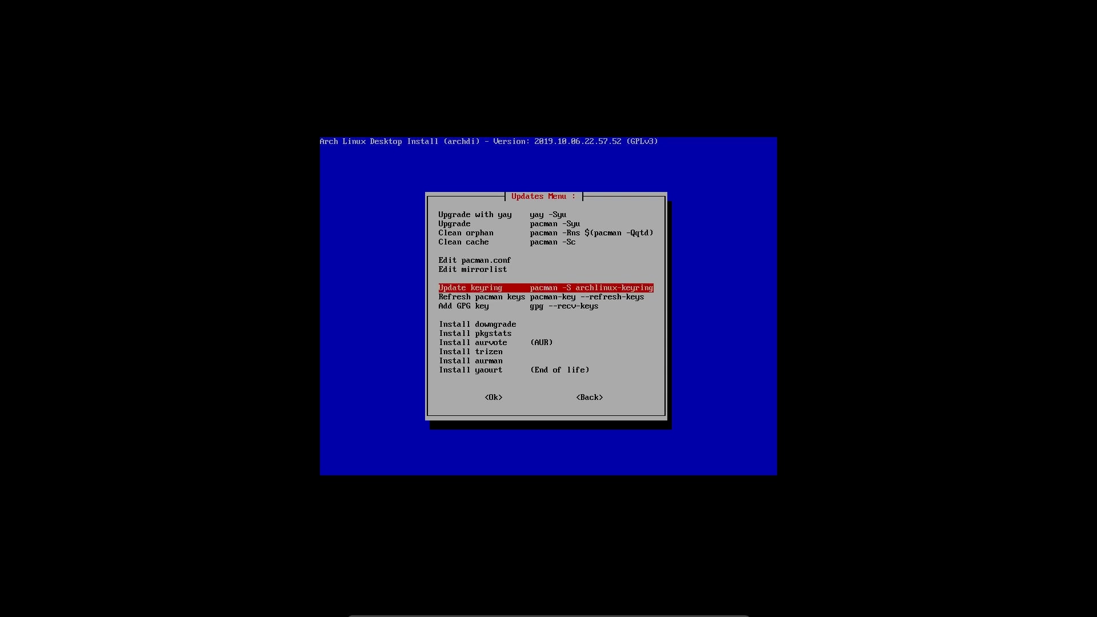
{"action": "key", "text": "Return"}
{"action": "key", "text": "Return"}
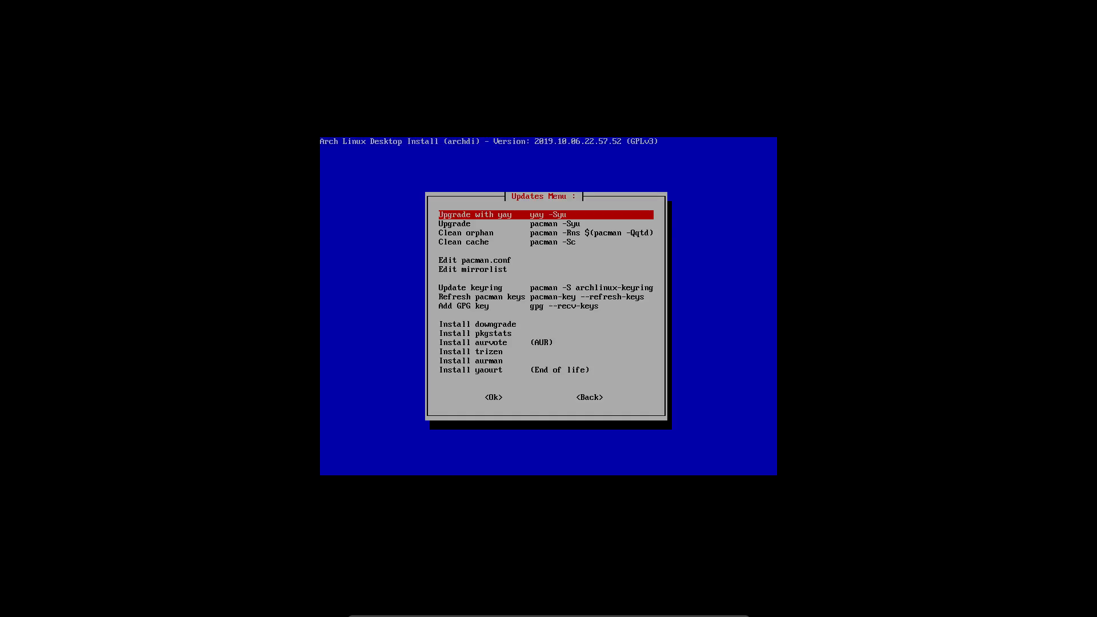
Step: Install the downgrade package from the AUR, accepting the default answer for the diffs to show
{"action": "key", "text": "Down"}
{"action": "key", "text": "Down"}
{"action": "key", "text": "Down"}
{"action": "key", "text": "Down"}
{"action": "key", "text": "Down"}
{"action": "key", "text": "Down"}
{"action": "key", "text": "Down"}
{"action": "key", "text": "Down"}
{"action": "key", "text": "Down"}
{"action": "key", "text": "Down"}
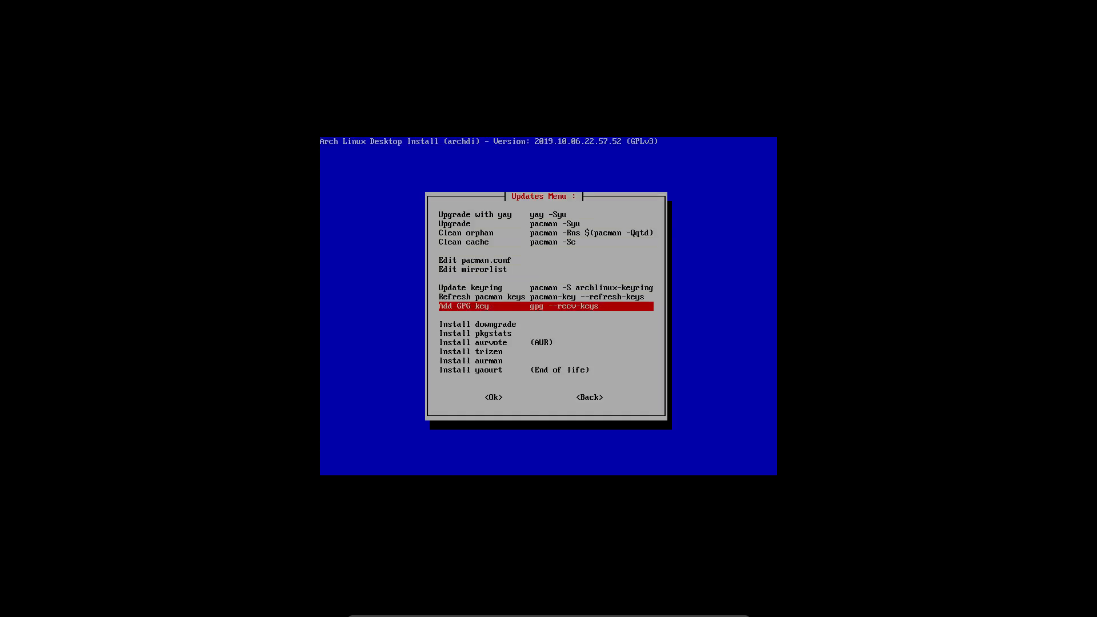
{"action": "key", "text": "Down"}
{"action": "key", "text": "Down"}
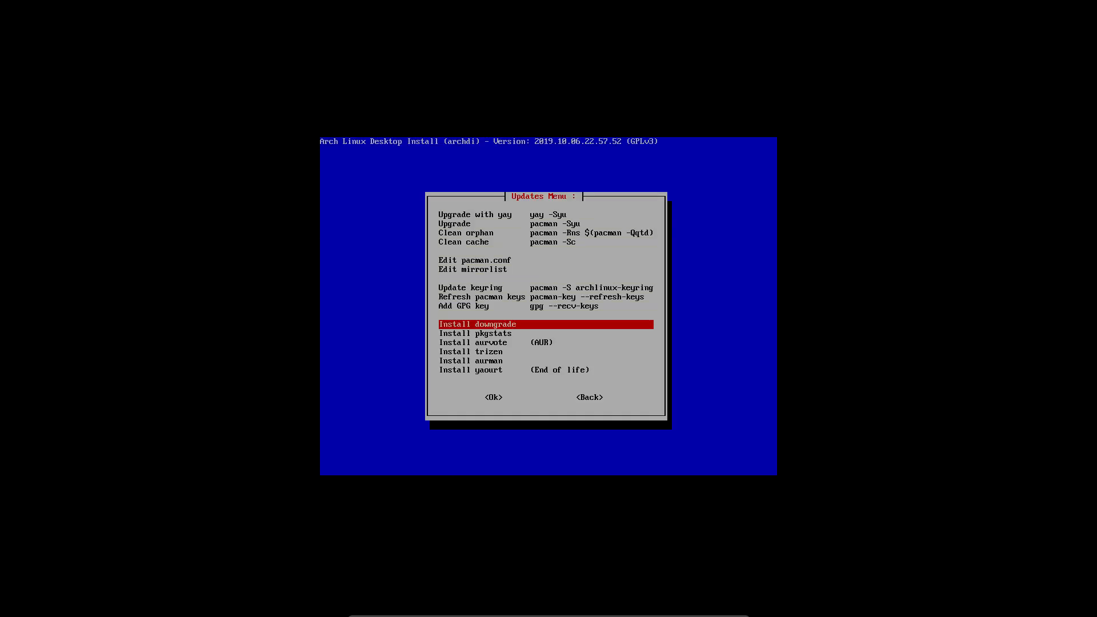
{"action": "key", "text": "Return"}
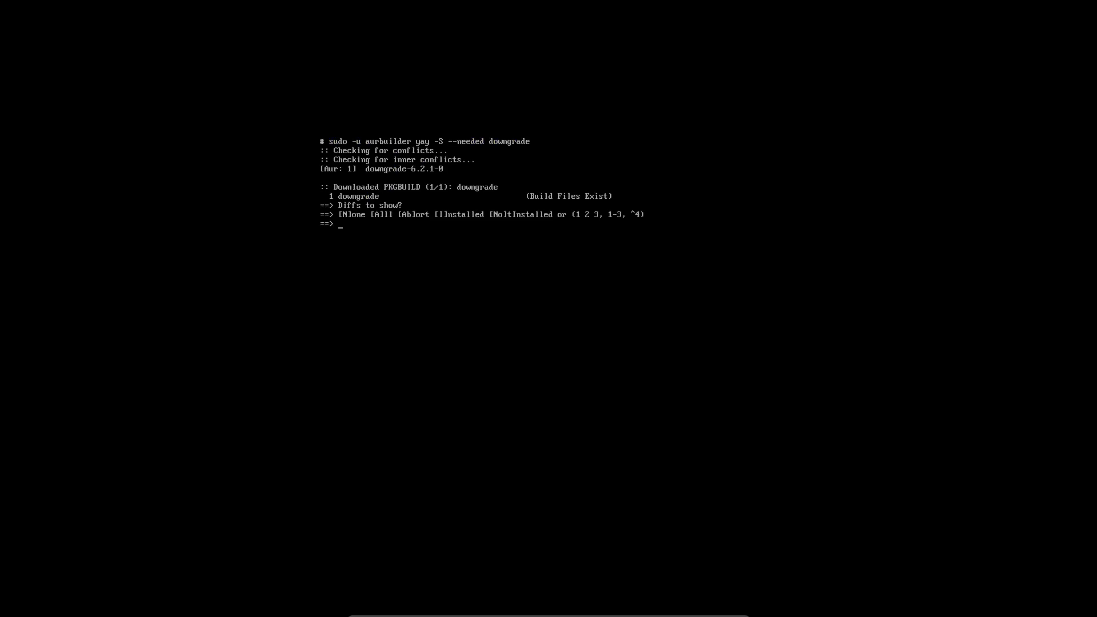
{"action": "key", "text": "Return"}
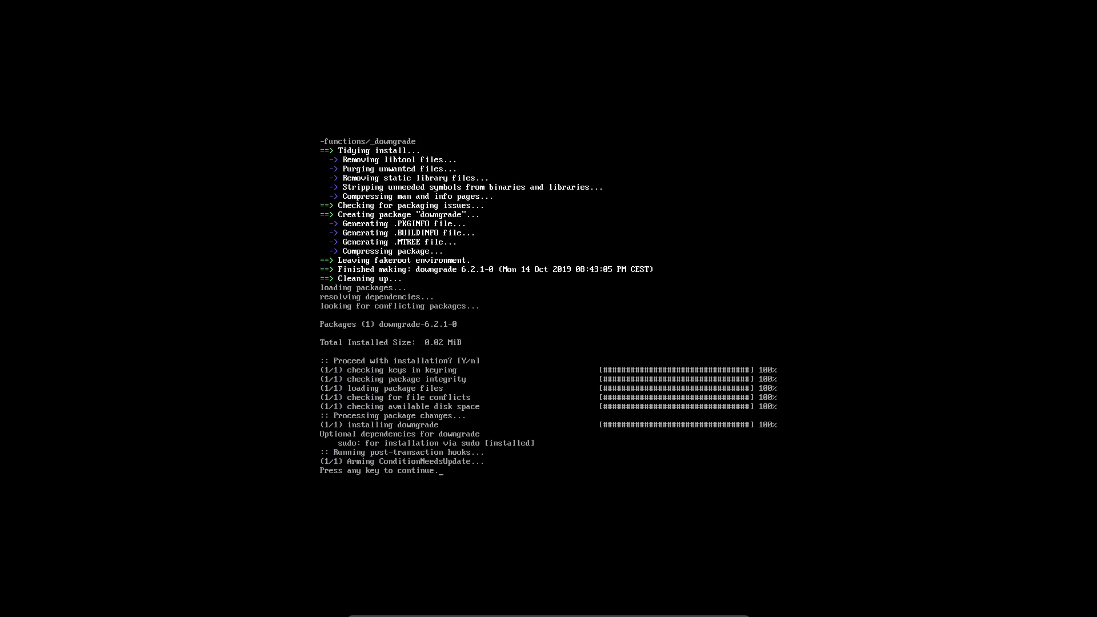
{"action": "key", "text": "Return"}
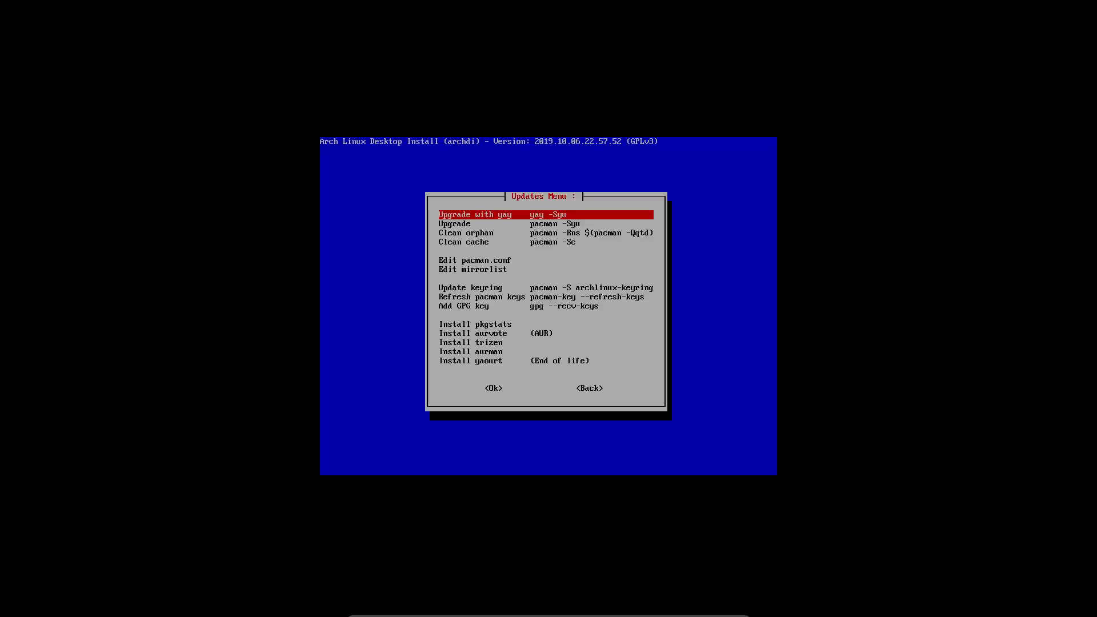
Step: Examine the remaining Updates options, from the yay upgrade to the pkgstats, aurvote, trizen, aurman and yaourt installs
{"action": "key", "text": "Down"}
{"action": "key", "text": "Down"}
{"action": "key", "text": "Down"}
{"action": "key", "text": "Down"}
{"action": "key", "text": "Down"}
{"action": "key", "text": "Down"}
{"action": "key", "text": "Down"}
{"action": "key", "text": "Down"}
{"action": "key", "text": "Down"}
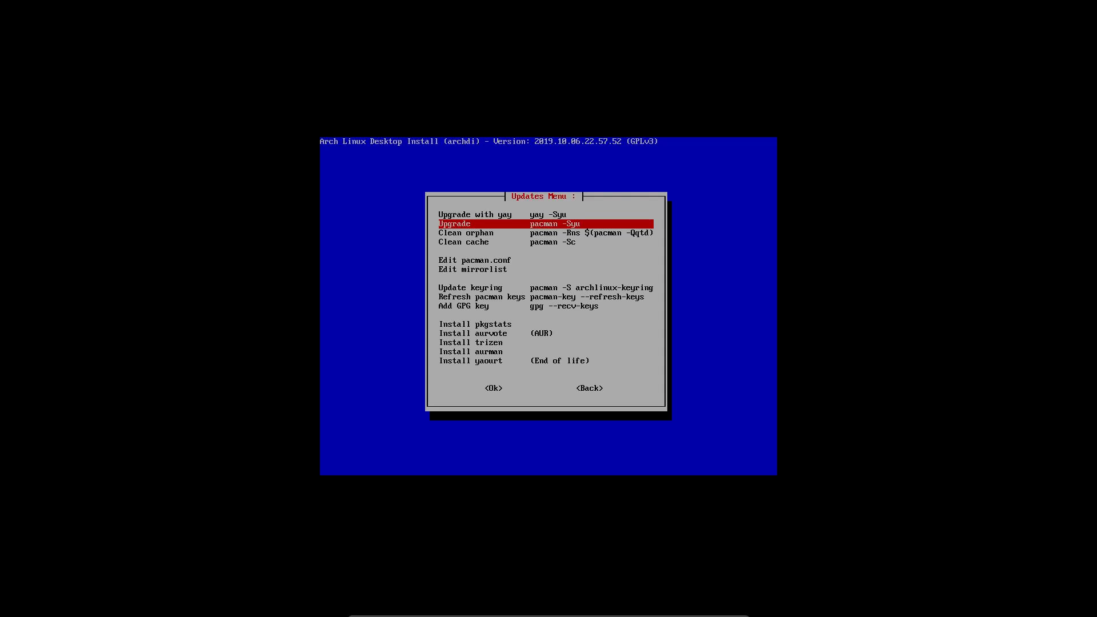
{"action": "key", "text": "Down"}
{"action": "key", "text": "Down"}
{"action": "key", "text": "Down"}
{"action": "key", "text": "Down"}
{"action": "key", "text": "Down"}
{"action": "key", "text": "Down"}
{"action": "key", "text": "Down"}
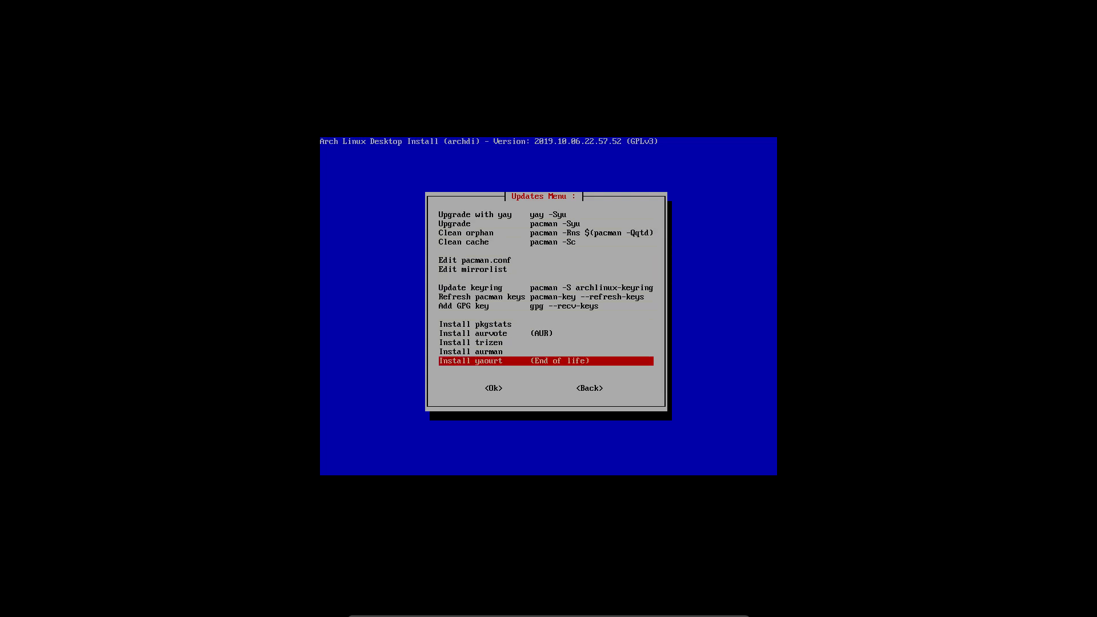
{"action": "key", "text": "Up"}
{"action": "key", "text": "Up"}
{"action": "key", "text": "Up"}
{"action": "key", "text": "Up"}
{"action": "key", "text": "Up"}
{"action": "key", "text": "Up"}
{"action": "key", "text": "Up"}
{"action": "key", "text": "Up"}
{"action": "key", "text": "Up"}
{"action": "key", "text": "Up"}
{"action": "key", "text": "Up"}
{"action": "key", "text": "Up"}
{"action": "key", "text": "Up"}
{"action": "key", "text": "Up"}
{"action": "key", "text": "Up"}
{"action": "key", "text": "Up"}
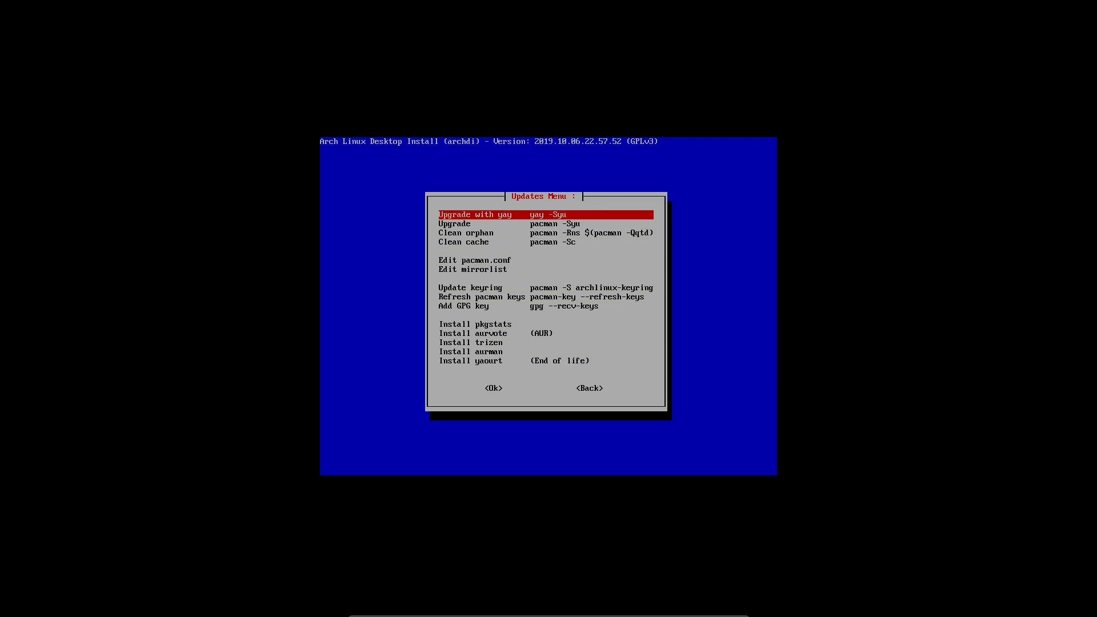
{"action": "key", "text": "Down"}
{"action": "key", "text": "Down"}
{"action": "key", "text": "Down"}
{"action": "key", "text": "Down"}
{"action": "key", "text": "Down"}
{"action": "key", "text": "Down"}
{"action": "key", "text": "Down"}
{"action": "key", "text": "Down"}
{"action": "key", "text": "Down"}
{"action": "key", "text": "Down"}
{"action": "key", "text": "Down"}
{"action": "key", "text": "Down"}
{"action": "key", "text": "Down"}
{"action": "key", "text": "Down"}
{"action": "key", "text": "Down"}
{"action": "key", "text": "Down"}
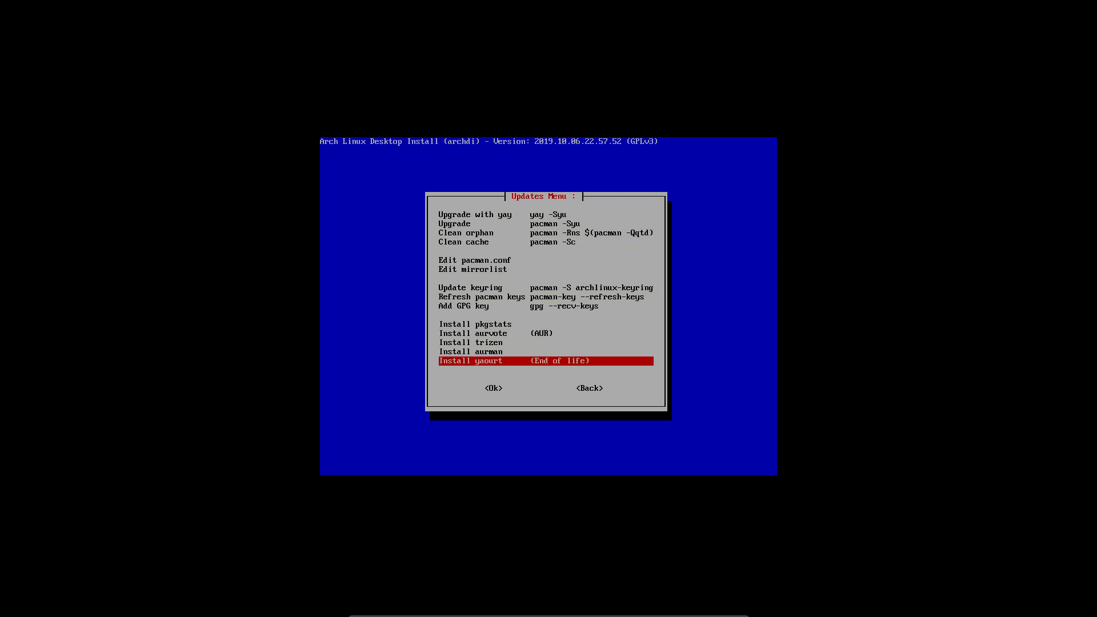
{"action": "key", "text": "Up"}
{"action": "key", "text": "Up"}
{"action": "key", "text": "Up"}
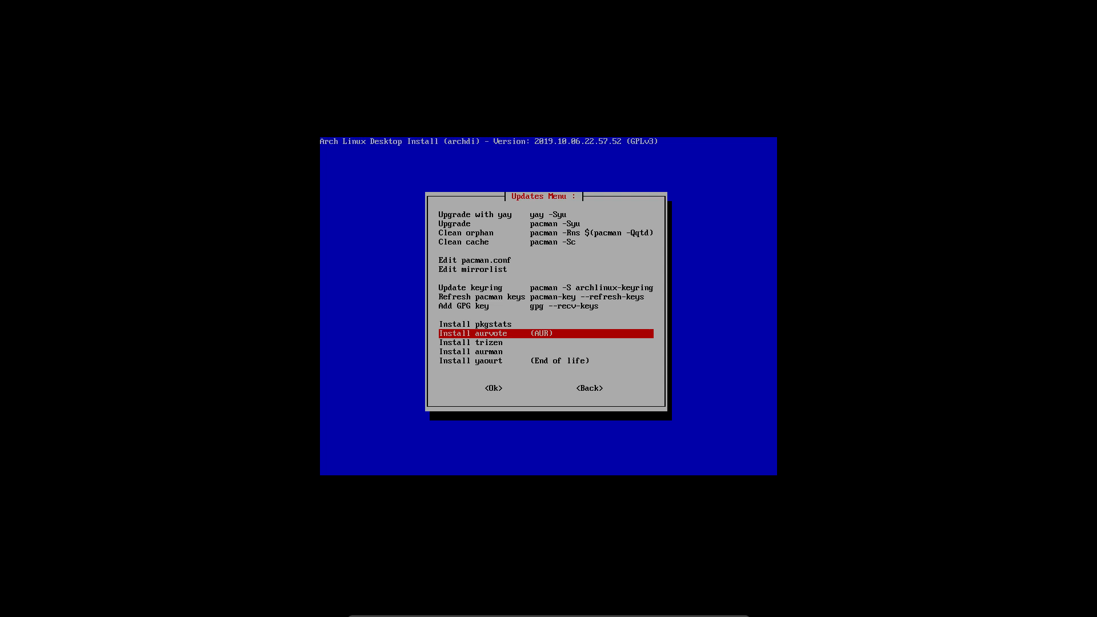
{"action": "key", "text": "Down"}
{"action": "key", "text": "Down"}
{"action": "key", "text": "Down"}
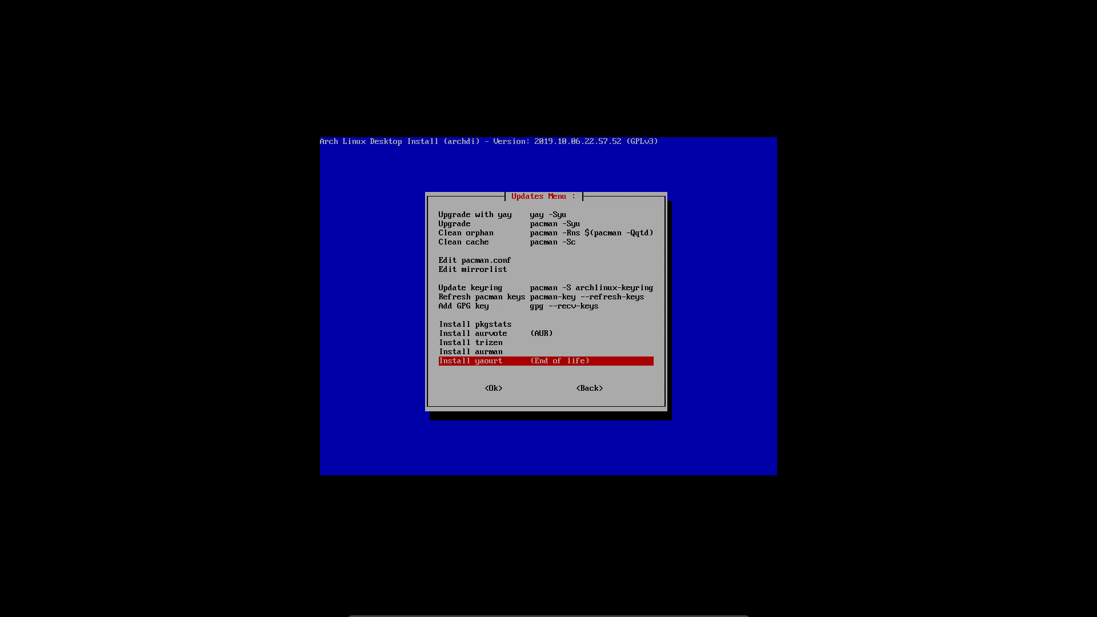
Step: Leave the Updates section and open the Generic package list under the Console install category
{"action": "key", "text": "Tab"}
{"action": "key", "text": "Tab"}
{"action": "key", "text": "Return"}
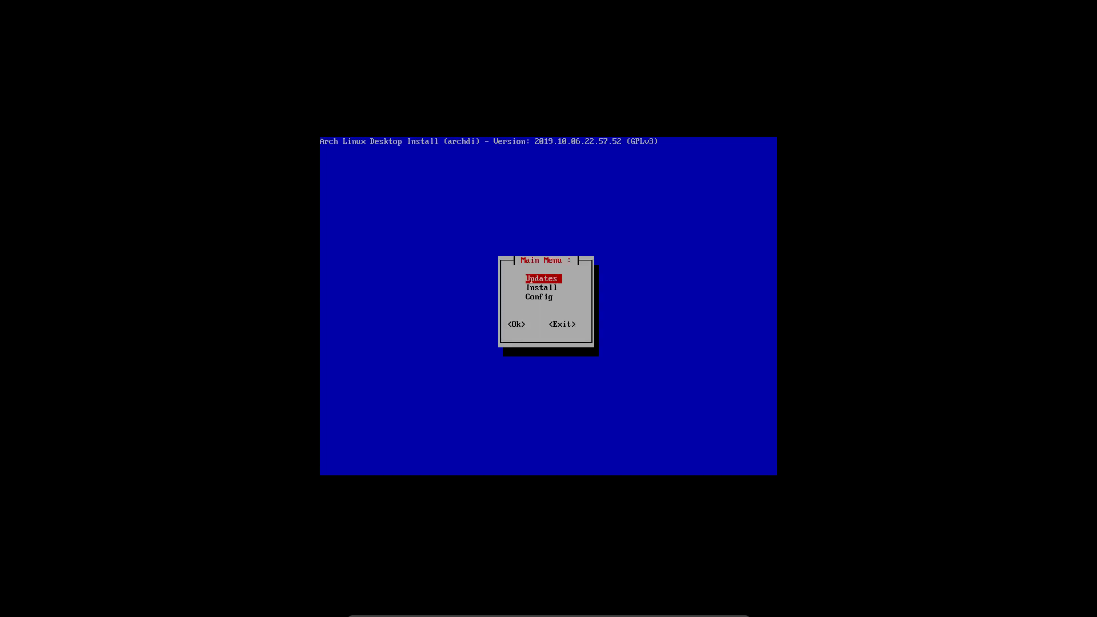
{"action": "key", "text": "Down"}
{"action": "key", "text": "Return"}
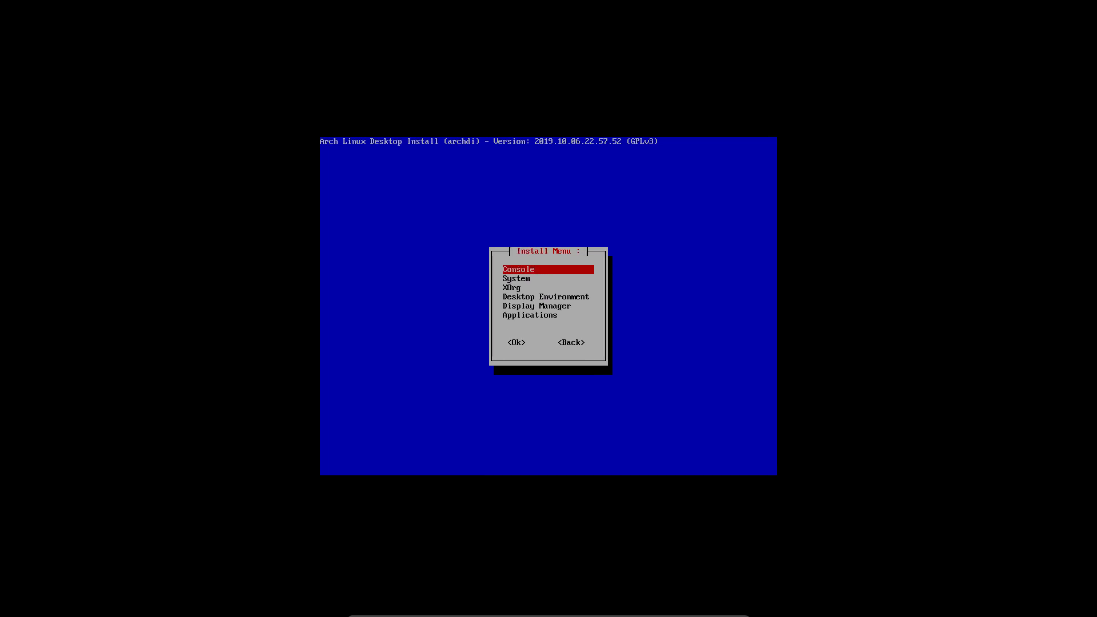
{"action": "key", "text": "Return"}
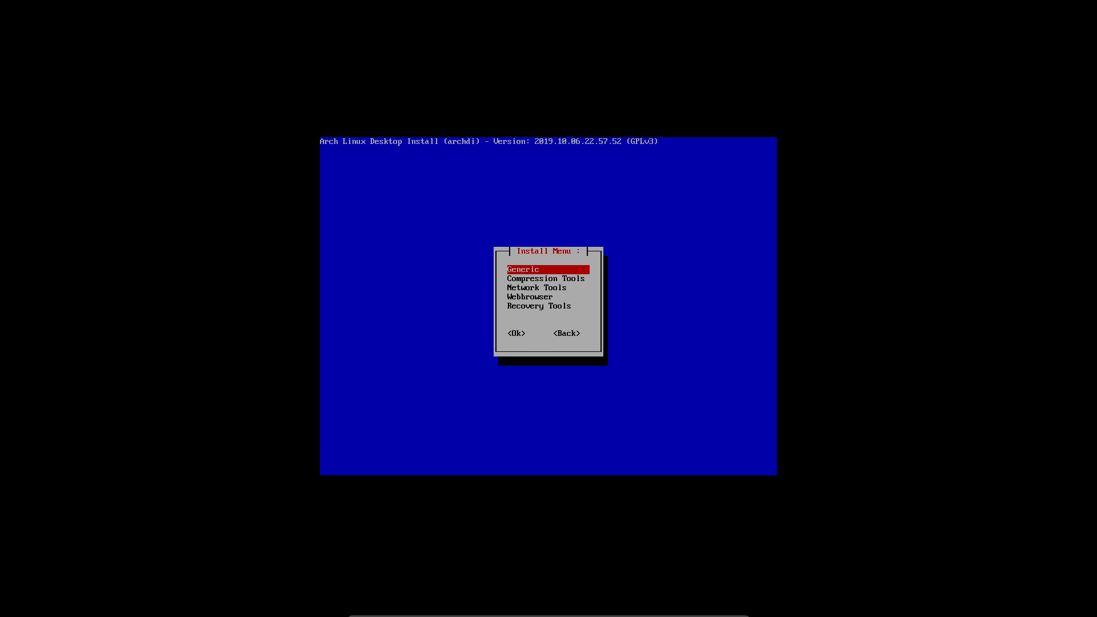
{"action": "key", "text": "Return"}
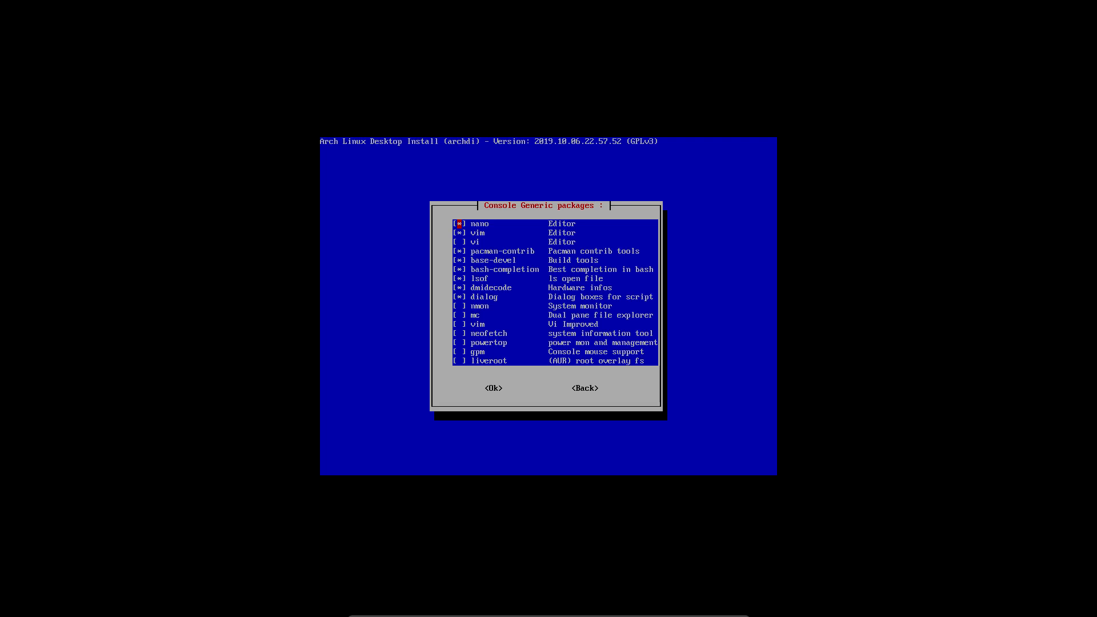
Step: Add neofetch to the preselected Console Generic packages and install the selection, accepting all base-devel members
{"action": "key", "text": "Down"}
{"action": "key", "text": "Down"}
{"action": "key", "text": "Down"}
{"action": "key", "text": "Down"}
{"action": "key", "text": "Down"}
{"action": "key", "text": "Down"}
{"action": "key", "text": "Down"}
{"action": "key", "text": "Down"}
{"action": "key", "text": "Down"}
{"action": "key", "text": "Down"}
{"action": "key", "text": "Up"}
{"action": "key", "text": "Up"}
{"action": "key", "text": "Up"}
{"action": "key", "text": "Down"}
{"action": "key", "text": "Down"}
{"action": "key", "text": "Down"}
{"action": "key", "text": "Tab"}
{"action": "key", "text": "Return"}
{"action": "key", "text": "Return"}
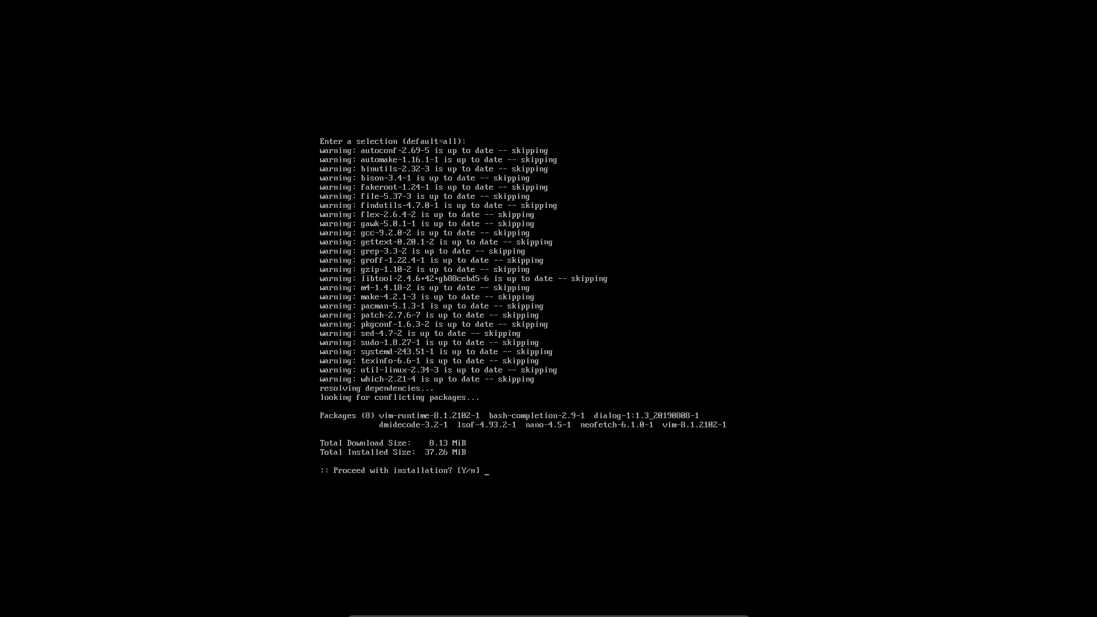
{"action": "key", "text": "Return"}
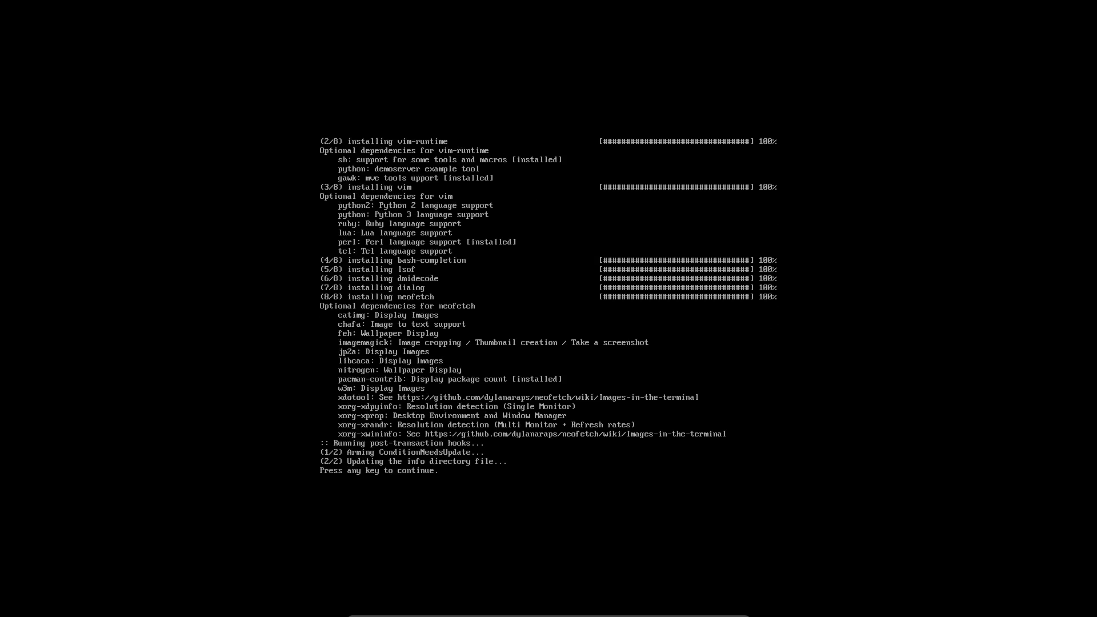
{"action": "key", "text": "Return"}
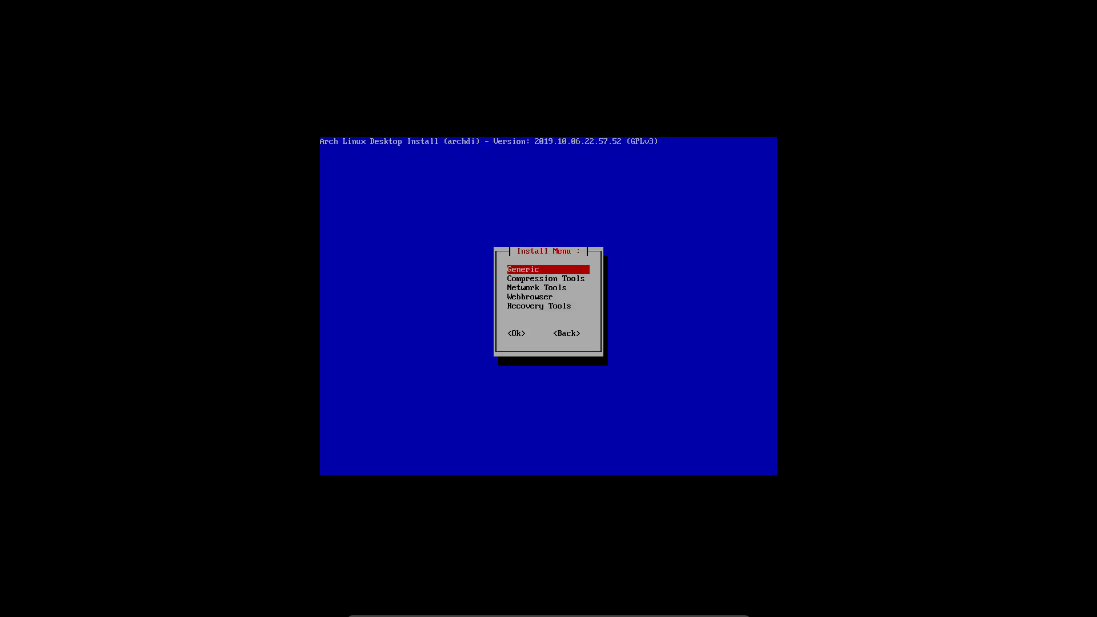
Step: Install the preselected Console Compression Tools zip, unzip, unrar and p7zip, and return to the Install Menu
{"action": "key", "text": "Down"}
{"action": "key", "text": "Return"}
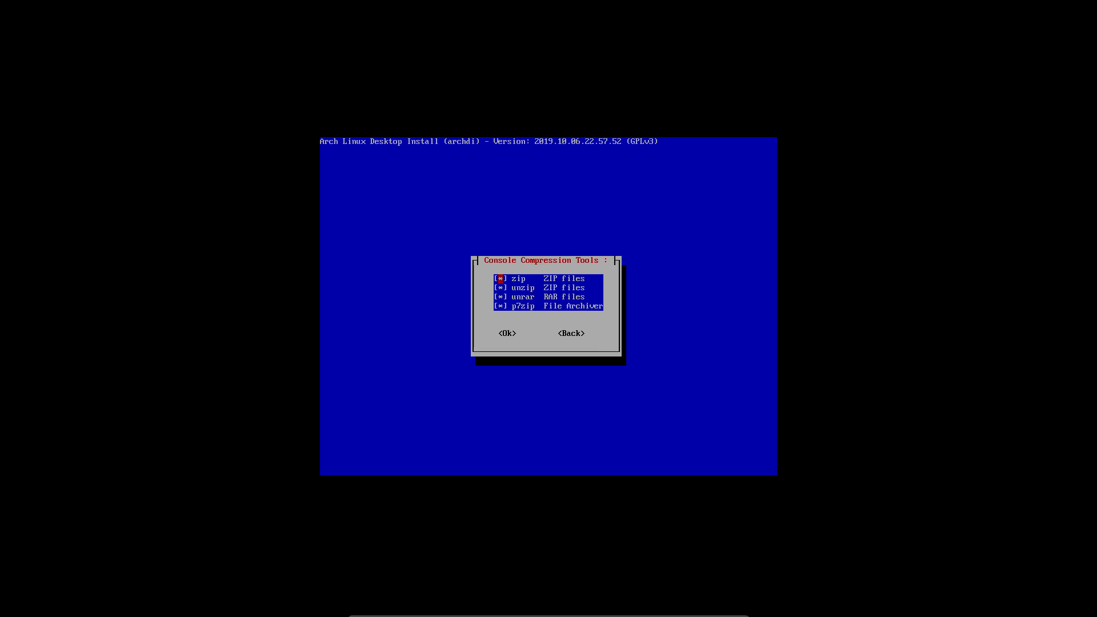
{"action": "key", "text": "Down"}
{"action": "key", "text": "Down"}
{"action": "key", "text": "Tab"}
{"action": "key", "text": "Return"}
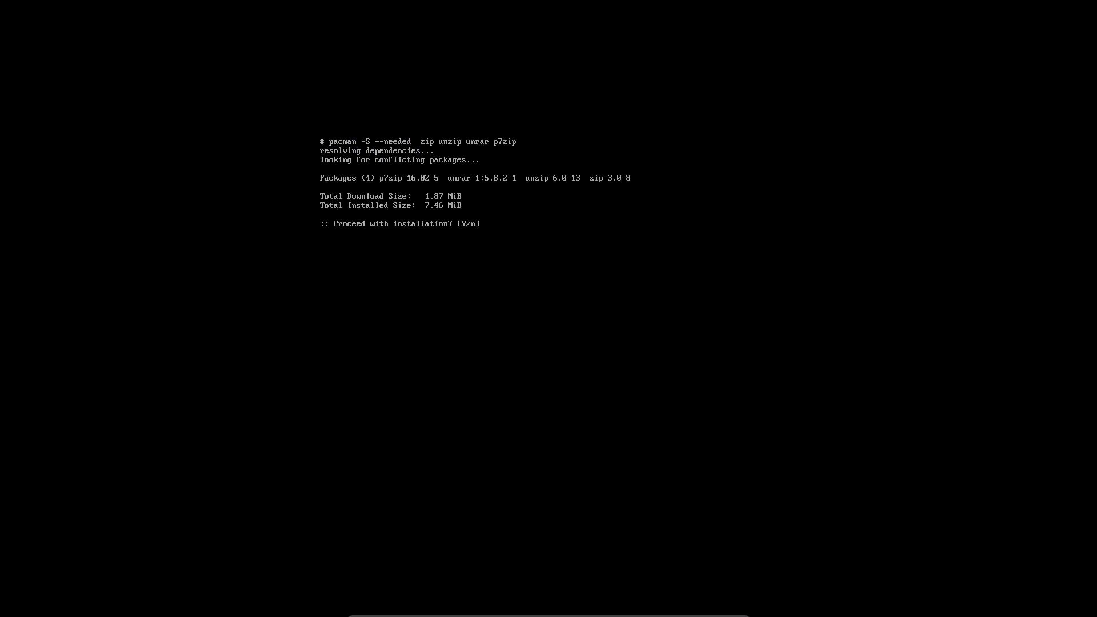
{"action": "key", "text": "Return"}
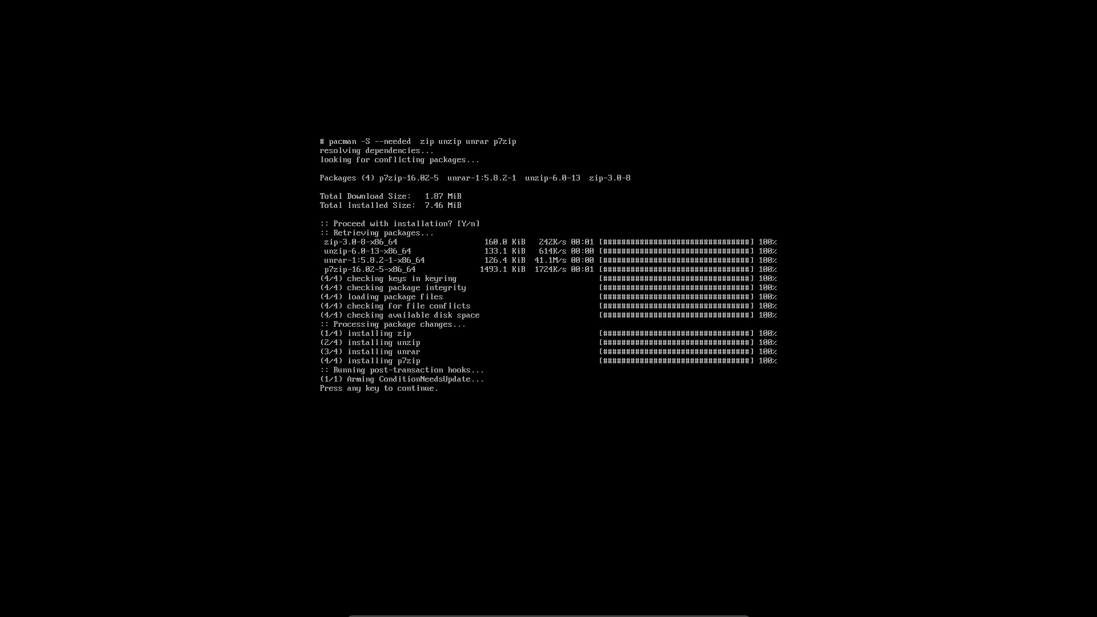
{"action": "key", "text": "Return"}
Step: Open the Console Network Tools list and examine the available packages, from rsync and traceroute to mitmproxy and sslstrip
{"action": "key", "text": "Down"}
{"action": "key", "text": "Return"}
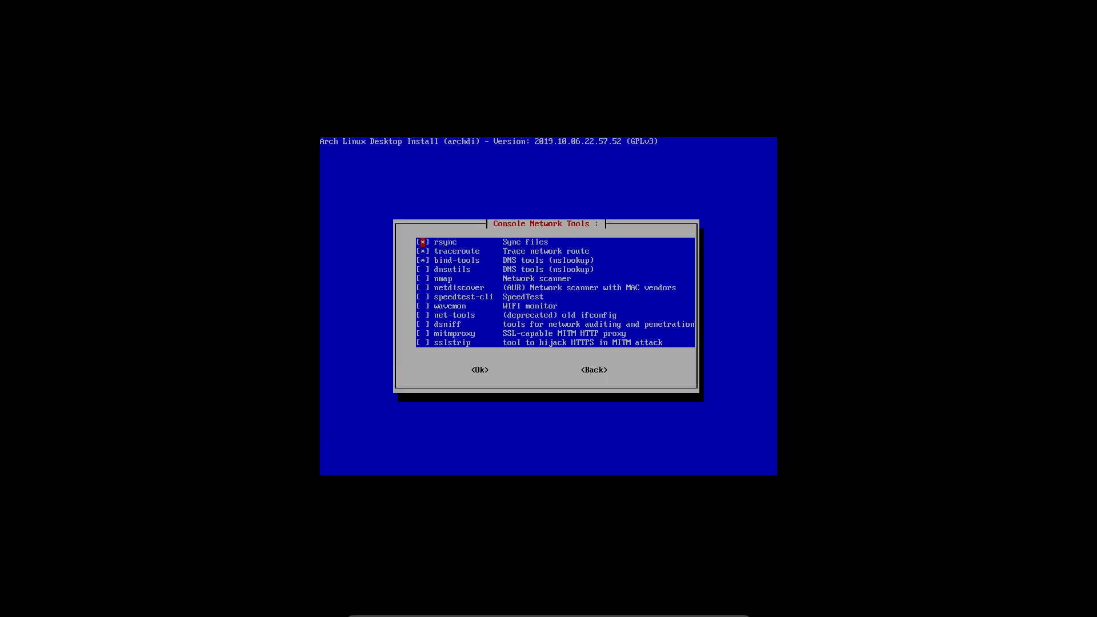
{"action": "key", "text": "Down"}
{"action": "key", "text": "Down"}
{"action": "key", "text": "Down"}
{"action": "key", "text": "Down"}
{"action": "key", "text": "Down"}
{"action": "key", "text": "Down"}
{"action": "key", "text": "Down"}
{"action": "key", "text": "Down"}
{"action": "key", "text": "Up"}
{"action": "key", "text": "Up"}
{"action": "key", "text": "Down"}
{"action": "key", "text": "Down"}
{"action": "key", "text": "Down"}
{"action": "key", "text": "Down"}
{"action": "key", "text": "Down"}
Step: Install the preselected network tools rsync, traceroute and bind-tools, and return to the Install Menu
{"action": "key", "text": "Tab"}
{"action": "key", "text": "Return"}
{"action": "key", "text": "Return"}
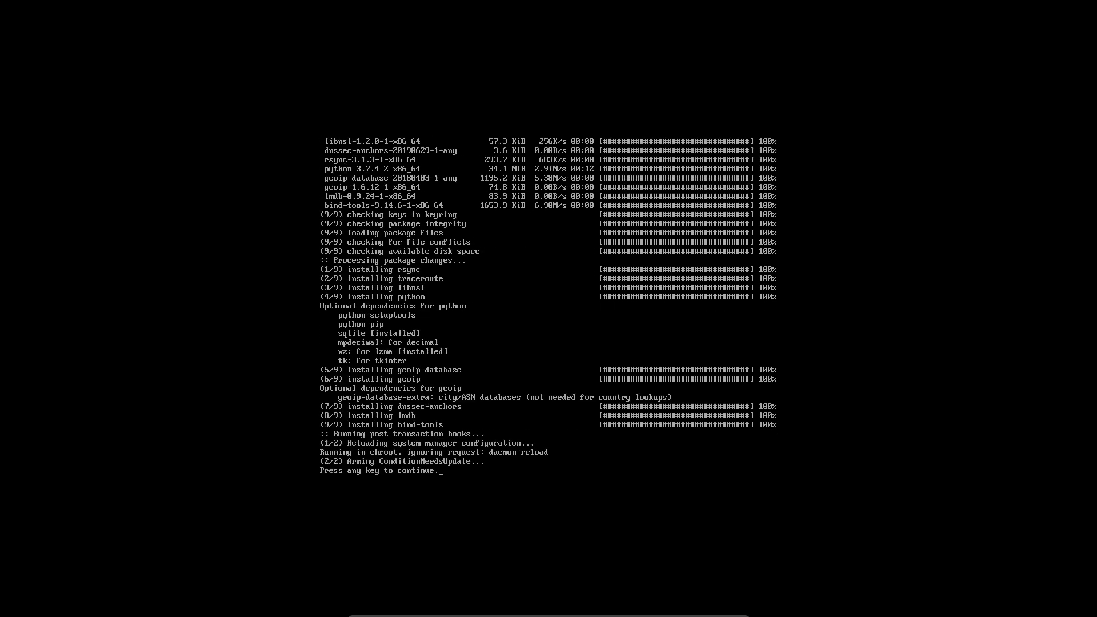
{"action": "key", "text": "Return"}
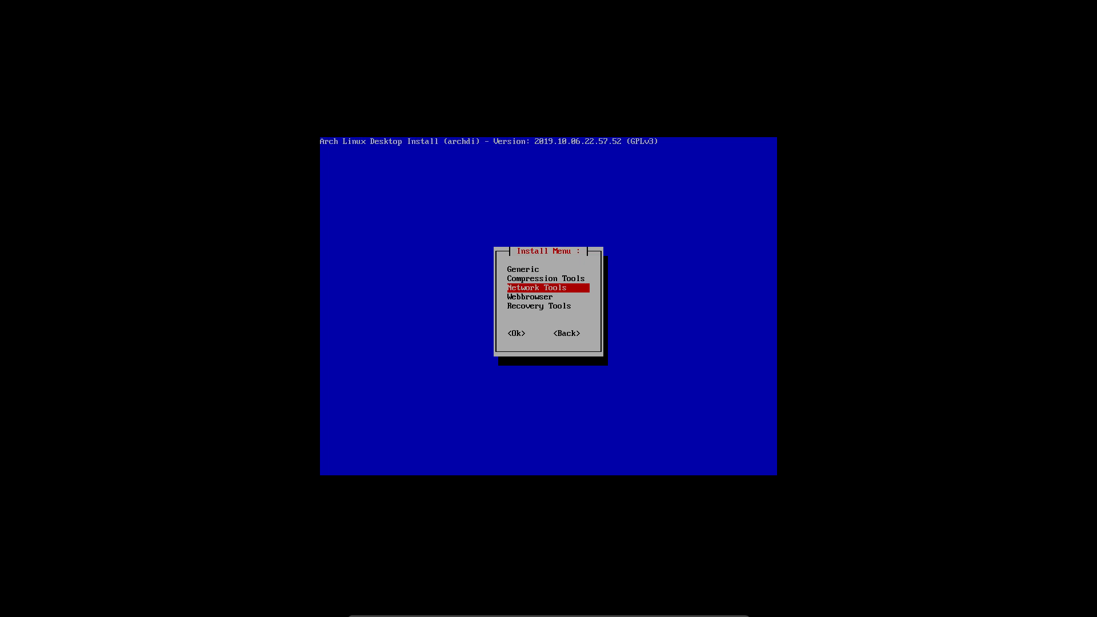
Step: Open the Console Web Browser package list offering elinks, links and lynx
{"action": "key", "text": "Down"}
{"action": "key", "text": "Return"}
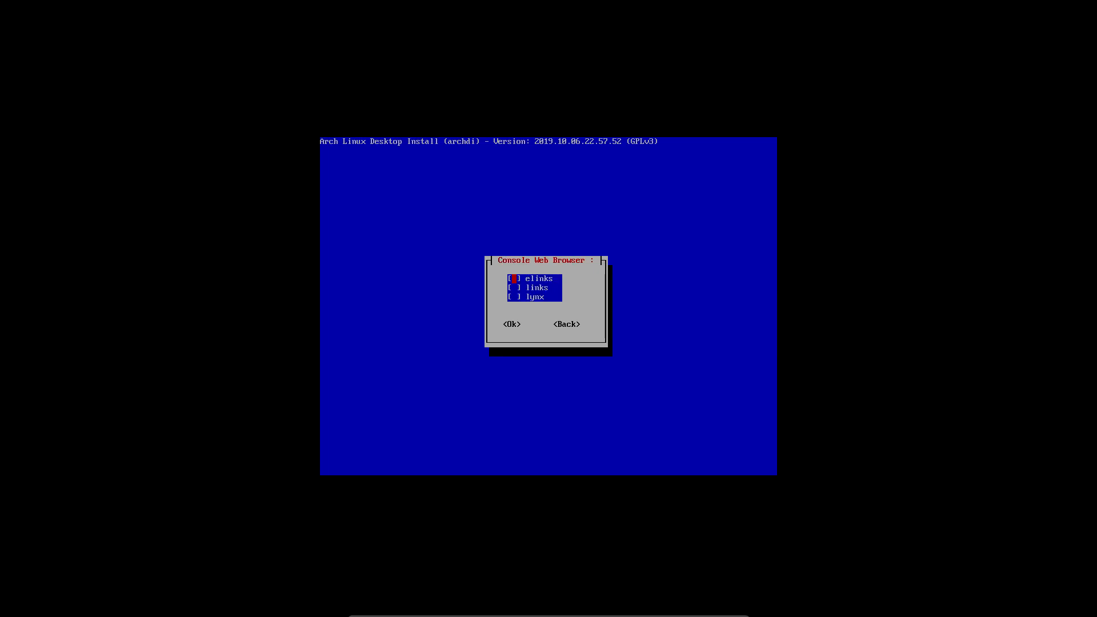
Step: Leave the console web browser list without installing any browser
{"action": "key", "text": "Down"}
{"action": "key", "text": "Tab"}
{"action": "key", "text": "Tab"}
{"action": "key", "text": "Return"}
Step: View the console recovery tools list and return without installing anything
{"action": "key", "text": "Down"}
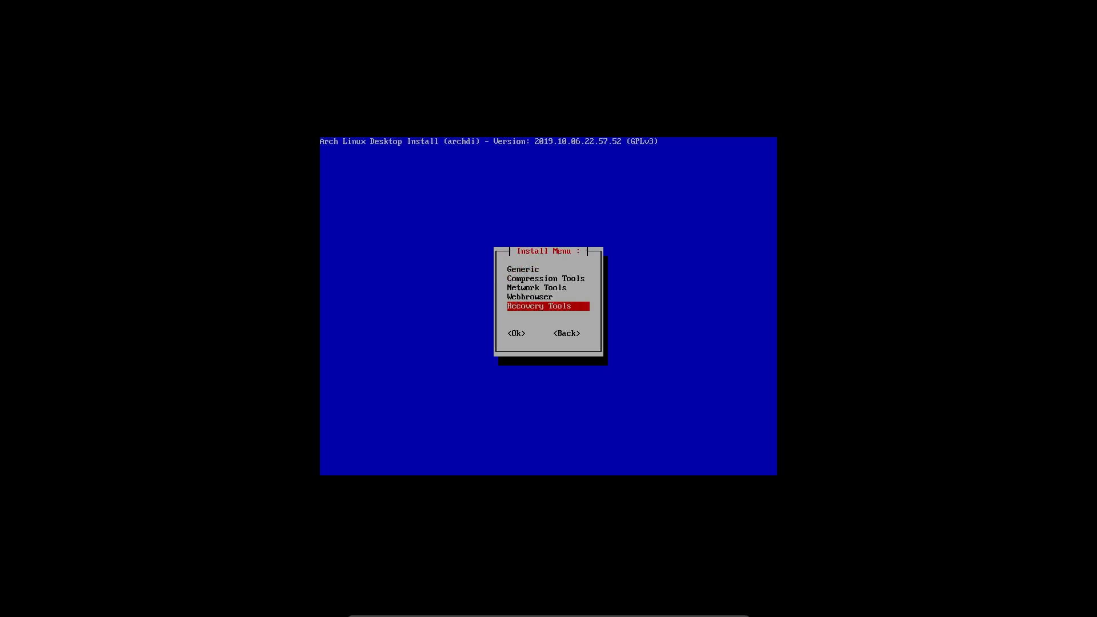
{"action": "key", "text": "Return"}
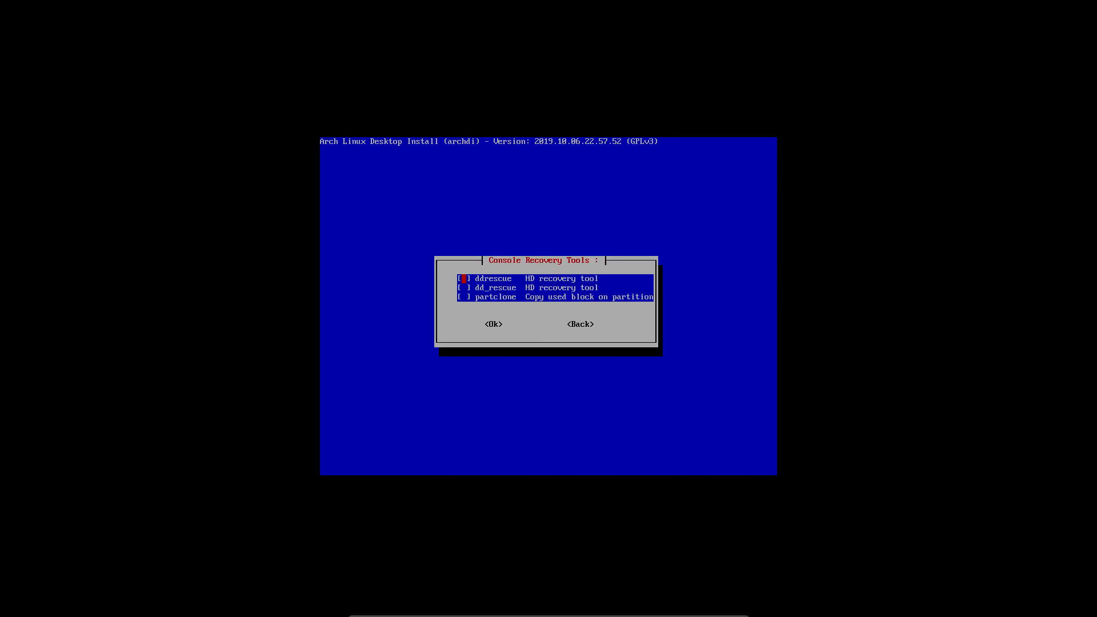
{"action": "key", "text": "Tab"}
{"action": "key", "text": "Tab"}
{"action": "key", "text": "Return"}
Step: Leave the console install menu and open the System install menu
{"action": "key", "text": "Tab"}
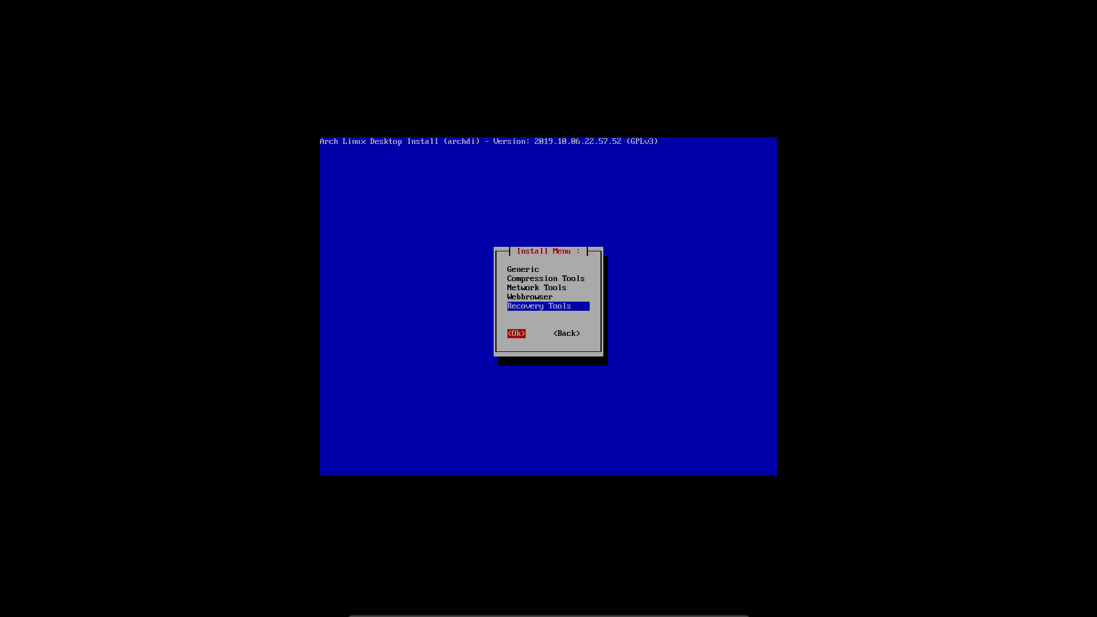
{"action": "key", "text": "Tab"}
{"action": "key", "text": "Return"}
{"action": "key", "text": "Down"}
{"action": "key", "text": "Return"}
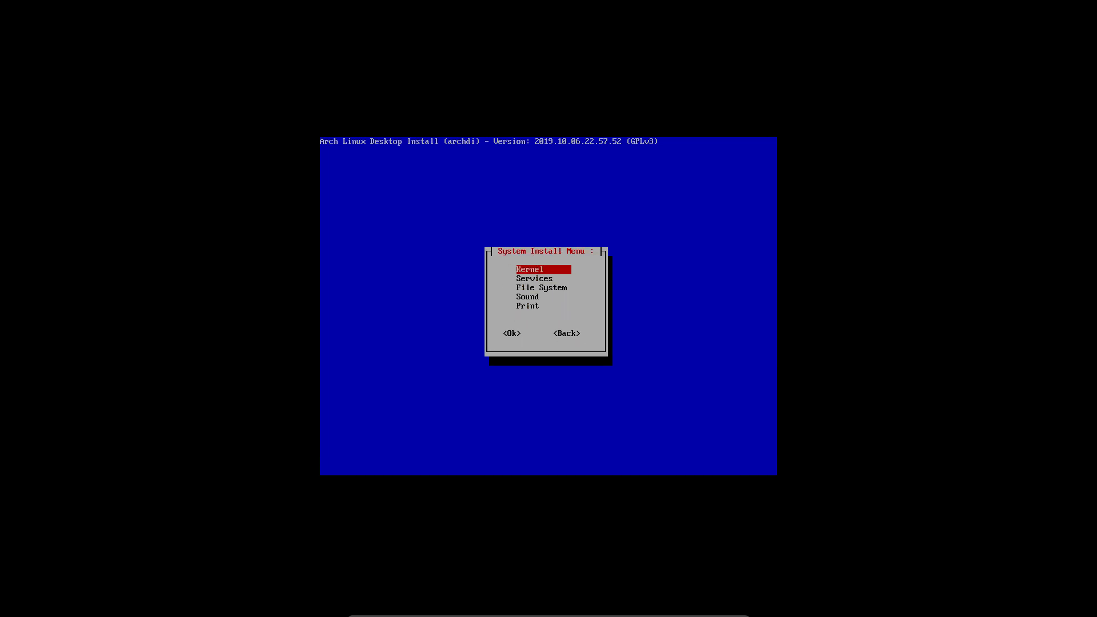
Step: View the available kernel packages and go back without installing one
{"action": "key", "text": "Return"}
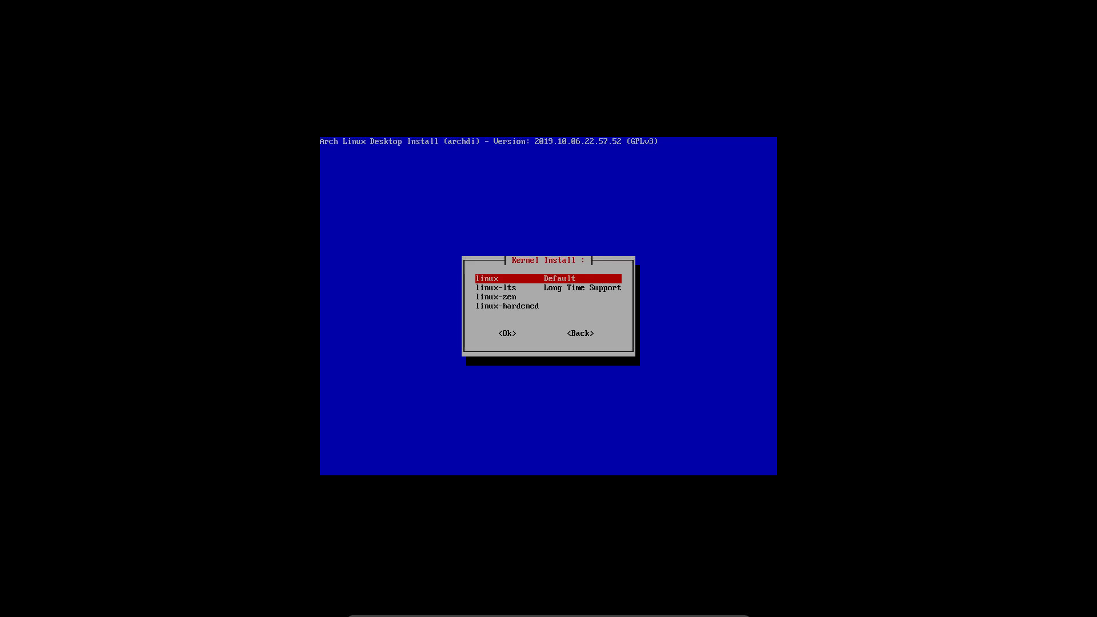
{"action": "key", "text": "Tab"}
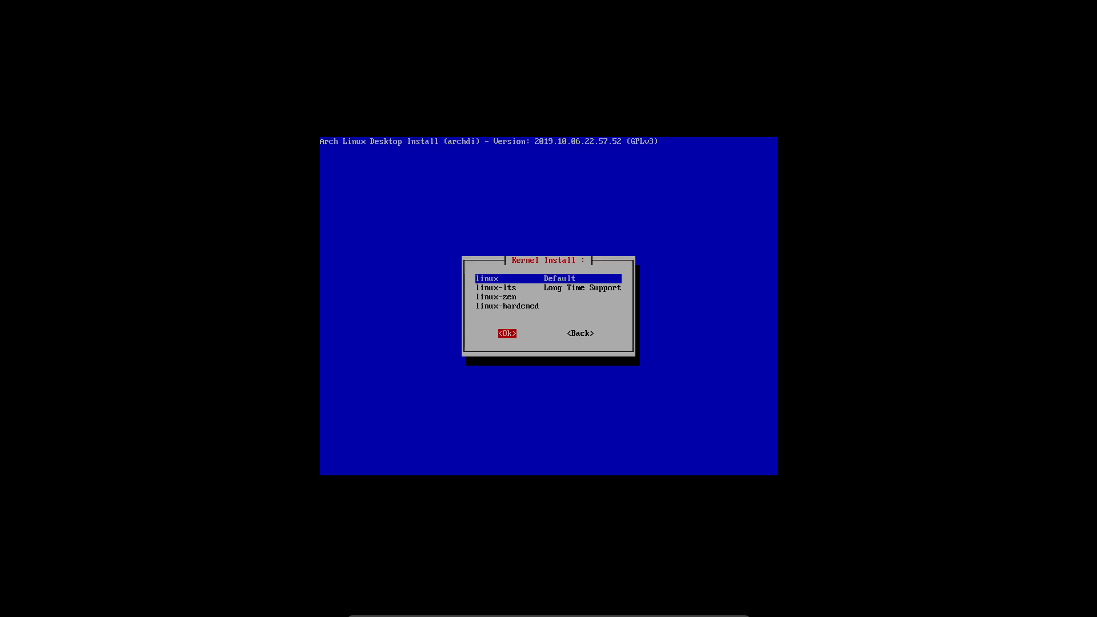
{"action": "key", "text": "Tab"}
{"action": "key", "text": "Return"}
Step: Review the services list and install the preselected packages: networkmanager, openssh, cronie, xdg-user-dirs, numlockon, haveged and intel-ucode
{"action": "key", "text": "Down"}
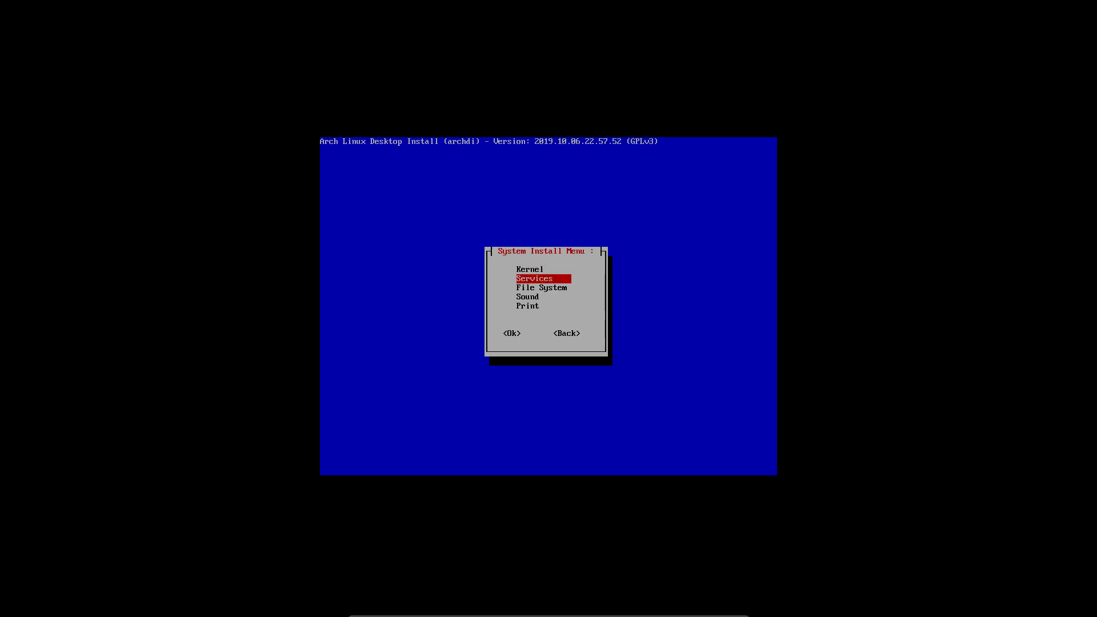
{"action": "key", "text": "Return"}
{"action": "key", "text": "Down"}
{"action": "key", "text": "Down"}
{"action": "key", "text": "Down"}
{"action": "key", "text": "Down"}
{"action": "key", "text": "Down"}
{"action": "key", "text": "Down"}
{"action": "key", "text": "Down"}
{"action": "key", "text": "Down"}
{"action": "key", "text": "Down"}
{"action": "key", "text": "Down"}
{"action": "key", "text": "Down"}
{"action": "key", "text": "Down"}
{"action": "key", "text": "Down"}
{"action": "key", "text": "Down"}
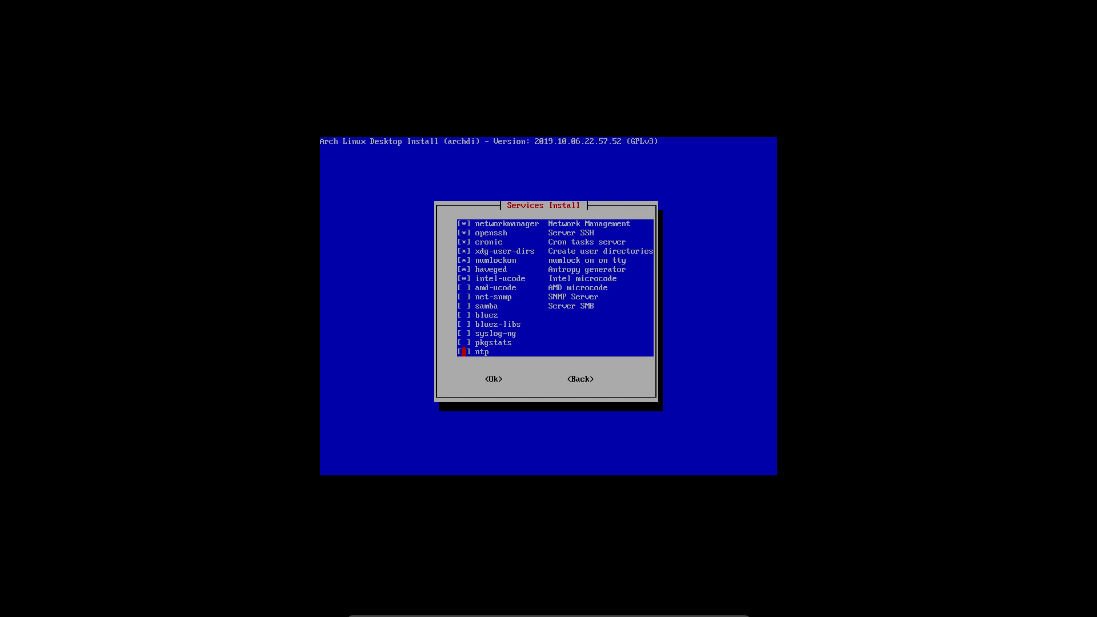
{"action": "key", "text": "Up"}
{"action": "key", "text": "Up"}
{"action": "key", "text": "Up"}
{"action": "key", "text": "Up"}
{"action": "key", "text": "Up"}
{"action": "key", "text": "Up"}
{"action": "key", "text": "Up"}
{"action": "key", "text": "Down"}
{"action": "key", "text": "Down"}
{"action": "key", "text": "Down"}
{"action": "key", "text": "Down"}
{"action": "key", "text": "Down"}
{"action": "key", "text": "Down"}
{"action": "key", "text": "Down"}
{"action": "key", "text": "Tab"}
{"action": "key", "text": "Return"}
{"action": "key", "text": "Return"}
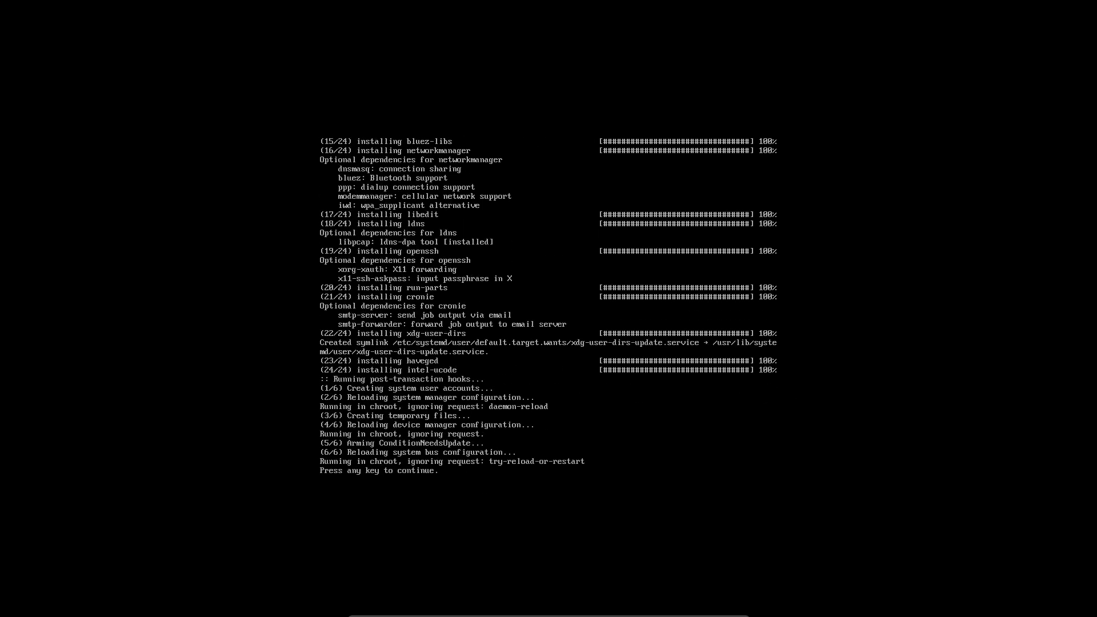
{"action": "key", "text": "Return"}
Step: Enable the NetworkManager service at boot and disable the dhcpcd service
{"action": "key", "text": "Return"}
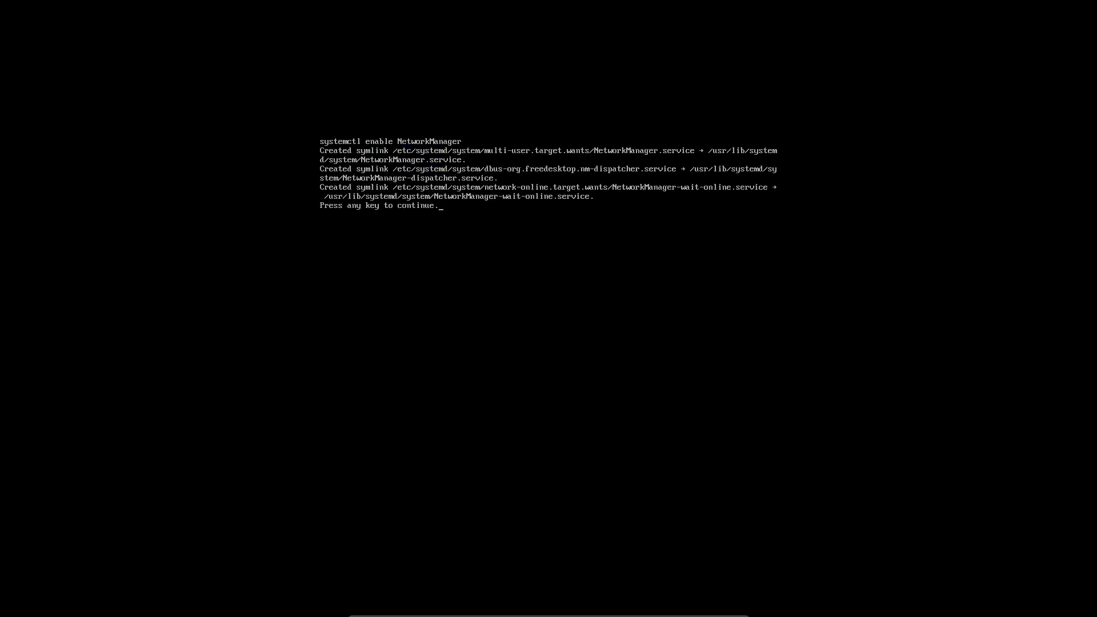
{"action": "key", "text": "Return"}
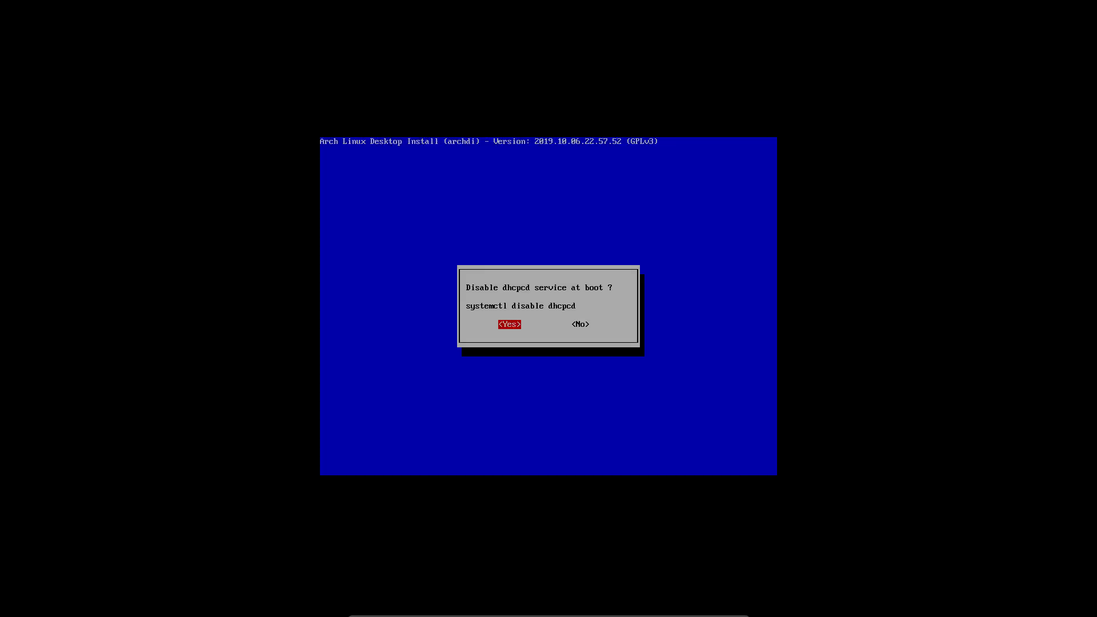
{"action": "key", "text": "Right"}
{"action": "key", "text": "Left"}
{"action": "key", "text": "Return"}
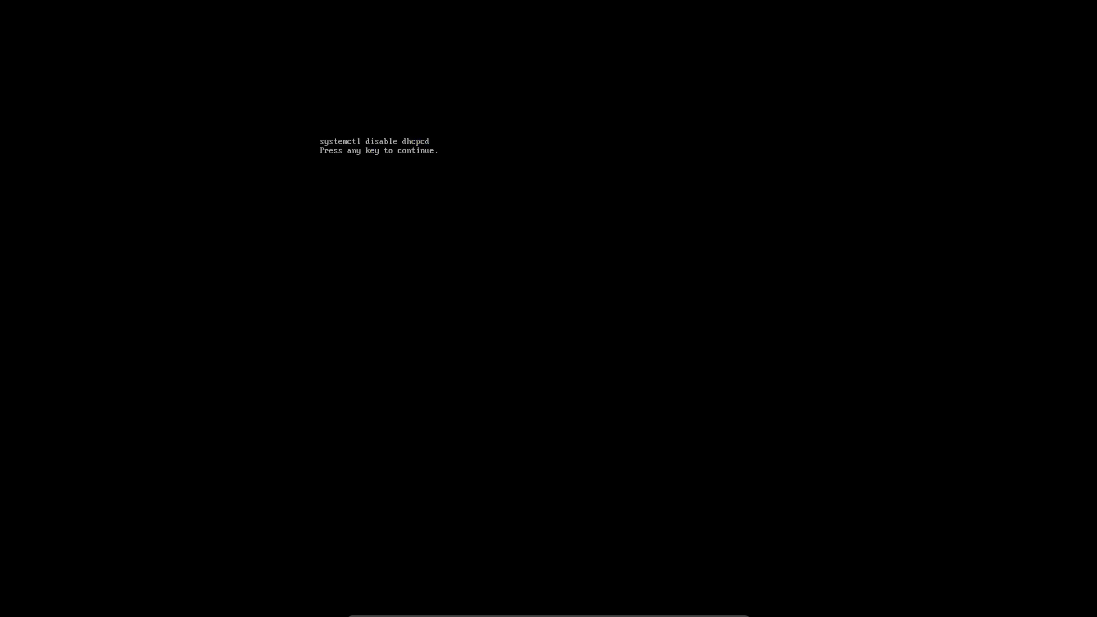
{"action": "key", "text": "Return"}
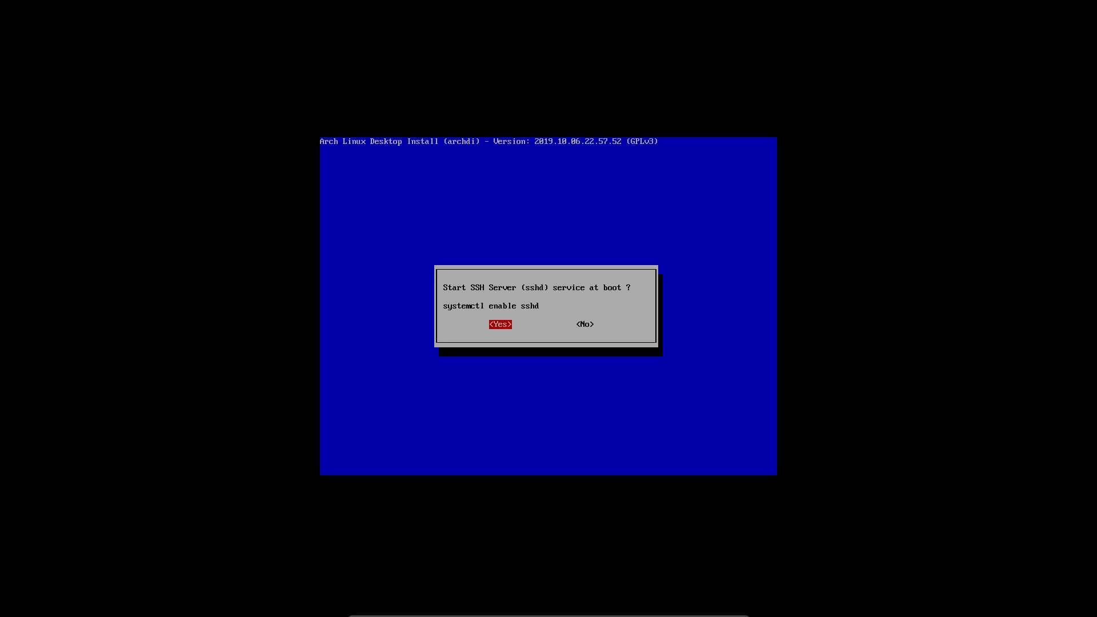
Step: Decline starting the SSH server at boot and enable the cronie service
{"action": "key", "text": "Right"}
{"action": "key", "text": "Return"}
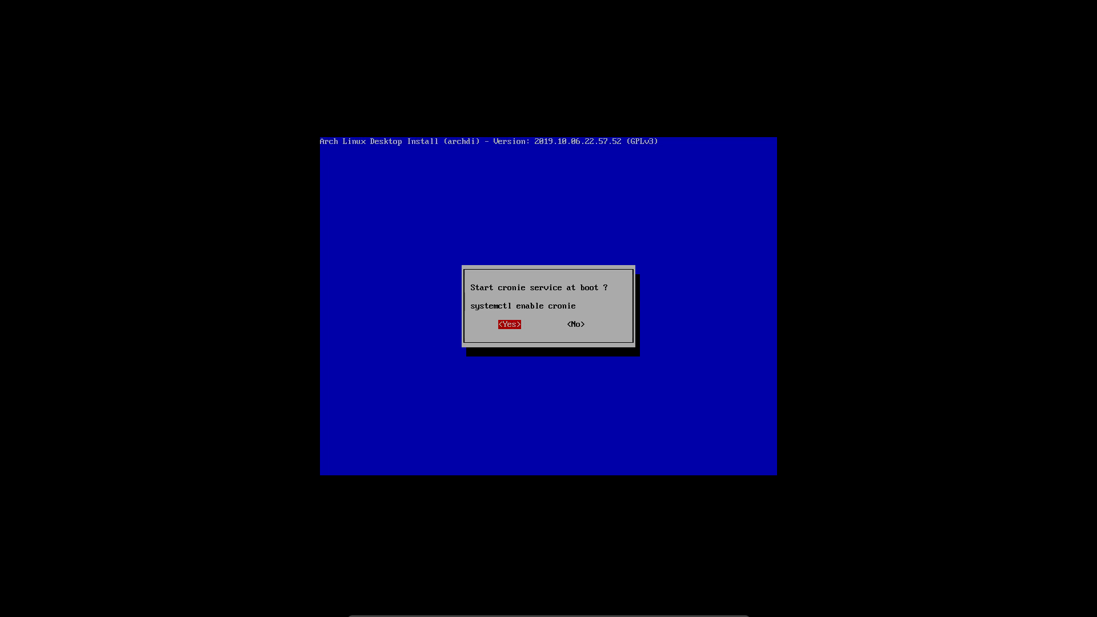
{"action": "key", "text": "Return"}
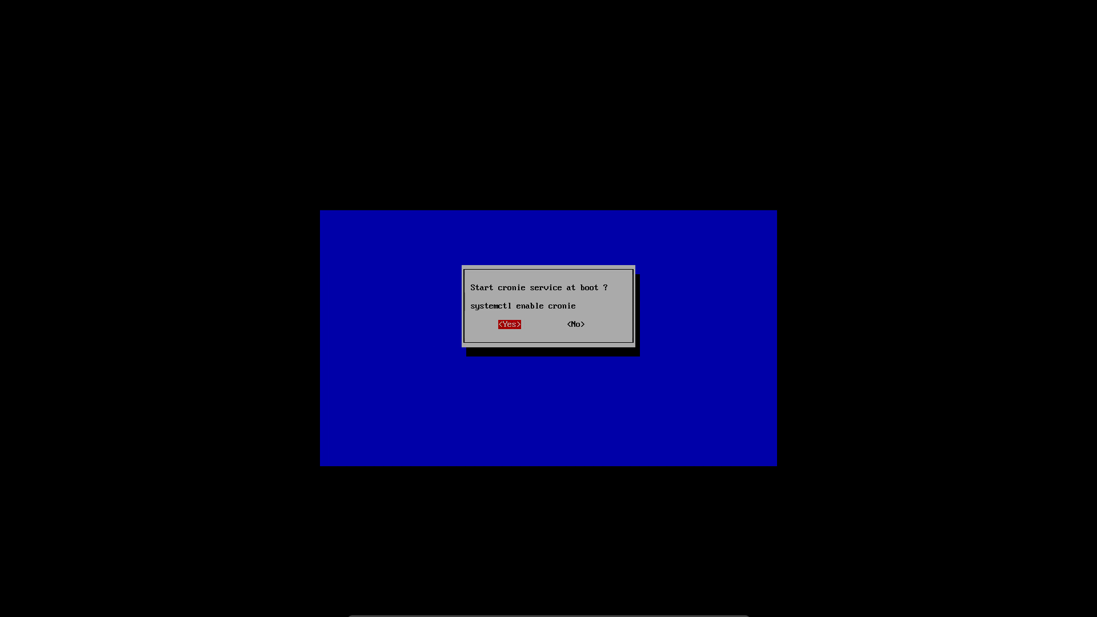
{"action": "key", "text": "Return"}
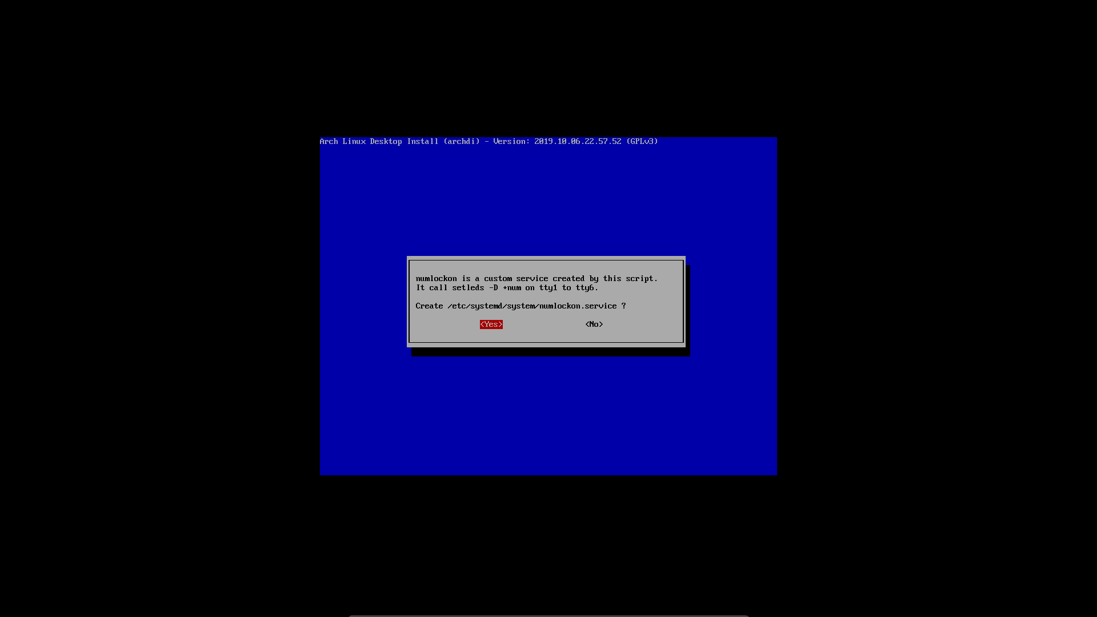
Step: Create the custom numlockon service and enable both numlockon and haveged at boot
{"action": "key", "text": "Return"}
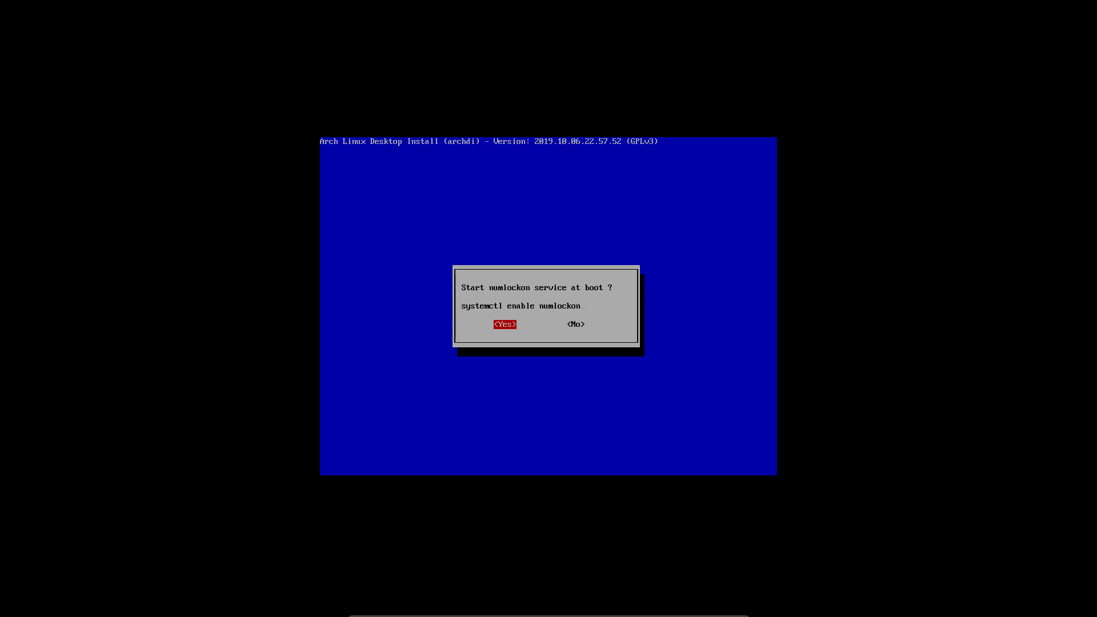
{"action": "key", "text": "Return"}
{"action": "key", "text": "Return"}
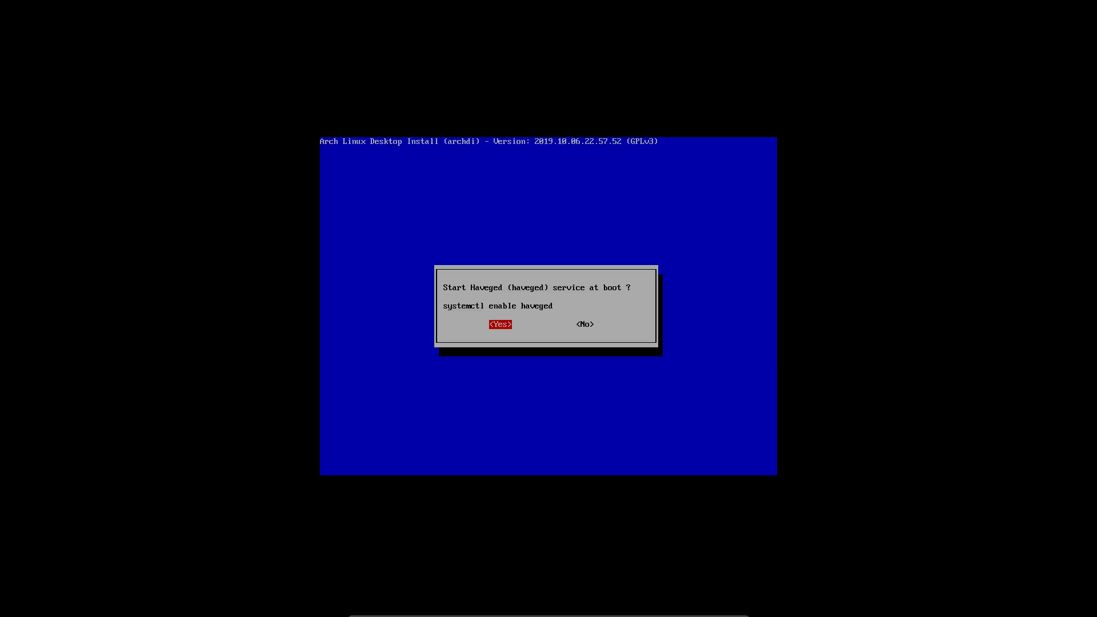
{"action": "key", "text": "Return"}
{"action": "key", "text": "Return"}
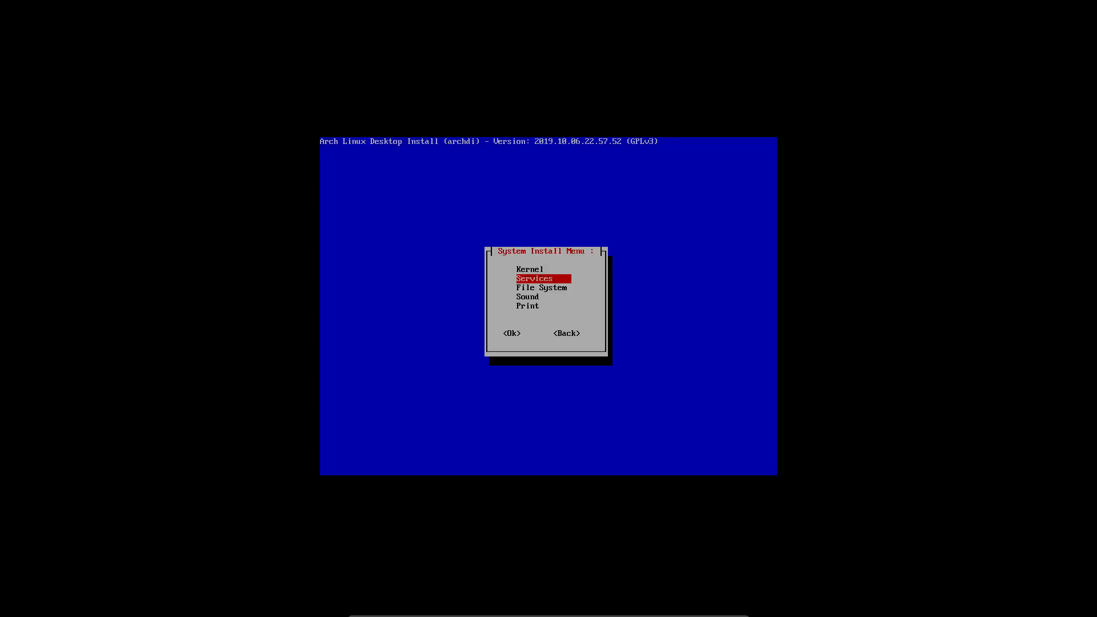
Step: Reopen the services list and return to the System install menu without reinstalling anything
{"action": "key", "text": "Return"}
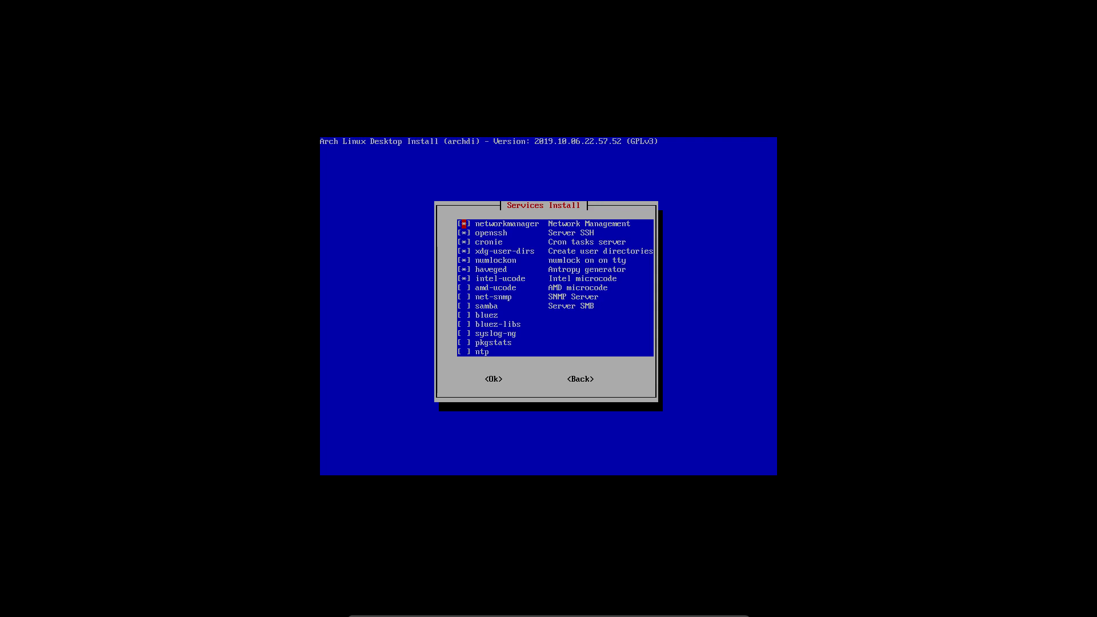
{"action": "key", "text": "Down"}
{"action": "key", "text": "Tab"}
{"action": "key", "text": "Tab"}
{"action": "key", "text": "Return"}
Step: Examine the file system package list from os-prober to s3fs-fuse and go back without installing
{"action": "key", "text": "Down"}
{"action": "key", "text": "Return"}
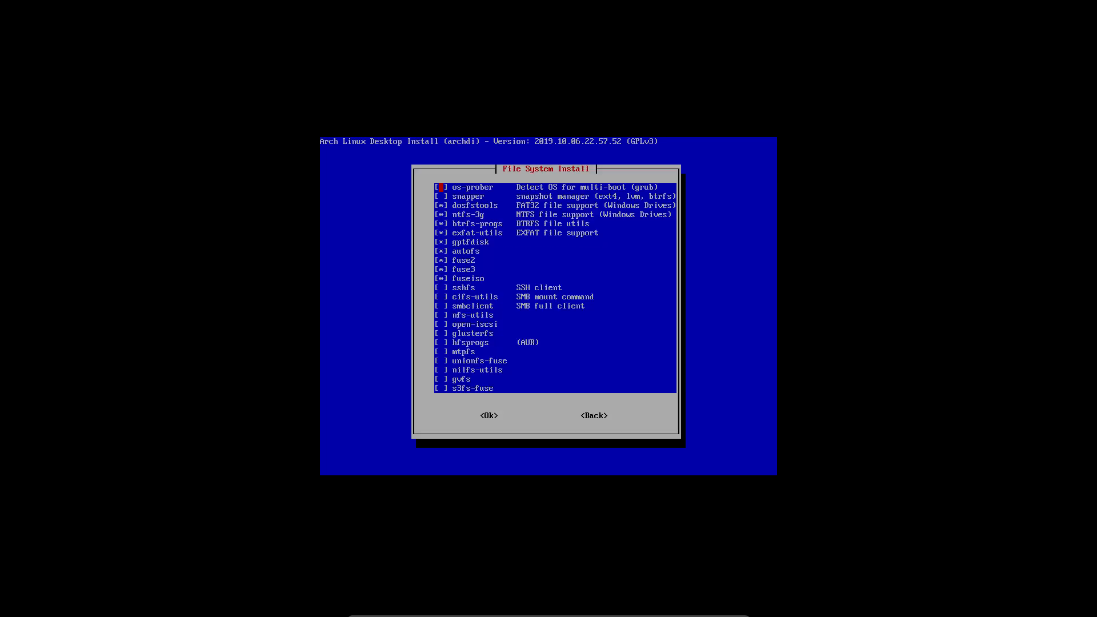
{"action": "key", "text": "Down"}
{"action": "key", "text": "Down"}
{"action": "key", "text": "Down"}
{"action": "key", "text": "Down"}
{"action": "key", "text": "Down"}
{"action": "key", "text": "Down"}
{"action": "key", "text": "Down"}
{"action": "key", "text": "Down"}
{"action": "key", "text": "Down"}
{"action": "key", "text": "Down"}
{"action": "key", "text": "Down"}
{"action": "key", "text": "Down"}
{"action": "key", "text": "Down"}
{"action": "key", "text": "Down"}
{"action": "key", "text": "Down"}
{"action": "key", "text": "Down"}
{"action": "key", "text": "Down"}
{"action": "key", "text": "Down"}
{"action": "key", "text": "Down"}
{"action": "key", "text": "Down"}
{"action": "key", "text": "Down"}
{"action": "key", "text": "Down"}
{"action": "key", "text": "Up"}
{"action": "key", "text": "Up"}
{"action": "key", "text": "Up"}
{"action": "key", "text": "Up"}
{"action": "key", "text": "Up"}
{"action": "key", "text": "Up"}
{"action": "key", "text": "Up"}
{"action": "key", "text": "Up"}
{"action": "key", "text": "Up"}
{"action": "key", "text": "Up"}
{"action": "key", "text": "Up"}
{"action": "key", "text": "Up"}
{"action": "key", "text": "Up"}
{"action": "key", "text": "Up"}
{"action": "key", "text": "Up"}
{"action": "key", "text": "Up"}
{"action": "key", "text": "Up"}
{"action": "key", "text": "Up"}
{"action": "key", "text": "Up"}
{"action": "key", "text": "Down"}
{"action": "key", "text": "Down"}
{"action": "key", "text": "Down"}
{"action": "key", "text": "Down"}
{"action": "key", "text": "Down"}
{"action": "key", "text": "Down"}
{"action": "key", "text": "Down"}
{"action": "key", "text": "Tab"}
{"action": "key", "text": "Tab"}
{"action": "key", "text": "Return"}
Step: Install the preselected sound packages: alsa-utils, alsa-plugins, pulseaudio and pulseaudio-alsa
{"action": "key", "text": "Down"}
{"action": "key", "text": "Return"}
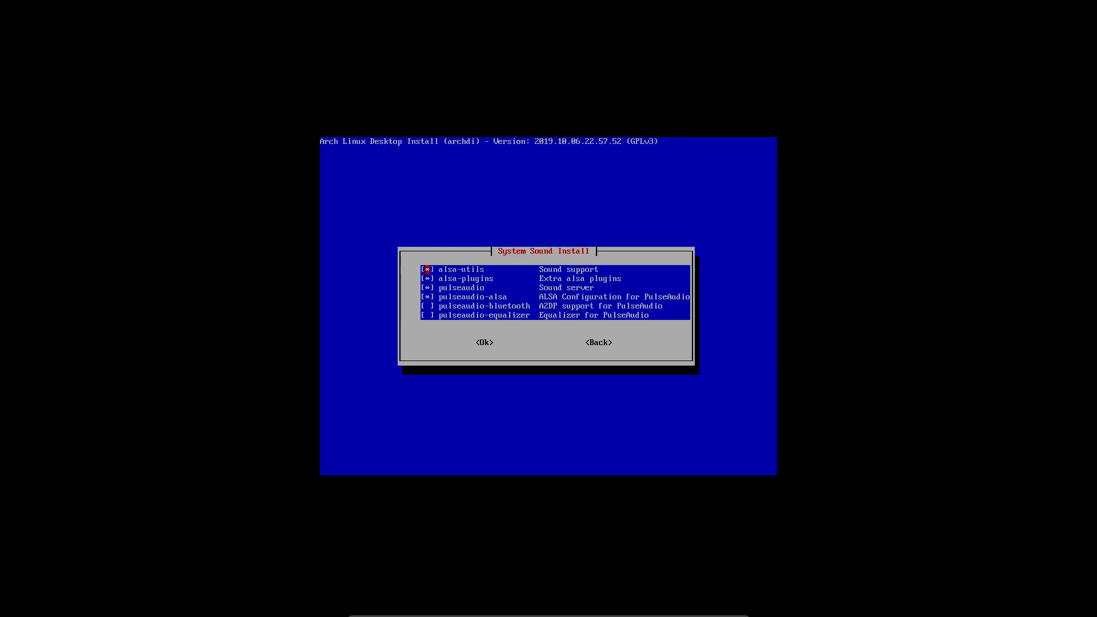
{"action": "key", "text": "Down"}
{"action": "key", "text": "Down"}
{"action": "key", "text": "Down"}
{"action": "key", "text": "Down"}
{"action": "key", "text": "Tab"}
{"action": "key", "text": "Return"}
{"action": "key", "text": "Return"}
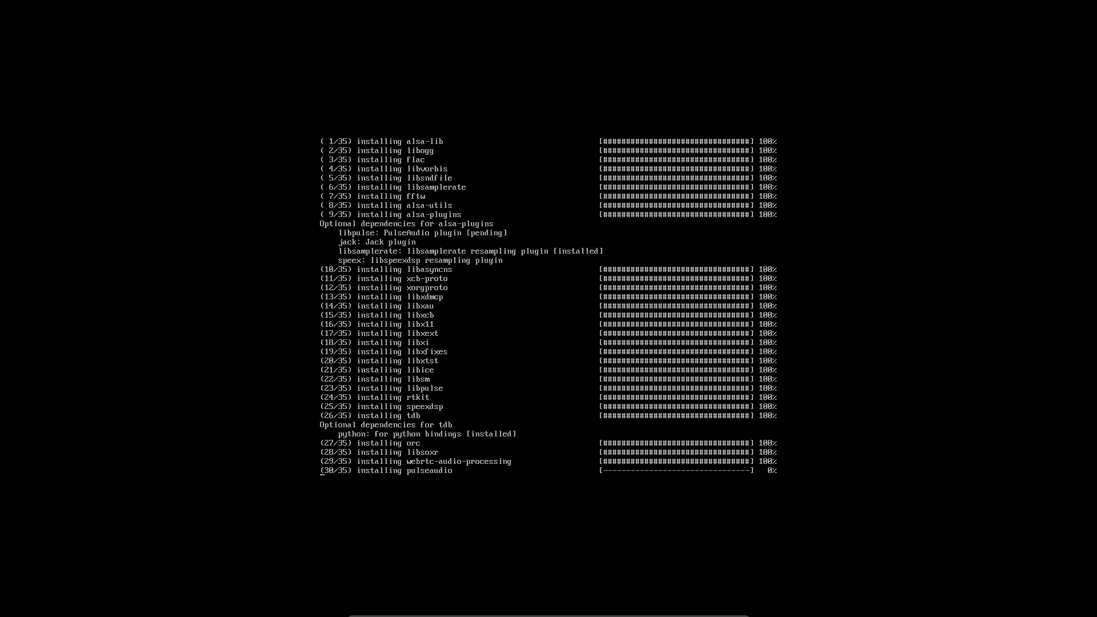
{"action": "key", "text": "Return"}
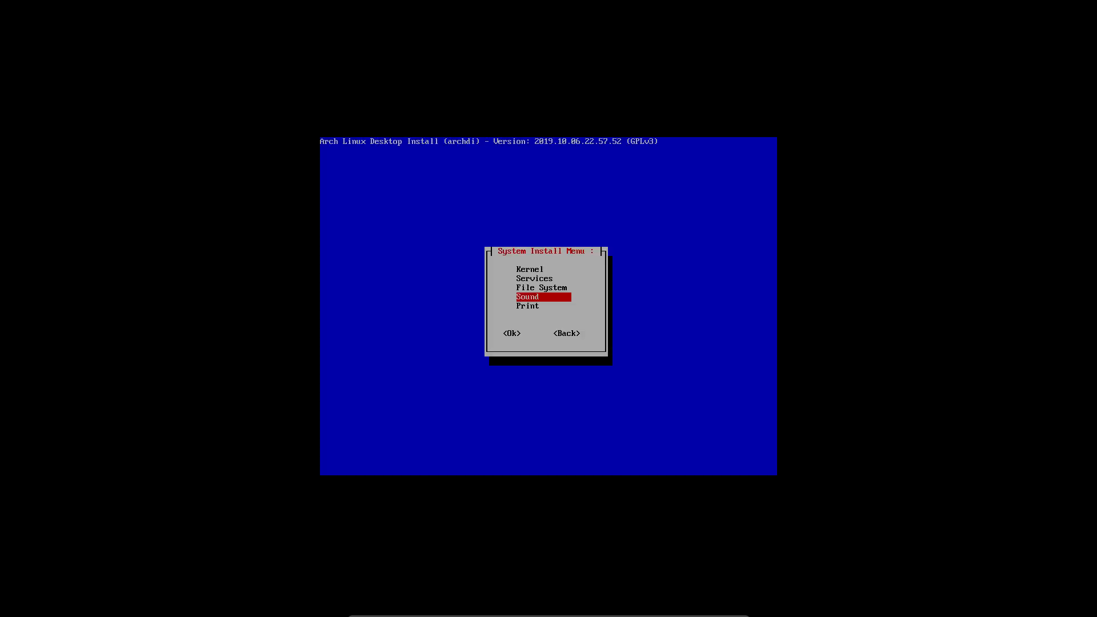
Step: Examine the printing package list, including cups, hplip and the foomatic packages, and leave without installing
{"action": "key", "text": "Return"}
{"action": "key", "text": "Down"}
{"action": "key", "text": "Down"}
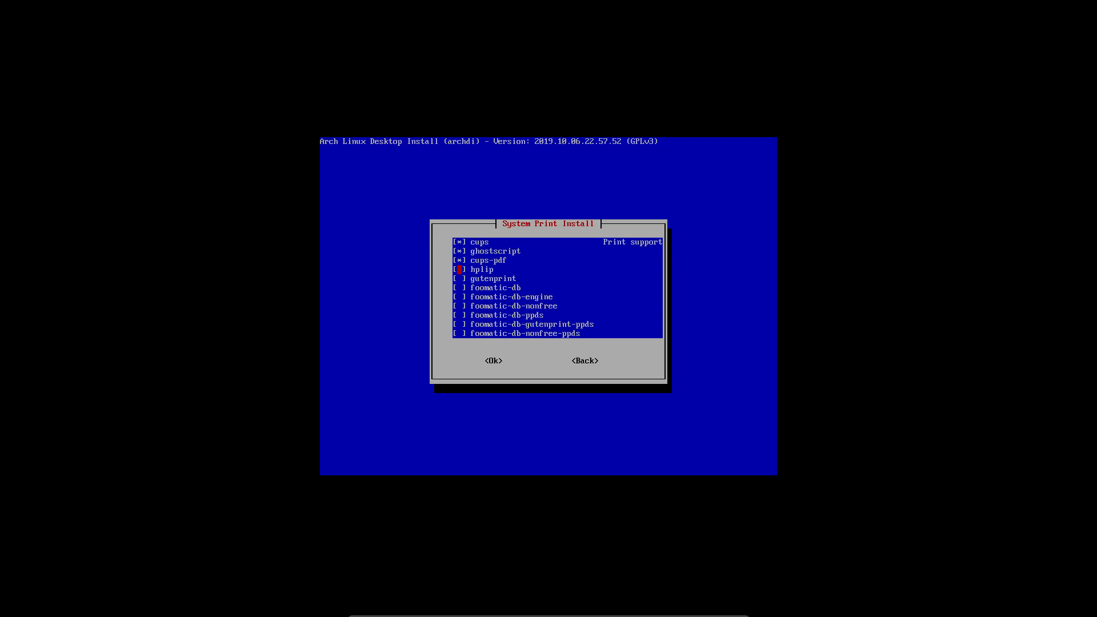
{"action": "key", "text": "Down"}
{"action": "key", "text": "Down"}
{"action": "key", "text": "Down"}
{"action": "key", "text": "Down"}
{"action": "key", "text": "Down"}
{"action": "key", "text": "Down"}
{"action": "key", "text": "Down"}
{"action": "key", "text": "Tab"}
{"action": "key", "text": "Tab"}
{"action": "key", "text": "Return"}
Step: Leave the System install menu, open the XOrg install menu and view the detected video card
{"action": "key", "text": "Tab"}
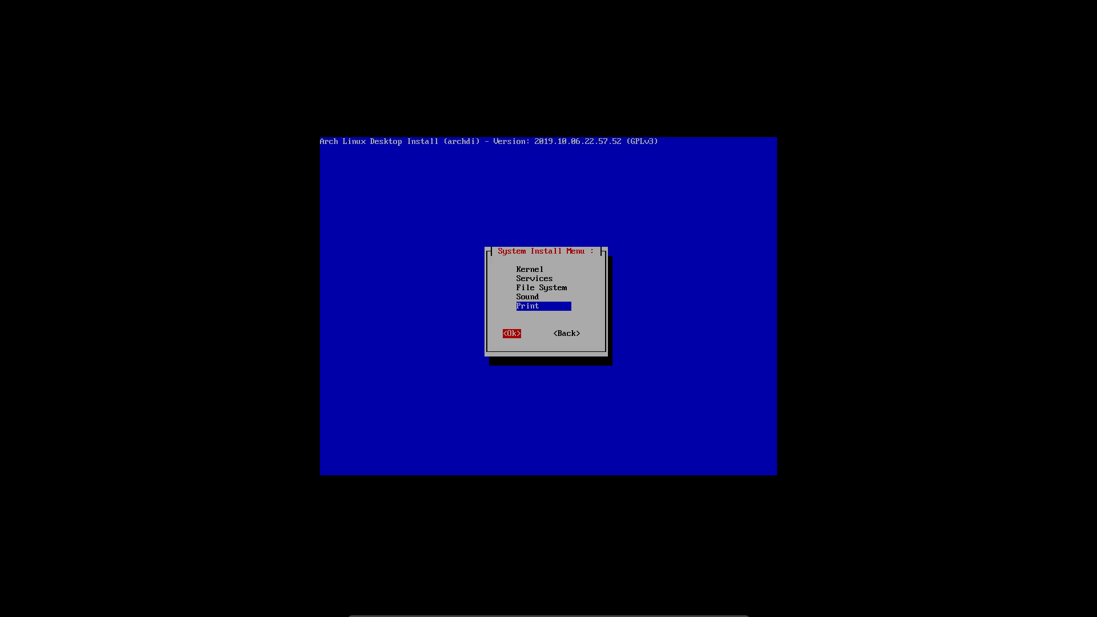
{"action": "key", "text": "Tab"}
{"action": "key", "text": "Return"}
{"action": "key", "text": "Down"}
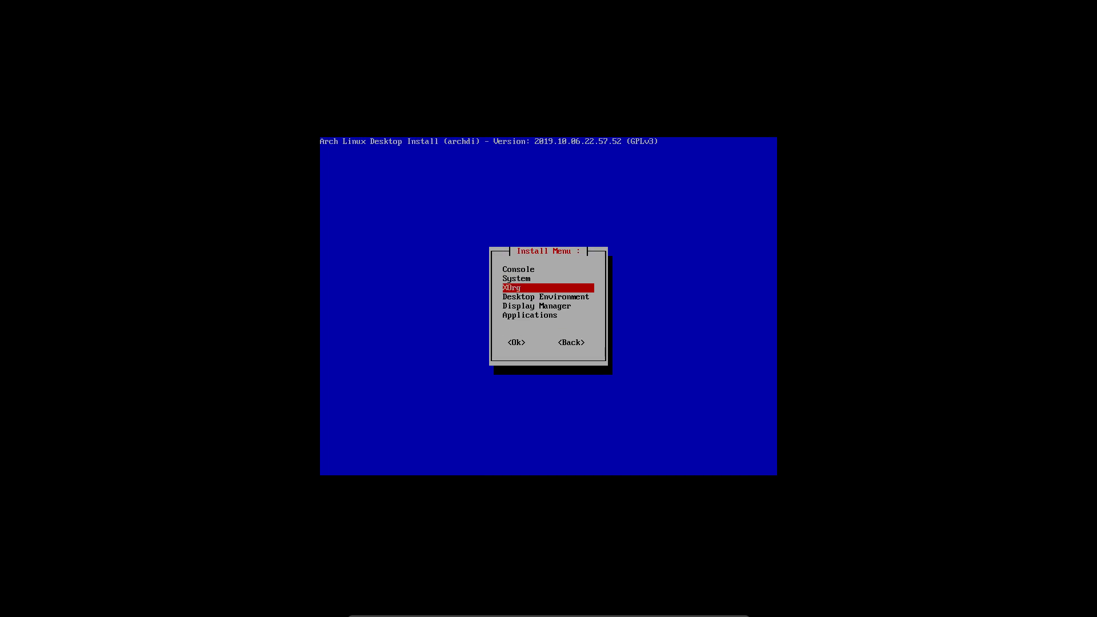
{"action": "key", "text": "Return"}
{"action": "key", "text": "Return"}
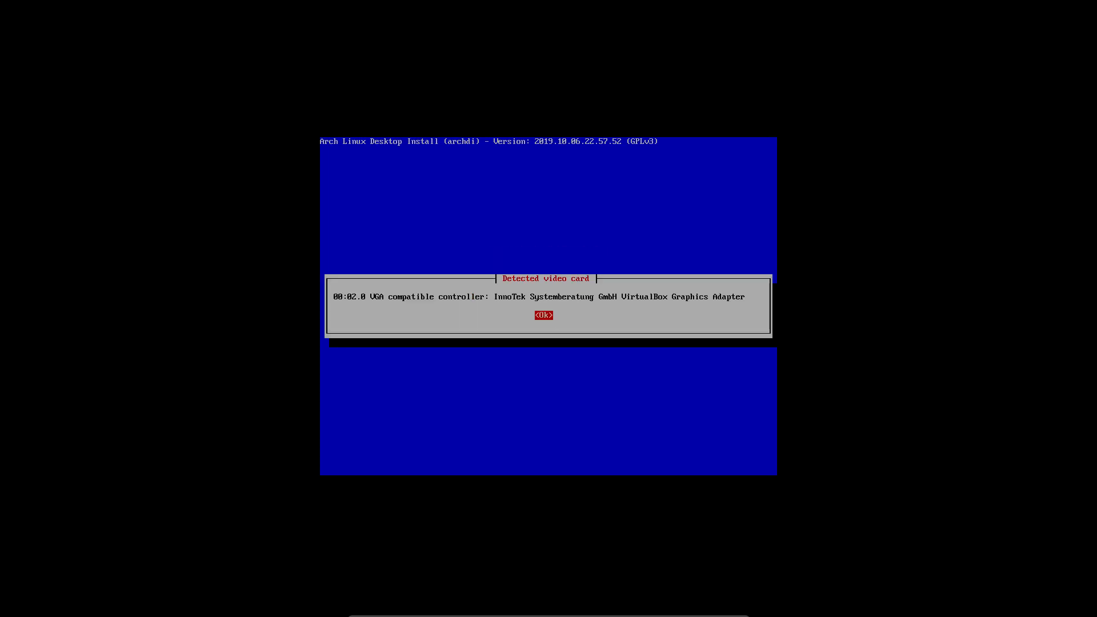
{"action": "key", "text": "Return"}
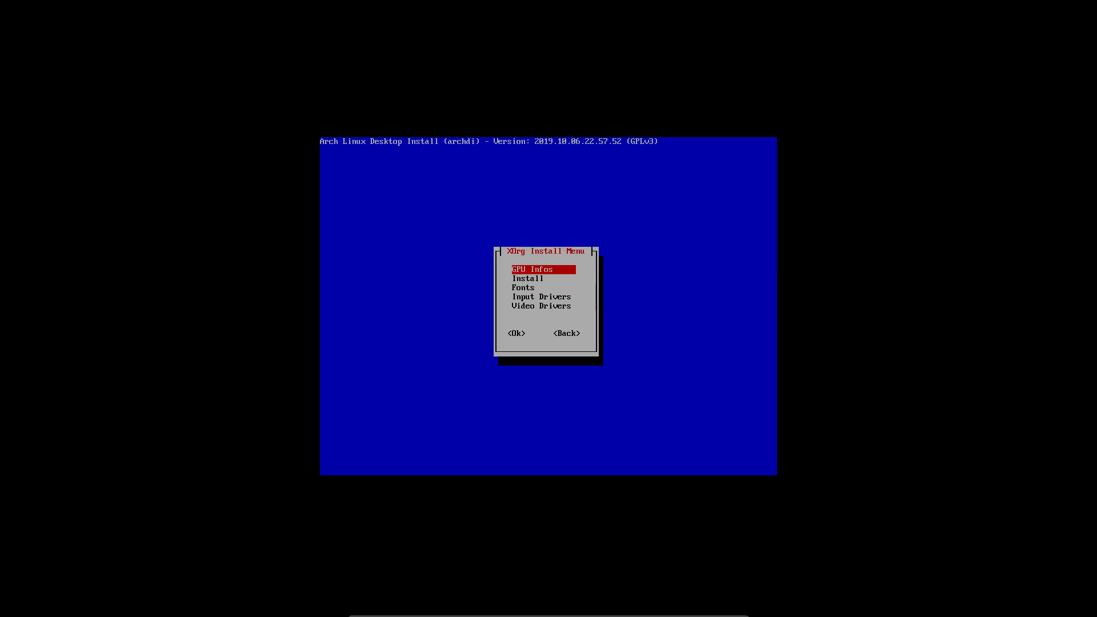
Step: Examine the XOrg package list, from xorg-server and xorg-xinit through the optional xorg utilities to acpilight
{"action": "key", "text": "Down"}
{"action": "key", "text": "Return"}
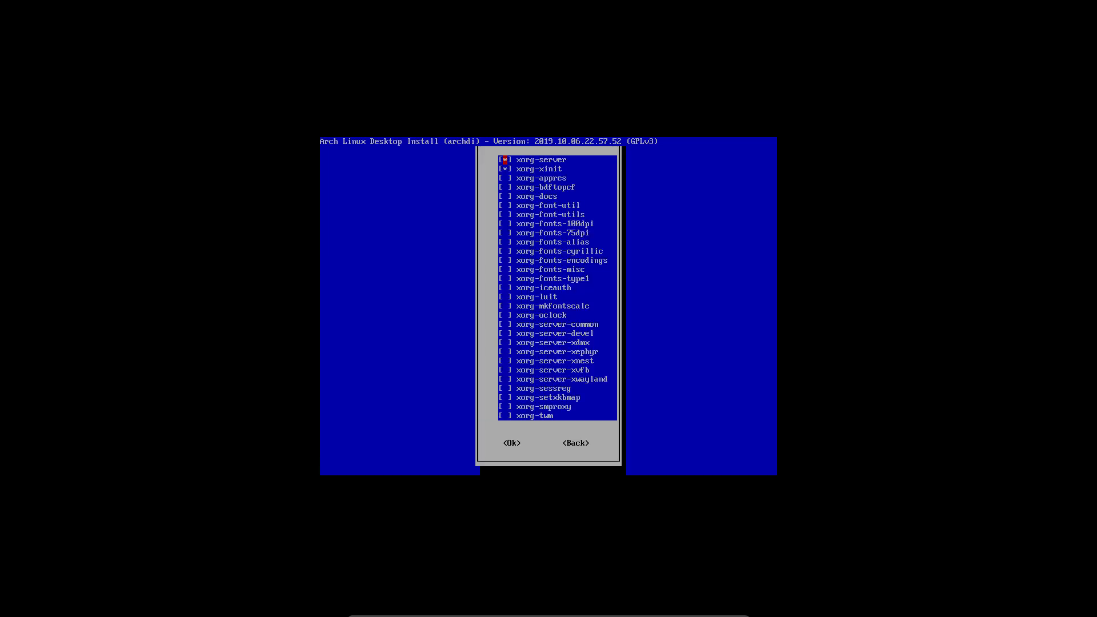
{"action": "key", "text": "Down"}
{"action": "key", "text": "Down"}
{"action": "key", "text": "Down"}
{"action": "key", "text": "Down"}
{"action": "key", "text": "Down"}
{"action": "key", "text": "Down"}
{"action": "key", "text": "Down"}
{"action": "key", "text": "Down"}
{"action": "key", "text": "Down"}
{"action": "key", "text": "Down"}
{"action": "key", "text": "Down"}
{"action": "key", "text": "Down"}
{"action": "key", "text": "Down"}
{"action": "key", "text": "Down"}
{"action": "key", "text": "Down"}
{"action": "key", "text": "Down"}
{"action": "key", "text": "Down"}
{"action": "key", "text": "Down"}
{"action": "key", "text": "Down"}
{"action": "key", "text": "Down"}
{"action": "key", "text": "Down"}
{"action": "key", "text": "Down"}
{"action": "key", "text": "Down"}
{"action": "key", "text": "Down"}
{"action": "key", "text": "Down"}
{"action": "key", "text": "Down"}
{"action": "key", "text": "Down"}
{"action": "key", "text": "Down"}
{"action": "key", "text": "Down"}
{"action": "key", "text": "Down"}
{"action": "key", "text": "Down"}
{"action": "key", "text": "Down"}
{"action": "key", "text": "Down"}
{"action": "key", "text": "Down"}
{"action": "key", "text": "Down"}
{"action": "key", "text": "Down"}
{"action": "key", "text": "Down"}
{"action": "key", "text": "Down"}
{"action": "key", "text": "Down"}
{"action": "key", "text": "Down"}
{"action": "key", "text": "Down"}
{"action": "key", "text": "Down"}
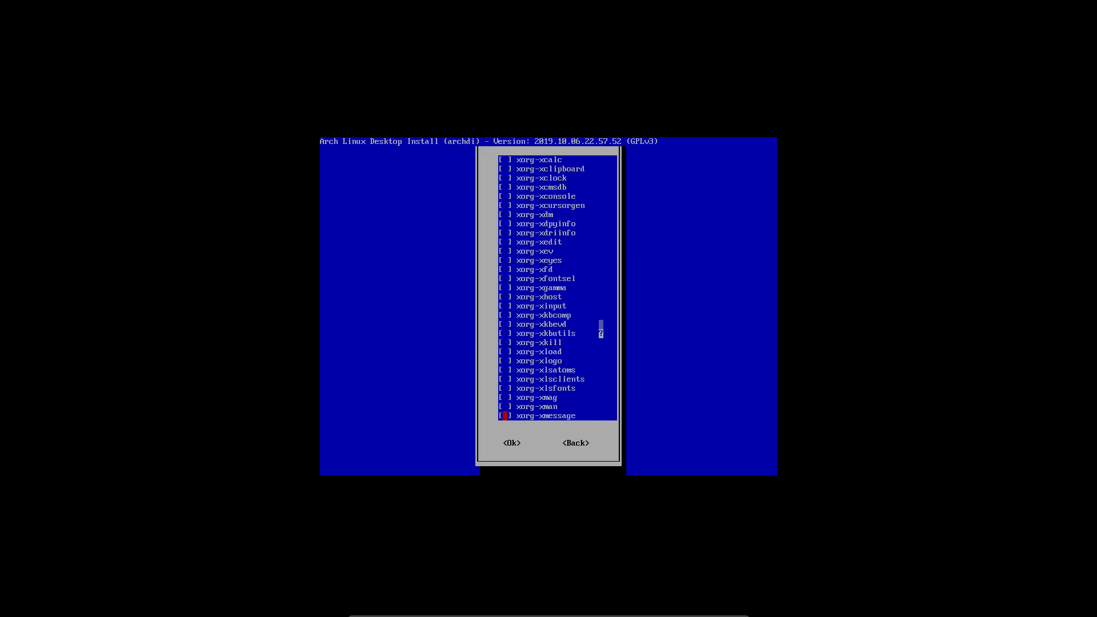
{"action": "key", "text": "Up"}
{"action": "key", "text": "Up"}
{"action": "key", "text": "Up"}
{"action": "key", "text": "Up"}
{"action": "key", "text": "Up"}
{"action": "key", "text": "Up"}
{"action": "key", "text": "Up"}
{"action": "key", "text": "Up"}
{"action": "key", "text": "Up"}
{"action": "key", "text": "Up"}
{"action": "key", "text": "Up"}
{"action": "key", "text": "Up"}
{"action": "key", "text": "Up"}
{"action": "key", "text": "Up"}
{"action": "key", "text": "Up"}
{"action": "key", "text": "Up"}
{"action": "key", "text": "Up"}
{"action": "key", "text": "Up"}
{"action": "key", "text": "Up"}
{"action": "key", "text": "Up"}
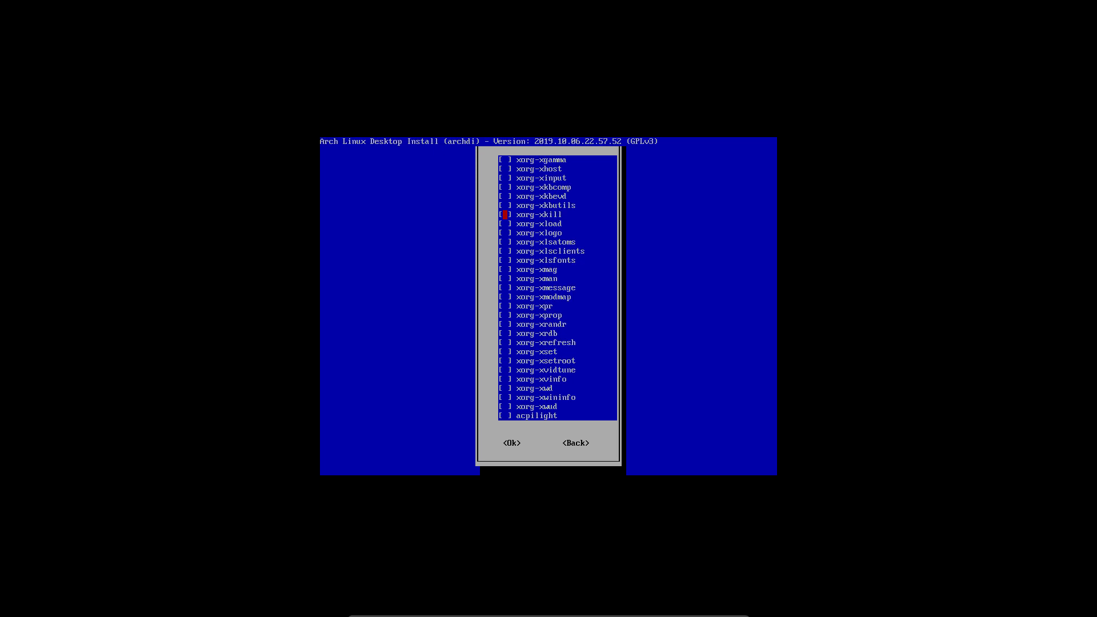
{"action": "key", "text": "Up"}
{"action": "key", "text": "Up"}
{"action": "key", "text": "Up"}
{"action": "key", "text": "Up"}
{"action": "key", "text": "Up"}
{"action": "key", "text": "Up"}
{"action": "key", "text": "Up"}
{"action": "key", "text": "Up"}
{"action": "key", "text": "Up"}
{"action": "key", "text": "Up"}
{"action": "key", "text": "Up"}
{"action": "key", "text": "Up"}
{"action": "key", "text": "Up"}
{"action": "key", "text": "Up"}
{"action": "key", "text": "Up"}
{"action": "key", "text": "Up"}
{"action": "key", "text": "Up"}
{"action": "key", "text": "Up"}
{"action": "key", "text": "Up"}
{"action": "key", "text": "Up"}
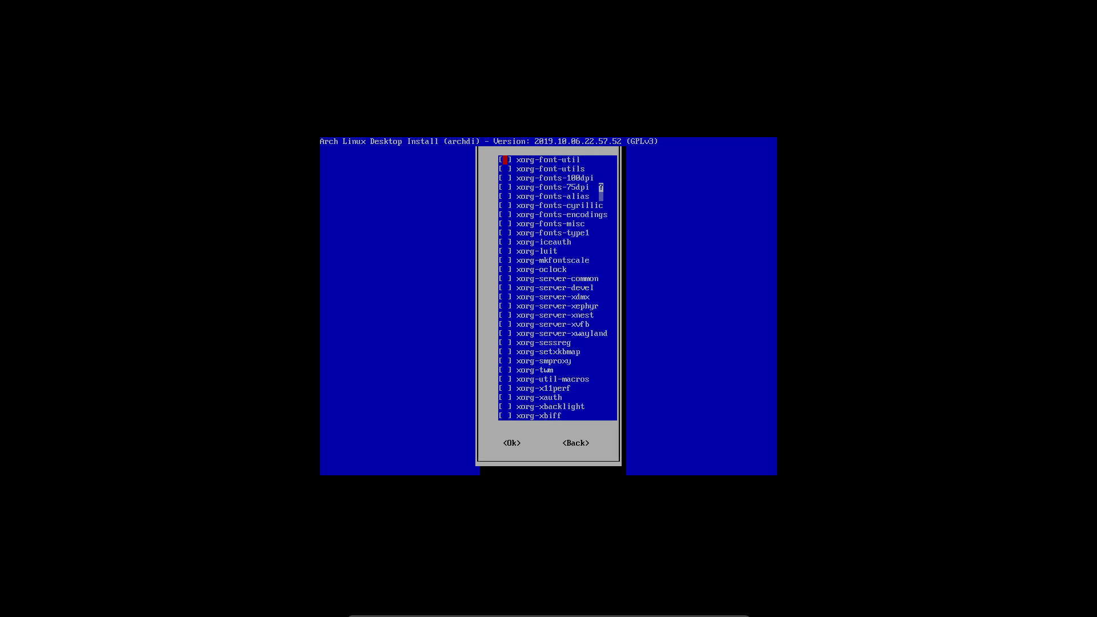
Step: Install the preselected XOrg packages xorg-server and xorg-xinit, accepting the pacman installation
{"action": "key", "text": "Tab"}
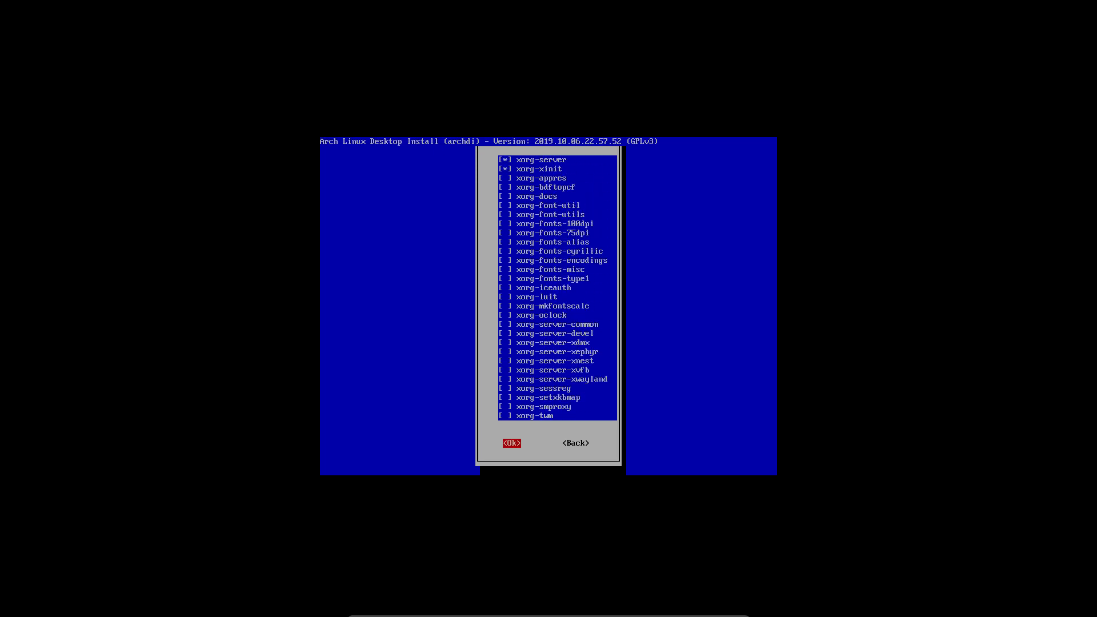
{"action": "key", "text": "Return"}
{"action": "key", "text": "Return"}
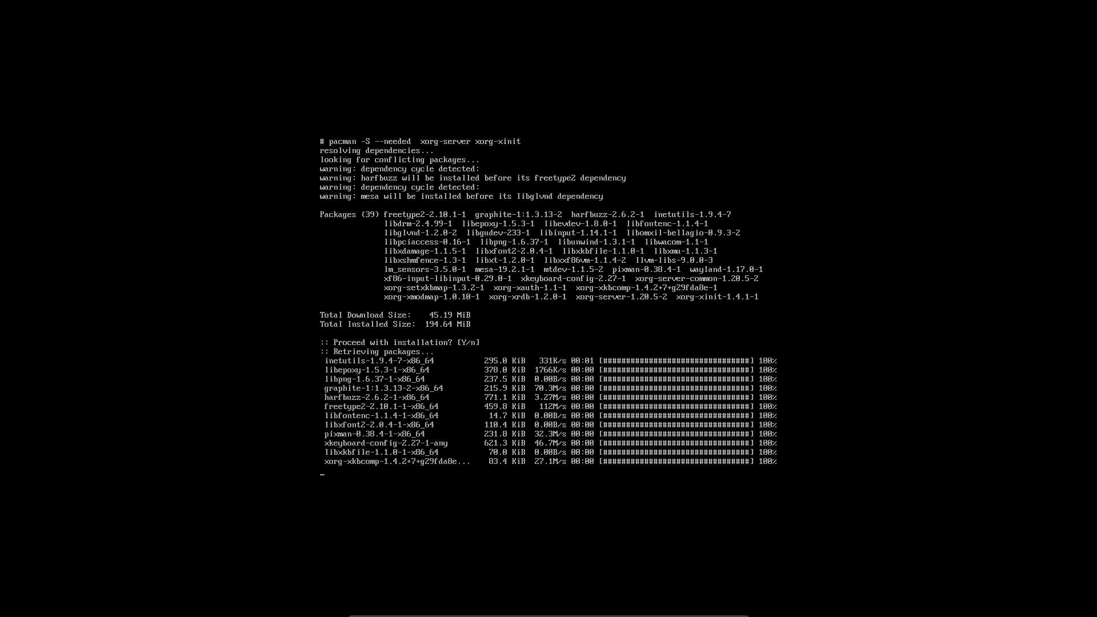
Step: Switch to the browser and open ArcoLinuxD's Arch Way Phase 3 article at the display server section
{"action": "key", "text": "ctrl+f"}
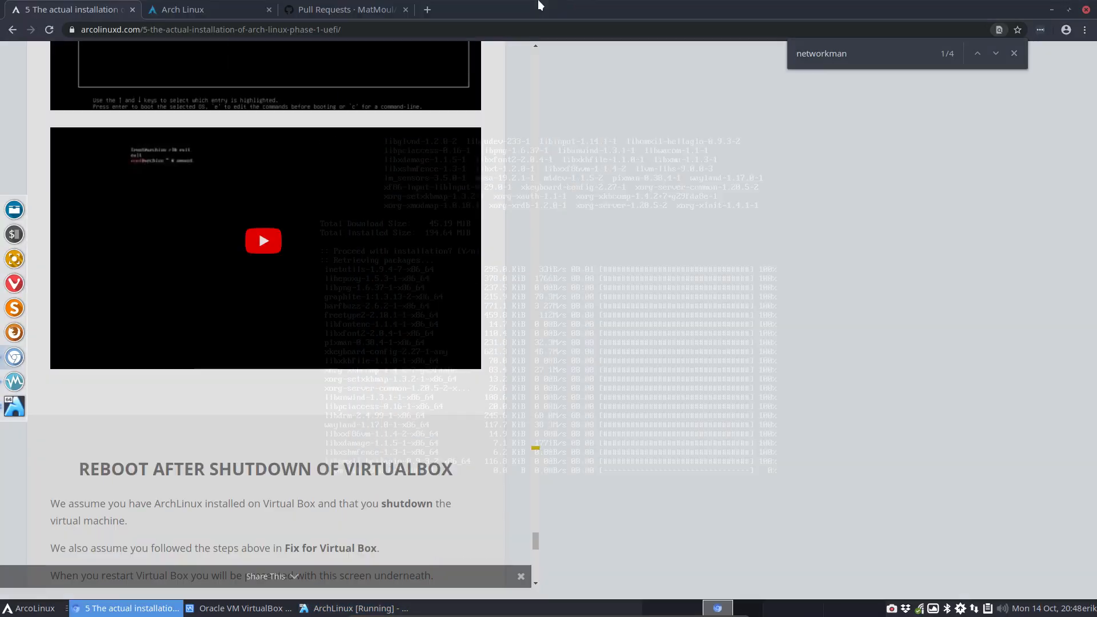
{"action": "scroll", "coordinate": [352, 67], "scroll_direction": "up", "scroll_amount": 5}
{"action": "mouse_move", "coordinate": [625, 96]}
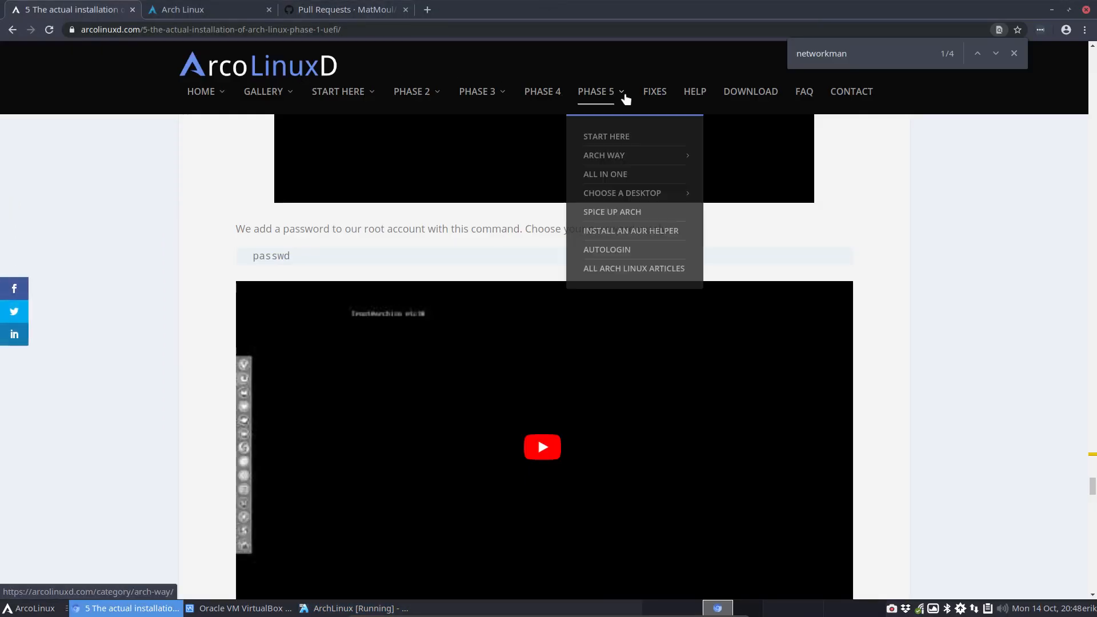
{"action": "mouse_move", "coordinate": [620, 158]}
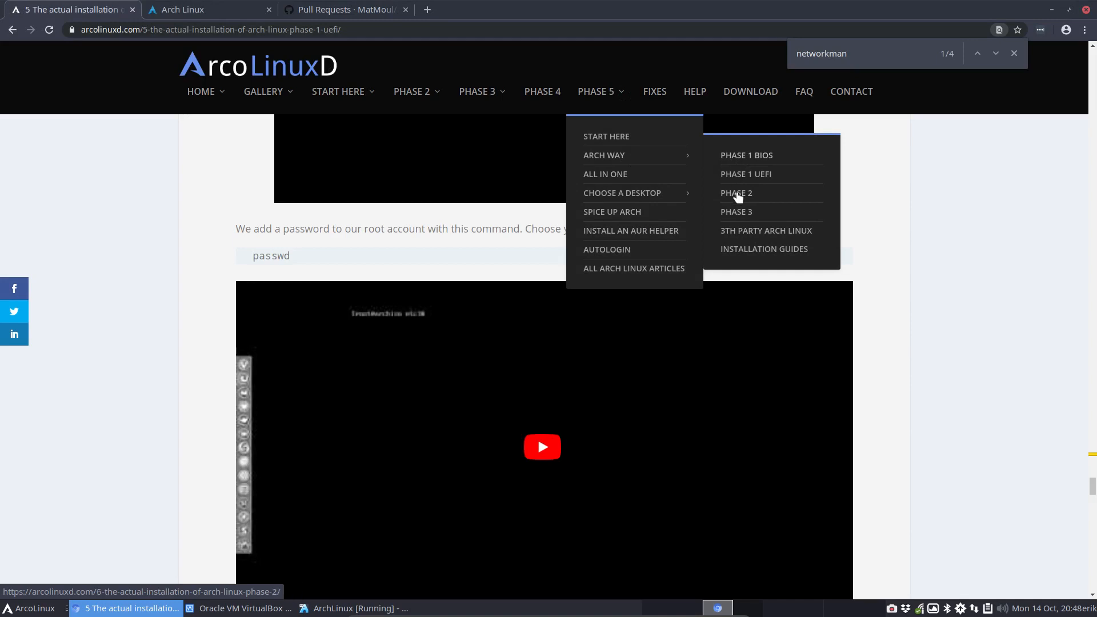
{"action": "left_click", "coordinate": [747, 214]}
{"action": "scroll", "coordinate": [605, 372], "scroll_direction": "down", "scroll_amount": 8}
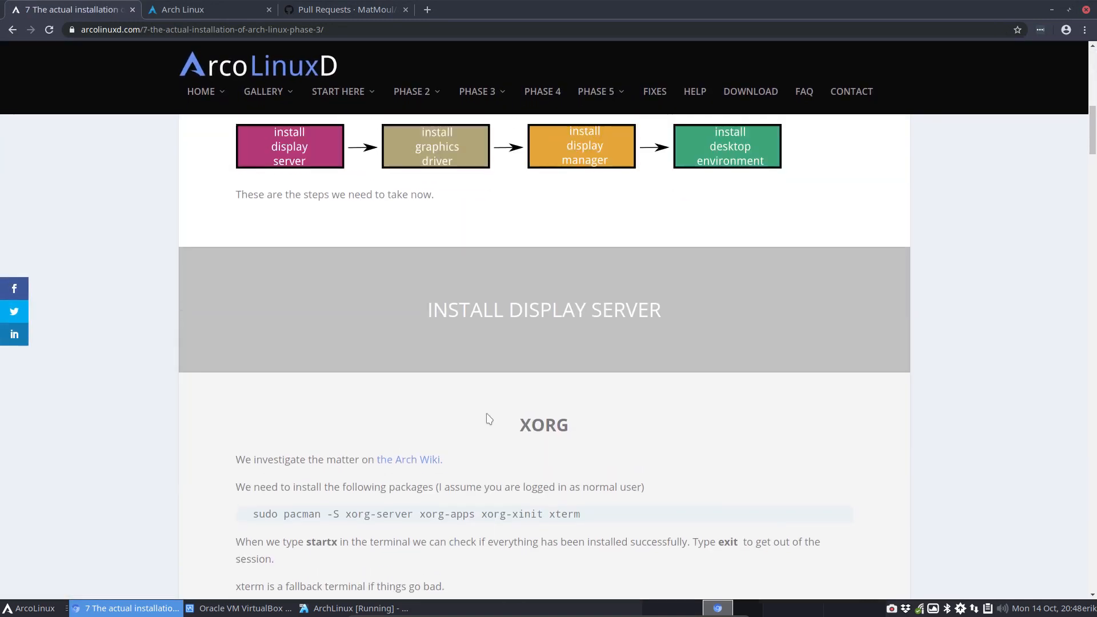
Step: Review the article's graphical setup steps, highlight the packages xorg-server xorg-apps xorg-xinit xterm, and switch back to the Arch Linux virtual machine
{"action": "scroll", "coordinate": [488, 422], "scroll_direction": "up", "scroll_amount": 2}
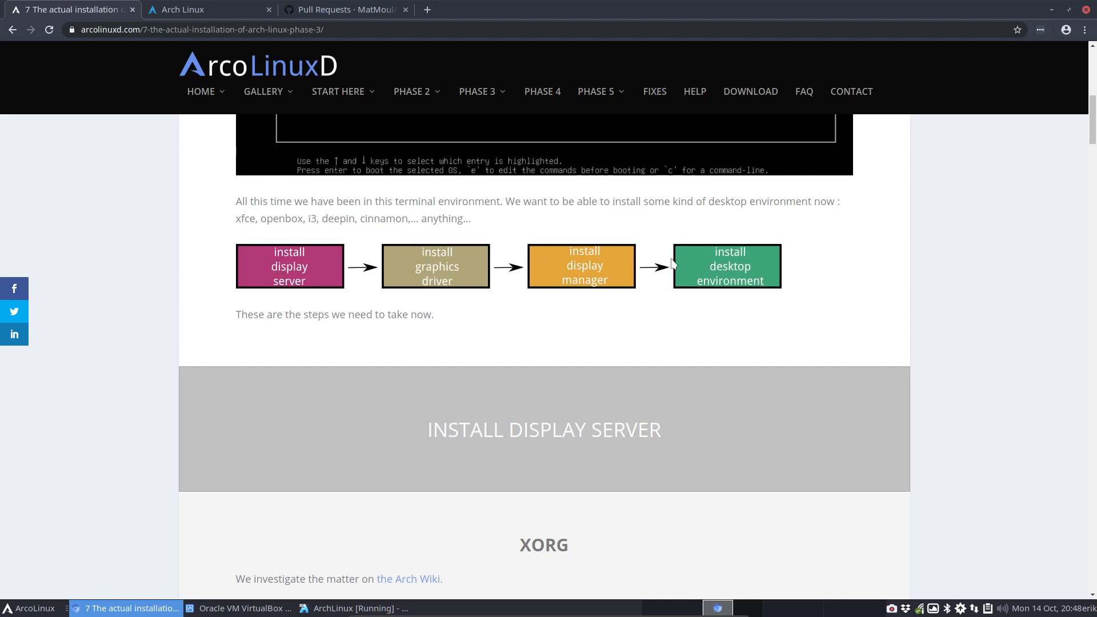
{"action": "scroll", "coordinate": [549, 378], "scroll_direction": "up", "scroll_amount": 4}
{"action": "scroll", "coordinate": [547, 389], "scroll_direction": "up", "scroll_amount": 6}
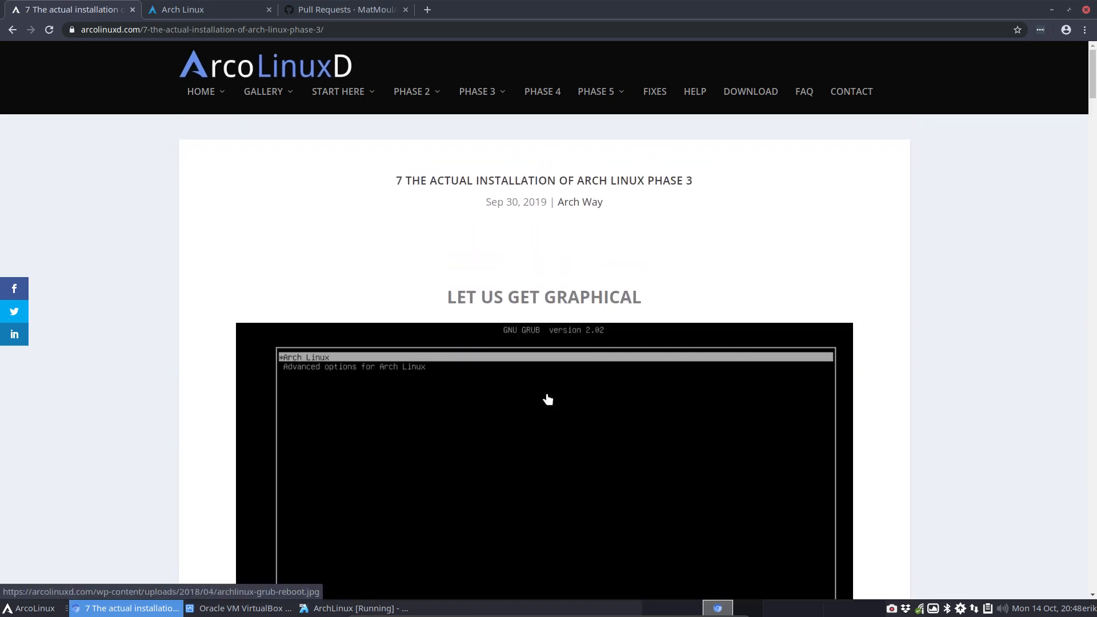
{"action": "scroll", "coordinate": [552, 397], "scroll_direction": "down", "scroll_amount": 12}
{"action": "scroll", "coordinate": [553, 397], "scroll_direction": "down", "scroll_amount": 3}
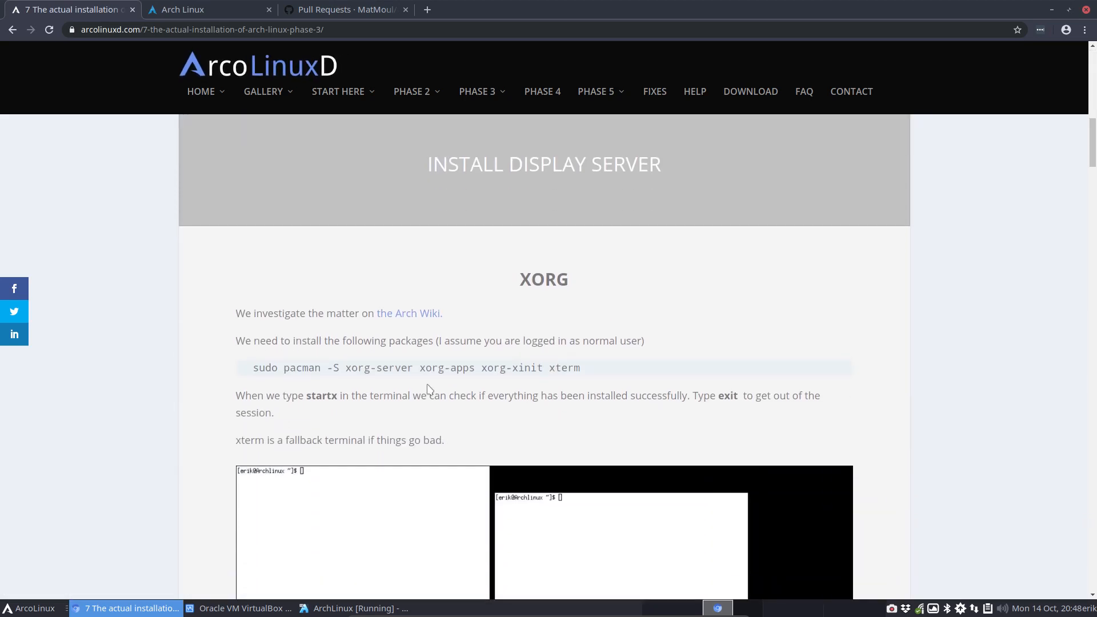
{"action": "scroll", "coordinate": [346, 387], "scroll_direction": "down", "scroll_amount": 1}
{"action": "left_click_drag", "start_coordinate": [347, 311], "coordinate": [617, 308]}
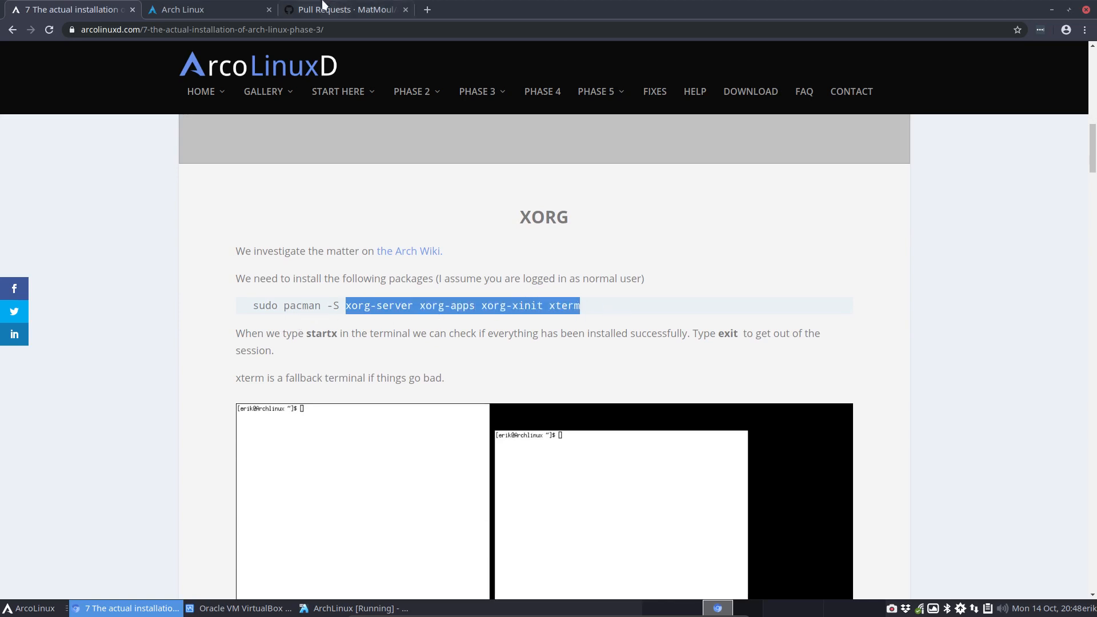
{"action": "left_click_drag", "start_coordinate": [548, 2], "coordinate": [1096, 62]}
{"action": "left_click", "coordinate": [866, 440]}
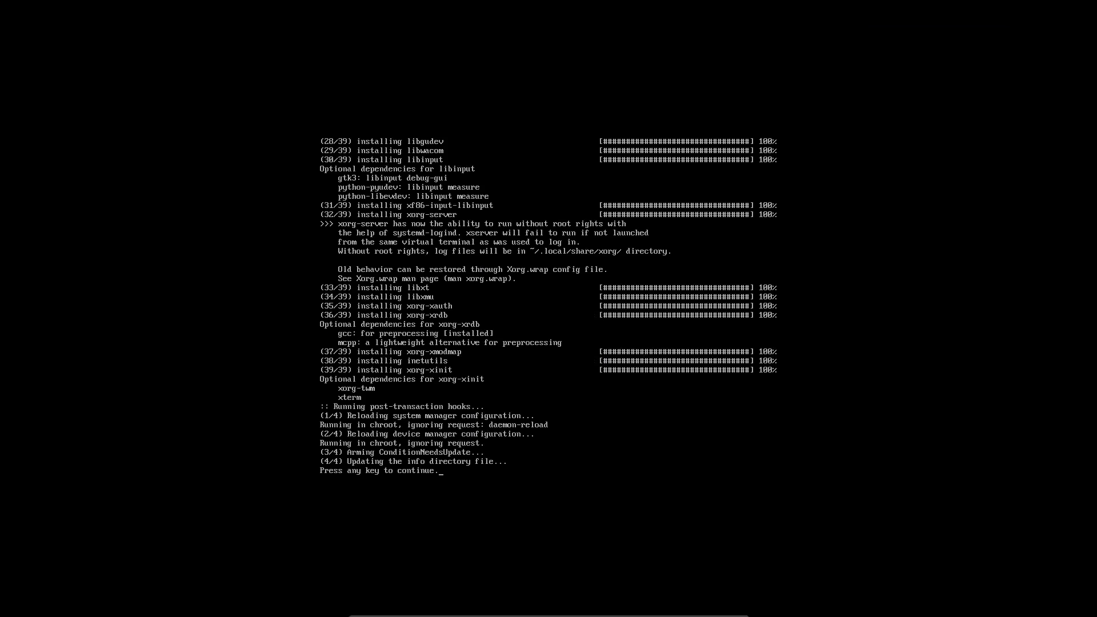
Step: Return to the XOrg install menu from the finished installation and open the TTF font package list
{"action": "key", "text": "Return"}
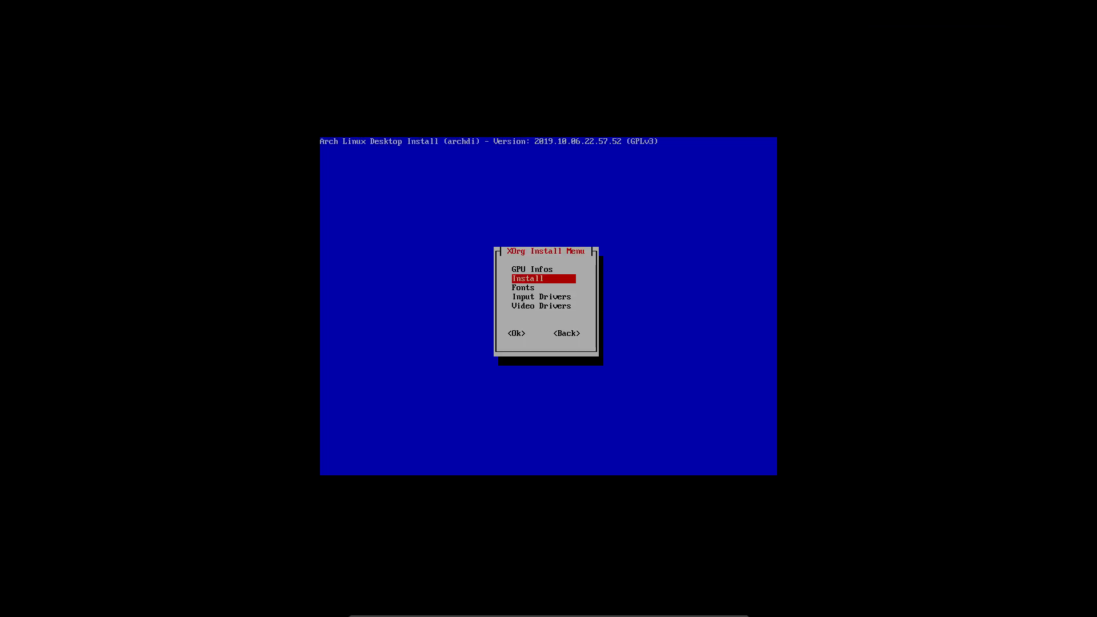
{"action": "key", "text": "Down"}
{"action": "key", "text": "Return"}
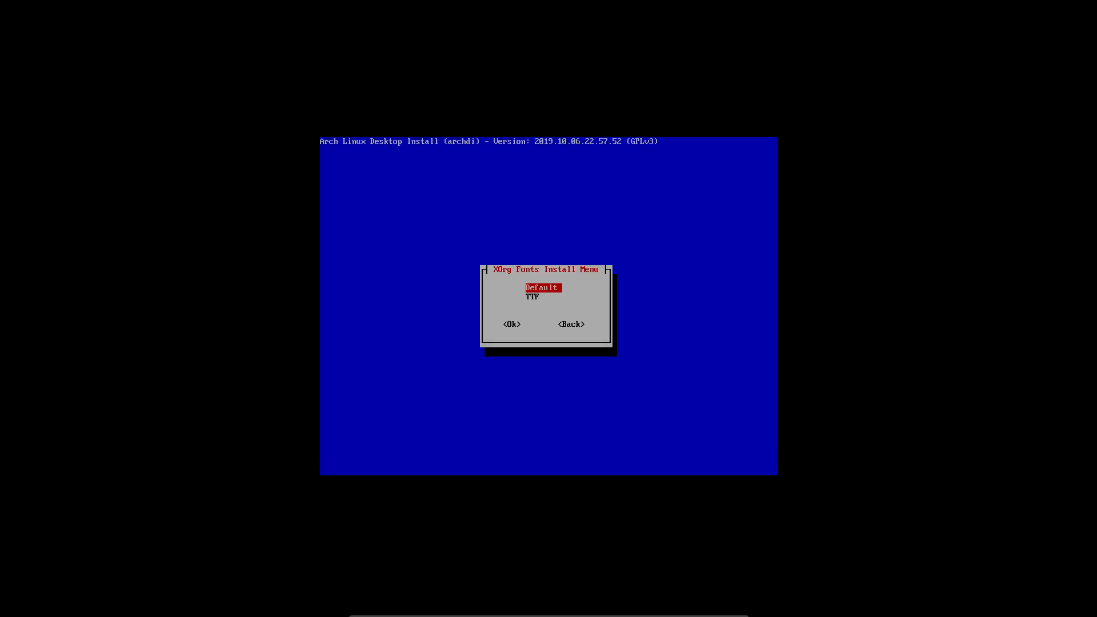
{"action": "key", "text": "Down"}
{"action": "key", "text": "Return"}
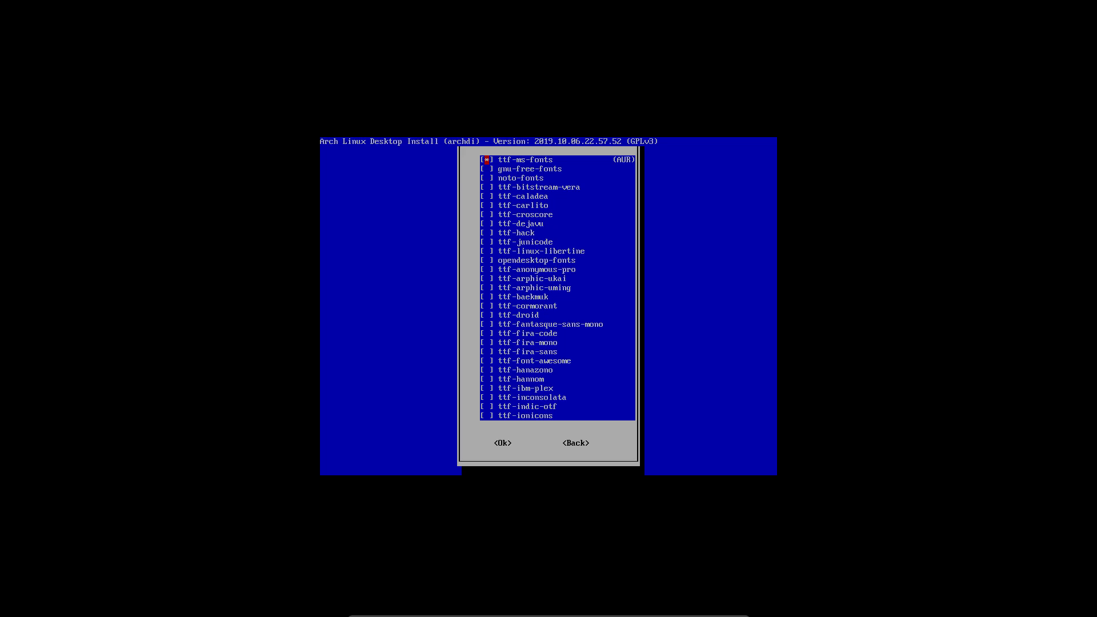
Step: Look through the TTF font package list down to ttf-ubuntu-font-family
{"action": "key", "text": "Down"}
{"action": "key", "text": "Down"}
{"action": "key", "text": "Down"}
{"action": "key", "text": "Down"}
{"action": "key", "text": "Down"}
{"action": "key", "text": "Down"}
{"action": "key", "text": "Down"}
{"action": "key", "text": "Down"}
{"action": "key", "text": "Down"}
{"action": "key", "text": "Down"}
{"action": "key", "text": "Down"}
{"action": "key", "text": "Down"}
{"action": "key", "text": "Down"}
{"action": "key", "text": "Down"}
{"action": "key", "text": "Down"}
{"action": "key", "text": "Down"}
{"action": "key", "text": "Down"}
{"action": "key", "text": "Down"}
{"action": "key", "text": "Down"}
{"action": "key", "text": "Down"}
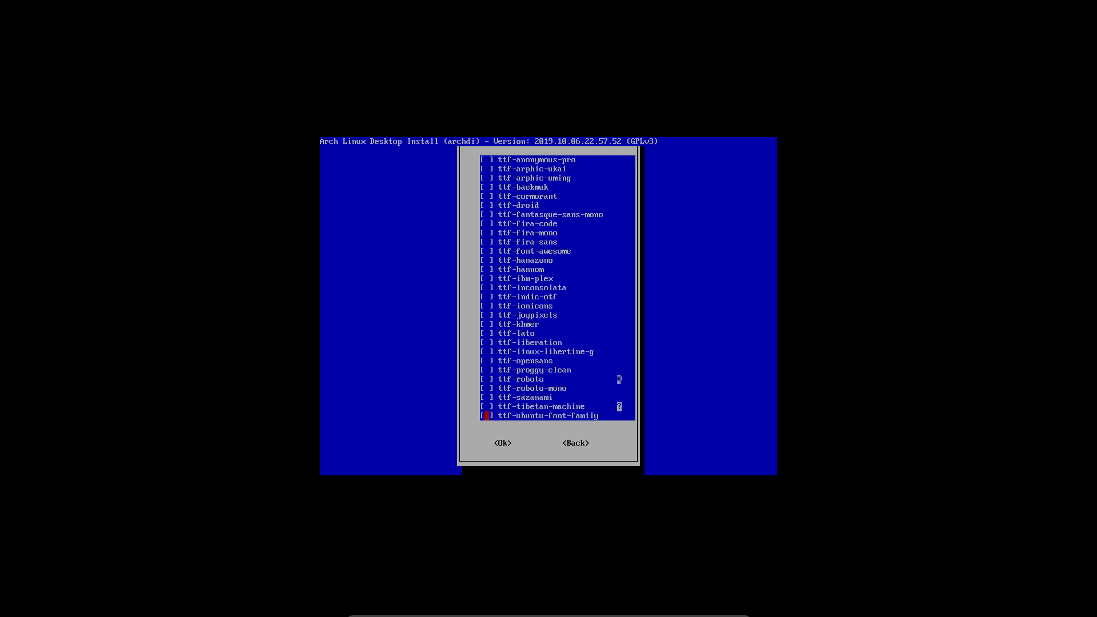
Step: Mark ttf-font-awesome for installation and go back to the start of the TTF font list
{"action": "key", "text": "Up"}
{"action": "key", "text": "Up"}
{"action": "key", "text": "Up"}
{"action": "key", "text": "Up"}
{"action": "key", "text": "Up"}
{"action": "key", "text": "Up"}
{"action": "key", "text": "Up"}
{"action": "key", "text": "Up"}
{"action": "key", "text": "Up"}
{"action": "key", "text": "Up"}
{"action": "key", "text": "Up"}
{"action": "key", "text": "Up"}
{"action": "key", "text": "Up"}
{"action": "key", "text": "Up"}
{"action": "key", "text": "Up"}
{"action": "key", "text": "Up"}
{"action": "key", "text": "Up"}
{"action": "key", "text": "Up"}
{"action": "key", "text": "Up"}
{"action": "key", "text": "Up"}
{"action": "key", "text": "Down"}
{"action": "key", "text": "Down"}
{"action": "key", "text": "Down"}
{"action": "key", "text": "Up"}
{"action": "key", "text": "Up"}
{"action": "key", "text": "Up"}
{"action": "key", "text": "Up"}
{"action": "key", "text": "Up"}
{"action": "key", "text": "Up"}
{"action": "key", "text": "Up"}
{"action": "key", "text": "Up"}
{"action": "key", "text": "Up"}
{"action": "key", "text": "Up"}
{"action": "key", "text": "Up"}
{"action": "key", "text": "Up"}
{"action": "key", "text": "Up"}
{"action": "key", "text": "Up"}
{"action": "key", "text": "Up"}
{"action": "key", "text": "Up"}
{"action": "key", "text": "Up"}
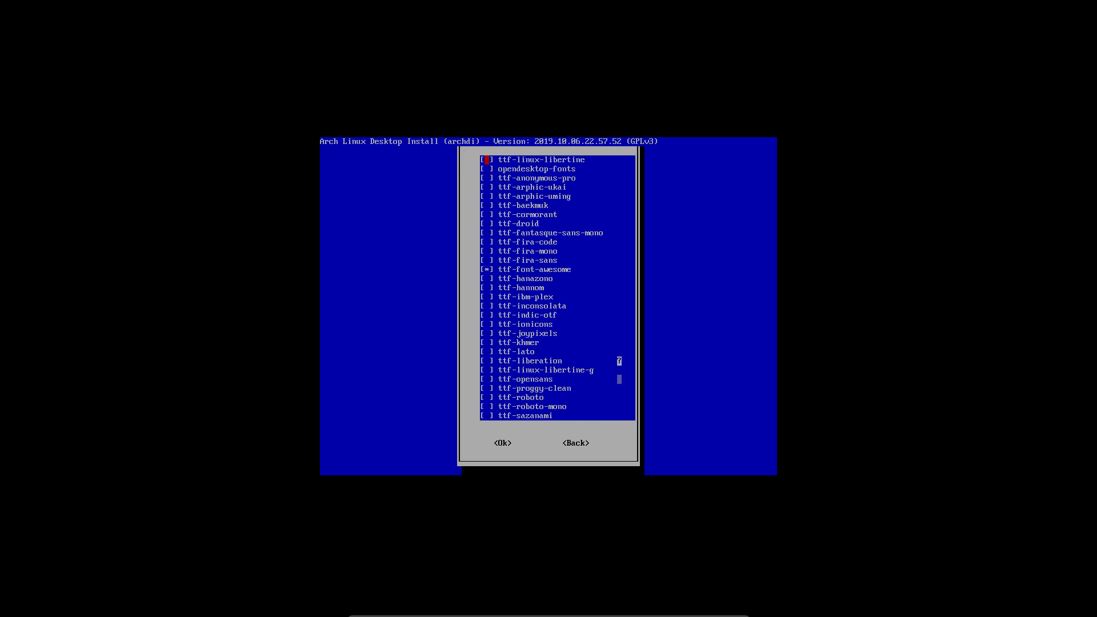
{"action": "key", "text": "Up"}
{"action": "key", "text": "Up"}
{"action": "key", "text": "Up"}
{"action": "key", "text": "Up"}
{"action": "key", "text": "Up"}
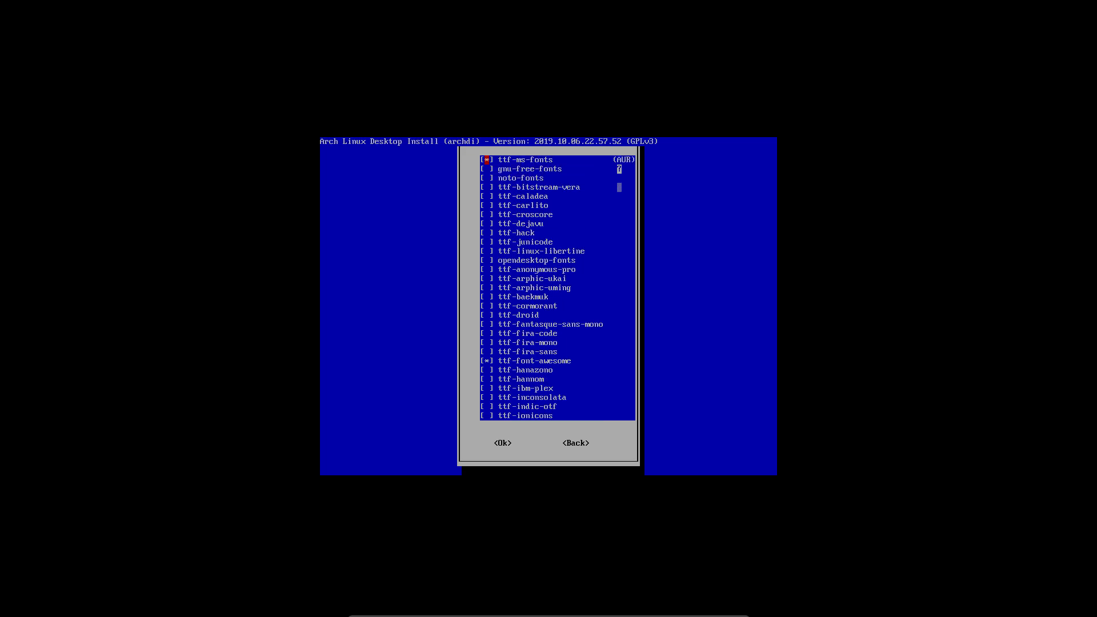
Step: Mark noto-fonts too, confirm the font selection and accept the pacman installation of noto-fonts and ttf-font-awesome
{"action": "key", "text": "Down"}
{"action": "key", "text": "Down"}
{"action": "key", "text": "Tab"}
{"action": "key", "text": "Return"}
{"action": "key", "text": "Return"}
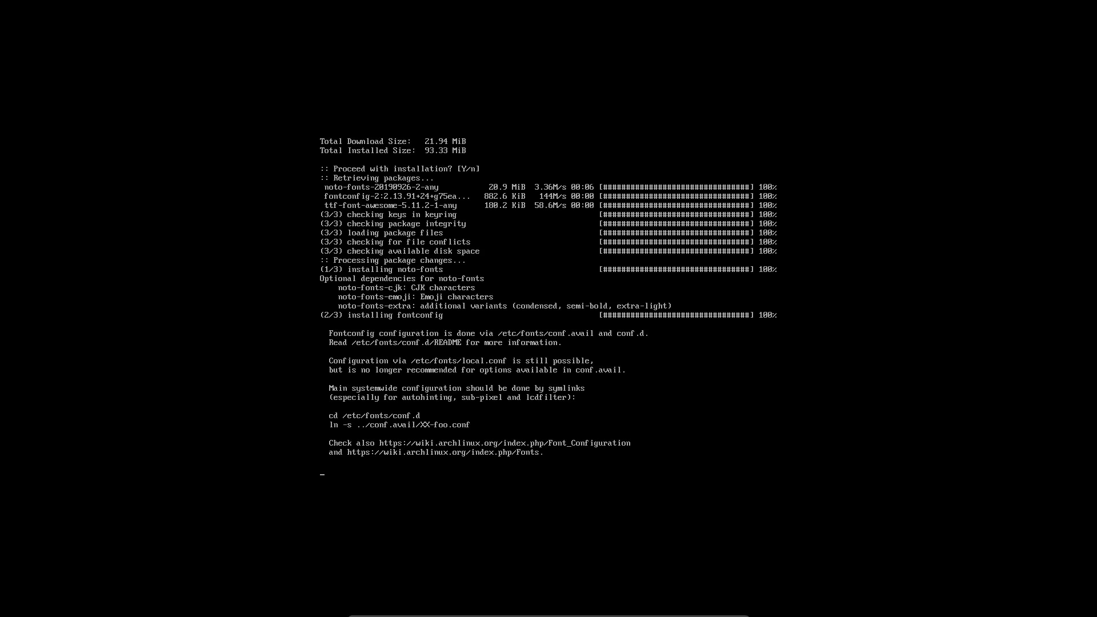
{"action": "key", "text": "Return"}
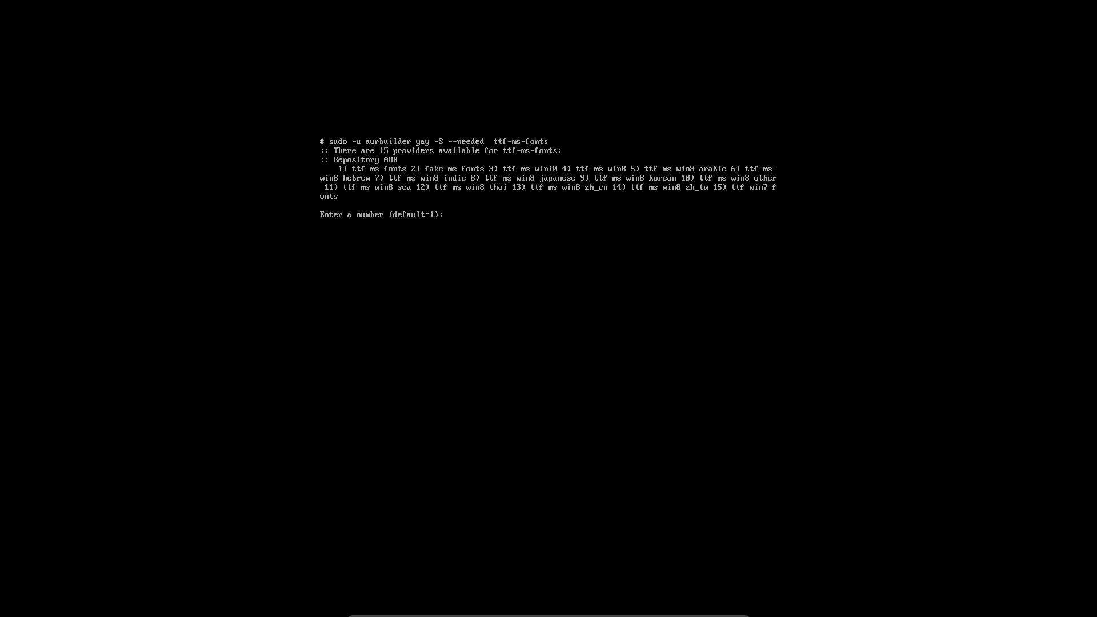
Step: Install ttf-ms-fonts from the AUR with the default provider, showing no diffs, and return to the XOrg fonts menu
{"action": "key", "text": "Return"}
{"action": "key", "text": "Return"}
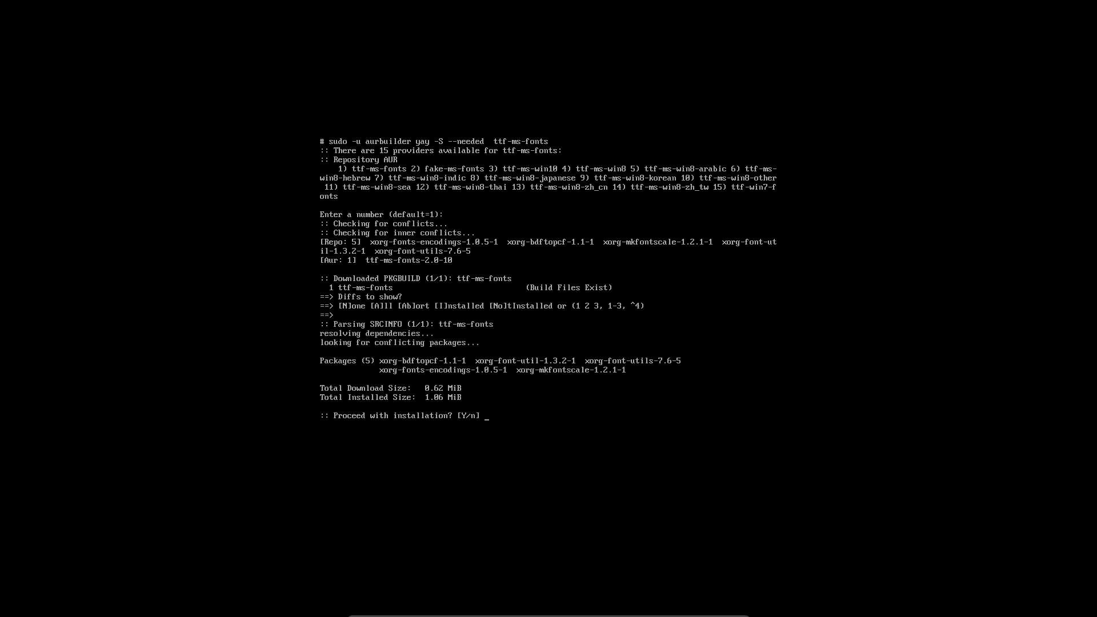
{"action": "key", "text": "Return"}
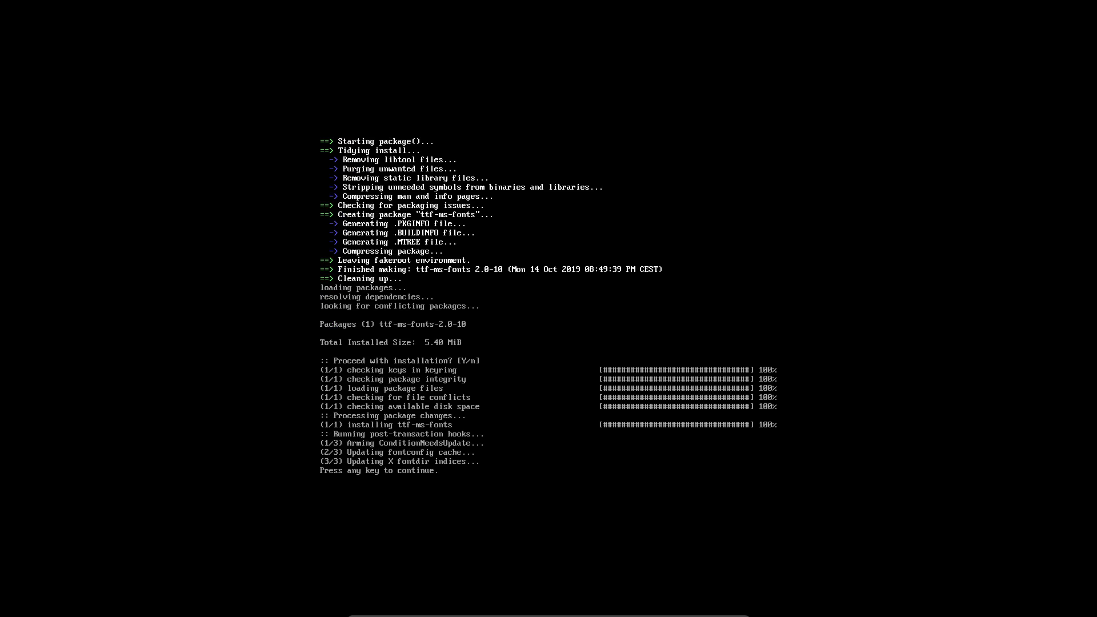
{"action": "key", "text": "Return"}
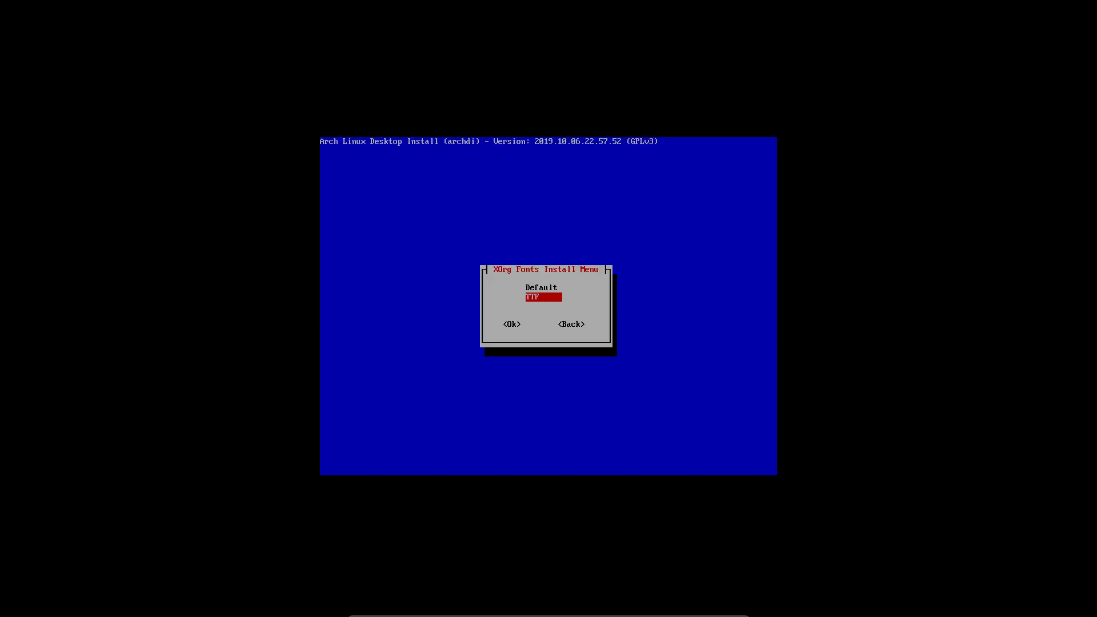
Step: Reopen the TTF font list, mark ttf-dejavu and install it, accepting the pacman installation
{"action": "key", "text": "Tab"}
{"action": "key", "text": "Tab"}
{"action": "key", "text": "Left"}
{"action": "key", "text": "Return"}
{"action": "key", "text": "Down"}
{"action": "key", "text": "Down"}
{"action": "key", "text": "Down"}
{"action": "key", "text": "Down"}
{"action": "key", "text": "Down"}
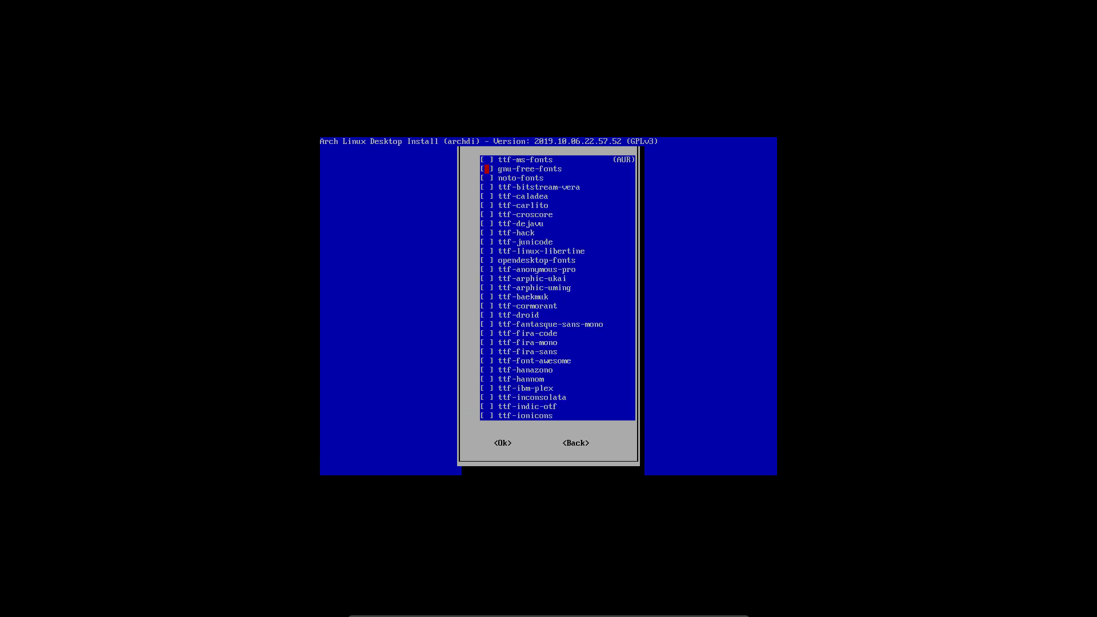
{"action": "key", "text": "Down"}
{"action": "key", "text": "Down"}
{"action": "key", "text": "Tab"}
{"action": "key", "text": "Return"}
{"action": "key", "text": "Return"}
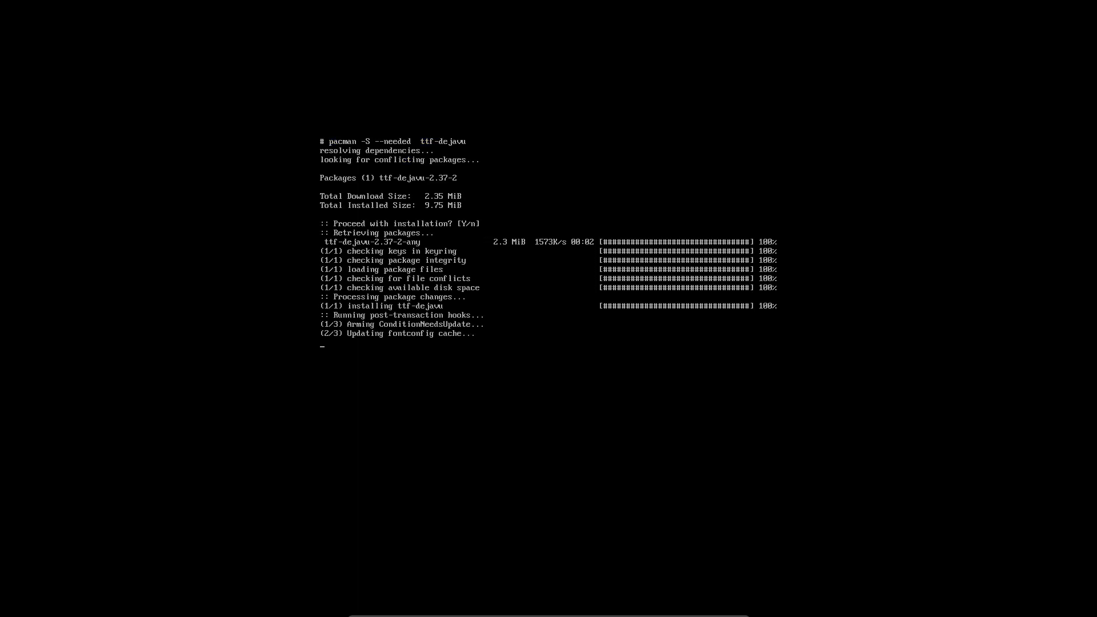
Step: Return from the finished font installation to the XOrg install menu and open the input drivers list
{"action": "key", "text": "Return"}
{"action": "key", "text": "Tab"}
{"action": "key", "text": "Tab"}
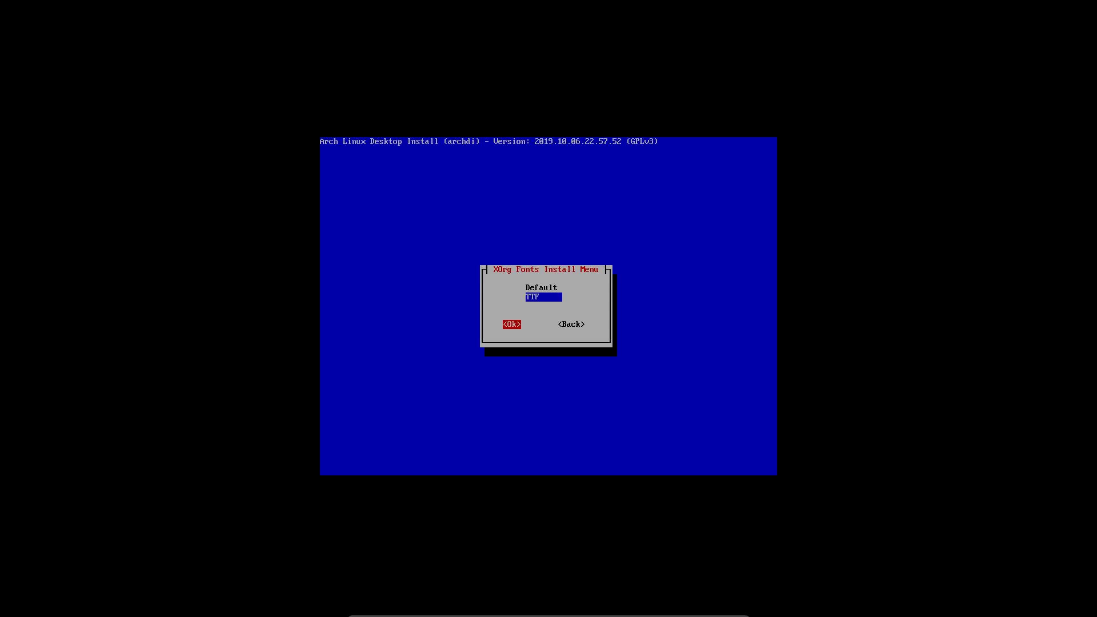
{"action": "key", "text": "Return"}
{"action": "key", "text": "Down"}
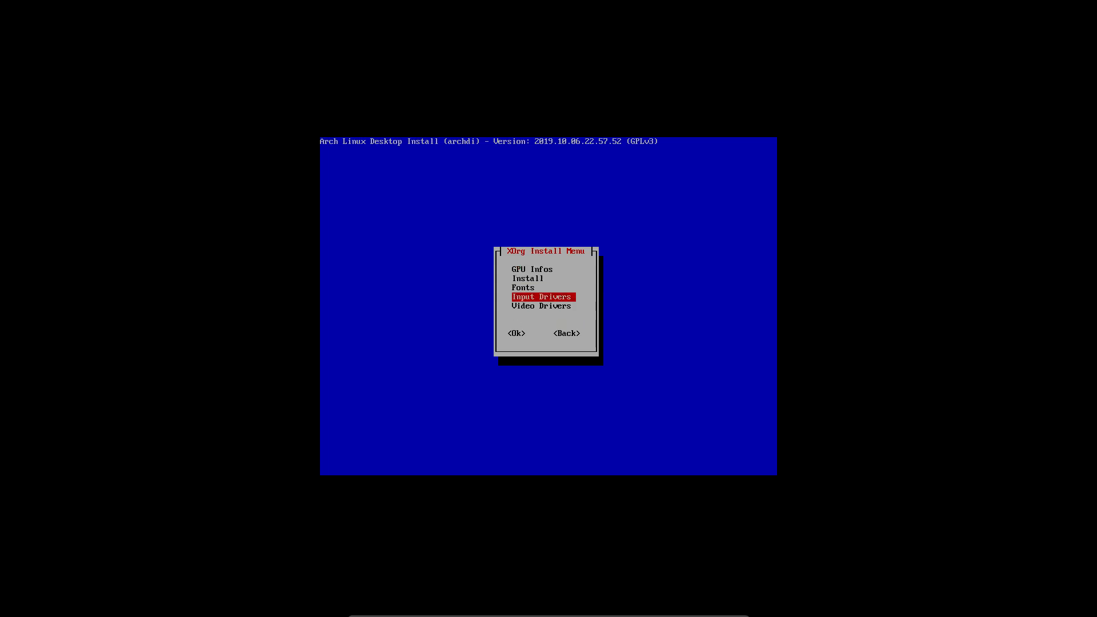
{"action": "key", "text": "Return"}
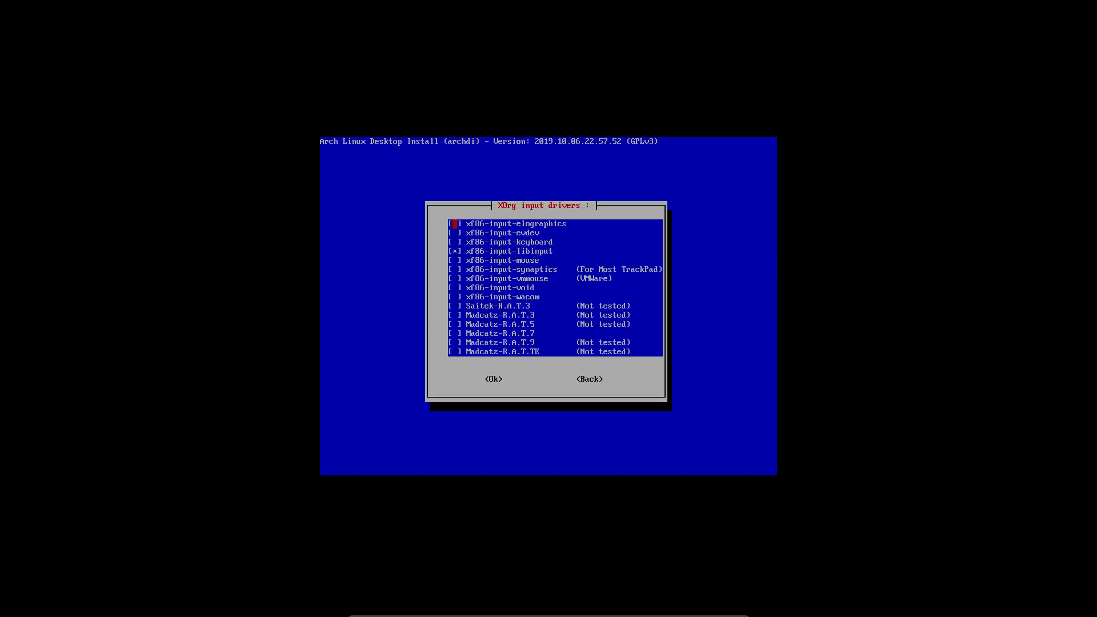
Step: Look through the available XOrg input drivers, from xf86-input-elographics to the Madcatz mouse entries
{"action": "key", "text": "Down"}
{"action": "key", "text": "Down"}
{"action": "key", "text": "Down"}
{"action": "key", "text": "Down"}
{"action": "key", "text": "Down"}
{"action": "key", "text": "Down"}
{"action": "key", "text": "Down"}
{"action": "key", "text": "Down"}
{"action": "key", "text": "Down"}
{"action": "key", "text": "Down"}
{"action": "key", "text": "Down"}
{"action": "key", "text": "Down"}
{"action": "key", "text": "Down"}
{"action": "key", "text": "Down"}
{"action": "key", "text": "Up"}
{"action": "key", "text": "Up"}
{"action": "key", "text": "Up"}
{"action": "key", "text": "Up"}
{"action": "key", "text": "Up"}
{"action": "key", "text": "Up"}
{"action": "key", "text": "Up"}
{"action": "key", "text": "Up"}
{"action": "key", "text": "Up"}
{"action": "key", "text": "Up"}
{"action": "key", "text": "Up"}
{"action": "key", "text": "Down"}
{"action": "key", "text": "Down"}
{"action": "key", "text": "Down"}
{"action": "key", "text": "Down"}
{"action": "key", "text": "Down"}
{"action": "key", "text": "Down"}
{"action": "key", "text": "Down"}
{"action": "key", "text": "Down"}
{"action": "key", "text": "Down"}
{"action": "key", "text": "Down"}
{"action": "key", "text": "Down"}
Step: Install the preselected xf86-input-libinput driver and return to the XOrg install menu
{"action": "key", "text": "Tab"}
{"action": "key", "text": "Return"}
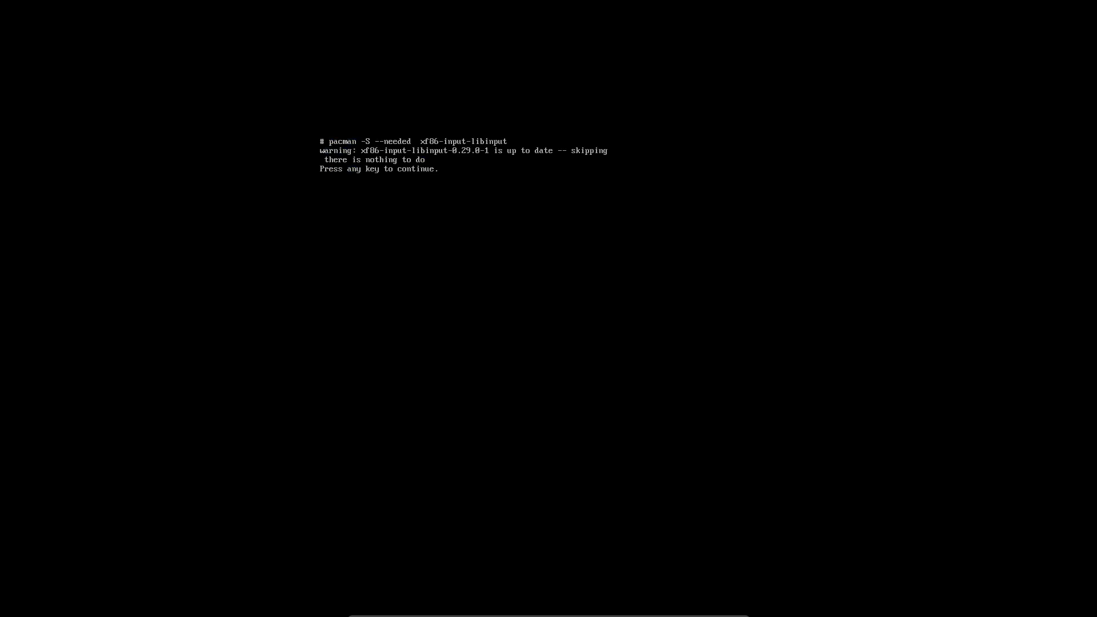
{"action": "key", "text": "Return"}
Step: Open the open source video driver list, check its entries and leave it without selecting a driver
{"action": "key", "text": "Down"}
{"action": "key", "text": "Return"}
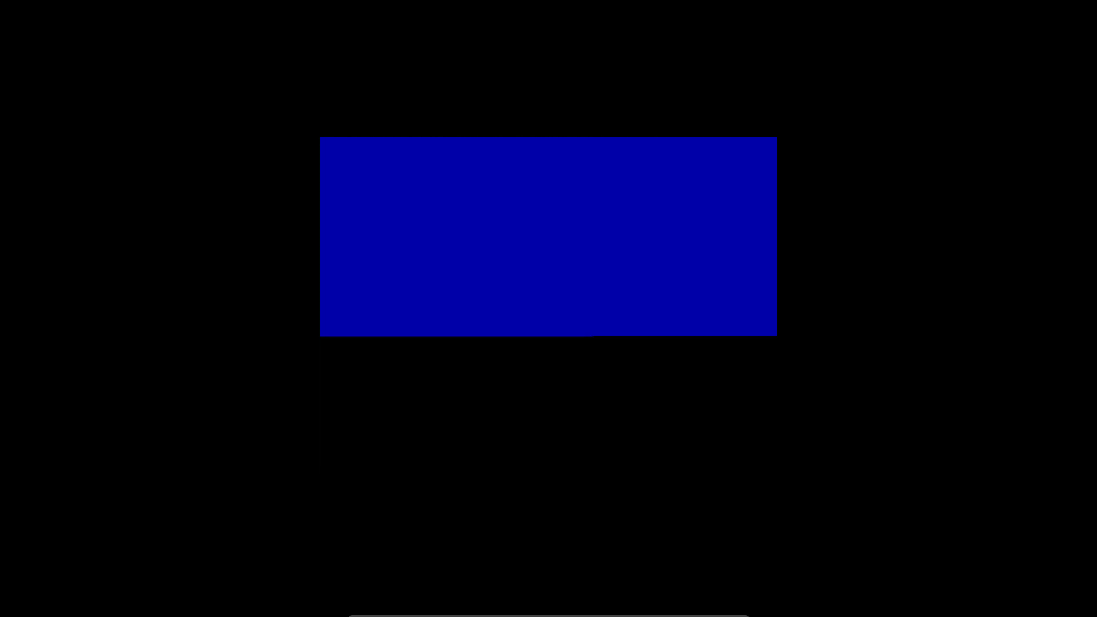
{"action": "key", "text": "Return"}
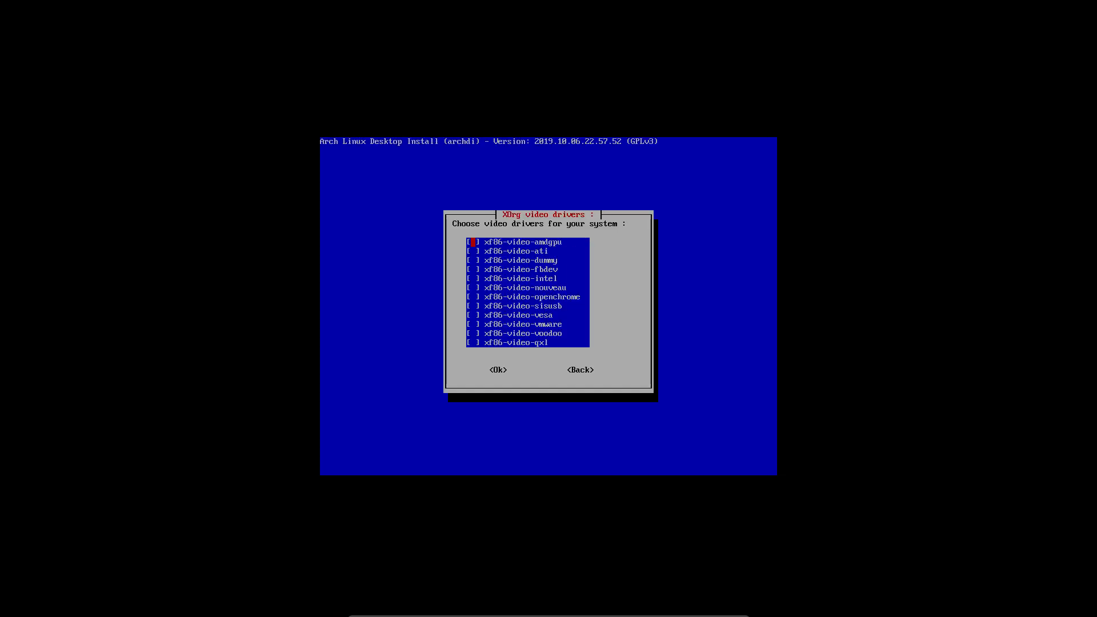
{"action": "key", "text": "Page_Down"}
{"action": "key", "text": "Tab"}
{"action": "key", "text": "Tab"}
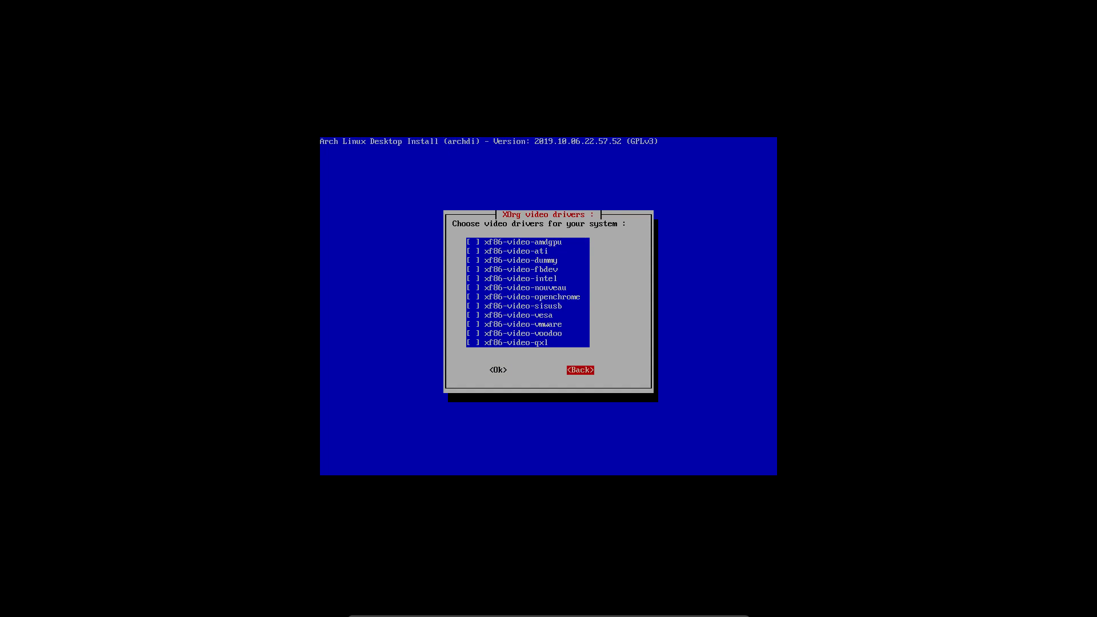
{"action": "key", "text": "Return"}
Step: Open the proprietary video driver list, review the VirtualBox and NVIDIA entries and leave without selecting any
{"action": "key", "text": "Down"}
{"action": "key", "text": "Return"}
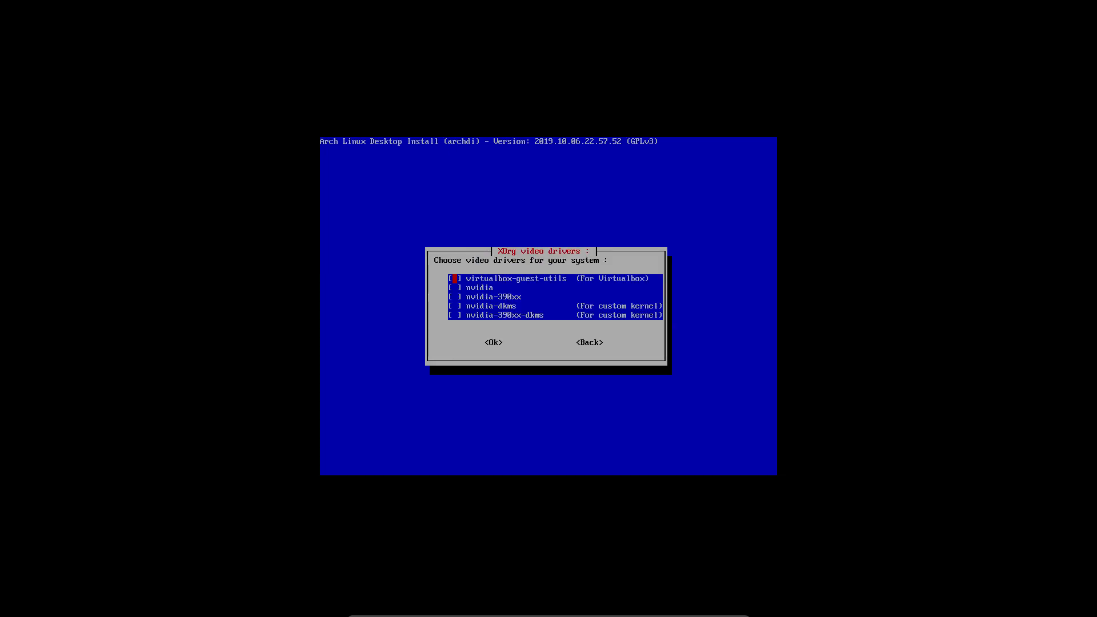
{"action": "key", "text": "Down"}
{"action": "key", "text": "Down"}
{"action": "key", "text": "Down"}
{"action": "key", "text": "Down"}
{"action": "key", "text": "Up"}
{"action": "key", "text": "Up"}
{"action": "key", "text": "Up"}
{"action": "key", "text": "Down"}
{"action": "key", "text": "Tab"}
{"action": "key", "text": "Tab"}
{"action": "key", "text": "Return"}
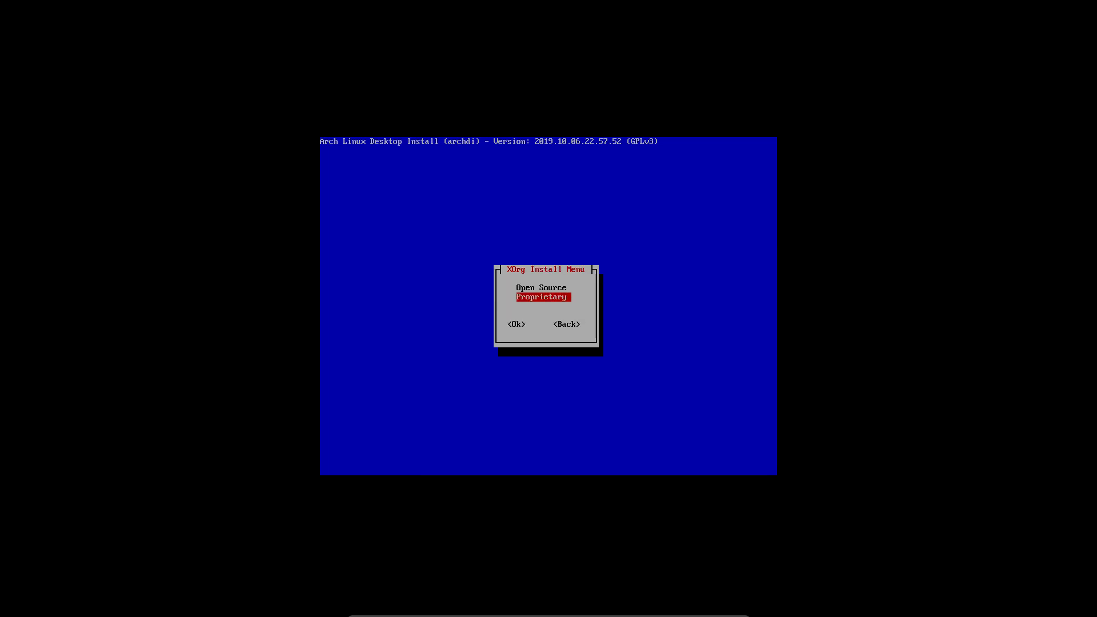
Step: Leave the video driver and XOrg menus and return to the main Install Menu
{"action": "key", "text": "Tab"}
{"action": "key", "text": "Tab"}
{"action": "key", "text": "Return"}
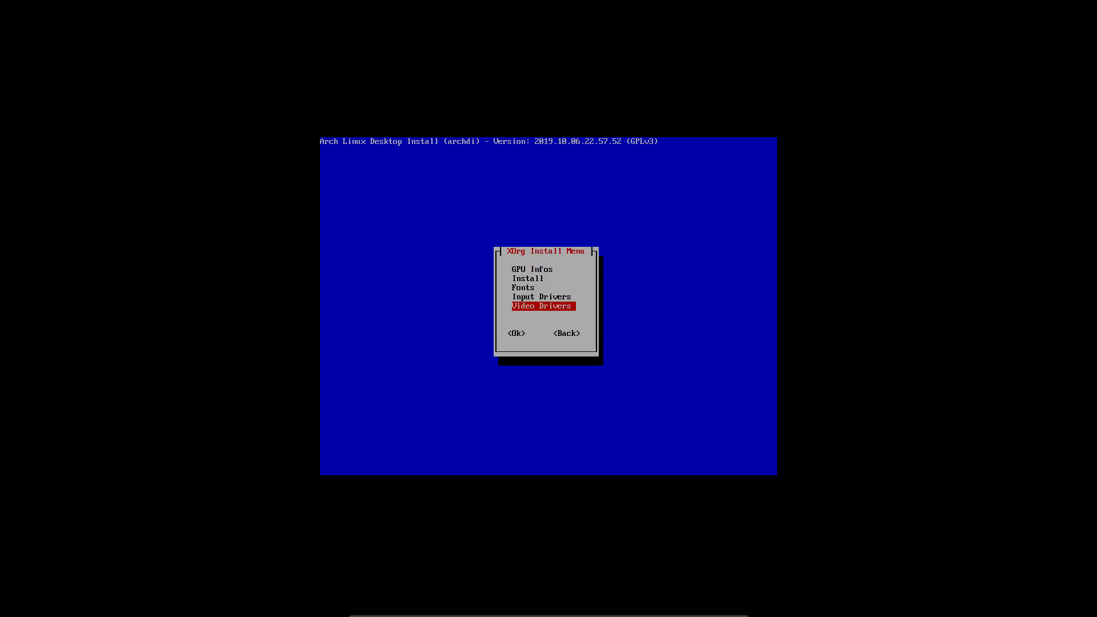
{"action": "key", "text": "Tab"}
{"action": "key", "text": "Tab"}
{"action": "key", "text": "Return"}
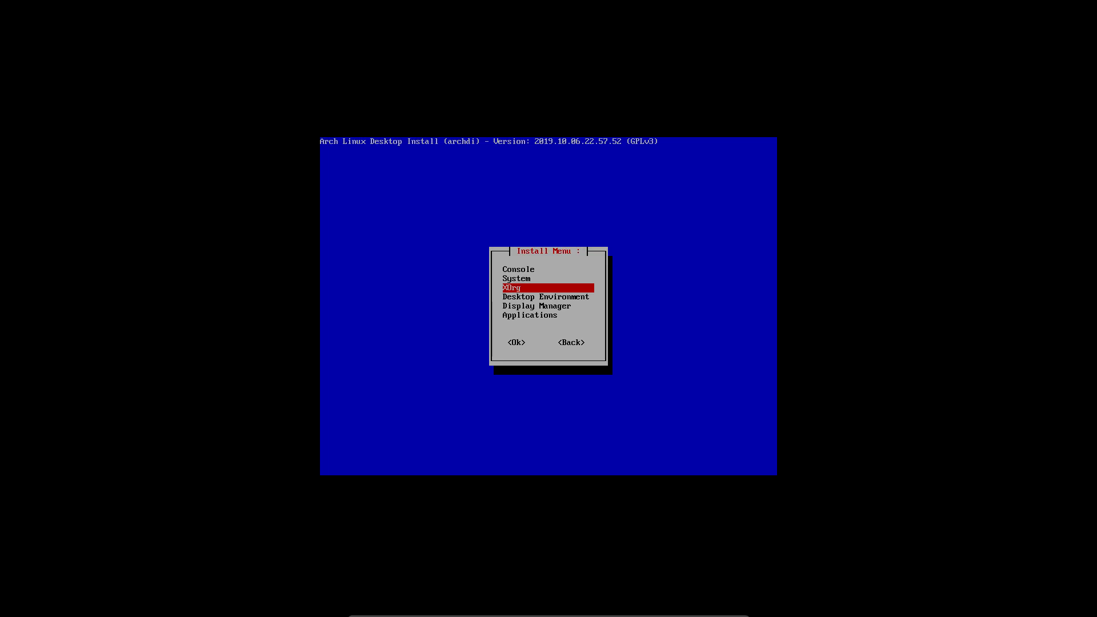
Step: Open the Desktop Environment install list and look through the available desktops, from Plasma5 down to Deepin
{"action": "key", "text": "Down"}
{"action": "key", "text": "Return"}
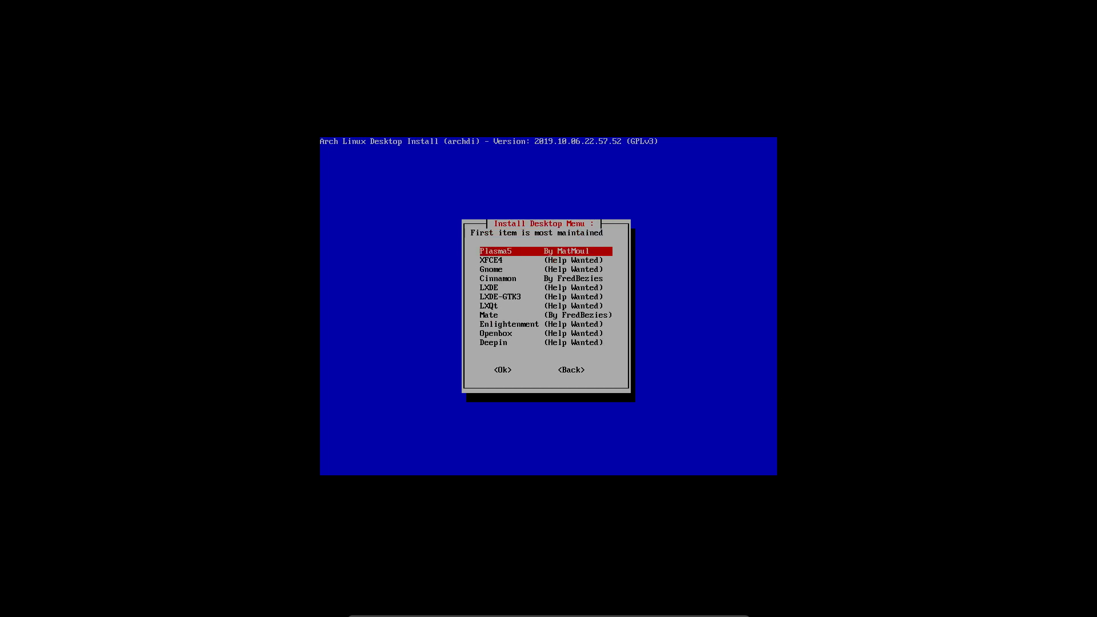
{"action": "key", "text": "Down"}
{"action": "key", "text": "Down"}
{"action": "key", "text": "Down"}
{"action": "key", "text": "Down"}
{"action": "key", "text": "Down"}
{"action": "key", "text": "Down"}
{"action": "key", "text": "Down"}
{"action": "key", "text": "Down"}
{"action": "key", "text": "Down"}
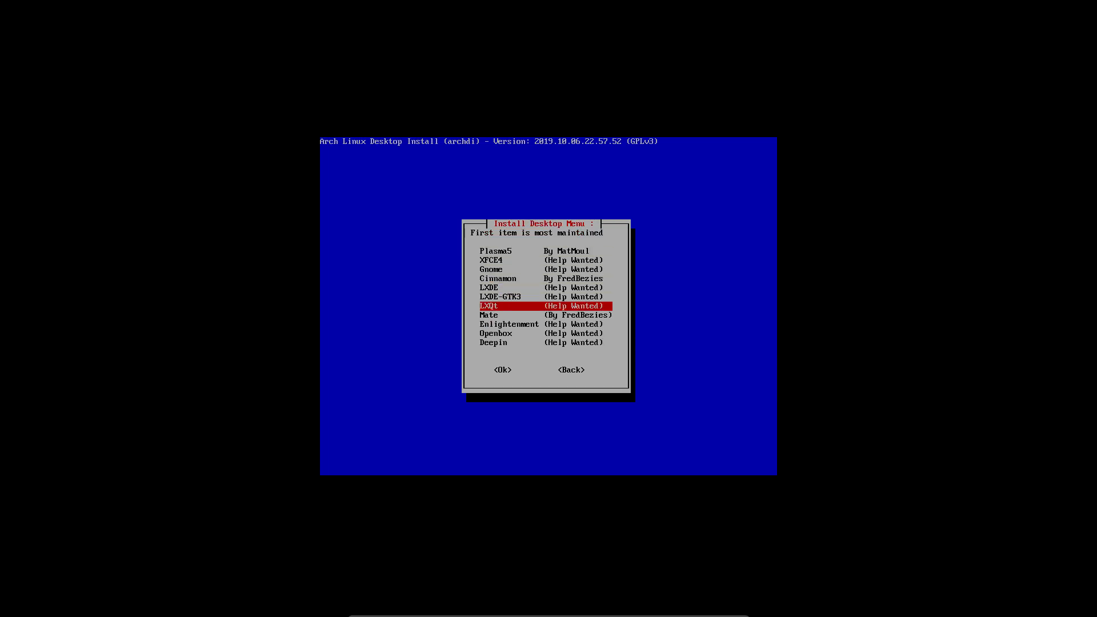
{"action": "key", "text": "Down"}
{"action": "key", "text": "Up"}
{"action": "key", "text": "Up"}
{"action": "key", "text": "Up"}
{"action": "key", "text": "Up"}
{"action": "key", "text": "Up"}
{"action": "key", "text": "Up"}
{"action": "key", "text": "Up"}
{"action": "key", "text": "Up"}
{"action": "key", "text": "Up"}
{"action": "key", "text": "Up"}
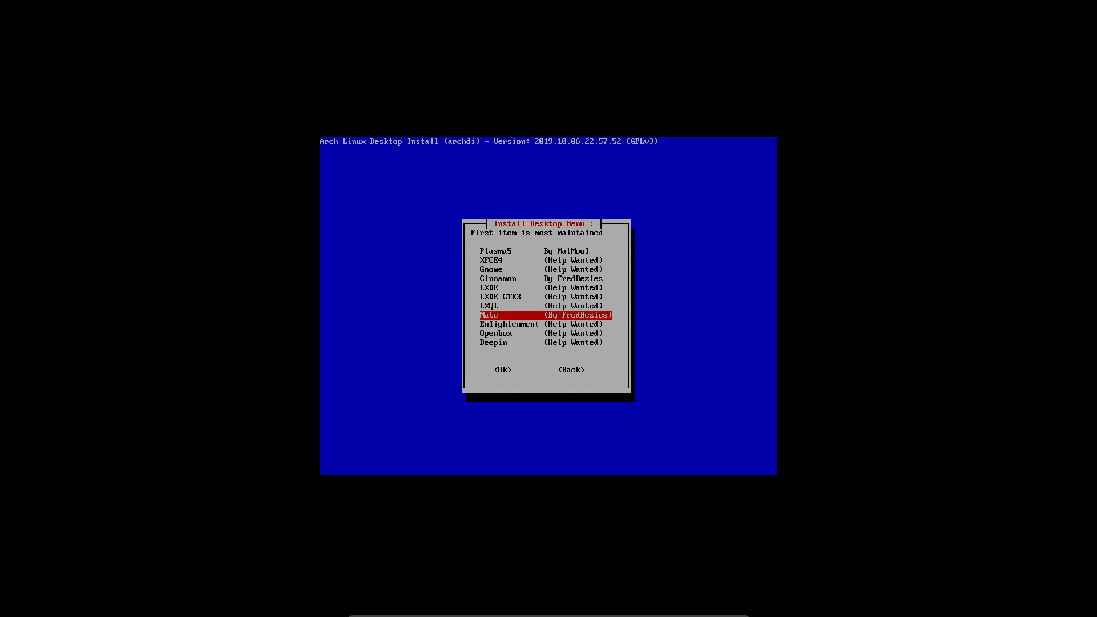
{"action": "key", "text": "Down"}
{"action": "key", "text": "Down"}
{"action": "key", "text": "Down"}
{"action": "key", "text": "Down"}
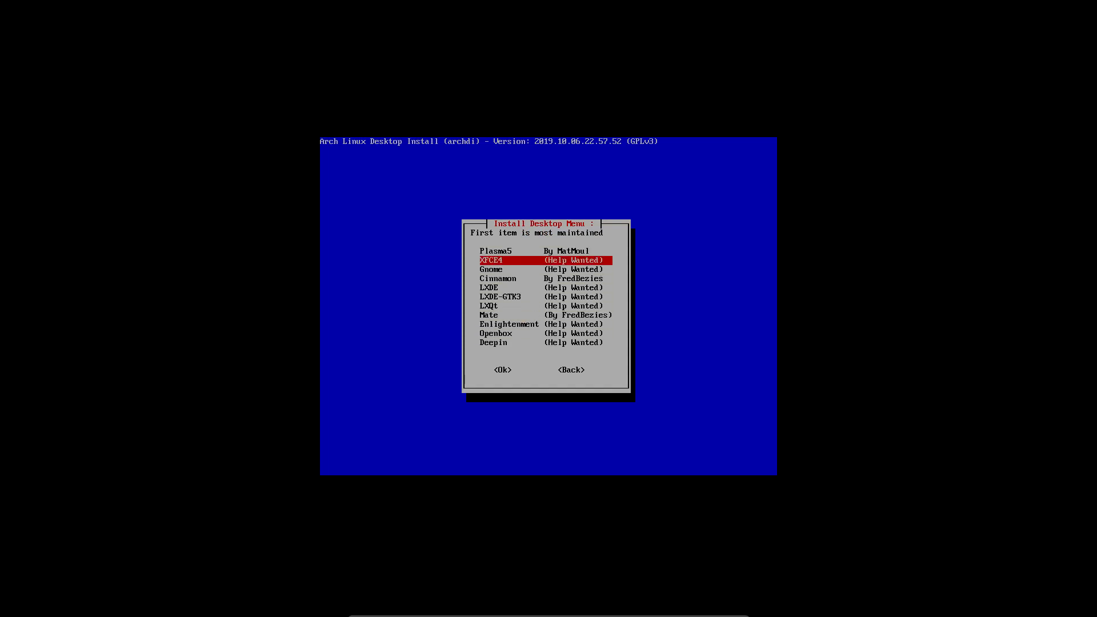
{"action": "key", "text": "Down"}
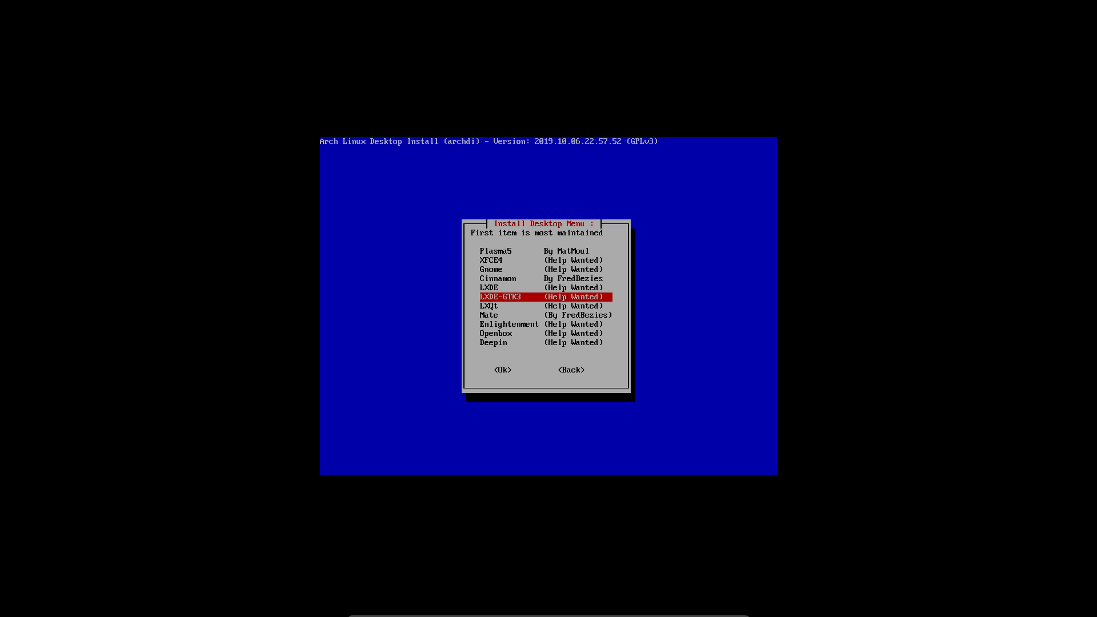
{"action": "key", "text": "Up"}
{"action": "key", "text": "Up"}
{"action": "key", "text": "Up"}
{"action": "key", "text": "Up"}
{"action": "key", "text": "Up"}
{"action": "key", "text": "Down"}
{"action": "key", "text": "Down"}
{"action": "key", "text": "Down"}
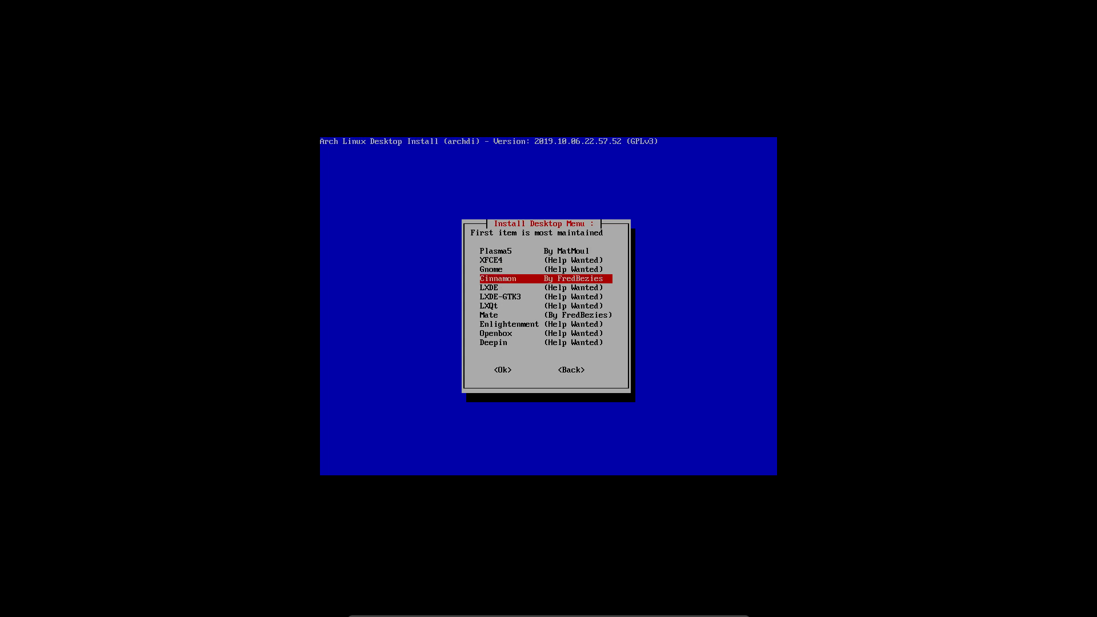
{"action": "key", "text": "Down"}
{"action": "key", "text": "Down"}
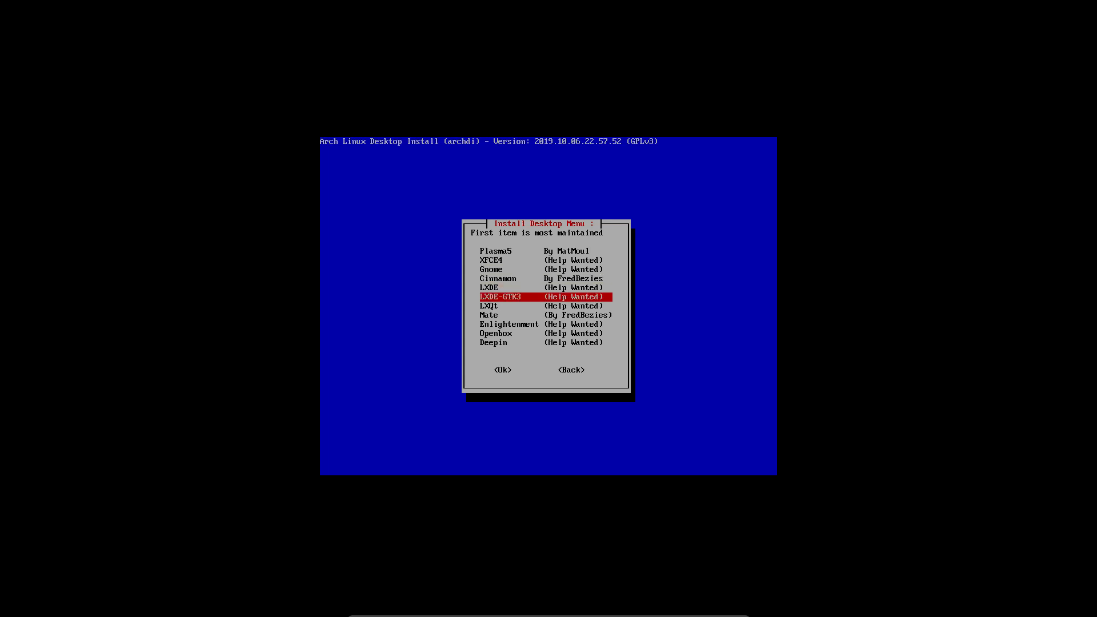
{"action": "key", "text": "Down"}
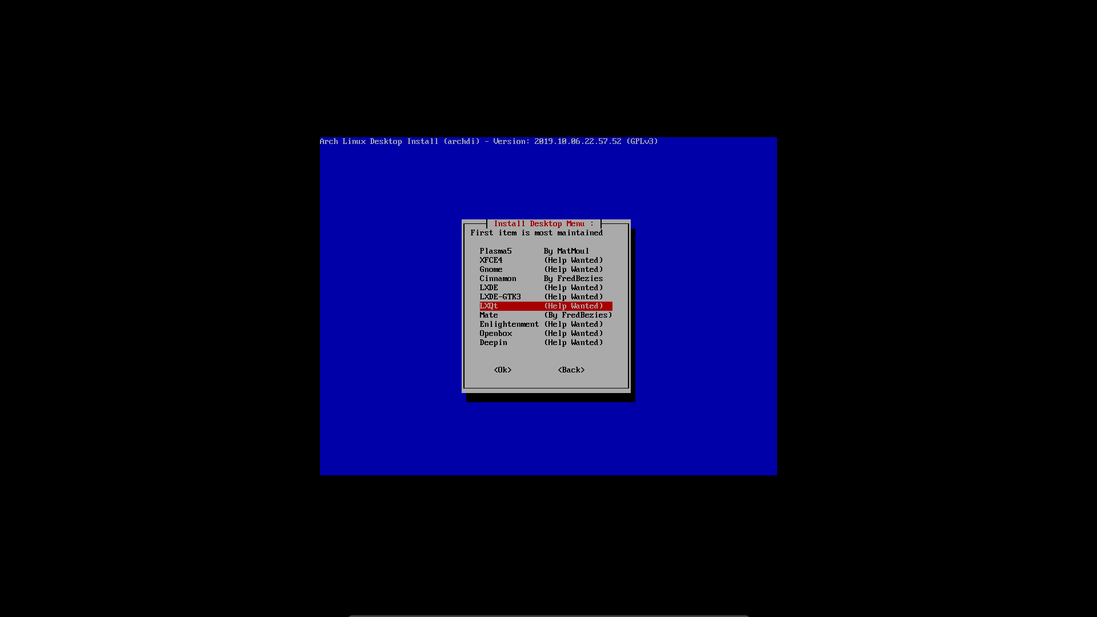
{"action": "key", "text": "Up"}
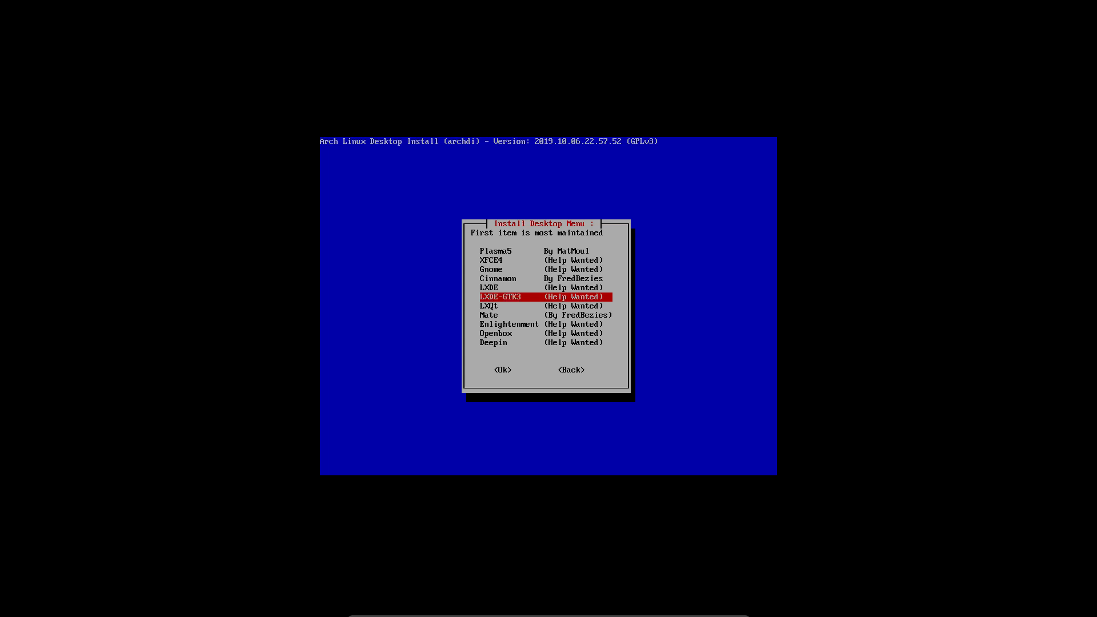
Step: Open the LXDE-GTK3 package list, review its entries down to pcmanfm-gtk3 and go back without installing
{"action": "key", "text": "Return"}
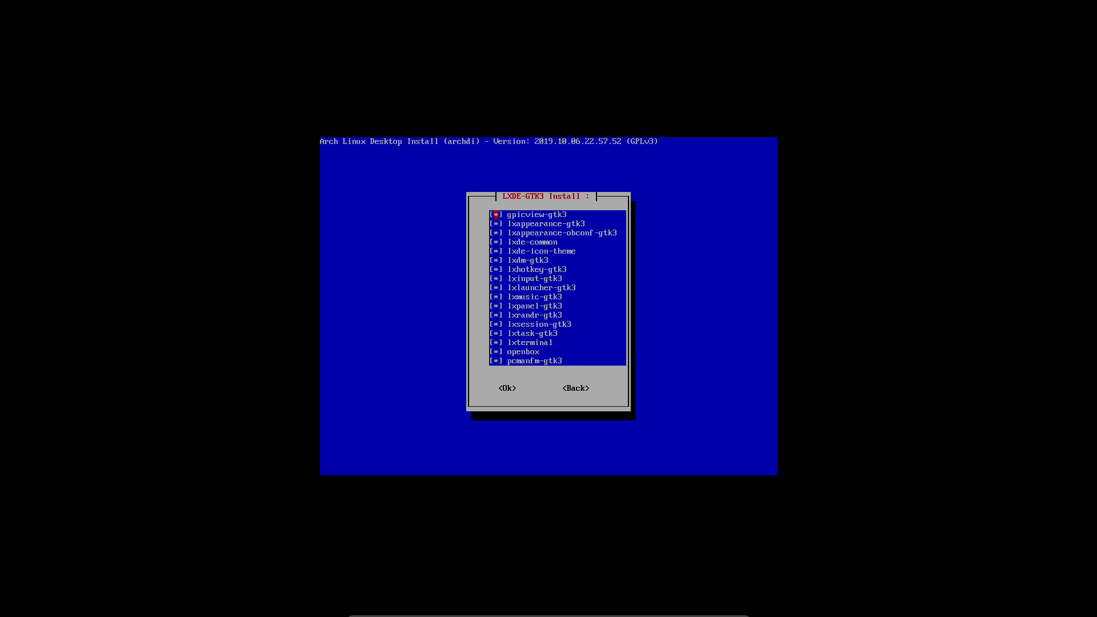
{"action": "key", "text": "Down"}
{"action": "key", "text": "Down"}
{"action": "key", "text": "Up"}
{"action": "key", "text": "Down"}
{"action": "key", "text": "Down"}
{"action": "key", "text": "Down"}
{"action": "key", "text": "Down"}
{"action": "key", "text": "Down"}
{"action": "key", "text": "Down"}
{"action": "key", "text": "Down"}
{"action": "key", "text": "Down"}
{"action": "key", "text": "Down"}
{"action": "key", "text": "Down"}
{"action": "key", "text": "Down"}
{"action": "key", "text": "Down"}
{"action": "key", "text": "Down"}
{"action": "key", "text": "Down"}
{"action": "key", "text": "Down"}
{"action": "key", "text": "Up"}
{"action": "key", "text": "Tab"}
{"action": "key", "text": "Tab"}
{"action": "key", "text": "Return"}
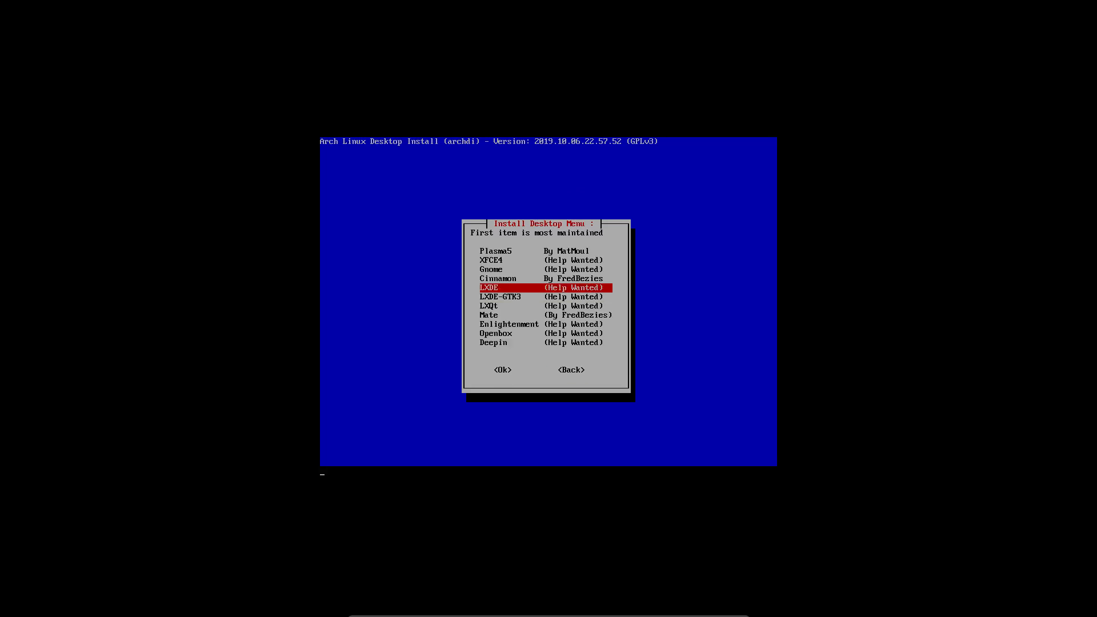
Step: Open the plain LXDE package list, review its entries for comparison and go back without installing
{"action": "key", "text": "Return"}
{"action": "key", "text": "Down"}
{"action": "key", "text": "Down"}
{"action": "key", "text": "Down"}
{"action": "key", "text": "Down"}
{"action": "key", "text": "Down"}
{"action": "key", "text": "Down"}
{"action": "key", "text": "Down"}
{"action": "key", "text": "Down"}
{"action": "key", "text": "Down"}
{"action": "key", "text": "Down"}
{"action": "key", "text": "Down"}
{"action": "key", "text": "Down"}
{"action": "key", "text": "Down"}
{"action": "key", "text": "Down"}
{"action": "key", "text": "Down"}
{"action": "key", "text": "Down"}
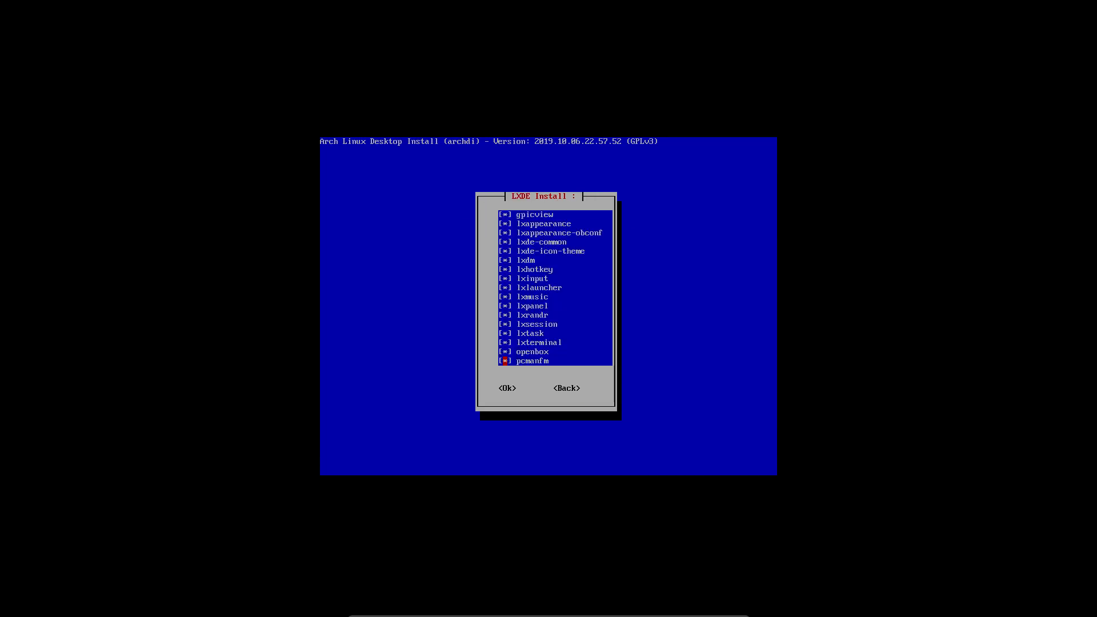
{"action": "key", "text": "Up"}
{"action": "key", "text": "Up"}
{"action": "key", "text": "Up"}
{"action": "key", "text": "Up"}
{"action": "key", "text": "Up"}
{"action": "key", "text": "Up"}
{"action": "key", "text": "Up"}
{"action": "key", "text": "Up"}
{"action": "key", "text": "Up"}
{"action": "key", "text": "Up"}
{"action": "key", "text": "Up"}
{"action": "key", "text": "Down"}
{"action": "key", "text": "Tab"}
{"action": "key", "text": "Tab"}
{"action": "key", "text": "Return"}
Step: Install all preselected LXDE-GTK3 packages and enable the lxdm service at boot
{"action": "key", "text": "Down"}
{"action": "key", "text": "Return"}
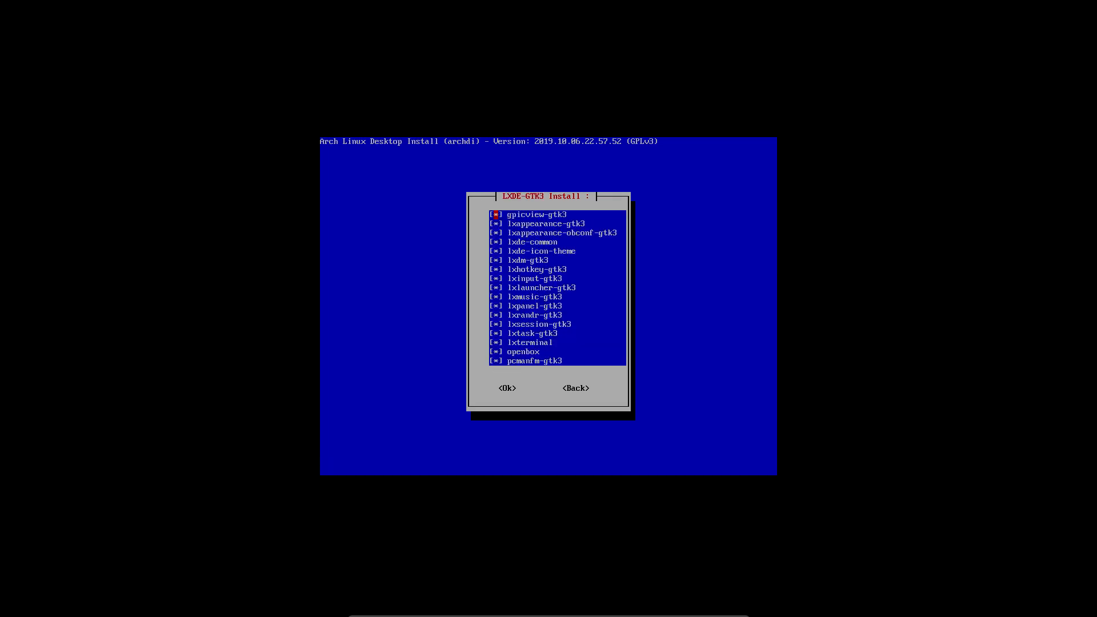
{"action": "key", "text": "Tab"}
{"action": "key", "text": "Return"}
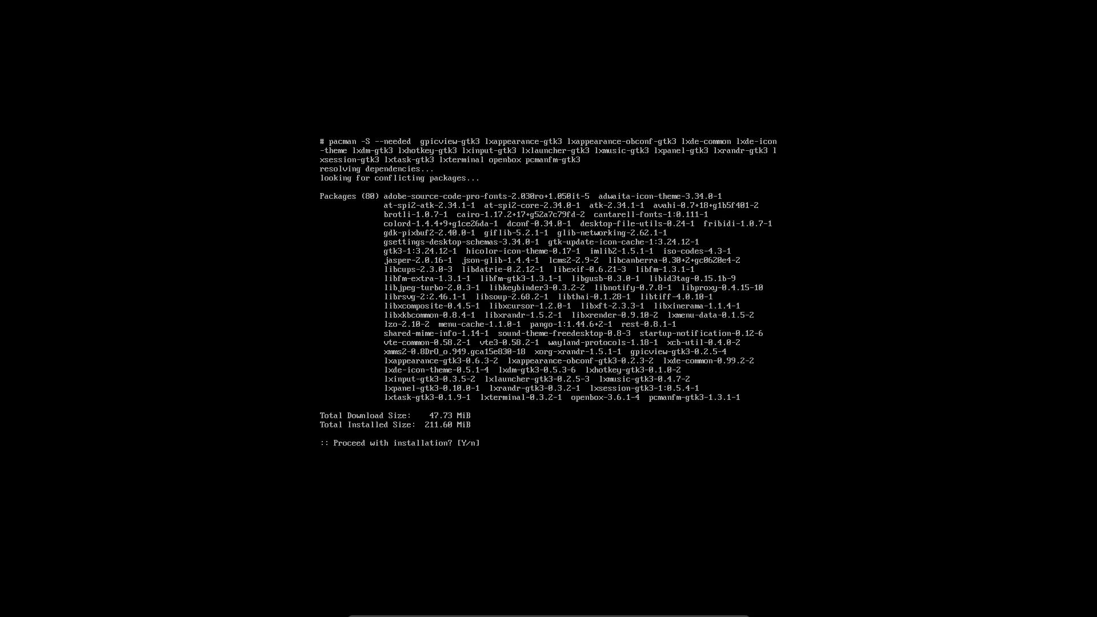
{"action": "key", "text": "Return"}
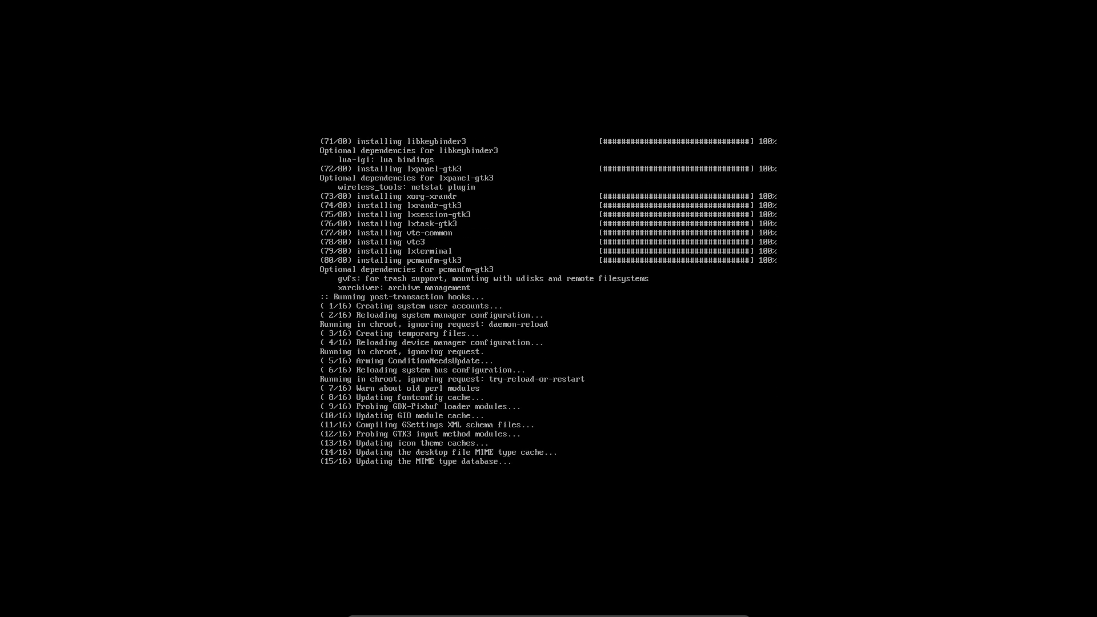
{"action": "key", "text": "Return"}
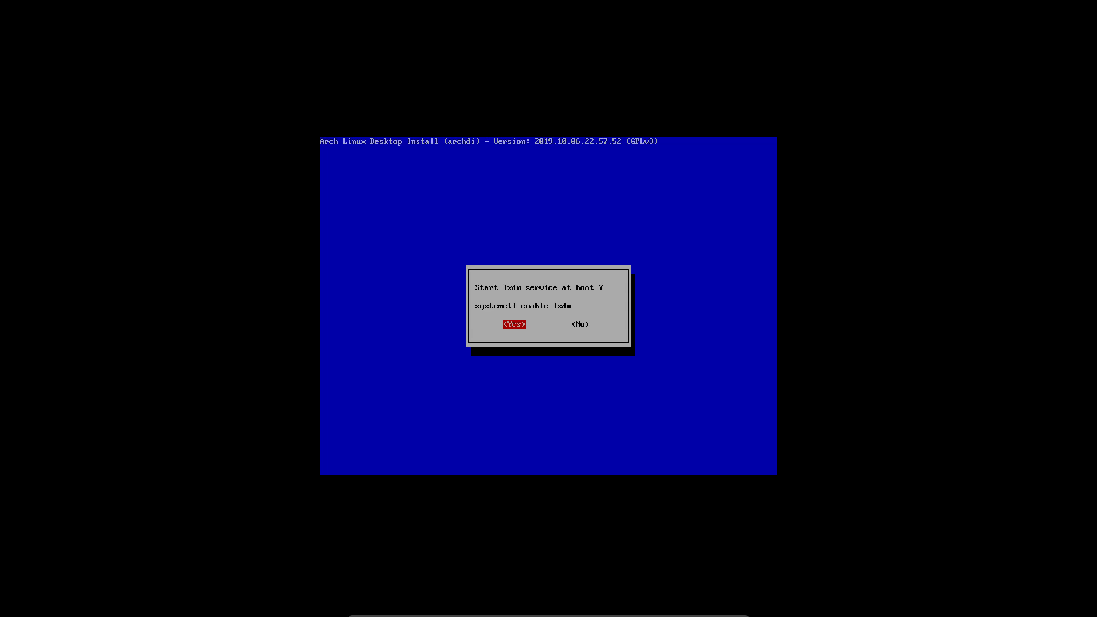
{"action": "key", "text": "Return"}
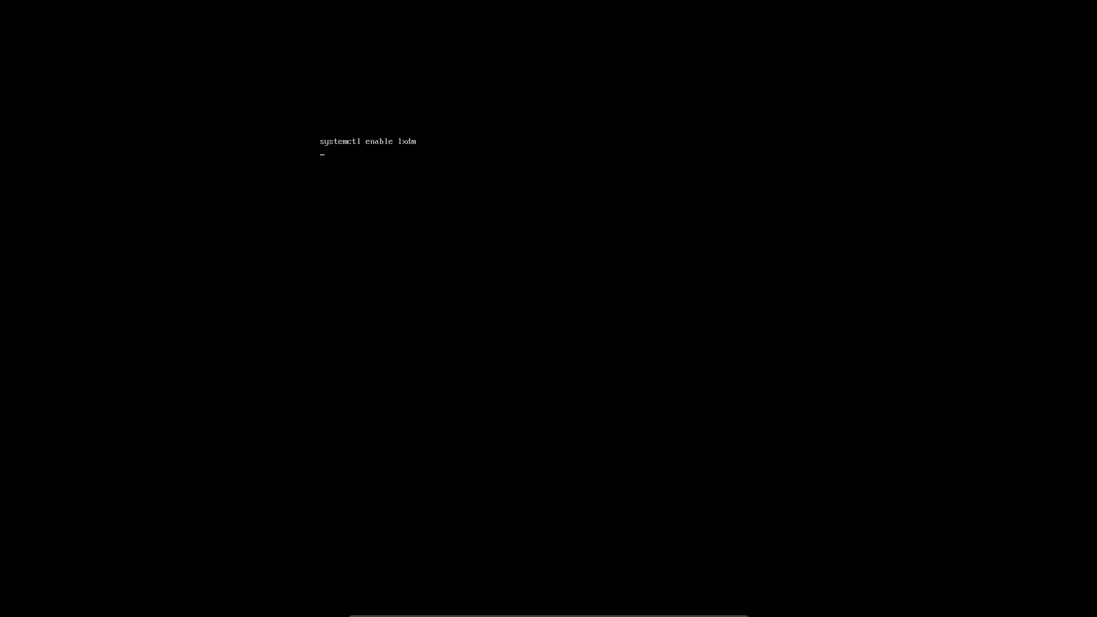
{"action": "key", "text": "Return"}
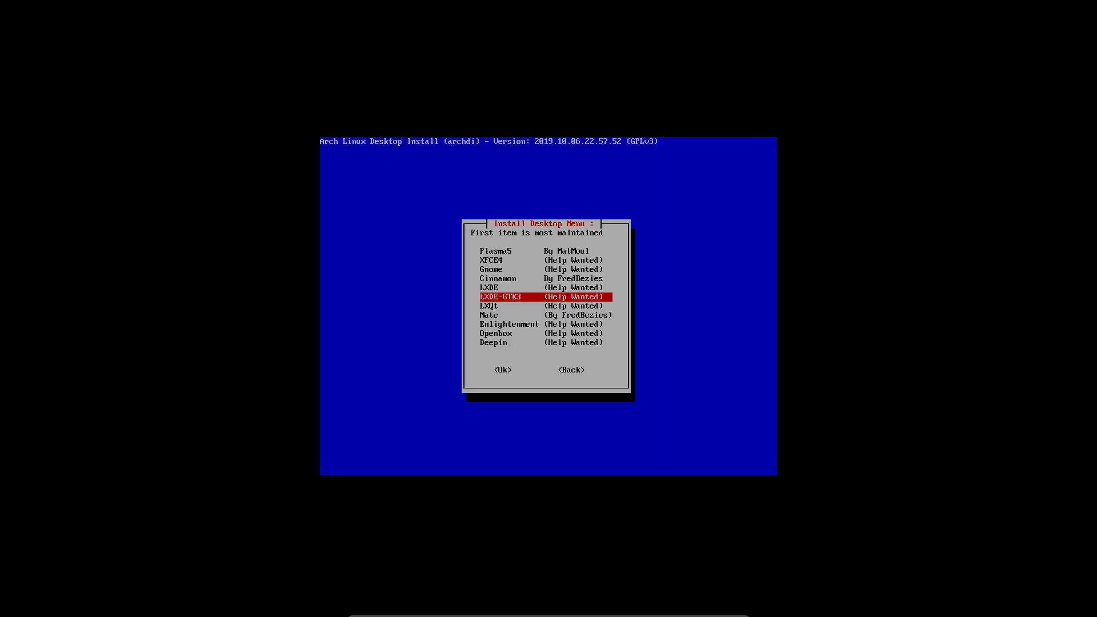
Step: Leave the desktop list and install lightdm-gtk-greeter from the Display Manager category
{"action": "key", "text": "Tab"}
{"action": "key", "text": "Tab"}
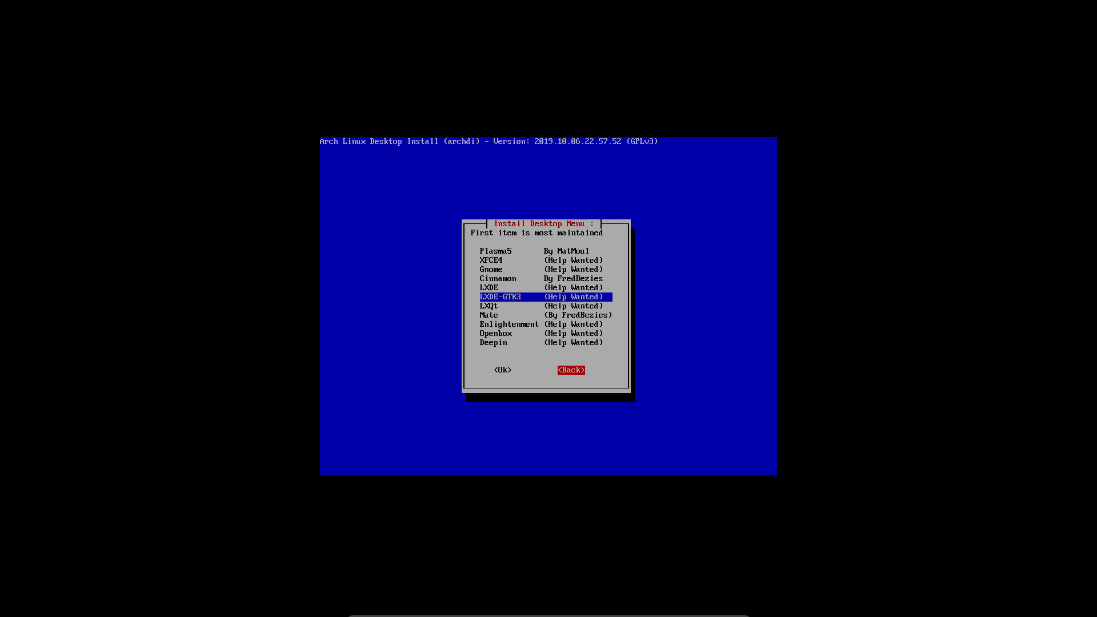
{"action": "key", "text": "Return"}
{"action": "key", "text": "Down"}
{"action": "key", "text": "Return"}
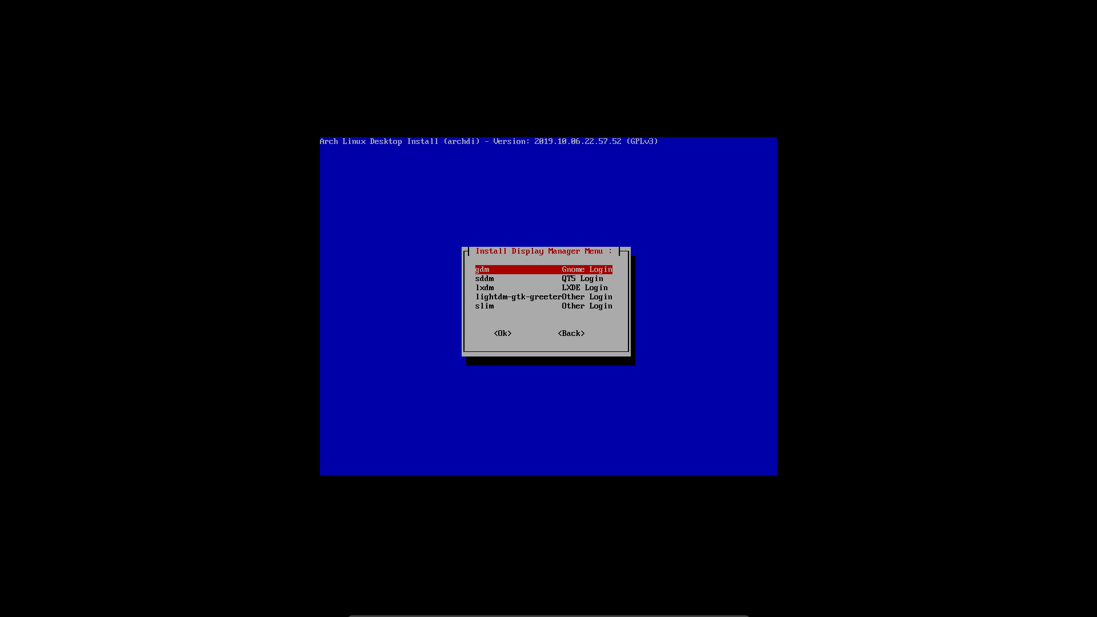
{"action": "key", "text": "Down"}
{"action": "key", "text": "Down"}
{"action": "key", "text": "Down"}
{"action": "key", "text": "Down"}
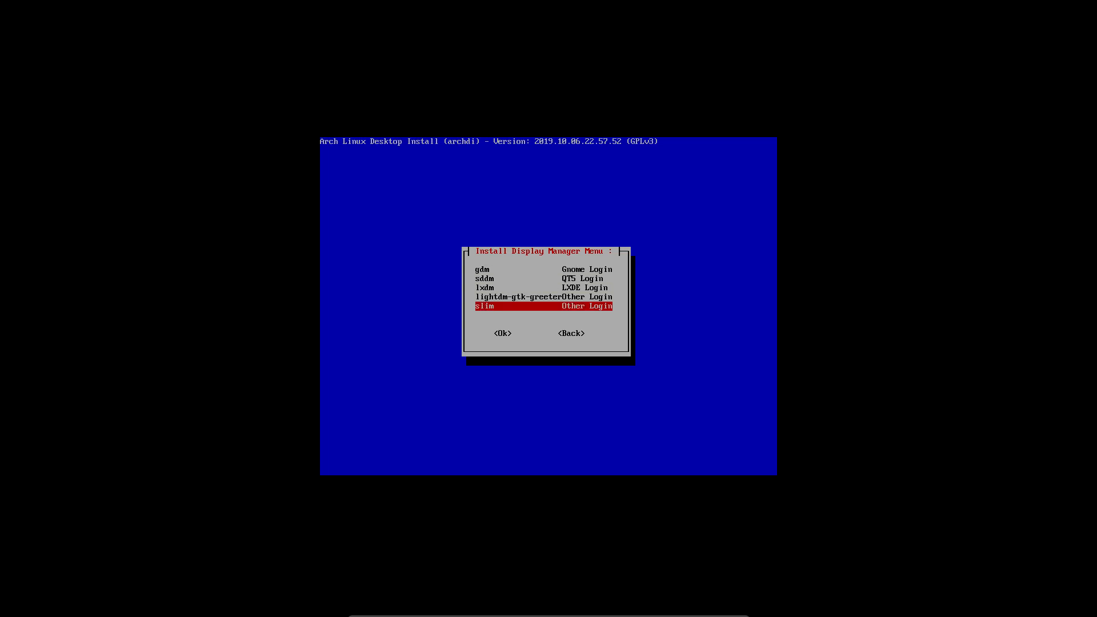
{"action": "key", "text": "Up"}
{"action": "key", "text": "Up"}
{"action": "key", "text": "Up"}
{"action": "key", "text": "Down"}
{"action": "key", "text": "Down"}
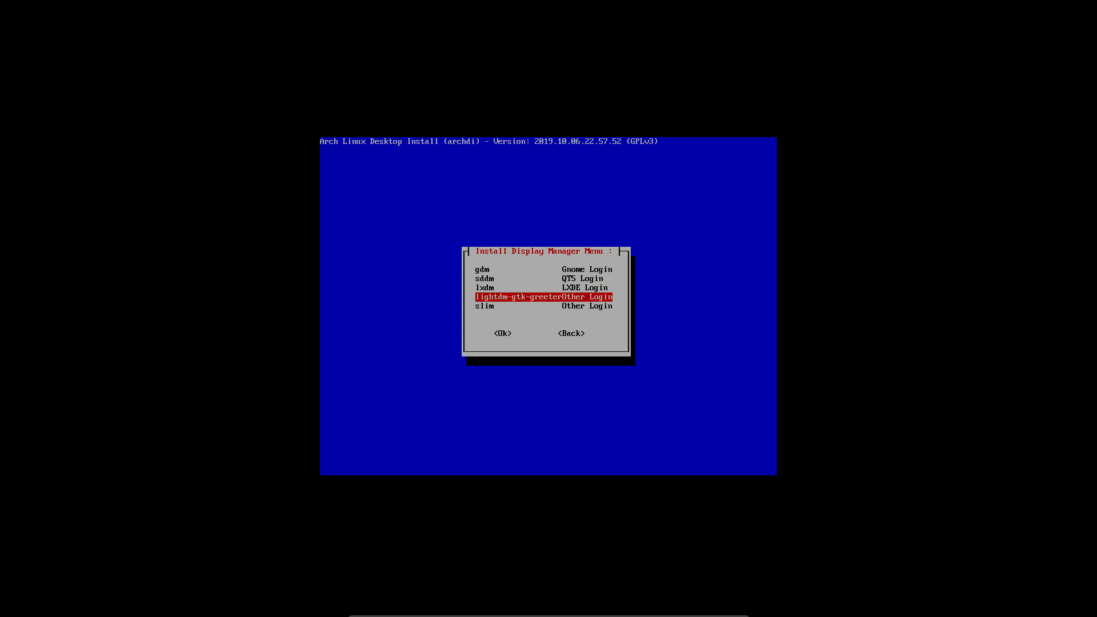
{"action": "key", "text": "Return"}
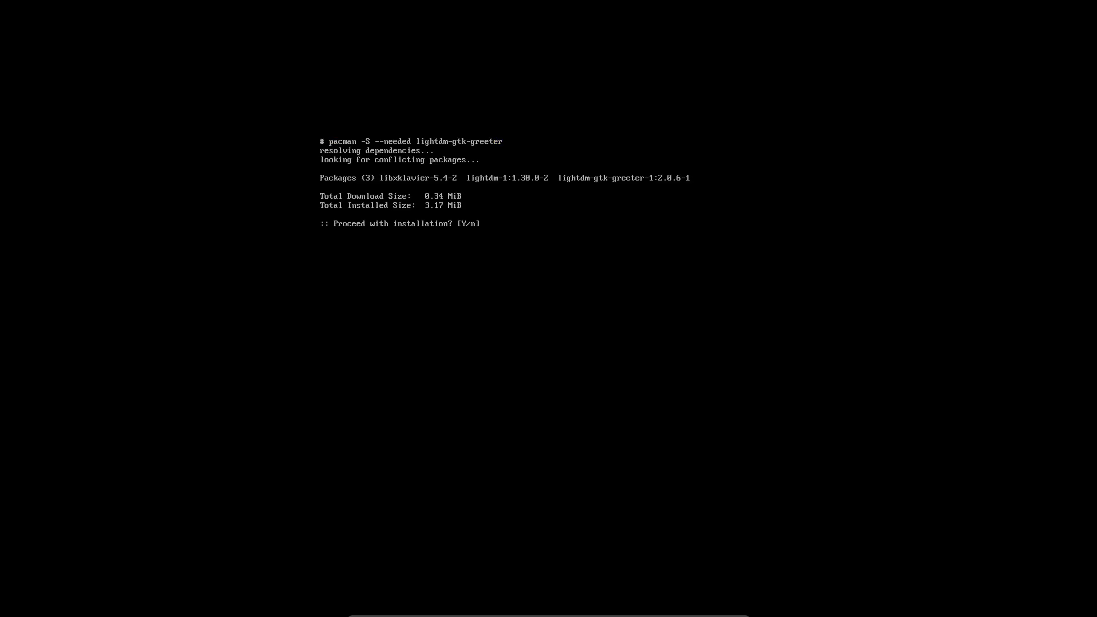
{"action": "key", "text": "Return"}
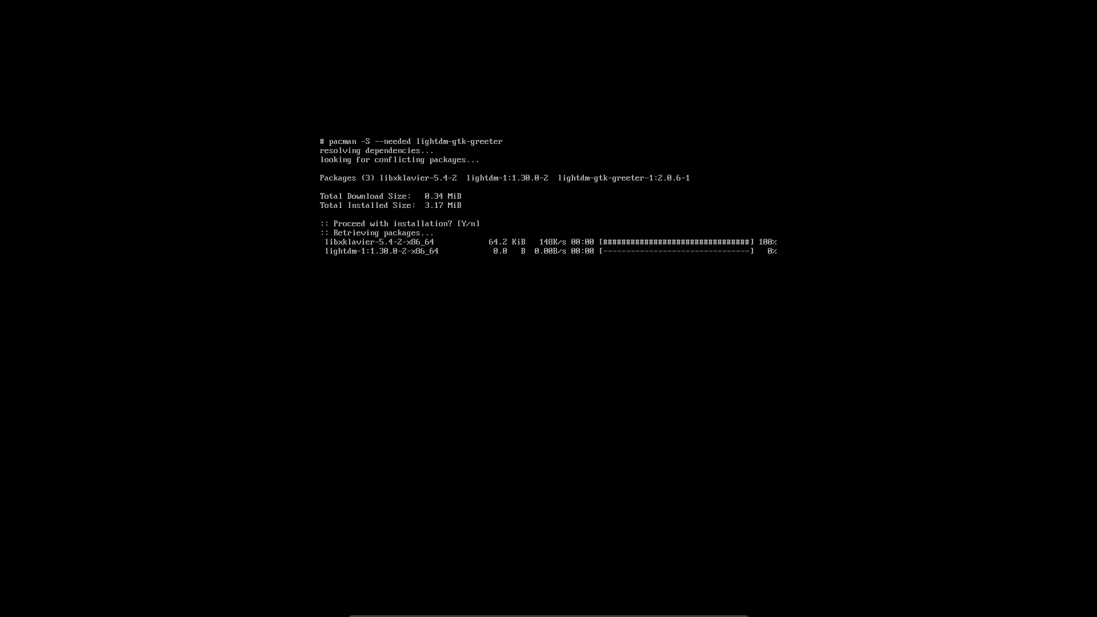
{"action": "key", "text": "Return"}
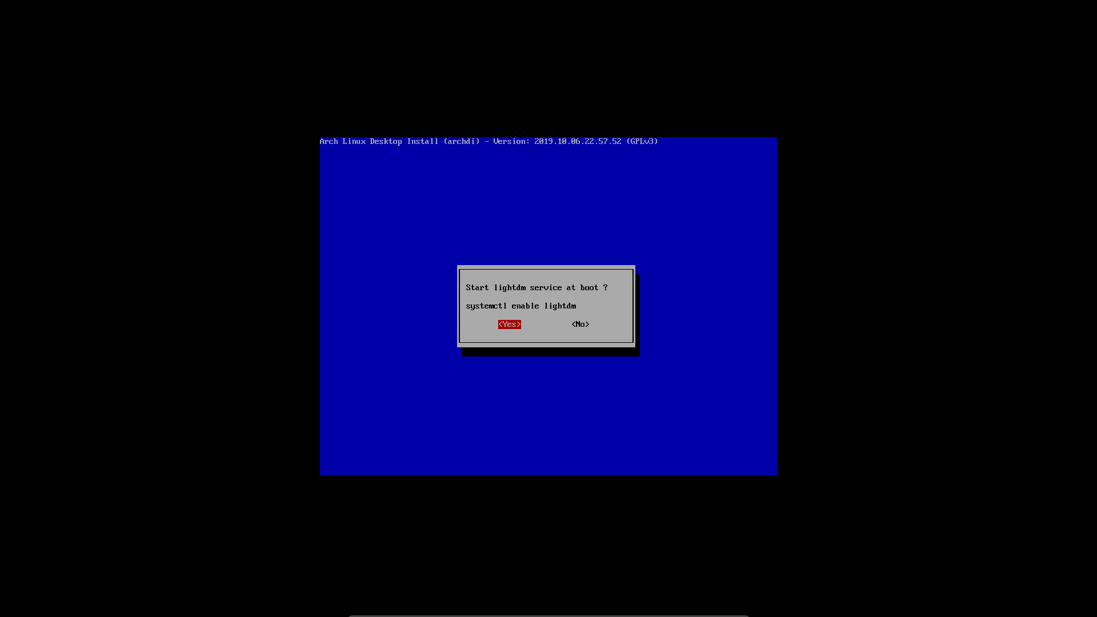
Step: Try to enable the lightdm service at boot, rerunning the lightdm-gtk-greeter install for a second attempt
{"action": "key", "text": "Return"}
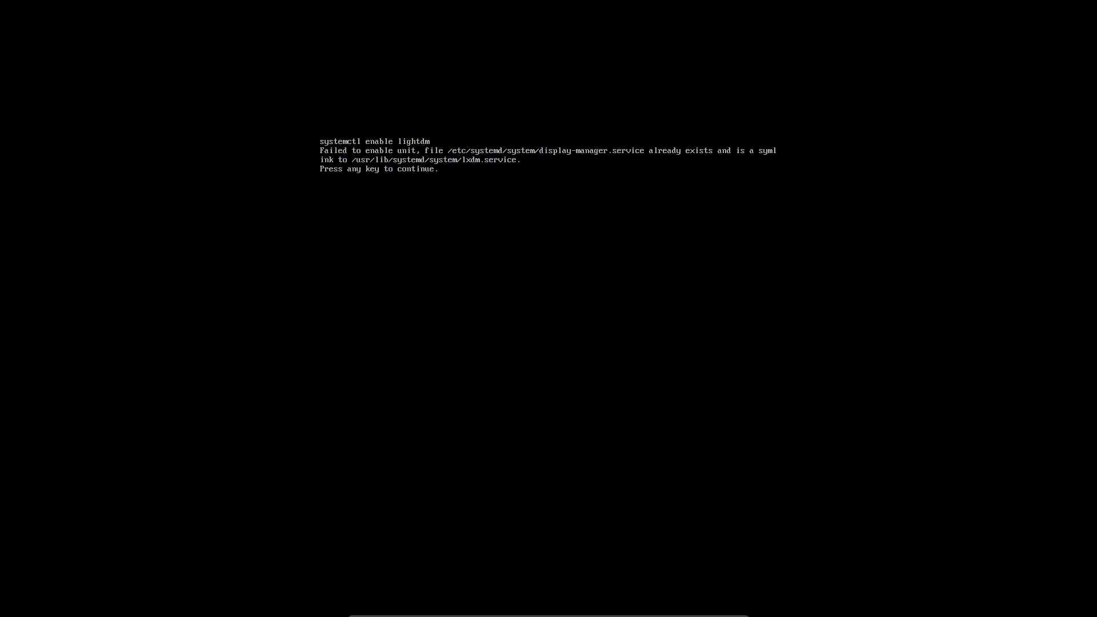
{"action": "key", "text": "Return"}
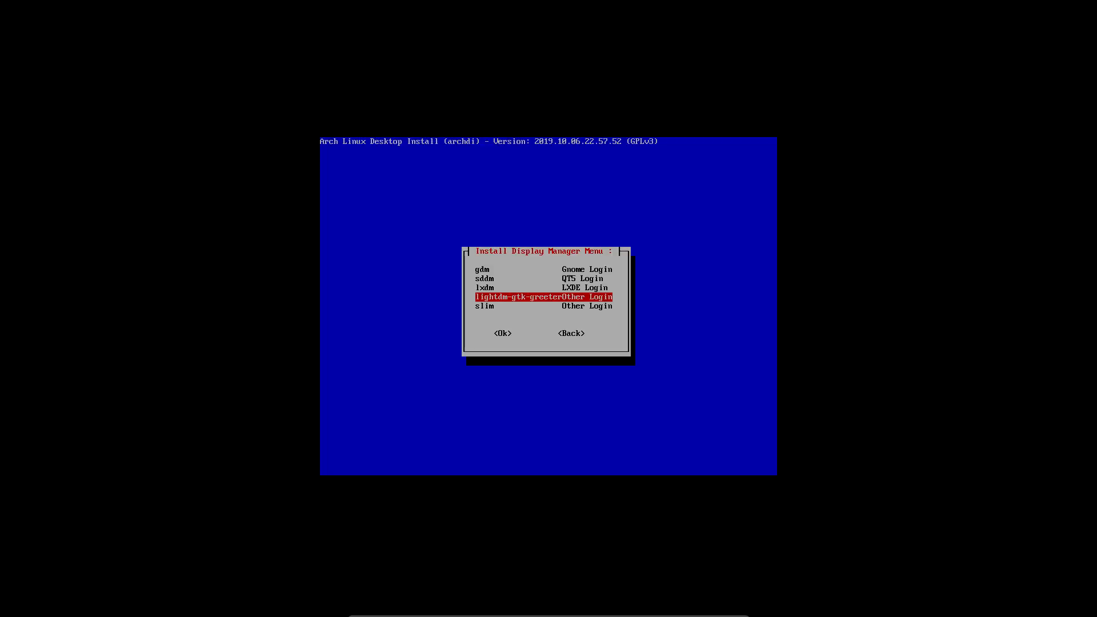
{"action": "key", "text": "Up"}
{"action": "key", "text": "Down"}
{"action": "key", "text": "Return"}
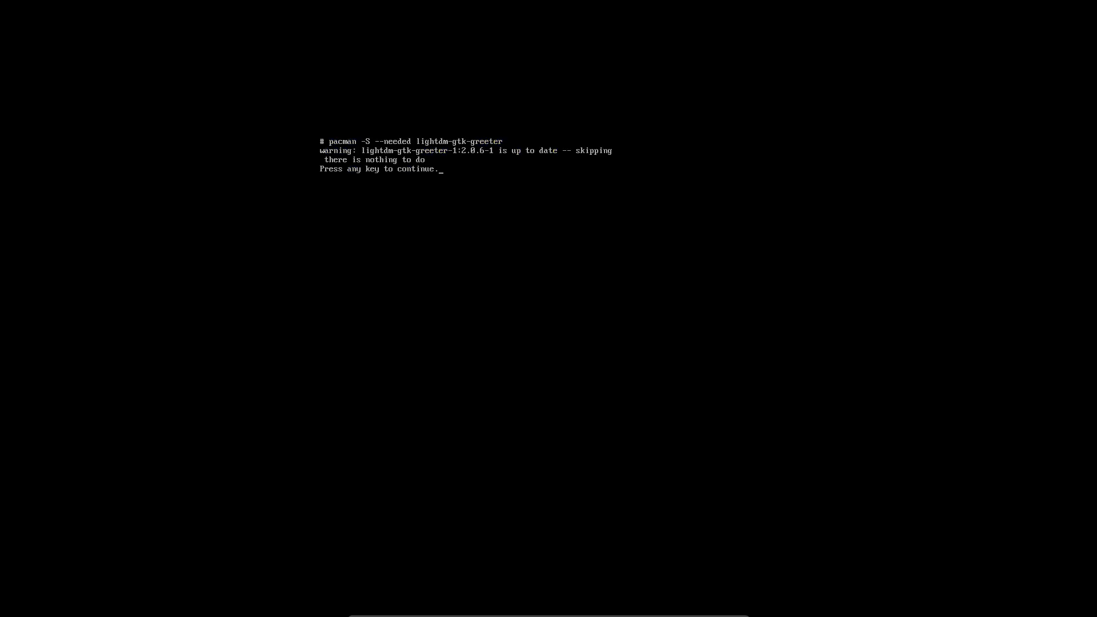
{"action": "key", "text": "Return"}
{"action": "key", "text": "Return"}
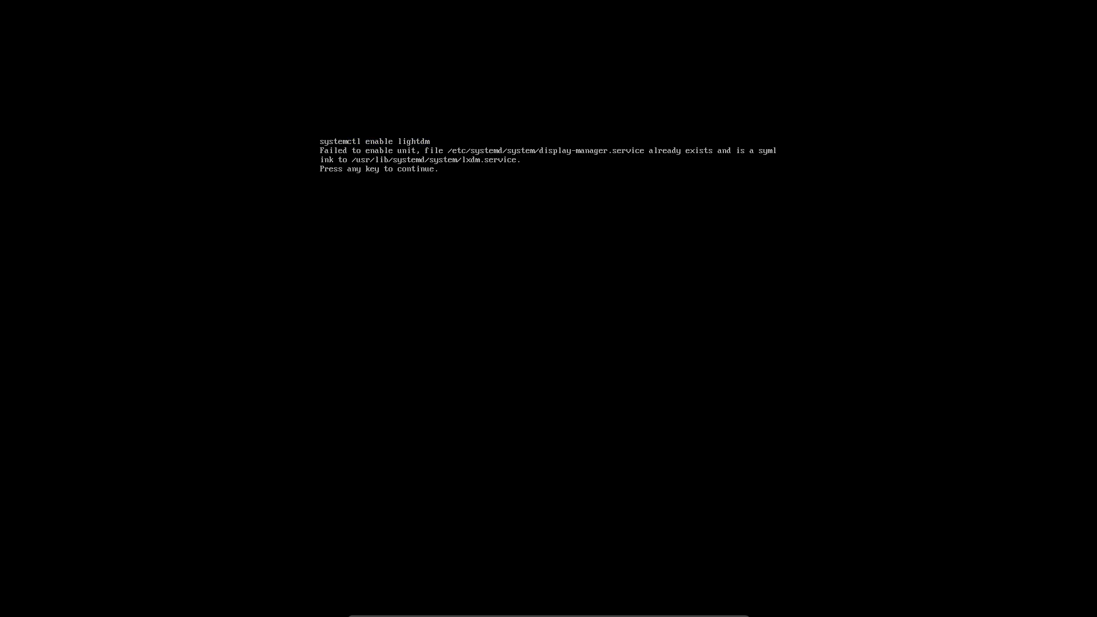
{"action": "key", "text": "Return"}
Step: Leave the display manager list without installing slim and open the Applications category
{"action": "key", "text": "Down"}
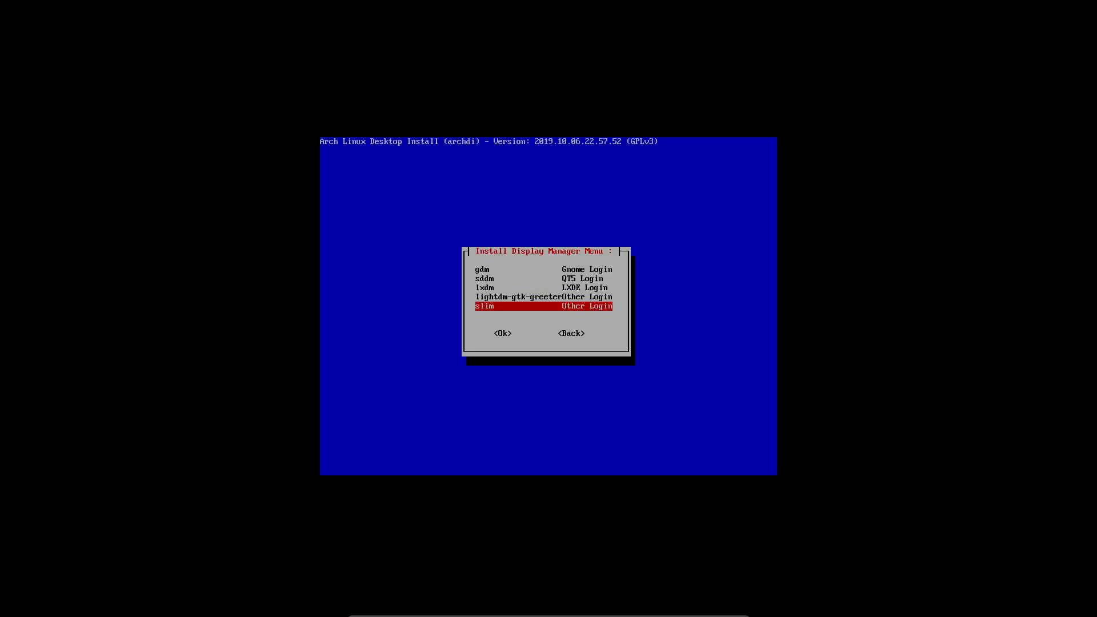
{"action": "key", "text": "Tab"}
{"action": "key", "text": "Tab"}
{"action": "key", "text": "Return"}
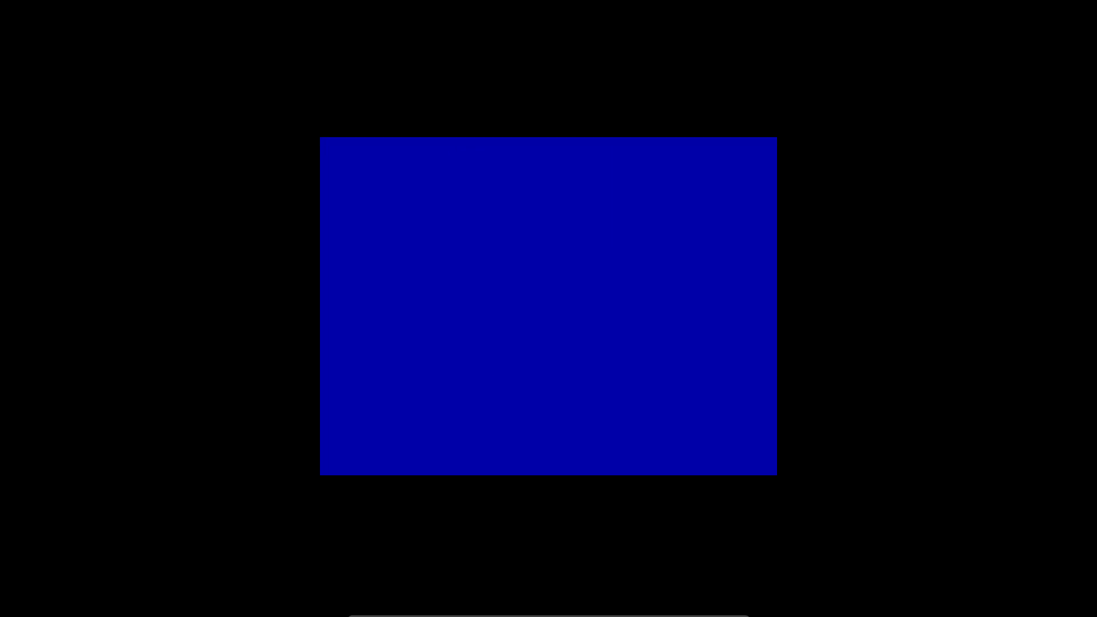
{"action": "key", "text": "Down"}
{"action": "key", "text": "Return"}
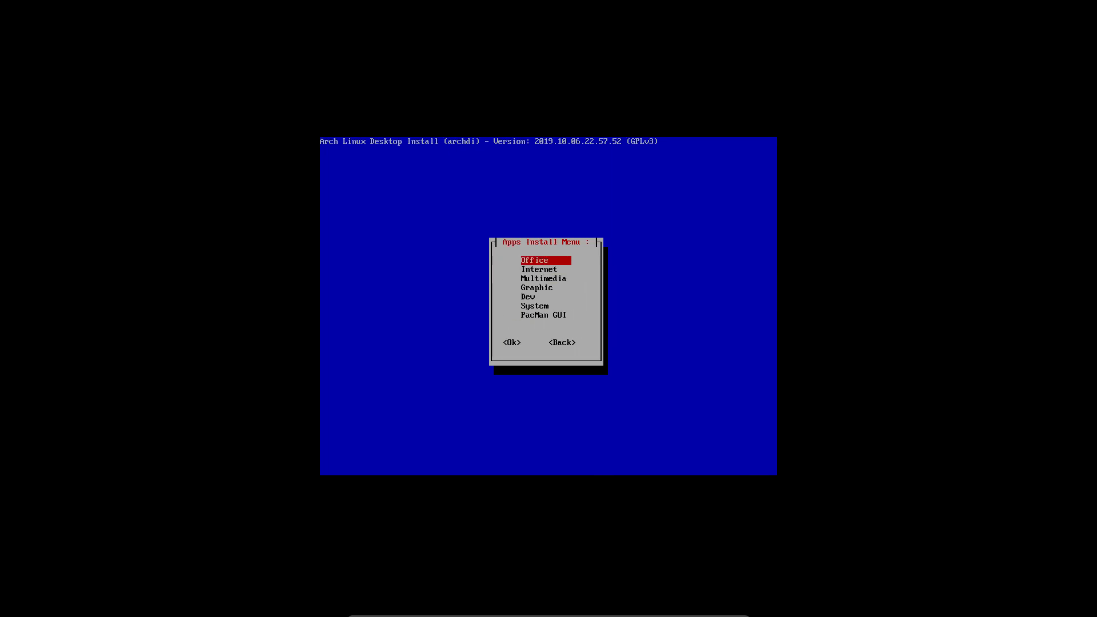
Step: Open the Office Suites list under Office, check the LibreOffice entries and leave without selecting any
{"action": "key", "text": "Return"}
{"action": "key", "text": "Return"}
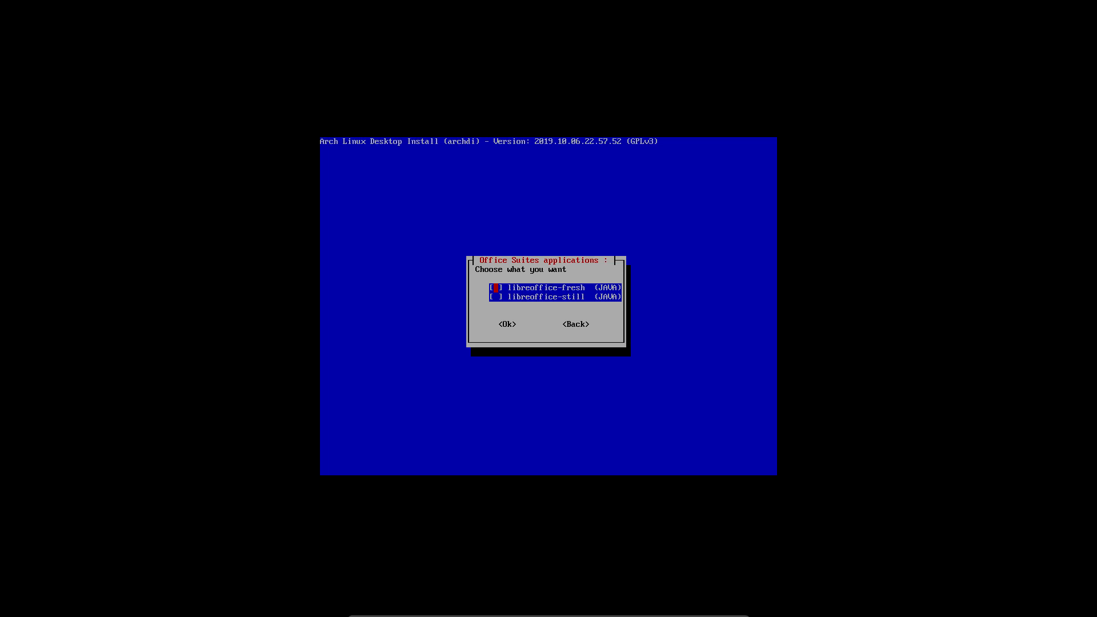
{"action": "key", "text": "Tab"}
{"action": "key", "text": "Tab"}
{"action": "key", "text": "Return"}
Step: Open the Office Language Aids list, review its entries and leave it without selecting a package
{"action": "key", "text": "Down"}
{"action": "key", "text": "Return"}
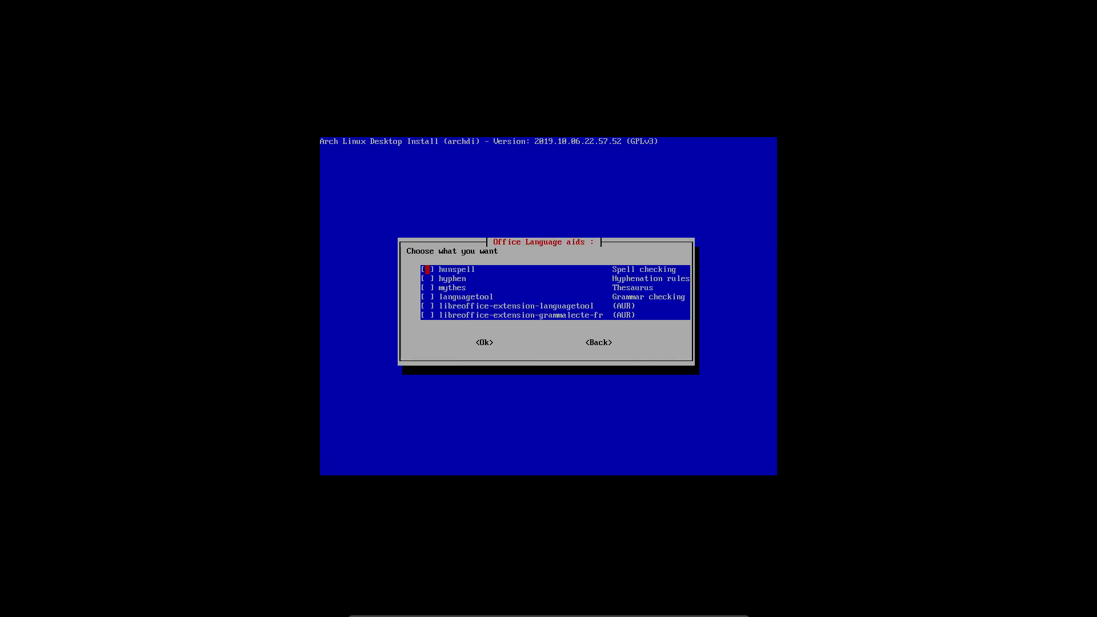
{"action": "key", "text": "Down"}
{"action": "key", "text": "Down"}
{"action": "key", "text": "Tab"}
{"action": "key", "text": "Tab"}
{"action": "key", "text": "Return"}
{"action": "key", "text": "Down"}
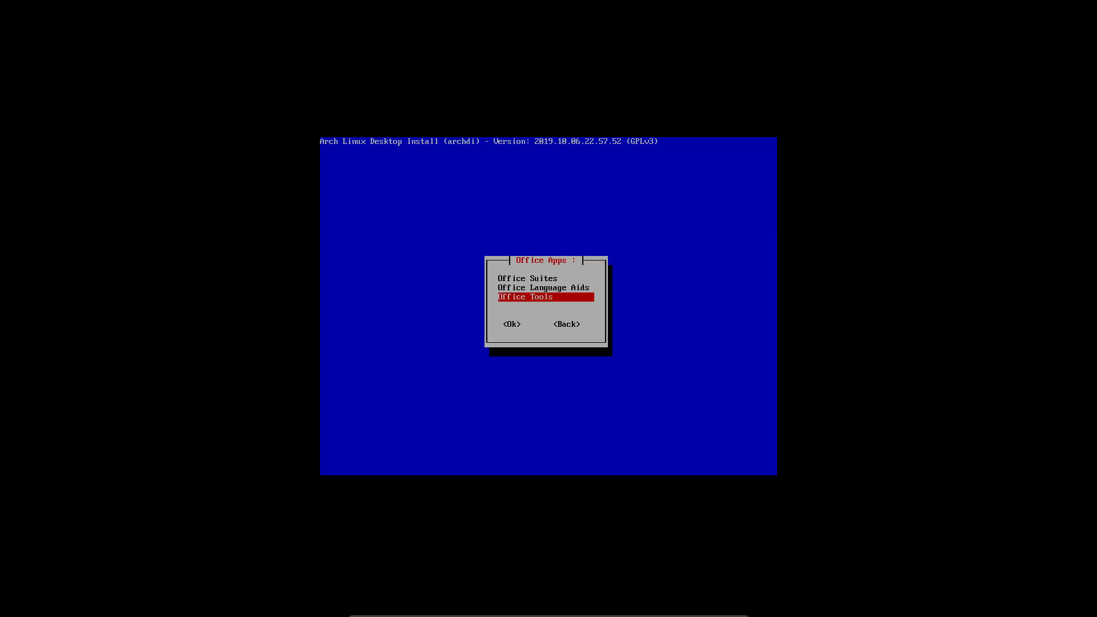
{"action": "key", "text": "Return"}
{"action": "key", "text": "Tab"}
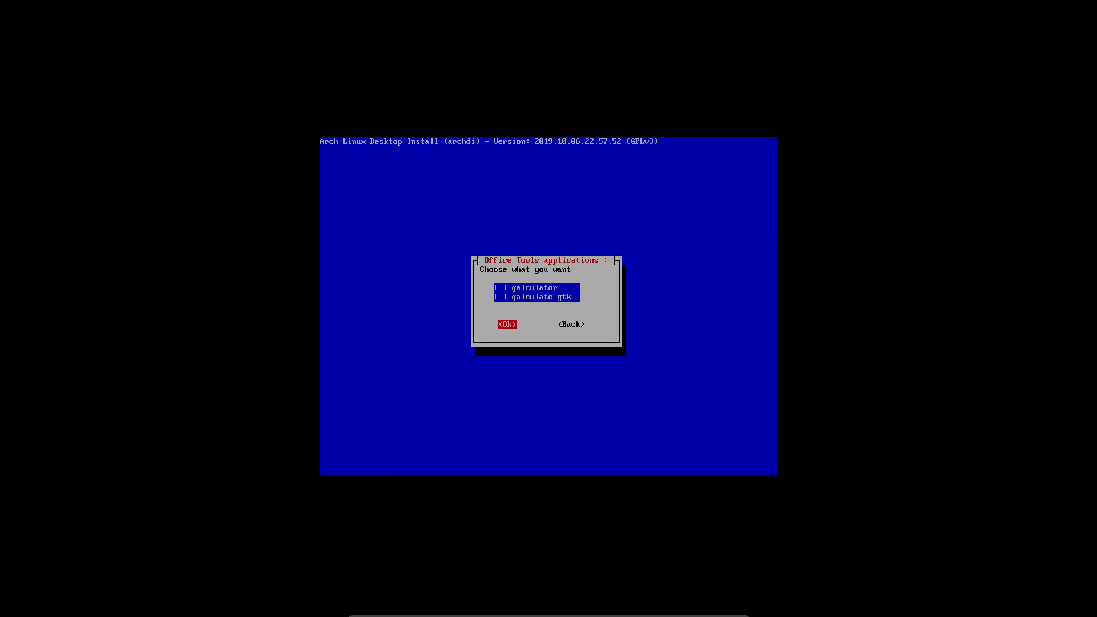
{"action": "key", "text": "Tab"}
{"action": "key", "text": "Tab"}
{"action": "key", "text": "Return"}
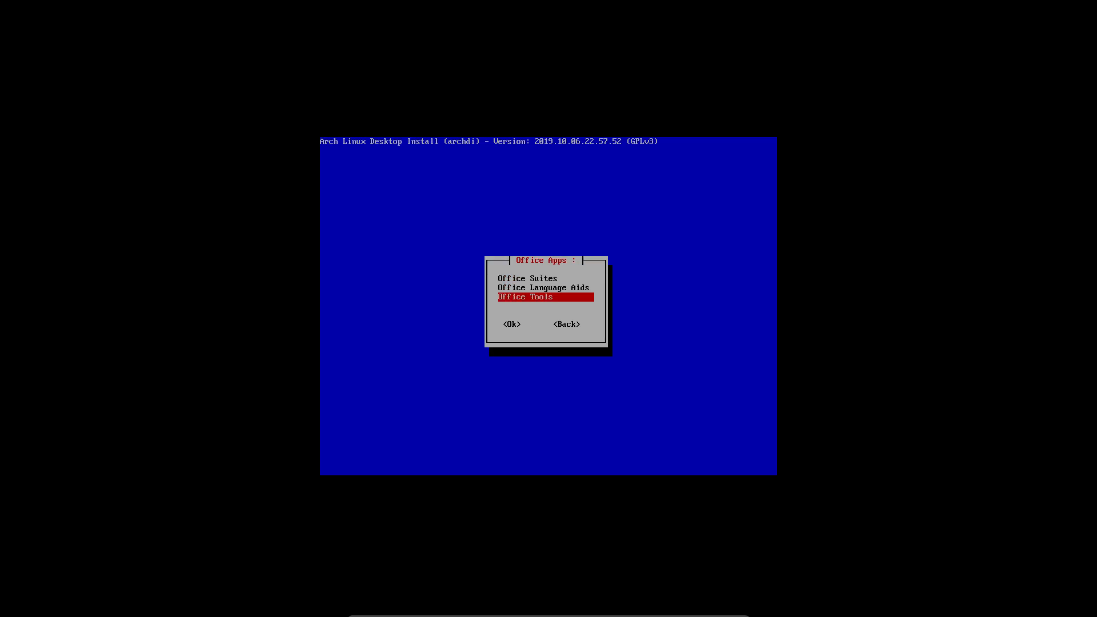
Step: Install galculator from the Office Tools list and return to the application categories
{"action": "key", "text": "Return"}
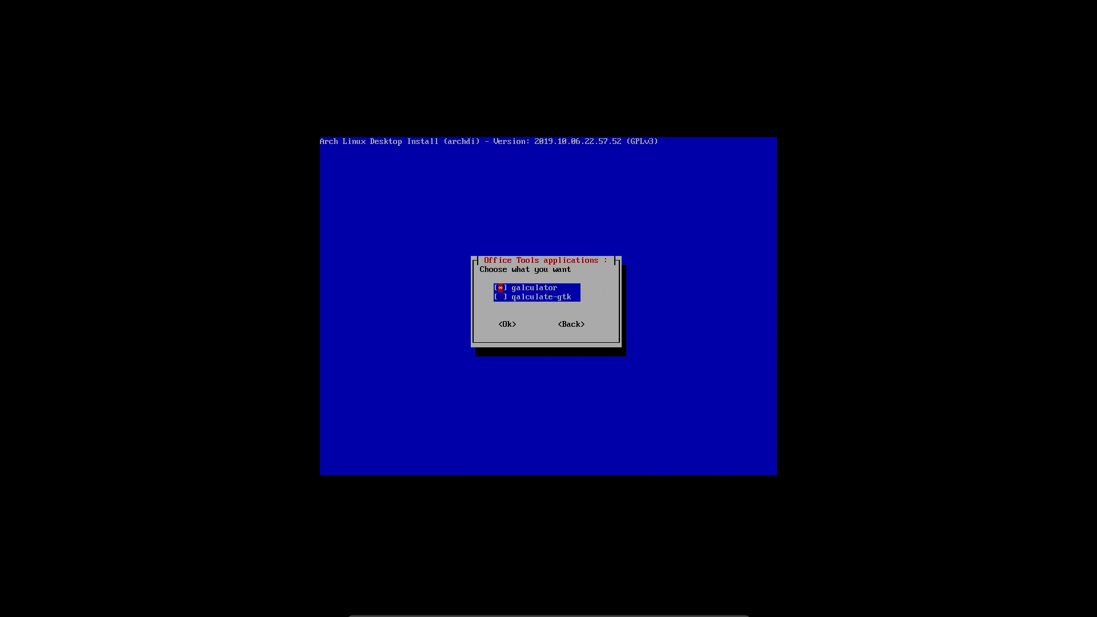
{"action": "key", "text": "Tab"}
{"action": "key", "text": "Return"}
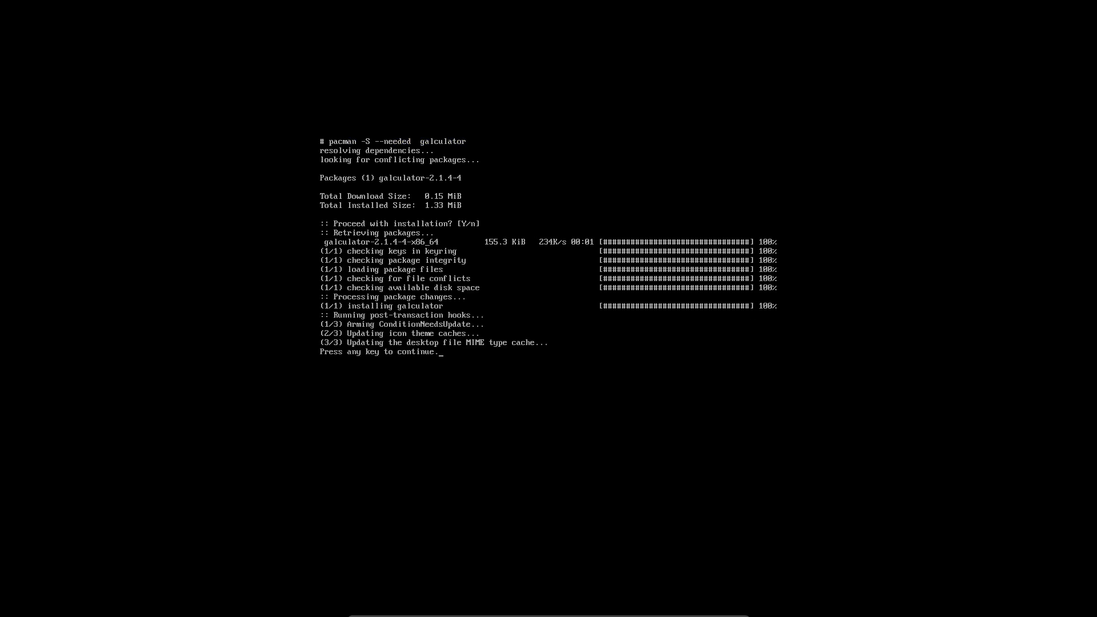
{"action": "key", "text": "Return"}
{"action": "key", "text": "Tab"}
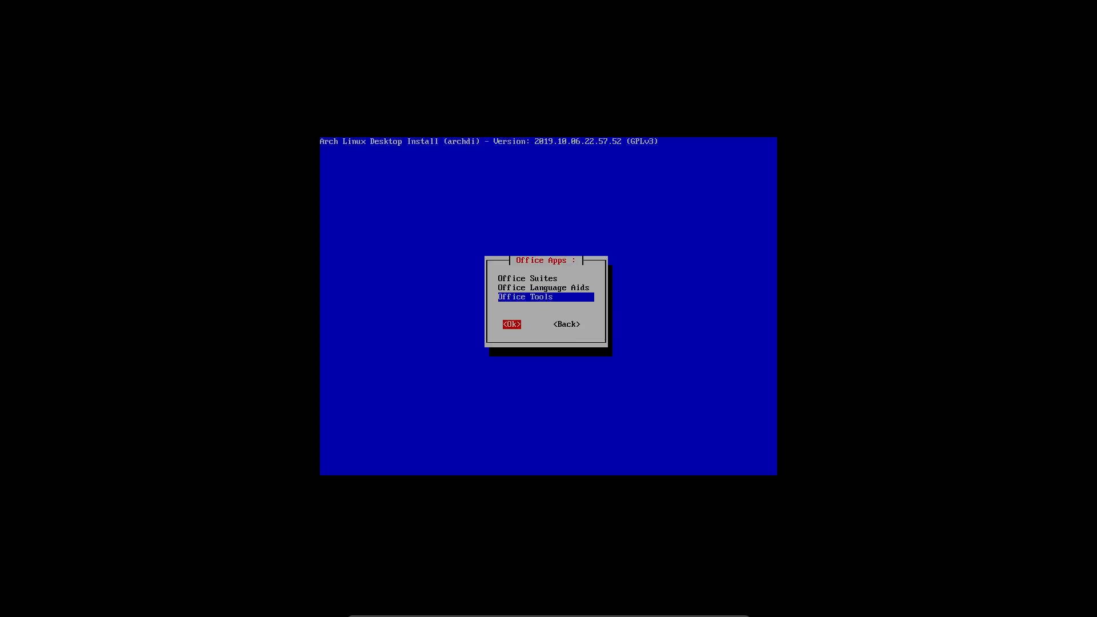
{"action": "key", "text": "Tab"}
{"action": "key", "text": "Return"}
Step: Open the Web Browser list under Internet and look through all of its entries
{"action": "key", "text": "Down"}
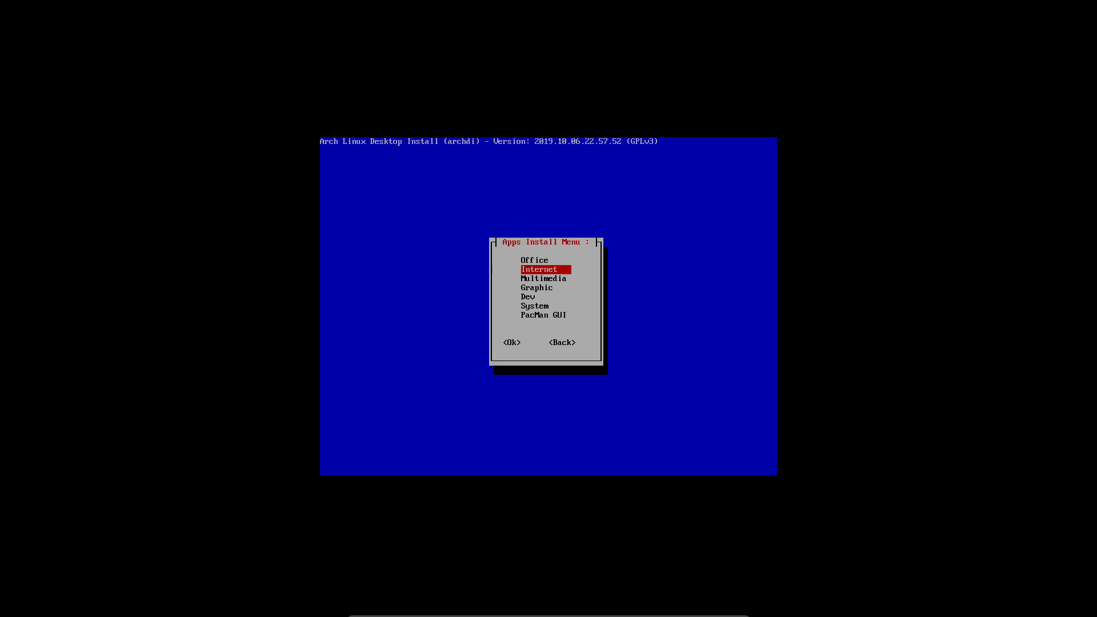
{"action": "key", "text": "Return"}
{"action": "key", "text": "Return"}
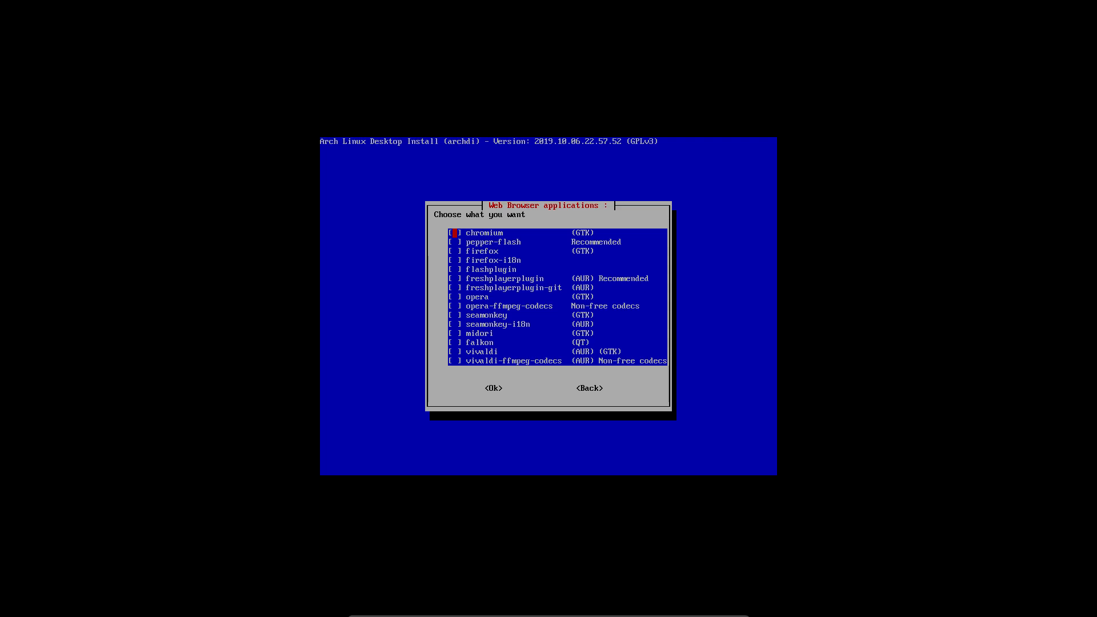
{"action": "key", "text": "Down"}
{"action": "key", "text": "Down"}
{"action": "key", "text": "Down"}
{"action": "key", "text": "Down"}
{"action": "key", "text": "Down"}
{"action": "key", "text": "Down"}
{"action": "key", "text": "Down"}
{"action": "key", "text": "Down"}
{"action": "key", "text": "Down"}
{"action": "key", "text": "Down"}
{"action": "key", "text": "Down"}
{"action": "key", "text": "Down"}
{"action": "key", "text": "Down"}
{"action": "key", "text": "Down"}
{"action": "key", "text": "Up"}
{"action": "key", "text": "Up"}
{"action": "key", "text": "Up"}
{"action": "key", "text": "Up"}
{"action": "key", "text": "Up"}
{"action": "key", "text": "Up"}
{"action": "key", "text": "Up"}
{"action": "key", "text": "Up"}
{"action": "key", "text": "Up"}
{"action": "key", "text": "Up"}
{"action": "key", "text": "Up"}
{"action": "key", "text": "Up"}
{"action": "key", "text": "Up"}
{"action": "key", "text": "Up"}
Step: Select firefox in the Web Browser list and install it, confirming the pacman transaction
{"action": "key", "text": "Down"}
{"action": "key", "text": "Down"}
{"action": "key", "text": "Down"}
{"action": "key", "text": "Down"}
{"action": "key", "text": "Down"}
{"action": "key", "text": "Down"}
{"action": "key", "text": "Down"}
{"action": "key", "text": "Down"}
{"action": "key", "text": "Down"}
{"action": "key", "text": "Down"}
{"action": "key", "text": "Down"}
{"action": "key", "text": "Tab"}
{"action": "key", "text": "Return"}
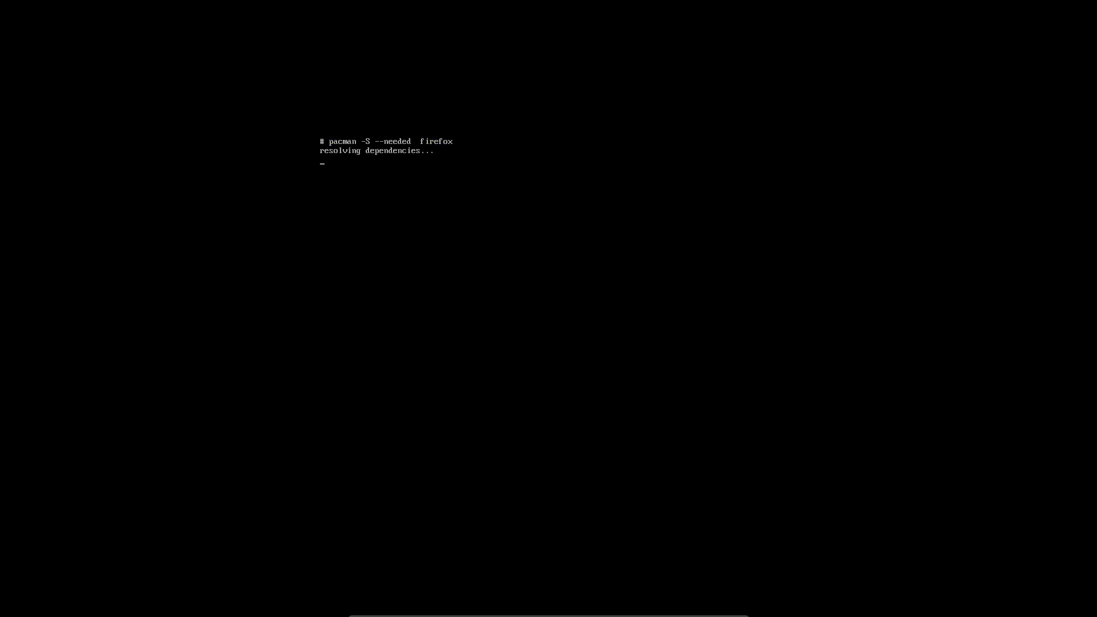
{"action": "key", "text": "Return"}
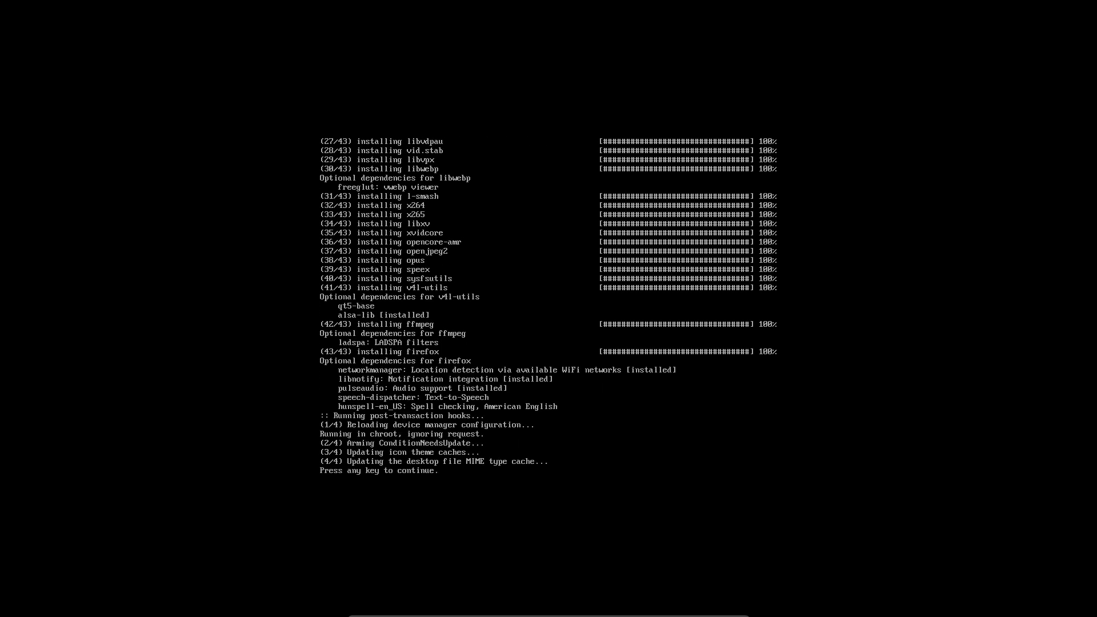
{"action": "key", "text": "Return"}
Step: Open the Torrent applications list, go through its clients and leave without selecting any
{"action": "key", "text": "Down"}
{"action": "key", "text": "Return"}
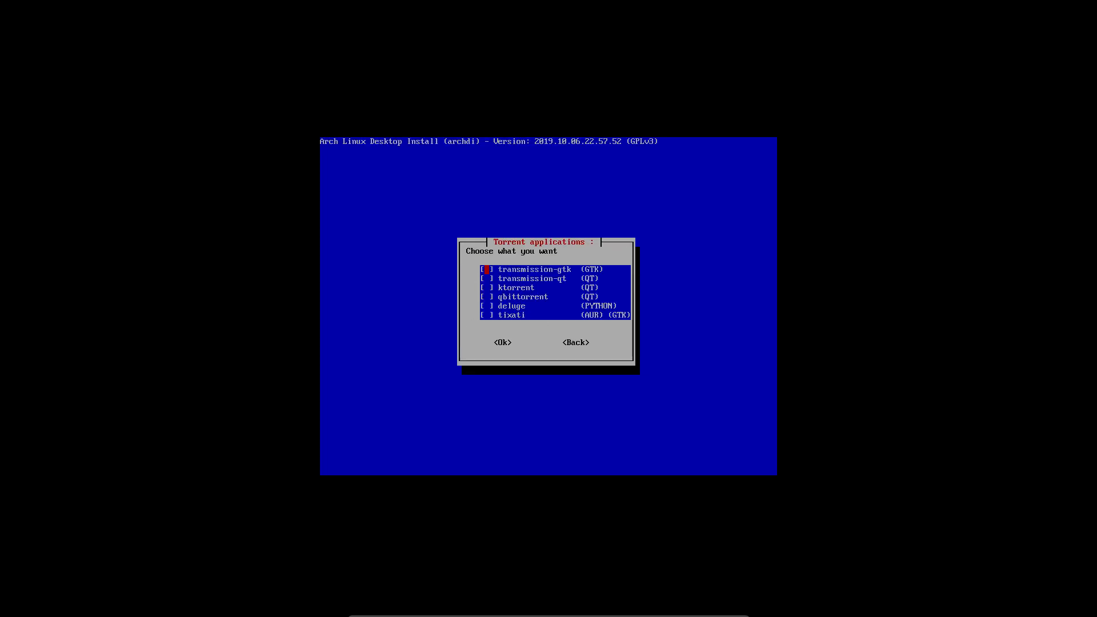
{"action": "key", "text": "Down"}
{"action": "key", "text": "Down"}
{"action": "key", "text": "Down"}
{"action": "key", "text": "Down"}
{"action": "key", "text": "Down"}
{"action": "key", "text": "Tab"}
{"action": "key", "text": "Tab"}
{"action": "key", "text": "Return"}
Step: Review the E-Mails applications list without selecting a package, and return to the application categories
{"action": "key", "text": "Down"}
{"action": "key", "text": "Return"}
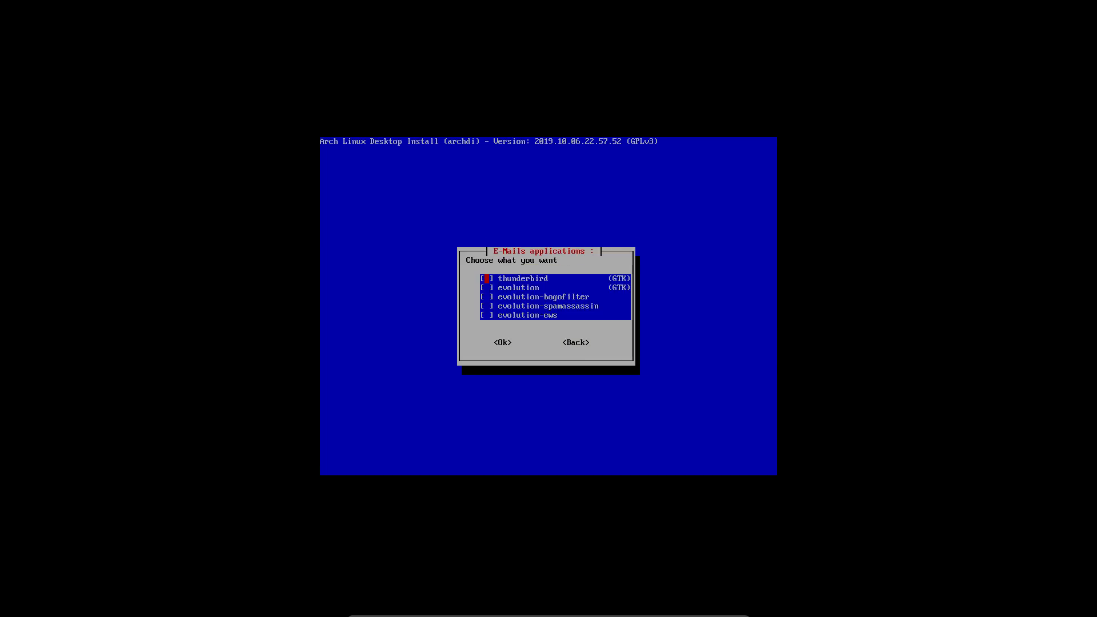
{"action": "key", "text": "Down"}
{"action": "key", "text": "Down"}
{"action": "key", "text": "Down"}
{"action": "key", "text": "Down"}
{"action": "key", "text": "Tab"}
{"action": "key", "text": "Tab"}
{"action": "key", "text": "Return"}
{"action": "key", "text": "Tab"}
{"action": "key", "text": "Tab"}
{"action": "key", "text": "Return"}
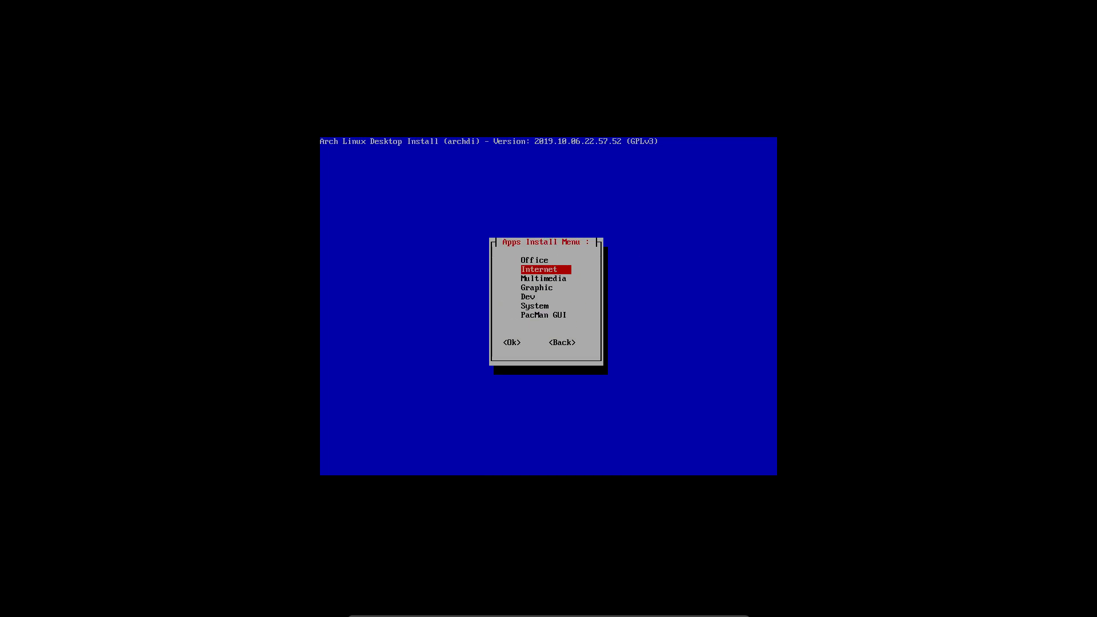
Step: Open the GStreamer plugin list under Multimedia, check the preselected plugins and leave without installing them
{"action": "key", "text": "Down"}
{"action": "key", "text": "Return"}
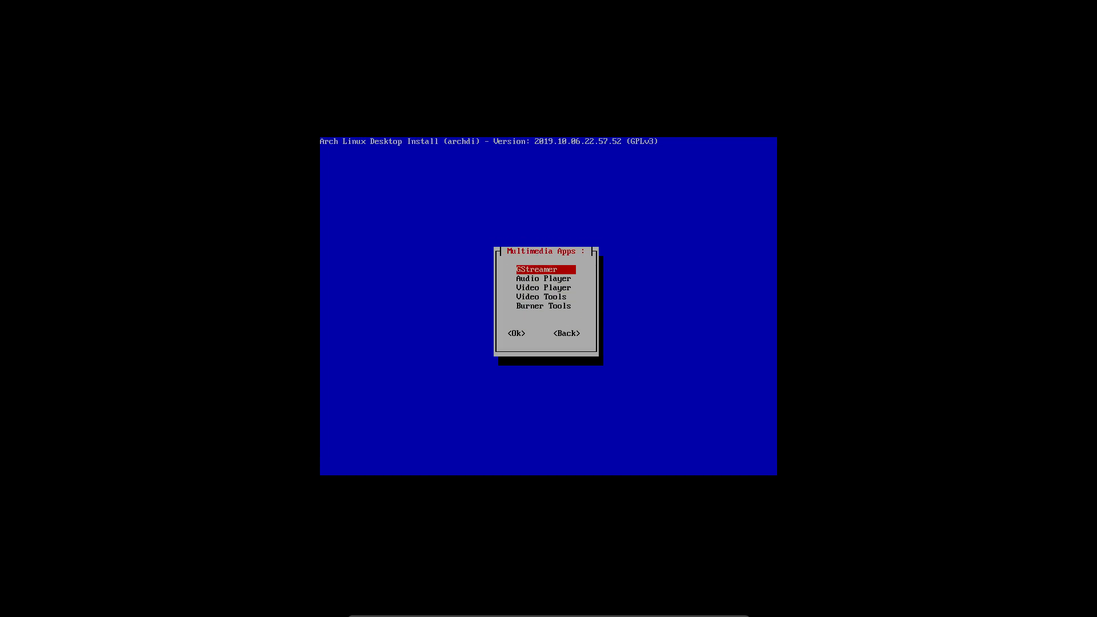
{"action": "key", "text": "Return"}
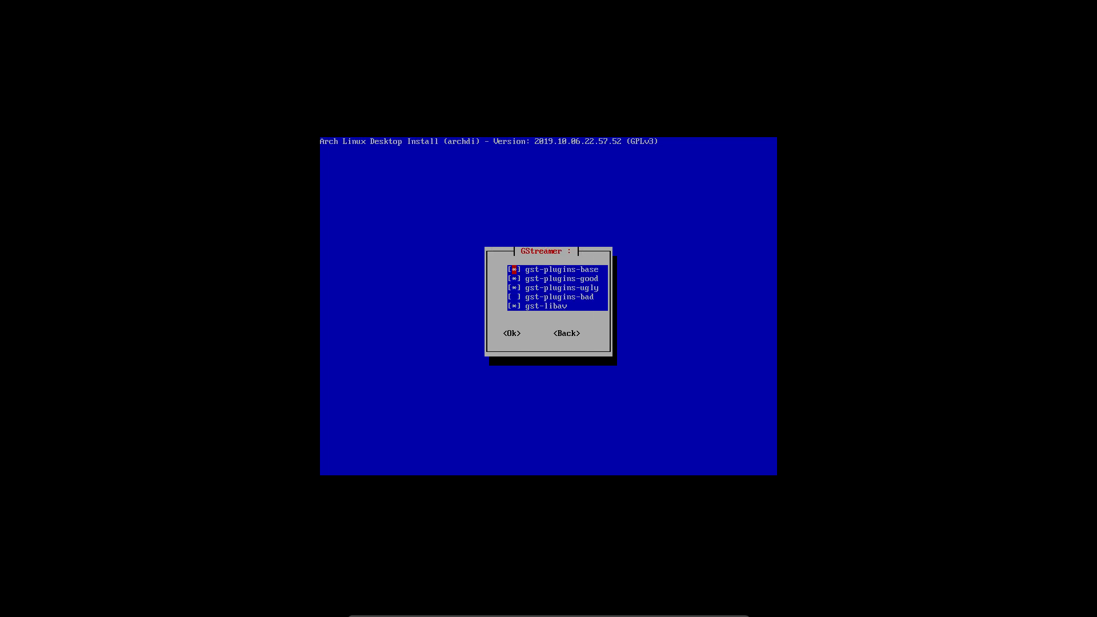
{"action": "key", "text": "Tab"}
{"action": "key", "text": "Tab"}
{"action": "key", "text": "Return"}
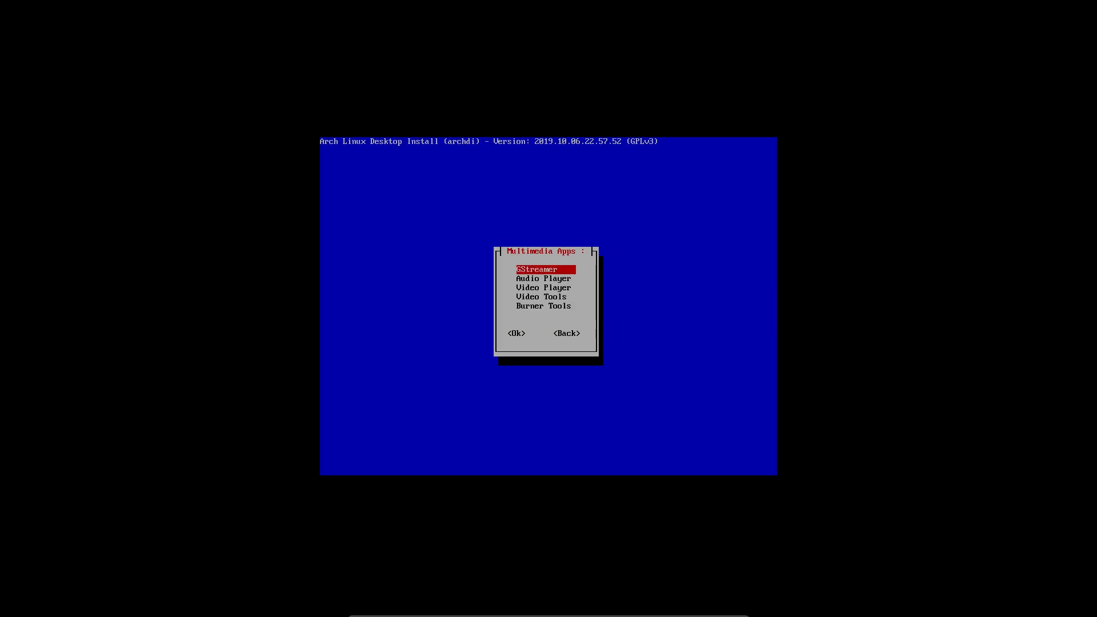
Step: Open the Audio Player list, look through its players and leave without selecting any
{"action": "key", "text": "Down"}
{"action": "key", "text": "Return"}
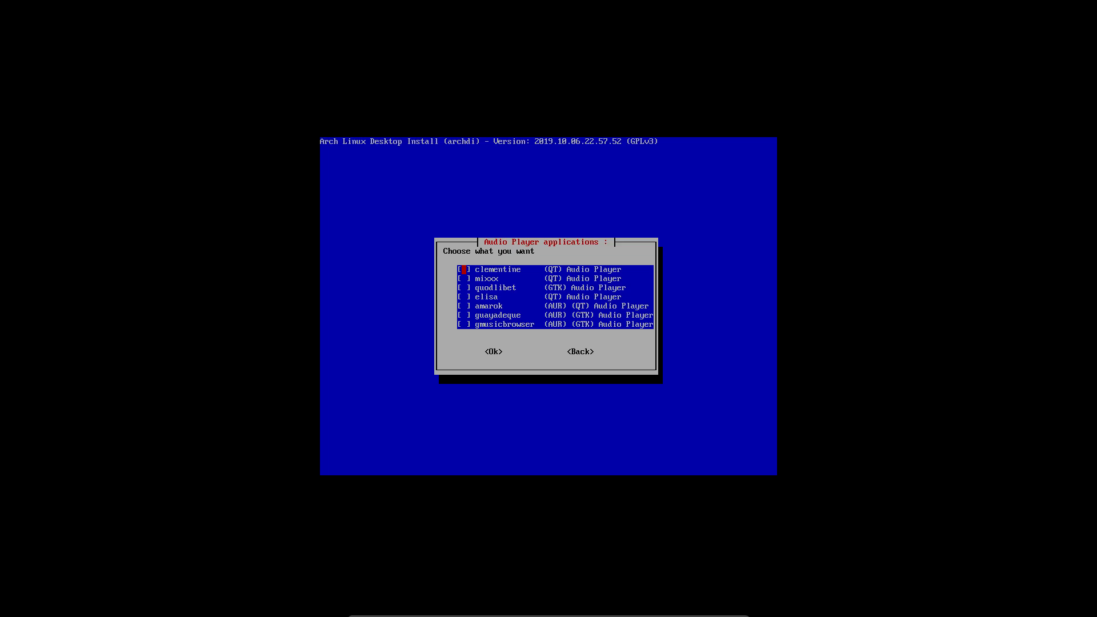
{"action": "key", "text": "Down"}
{"action": "key", "text": "Down"}
{"action": "key", "text": "Down"}
{"action": "key", "text": "Down"}
{"action": "key", "text": "Down"}
{"action": "key", "text": "Down"}
{"action": "key", "text": "Up"}
{"action": "key", "text": "Up"}
{"action": "key", "text": "Up"}
{"action": "key", "text": "Up"}
{"action": "key", "text": "Up"}
{"action": "key", "text": "Tab"}
{"action": "key", "text": "Tab"}
{"action": "key", "text": "Return"}
Step: Open the Video Player list, review entries from vlc to celluloid and leave without selecting any
{"action": "key", "text": "Down"}
{"action": "key", "text": "Return"}
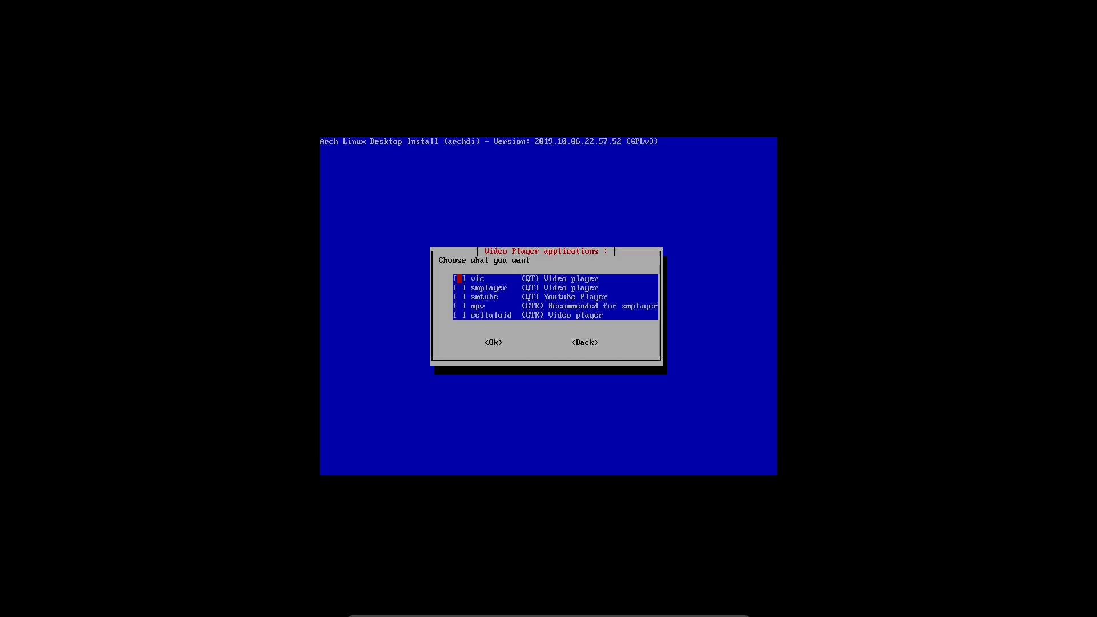
{"action": "key", "text": "Down"}
{"action": "key", "text": "Down"}
{"action": "key", "text": "Down"}
{"action": "key", "text": "Down"}
{"action": "key", "text": "Tab"}
{"action": "key", "text": "Tab"}
{"action": "key", "text": "Return"}
Step: Open the Video Tools list, check its entries and leave without selecting a package
{"action": "key", "text": "Down"}
{"action": "key", "text": "Return"}
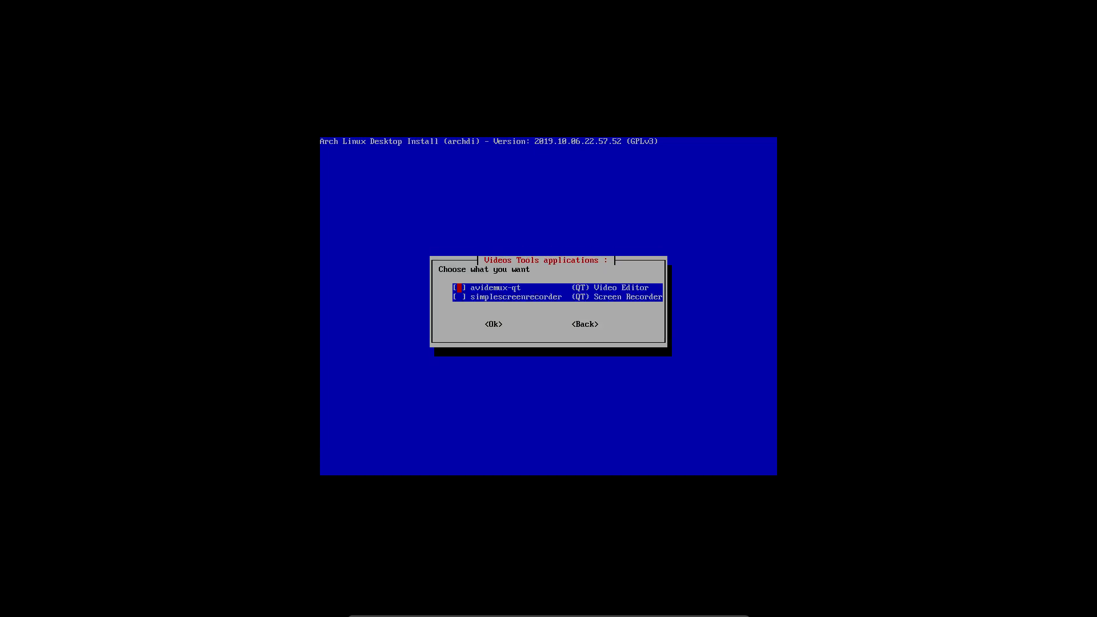
{"action": "key", "text": "Tab"}
{"action": "key", "text": "Tab"}
{"action": "key", "text": "Return"}
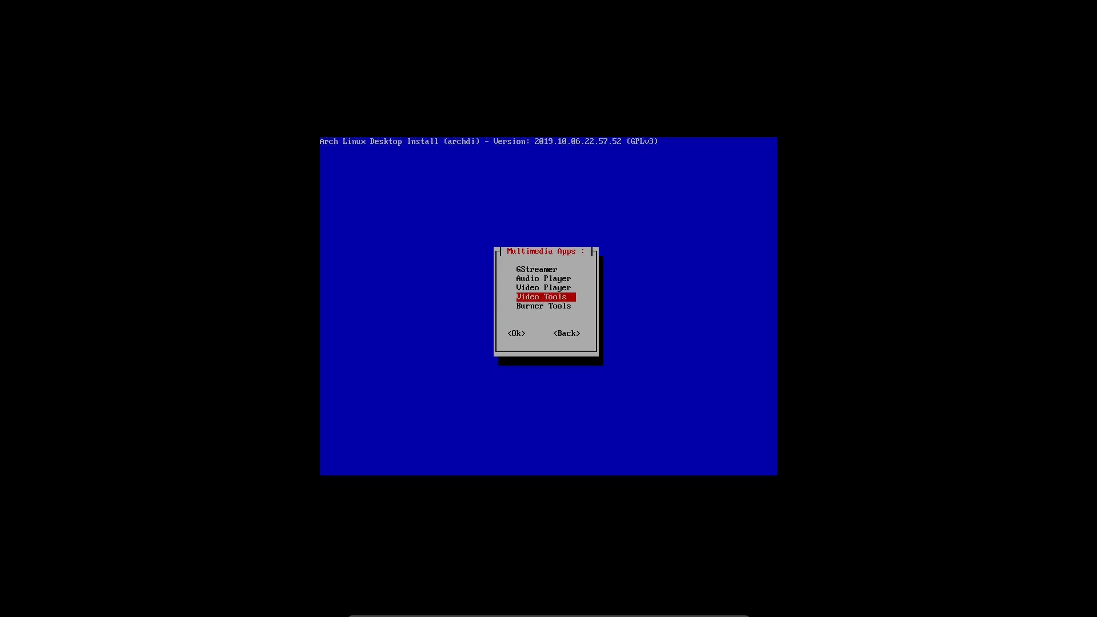
Step: Check the Burner Tools list without selecting anything, and leave Multimedia for the application categories
{"action": "key", "text": "Down"}
{"action": "key", "text": "Return"}
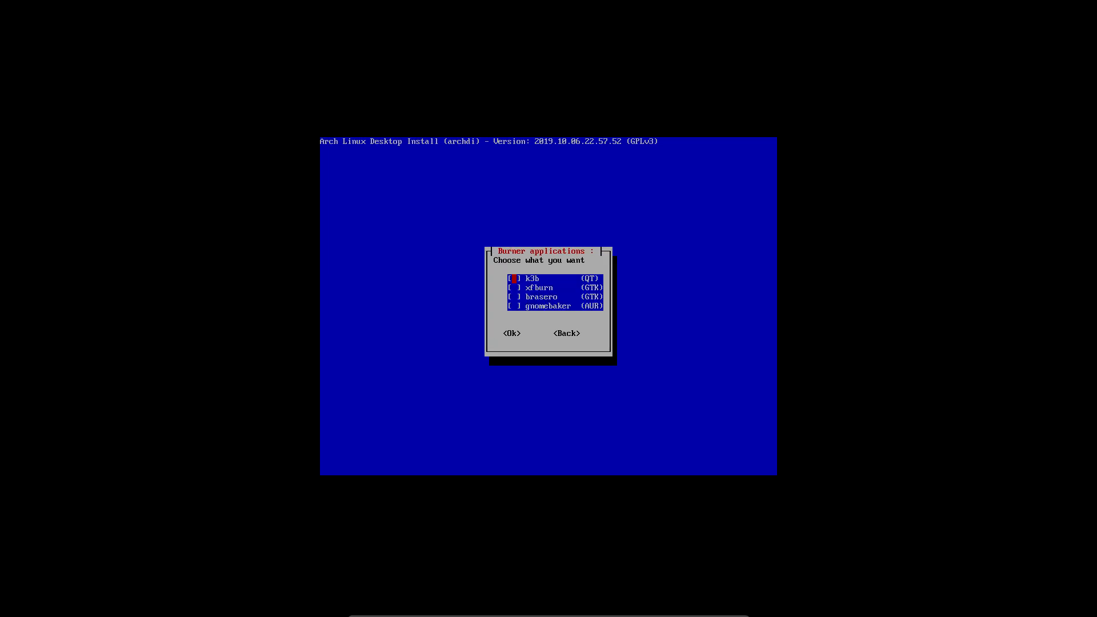
{"action": "key", "text": "Tab"}
{"action": "key", "text": "Tab"}
{"action": "key", "text": "Return"}
{"action": "key", "text": "Tab"}
{"action": "key", "text": "Tab"}
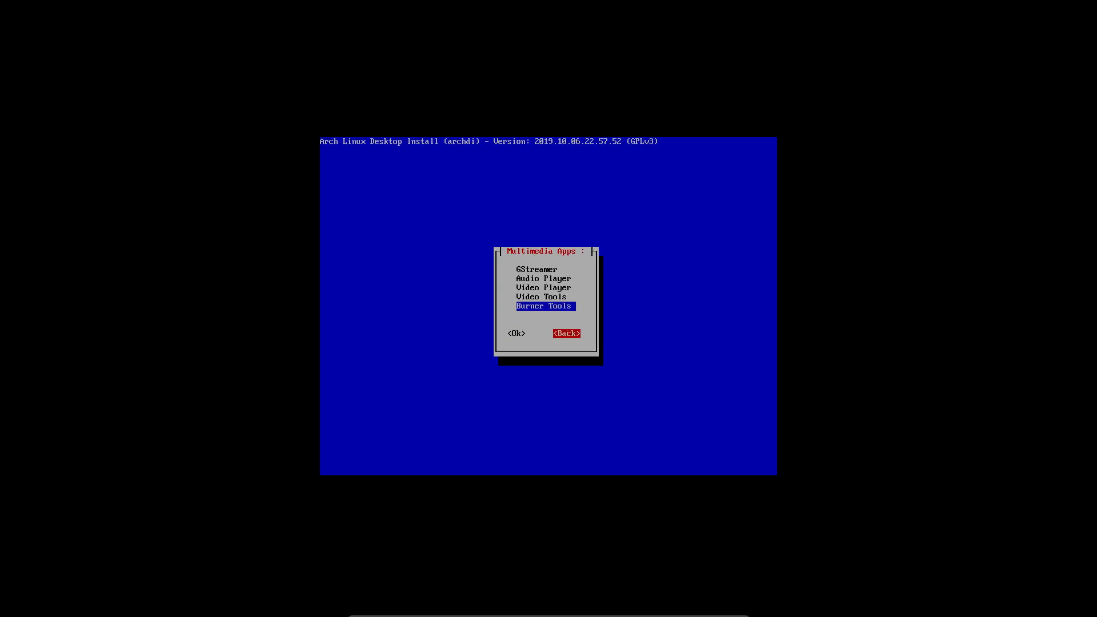
{"action": "key", "text": "Return"}
Step: Open the Graphic applications list, review its entries and leave without selecting any
{"action": "key", "text": "Down"}
{"action": "key", "text": "Return"}
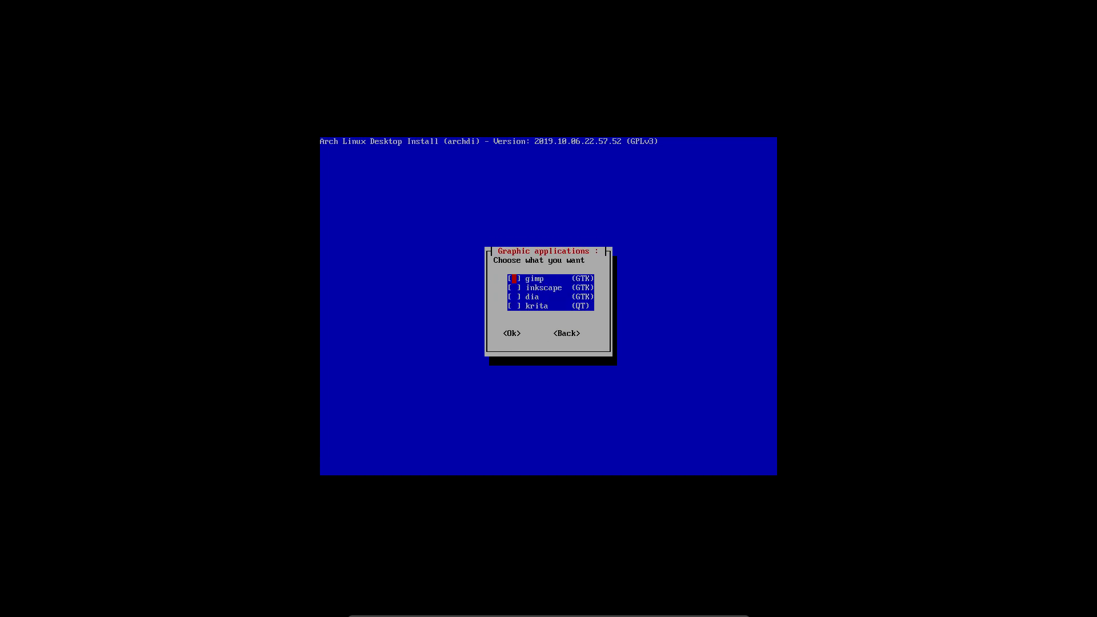
{"action": "key", "text": "Tab"}
{"action": "key", "text": "Tab"}
{"action": "key", "text": "Return"}
Step: Open the Dev applications list, go through its entries and leave without selecting a package
{"action": "key", "text": "Down"}
{"action": "key", "text": "Return"}
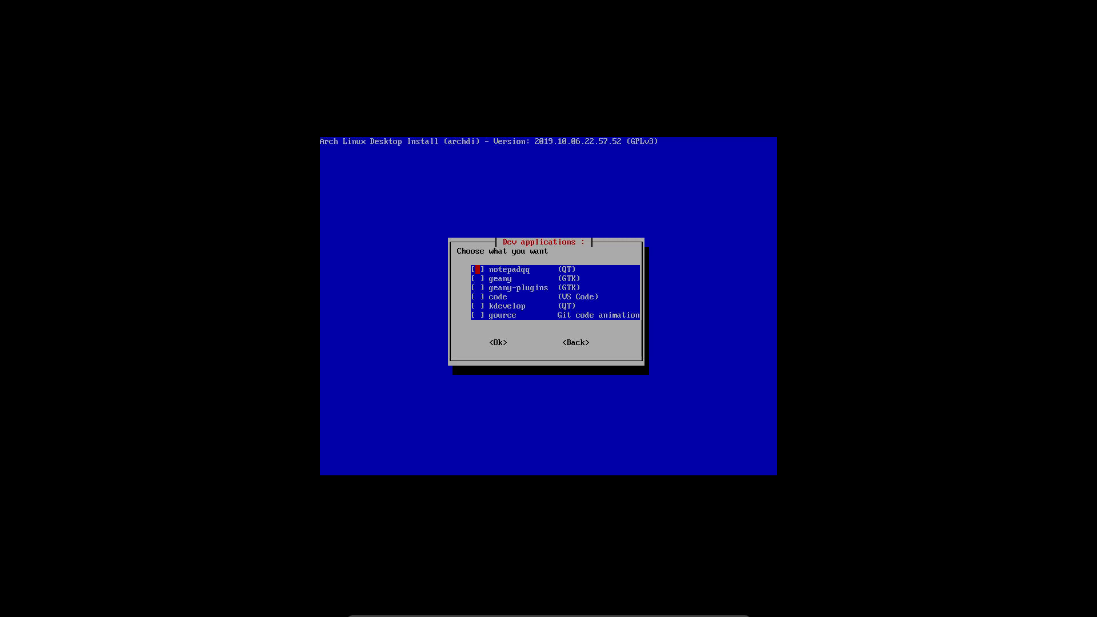
{"action": "key", "text": "Down"}
{"action": "key", "text": "Down"}
{"action": "key", "text": "Down"}
{"action": "key", "text": "Down"}
{"action": "key", "text": "Down"}
{"action": "key", "text": "Tab"}
{"action": "key", "text": "Tab"}
{"action": "key", "text": "Return"}
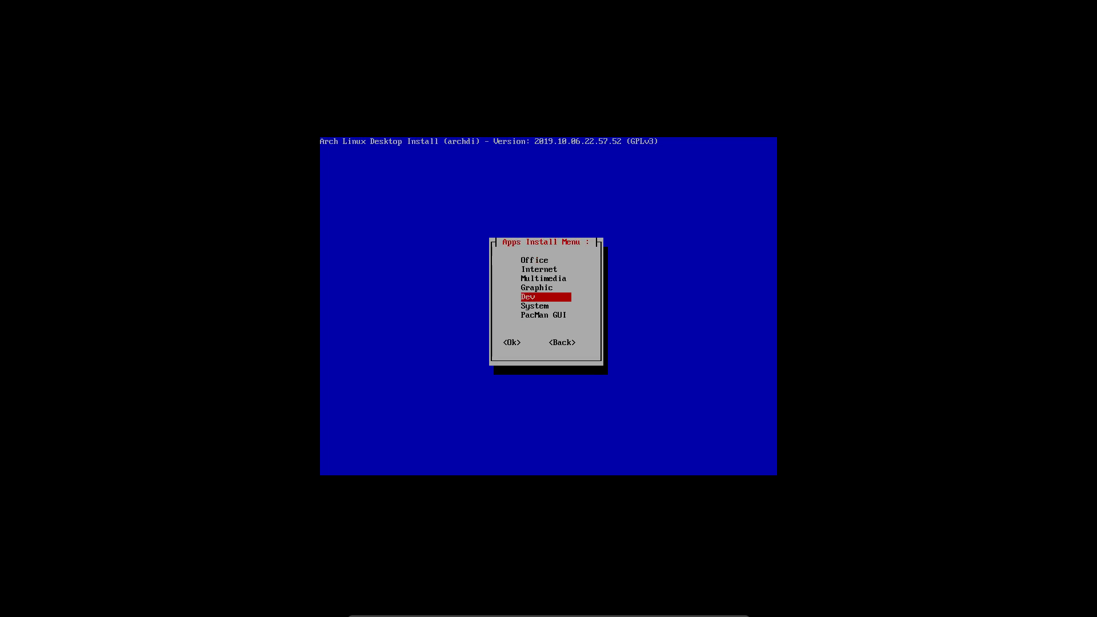
Step: Open the System applications list, go through its entries and leave without selecting a package
{"action": "key", "text": "Down"}
{"action": "key", "text": "Return"}
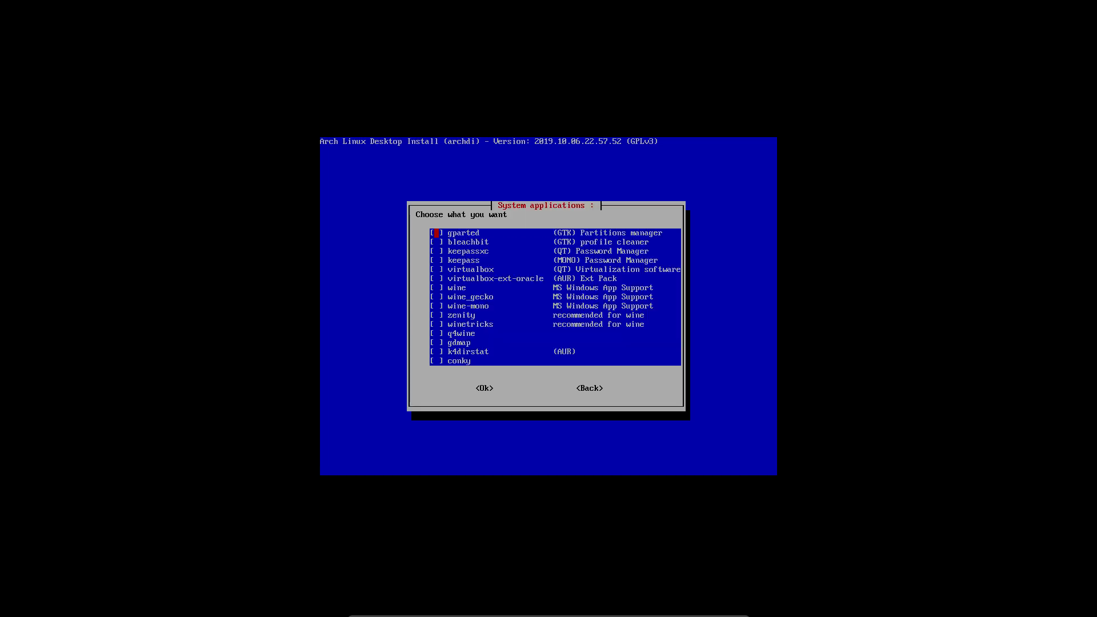
{"action": "key", "text": "Down"}
{"action": "key", "text": "Down"}
{"action": "key", "text": "Down"}
{"action": "key", "text": "Down"}
{"action": "key", "text": "Down"}
{"action": "key", "text": "Down"}
{"action": "key", "text": "Down"}
{"action": "key", "text": "Up"}
{"action": "key", "text": "Down"}
{"action": "key", "text": "Down"}
{"action": "key", "text": "Down"}
{"action": "key", "text": "Up"}
{"action": "key", "text": "Up"}
{"action": "key", "text": "Up"}
{"action": "key", "text": "Down"}
{"action": "key", "text": "Down"}
{"action": "key", "text": "Tab"}
{"action": "key", "text": "Tab"}
{"action": "key", "text": "Return"}
Step: Choose pamac-aur from the PacMan GUI applications and start its installation
{"action": "key", "text": "Down"}
{"action": "key", "text": "Return"}
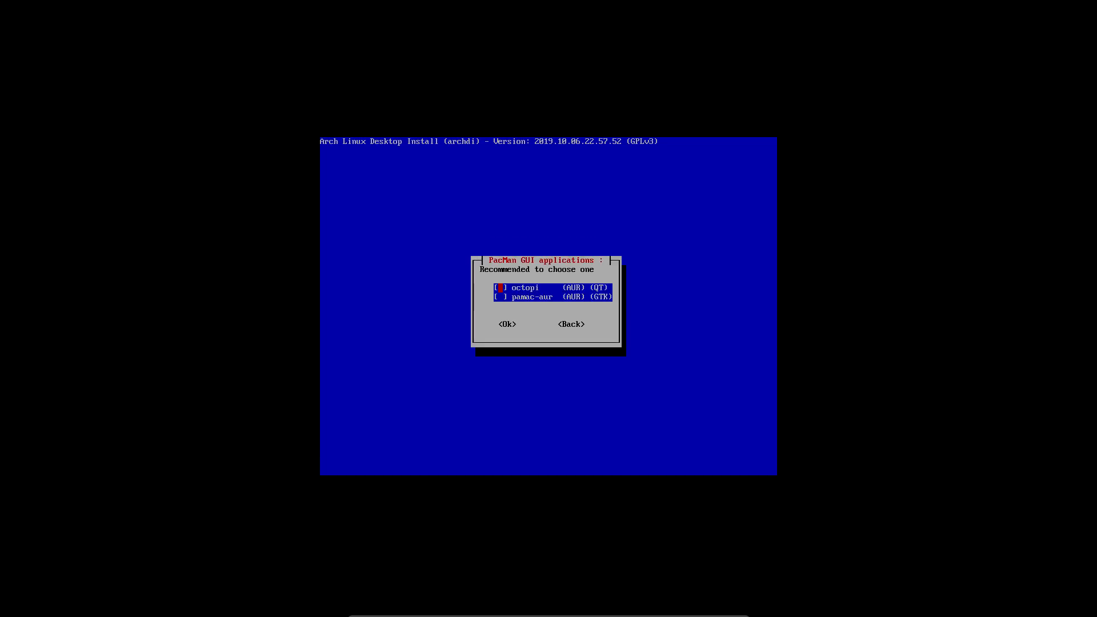
{"action": "key", "text": "Down"}
{"action": "key", "text": "space"}
{"action": "key", "text": "Tab"}
{"action": "key", "text": "Return"}
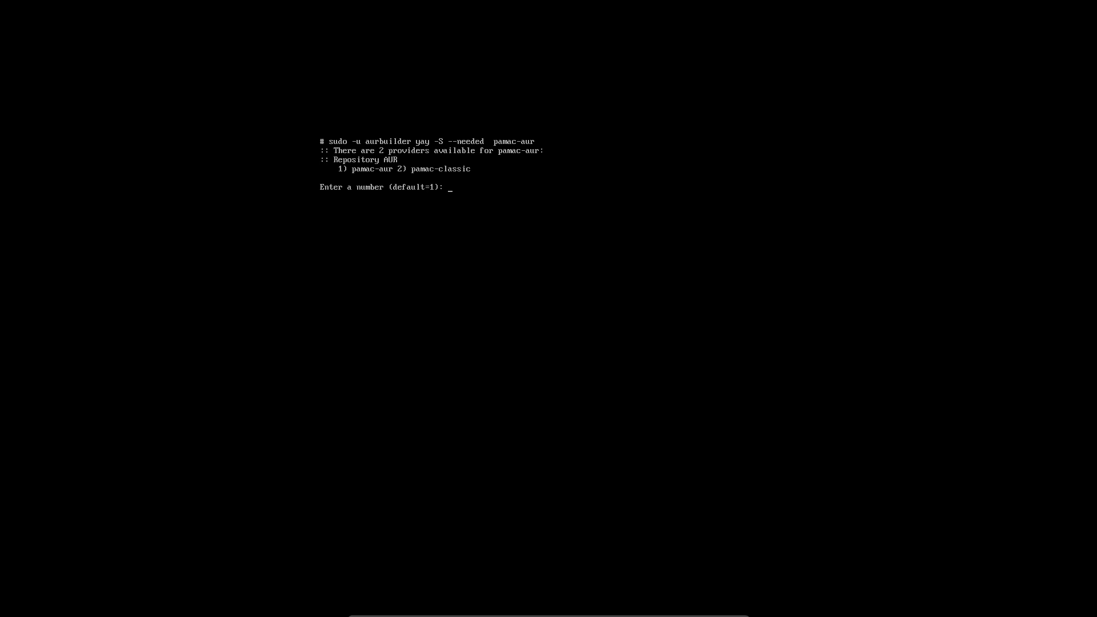
Step: Install pamac-aur with the default provider, keeping make dependencies, showing no diffs and proceeding with the package installation
{"action": "key", "text": "Return"}
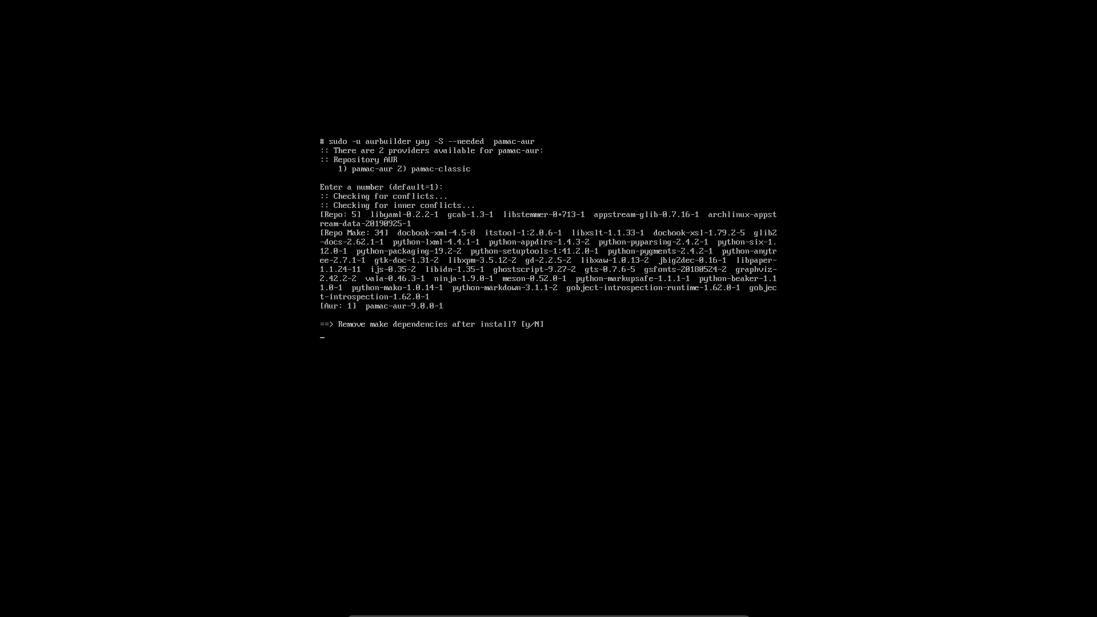
{"action": "key", "text": "Return"}
{"action": "key", "text": "Return"}
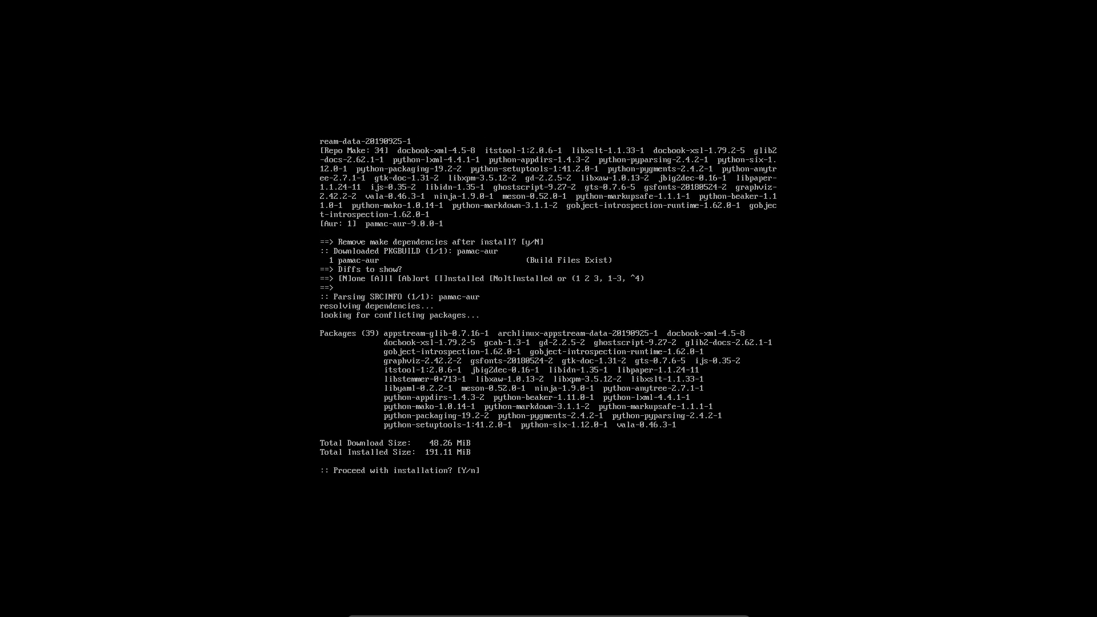
{"action": "key", "text": "Return"}
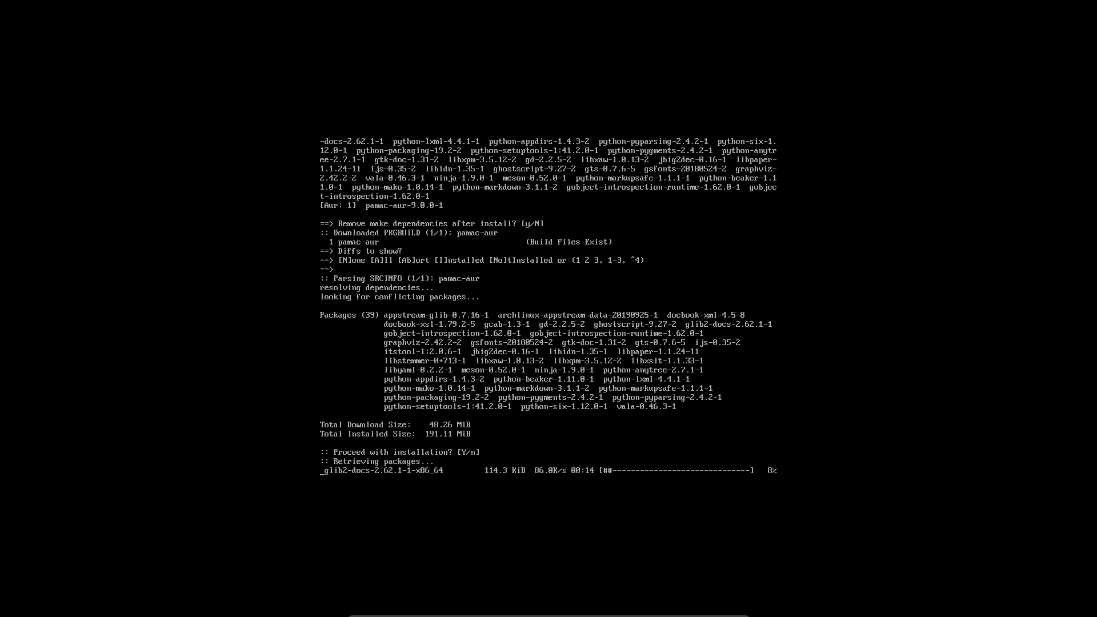
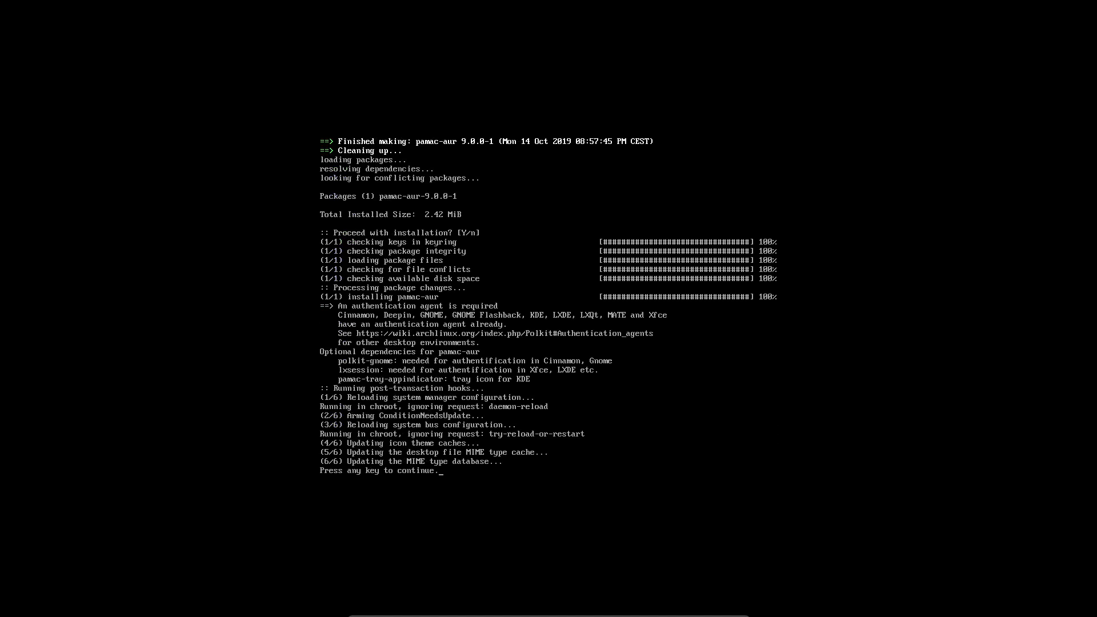
{"action": "key", "text": "Return"}
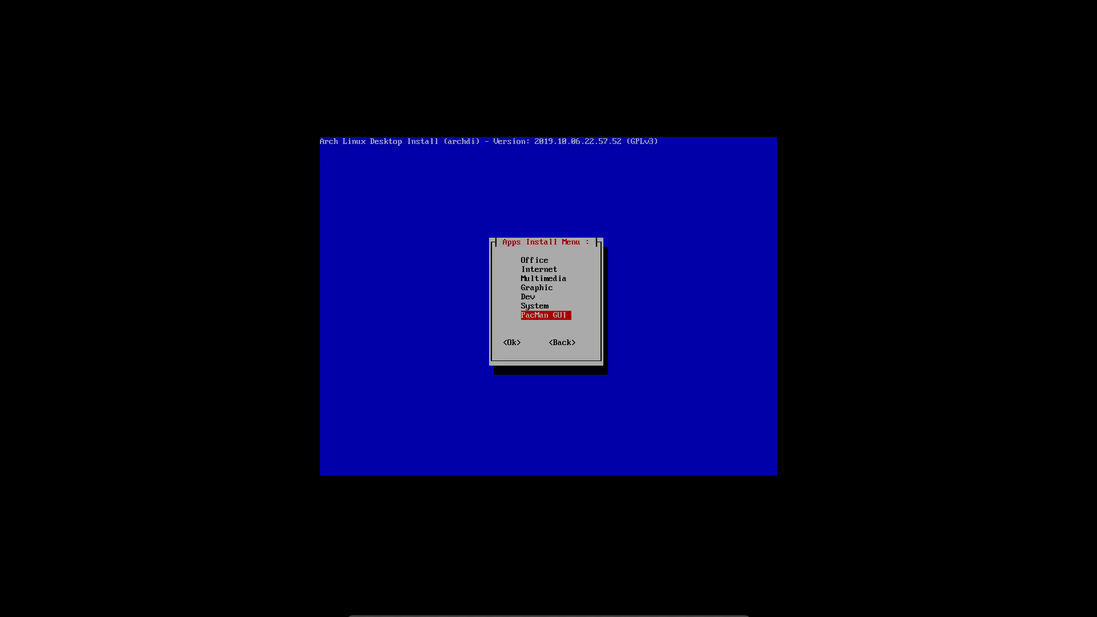
Step: Leave the application and installation categories and open the Config Menu
{"action": "key", "text": "Tab"}
{"action": "key", "text": "Tab"}
{"action": "key", "text": "Return"}
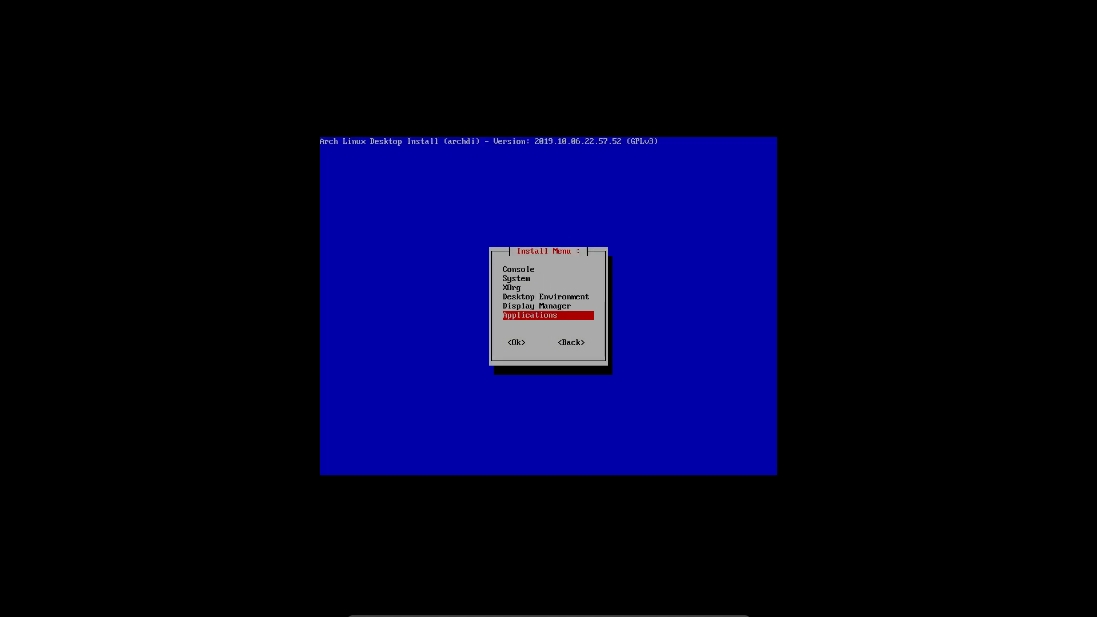
{"action": "key", "text": "Tab"}
{"action": "key", "text": "Tab"}
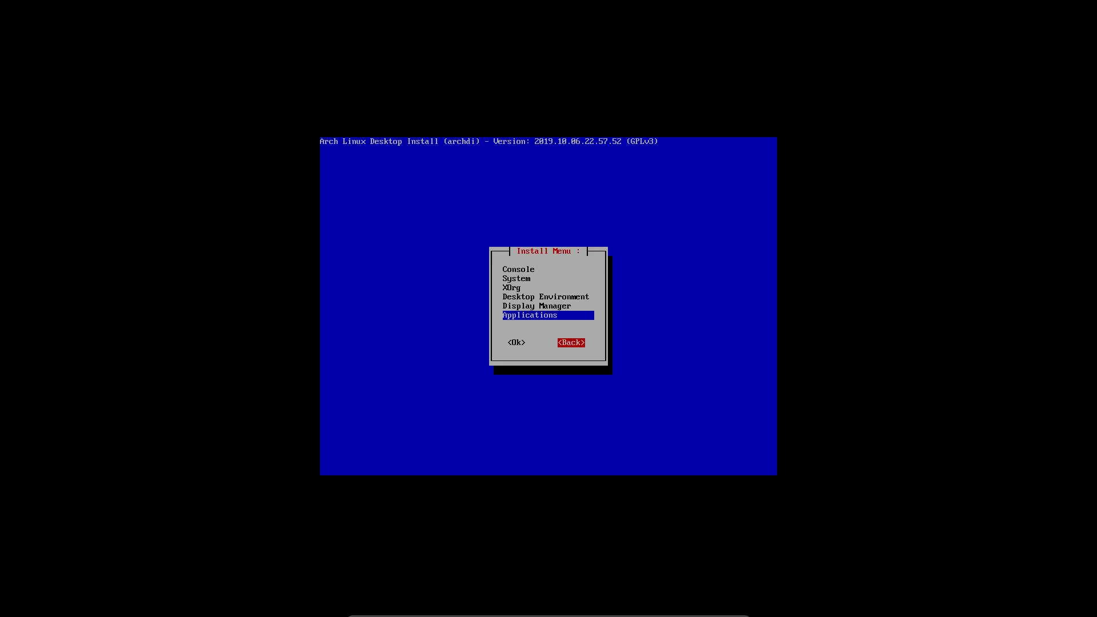
{"action": "key", "text": "Return"}
{"action": "key", "text": "Down"}
{"action": "key", "text": "Return"}
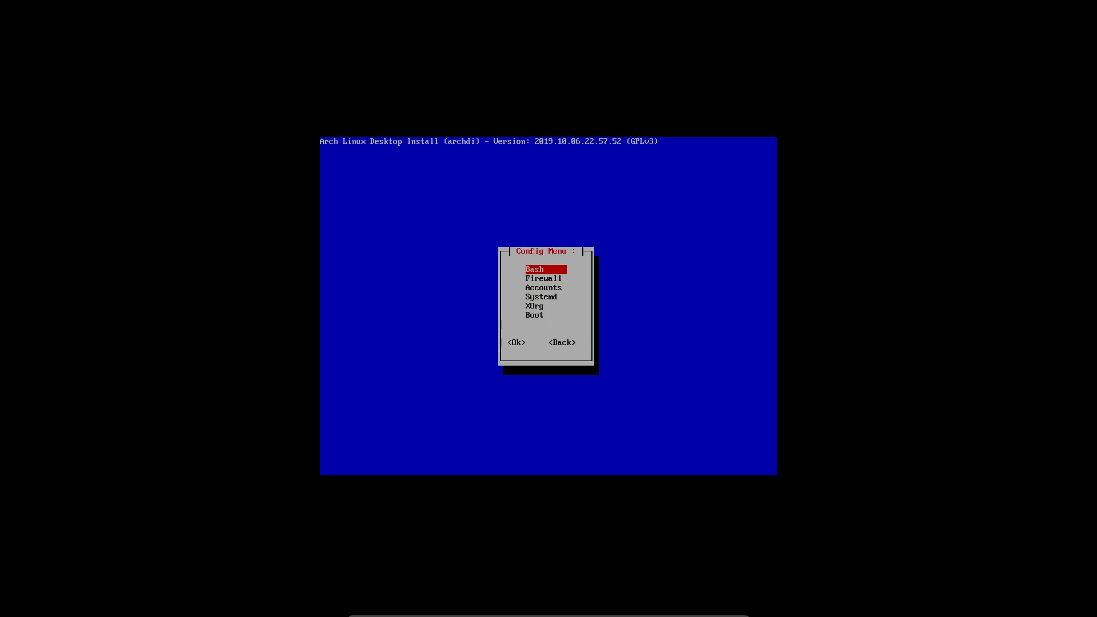
Step: Update .bashrc in the Bash configuration by replacing /etc/skel/.bashrc with one that sources /etc/profile, and return to the Config Menu
{"action": "key", "text": "Return"}
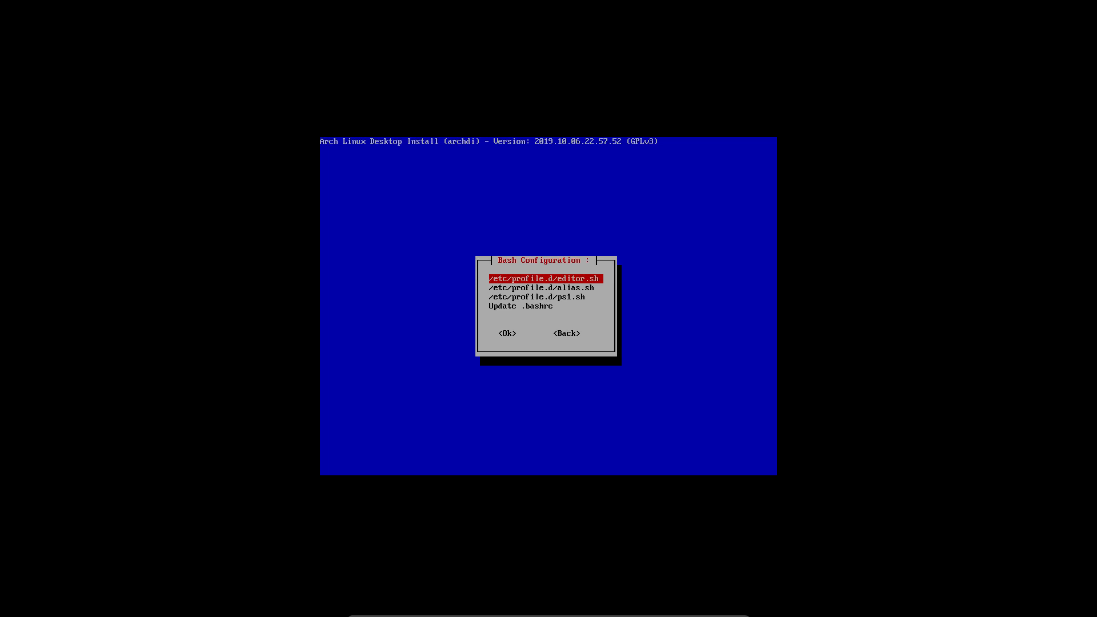
{"action": "key", "text": "Down"}
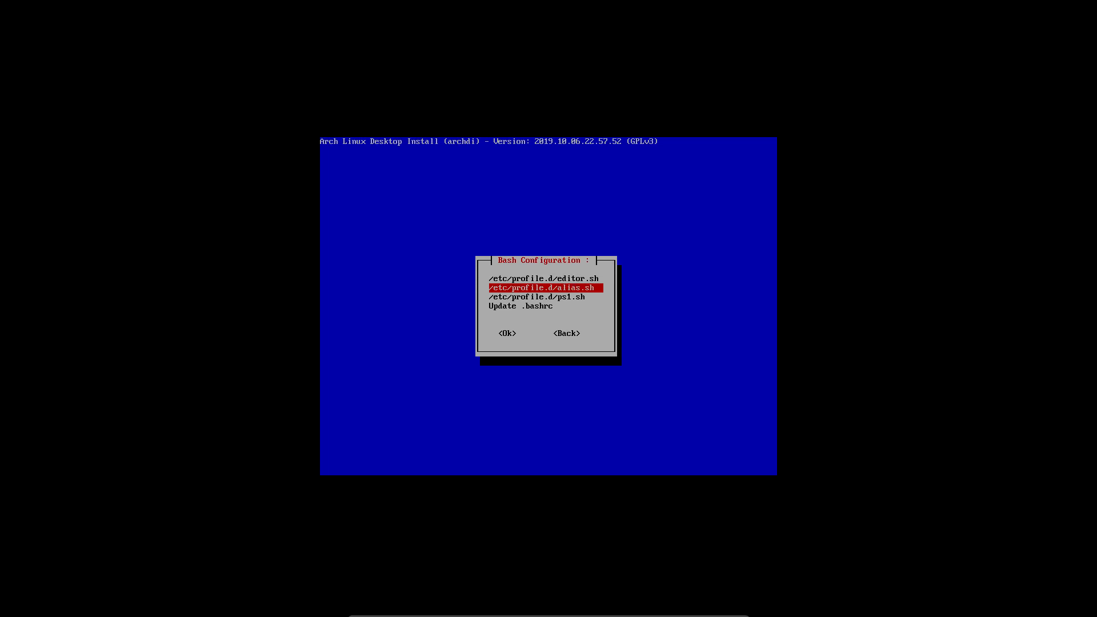
{"action": "key", "text": "Up"}
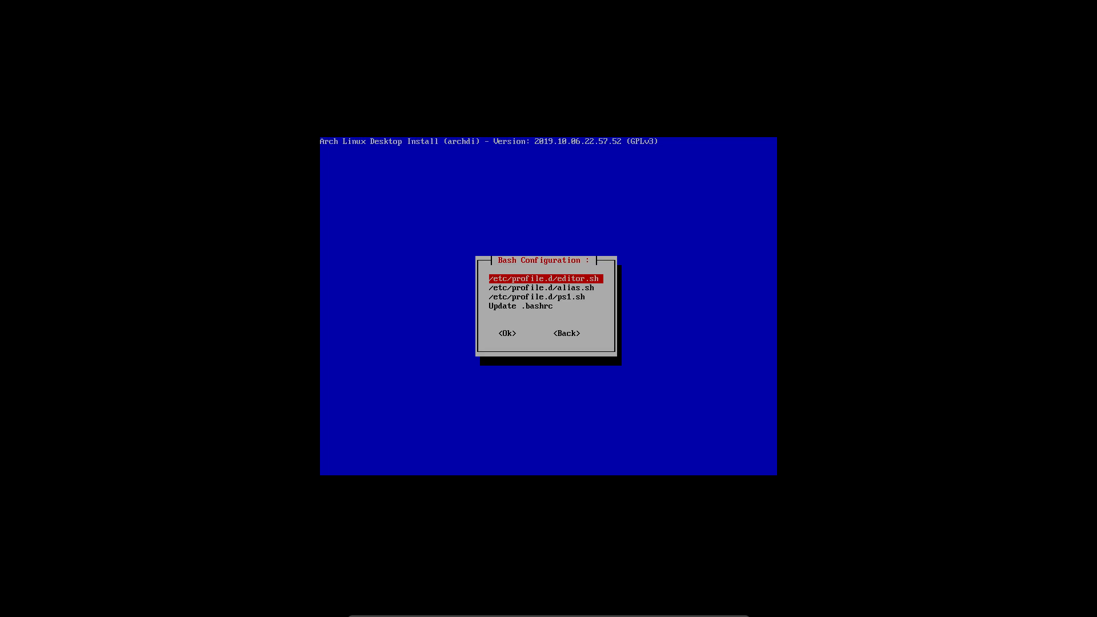
{"action": "key", "text": "Down"}
{"action": "key", "text": "Down"}
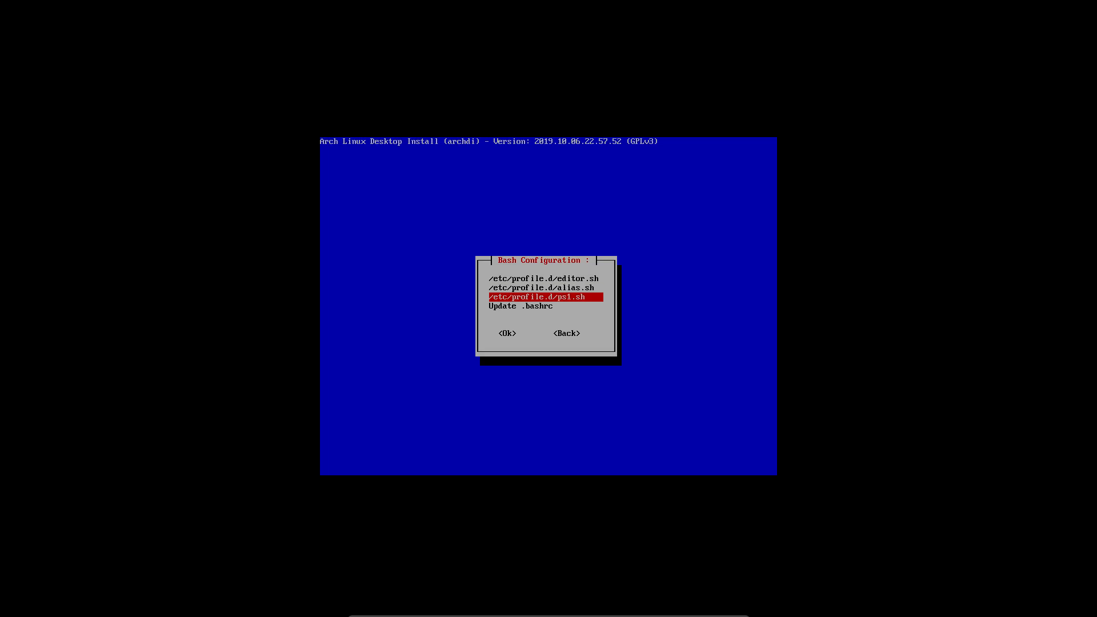
{"action": "key", "text": "Down"}
{"action": "key", "text": "Return"}
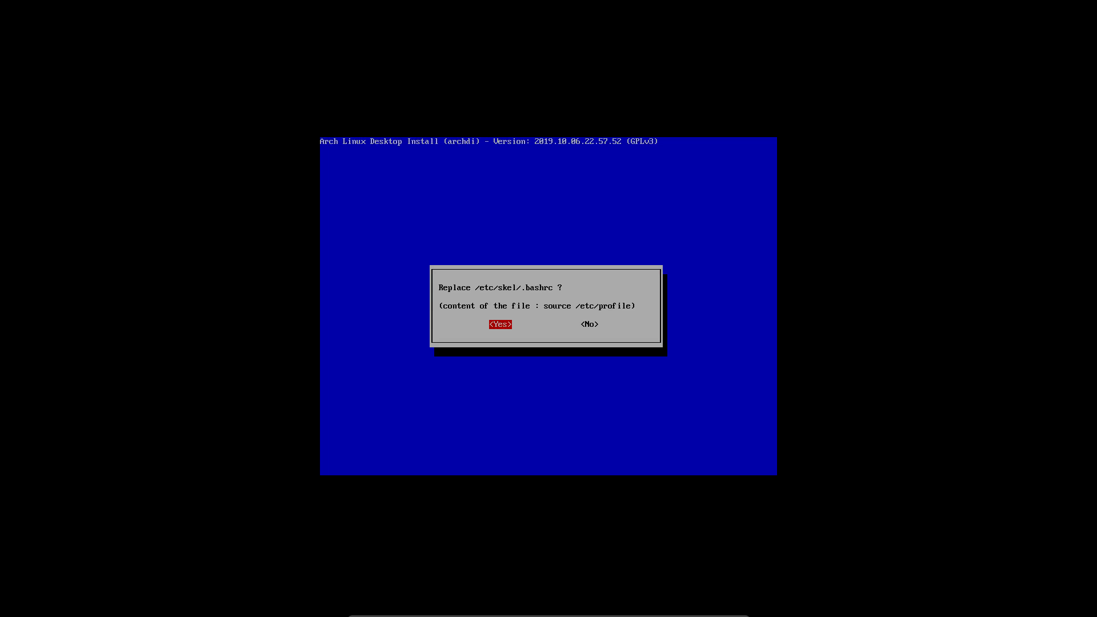
{"action": "key", "text": "Return"}
{"action": "key", "text": "Return"}
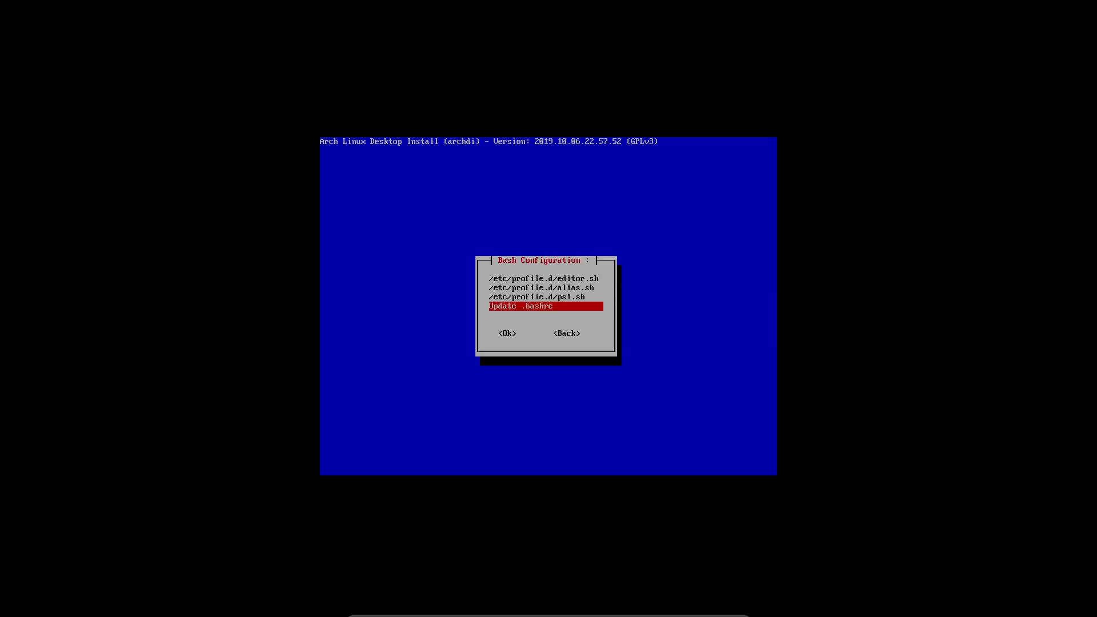
{"action": "key", "text": "Tab"}
{"action": "key", "text": "Tab"}
{"action": "key", "text": "Return"}
Step: Open the firewall's IPv4 rules file /etc/iptables/iptables.rules, look at its contents and close it without saving
{"action": "key", "text": "Down"}
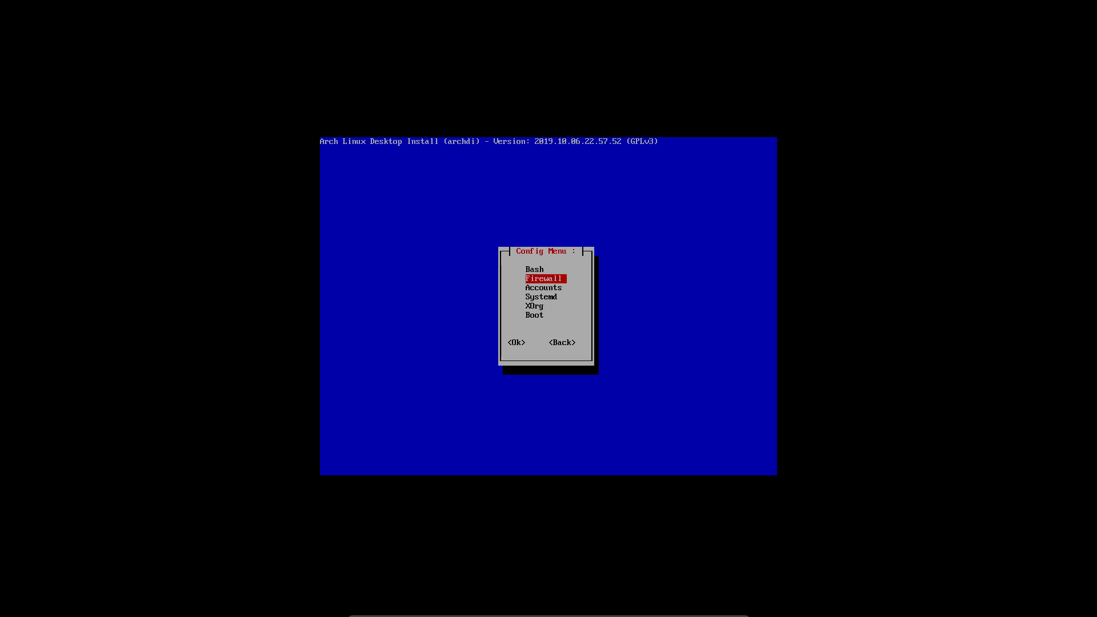
{"action": "key", "text": "Return"}
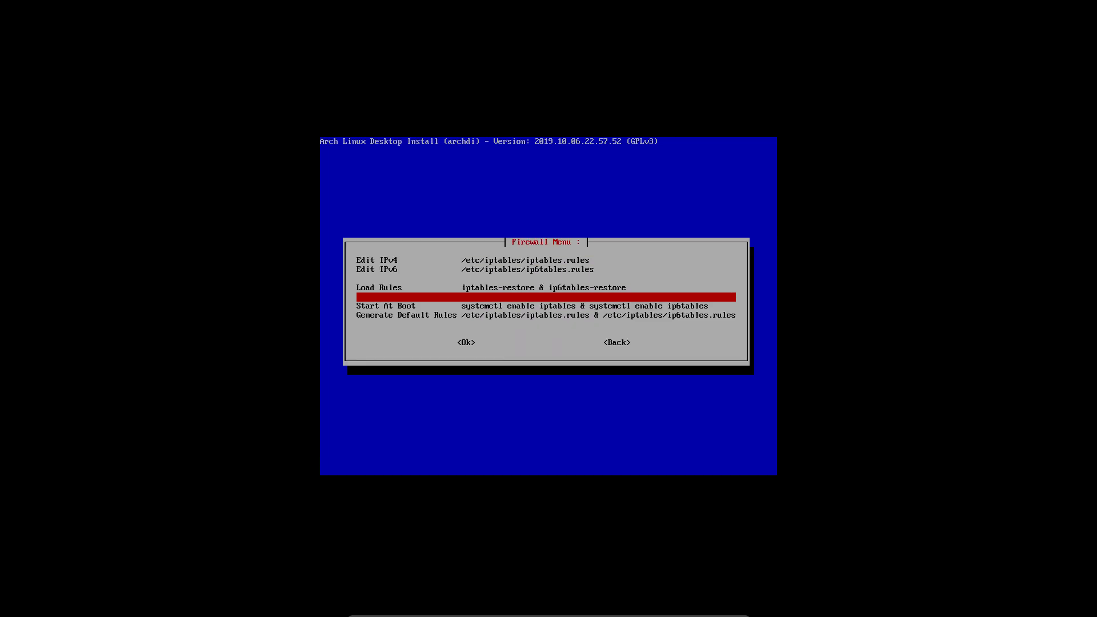
{"action": "key", "text": "Up"}
{"action": "key", "text": "Up"}
{"action": "key", "text": "Up"}
{"action": "key", "text": "Up"}
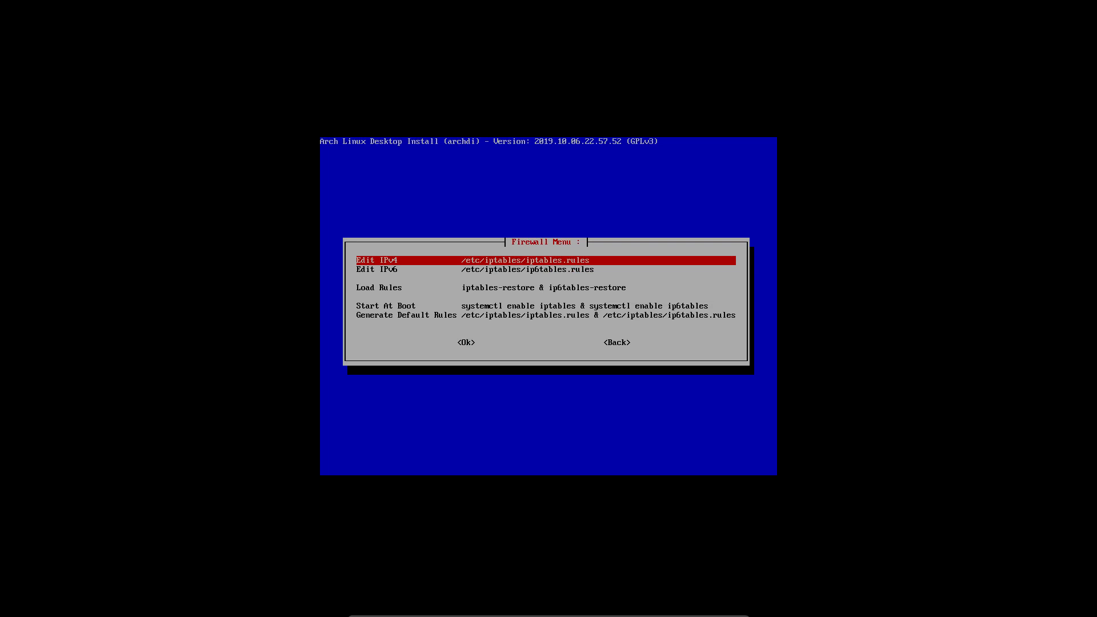
{"action": "key", "text": "Return"}
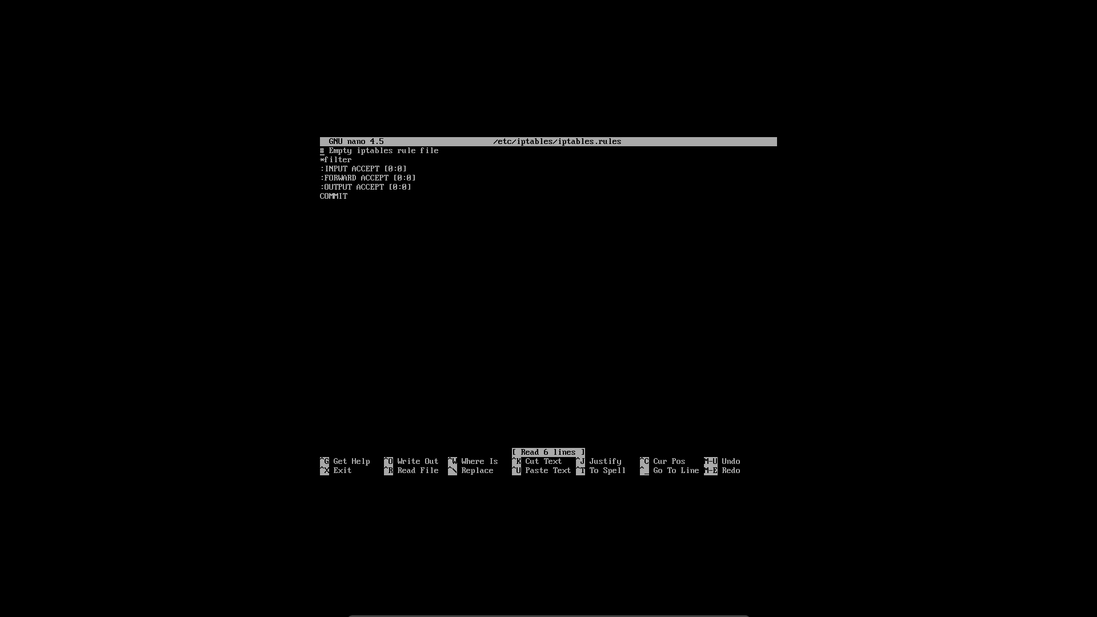
{"action": "type", "text": "x"}
{"action": "key", "text": "BackSpace"}
{"action": "key", "text": "ctrl+x"}
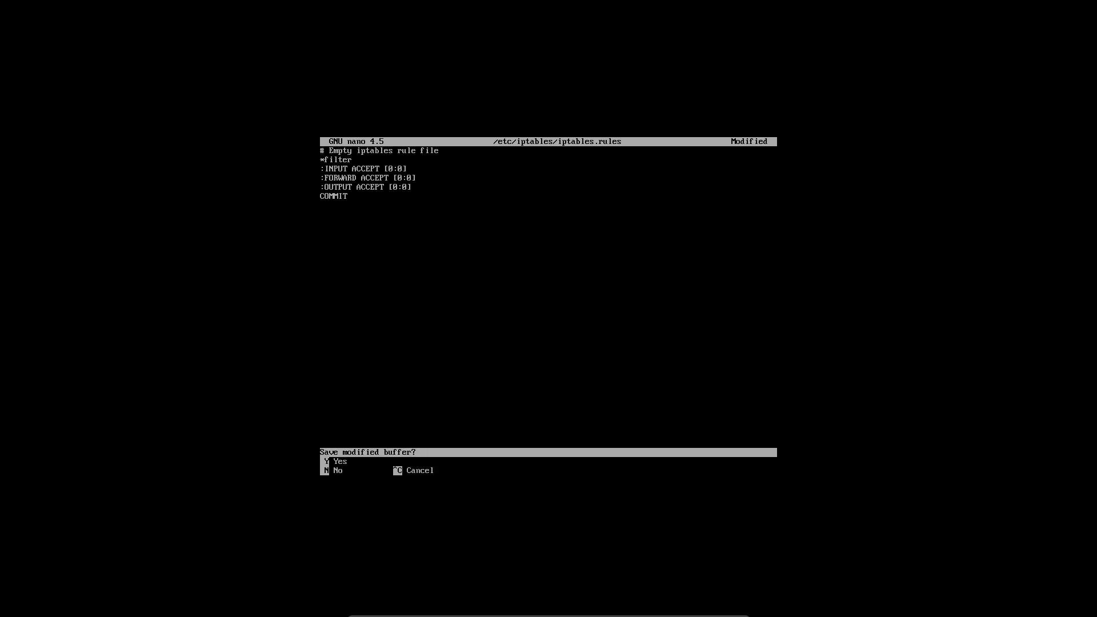
{"action": "key", "text": "n"}
Step: Look through the remaining firewall options down to Generate Default Rules and leave without running any
{"action": "key", "text": "Down"}
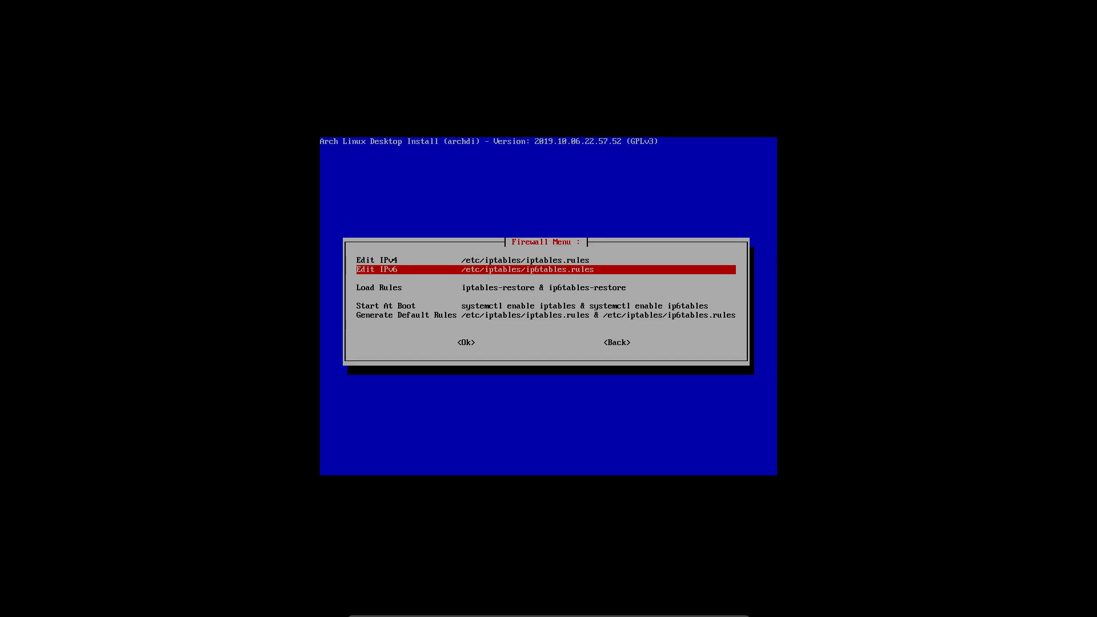
{"action": "key", "text": "Down"}
{"action": "key", "text": "Down"}
{"action": "key", "text": "Down"}
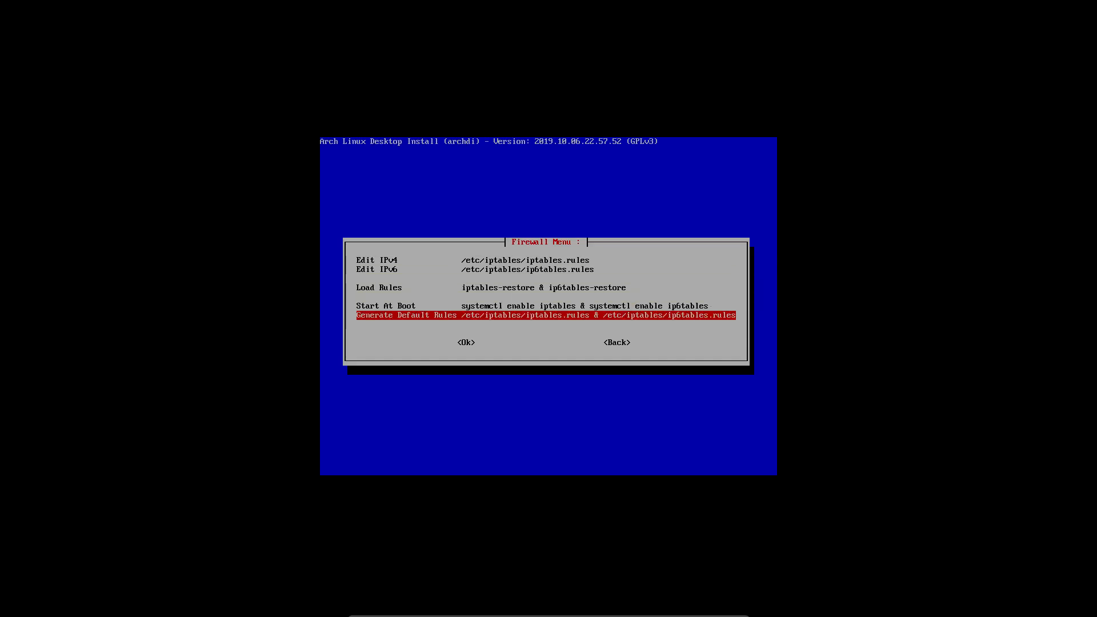
{"action": "key", "text": "Tab"}
{"action": "key", "text": "Tab"}
{"action": "key", "text": "Return"}
Step: Add a user account: enter the new user name, then type and retype the account password
{"action": "key", "text": "Down"}
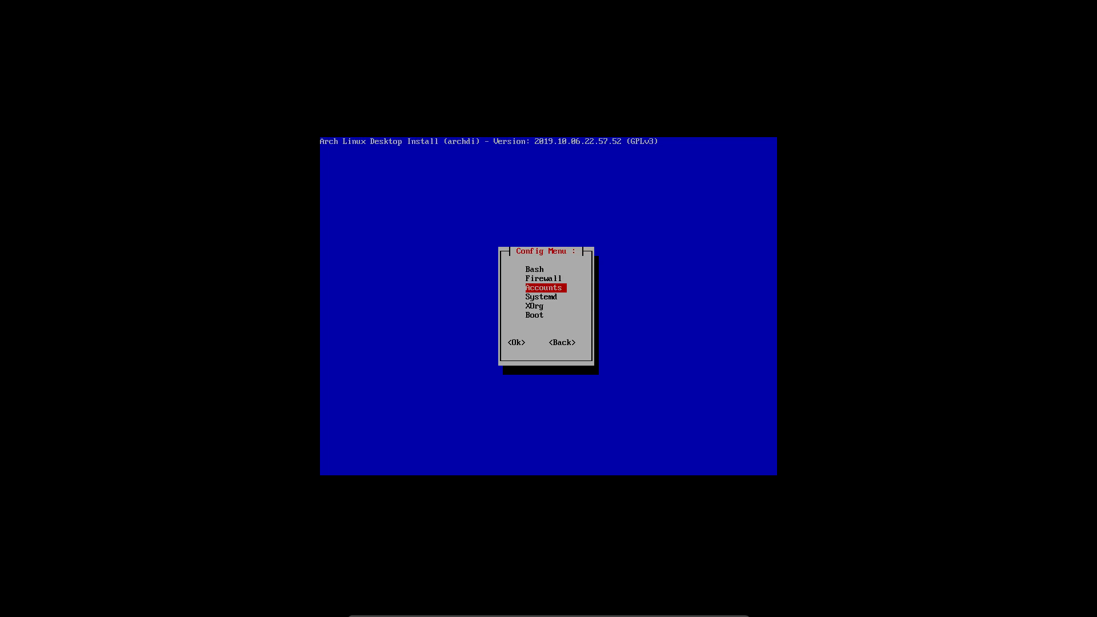
{"action": "key", "text": "Return"}
{"action": "key", "text": "Return"}
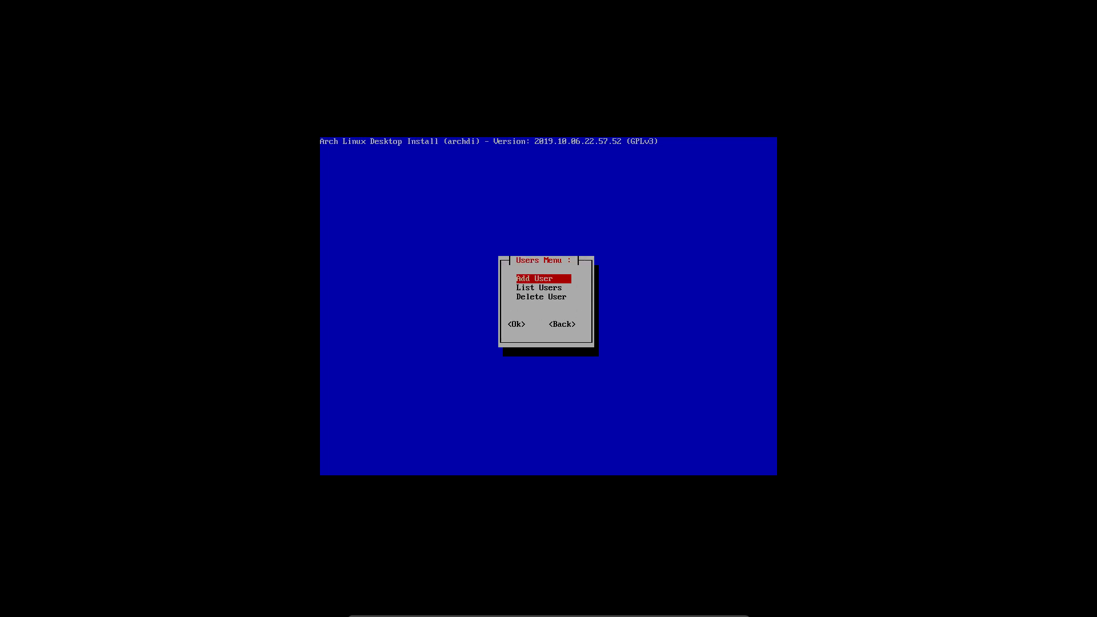
{"action": "key", "text": "Return"}
{"action": "type", "text": "erik"}
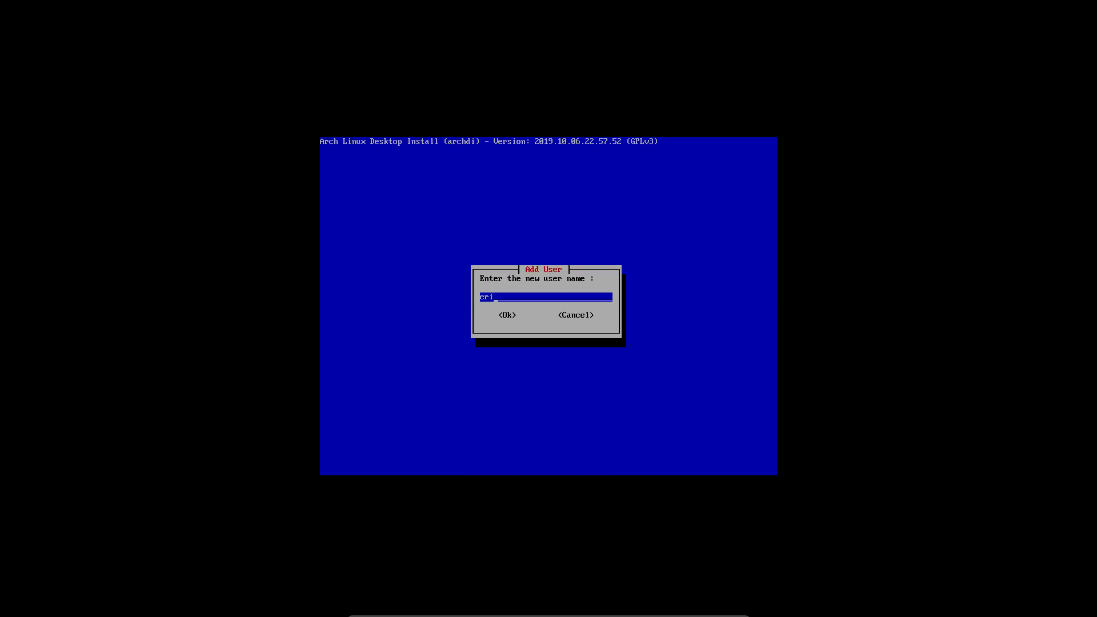
{"action": "key", "text": "Return"}
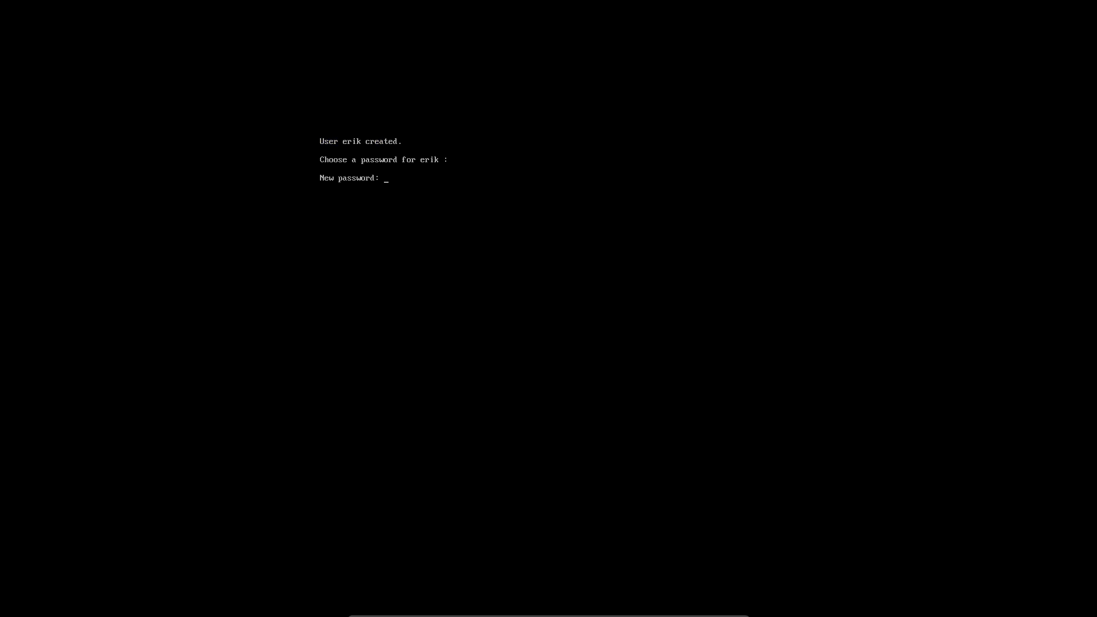
{"action": "key", "text": "Return"}
{"action": "key", "text": "Return"}
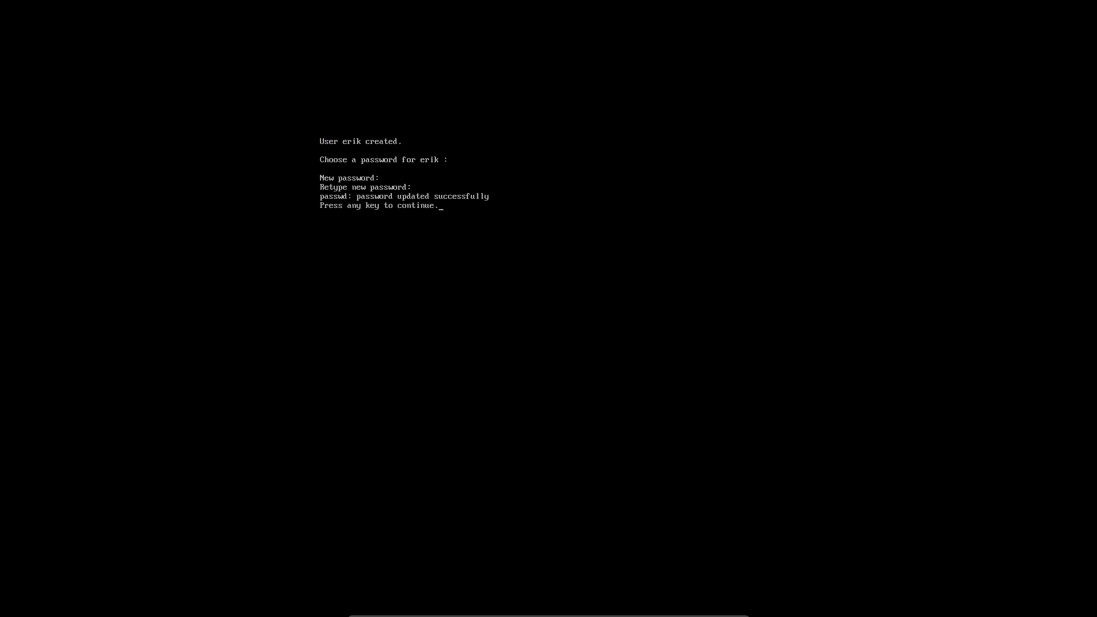
{"action": "key", "text": "Return"}
Step: List the existing users to check the new account, and return to the Accounts Menu
{"action": "key", "text": "Down"}
{"action": "key", "text": "Return"}
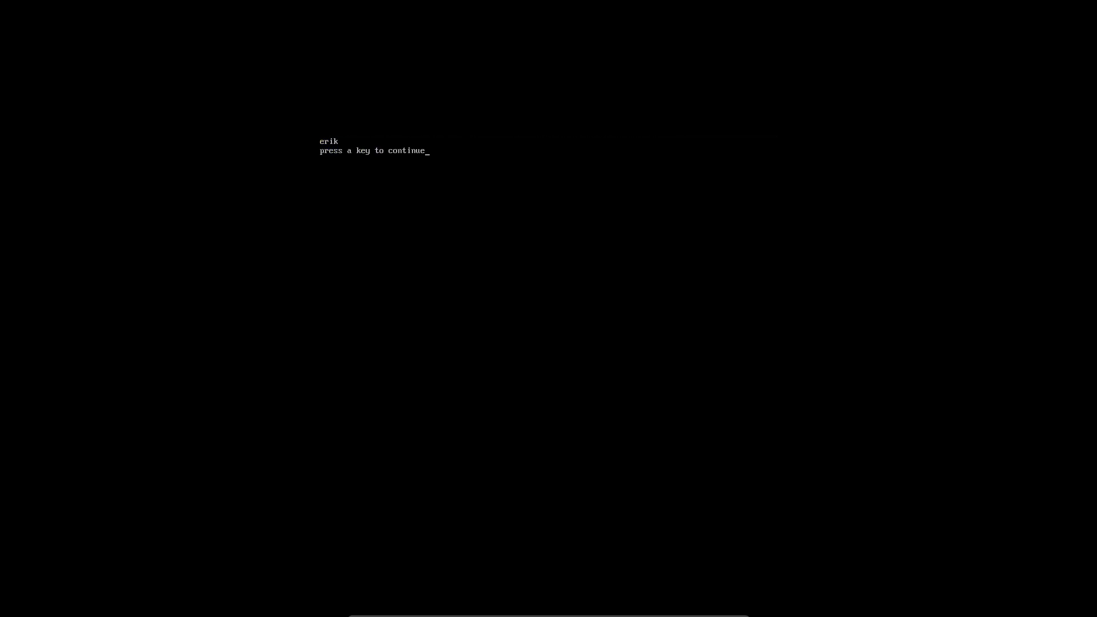
{"action": "key", "text": "Return"}
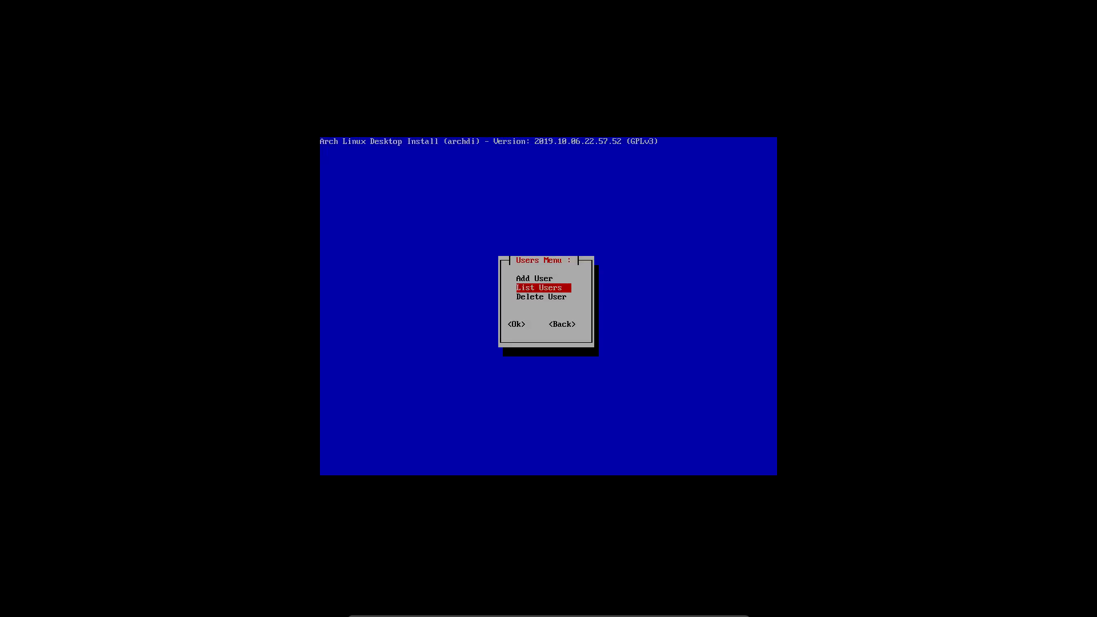
{"action": "key", "text": "Tab"}
{"action": "key", "text": "Tab"}
{"action": "key", "text": "Return"}
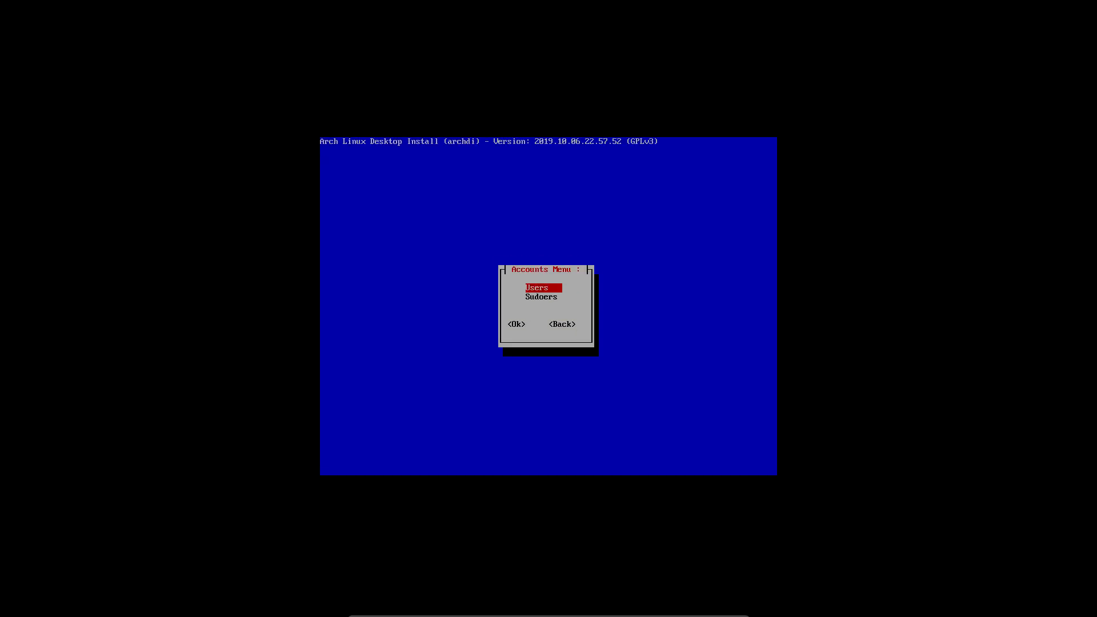
Step: Uncomment the %wheel ALL=(ALL) ALL line in /etc/sudoers, save the file and return to the Config Menu
{"action": "key", "text": "Down"}
{"action": "key", "text": "Return"}
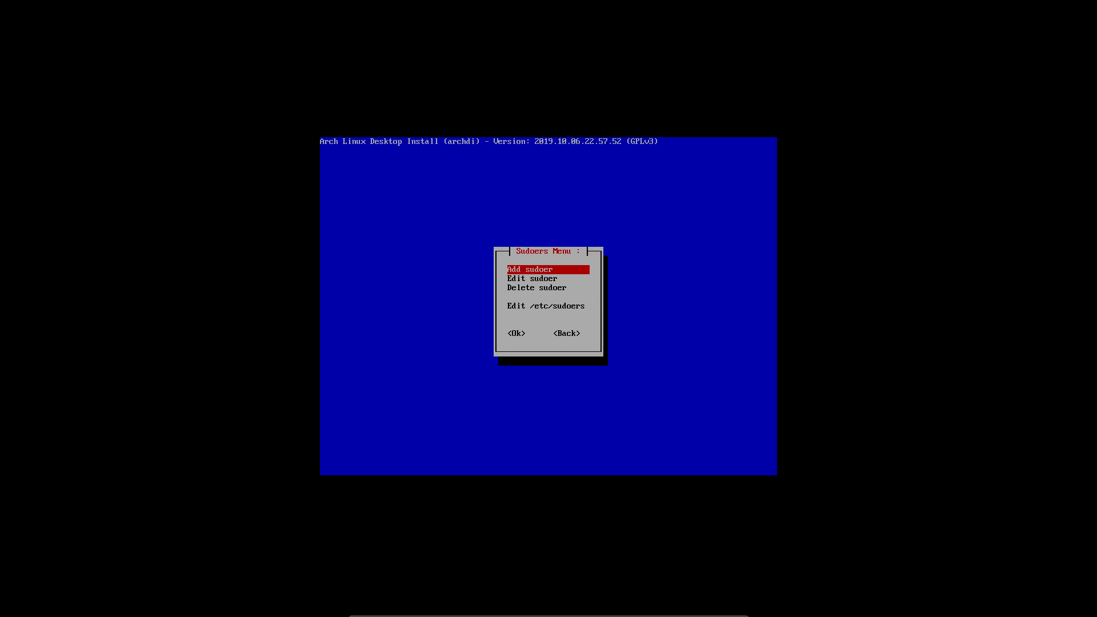
{"action": "key", "text": "Down"}
{"action": "key", "text": "Down"}
{"action": "key", "text": "Down"}
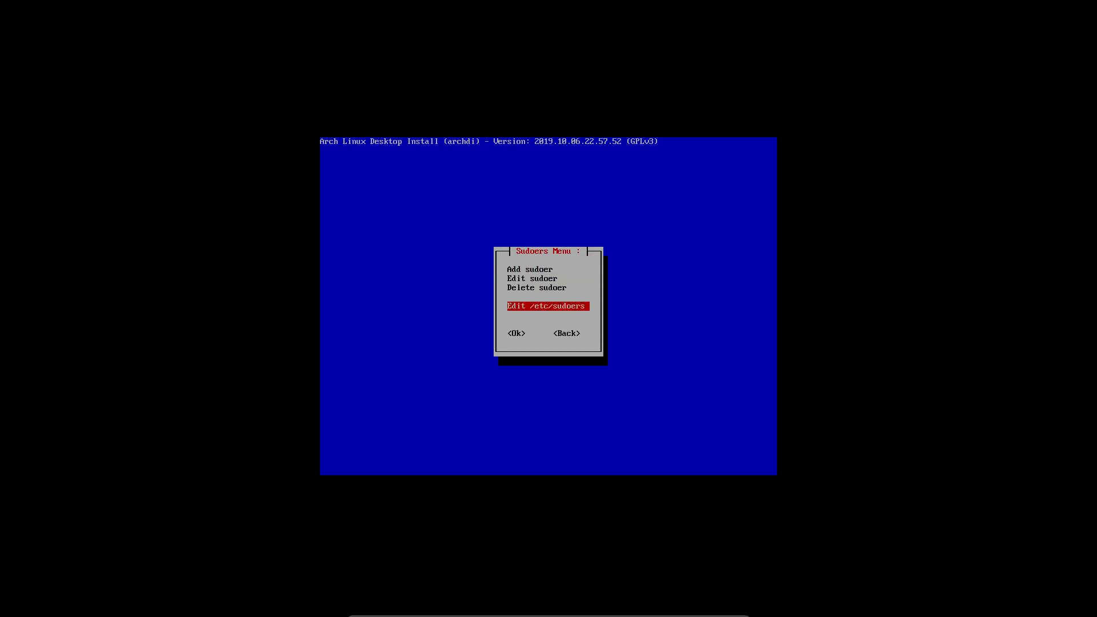
{"action": "key", "text": "Return"}
{"action": "key", "text": "Page_Down"}
{"action": "key", "text": "Page_Down"}
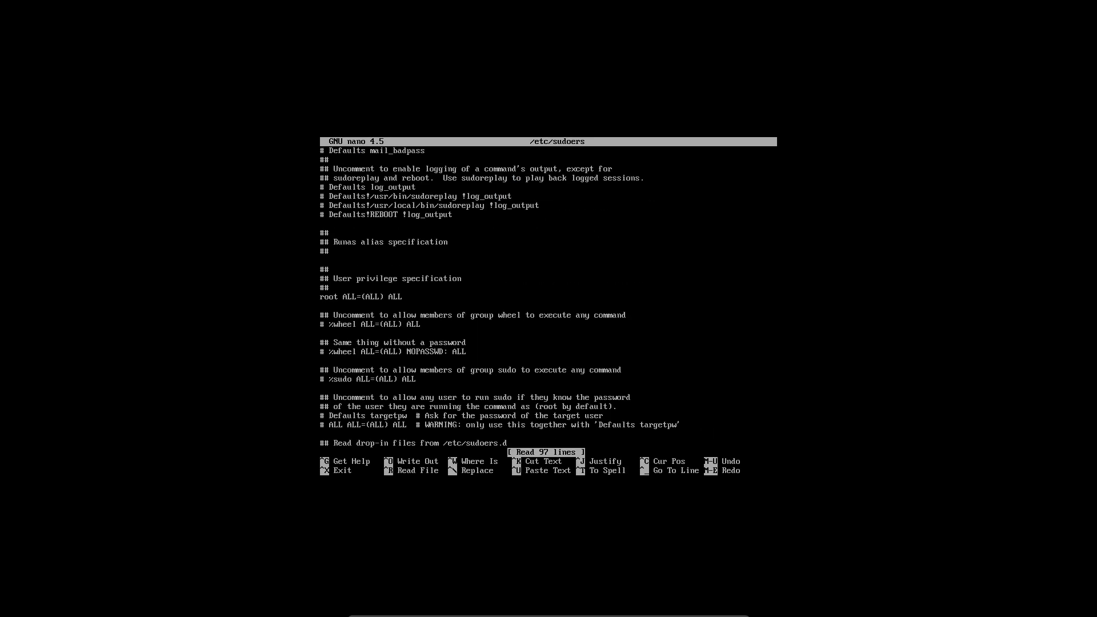
{"action": "key", "text": "Page_Down"}
{"action": "key", "text": "Up"}
{"action": "key", "text": "Up"}
{"action": "key", "text": "Up"}
{"action": "key", "text": "Up"}
{"action": "key", "text": "Up"}
{"action": "key", "text": "Up"}
{"action": "key", "text": "Up"}
{"action": "key", "text": "Up"}
{"action": "key", "text": "Up"}
{"action": "key", "text": "Up"}
{"action": "key", "text": "Up"}
{"action": "key", "text": "Up"}
{"action": "key", "text": "Up"}
{"action": "key", "text": "Up"}
{"action": "key", "text": "Up"}
{"action": "key", "text": "Up"}
{"action": "key", "text": "Up"}
{"action": "key", "text": "Up"}
{"action": "key", "text": "Up"}
{"action": "key", "text": "Up"}
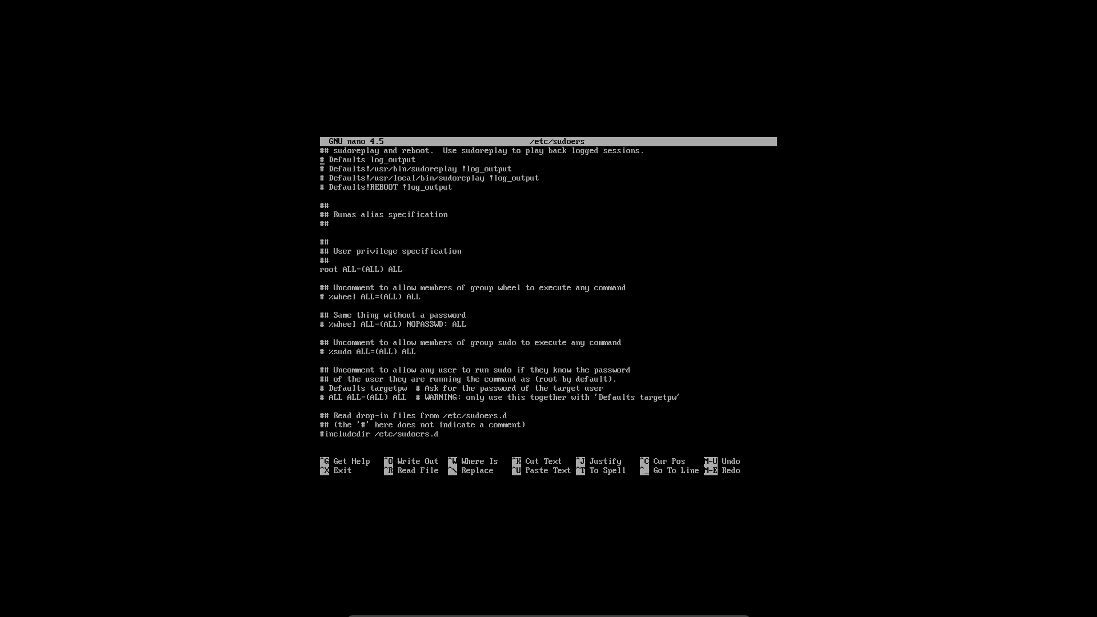
{"action": "key", "text": "Delete"}
{"action": "key", "text": "Delete"}
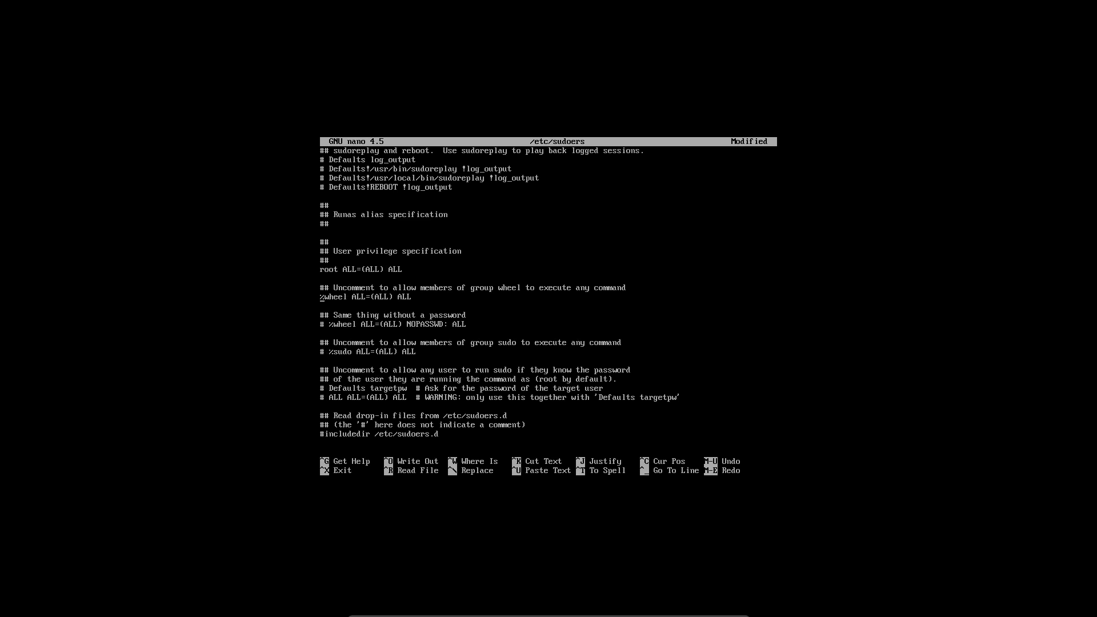
{"action": "key", "text": "ctrl+x"}
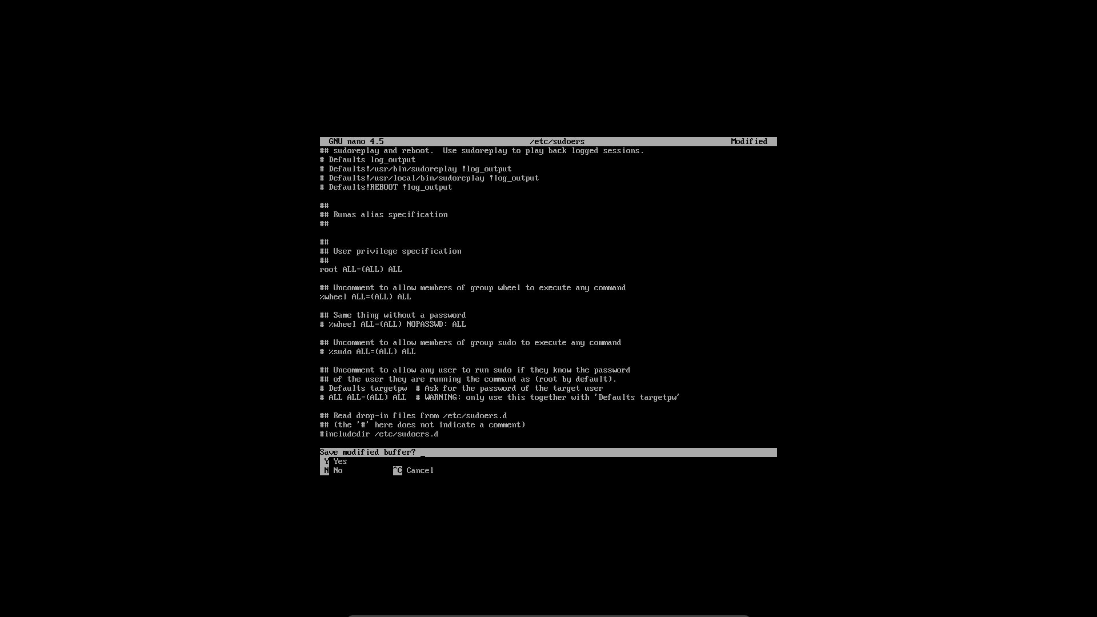
{"action": "key", "text": "y"}
{"action": "key", "text": "Return"}
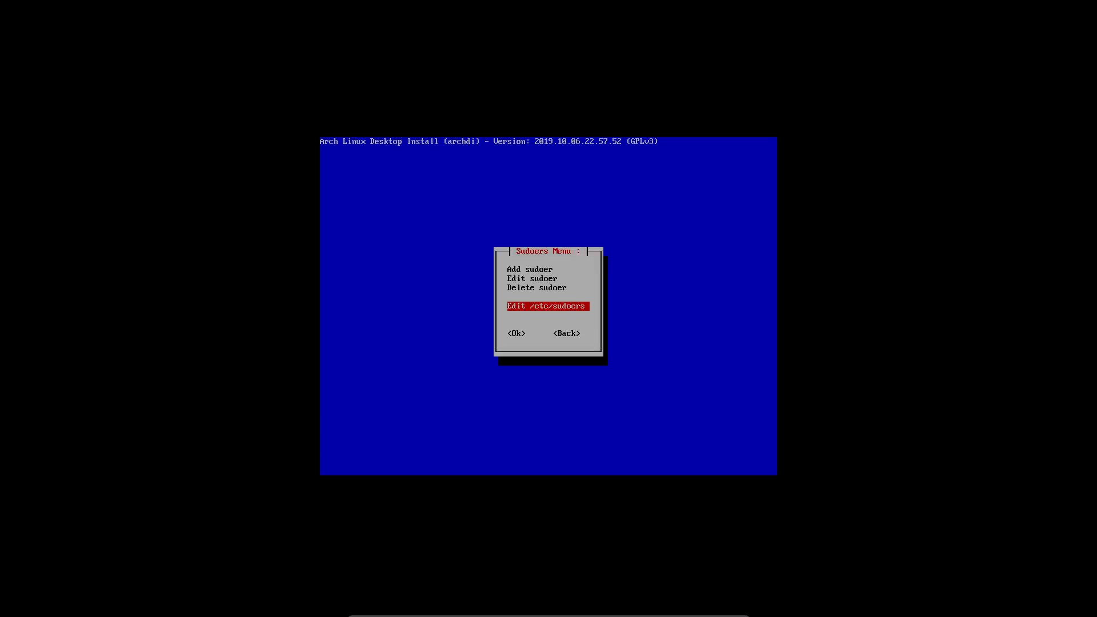
{"action": "key", "text": "Tab"}
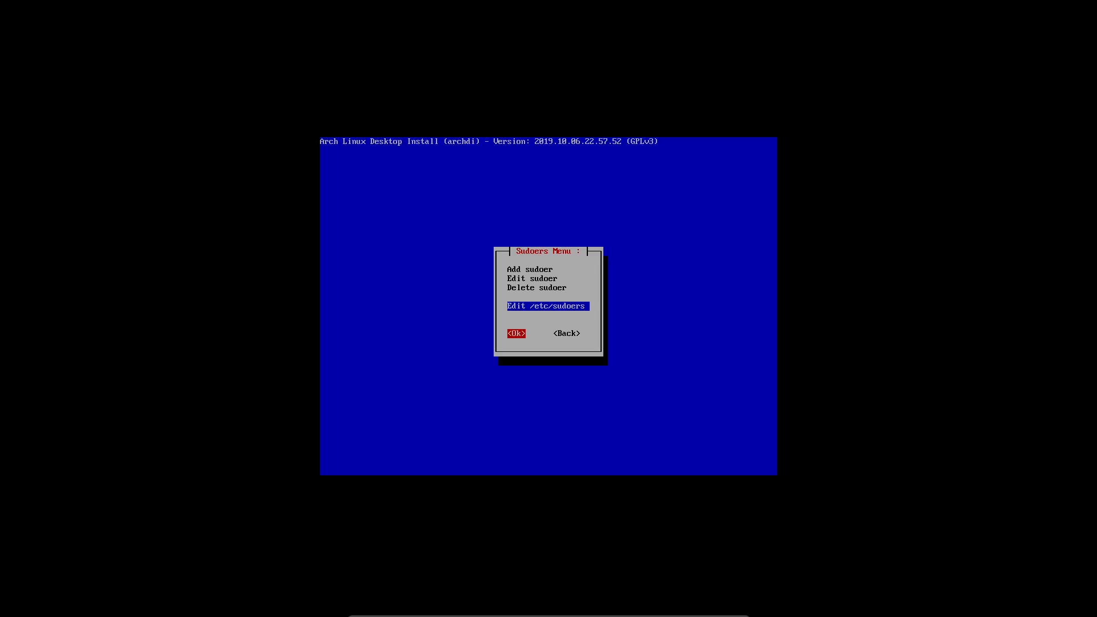
{"action": "key", "text": "Tab"}
{"action": "key", "text": "Return"}
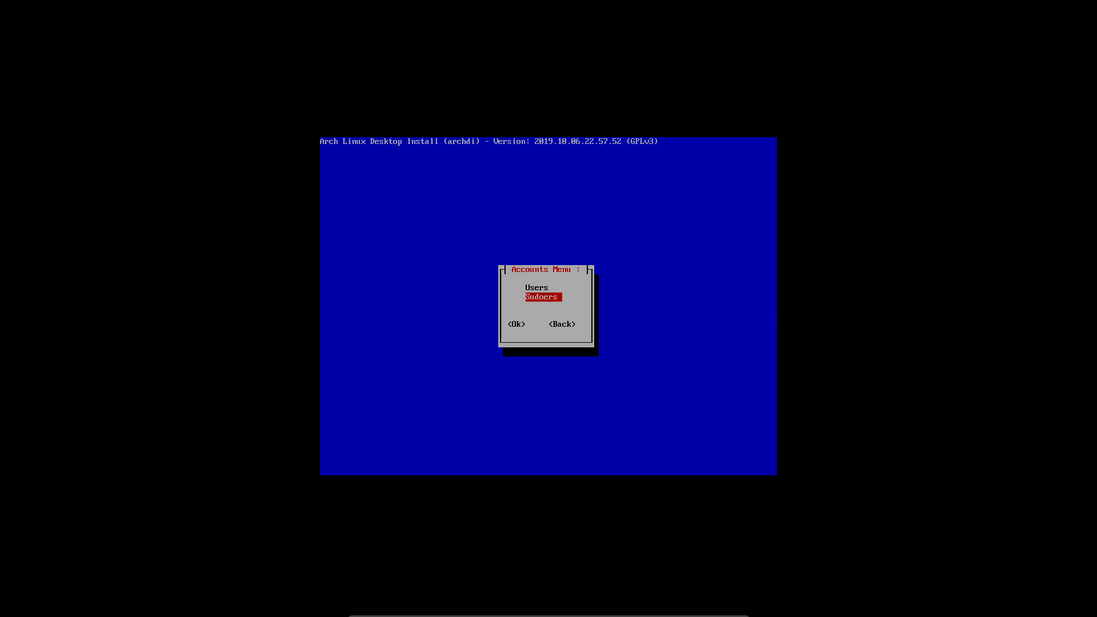
{"action": "key", "text": "Tab"}
{"action": "key", "text": "Tab"}
{"action": "key", "text": "Return"}
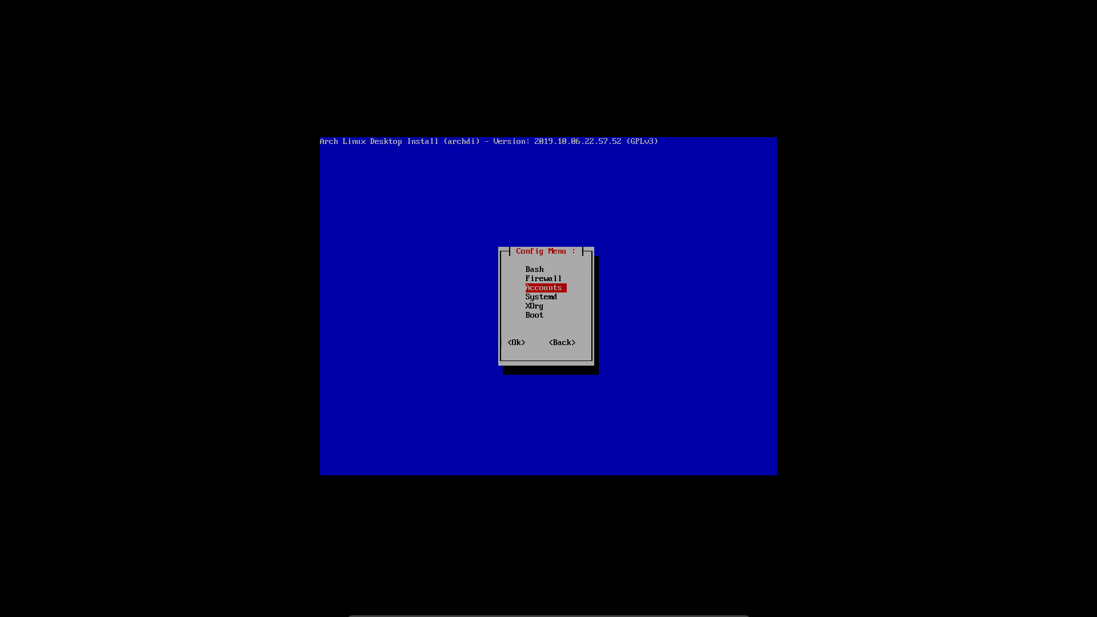
Step: Look through the systemd units that can be enabled, then leave the services list without selecting any
{"action": "key", "text": "Down"}
{"action": "key", "text": "Return"}
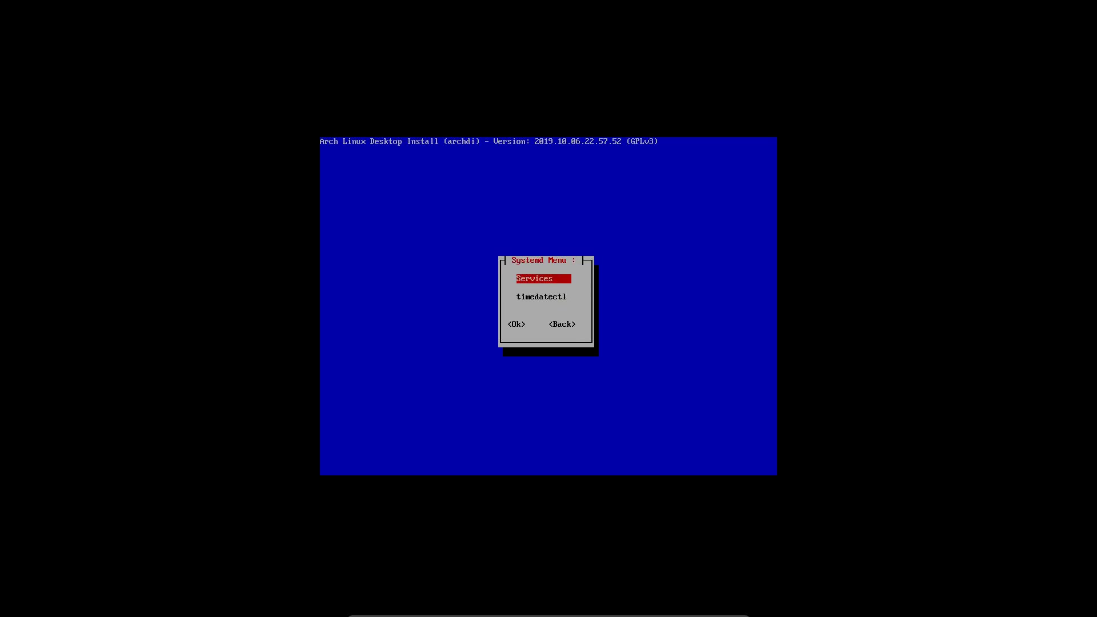
{"action": "key", "text": "Return"}
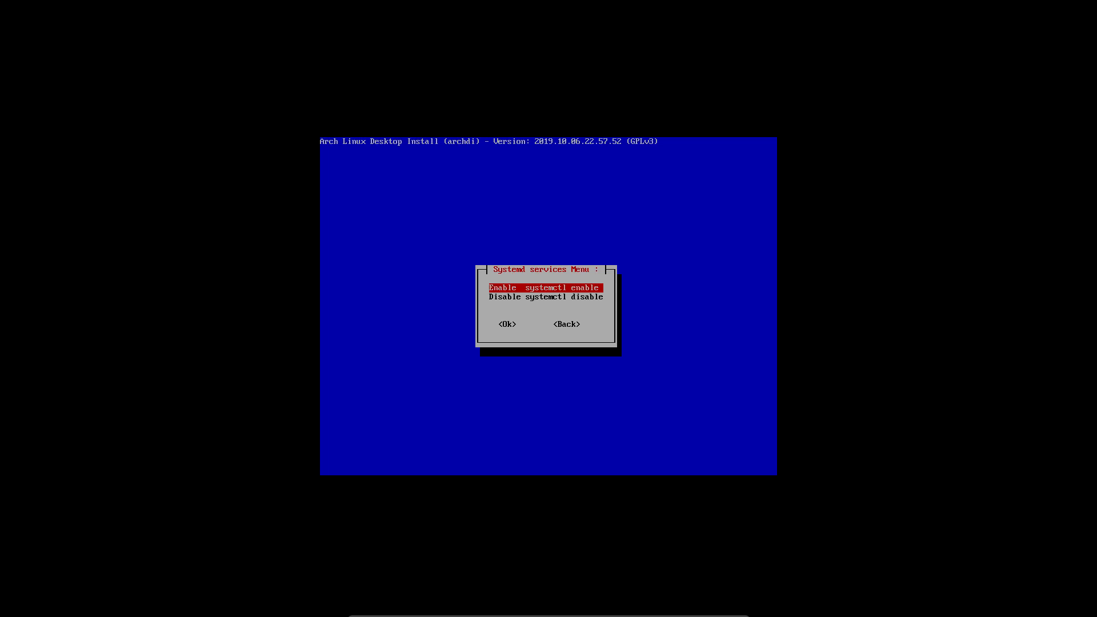
{"action": "key", "text": "Return"}
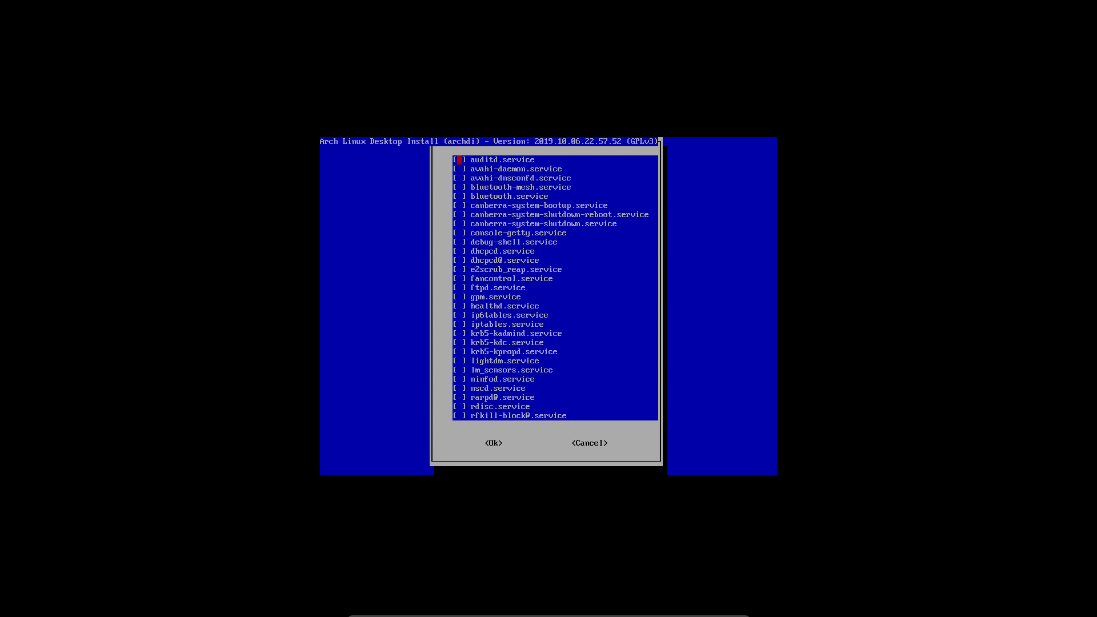
{"action": "key", "text": "Down"}
{"action": "key", "text": "Down"}
{"action": "key", "text": "Down"}
{"action": "key", "text": "Down"}
{"action": "key", "text": "Down"}
{"action": "key", "text": "Down"}
{"action": "key", "text": "Down"}
{"action": "key", "text": "Down"}
{"action": "key", "text": "Down"}
{"action": "key", "text": "Down"}
{"action": "key", "text": "Down"}
{"action": "key", "text": "Down"}
{"action": "key", "text": "Down"}
{"action": "key", "text": "Down"}
{"action": "key", "text": "Down"}
{"action": "key", "text": "Down"}
{"action": "key", "text": "Down"}
{"action": "key", "text": "Down"}
{"action": "key", "text": "Down"}
{"action": "key", "text": "Down"}
{"action": "key", "text": "Down"}
{"action": "key", "text": "Down"}
{"action": "key", "text": "Down"}
{"action": "key", "text": "Down"}
{"action": "key", "text": "Down"}
{"action": "key", "text": "Down"}
{"action": "key", "text": "Down"}
{"action": "key", "text": "Down"}
{"action": "key", "text": "Down"}
{"action": "key", "text": "Down"}
{"action": "key", "text": "Down"}
{"action": "key", "text": "Down"}
{"action": "key", "text": "Down"}
{"action": "key", "text": "Down"}
{"action": "key", "text": "Down"}
{"action": "key", "text": "Down"}
{"action": "key", "text": "Down"}
{"action": "key", "text": "Down"}
{"action": "key", "text": "Down"}
{"action": "key", "text": "Down"}
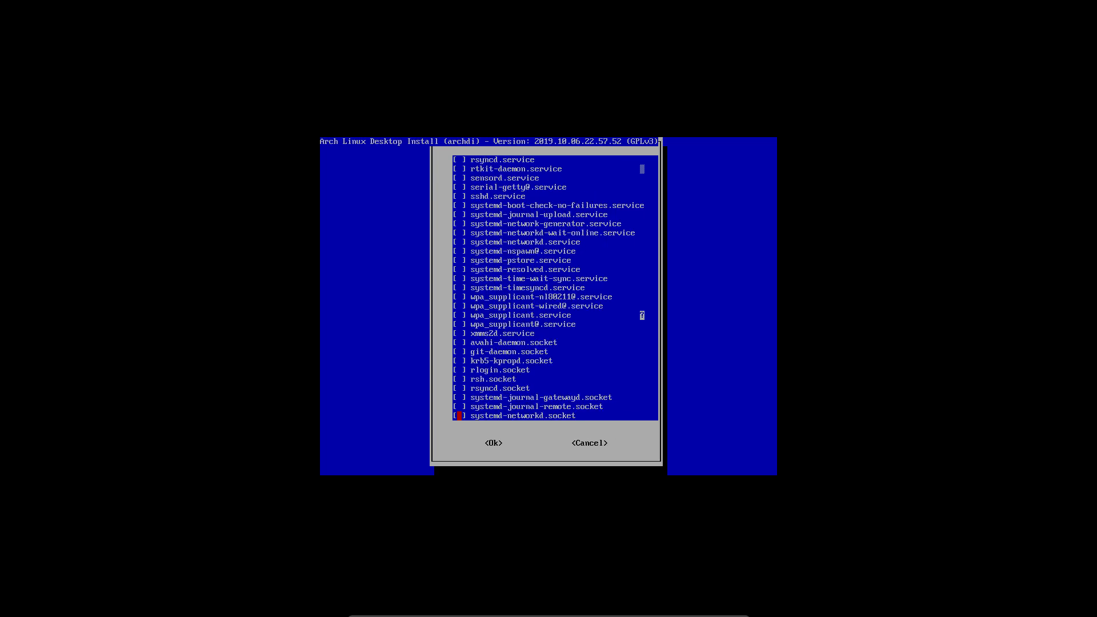
{"action": "key", "text": "Down"}
{"action": "key", "text": "Down"}
{"action": "key", "text": "Down"}
{"action": "key", "text": "Down"}
{"action": "key", "text": "Down"}
{"action": "key", "text": "Down"}
{"action": "key", "text": "Down"}
{"action": "key", "text": "Down"}
{"action": "key", "text": "Down"}
{"action": "key", "text": "Down"}
{"action": "key", "text": "Down"}
{"action": "key", "text": "Down"}
{"action": "key", "text": "Down"}
{"action": "key", "text": "Down"}
{"action": "key", "text": "Down"}
{"action": "key", "text": "Down"}
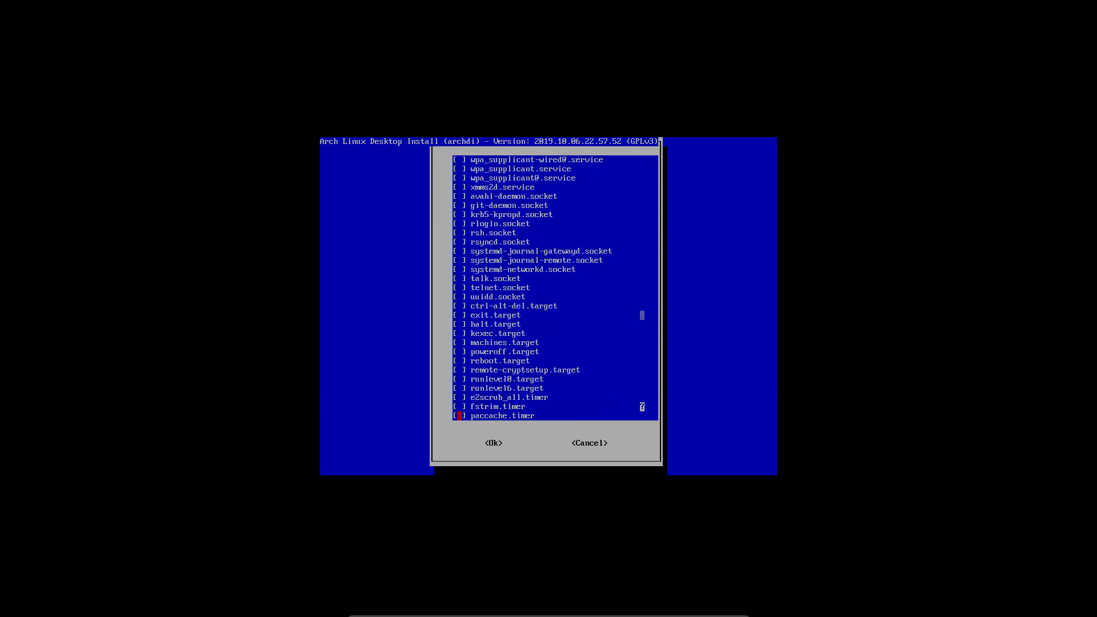
{"action": "key", "text": "Up"}
{"action": "key", "text": "Up"}
{"action": "key", "text": "Up"}
{"action": "key", "text": "Up"}
{"action": "key", "text": "Up"}
{"action": "key", "text": "Up"}
{"action": "key", "text": "Up"}
{"action": "key", "text": "Up"}
{"action": "key", "text": "Up"}
{"action": "key", "text": "Up"}
{"action": "key", "text": "Up"}
{"action": "key", "text": "Up"}
{"action": "key", "text": "Up"}
{"action": "key", "text": "Up"}
{"action": "key", "text": "Up"}
{"action": "key", "text": "Up"}
{"action": "key", "text": "Up"}
{"action": "key", "text": "Up"}
{"action": "key", "text": "Up"}
{"action": "key", "text": "Up"}
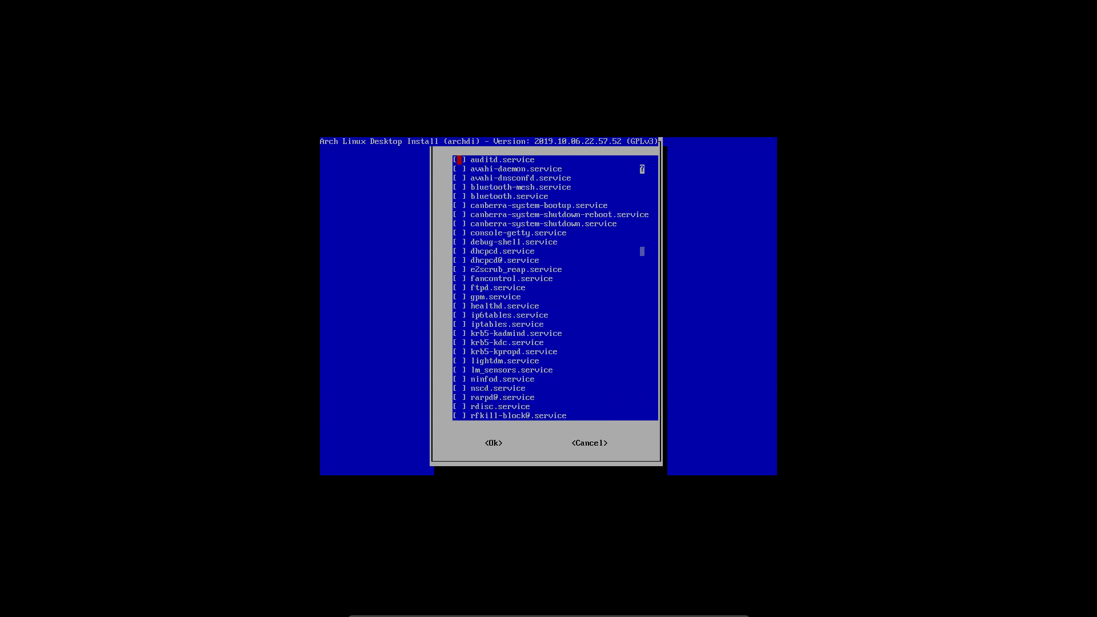
{"action": "key", "text": "Tab"}
{"action": "key", "text": "Tab"}
{"action": "key", "text": "Return"}
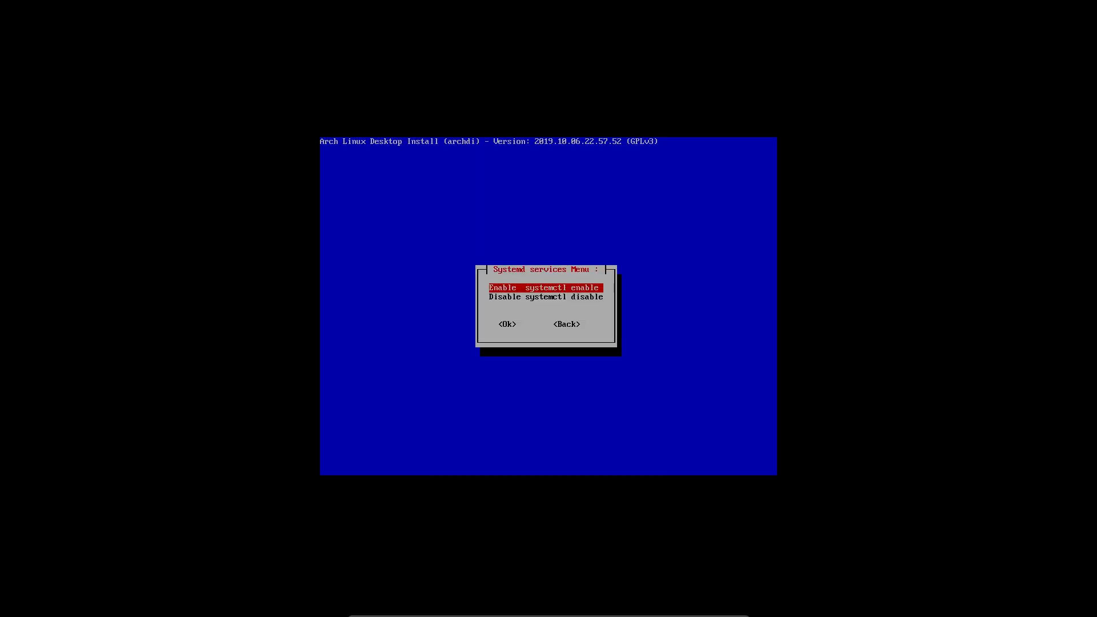
{"action": "key", "text": "Tab"}
{"action": "key", "text": "Tab"}
{"action": "key", "text": "Return"}
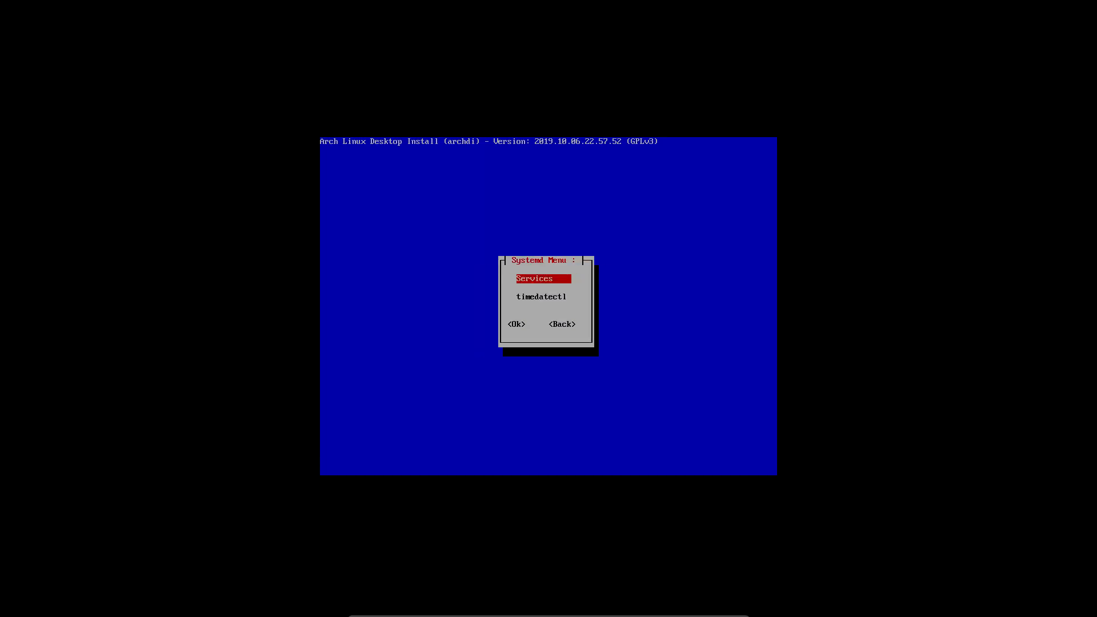
Step: Enable network time synchronization through timedatectl with set-ntp true
{"action": "key", "text": "Down"}
{"action": "key", "text": "Up"}
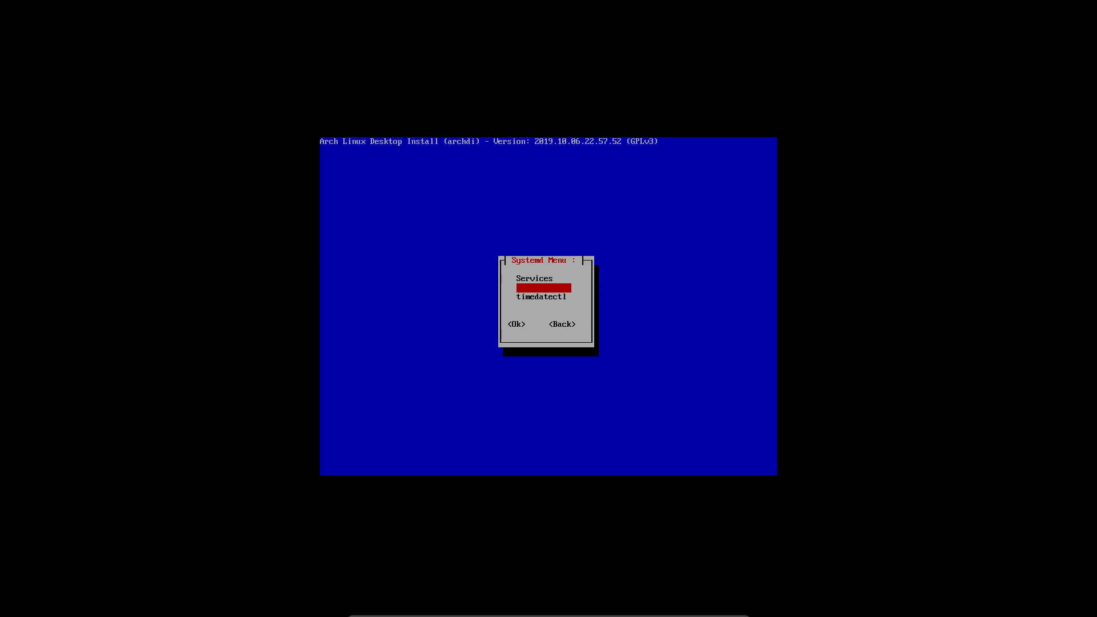
{"action": "key", "text": "Down"}
{"action": "key", "text": "Return"}
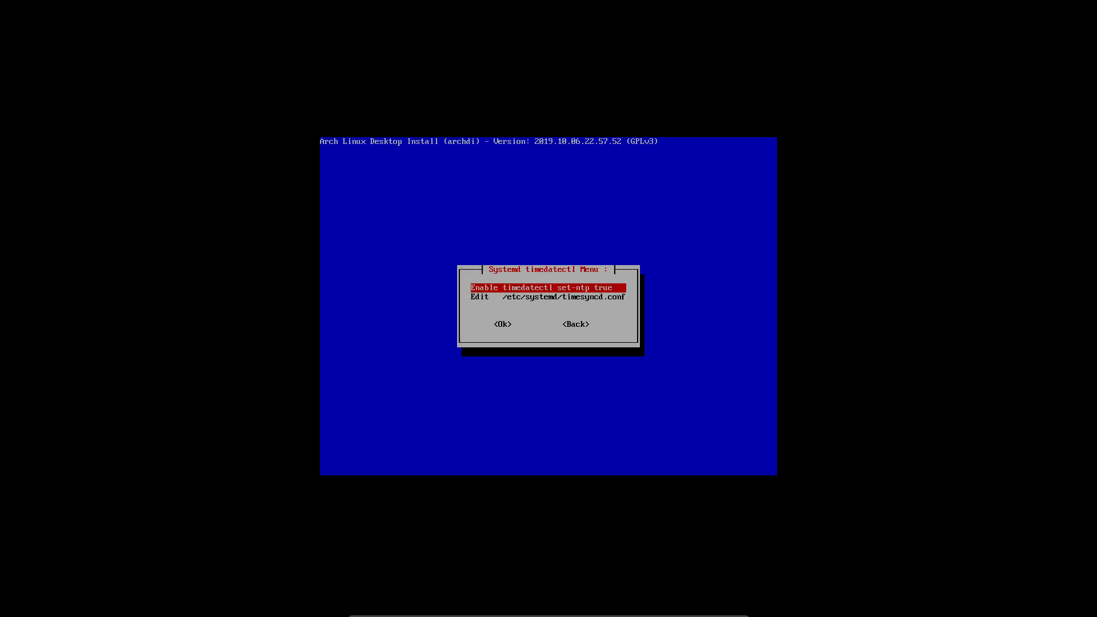
{"action": "key", "text": "Return"}
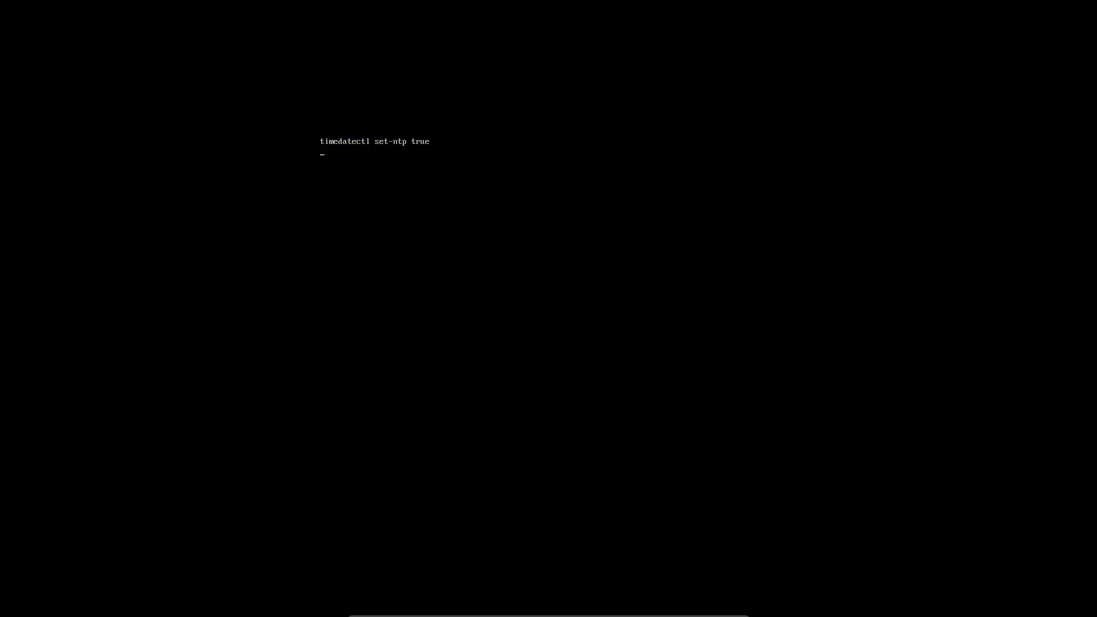
{"action": "key", "text": "Return"}
Step: View /etc/systemd/timesyncd.conf, close it without changes and return to the Config Menu
{"action": "key", "text": "Down"}
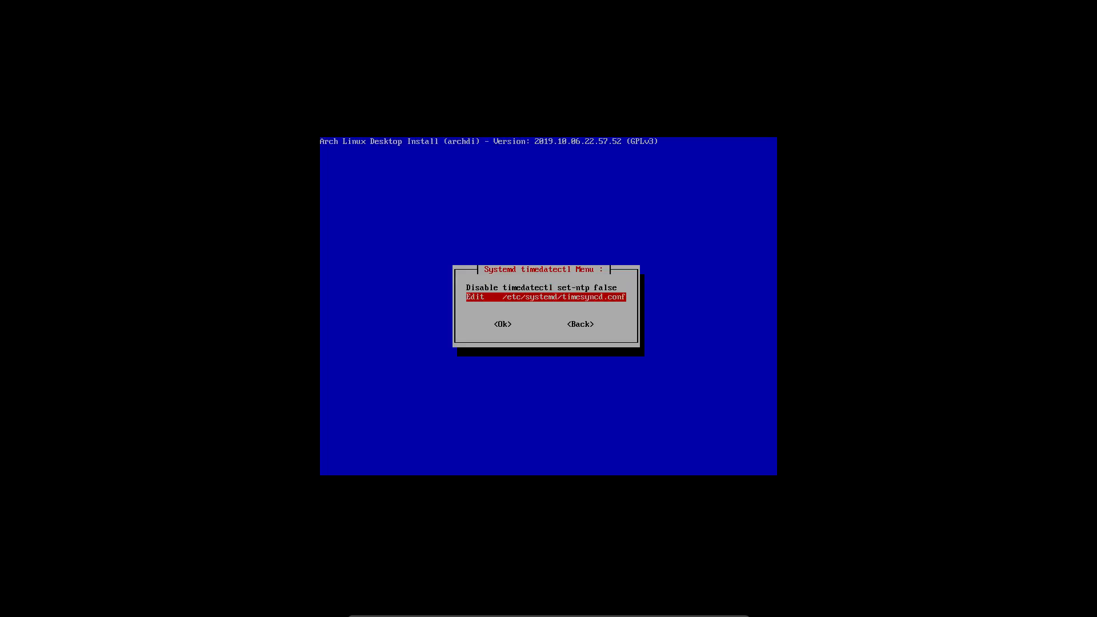
{"action": "key", "text": "Return"}
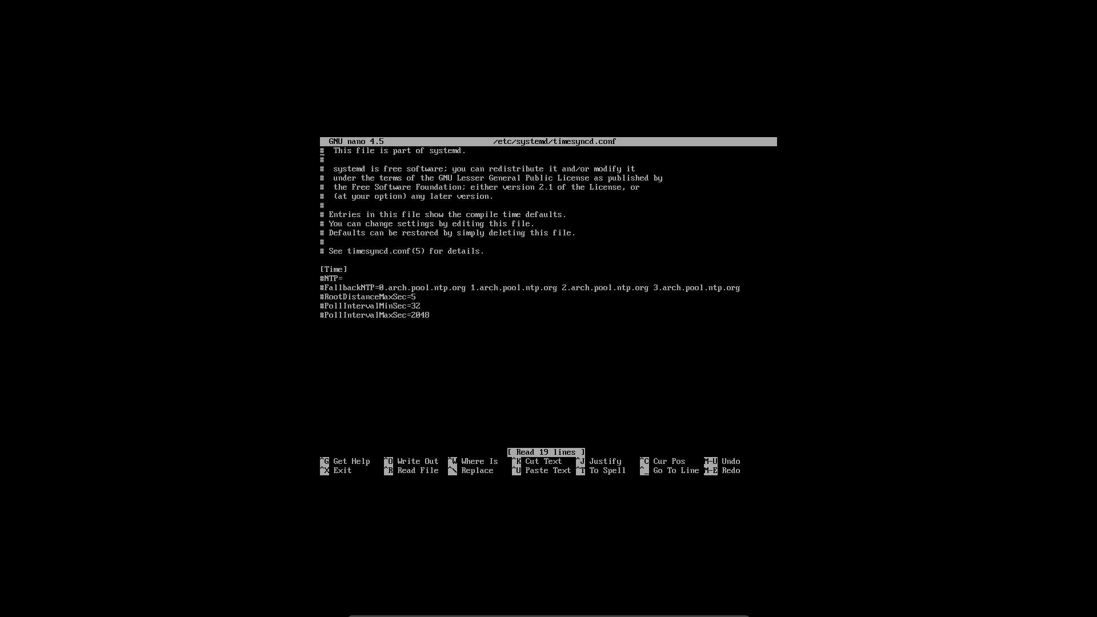
{"action": "key", "text": "ctrl+x"}
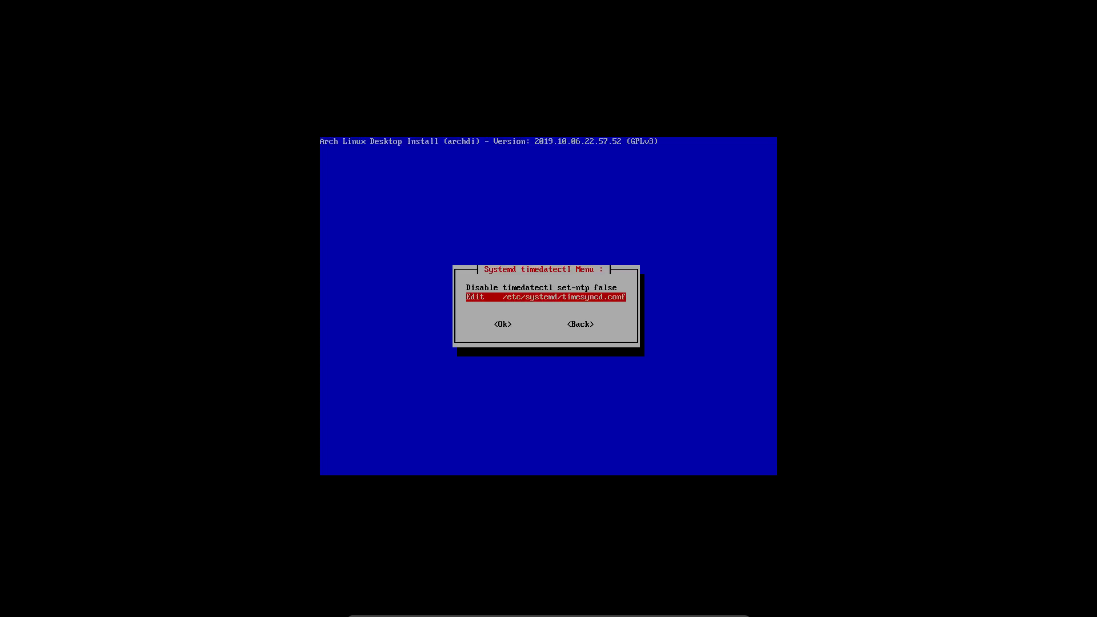
{"action": "key", "text": "Tab"}
{"action": "key", "text": "Tab"}
{"action": "key", "text": "Return"}
{"action": "key", "text": "Tab"}
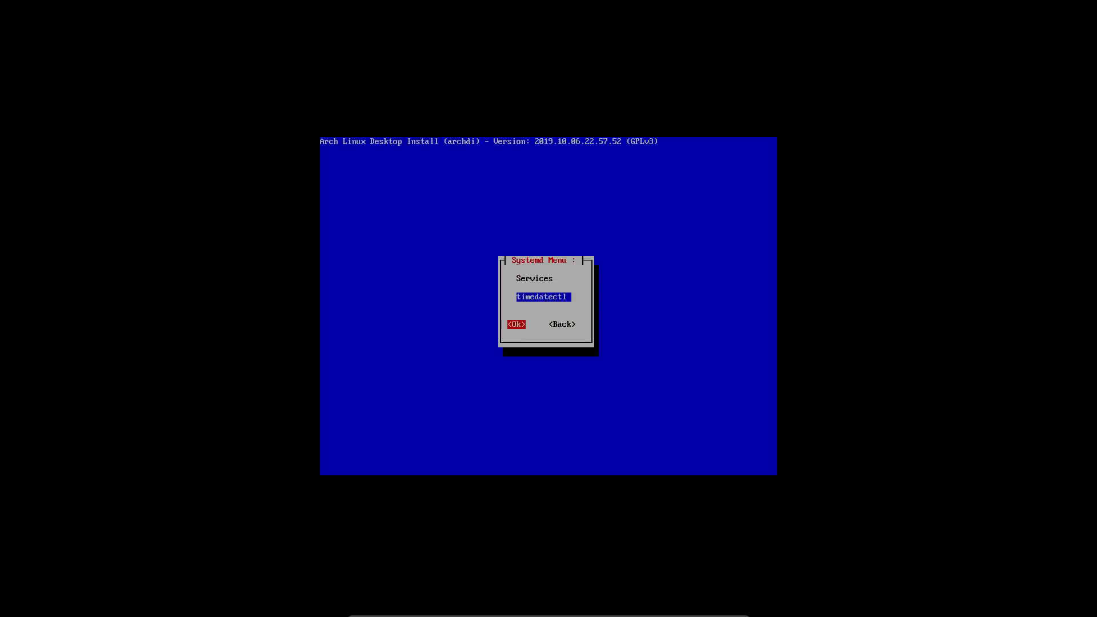
{"action": "key", "text": "Tab"}
{"action": "key", "text": "Return"}
Step: Start generating the XOrg keyboard file /etc/X11/xorg.conf.d/00-keyboard.conf and choose the keyboard layout
{"action": "key", "text": "Down"}
{"action": "key", "text": "Return"}
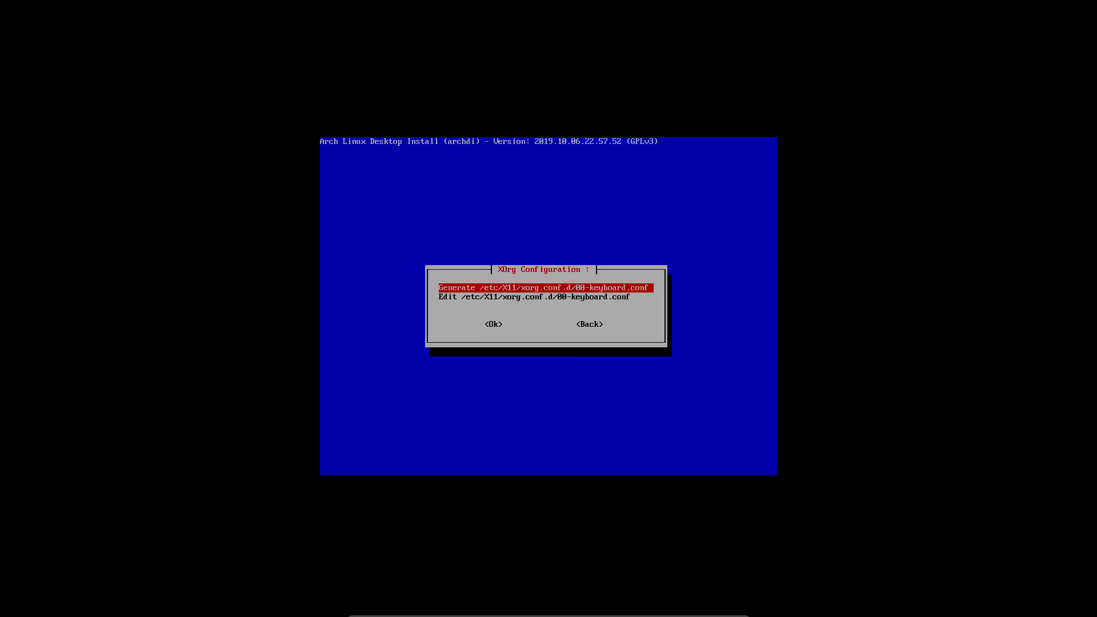
{"action": "key", "text": "Return"}
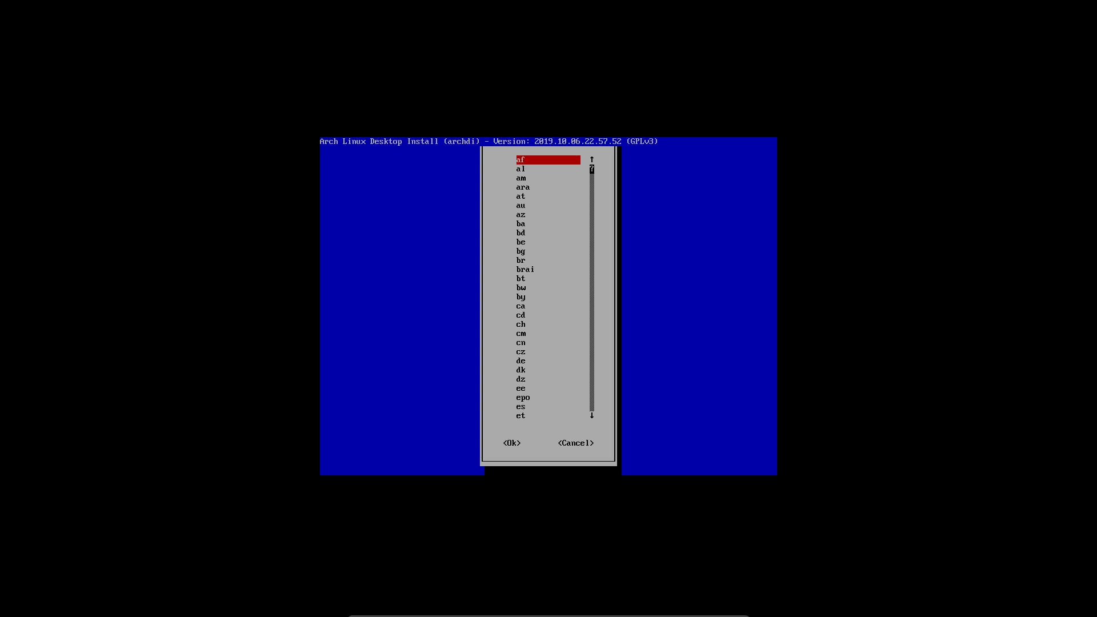
{"action": "key", "text": "Page_Down"}
{"action": "key", "text": "Page_Down"}
{"action": "key", "text": "Page_Down"}
{"action": "key", "text": "Page_Down"}
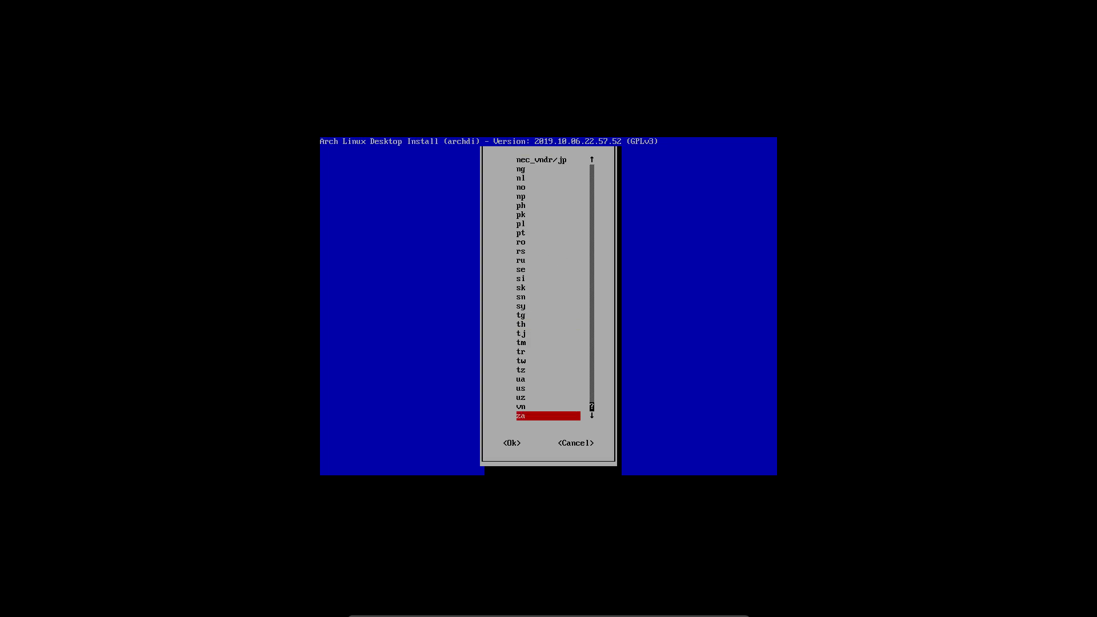
{"action": "key", "text": "Page_Up"}
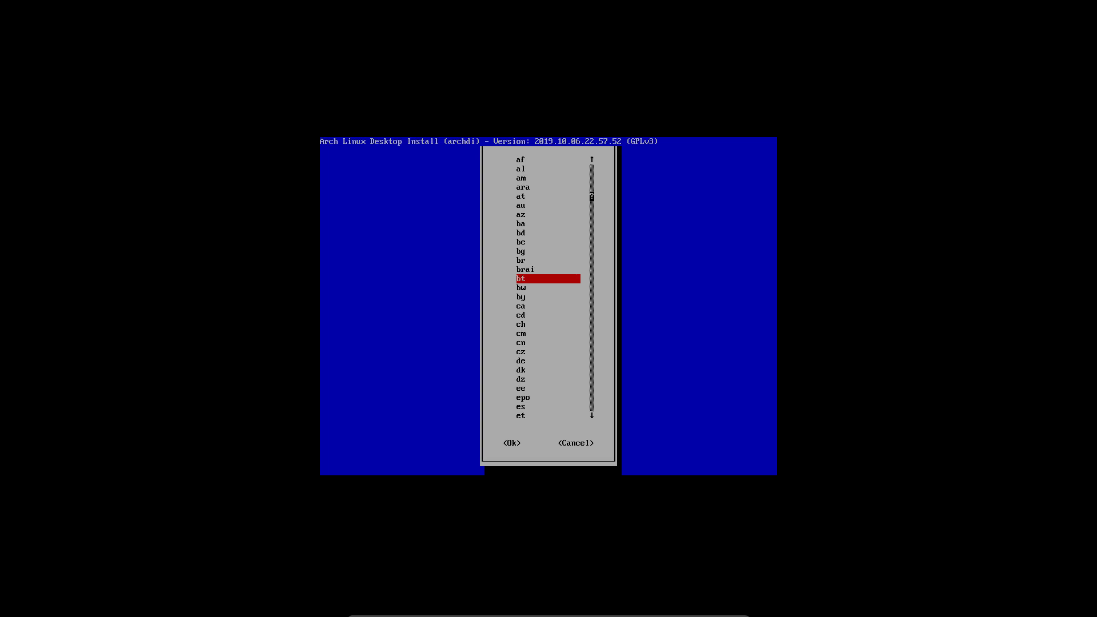
{"action": "key", "text": "Home"}
{"action": "key", "text": "Down"}
{"action": "key", "text": "Down"}
{"action": "key", "text": "Down"}
{"action": "key", "text": "Down"}
{"action": "key", "text": "Down"}
{"action": "key", "text": "Down"}
{"action": "key", "text": "Down"}
{"action": "key", "text": "Down"}
{"action": "key", "text": "Down"}
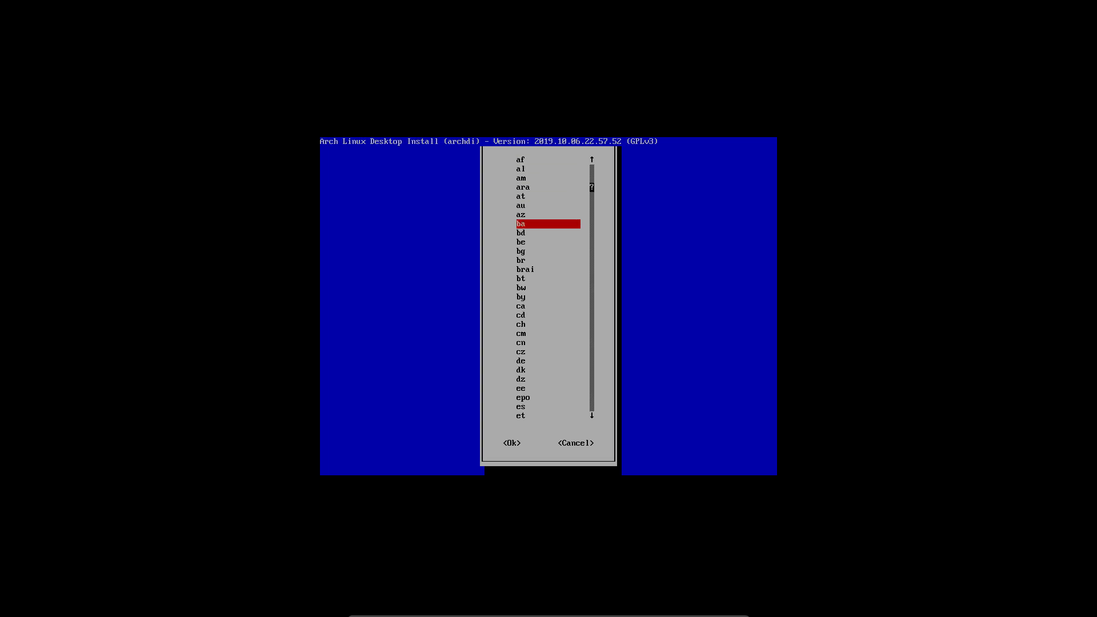
{"action": "key", "text": "Return"}
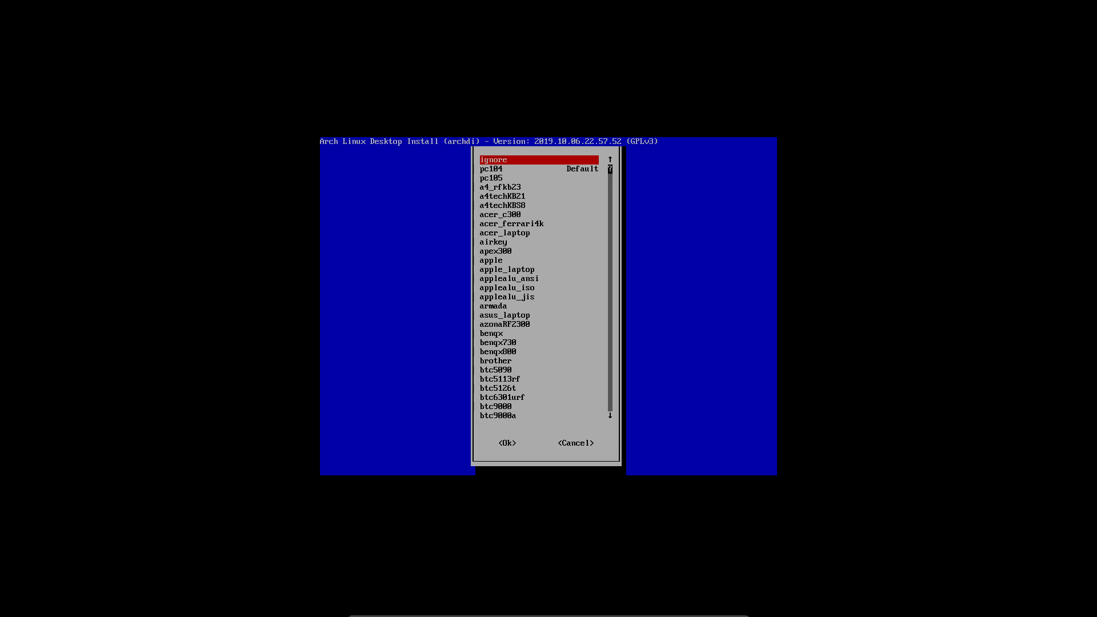
Step: Look through the list of available keyboard models for the XOrg keyboard file
{"action": "key", "text": "Page_Down"}
{"action": "key", "text": "Page_Down"}
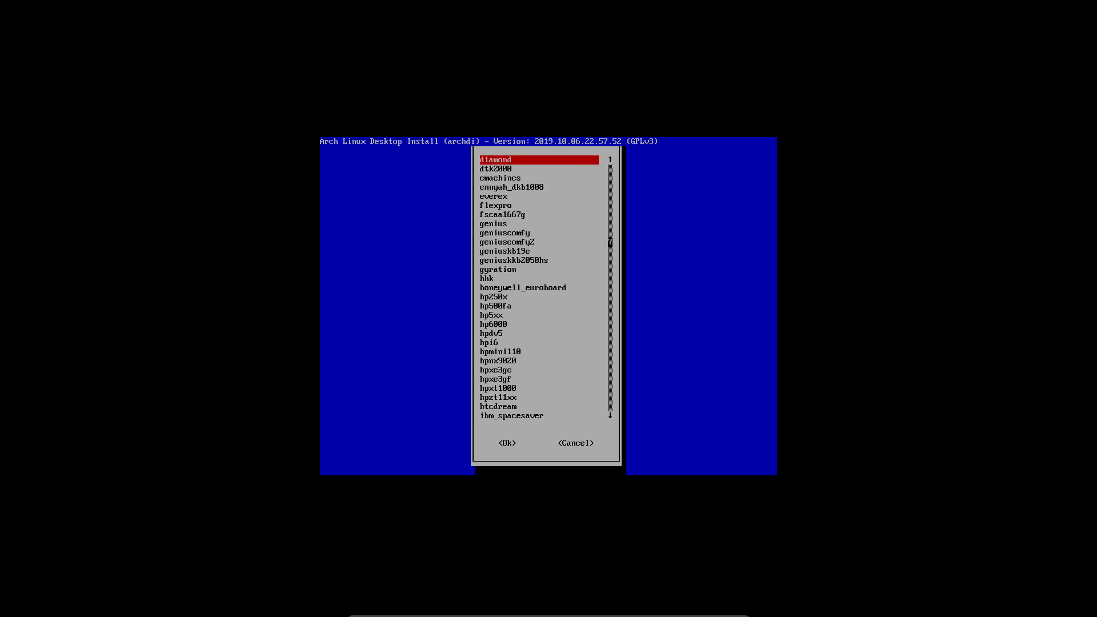
{"action": "key", "text": "Page_Down"}
{"action": "key", "text": "Page_Down"}
{"action": "key", "text": "Page_Down"}
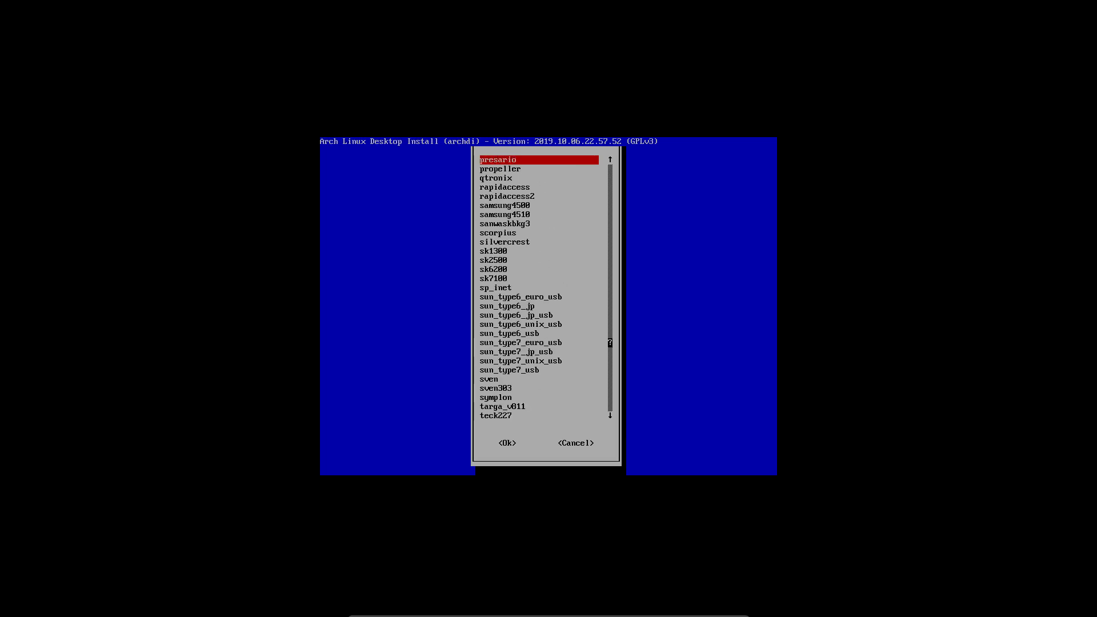
{"action": "key", "text": "Page_Down"}
{"action": "key", "text": "Page_Down"}
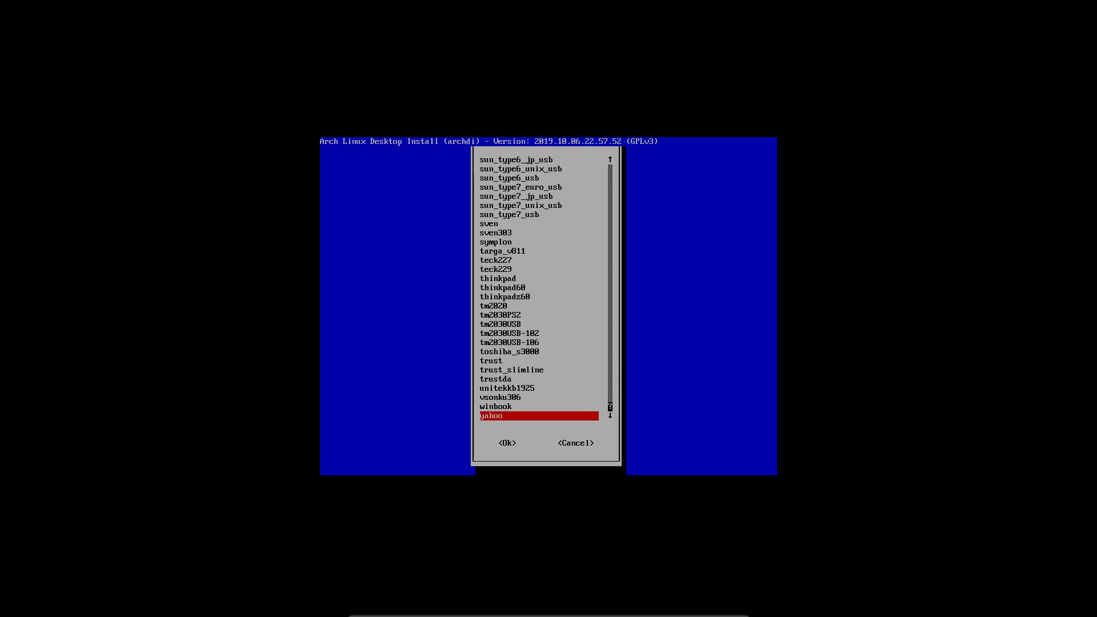
{"action": "key", "text": "Page_Up"}
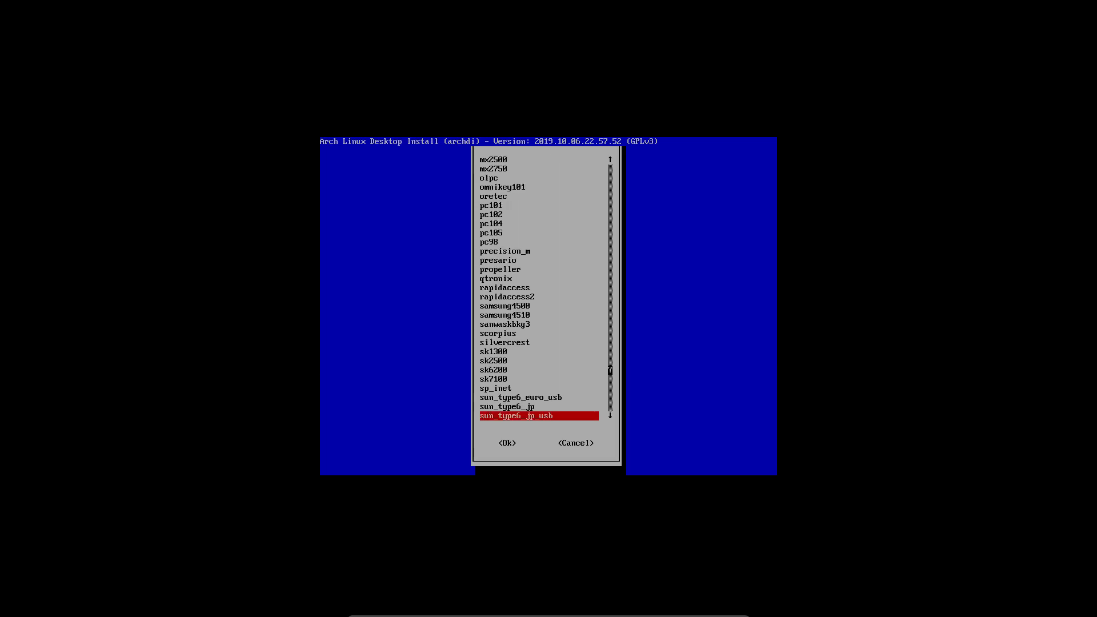
{"action": "key", "text": "Page_Up"}
{"action": "key", "text": "Page_Up"}
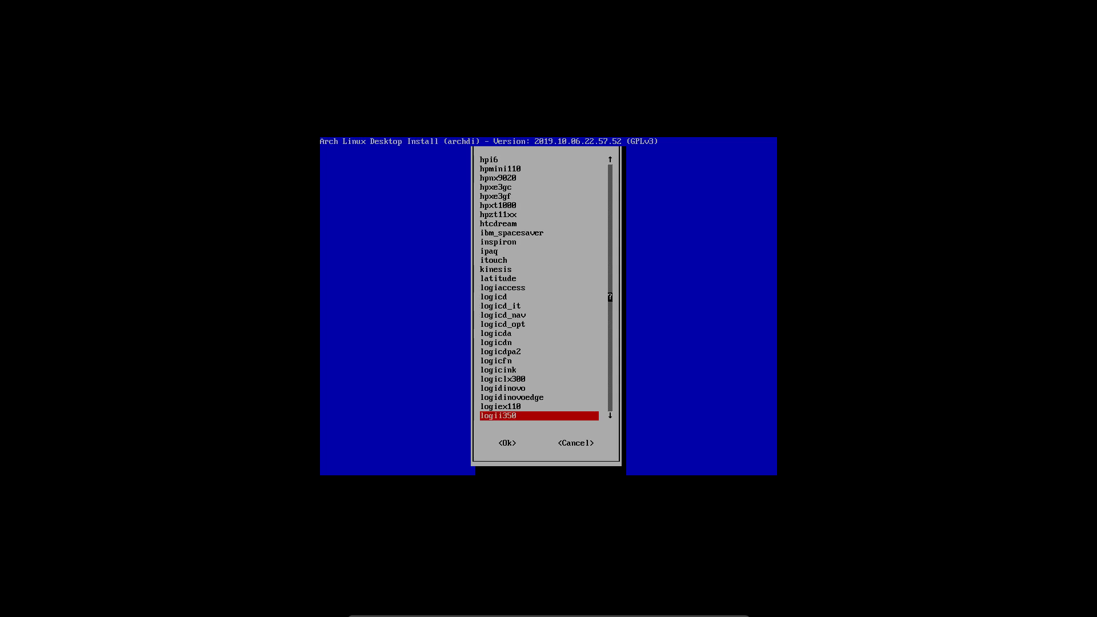
{"action": "key", "text": "Page_Down"}
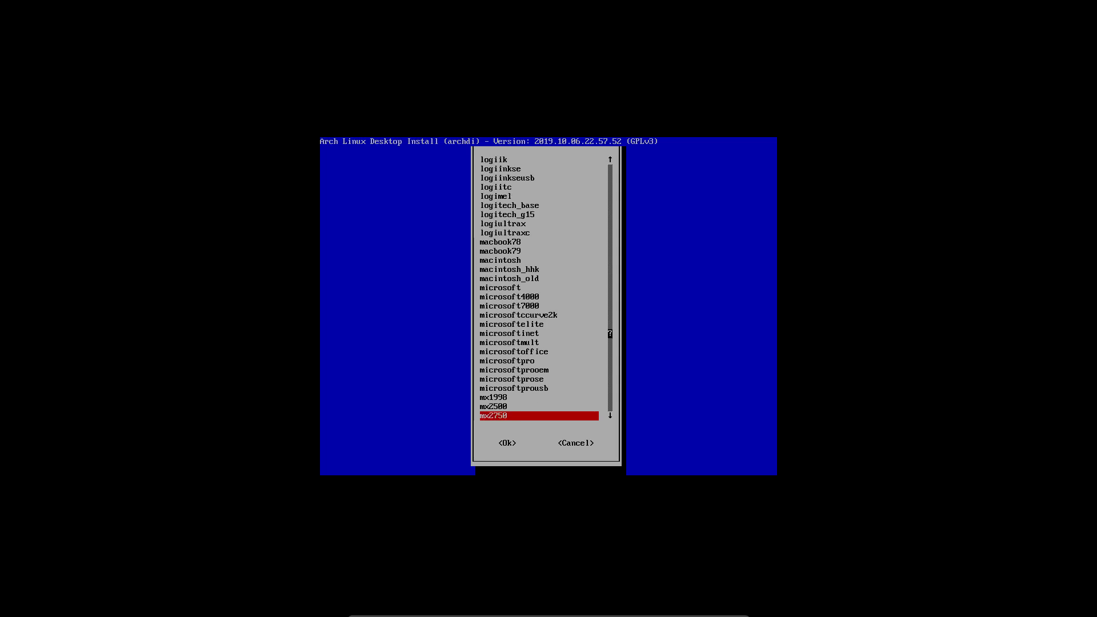
{"action": "key", "text": "Page_Down"}
{"action": "key", "text": "Up"}
{"action": "key", "text": "Up"}
{"action": "key", "text": "Up"}
{"action": "key", "text": "Up"}
{"action": "key", "text": "Up"}
{"action": "key", "text": "Up"}
{"action": "key", "text": "Up"}
{"action": "key", "text": "Up"}
{"action": "key", "text": "Up"}
{"action": "key", "text": "Up"}
{"action": "key", "text": "Up"}
{"action": "key", "text": "Up"}
{"action": "key", "text": "Up"}
{"action": "key", "text": "Up"}
{"action": "key", "text": "Up"}
{"action": "key", "text": "Up"}
{"action": "key", "text": "Up"}
{"action": "key", "text": "Up"}
{"action": "key", "text": "Up"}
{"action": "key", "text": "Up"}
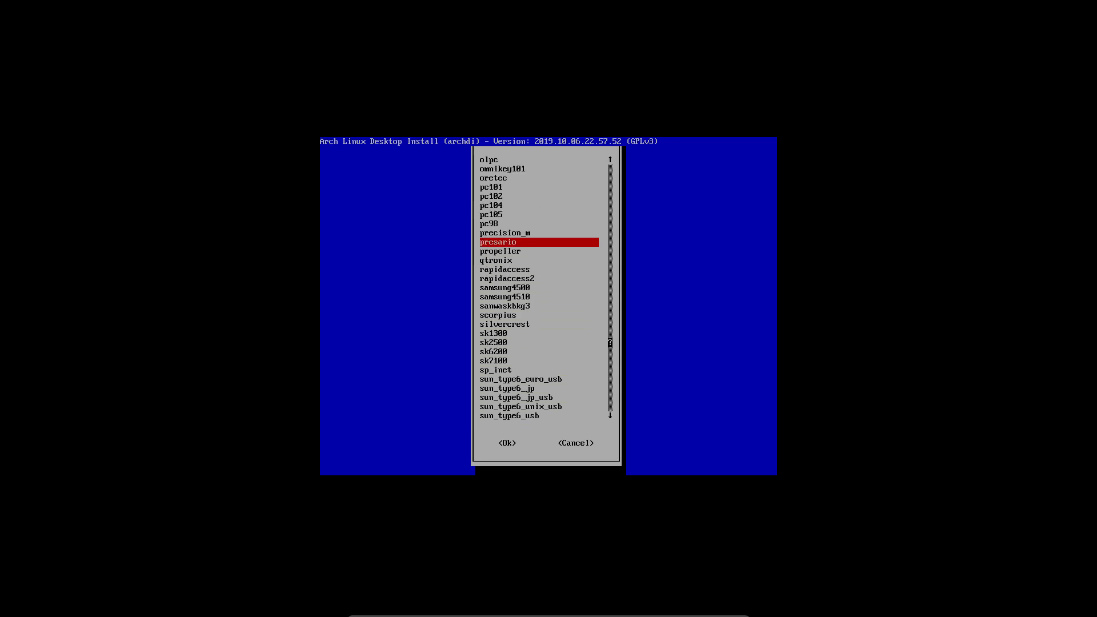
{"action": "key", "text": "Up"}
{"action": "key", "text": "Up"}
{"action": "key", "text": "Up"}
{"action": "key", "text": "Up"}
{"action": "key", "text": "Up"}
{"action": "key", "text": "Up"}
{"action": "key", "text": "Up"}
{"action": "key", "text": "Up"}
{"action": "key", "text": "Up"}
{"action": "key", "text": "Up"}
{"action": "key", "text": "Up"}
{"action": "key", "text": "Up"}
{"action": "key", "text": "Up"}
{"action": "key", "text": "Up"}
{"action": "key", "text": "Up"}
{"action": "key", "text": "Up"}
{"action": "key", "text": "Up"}
{"action": "key", "text": "Up"}
{"action": "key", "text": "Up"}
{"action": "key", "text": "Up"}
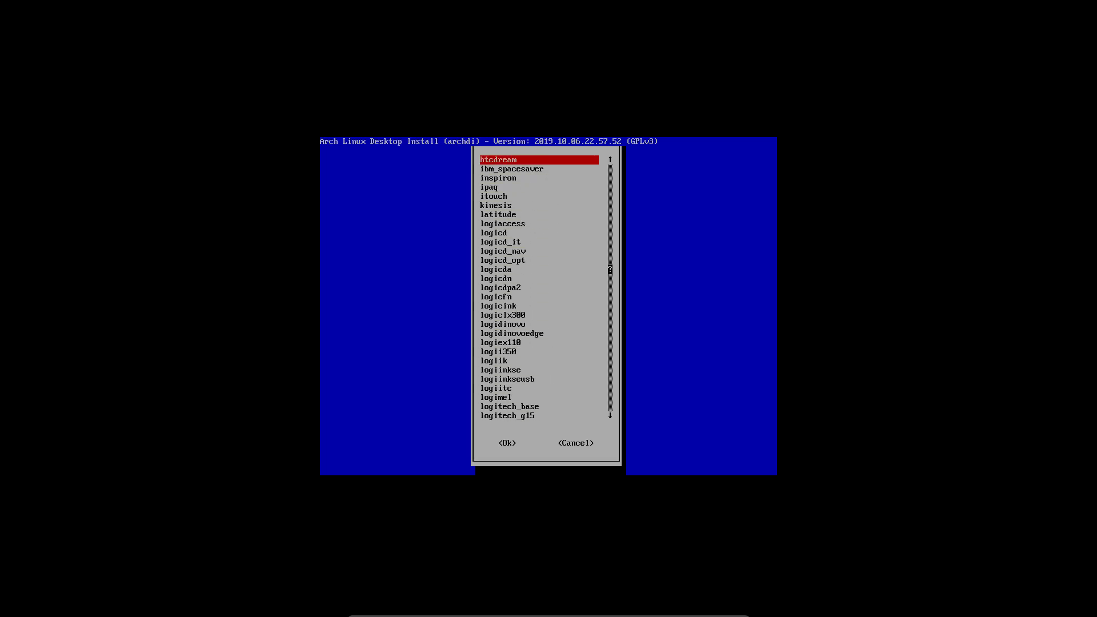
{"action": "key", "text": "Up"}
{"action": "key", "text": "Up"}
{"action": "key", "text": "Up"}
{"action": "key", "text": "Up"}
{"action": "key", "text": "Up"}
{"action": "key", "text": "Up"}
{"action": "key", "text": "Up"}
{"action": "key", "text": "Up"}
{"action": "key", "text": "Up"}
{"action": "key", "text": "Up"}
{"action": "key", "text": "Up"}
{"action": "key", "text": "Up"}
{"action": "key", "text": "Up"}
{"action": "key", "text": "Up"}
{"action": "key", "text": "Up"}
{"action": "key", "text": "Up"}
{"action": "key", "text": "Up"}
{"action": "key", "text": "Up"}
{"action": "key", "text": "Up"}
{"action": "key", "text": "Up"}
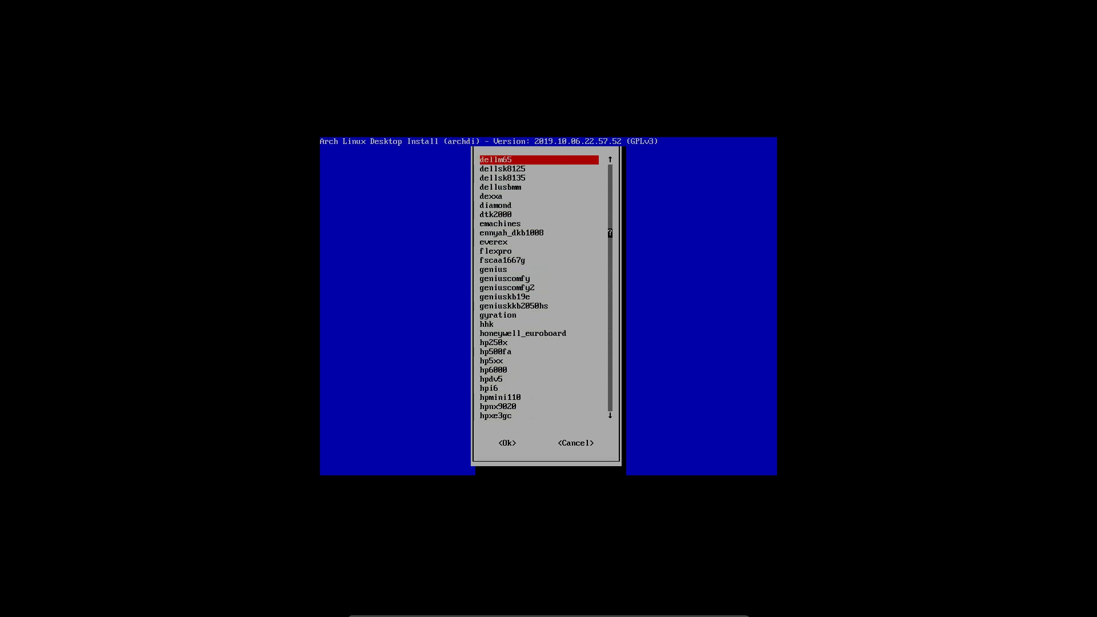
{"action": "key", "text": "Up"}
{"action": "key", "text": "Up"}
{"action": "key", "text": "Up"}
{"action": "key", "text": "Up"}
{"action": "key", "text": "Up"}
{"action": "key", "text": "Up"}
{"action": "key", "text": "Up"}
{"action": "key", "text": "Up"}
{"action": "key", "text": "Up"}
{"action": "key", "text": "Up"}
{"action": "key", "text": "Up"}
{"action": "key", "text": "Up"}
{"action": "key", "text": "Up"}
{"action": "key", "text": "Up"}
{"action": "key", "text": "Up"}
{"action": "key", "text": "Up"}
{"action": "key", "text": "Up"}
{"action": "key", "text": "Up"}
{"action": "key", "text": "Up"}
{"action": "key", "text": "Up"}
{"action": "key", "text": "Down"}
{"action": "key", "text": "Down"}
{"action": "key", "text": "Down"}
{"action": "key", "text": "Down"}
{"action": "key", "text": "Down"}
{"action": "key", "text": "Down"}
{"action": "key", "text": "Down"}
{"action": "key", "text": "Down"}
{"action": "key", "text": "Down"}
{"action": "key", "text": "Down"}
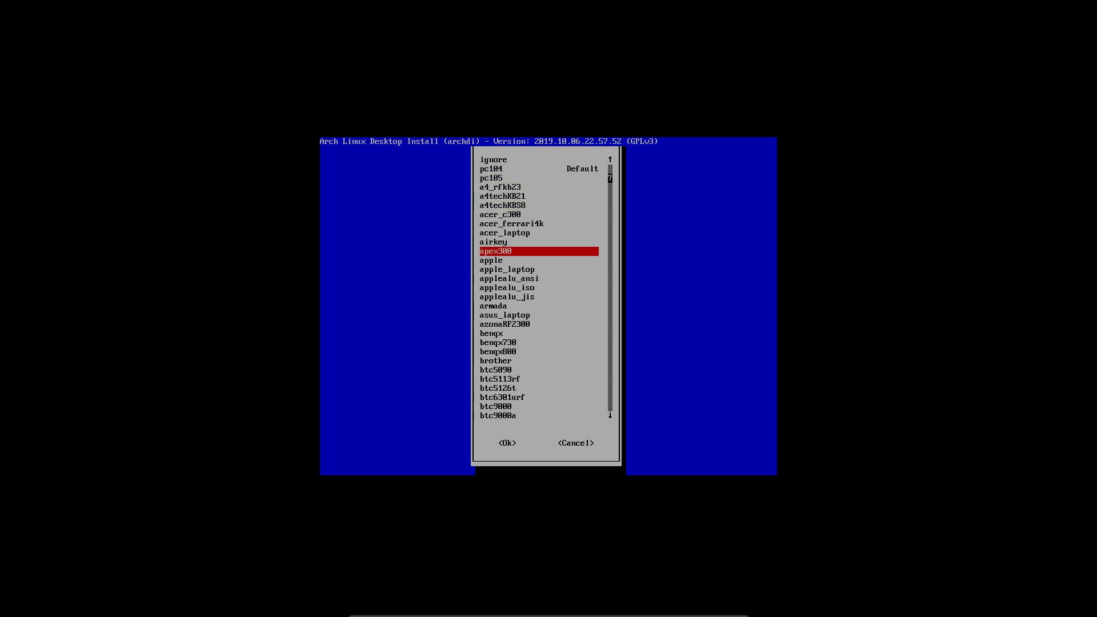
Step: Choose the default pc104 keyboard model, cancel the keyboard setup at the variant selection and return to the Config Menu
{"action": "key", "text": "Home"}
{"action": "key", "text": "Down"}
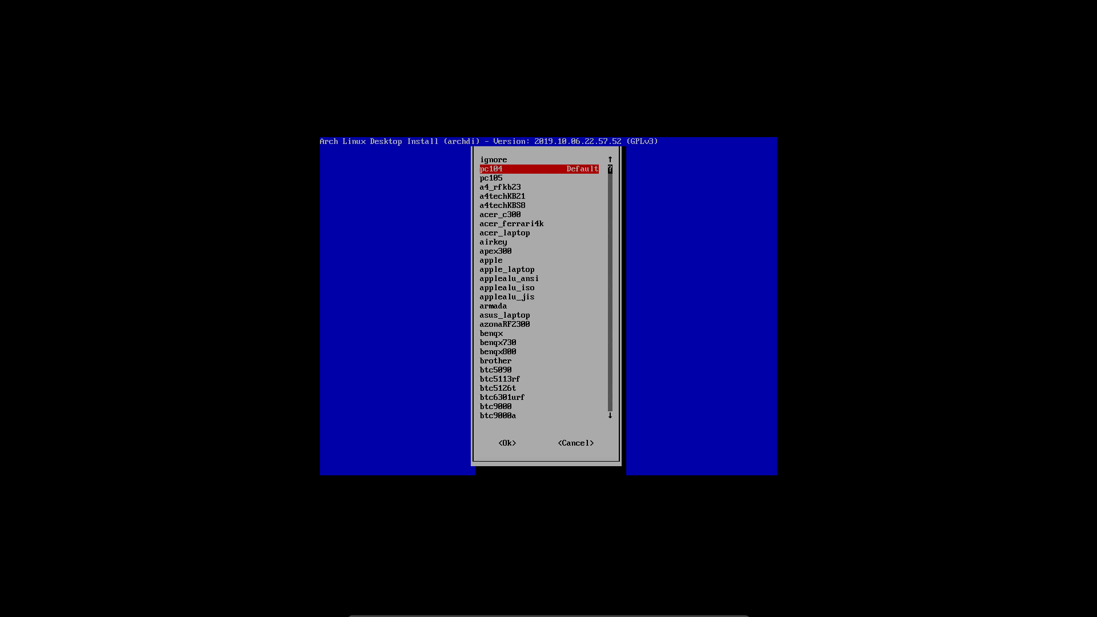
{"action": "key", "text": "Return"}
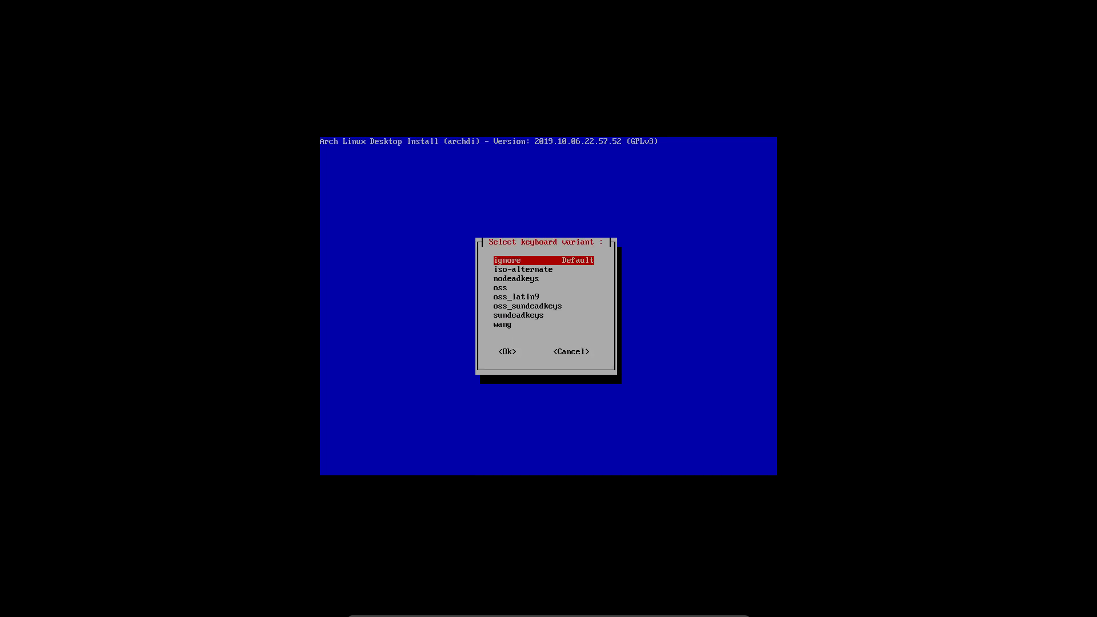
{"action": "key", "text": "Tab"}
{"action": "key", "text": "Tab"}
{"action": "key", "text": "Return"}
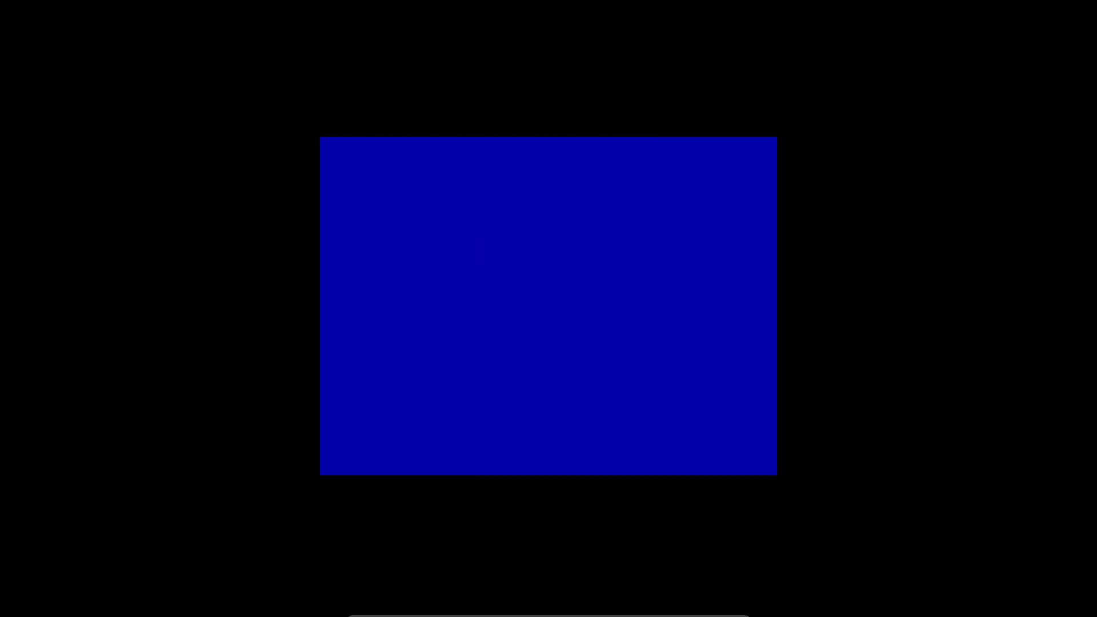
{"action": "key", "text": "Tab"}
{"action": "key", "text": "Tab"}
{"action": "key", "text": "Return"}
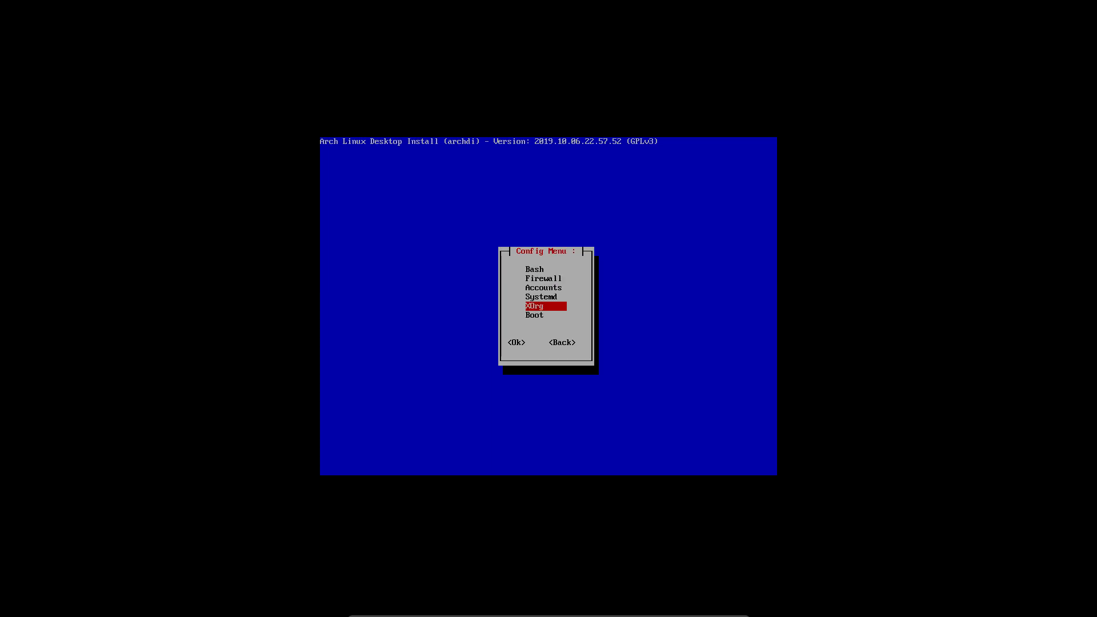
Step: Open the initcpio boot configuration file /etc/mkinitcpio.conf, review its HOOKS and COMPRESSION settings, and close it without changes
{"action": "key", "text": "Down"}
{"action": "key", "text": "Return"}
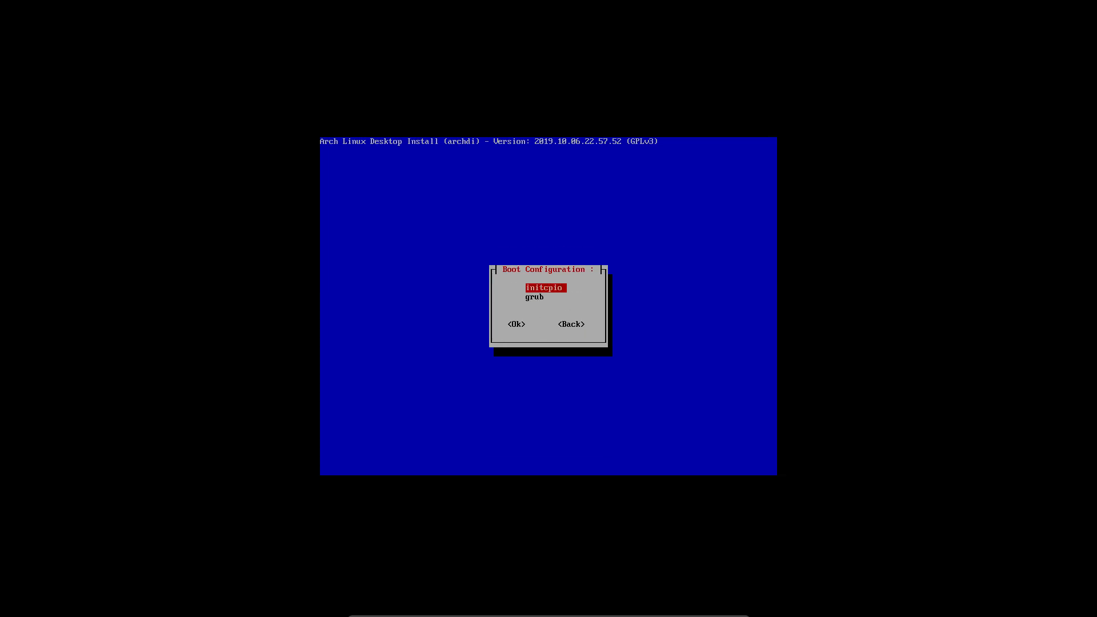
{"action": "key", "text": "Return"}
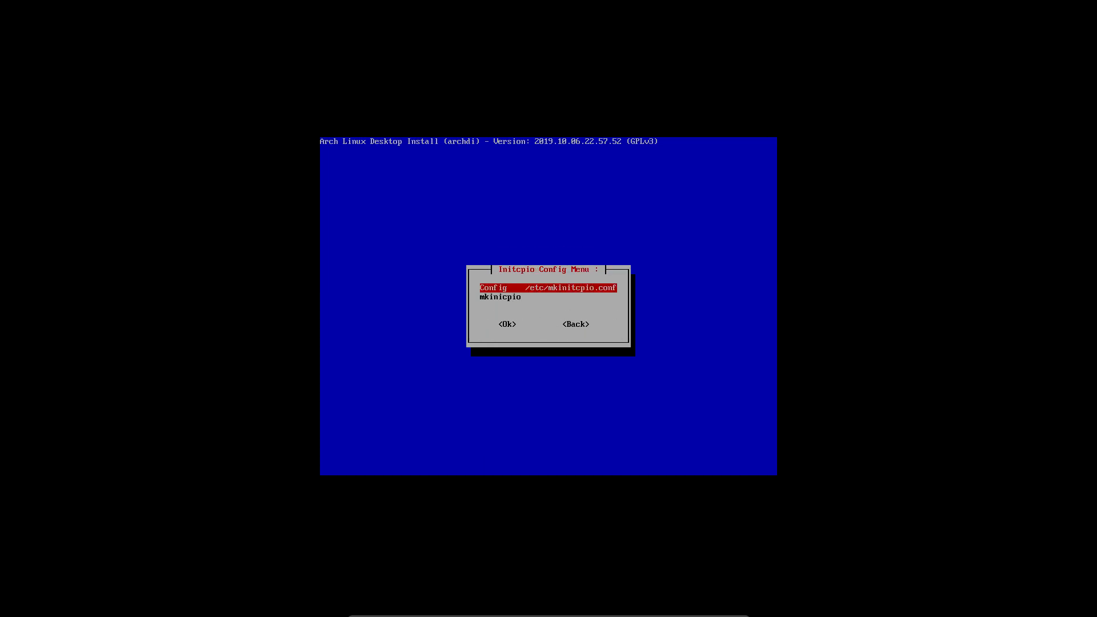
{"action": "key", "text": "Return"}
{"action": "key", "text": "Page_Down"}
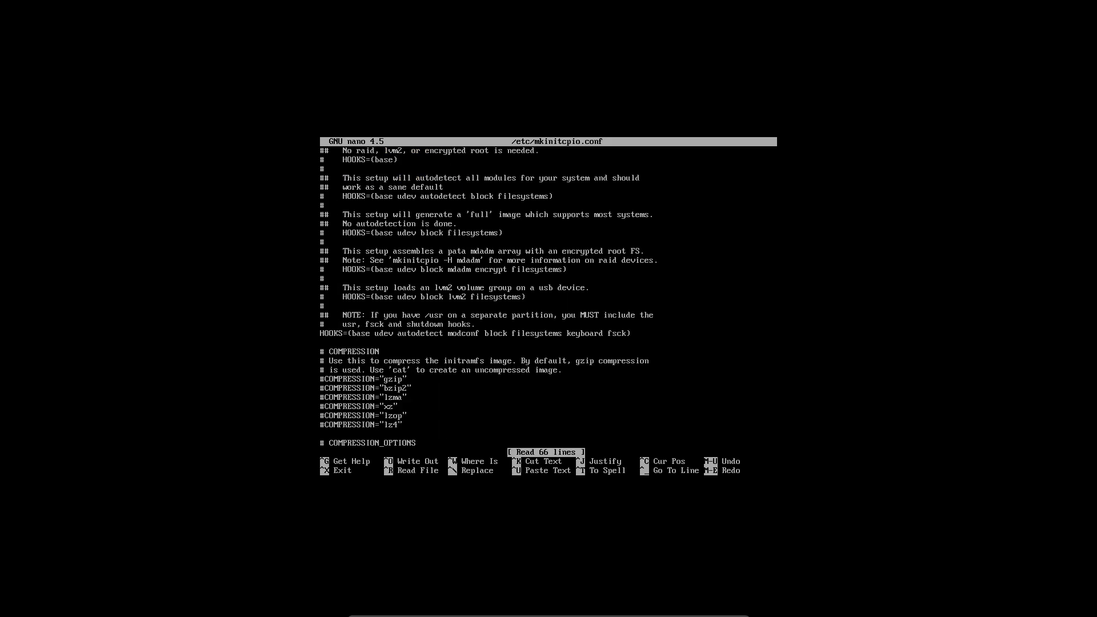
{"action": "key", "text": "Down"}
{"action": "key", "text": "Down"}
{"action": "key", "text": "Down"}
{"action": "key", "text": "Down"}
{"action": "key", "text": "Down"}
{"action": "key", "text": "Down"}
{"action": "key", "text": "Down"}
{"action": "key", "text": "Down"}
{"action": "key", "text": "Down"}
{"action": "key", "text": "Down"}
{"action": "key", "text": "Down"}
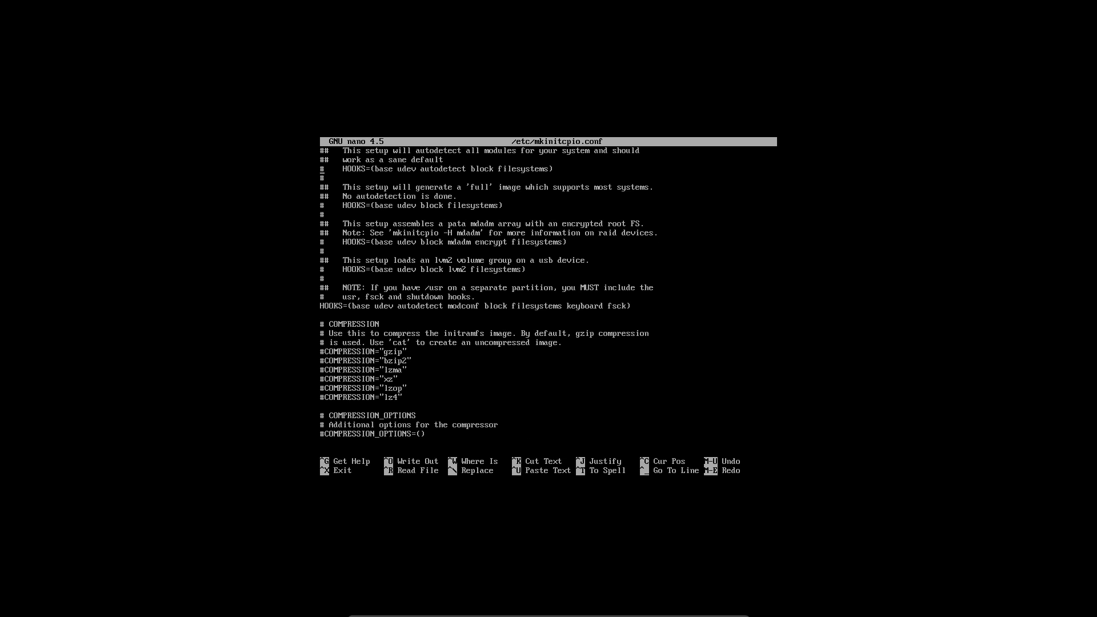
{"action": "key", "text": "Up"}
{"action": "key", "text": "Up"}
{"action": "key", "text": "Up"}
{"action": "key", "text": "Up"}
{"action": "key", "text": "Up"}
{"action": "key", "text": "Up"}
{"action": "key", "text": "Up"}
{"action": "key", "text": "Up"}
{"action": "key", "text": "Up"}
{"action": "key", "text": "Up"}
{"action": "key", "text": "Up"}
{"action": "key", "text": "Up"}
{"action": "key", "text": "Up"}
{"action": "key", "text": "Up"}
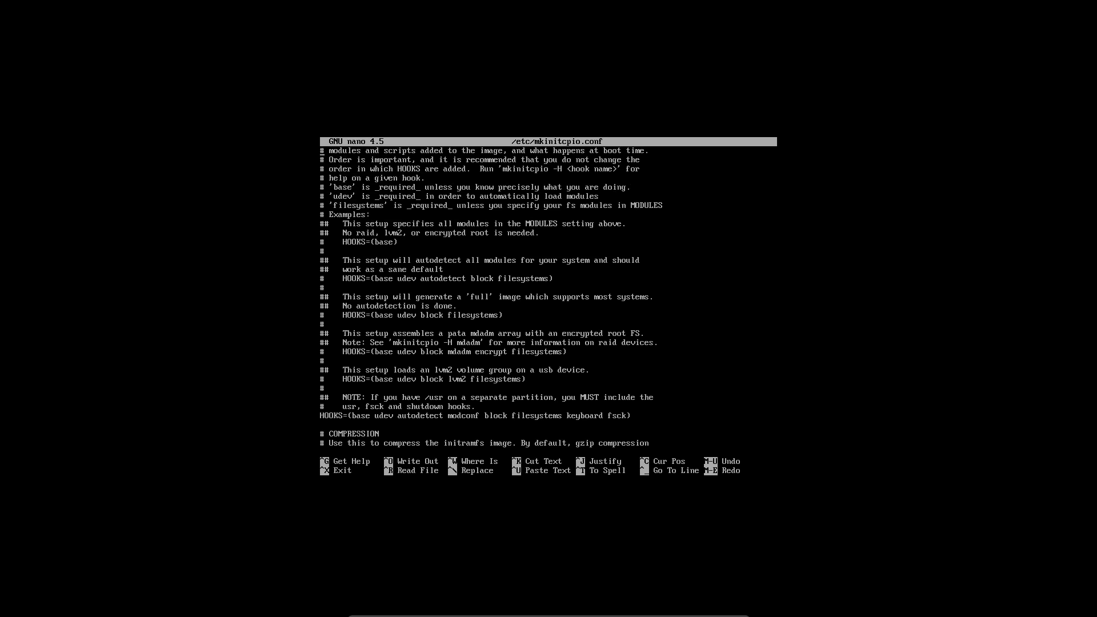
{"action": "key", "text": "Down"}
{"action": "key", "text": "Down"}
{"action": "key", "text": "Down"}
{"action": "key", "text": "Down"}
{"action": "key", "text": "Down"}
{"action": "key", "text": "Down"}
{"action": "key", "text": "Down"}
{"action": "key", "text": "Down"}
{"action": "key", "text": "Down"}
{"action": "key", "text": "Down"}
{"action": "key", "text": "Down"}
{"action": "key", "text": "Down"}
{"action": "key", "text": "Down"}
{"action": "key", "text": "Down"}
{"action": "key", "text": "Down"}
{"action": "key", "text": "Down"}
{"action": "key", "text": "Down"}
{"action": "key", "text": "Down"}
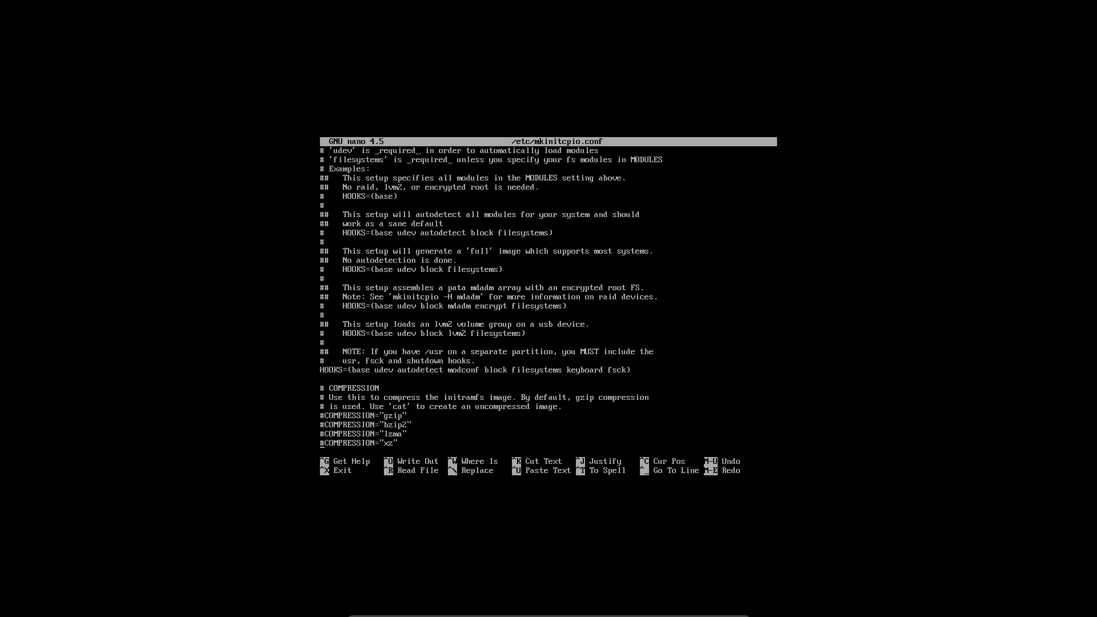
{"action": "key", "text": "ctrl+x"}
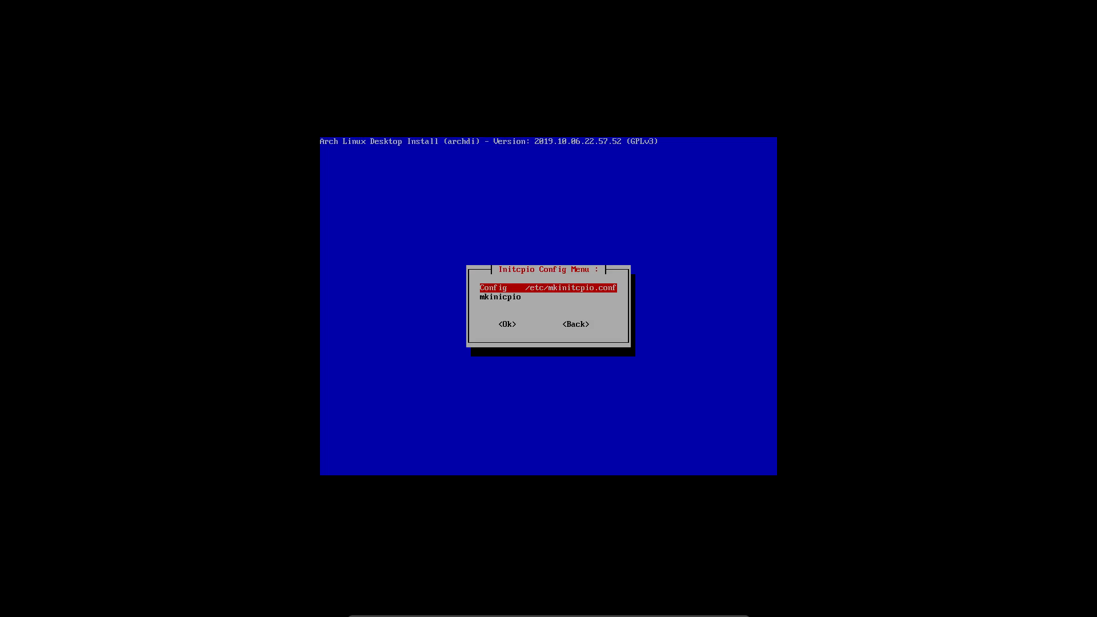
Step: Run mkinitcpio with the linux config to rebuild the initramfs images and return to the Boot Configuration menu
{"action": "key", "text": "Down"}
{"action": "key", "text": "Return"}
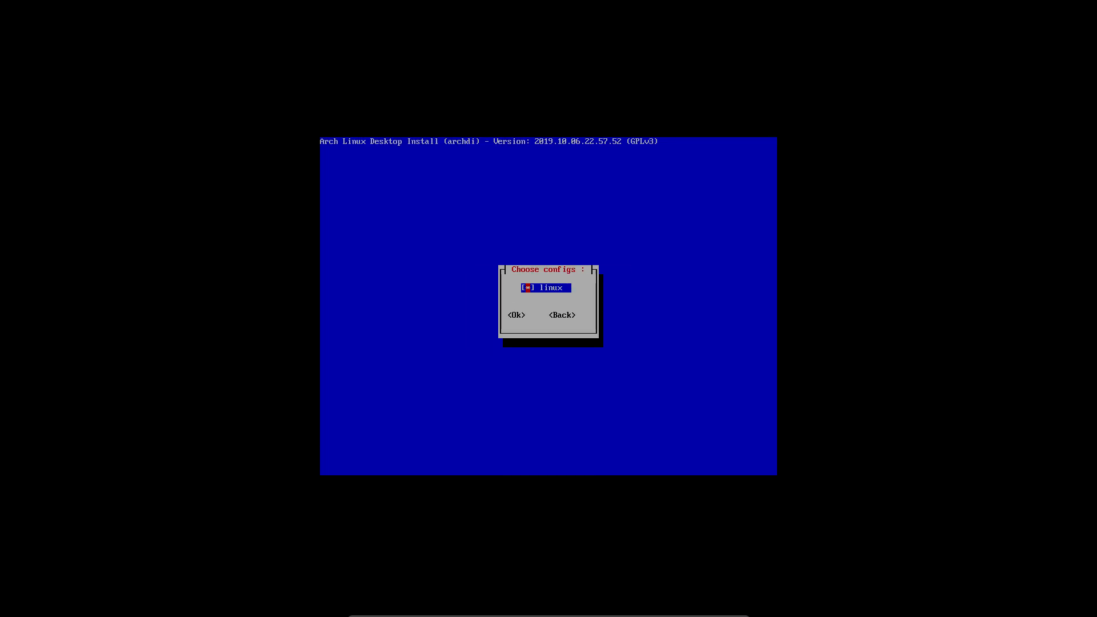
{"action": "key", "text": "Tab"}
{"action": "key", "text": "Return"}
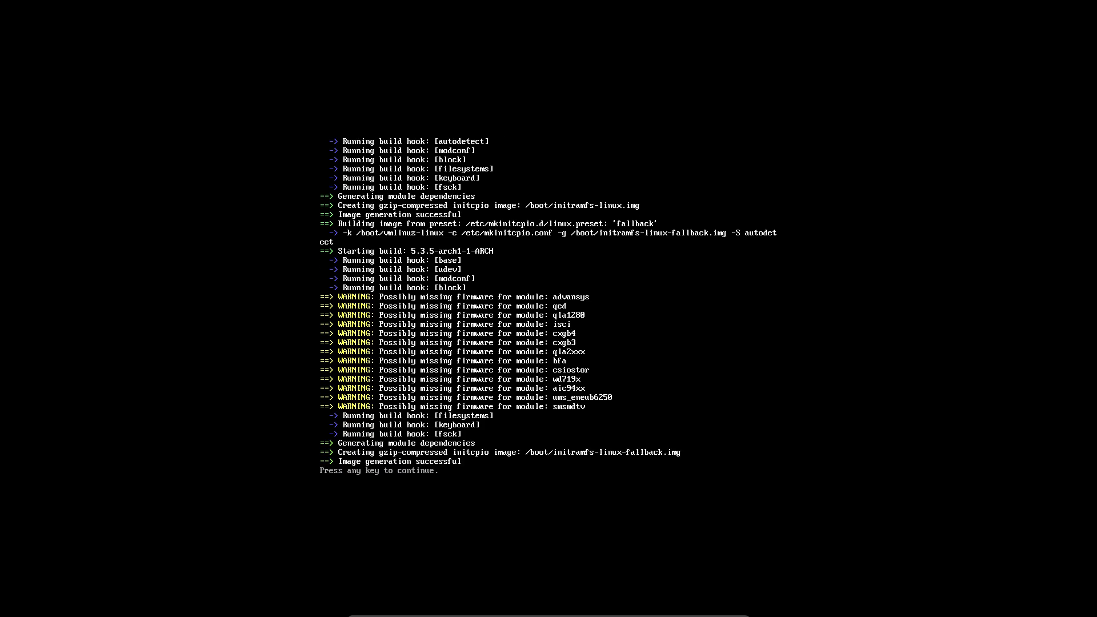
{"action": "key", "text": "Return"}
{"action": "key", "text": "Tab"}
{"action": "key", "text": "Tab"}
{"action": "key", "text": "Return"}
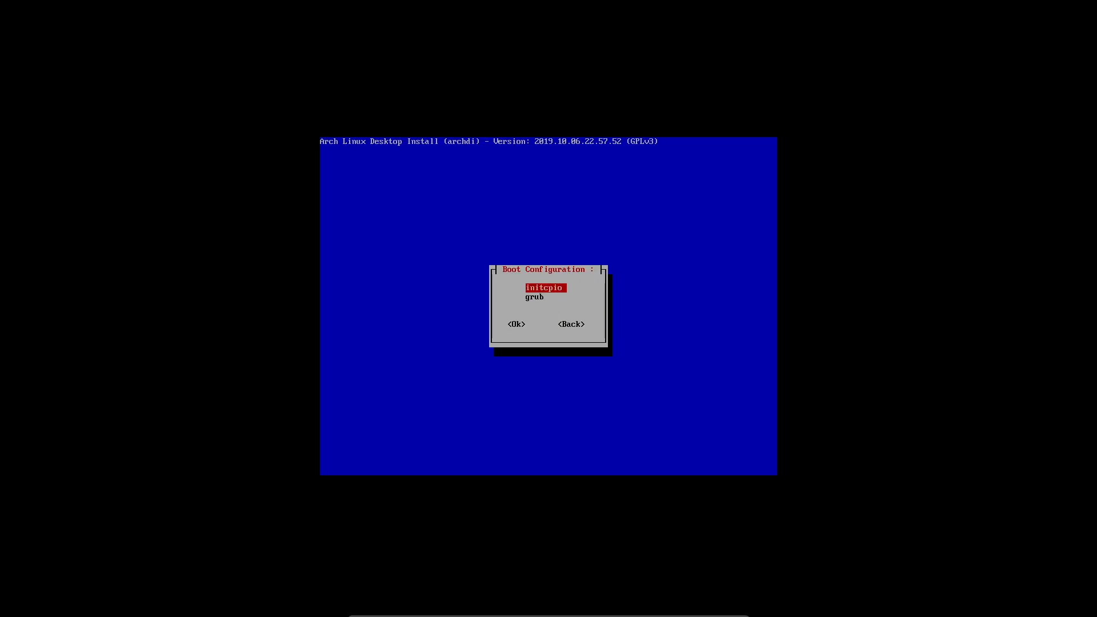
Step: Open the GRUB settings file /etc/default/grub for review, and close it
{"action": "key", "text": "Down"}
{"action": "key", "text": "Return"}
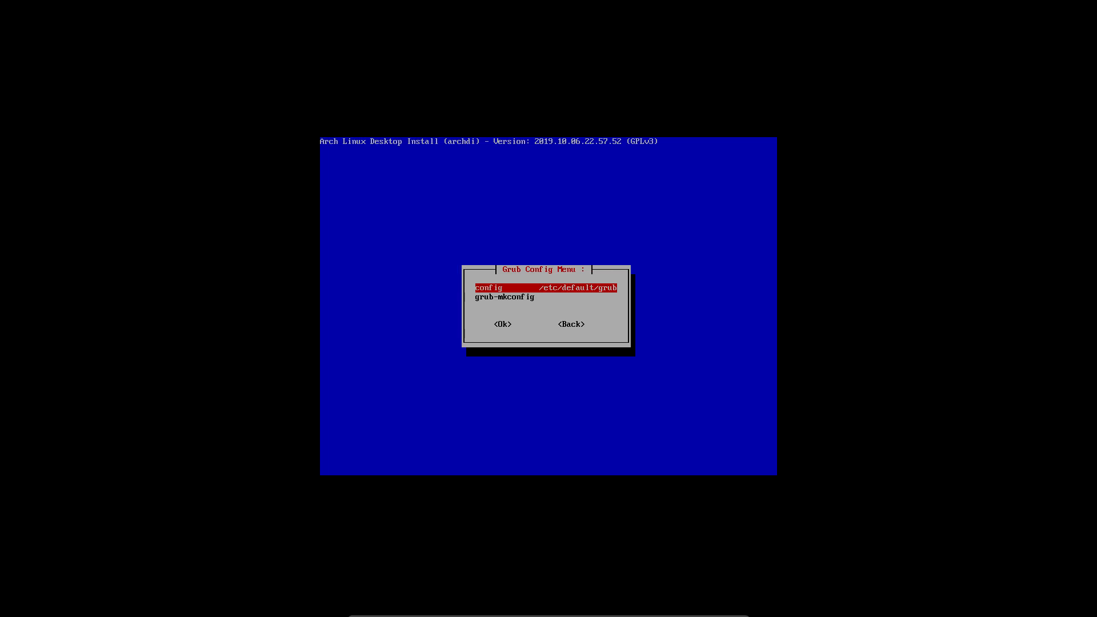
{"action": "key", "text": "Return"}
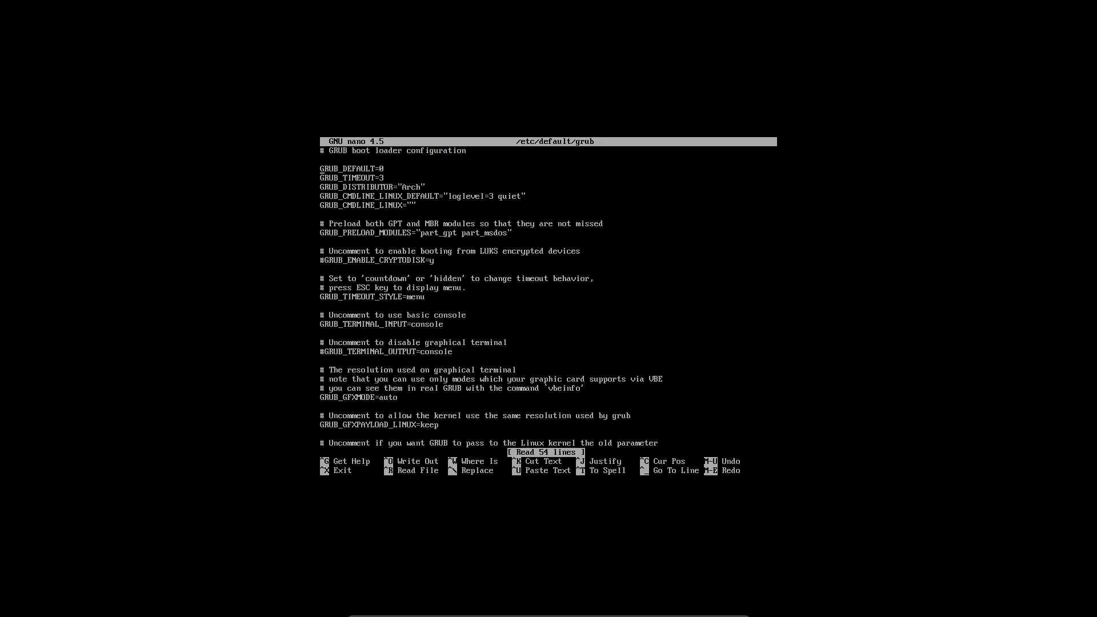
{"action": "key", "text": "ctrl+x"}
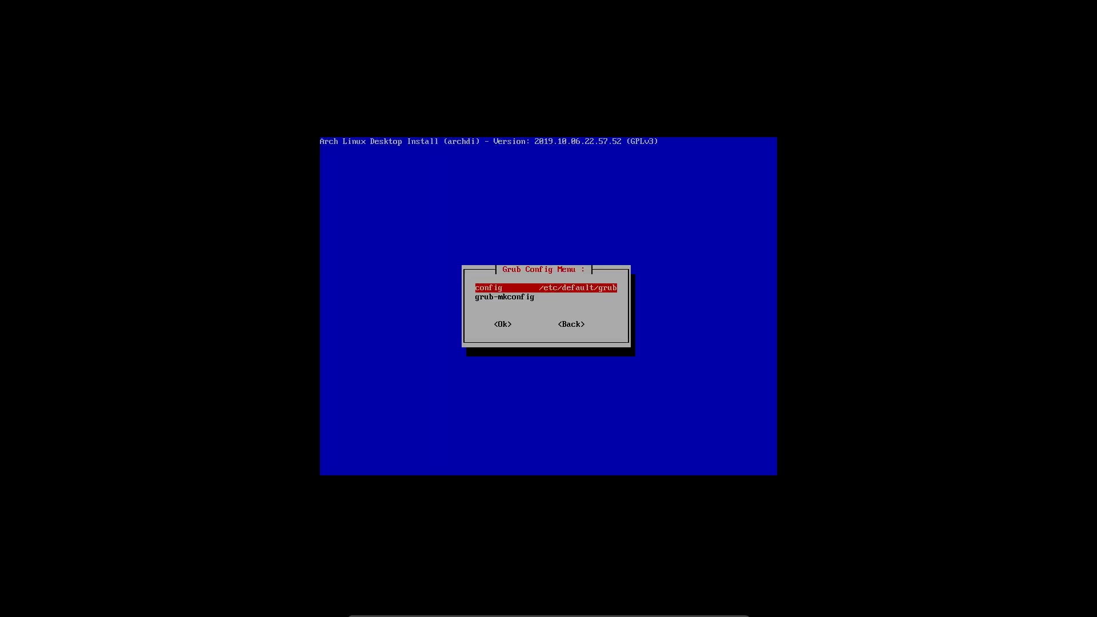
Step: Generate the GRUB configuration file /boot/grub/grub.cfg with grub-mkconfig and return to the Boot Configuration menu
{"action": "key", "text": "Down"}
{"action": "key", "text": "Return"}
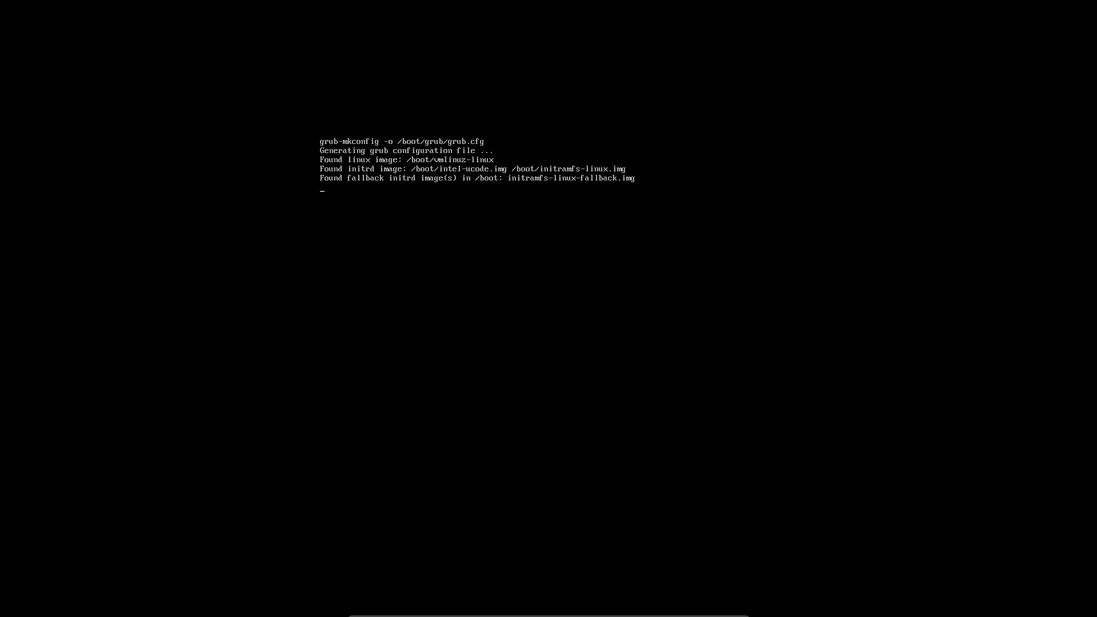
{"action": "key", "text": "Return"}
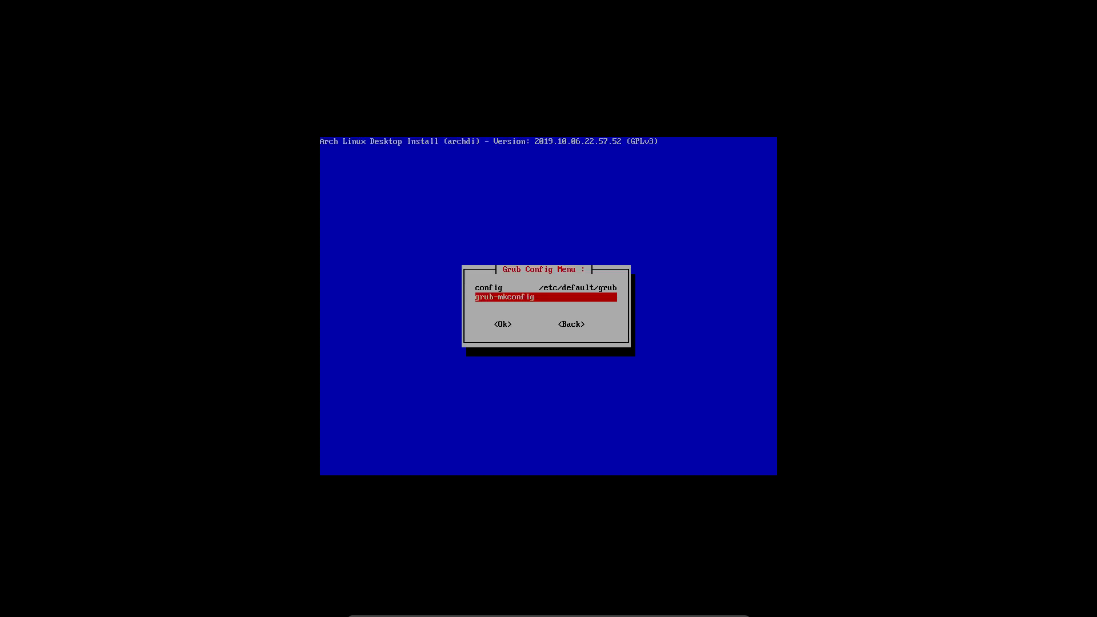
{"action": "key", "text": "Tab"}
{"action": "key", "text": "Tab"}
{"action": "key", "text": "Tab"}
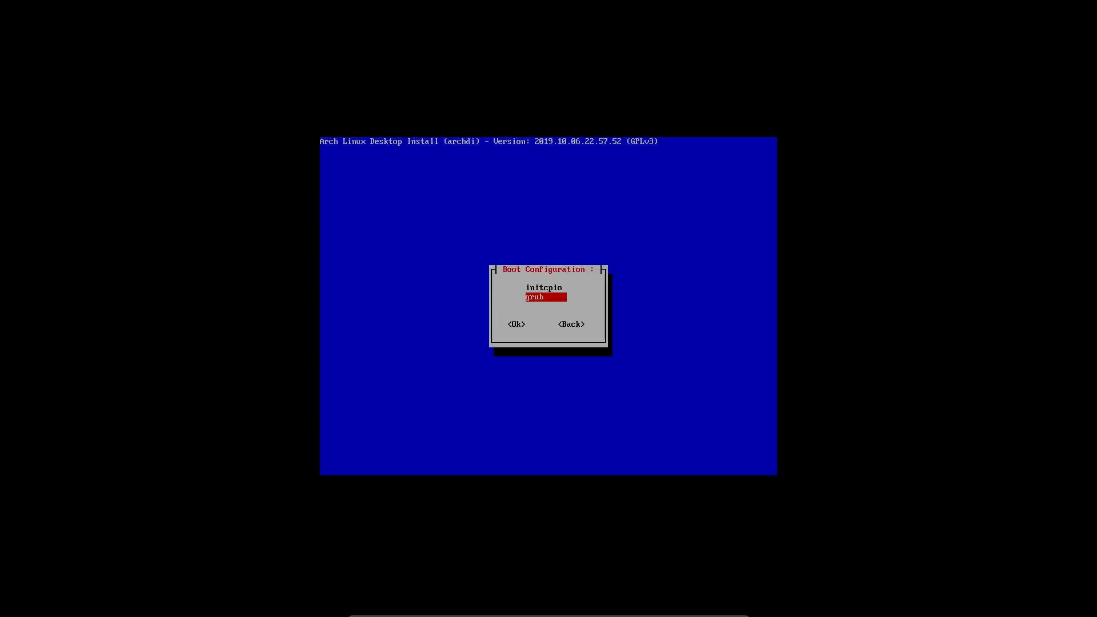
Step: Leave the boot and config menus and exit archdi back to the Arch Install Menu of archfi
{"action": "key", "text": "Tab"}
{"action": "key", "text": "Tab"}
{"action": "key", "text": "Return"}
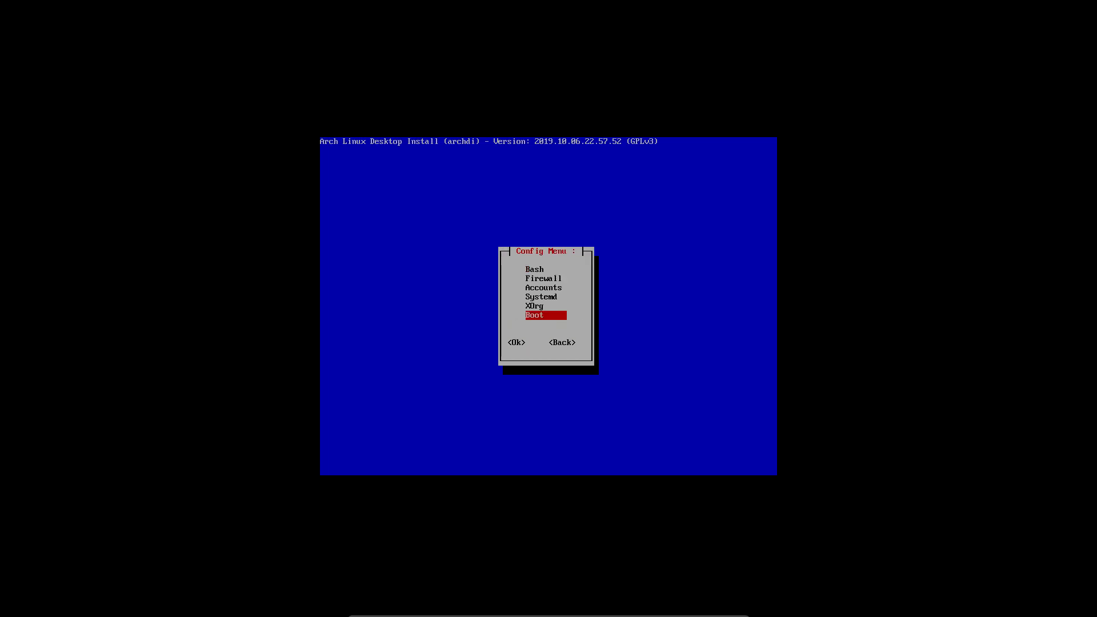
{"action": "key", "text": "Tab"}
{"action": "key", "text": "Tab"}
{"action": "key", "text": "Return"}
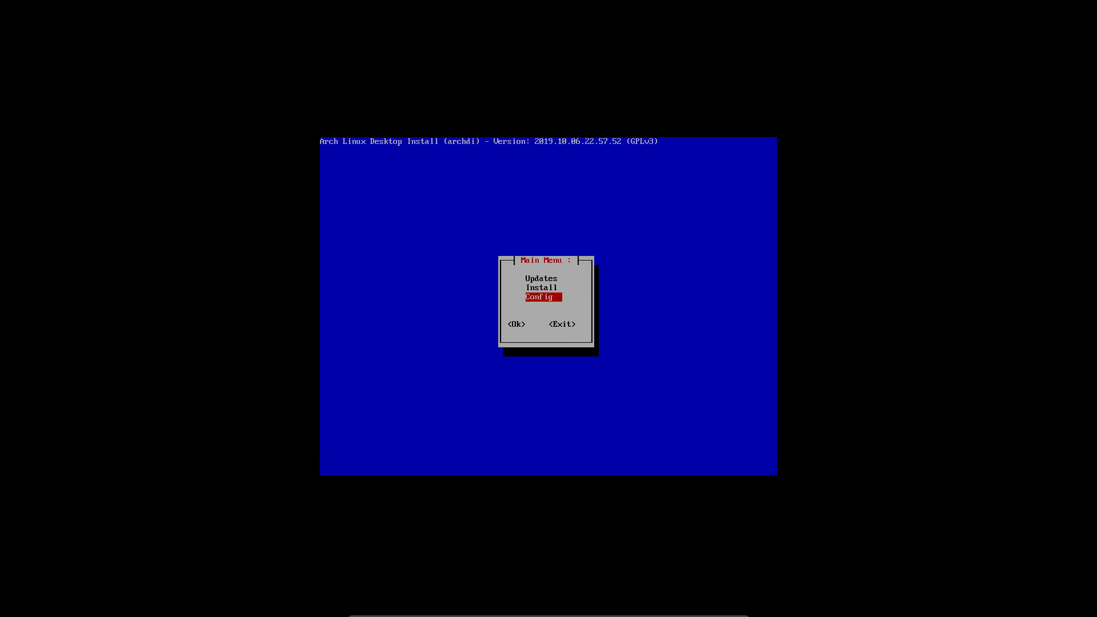
{"action": "key", "text": "Tab"}
{"action": "key", "text": "Tab"}
{"action": "key", "text": "Return"}
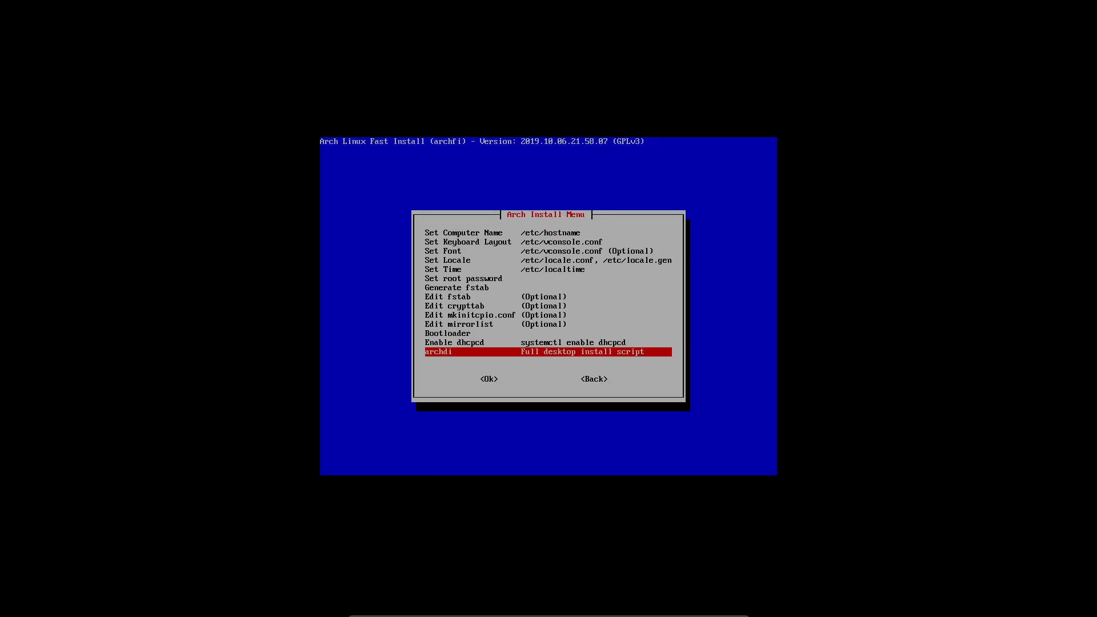
Step: Go back to the Install Menu and unmount the installation partitions and swap
{"action": "key", "text": "Tab"}
{"action": "key", "text": "Tab"}
{"action": "key", "text": "Return"}
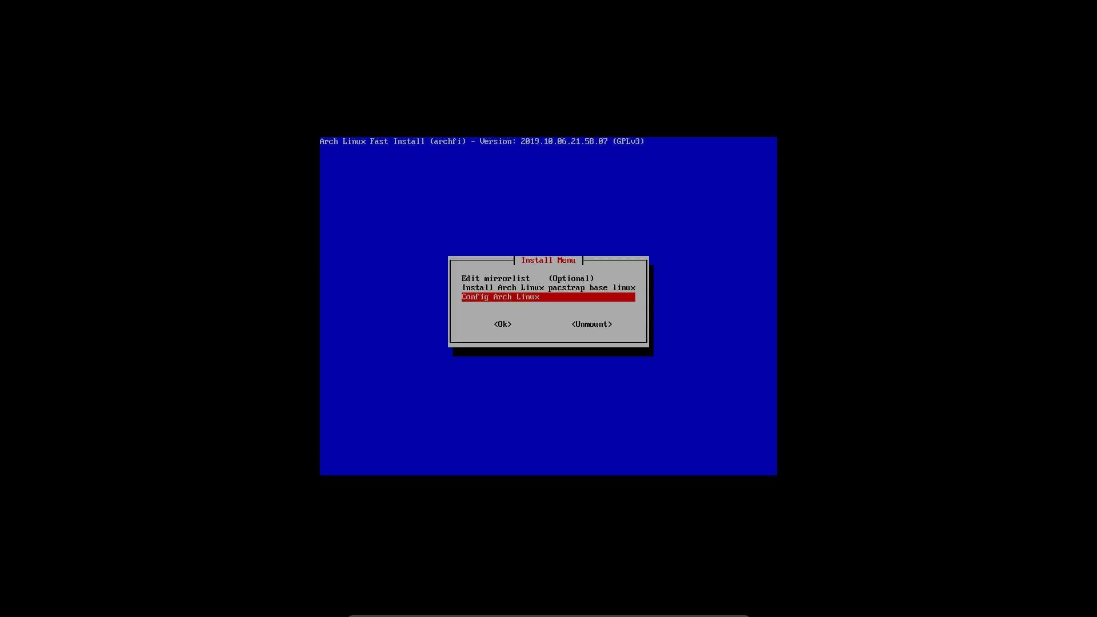
{"action": "key", "text": "Tab"}
{"action": "key", "text": "Tab"}
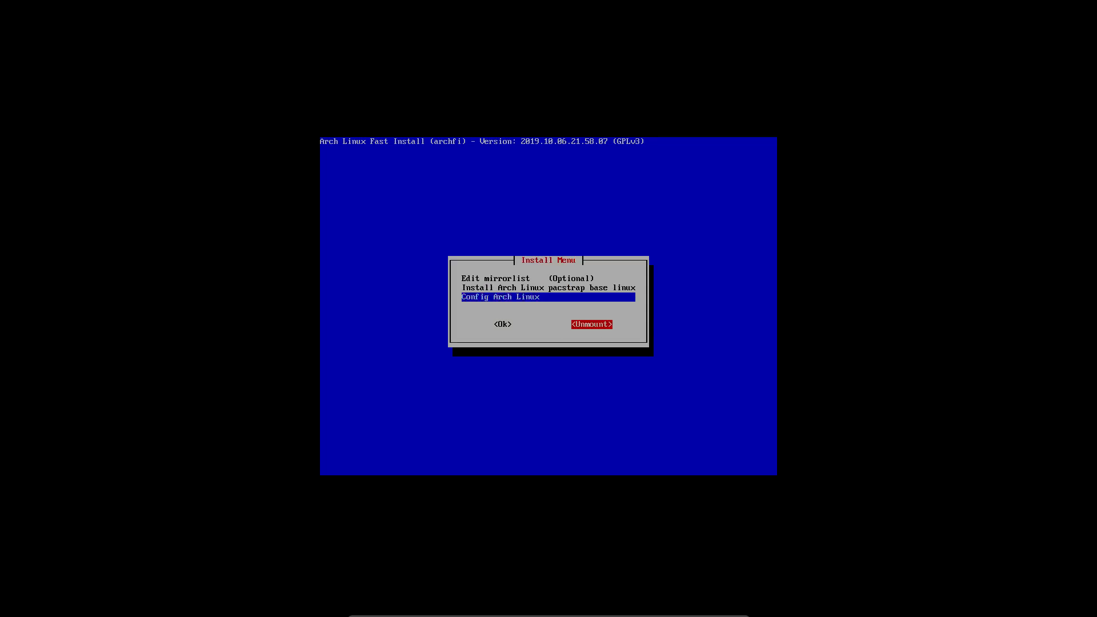
{"action": "key", "text": "Return"}
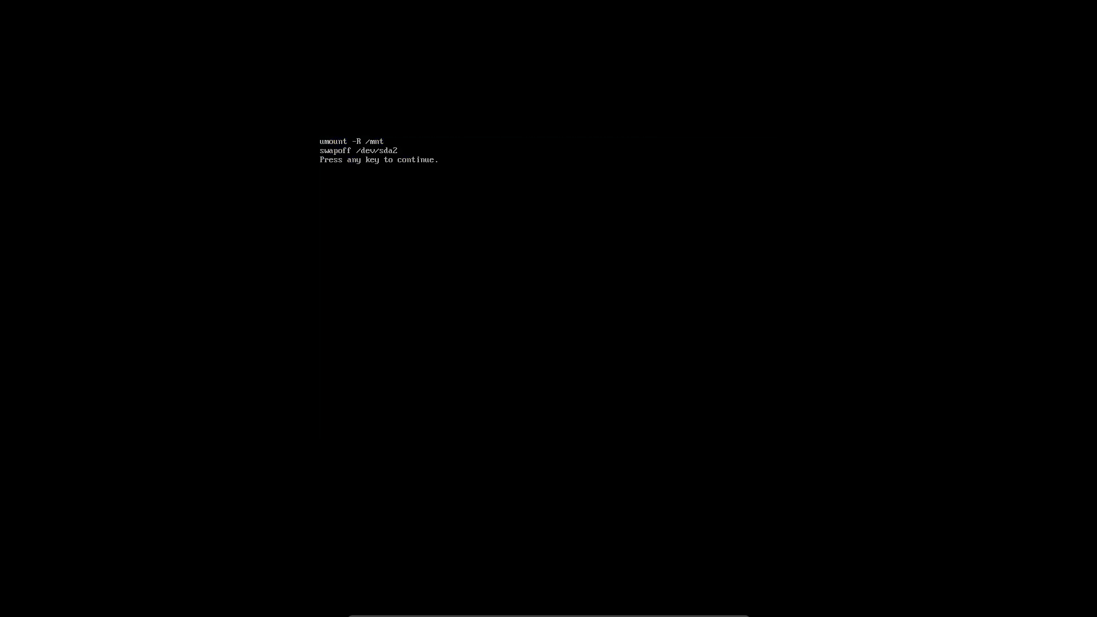
{"action": "key", "text": "Return"}
Step: Return from Format and Mount to the archfi Main Menu and reboot the machine, confirming the reboot
{"action": "key", "text": "Tab"}
{"action": "key", "text": "Tab"}
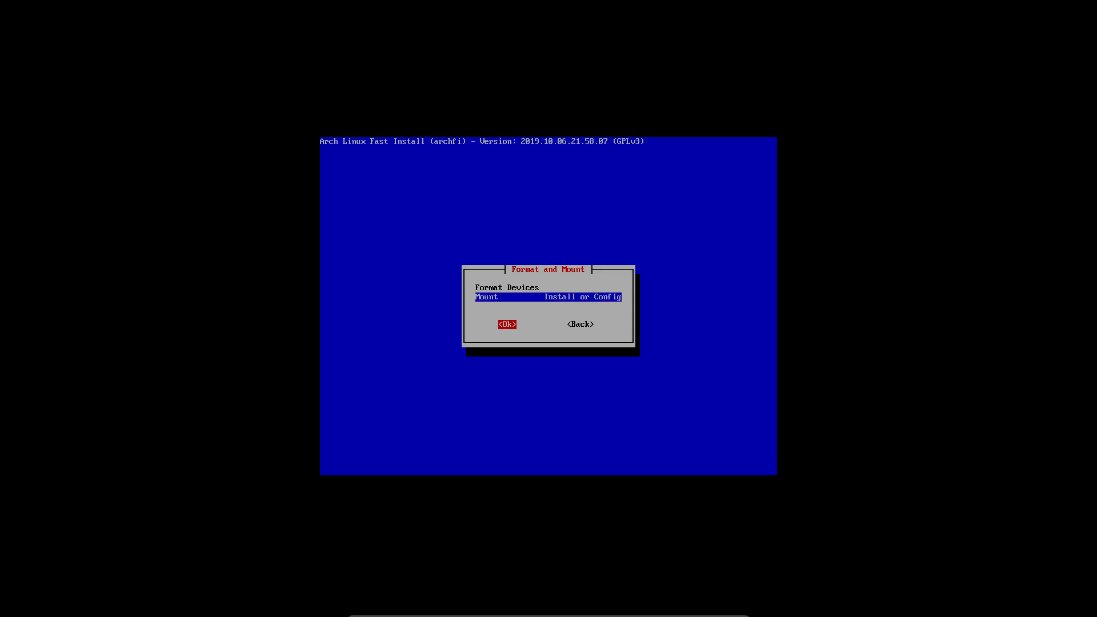
{"action": "key", "text": "Return"}
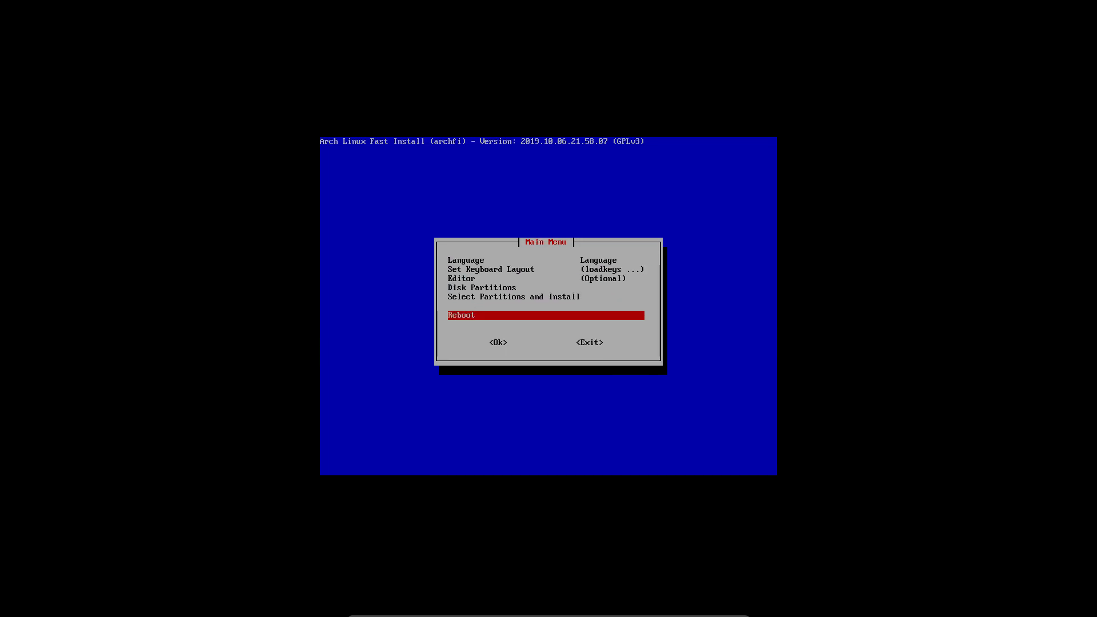
{"action": "key", "text": "Return"}
{"action": "key", "text": "Left"}
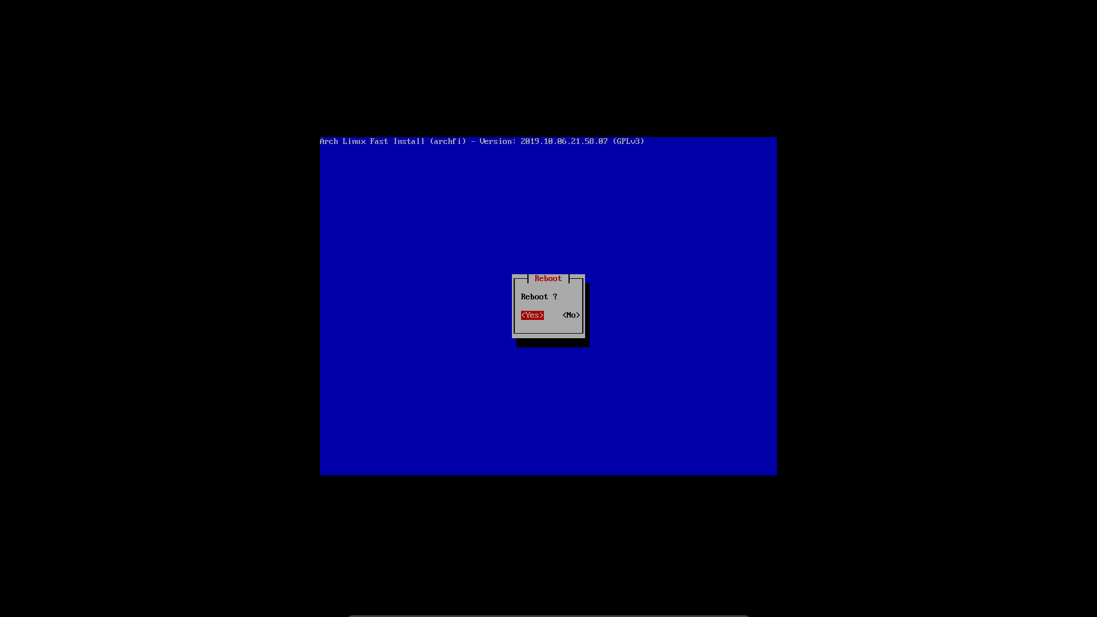
{"action": "key", "text": "Return"}
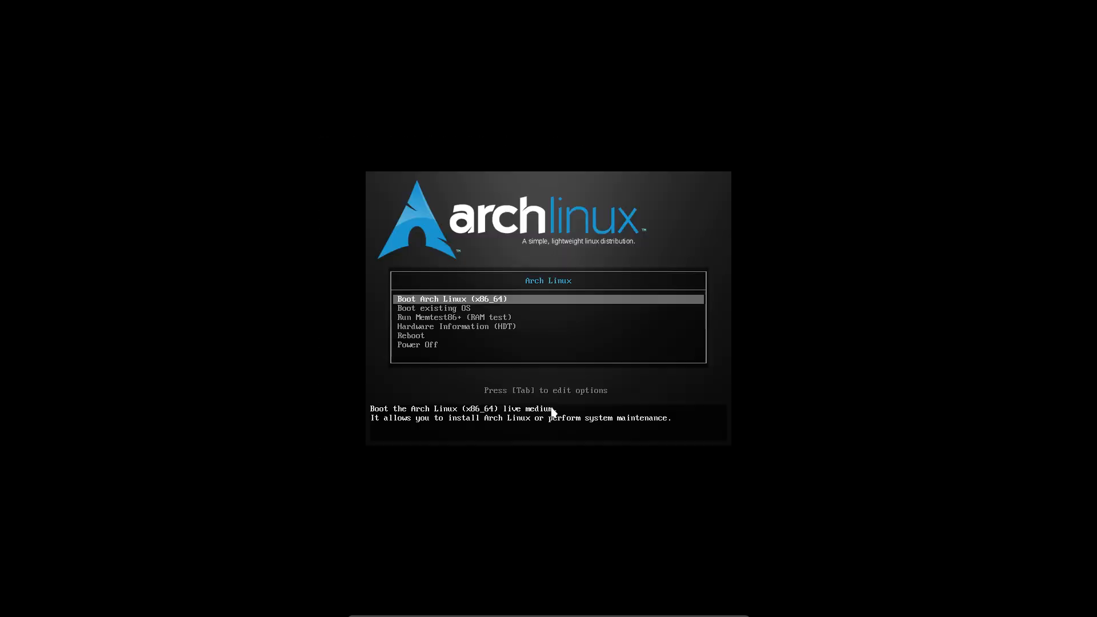
Step: Choose to boot the existing OS from the live medium's boot menu and start Arch Linux from GRUB
{"action": "key", "text": "Down"}
{"action": "key", "text": "Down"}
{"action": "key", "text": "Down"}
{"action": "key", "text": "Down"}
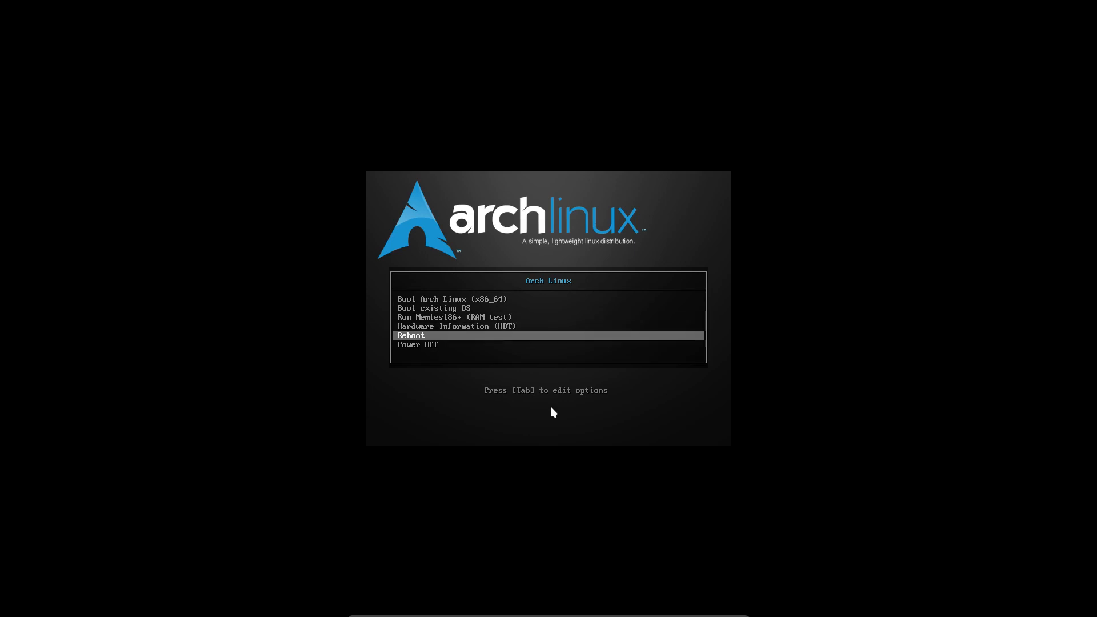
{"action": "key", "text": "Up"}
{"action": "key", "text": "Up"}
{"action": "key", "text": "Up"}
{"action": "key", "text": "Return"}
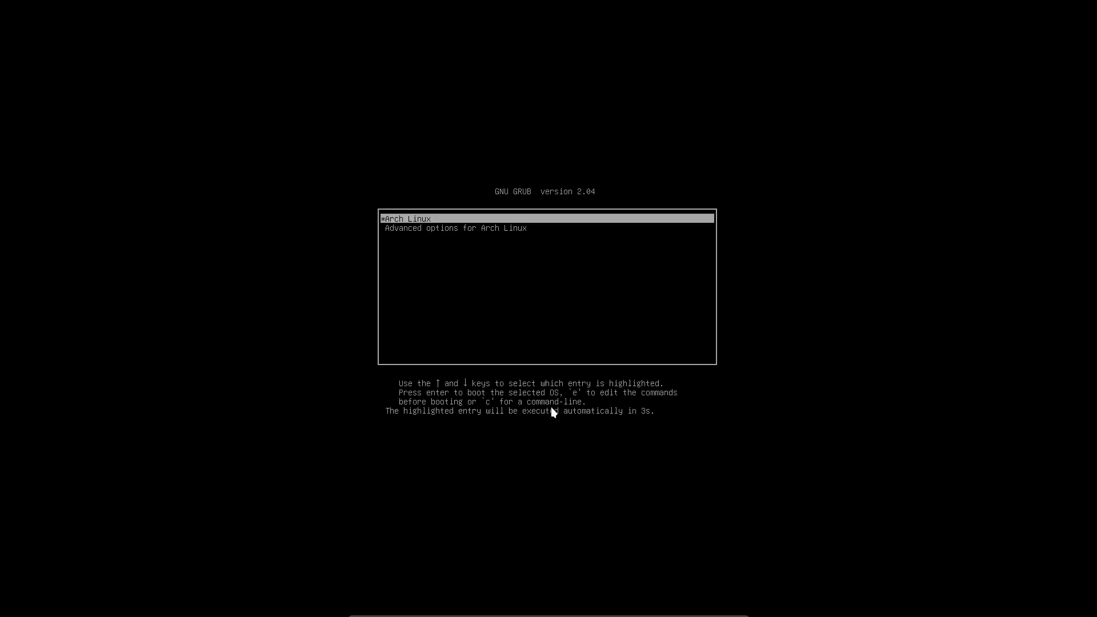
{"action": "key", "text": "Return"}
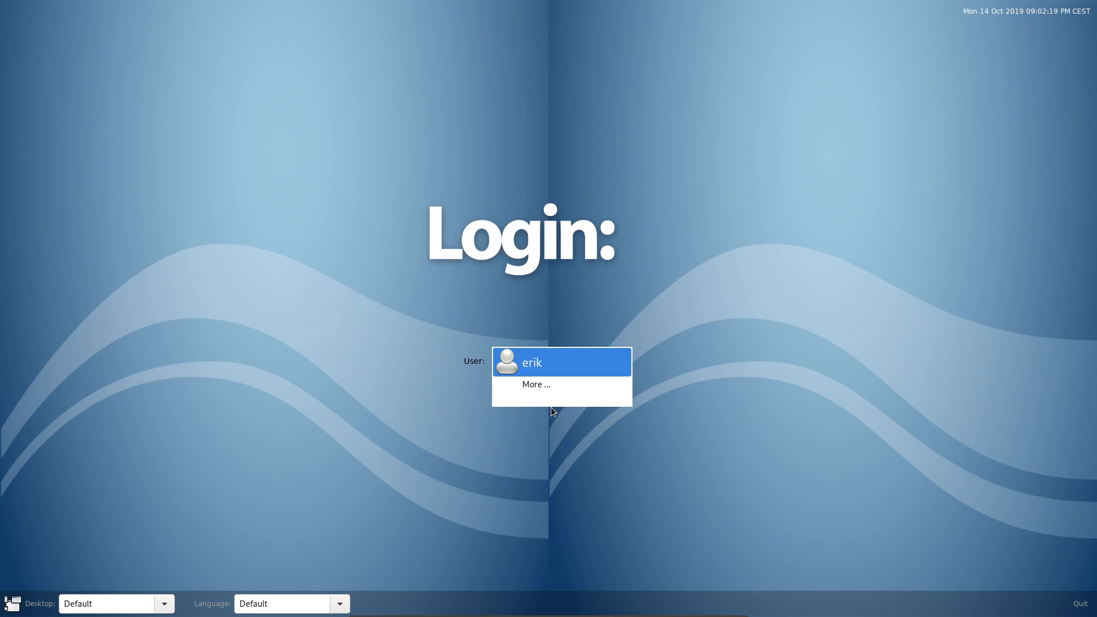
Step: Log in to the desktop with the listed user account by entering the account password
{"action": "left_click", "coordinate": [550, 371]}
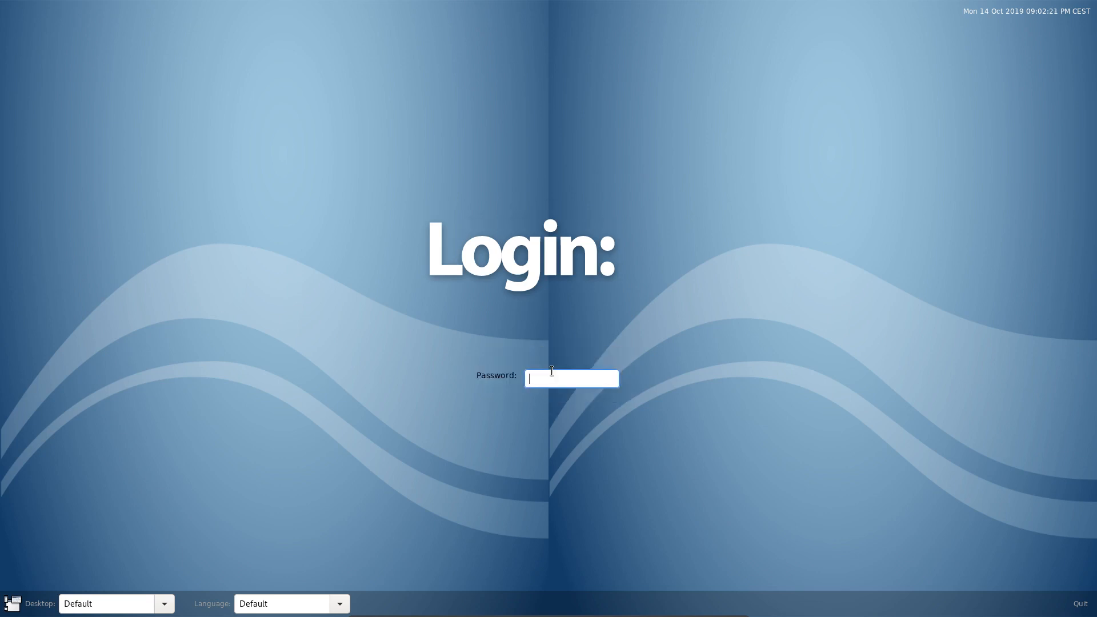
{"action": "type", "text": "***"}
{"action": "key", "text": "Return"}
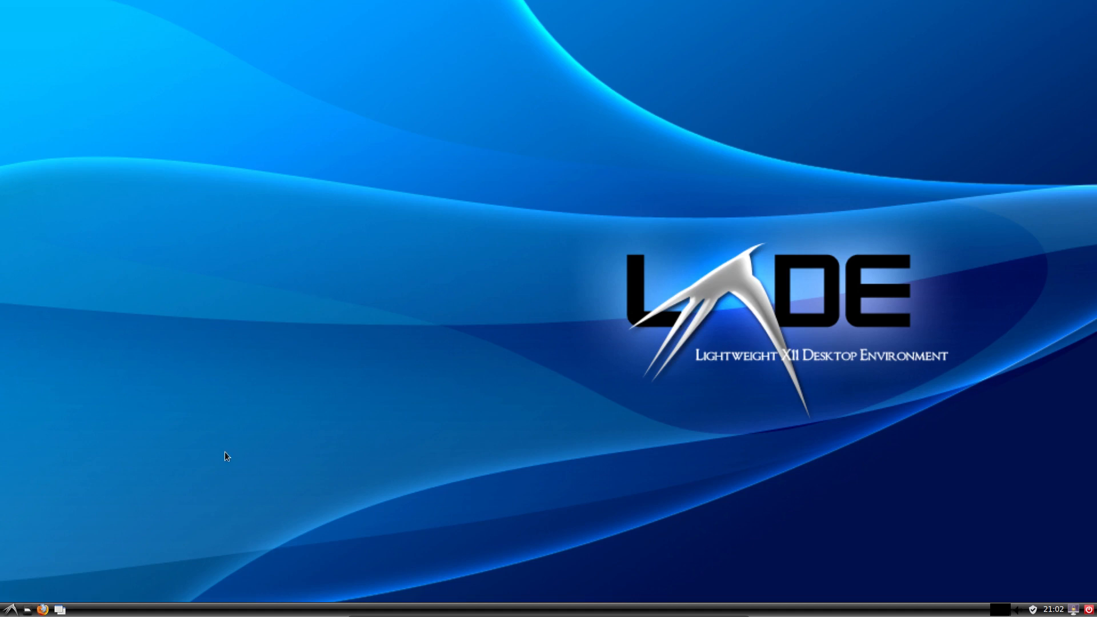
Step: Browse the categories of the LXDE applications menu and try to open Customize Look and Feel under Preferences
{"action": "left_click", "coordinate": [18, 613]}
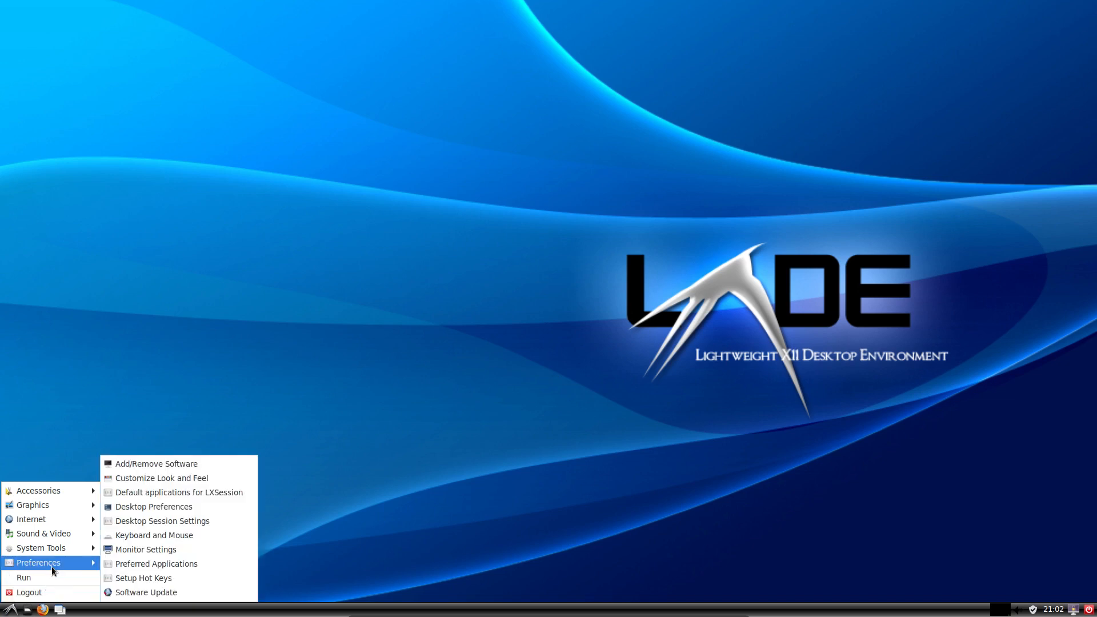
{"action": "mouse_move", "coordinate": [71, 548]}
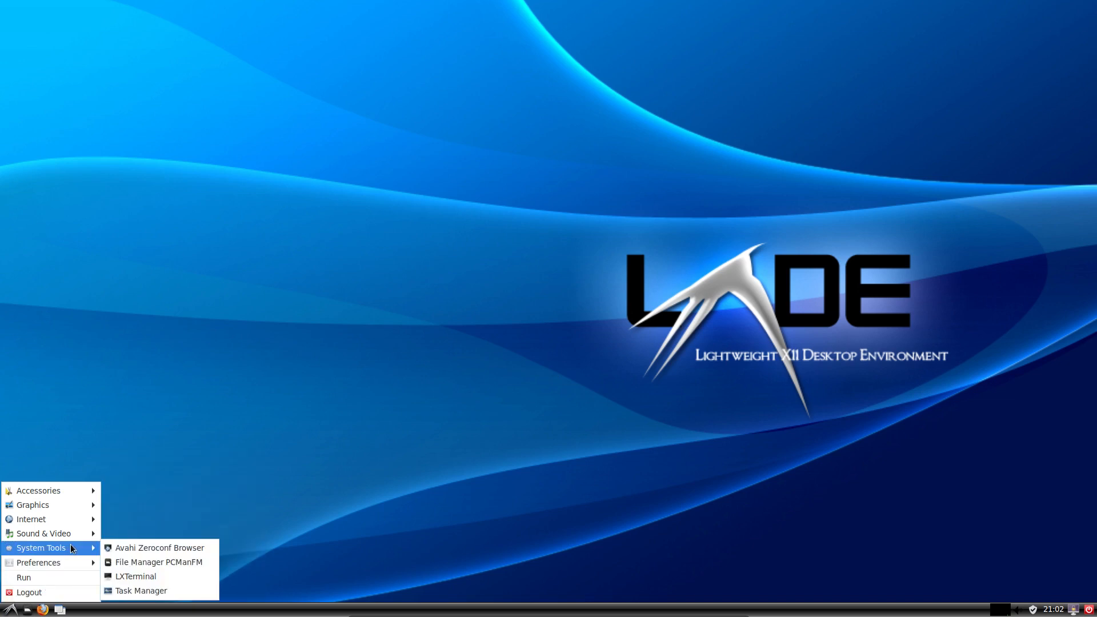
{"action": "mouse_move", "coordinate": [70, 521]}
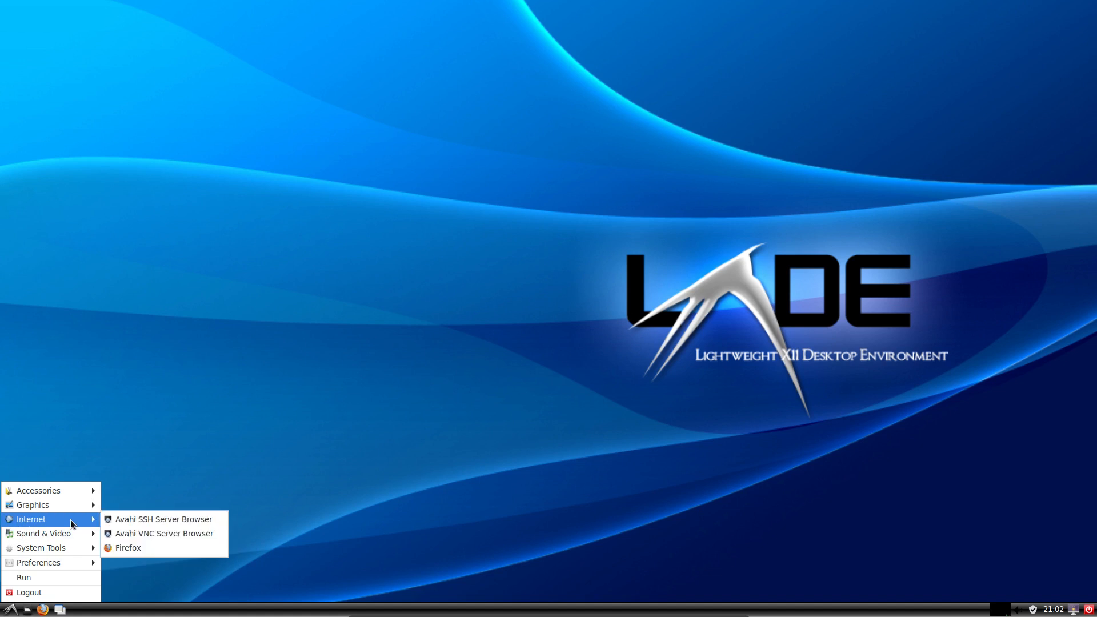
{"action": "mouse_move", "coordinate": [73, 491]}
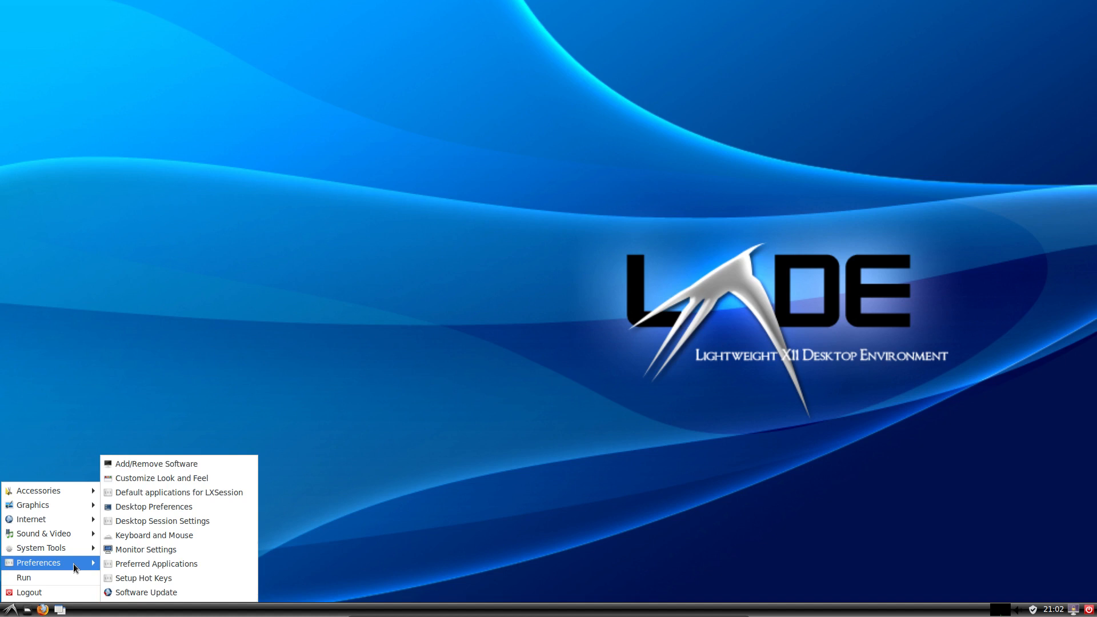
{"action": "left_click", "coordinate": [188, 478]}
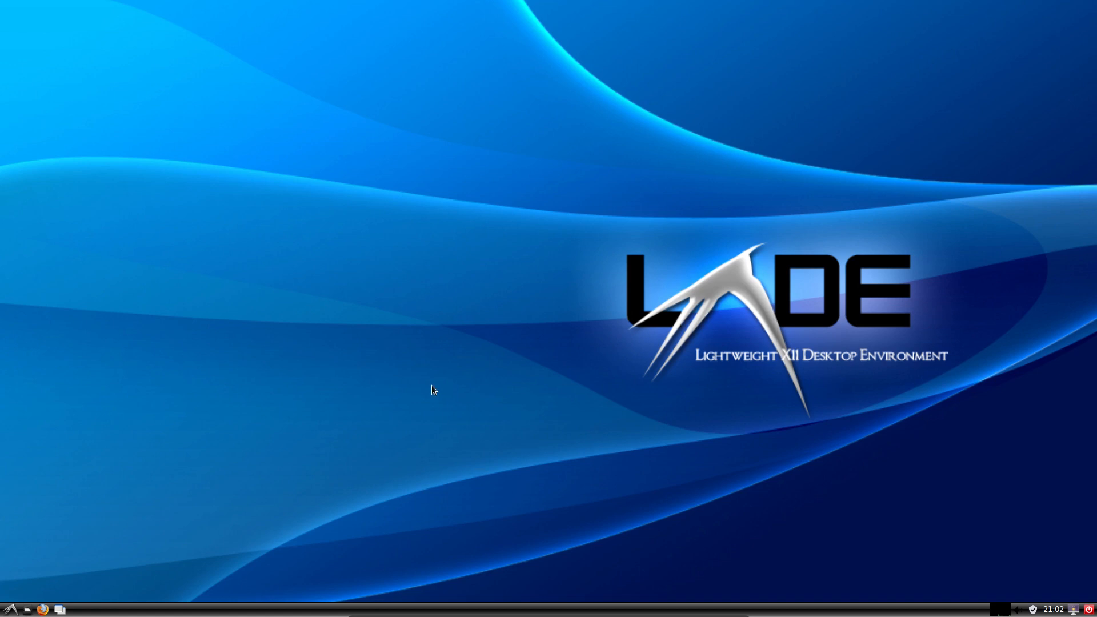
Step: Look through System Tools and Preferences again and retry opening Customize Look and Feel
{"action": "left_click", "coordinate": [10, 609]}
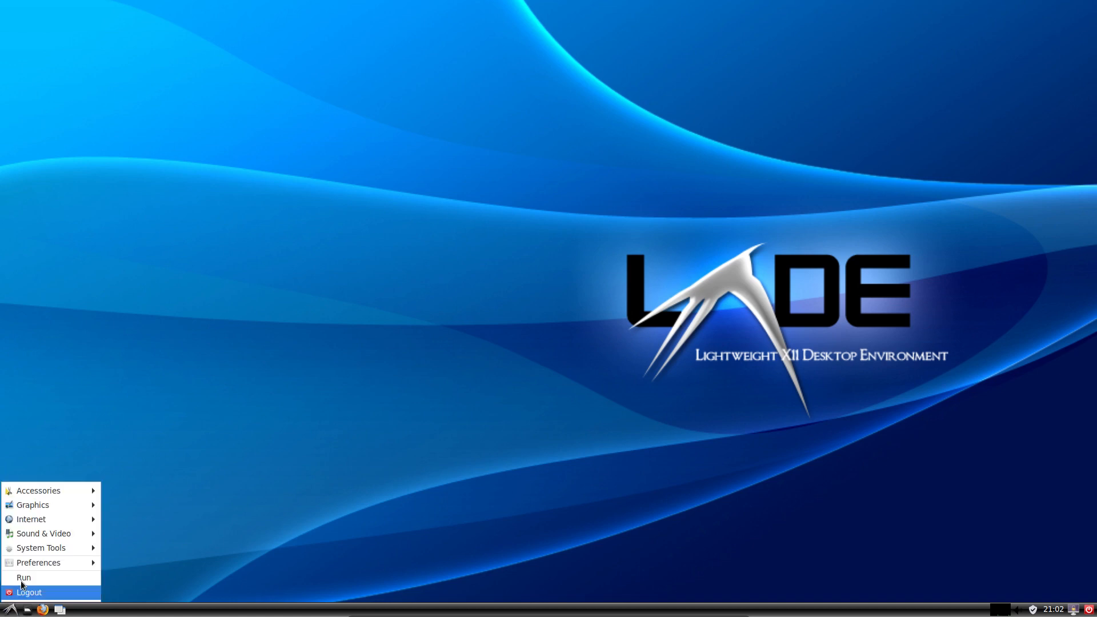
{"action": "mouse_move", "coordinate": [74, 549]}
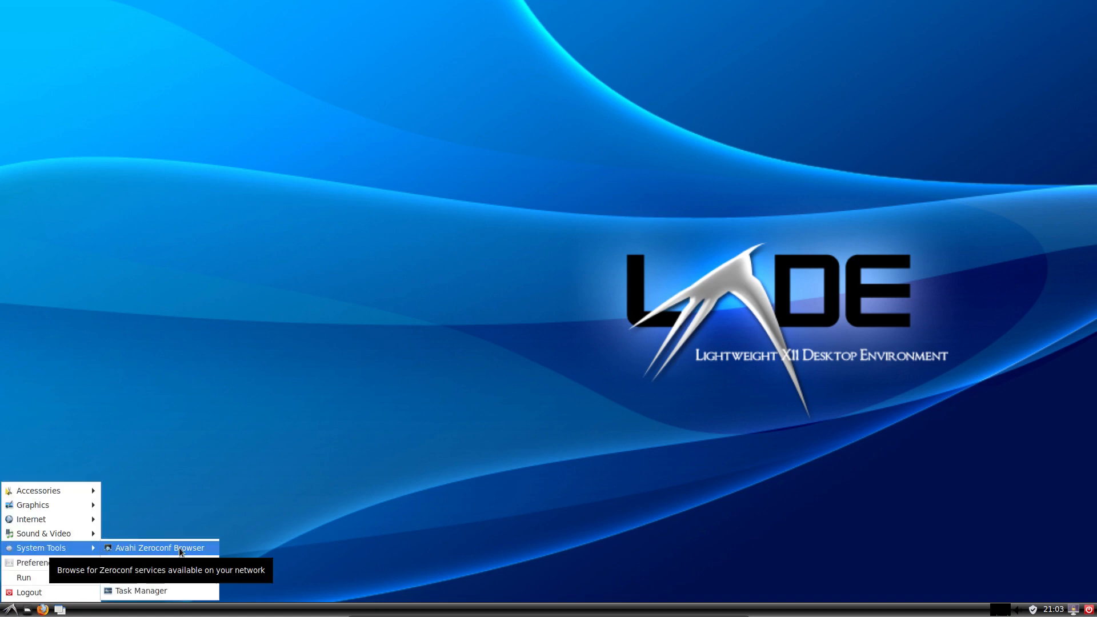
{"action": "mouse_move", "coordinate": [40, 562]}
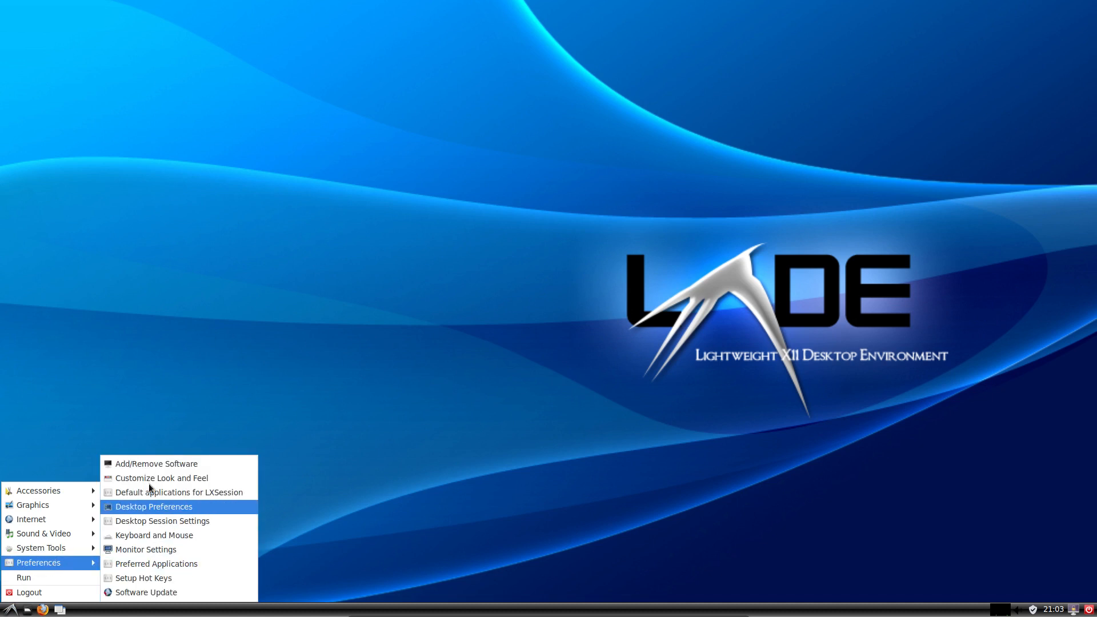
{"action": "left_click", "coordinate": [182, 479]}
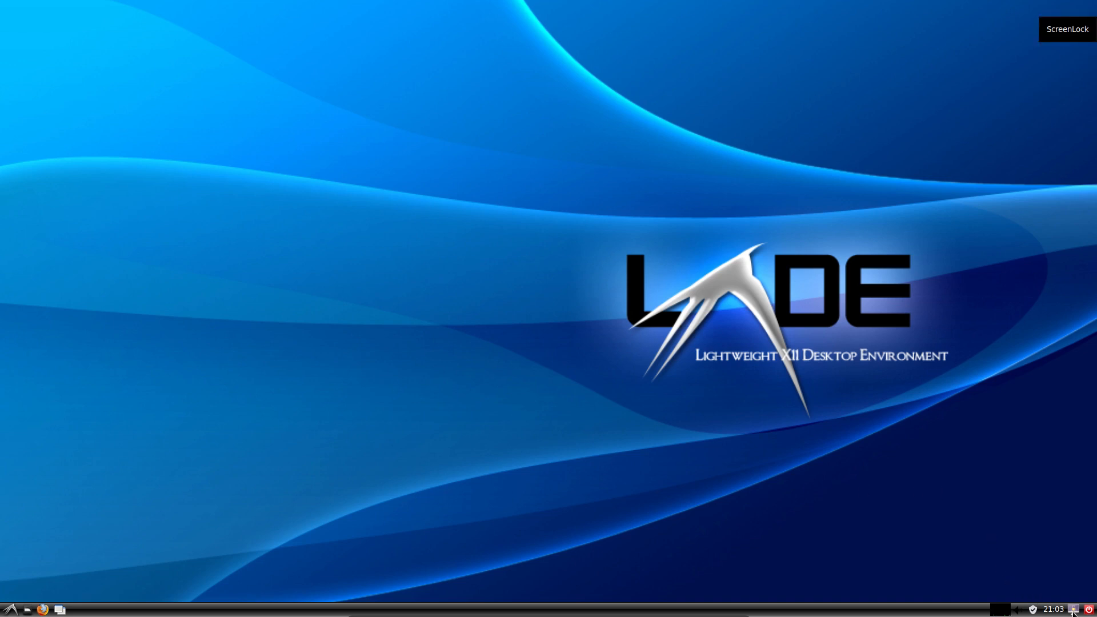
Step: Change the desktop wallpaper to lxde_red.jpg in Desktop Preferences and close the preferences
{"action": "left_click", "coordinate": [4, 612]}
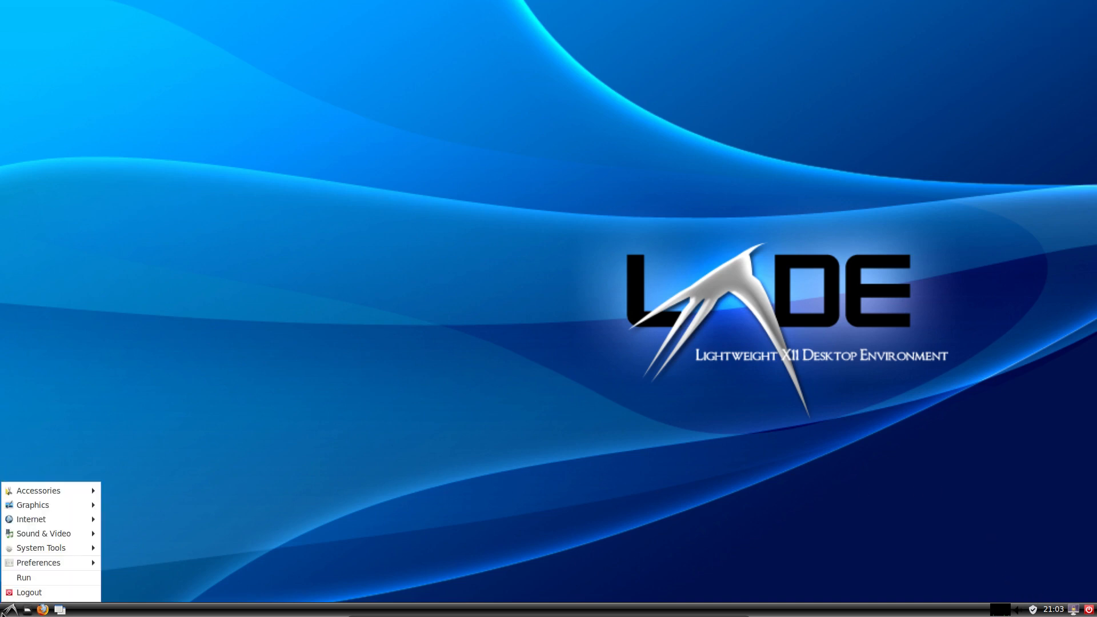
{"action": "mouse_move", "coordinate": [44, 563]}
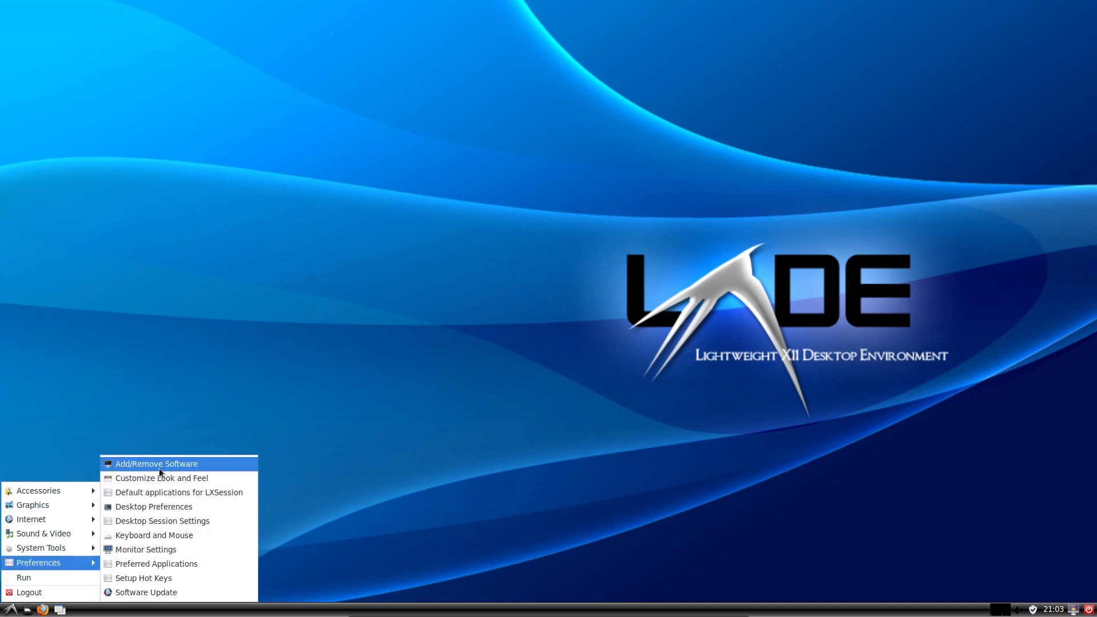
{"action": "left_click", "coordinate": [401, 328]}
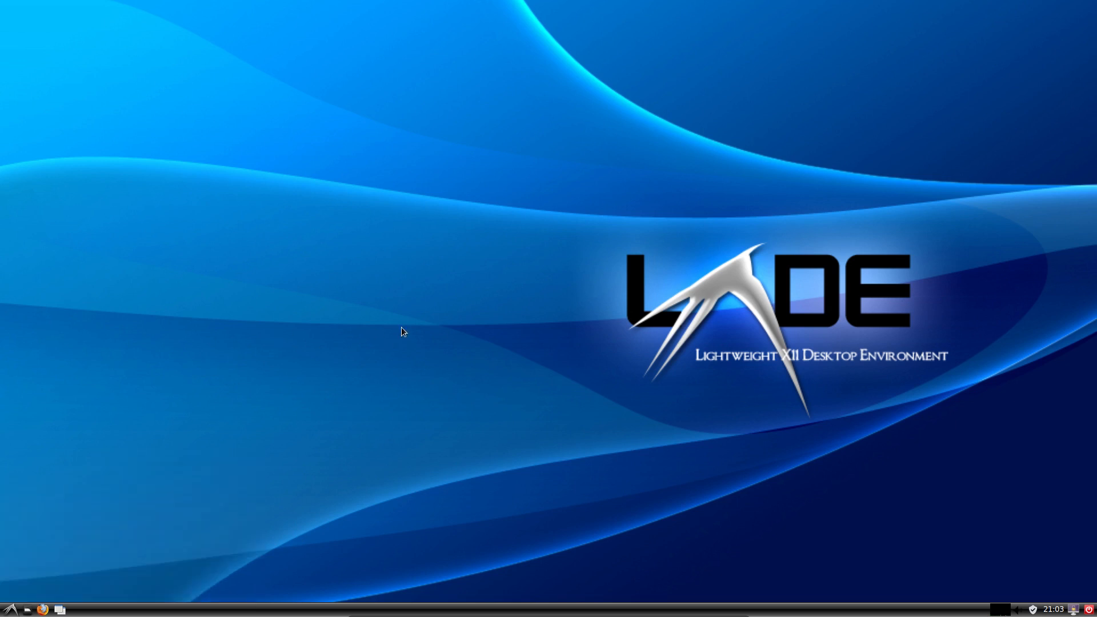
{"action": "right_click", "coordinate": [402, 327]}
{"action": "left_click", "coordinate": [480, 409]}
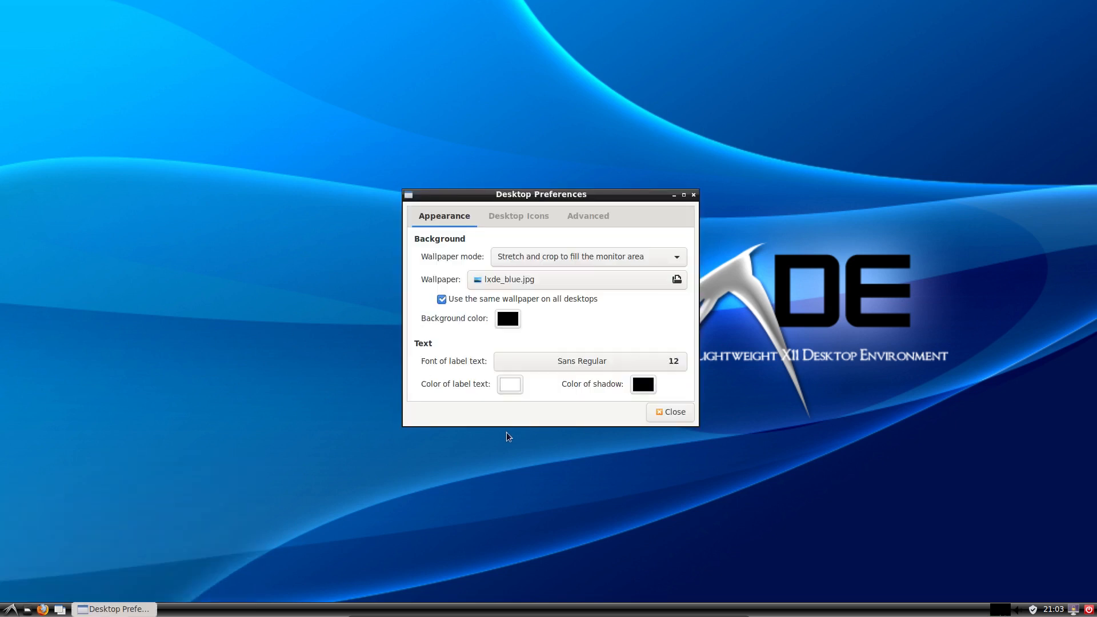
{"action": "left_click", "coordinate": [570, 279]}
{"action": "left_click", "coordinate": [348, 153]}
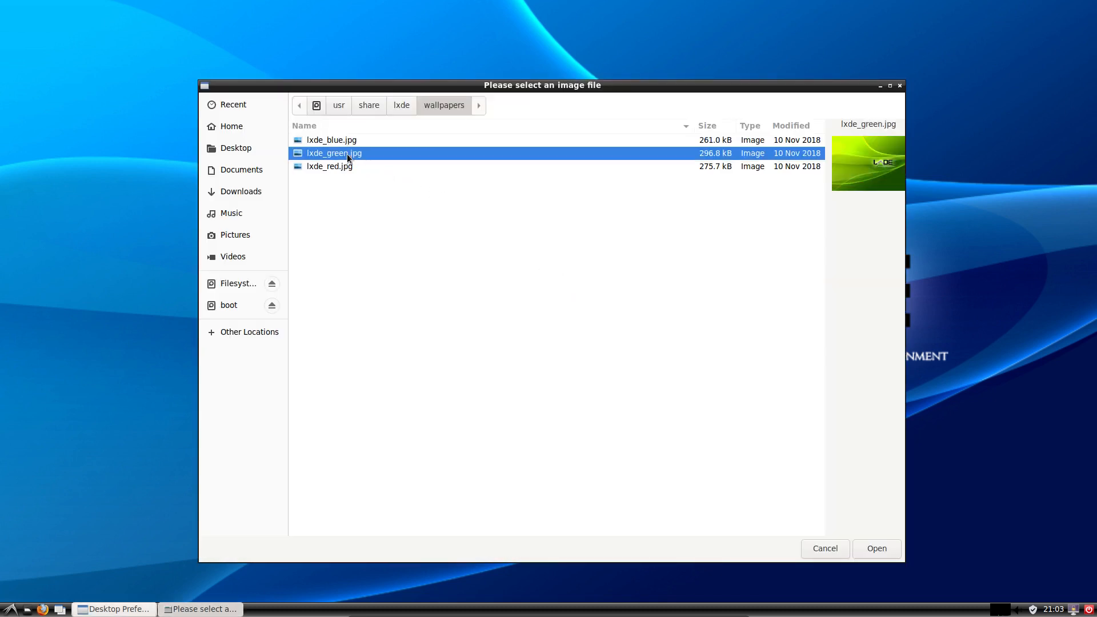
{"action": "left_click", "coordinate": [344, 167]}
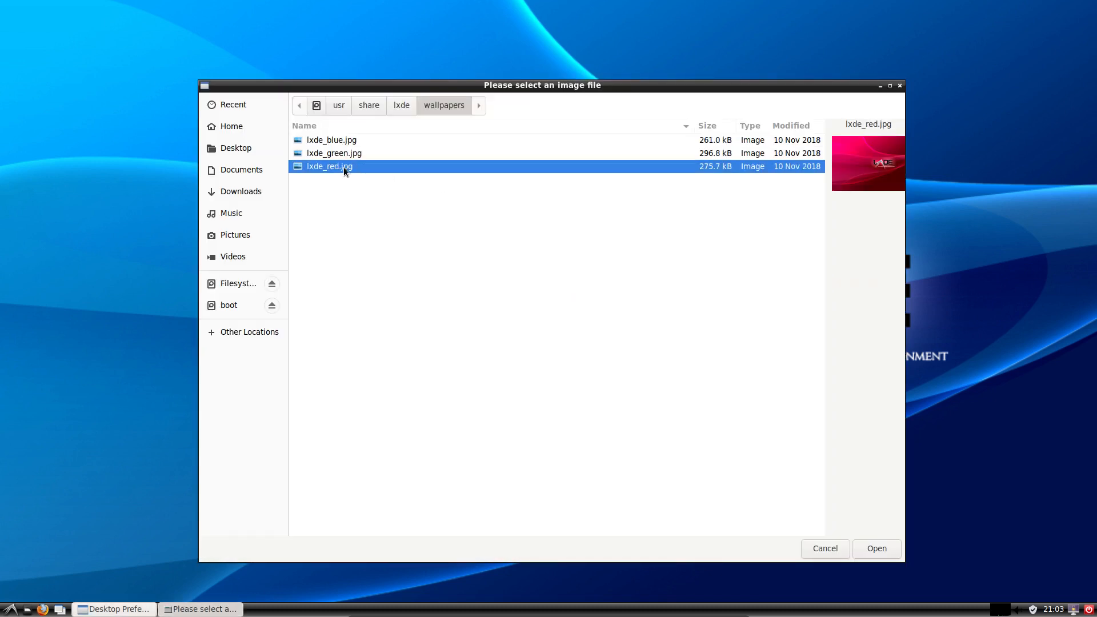
{"action": "left_click", "coordinate": [878, 549]}
{"action": "left_click", "coordinate": [665, 414]}
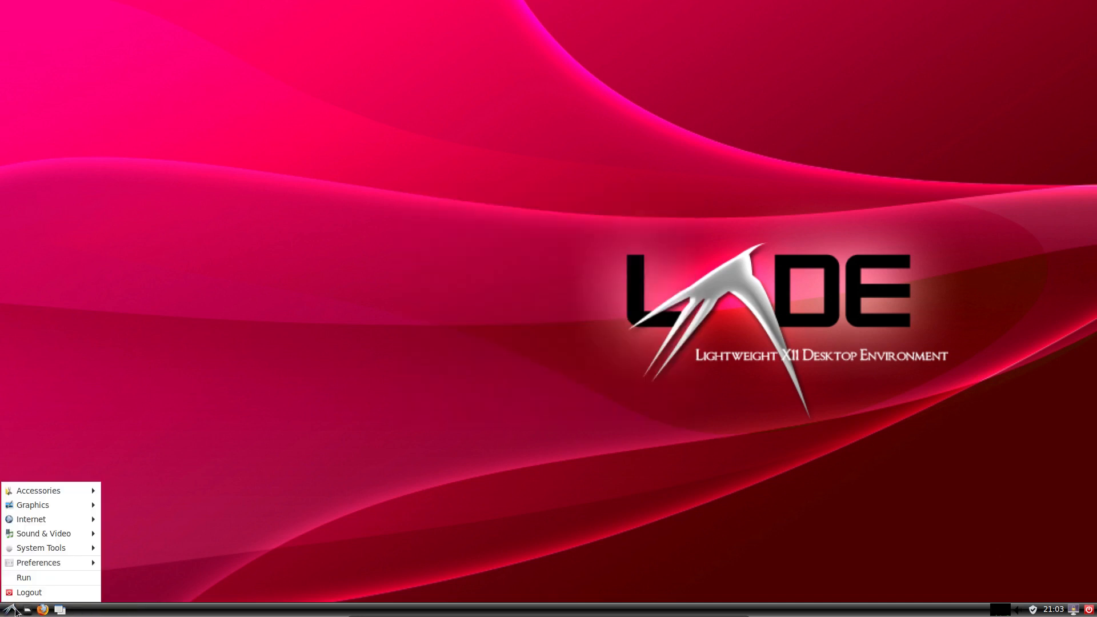
Step: View the web browser and mail client choices in Preferred Applications and leave without changing them
{"action": "mouse_move", "coordinate": [54, 563]}
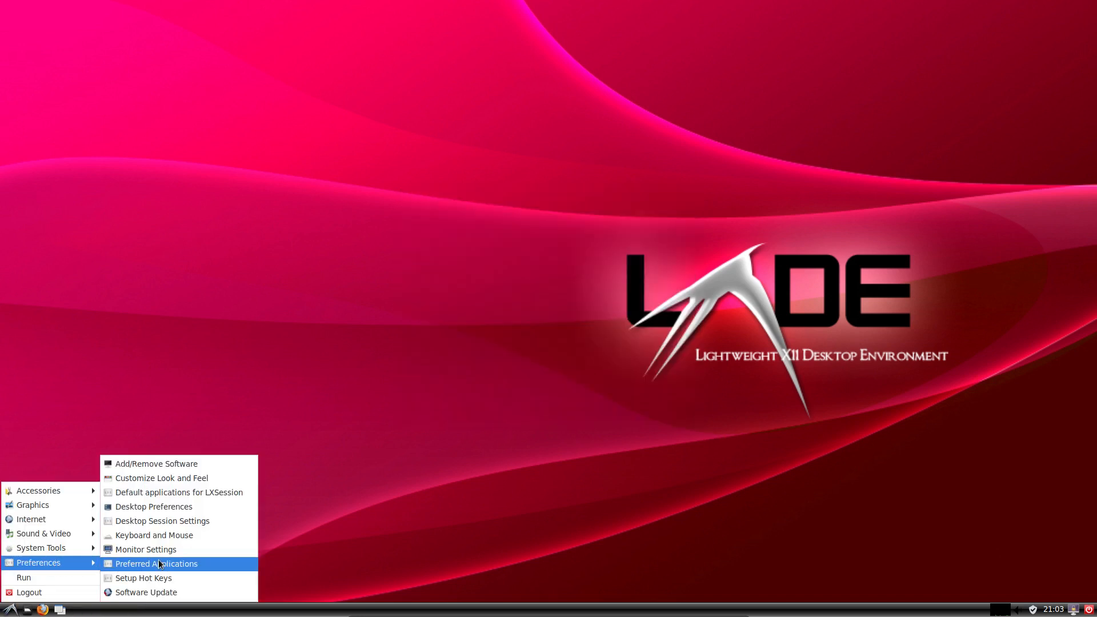
{"action": "left_click", "coordinate": [111, 563]}
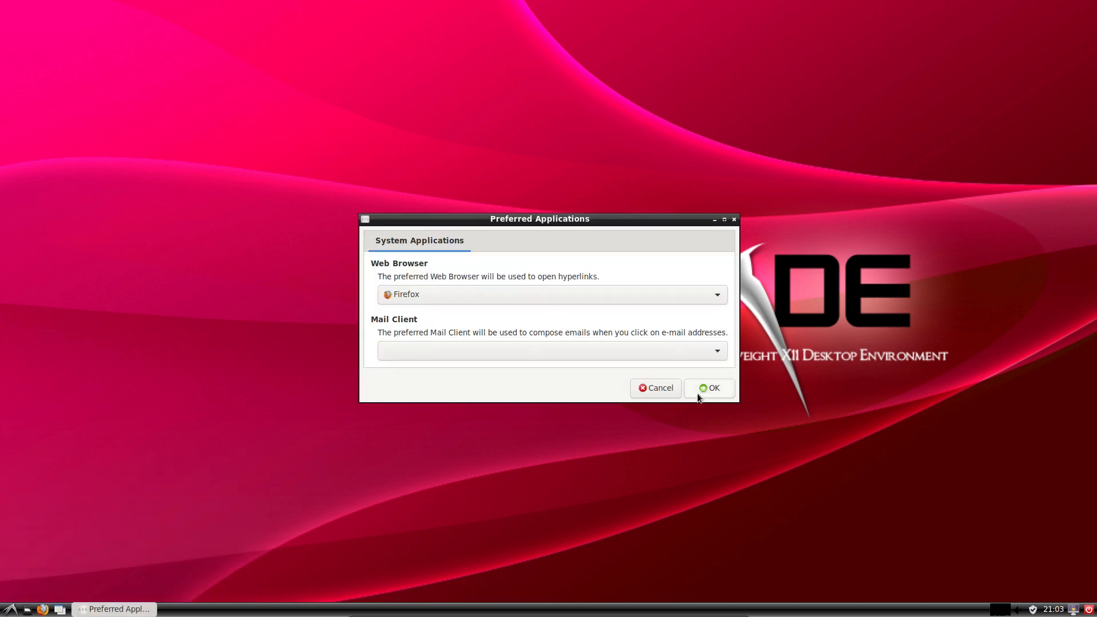
{"action": "left_click", "coordinate": [657, 390]}
{"action": "left_click", "coordinate": [10, 609]}
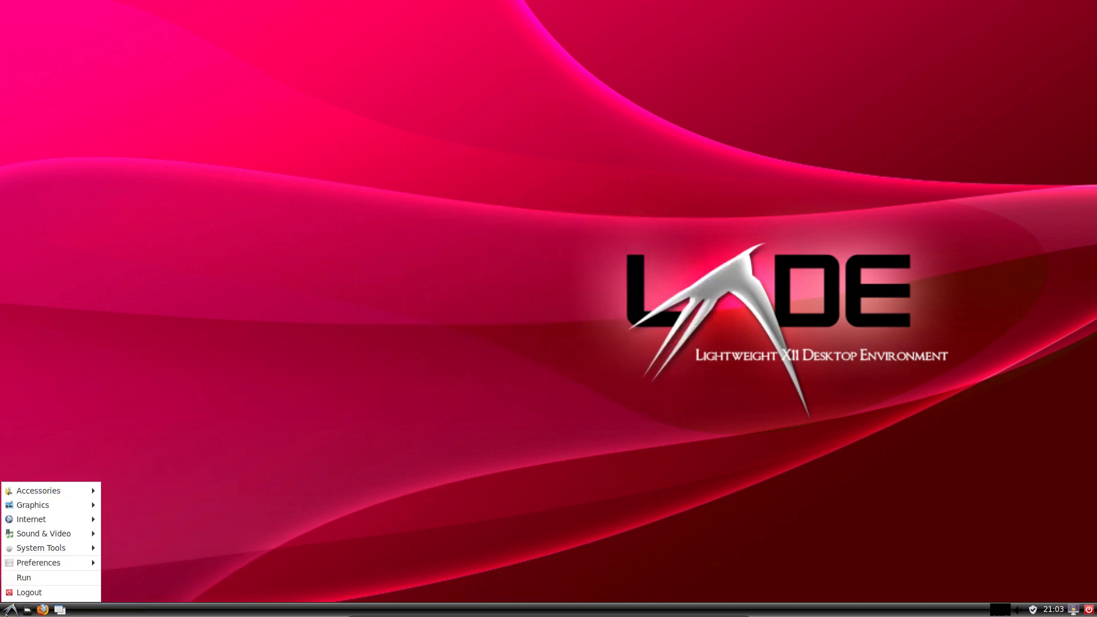
{"action": "mouse_move", "coordinate": [59, 568]}
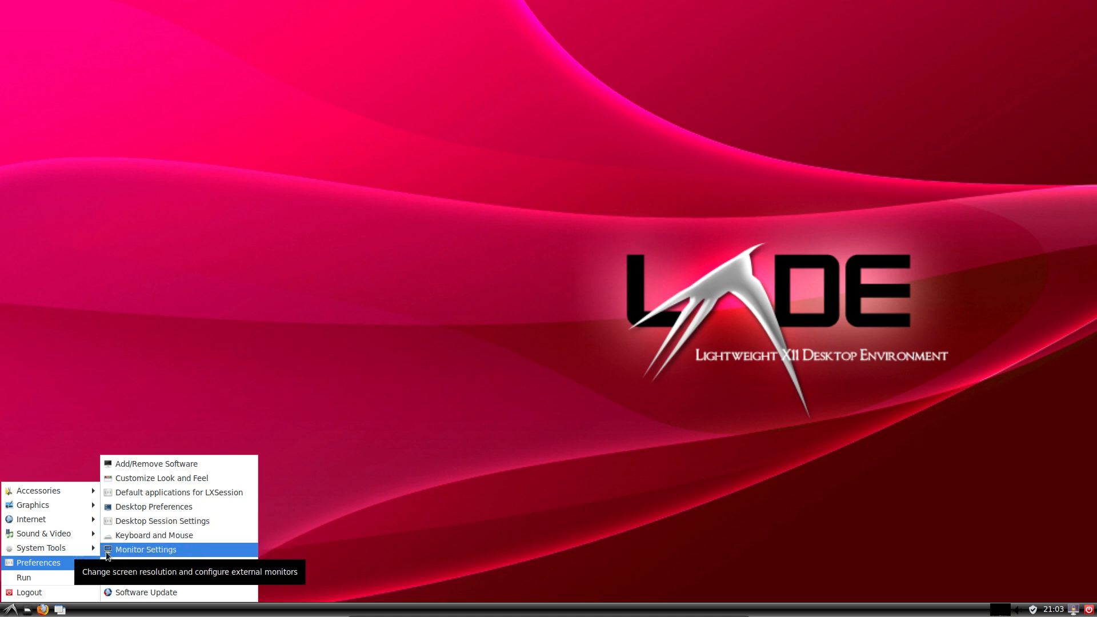
{"action": "mouse_move", "coordinate": [45, 548]}
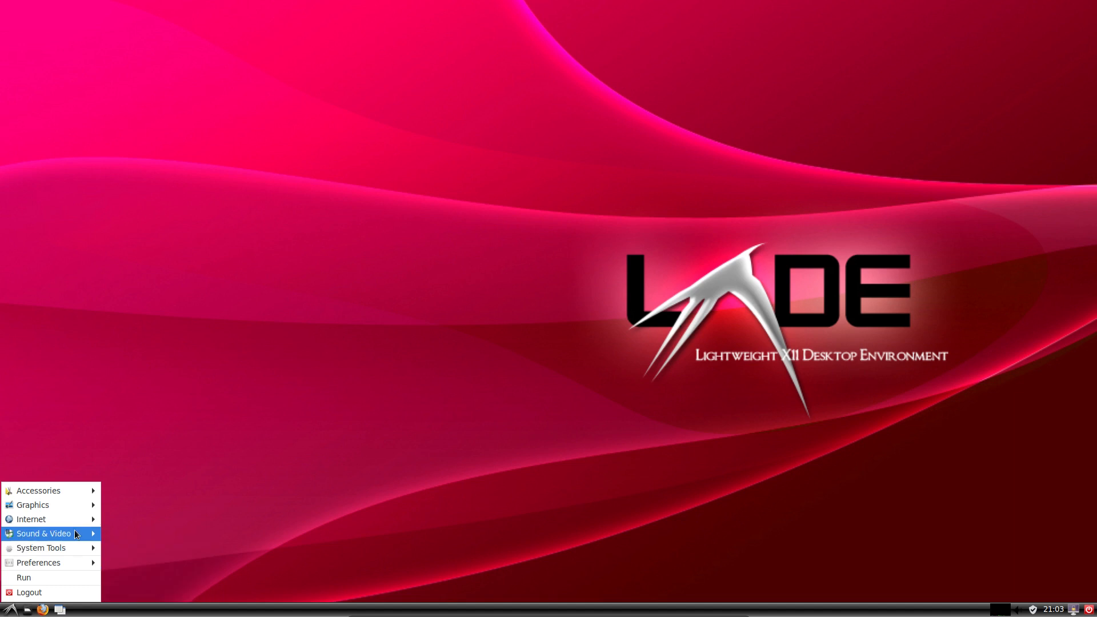
{"action": "mouse_move", "coordinate": [75, 534]}
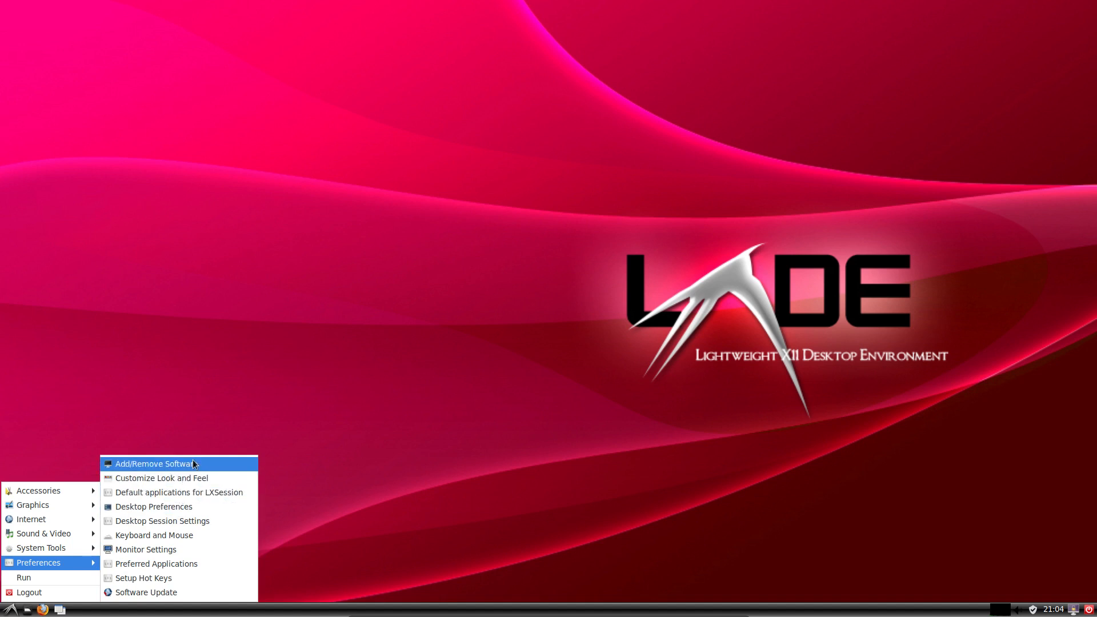
{"action": "left_click", "coordinate": [271, 401]}
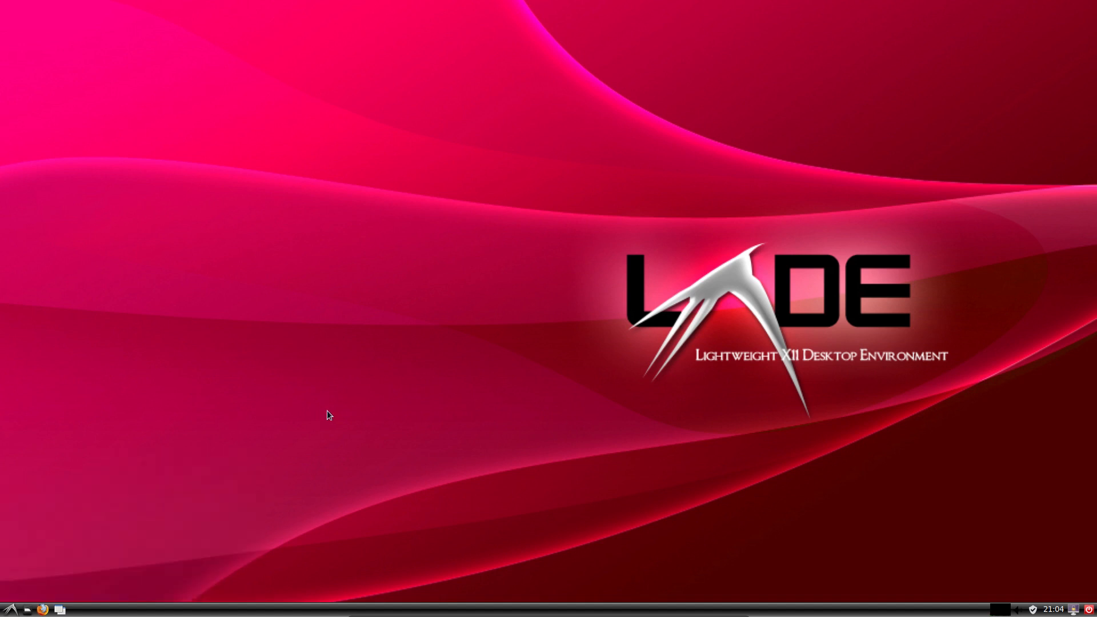
Step: View the LXDE session logout options and cancel the logout
{"action": "left_click", "coordinate": [1089, 610]}
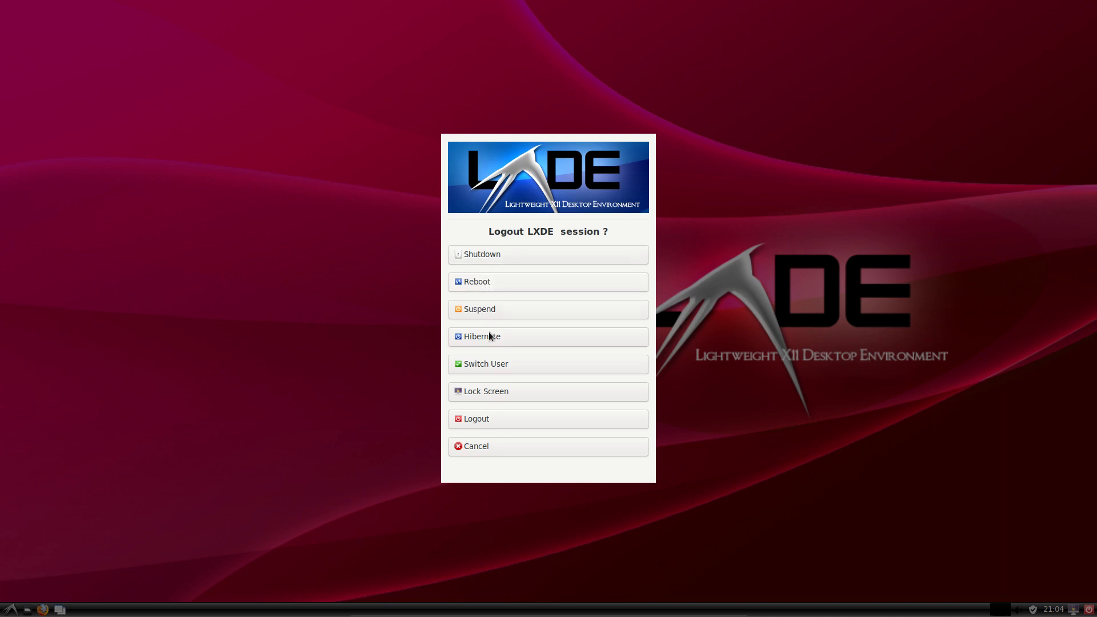
{"action": "left_click", "coordinate": [498, 448]}
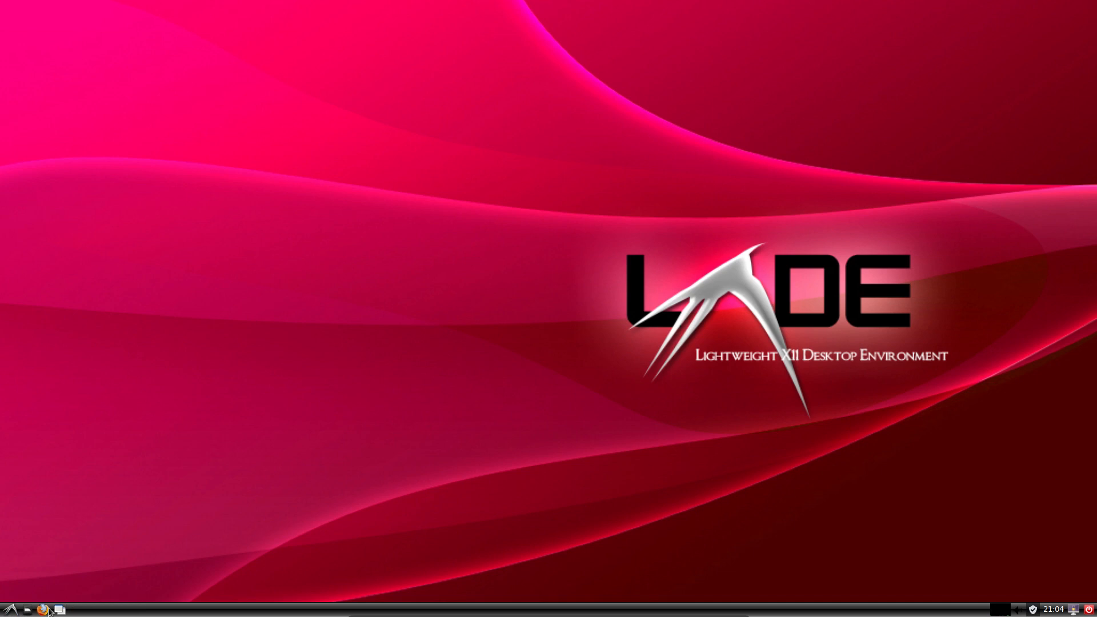
Step: Open LXTerminal and switch the keyboard layout to Belgian with the command setxkbmap be
{"action": "left_click", "coordinate": [5, 614]}
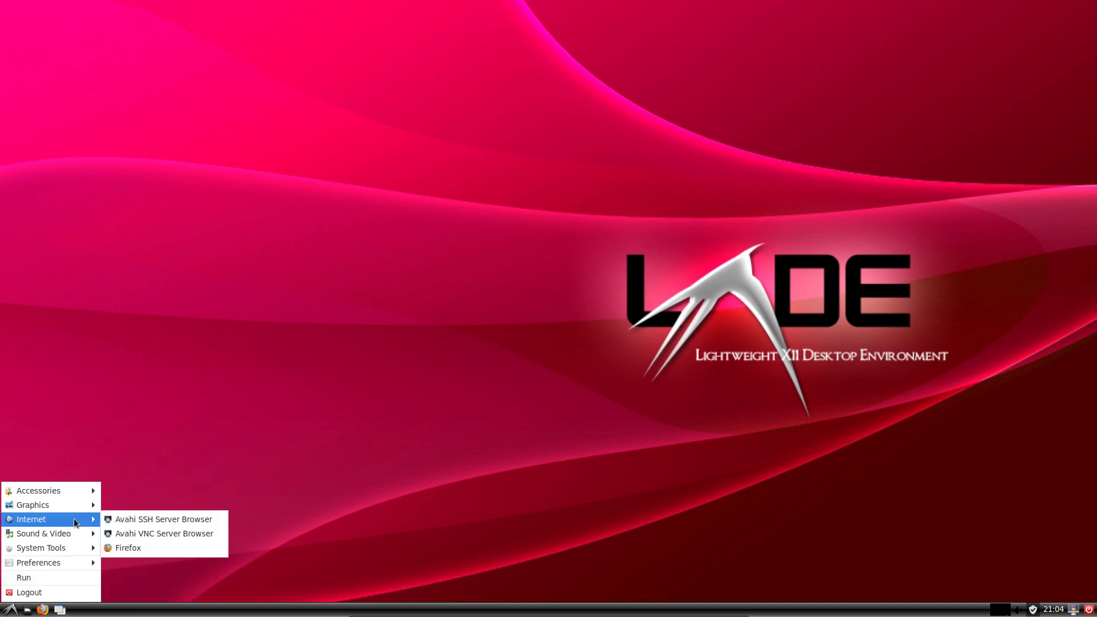
{"action": "mouse_move", "coordinate": [82, 553]}
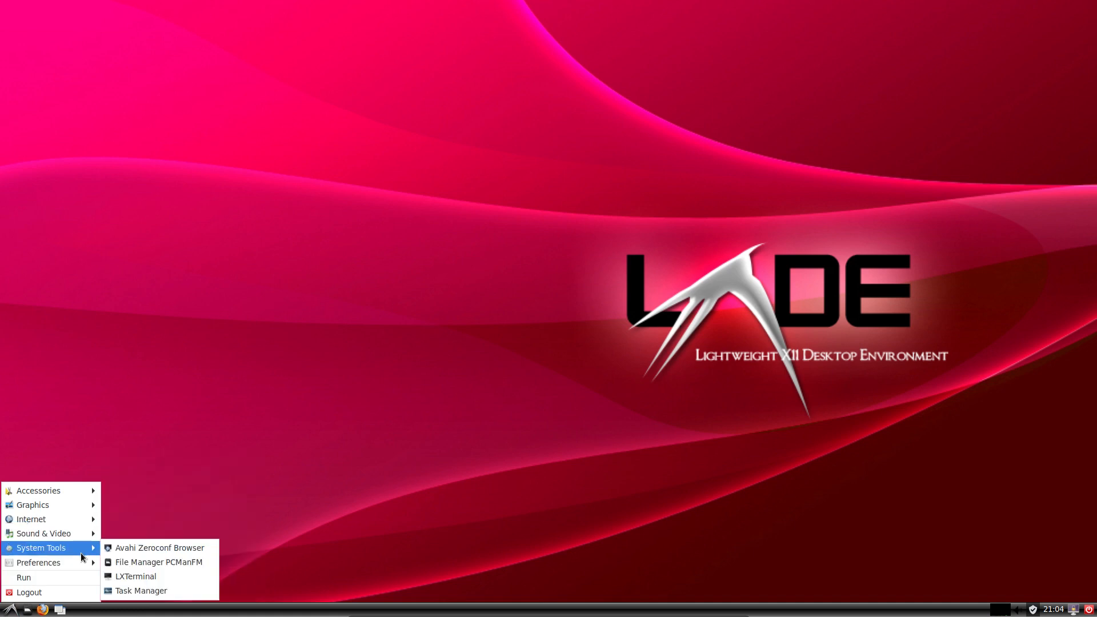
{"action": "left_click", "coordinate": [153, 574]}
{"action": "type", "text": "sudo pqc;qn"}
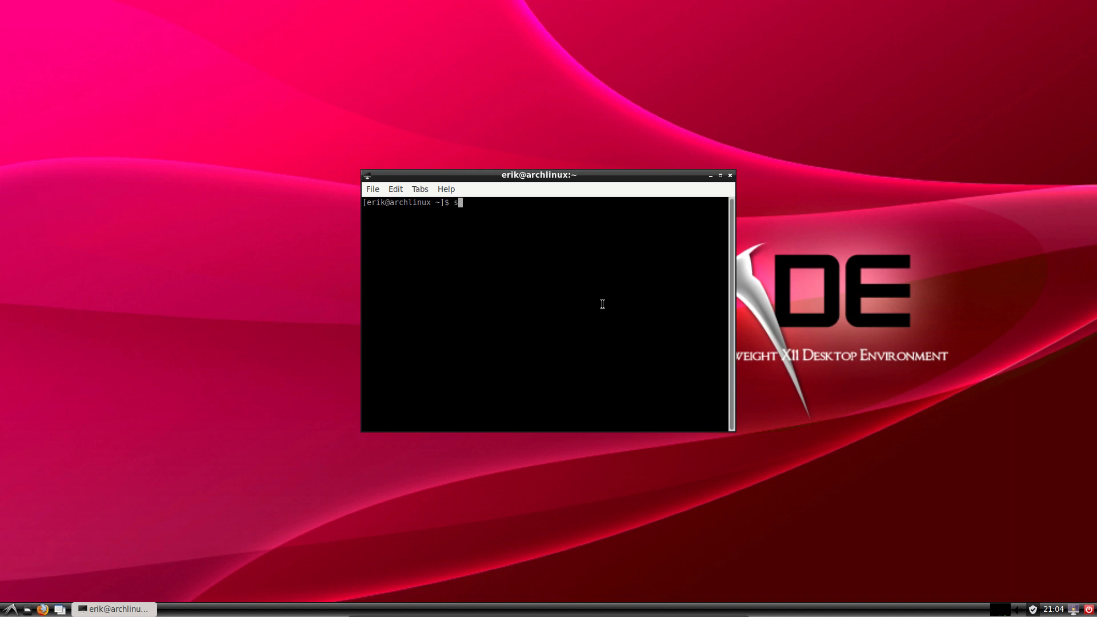
{"action": "key", "text": "BackSpace"}
{"action": "key", "text": "BackSpace"}
{"action": "key", "text": "BackSpace"}
{"action": "key", "text": "BackSpace"}
{"action": "key", "text": "BackSpace"}
{"action": "key", "text": "BackSpace"}
{"action": "key", "text": "BackSpace"}
{"action": "key", "text": "BackSpace"}
{"action": "key", "text": "BackSpace"}
{"action": "key", "text": "BackSpace"}
{"action": "key", "text": "BackSpace"}
{"action": "type", "text": "etxt"}
{"action": "key", "text": "BackSpace"}
{"action": "type", "text": "kbmap be"}
{"action": "key", "text": "Return"}
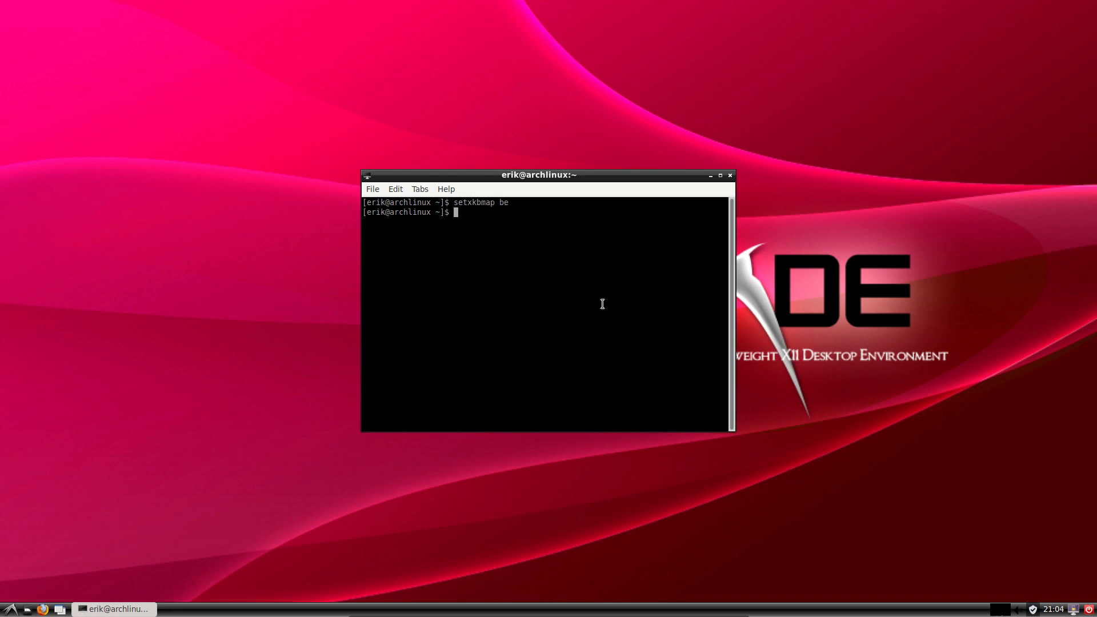
Step: Try to install Cinnamon with sudo pacman -S cinnamon, entering the account password
{"action": "type", "text": "sudo pacman -S cinnamon"}
{"action": "key", "text": "Return"}
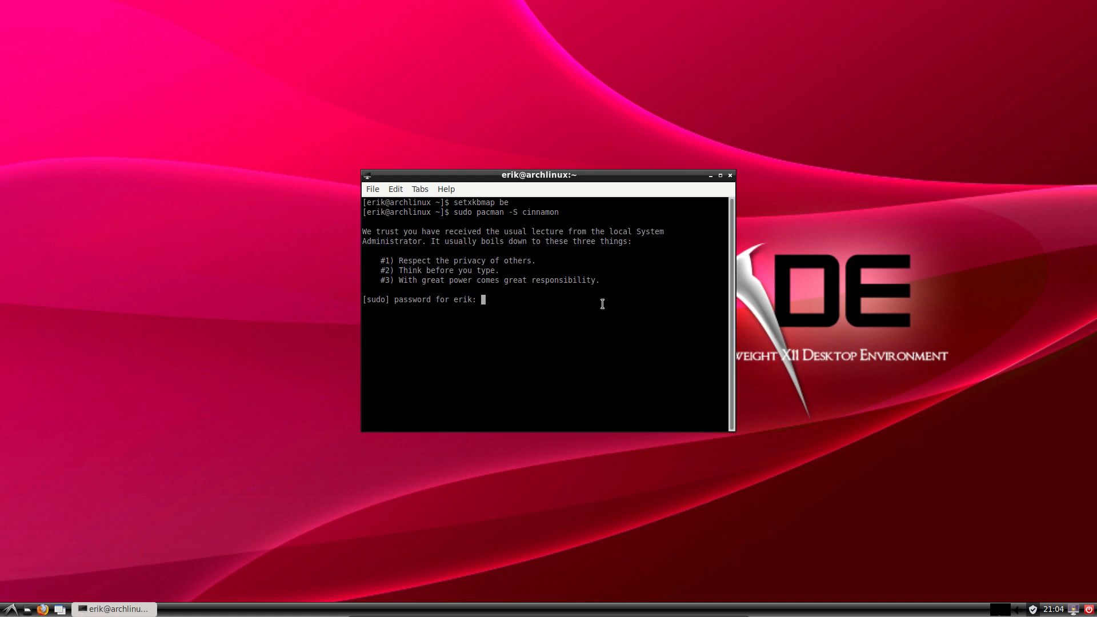
{"action": "key", "text": "Return"}
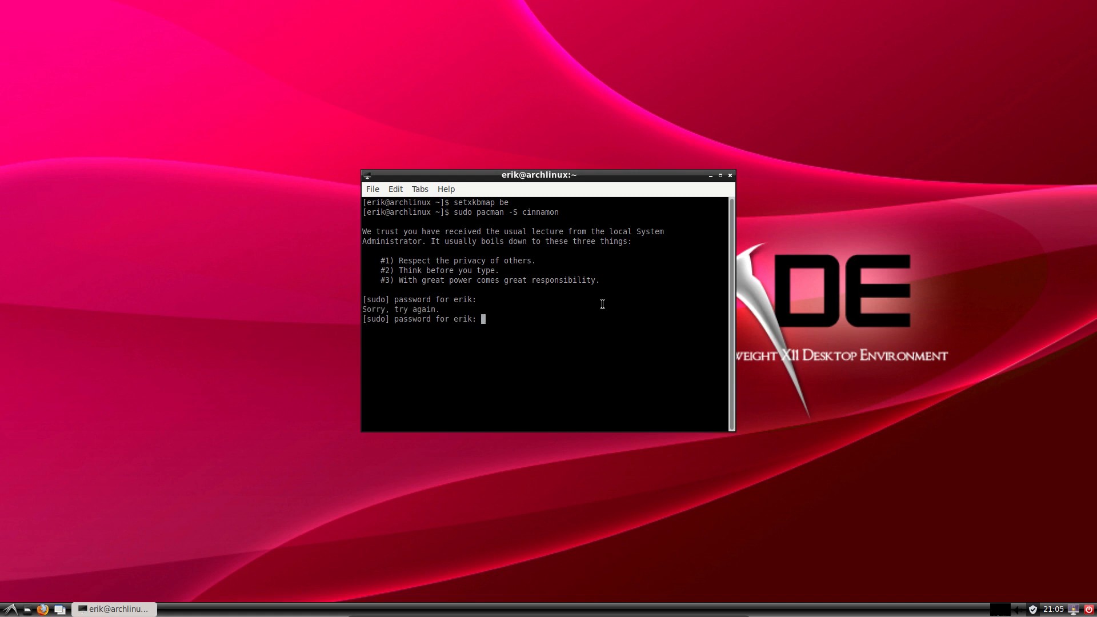
{"action": "key", "text": "Return"}
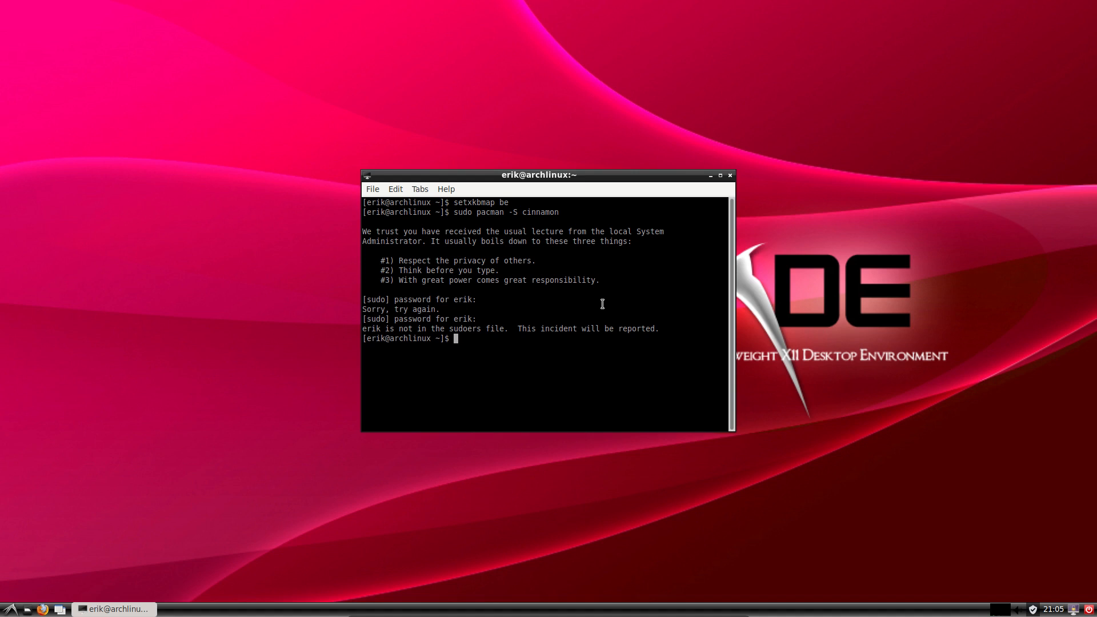
Step: Try to refresh the package databases and upgrade the system with sudo pacman -Syyu, entering the account password
{"action": "type", "text": "sudo pacman -Syuu"}
{"action": "key", "text": "Return"}
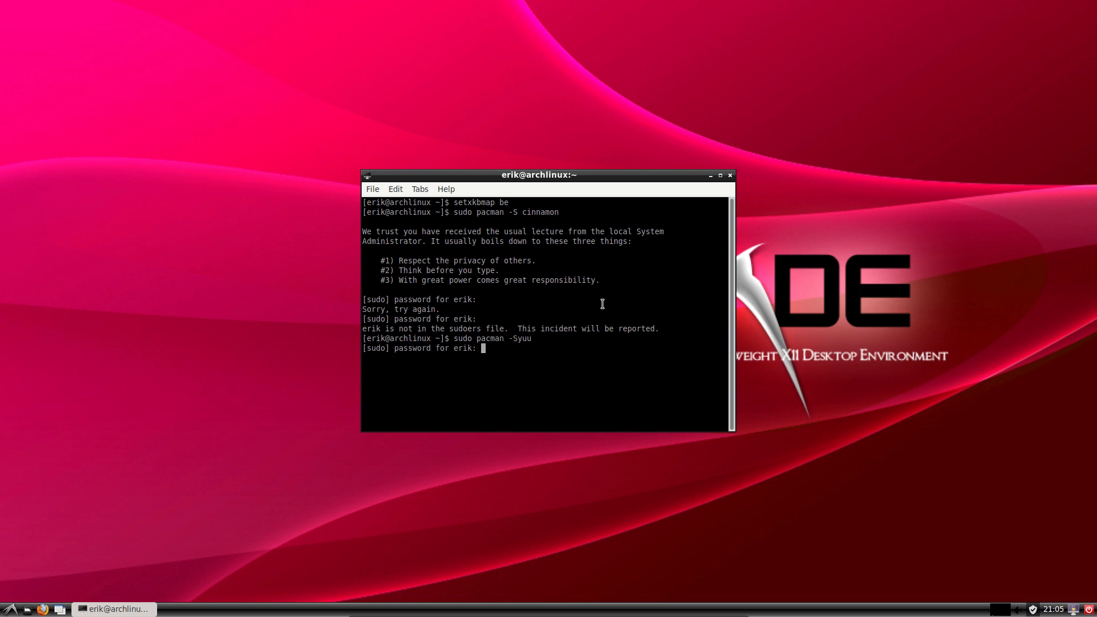
{"action": "key", "text": "ctrl+c"}
{"action": "key", "text": "Up"}
{"action": "key", "text": "BackSpace"}
{"action": "key", "text": "BackSpace"}
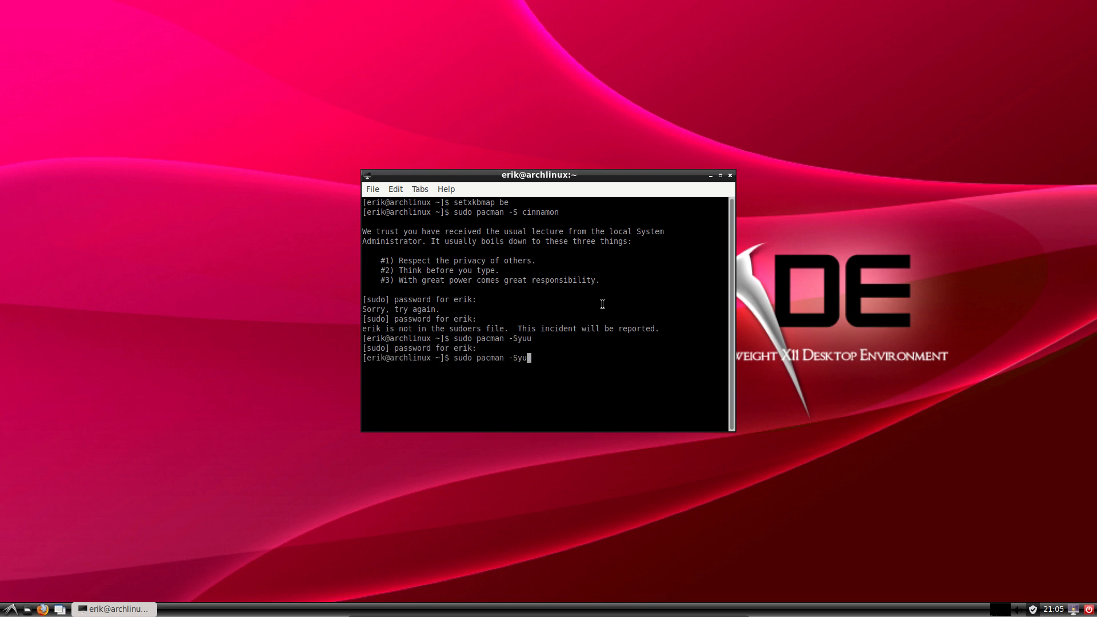
{"action": "type", "text": "uu"}
{"action": "key", "text": "Return"}
{"action": "key", "text": "Return"}
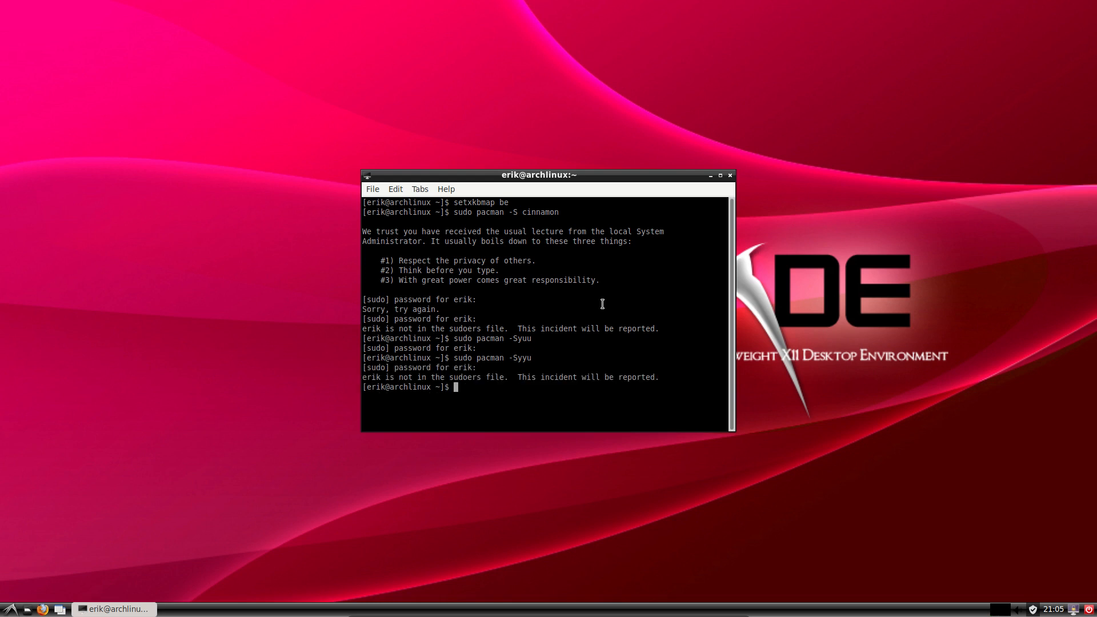
Step: Try to open the sudoers file in nano as the regular user with EDITOR=nano visudo
{"action": "type", "text": "EXIT"}
{"action": "key", "text": "BackSpace"}
{"action": "key", "text": "BackSpace"}
{"action": "key", "text": "BackSpace"}
{"action": "type", "text": "DITOR=nano V"}
{"action": "key", "text": "BackSpace"}
{"action": "type", "text": "visudo"}
{"action": "key", "text": "Return"}
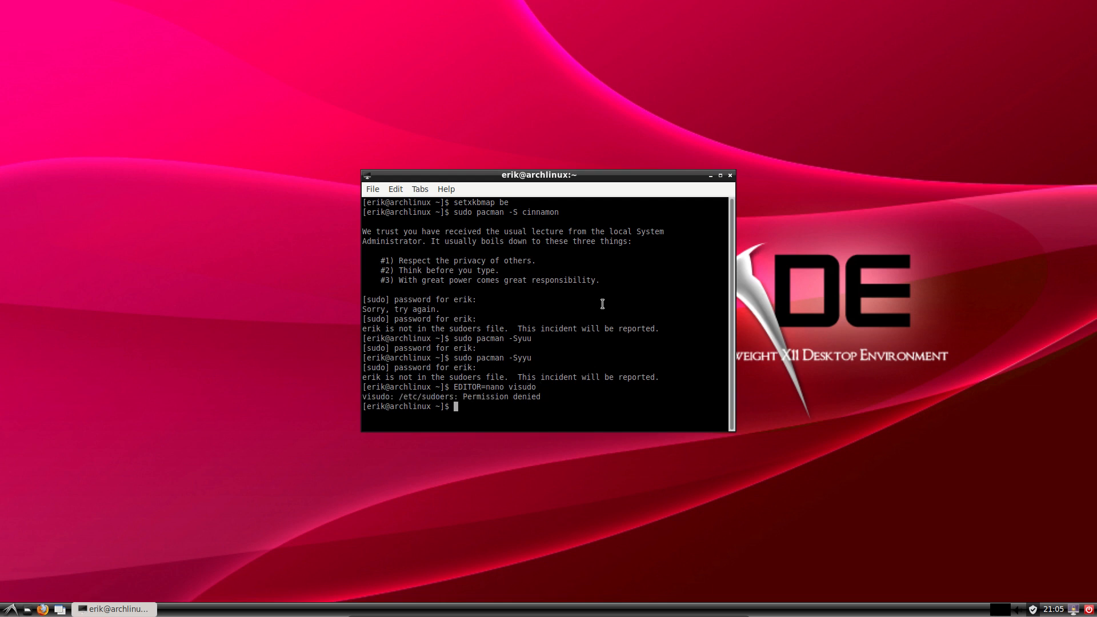
Step: Try to open the sudoers file with sudo EDITOR=nano visudo, entering the account password
{"action": "key", "text": "Up"}
{"action": "key", "text": "Left"}
{"action": "key", "text": "Left"}
{"action": "key", "text": "Left"}
{"action": "key", "text": "Left"}
{"action": "key", "text": "Left"}
{"action": "key", "text": "Left"}
{"action": "key", "text": "Left"}
{"action": "key", "text": "Left"}
{"action": "key", "text": "Left"}
{"action": "key", "text": "Left"}
{"action": "key", "text": "Left"}
{"action": "key", "text": "Left"}
{"action": "key", "text": "Left"}
{"action": "key", "text": "Left"}
{"action": "key", "text": "Left"}
{"action": "key", "text": "Left"}
{"action": "key", "text": "Left"}
{"action": "key", "text": "Left"}
{"action": "type", "text": "sudo"}
{"action": "key", "text": "Return"}
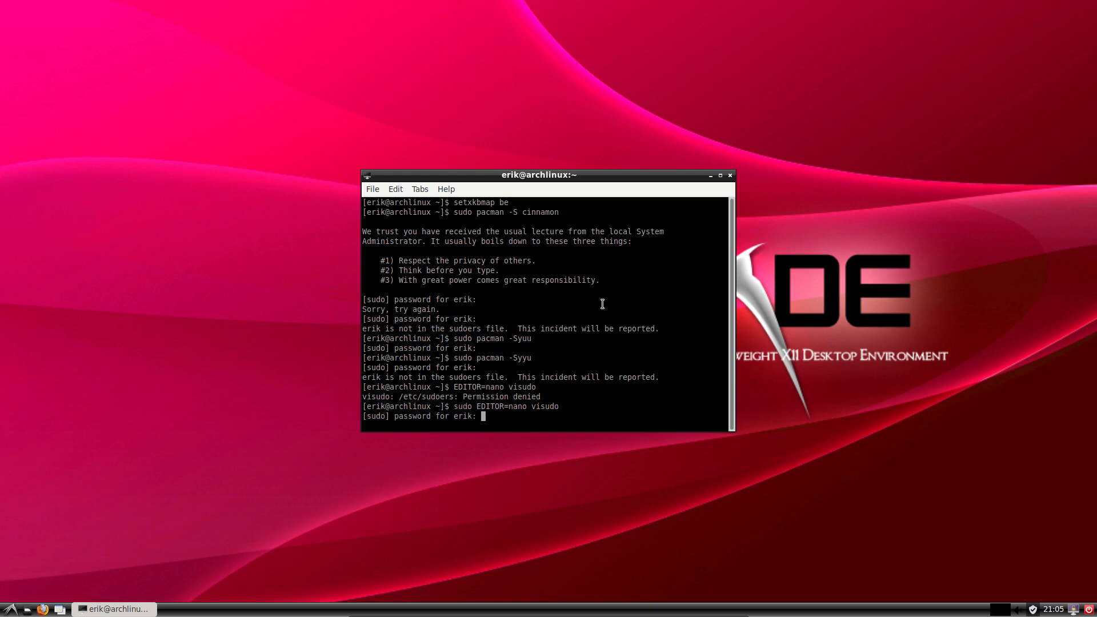
{"action": "key", "text": "Return"}
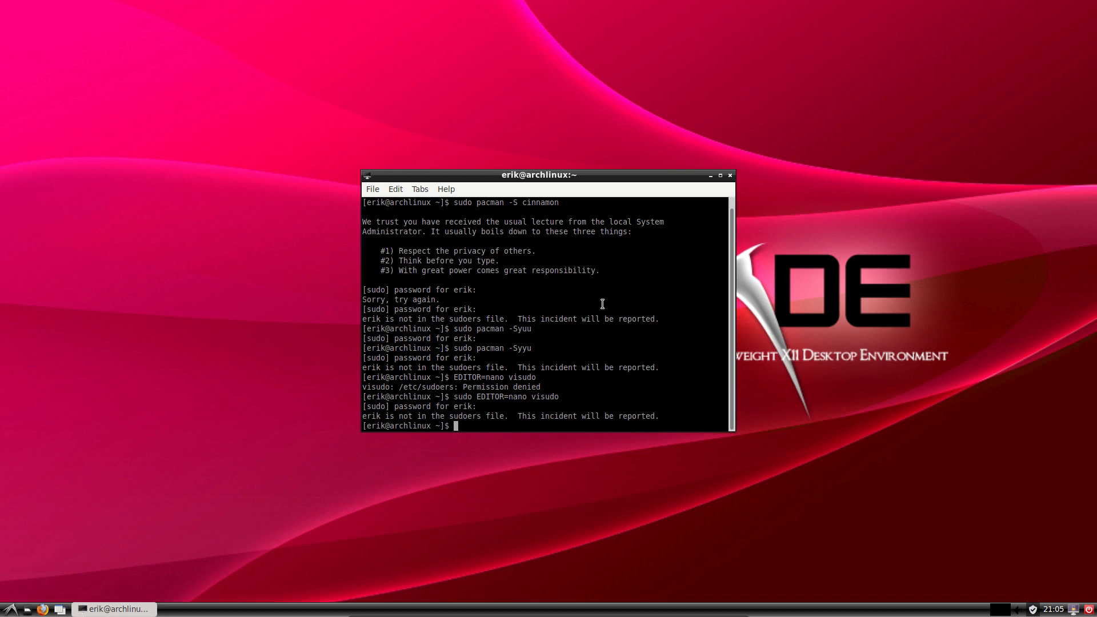
Step: Switch to the root account with su, entering the root password
{"action": "type", "text": "su"}
{"action": "key", "text": "Return"}
{"action": "key", "text": "Return"}
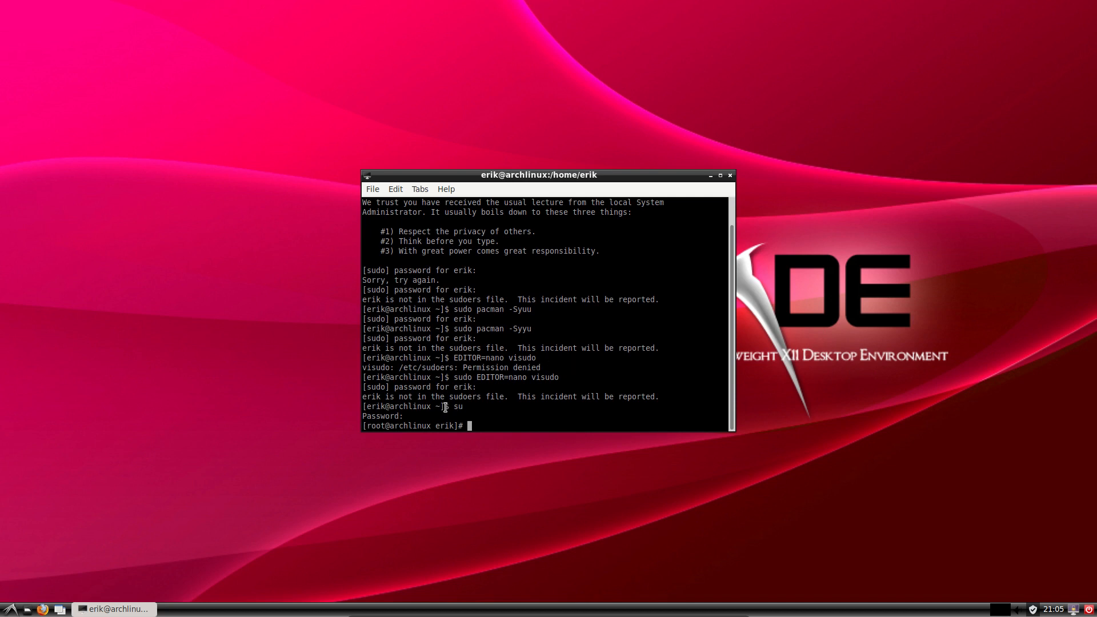
{"action": "left_click_drag", "start_coordinate": [459, 426], "coordinate": [467, 426]}
{"action": "left_click", "coordinate": [480, 429]}
Step: Open the sudoers file in nano as root with EDITOR=nano visudo
{"action": "type", "text": "EDITOR"}
{"action": "key", "text": "BackSpace"}
{"action": "type", "text": "=nano visudo"}
{"action": "key", "text": "Return"}
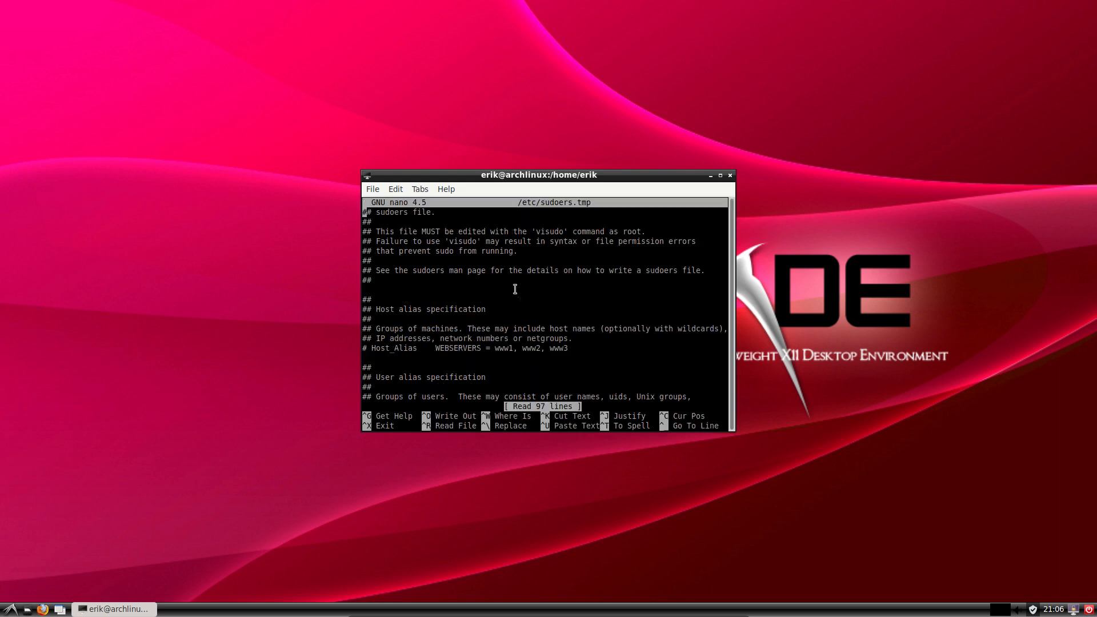
Step: Read through the sudoers file and examine the user privilege specification around the %wheel group rule
{"action": "key", "text": "Page_Down"}
{"action": "key", "text": "Page_Down"}
{"action": "key", "text": "Page_Down"}
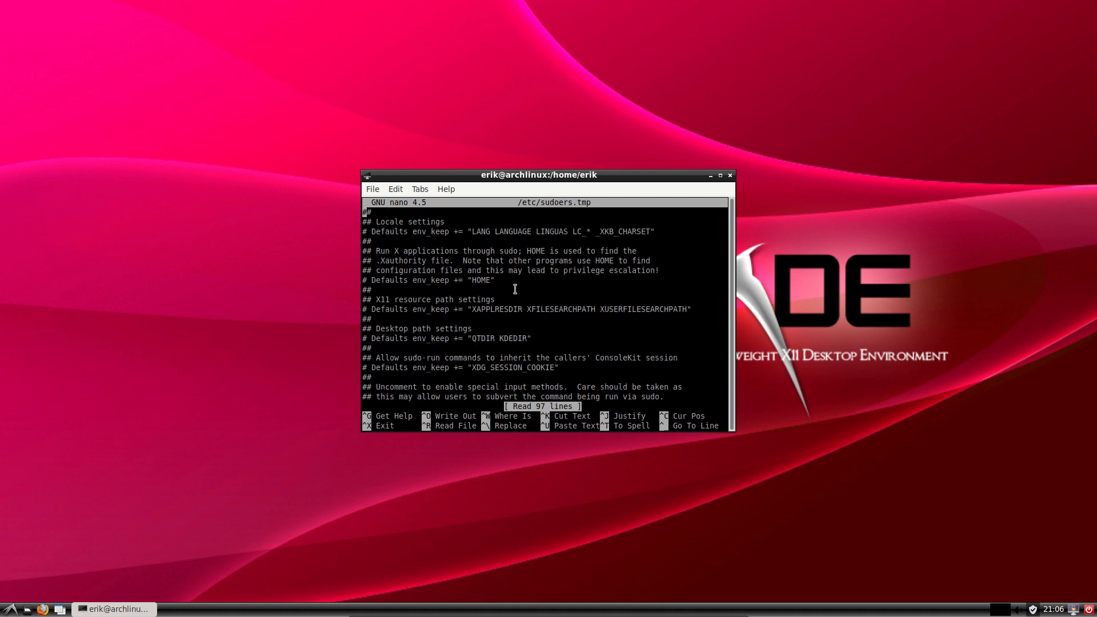
{"action": "key", "text": "Page_Down"}
{"action": "key", "text": "Page_Down"}
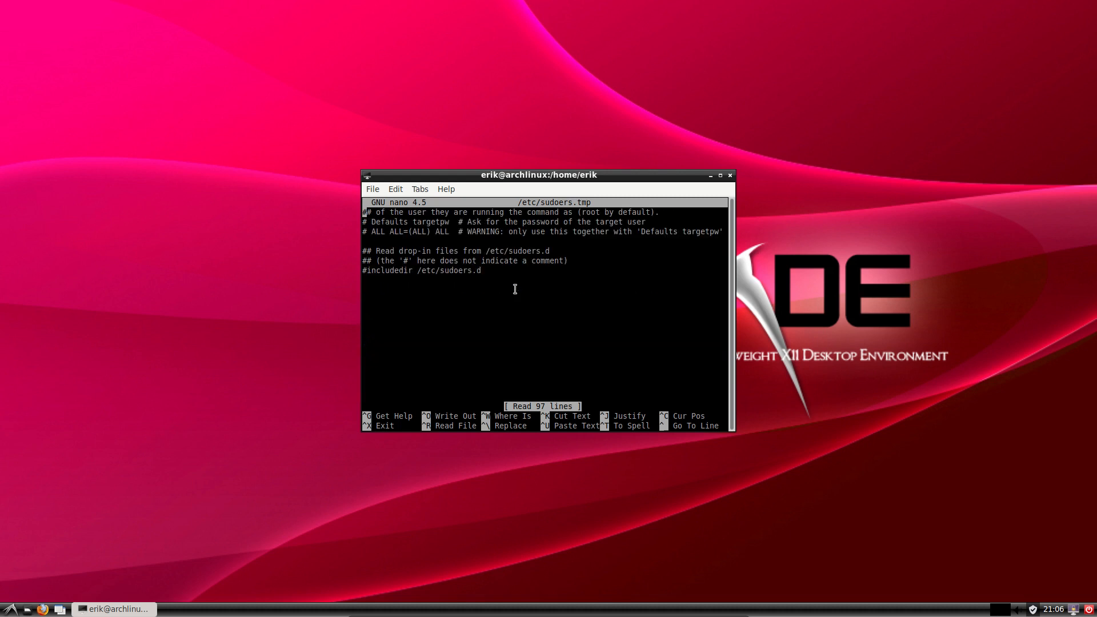
{"action": "scroll", "coordinate": [515, 289], "scroll_direction": "up", "scroll_amount": 7}
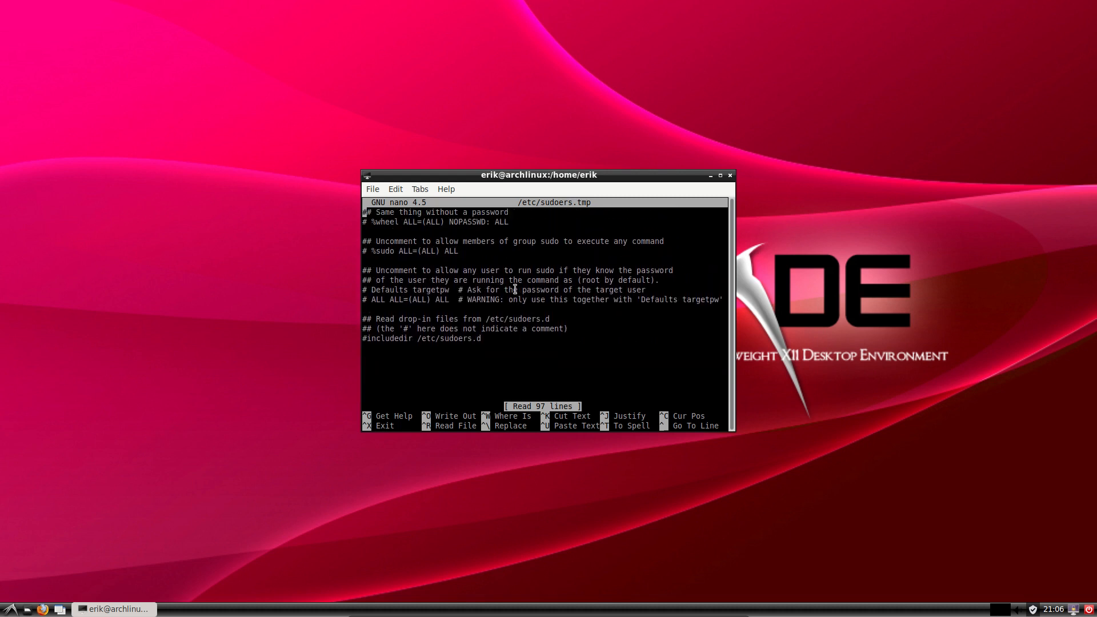
{"action": "key", "text": "Down"}
{"action": "key", "text": "Down"}
{"action": "key", "text": "Down"}
{"action": "key", "text": "Down"}
{"action": "key", "text": "Down"}
{"action": "key", "text": "Down"}
{"action": "key", "text": "Down"}
{"action": "key", "text": "Down"}
{"action": "key", "text": "Down"}
{"action": "key", "text": "Down"}
{"action": "key", "text": "Down"}
{"action": "key", "text": "Down"}
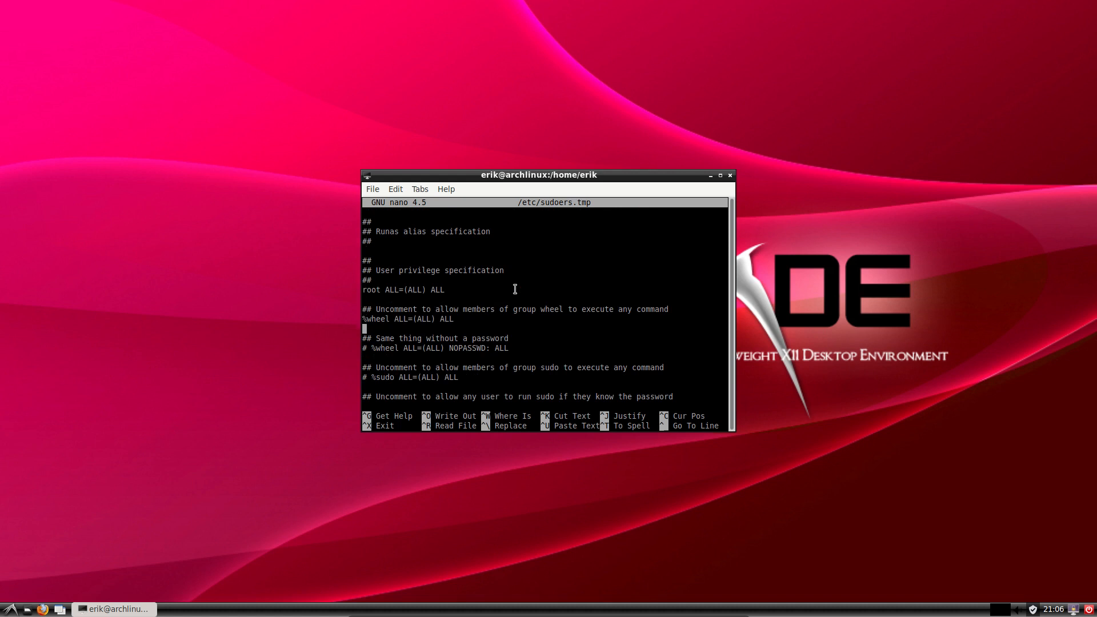
{"action": "key", "text": "Up"}
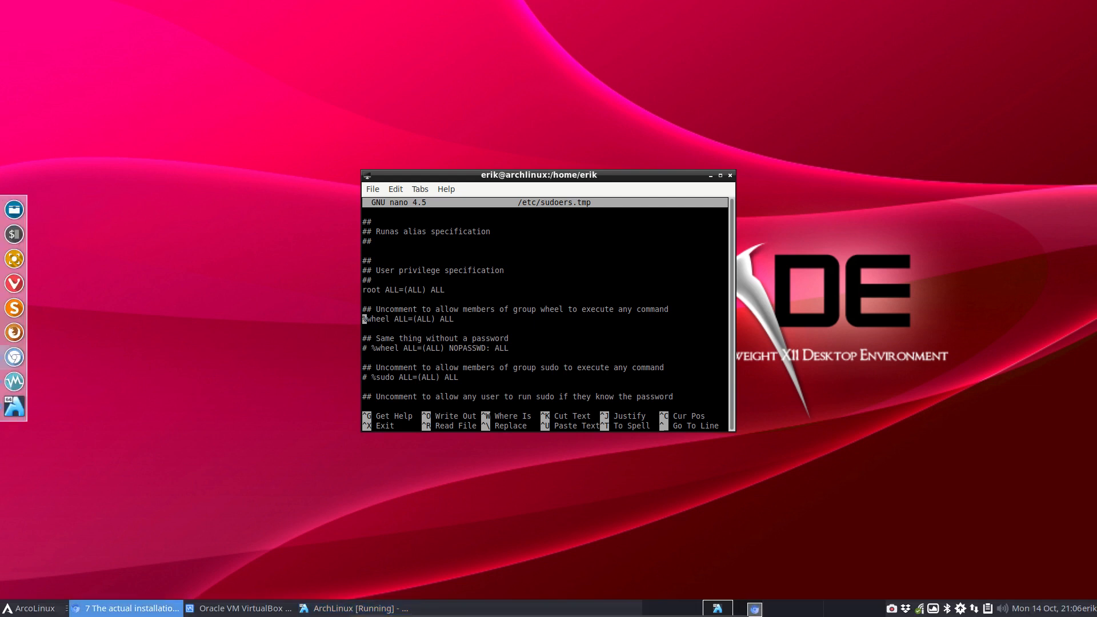
{"action": "right_click", "coordinate": [891, 609]}
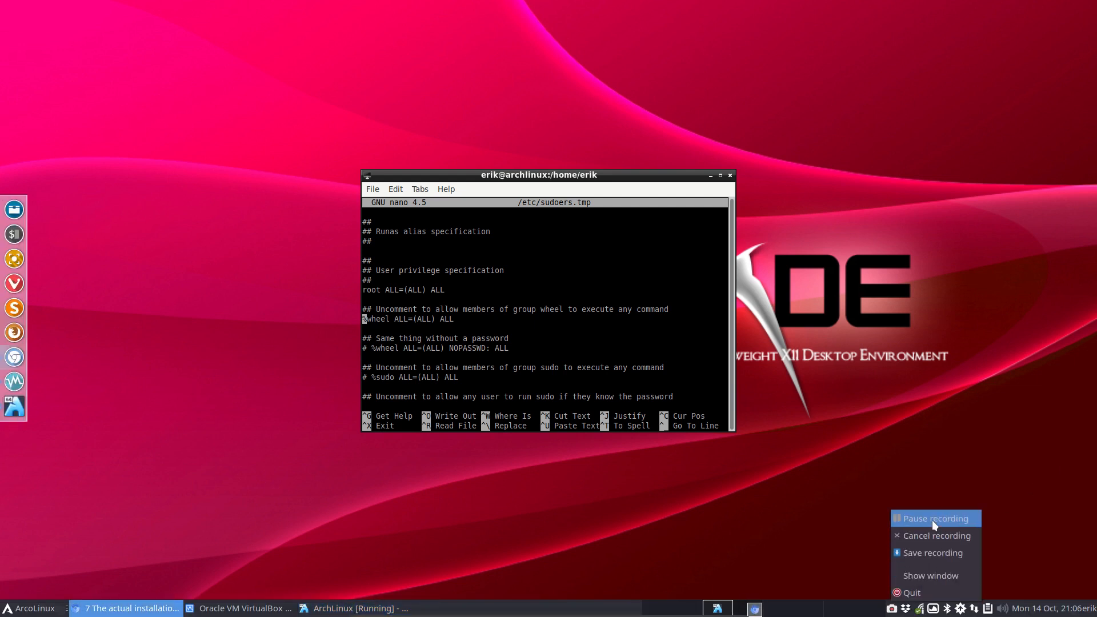
{"action": "left_click", "coordinate": [931, 520]}
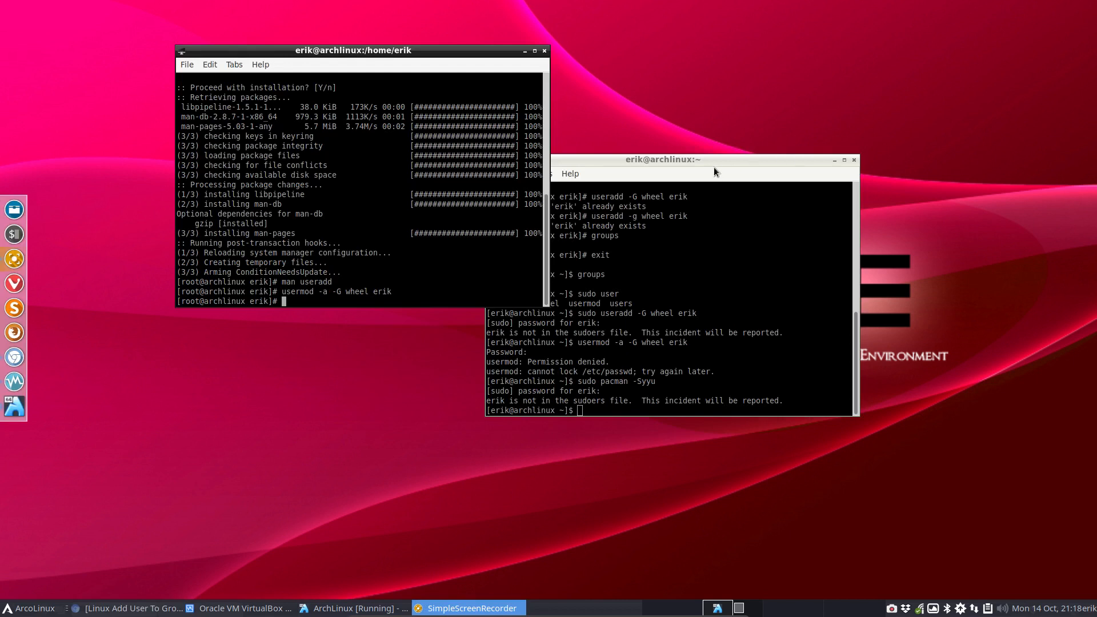
Step: Place the two terminals side by side and compare the root usermod -a -G wheel command with the earlier useradd attempts
{"action": "left_click_drag", "start_coordinate": [703, 159], "coordinate": [815, 162]}
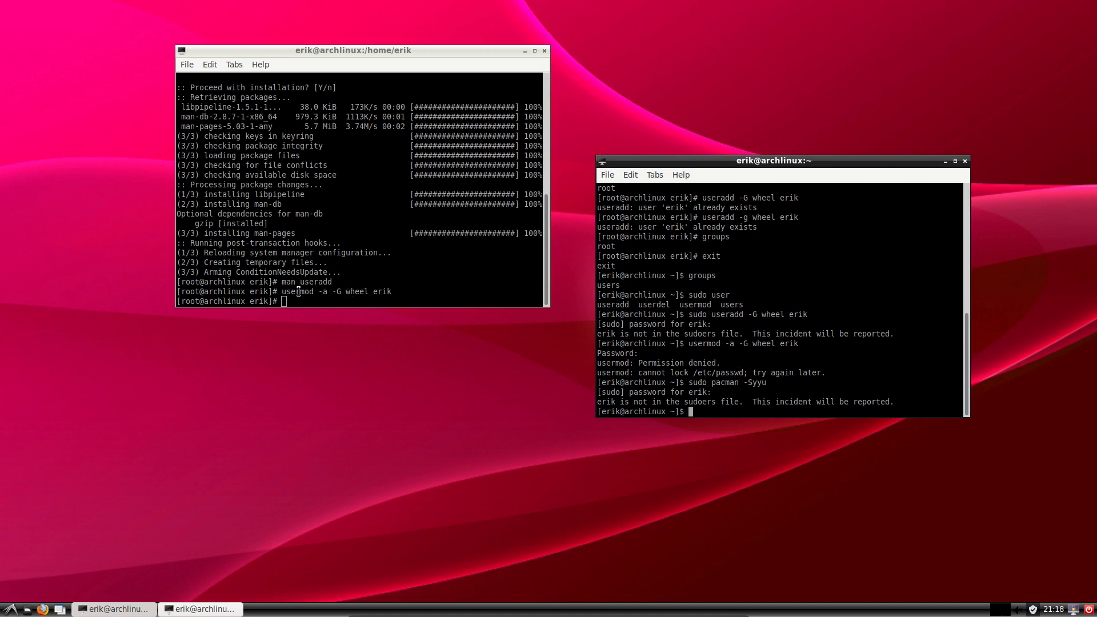
{"action": "left_click", "coordinate": [380, 294]}
{"action": "double_click", "coordinate": [356, 292]}
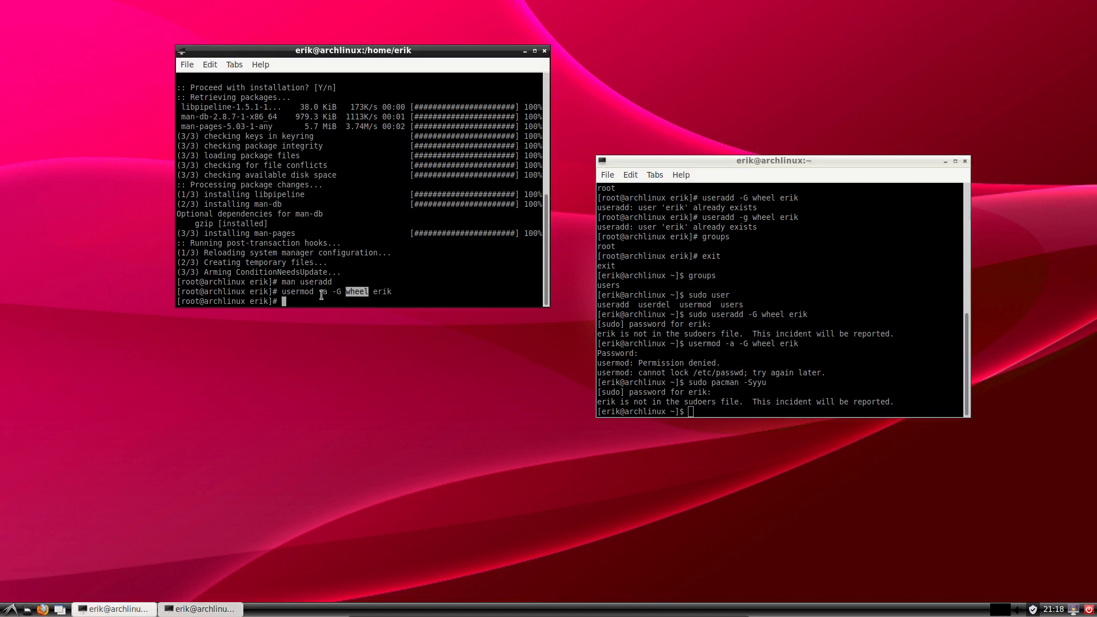
{"action": "left_click_drag", "start_coordinate": [286, 292], "coordinate": [310, 291]}
{"action": "left_click", "coordinate": [313, 293]}
{"action": "left_click", "coordinate": [720, 315]}
{"action": "double_click", "coordinate": [720, 315]}
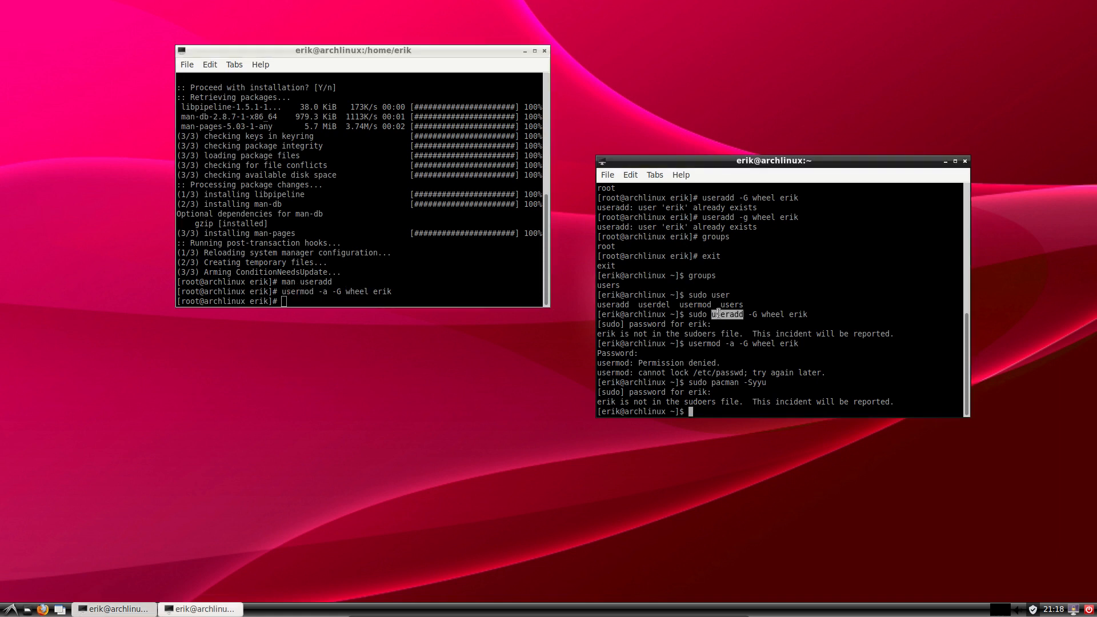
{"action": "double_click", "coordinate": [303, 292]}
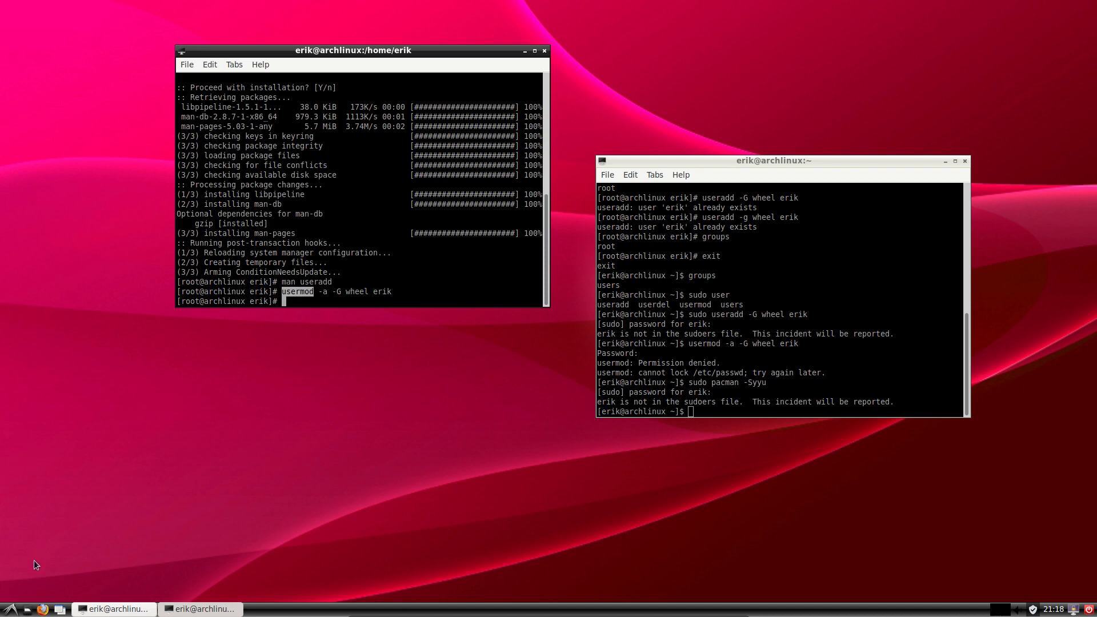
Step: Restart the virtual machine and boot the existing OS from the Arch Linux boot menu
{"action": "left_click", "coordinate": [1089, 610]}
{"action": "left_click", "coordinate": [485, 283]}
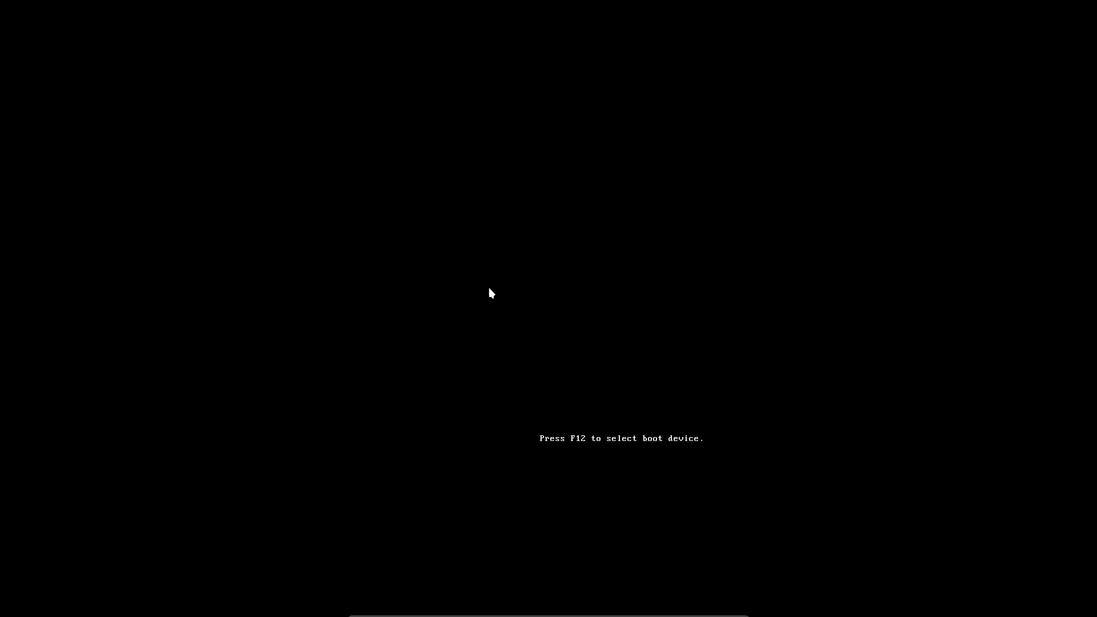
{"action": "key", "text": "Down"}
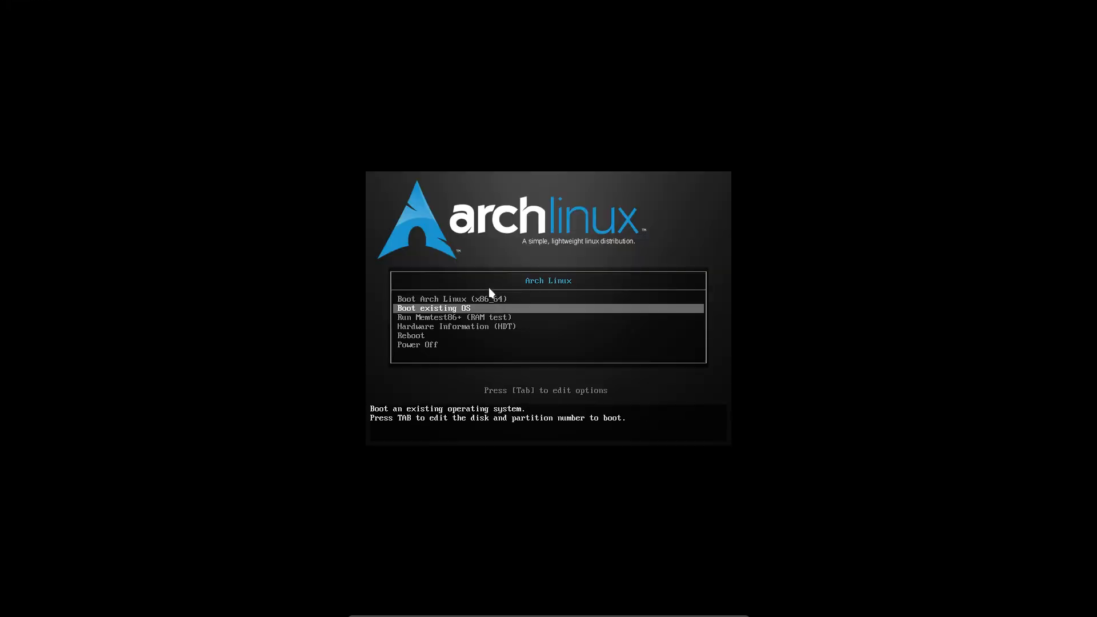
{"action": "key", "text": "Return"}
{"action": "key", "text": "Return"}
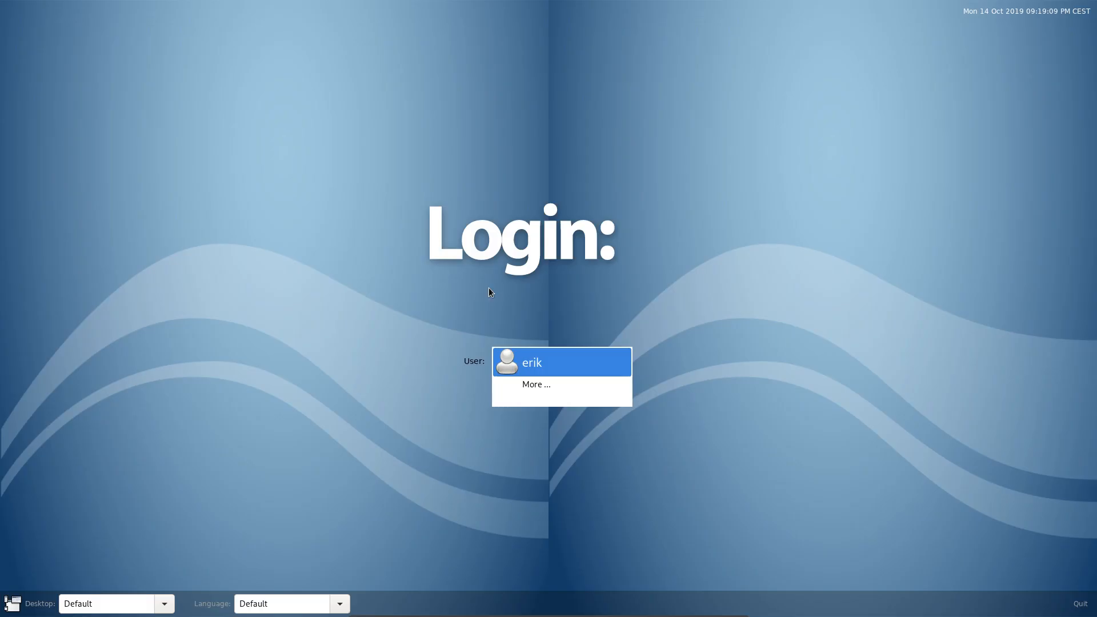
Step: Log in to the desktop with the account password and open an LXTerminal window
{"action": "left_click", "coordinate": [564, 365]}
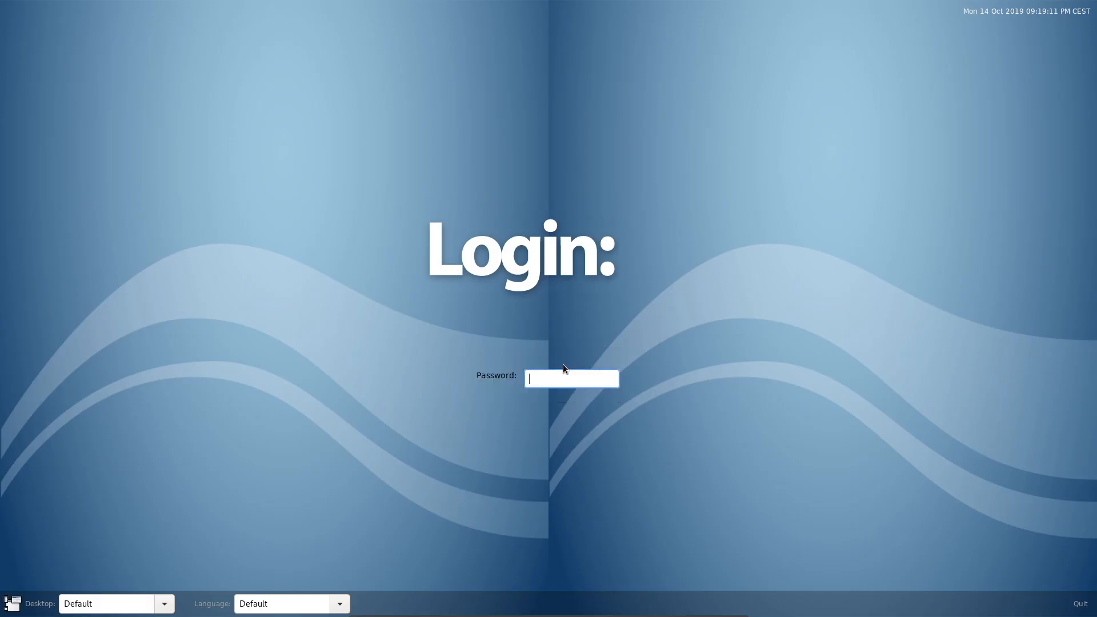
{"action": "key", "text": "Return"}
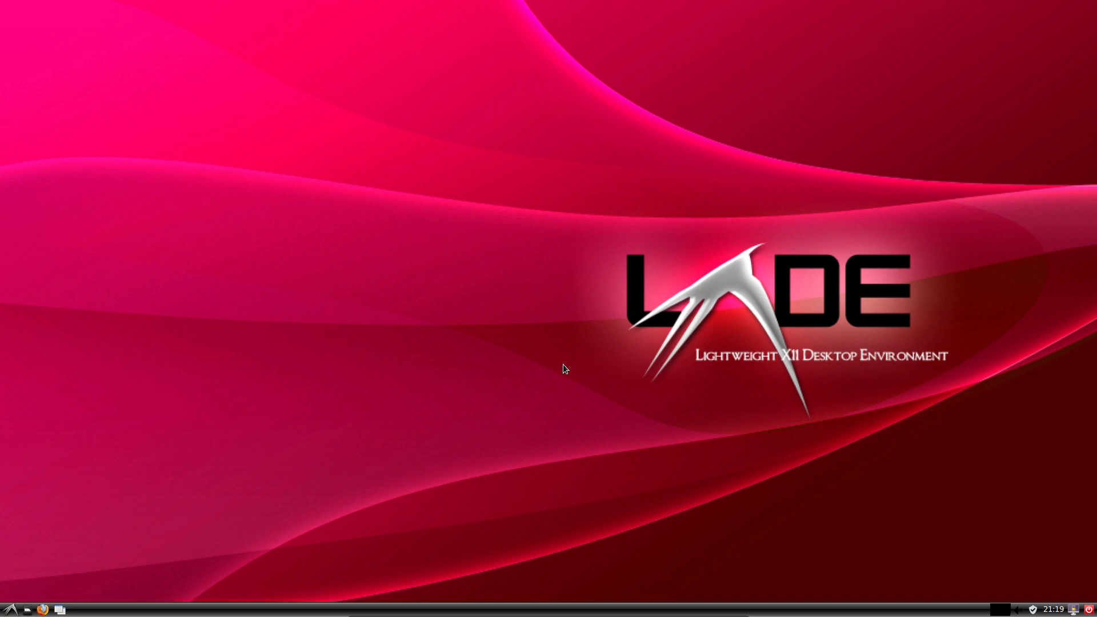
{"action": "left_click", "coordinate": [13, 609]}
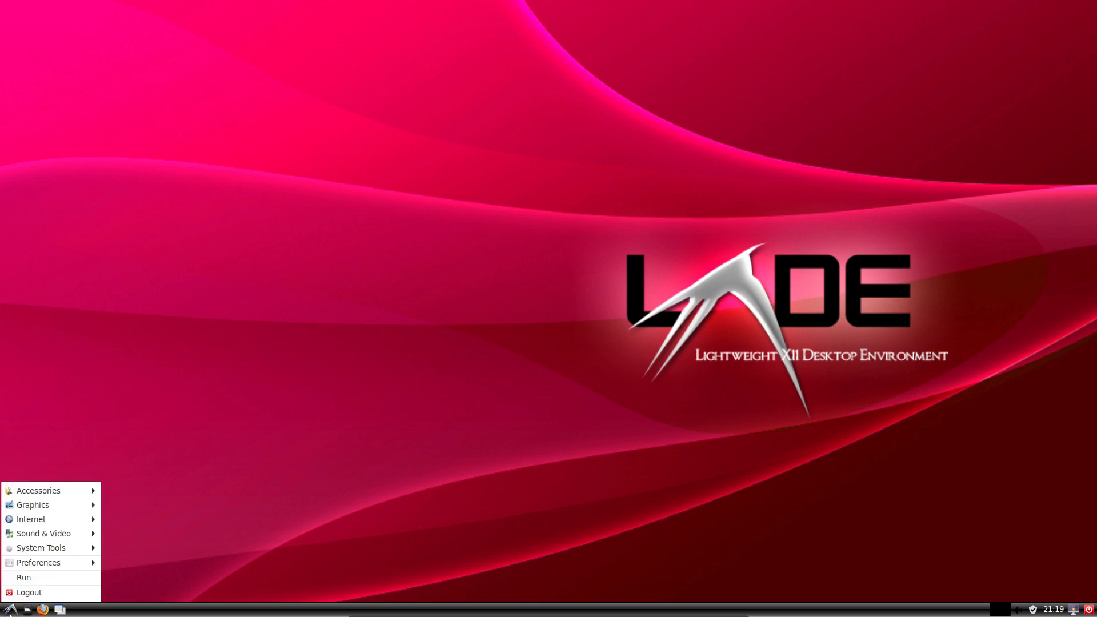
{"action": "mouse_move", "coordinate": [50, 549]}
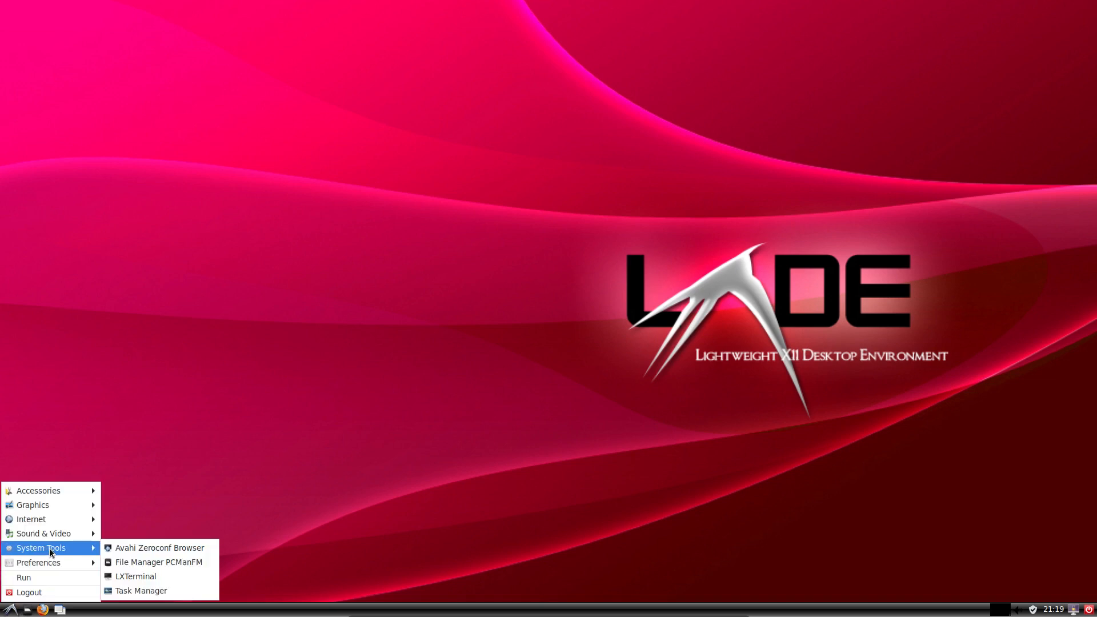
{"action": "left_click", "coordinate": [148, 577]}
{"action": "type", "text": "sudo pqc"}
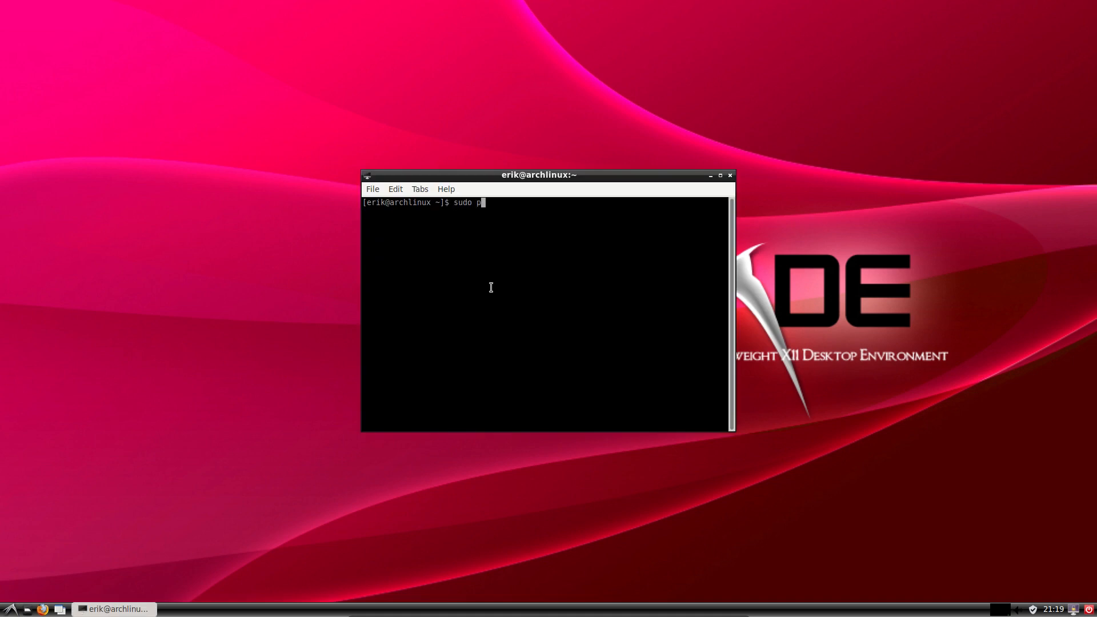
{"action": "key", "text": "BackSpace"}
{"action": "key", "text": "BackSpace"}
{"action": "key", "text": "BackSpace"}
{"action": "key", "text": "BackSpace"}
{"action": "key", "text": "BackSpace"}
{"action": "key", "text": "BackSpace"}
{"action": "key", "text": "BackSpace"}
{"action": "key", "text": "BackSpace"}
Step: Set the keyboard layout to Belgian with setxkbmap be
{"action": "type", "text": "setd"}
{"action": "key", "text": "BackSpace"}
{"action": "type", "text": "xkbmap be"}
{"action": "key", "text": "Return"}
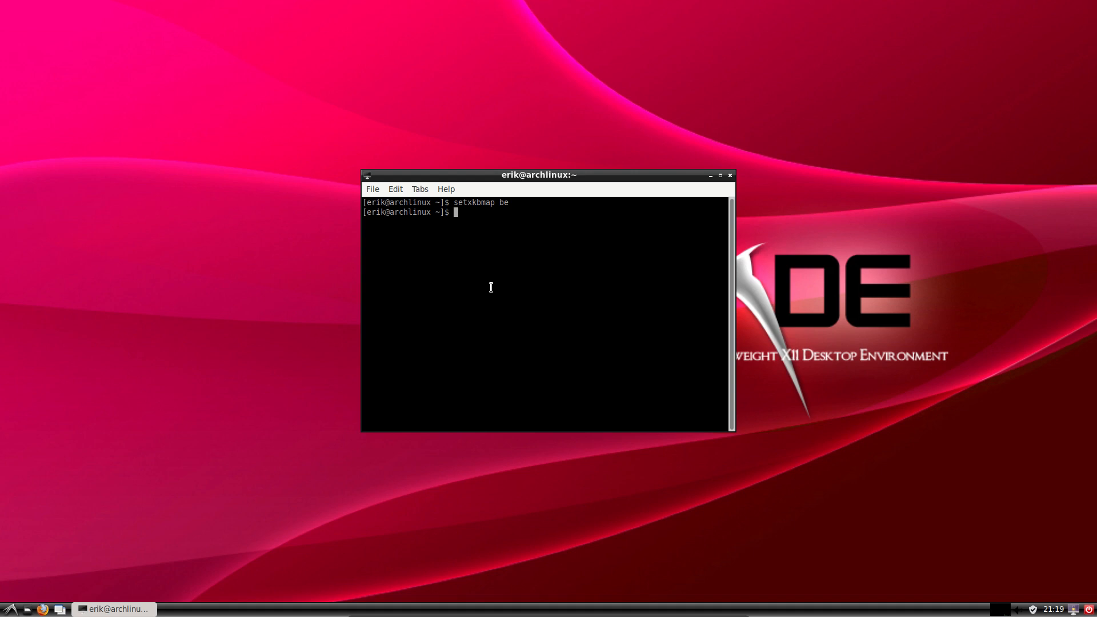
Step: Run a full system upgrade with sudo pacman -Syyu, entering the account password
{"action": "type", "text": "sudo pacman -Syyu"}
{"action": "key", "text": "Return"}
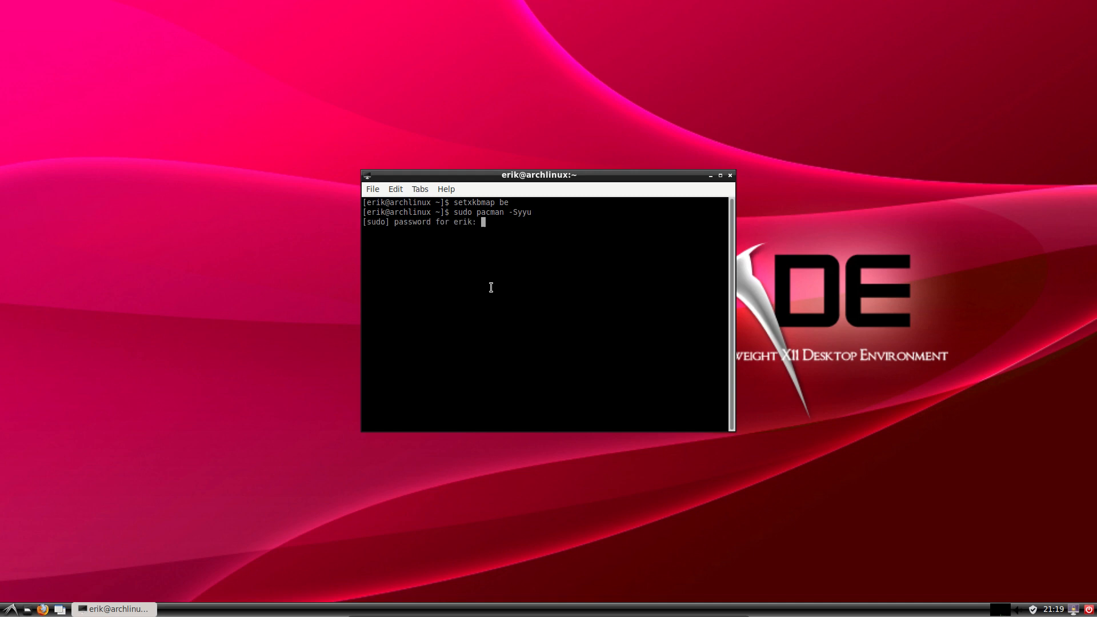
{"action": "key", "text": "Return"}
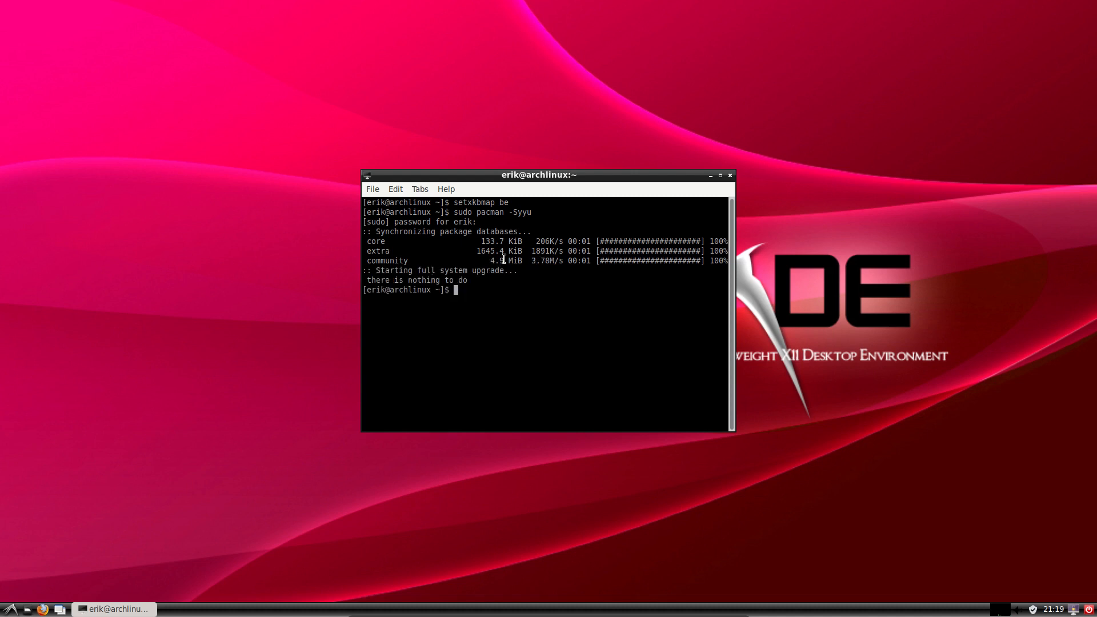
{"action": "left_click_drag", "start_coordinate": [597, 176], "coordinate": [858, 128]}
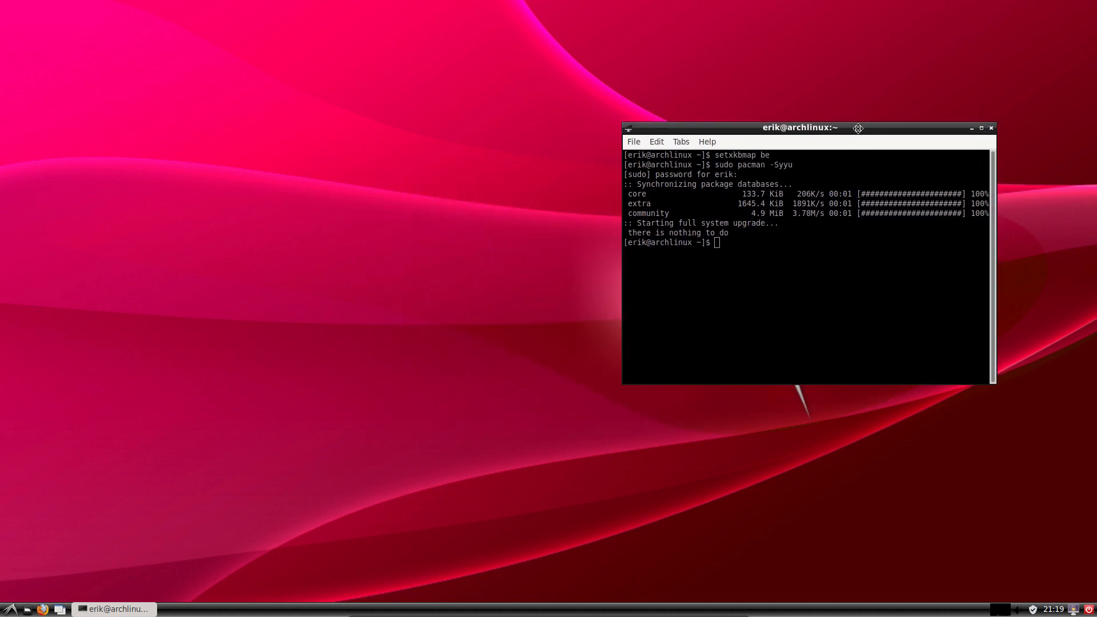
Step: Try to open the sudoers file without sudo by rerunning EDITOR=nano visudo from the command history
{"action": "key", "text": "Up"}
{"action": "key", "text": "Up"}
{"action": "key", "text": "Up"}
{"action": "key", "text": "Up"}
{"action": "key", "text": "Up"}
{"action": "key", "text": "Up"}
{"action": "key", "text": "Up"}
{"action": "key", "text": "Up"}
{"action": "key", "text": "Up"}
{"action": "key", "text": "Return"}
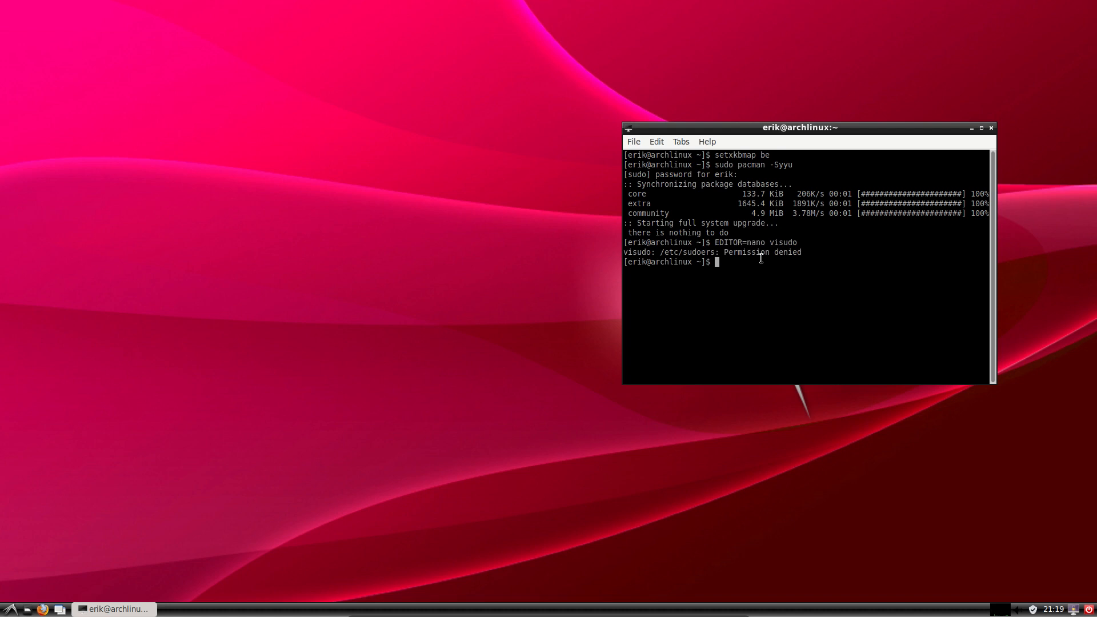
Step: Open the sudoers file in nano with sudo EDITOR=nano visudo
{"action": "key", "text": "Up"}
{"action": "key", "text": "Left"}
{"action": "key", "text": "Left"}
{"action": "key", "text": "Left"}
{"action": "key", "text": "Left"}
{"action": "key", "text": "Left"}
{"action": "key", "text": "Left"}
{"action": "key", "text": "Left"}
{"action": "key", "text": "Left"}
{"action": "key", "text": "Left"}
{"action": "key", "text": "Left"}
{"action": "key", "text": "Left"}
{"action": "key", "text": "Left"}
{"action": "key", "text": "Left"}
{"action": "key", "text": "Left"}
{"action": "key", "text": "Left"}
{"action": "key", "text": "Left"}
{"action": "key", "text": "Left"}
{"action": "key", "text": "Left"}
{"action": "type", "text": "sudo"}
{"action": "key", "text": "Return"}
Step: Examine the %wheel ALL=(ALL) ALL rule and its comment in the user privilege specification of the sudoers file
{"action": "key", "text": "Page_Down"}
{"action": "key", "text": "Page_Down"}
{"action": "key", "text": "Page_Down"}
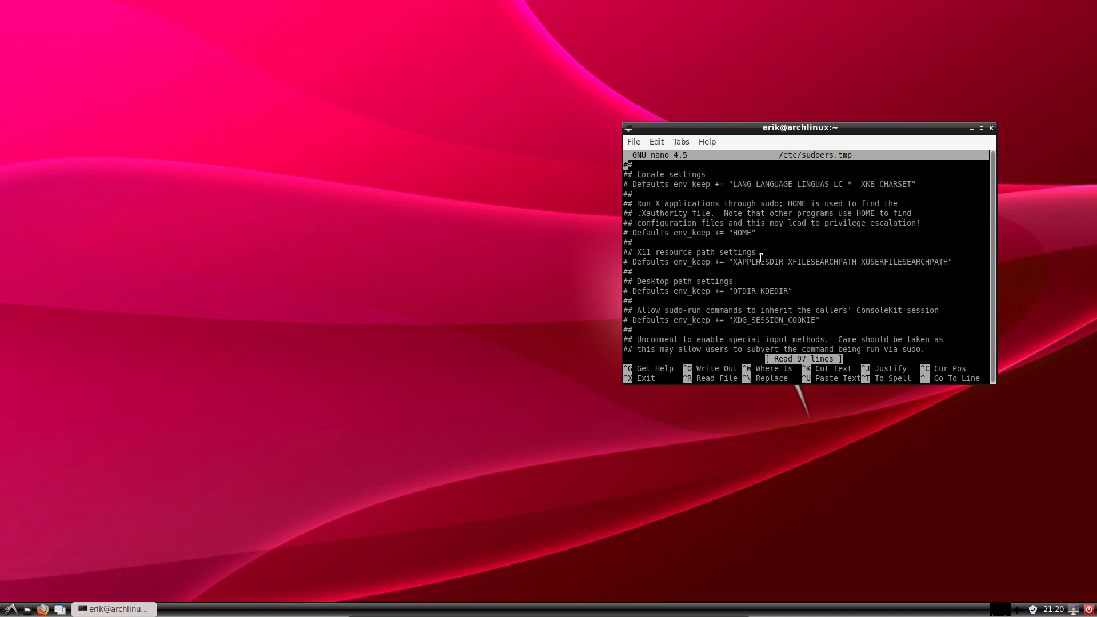
{"action": "key", "text": "Page_Down"}
{"action": "key", "text": "Down"}
{"action": "key", "text": "Down"}
{"action": "key", "text": "Down"}
{"action": "key", "text": "Down"}
{"action": "key", "text": "Down"}
{"action": "key", "text": "Down"}
{"action": "key", "text": "Down"}
{"action": "key", "text": "Down"}
{"action": "key", "text": "Down"}
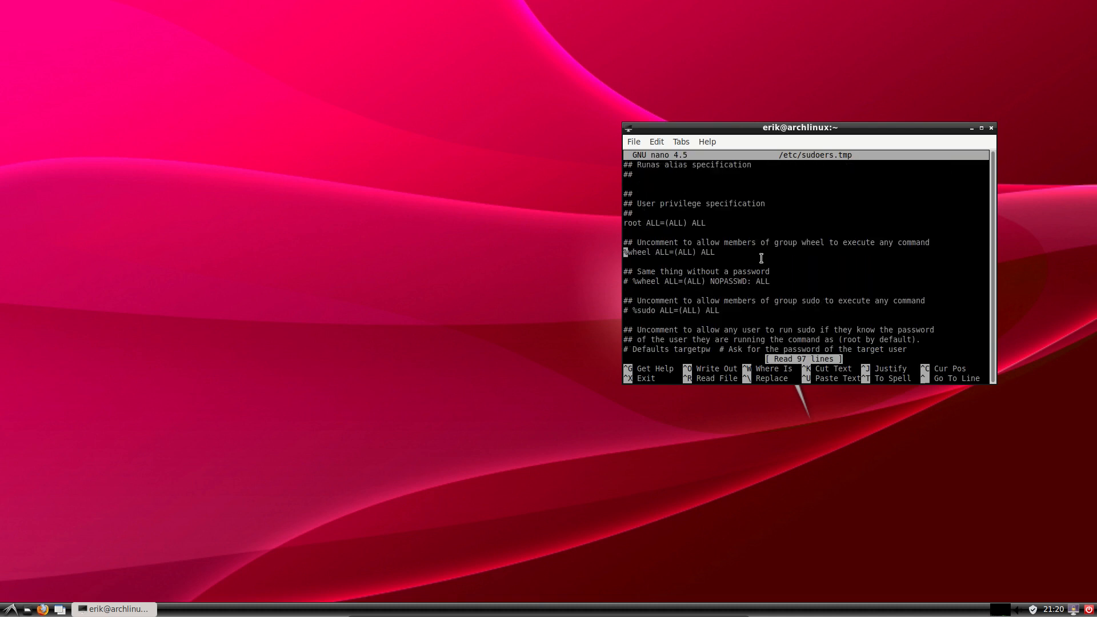
{"action": "key", "text": "Right"}
{"action": "key", "text": "Right"}
{"action": "key", "text": "Right"}
{"action": "key", "text": "Right"}
{"action": "key", "text": "Right"}
{"action": "key", "text": "Right"}
{"action": "key", "text": "Right"}
{"action": "key", "text": "Right"}
{"action": "key", "text": "Right"}
{"action": "key", "text": "Right"}
{"action": "key", "text": "Right"}
{"action": "key", "text": "Right"}
{"action": "key", "text": "Up"}
{"action": "key", "text": "Right"}
{"action": "key", "text": "Right"}
{"action": "key", "text": "Right"}
{"action": "key", "text": "Right"}
{"action": "key", "text": "Right"}
{"action": "key", "text": "Right"}
{"action": "key", "text": "Right"}
{"action": "key", "text": "Right"}
{"action": "key", "text": "Right"}
{"action": "key", "text": "Right"}
{"action": "key", "text": "Right"}
{"action": "key", "text": "Right"}
{"action": "key", "text": "Right"}
{"action": "key", "text": "Right"}
{"action": "key", "text": "Right"}
{"action": "key", "text": "Right"}
{"action": "key", "text": "Right"}
{"action": "key", "text": "Right"}
{"action": "key", "text": "Right"}
{"action": "key", "text": "Right"}
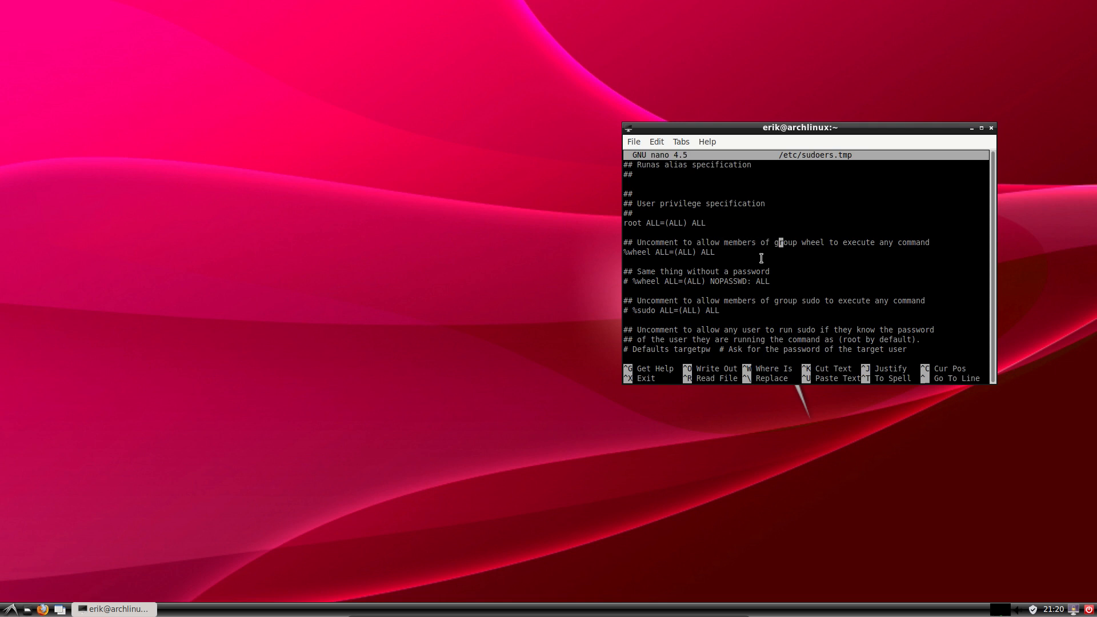
Step: Close the sudoers file without changes and list the account's group memberships with the groups command
{"action": "key", "text": "ctrl+x"}
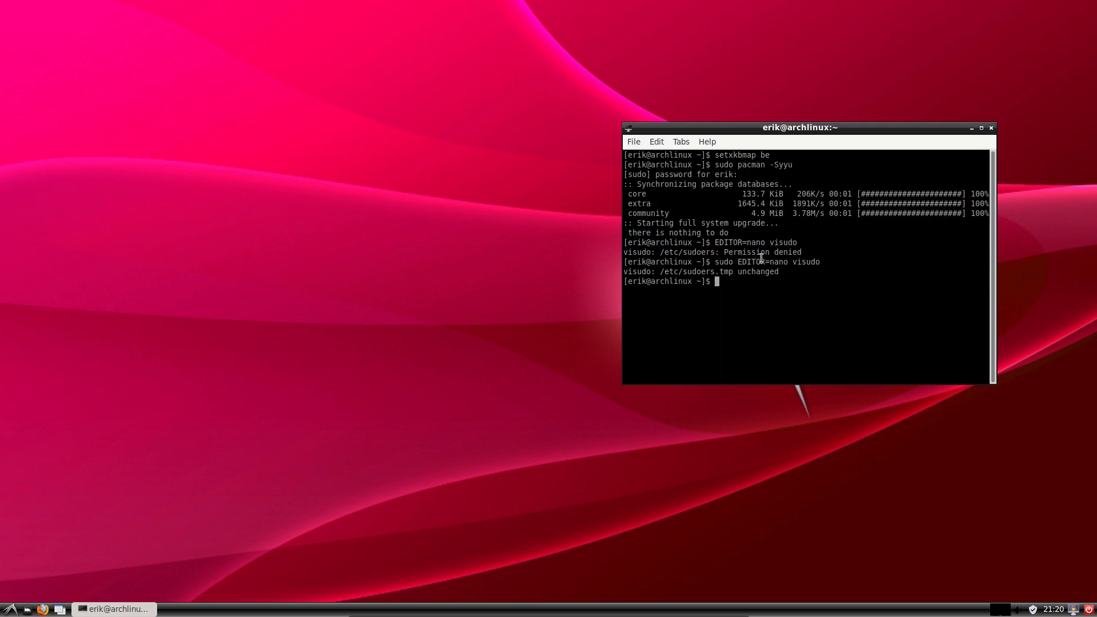
{"action": "type", "text": "groups"}
{"action": "key", "text": "Return"}
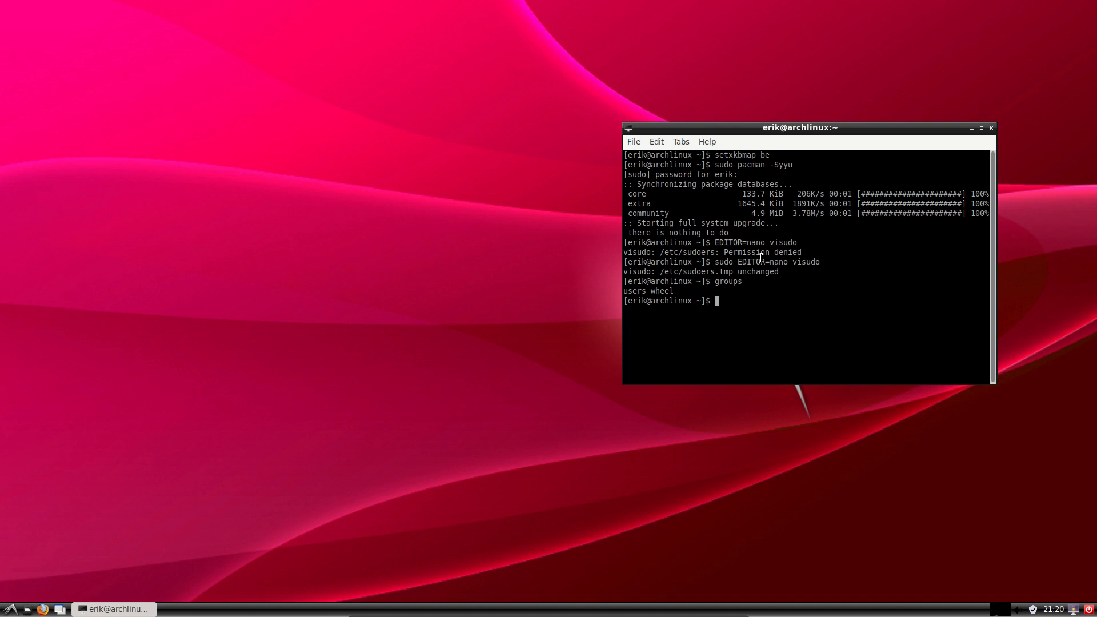
Step: Try to install Spotify with yay -S spotify, choosing provider 5 (spotio) and accepting the default answers
{"action": "type", "text": "yay -S spor"}
{"action": "key", "text": "BackSpace"}
{"action": "type", "text": "tify"}
{"action": "key", "text": "Return"}
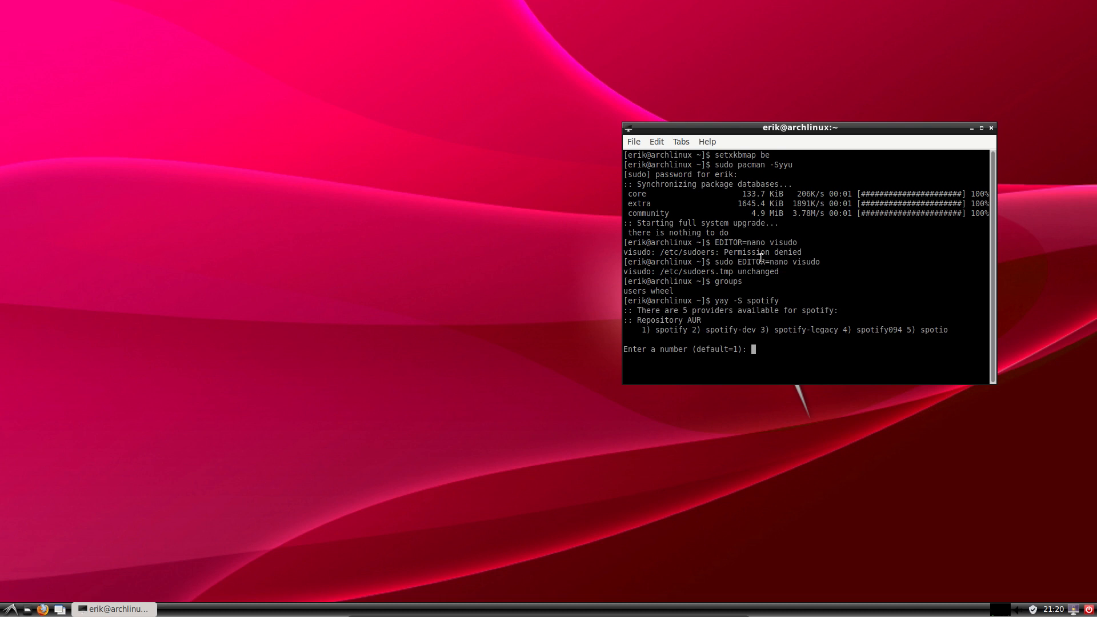
{"action": "type", "text": "5"}
{"action": "key", "text": "Return"}
{"action": "key", "text": "Return"}
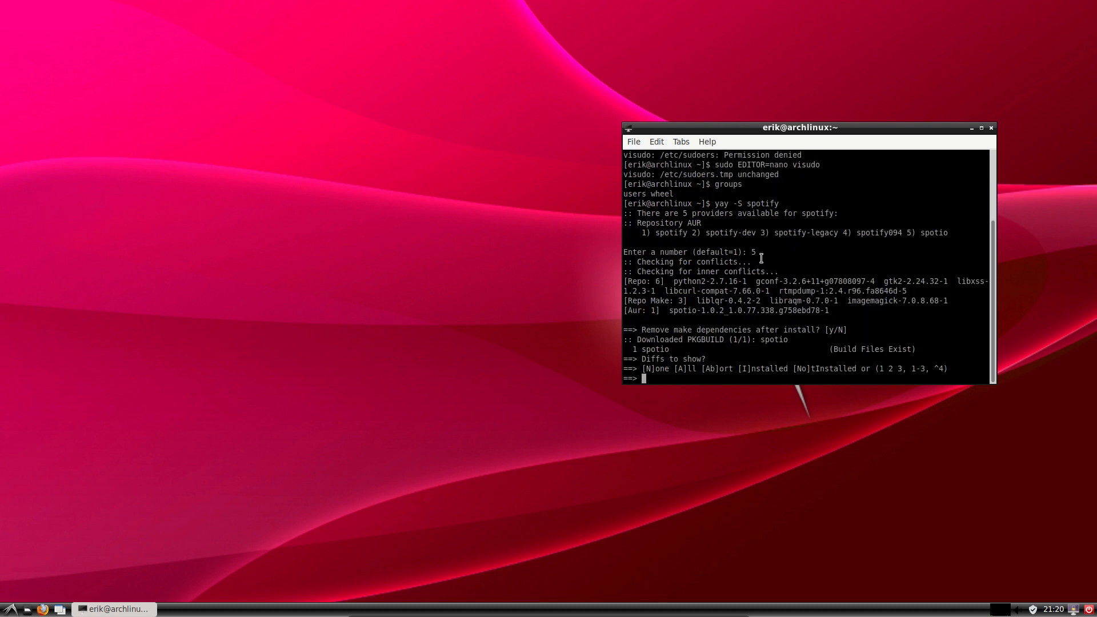
{"action": "key", "text": "Return"}
{"action": "key", "text": "Return"}
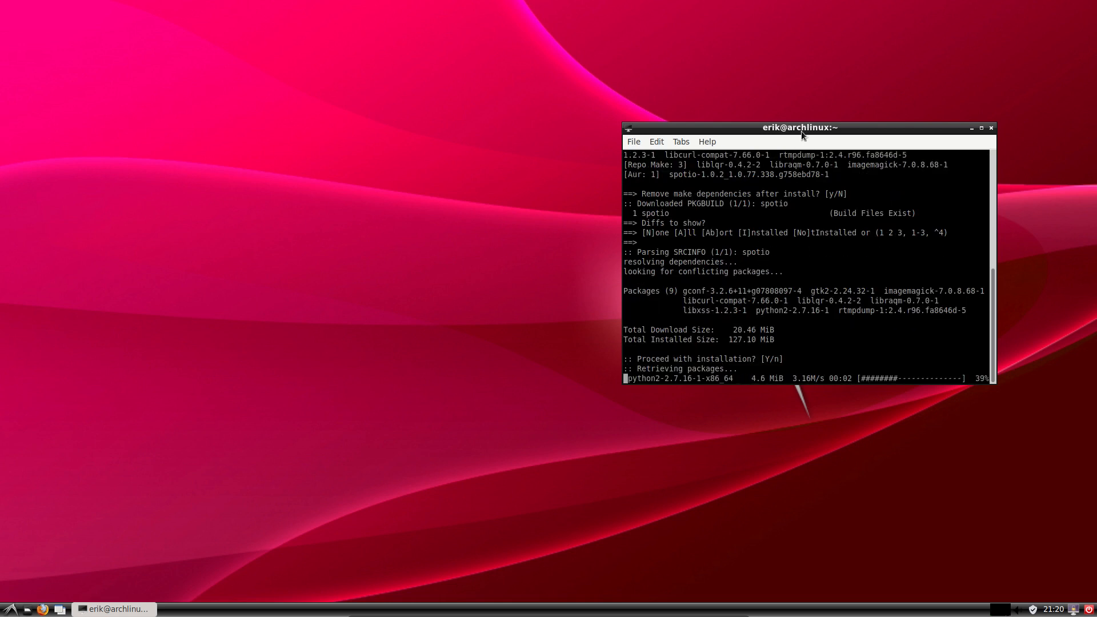
{"action": "left_click_drag", "start_coordinate": [812, 127], "coordinate": [886, 34]}
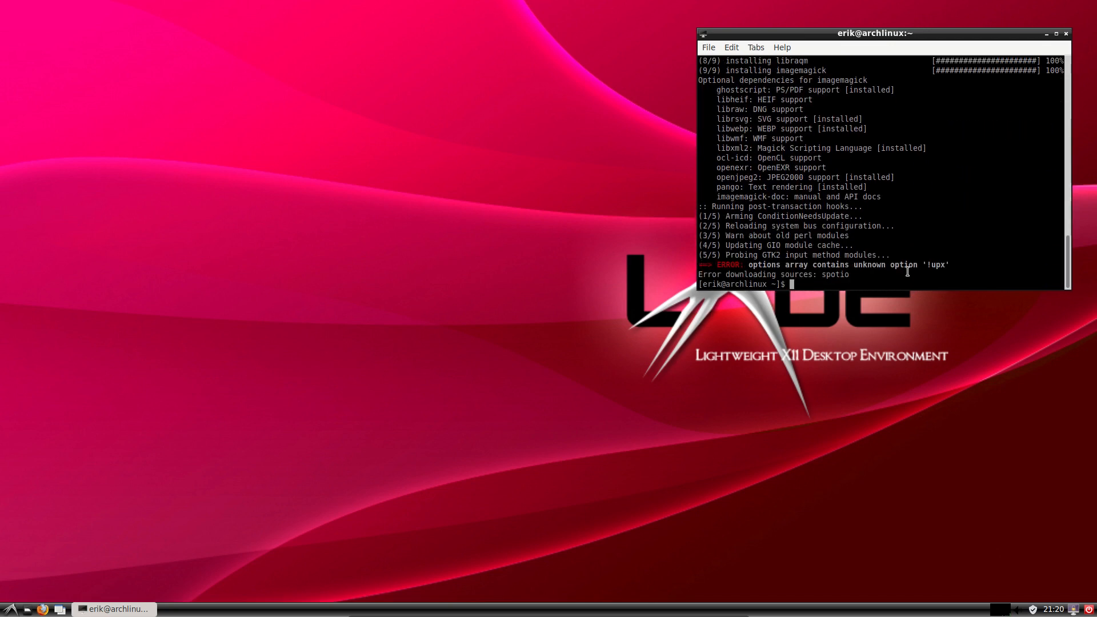
Step: Examine the error output of the spotio installation and close the terminal window
{"action": "left_click_drag", "start_coordinate": [909, 265], "coordinate": [968, 266]}
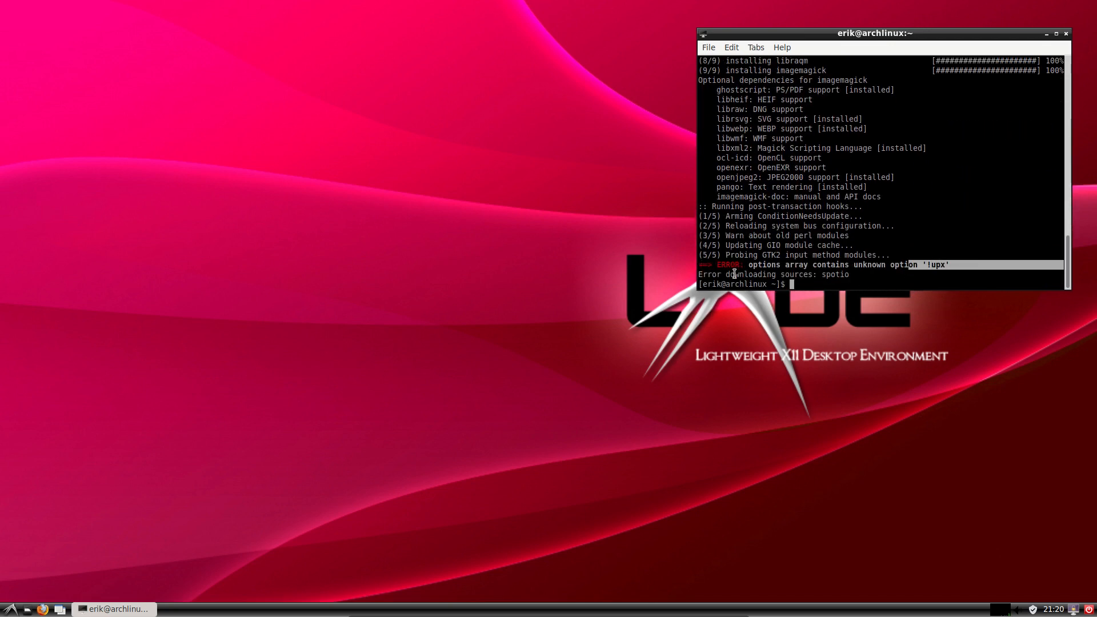
{"action": "left_click_drag", "start_coordinate": [735, 274], "coordinate": [943, 265]}
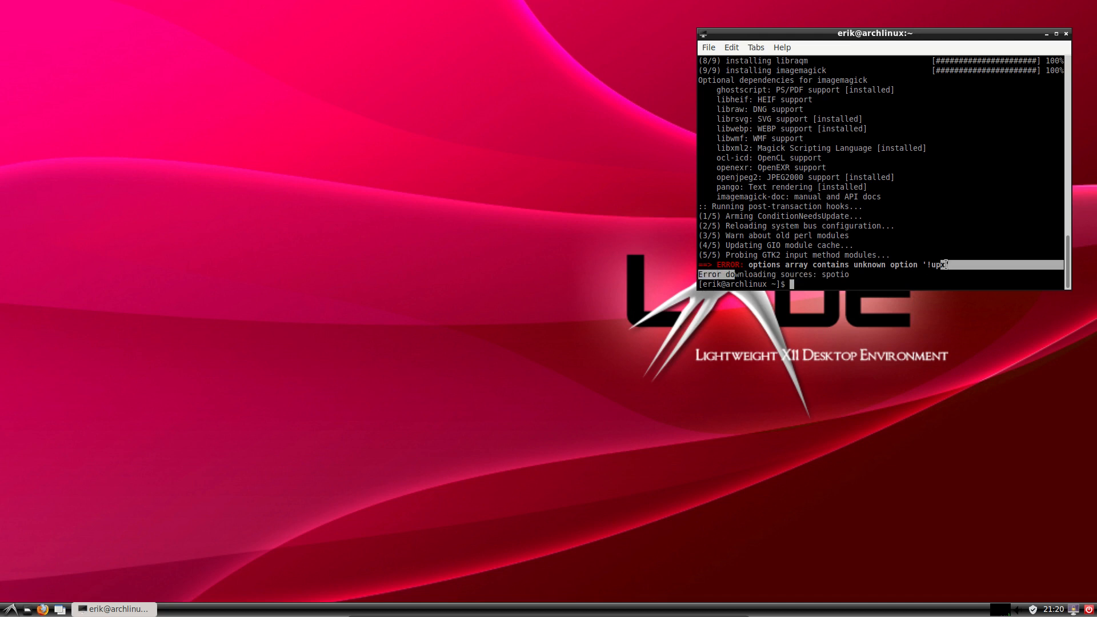
{"action": "left_click", "coordinate": [1066, 33]}
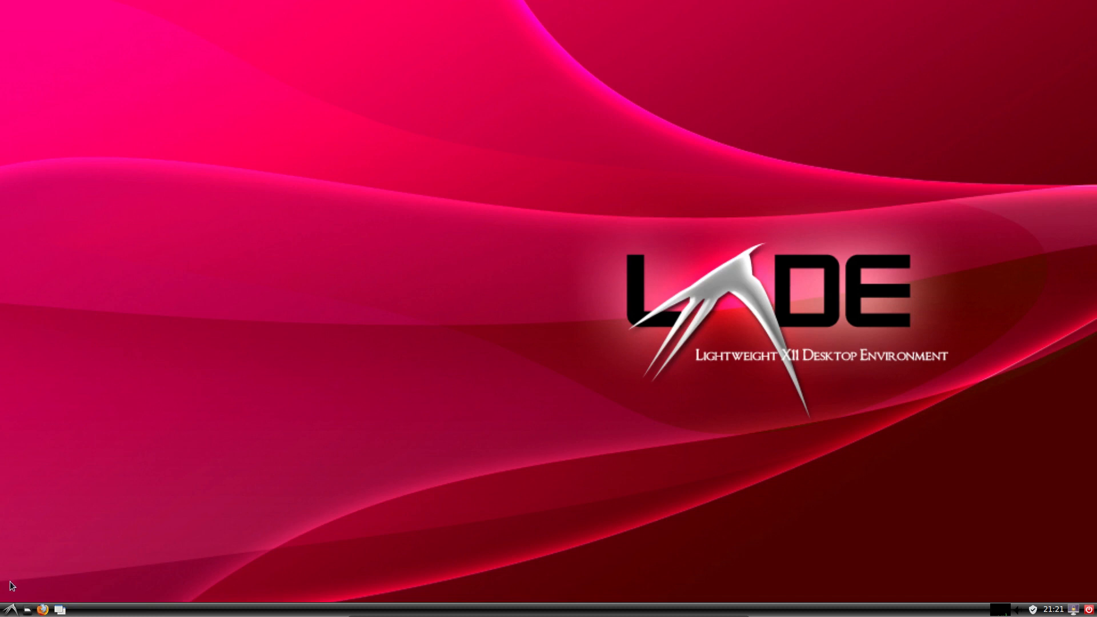
Step: Look through the application categories, including Graphics and Sound & Video, in the desktop's application list
{"action": "left_click", "coordinate": [10, 609]}
{"action": "mouse_move", "coordinate": [66, 564]}
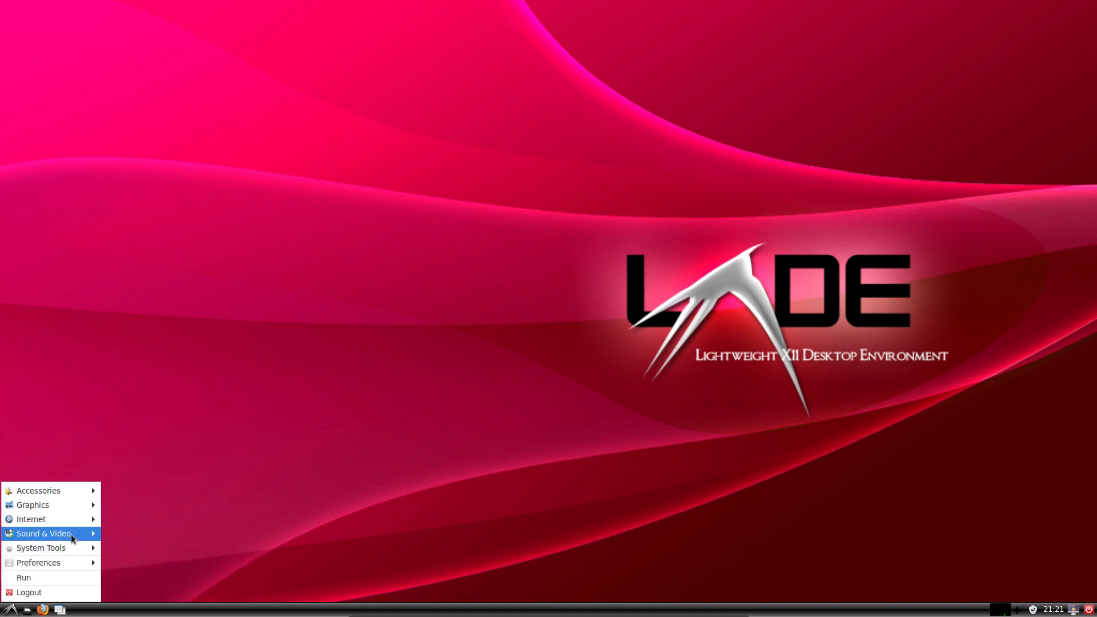
{"action": "mouse_move", "coordinate": [80, 520]}
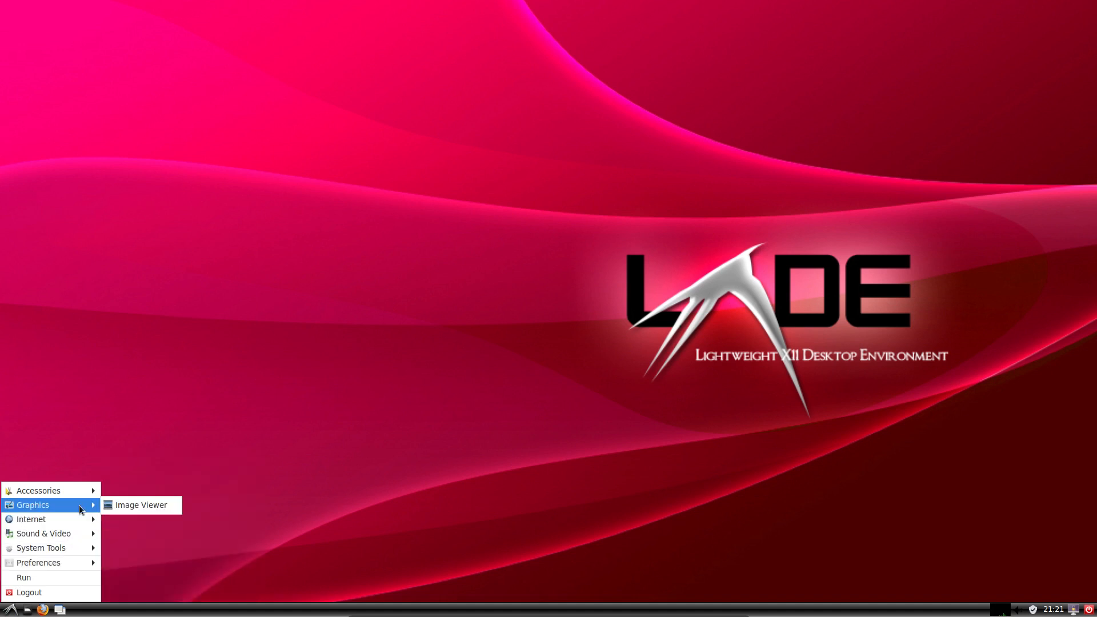
{"action": "mouse_move", "coordinate": [79, 497]}
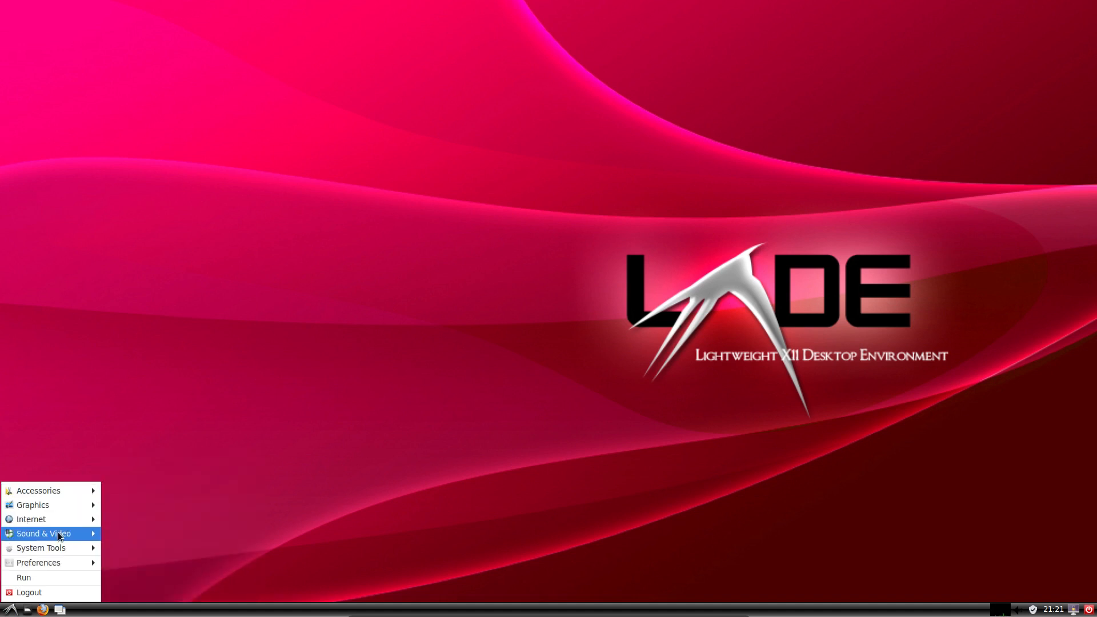